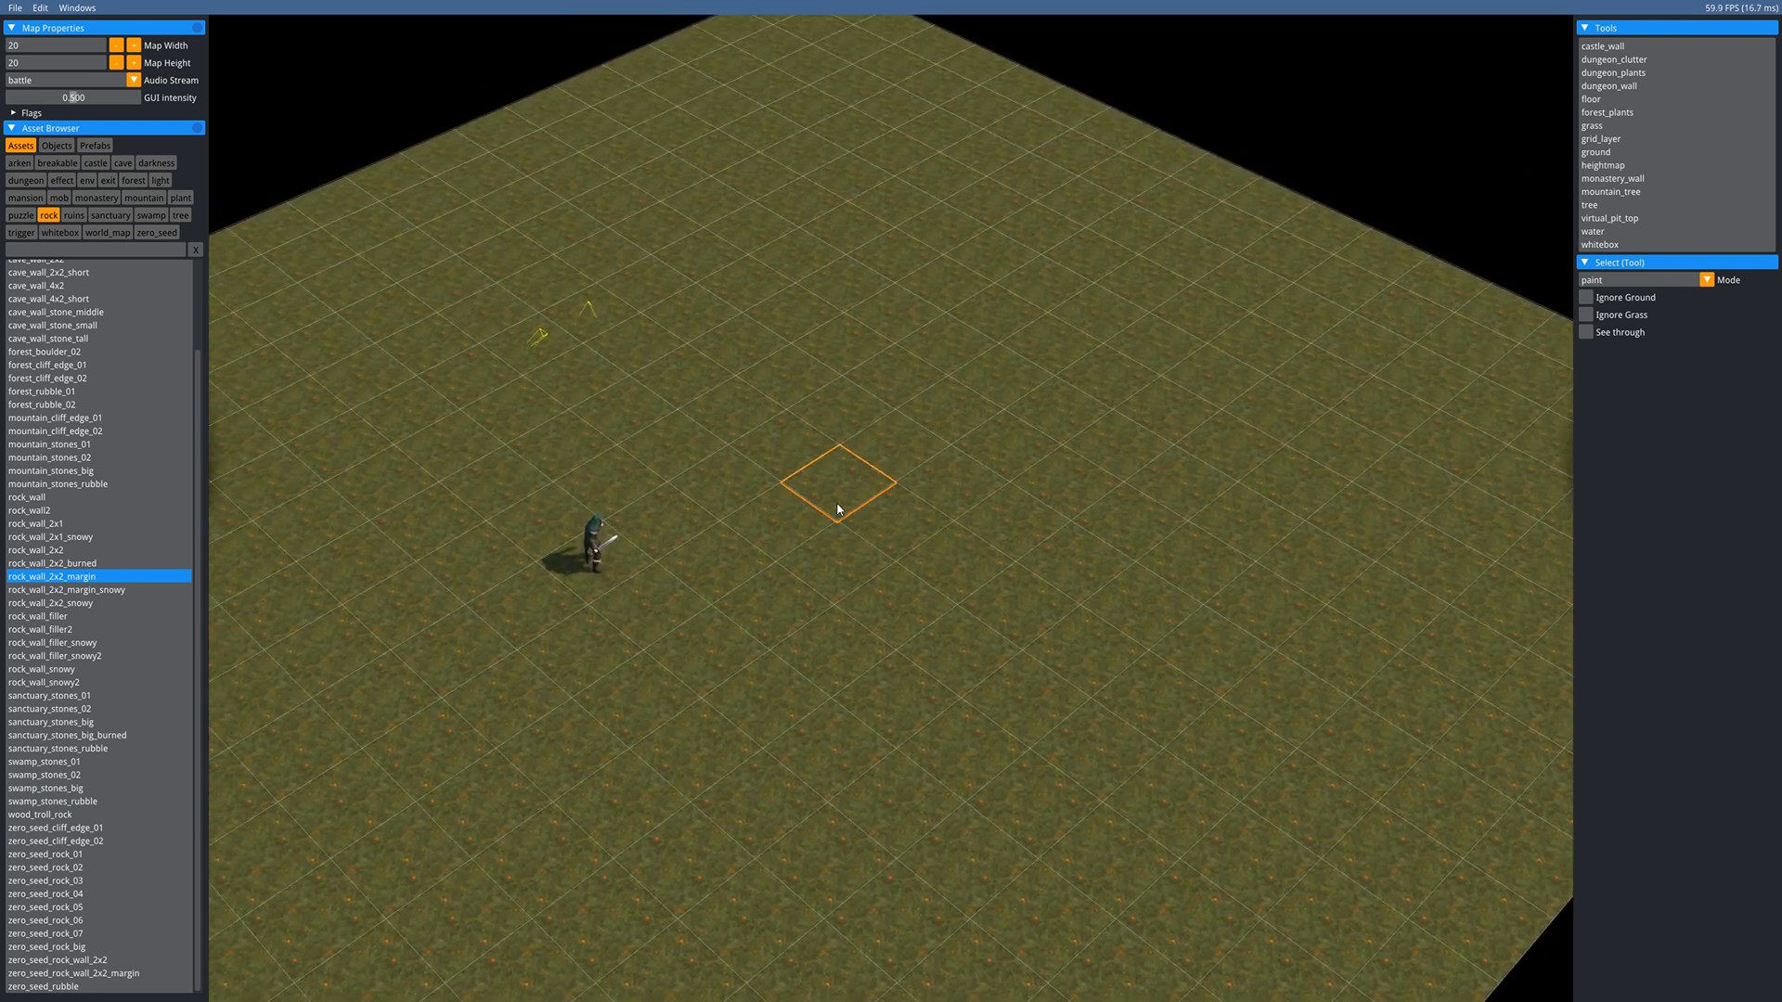
- Place randomly rotated rock_wall_2x2_margin rocks along the top and left edges of the grass map
{"action": "middle_click_drag", "start_coordinate": [720, 485], "coordinate": [804, 510]}
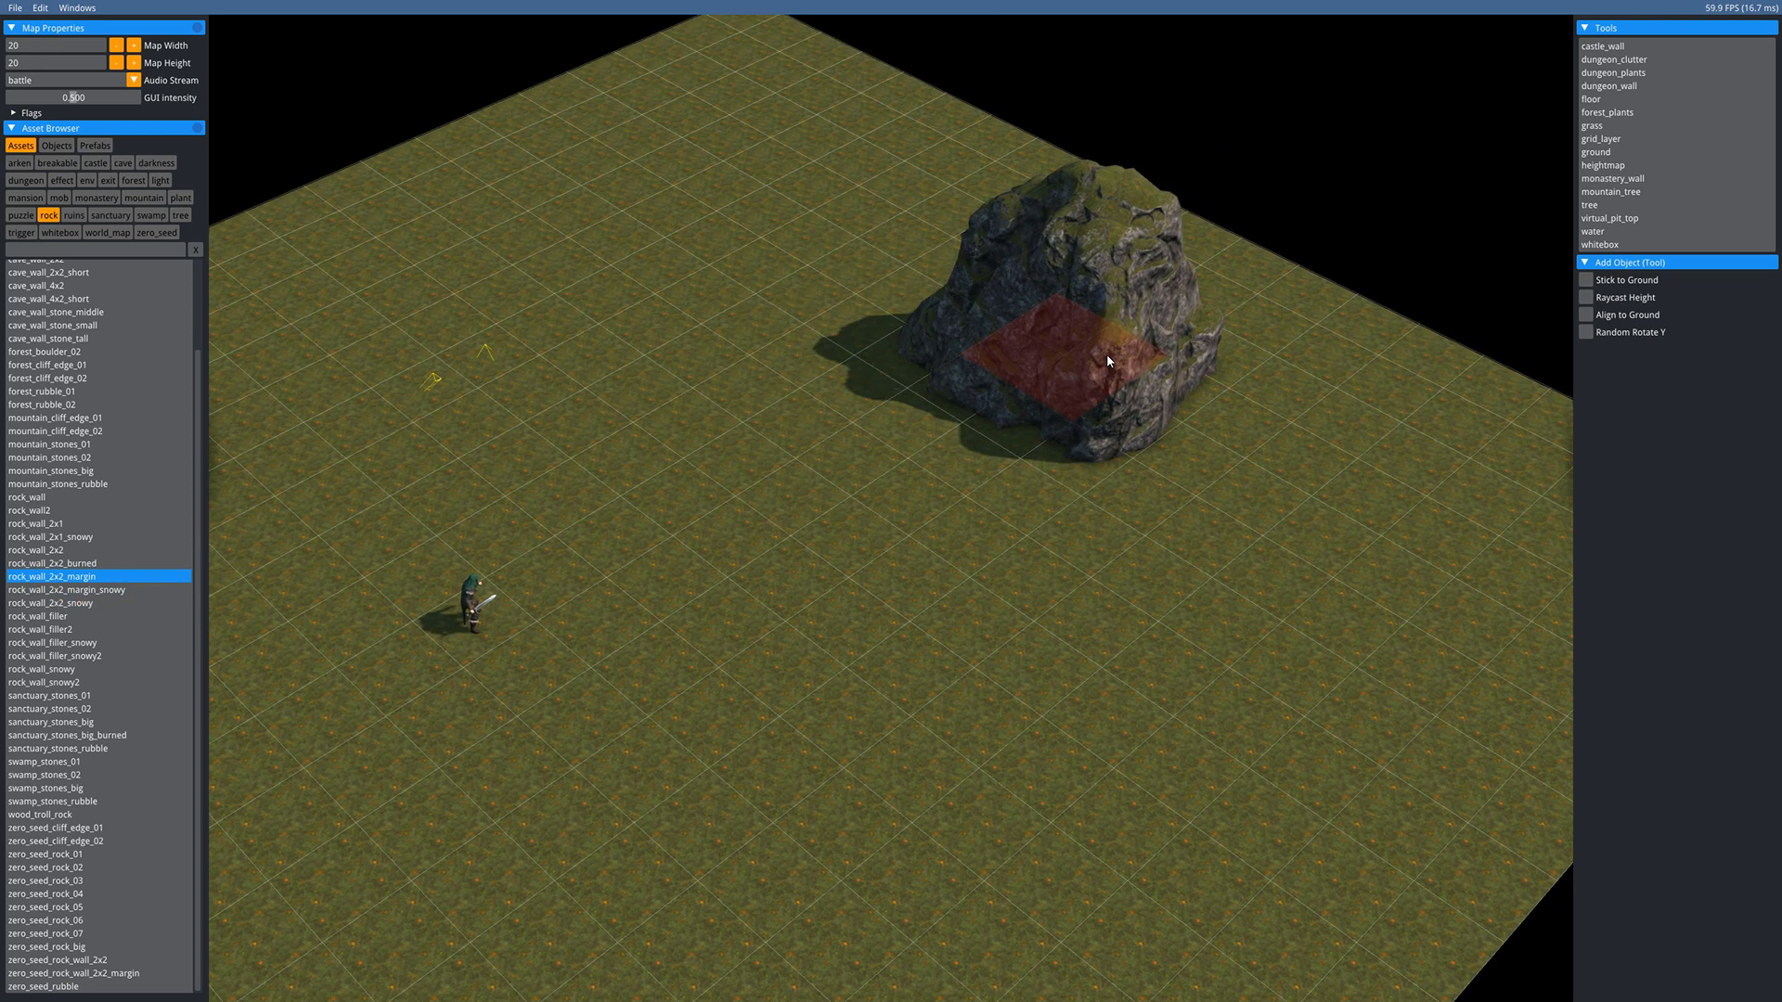
{"action": "left_click", "coordinate": [1107, 353]}
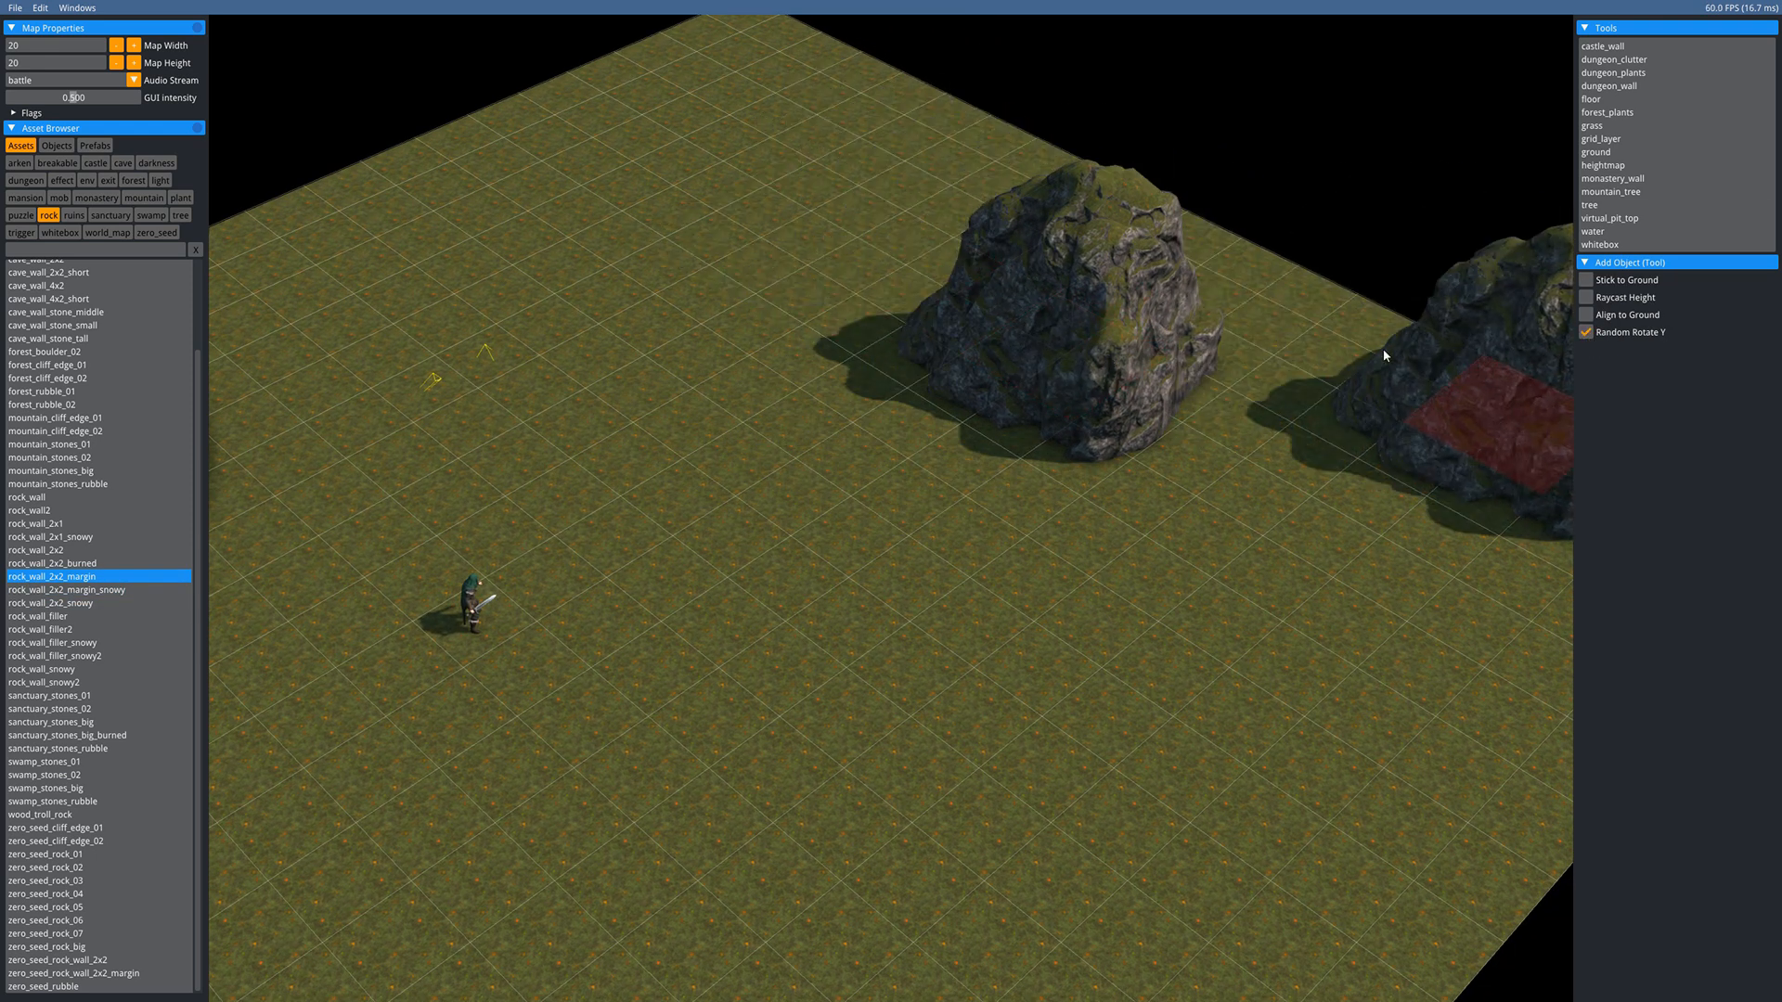
{"action": "left_click", "coordinate": [1023, 236]}
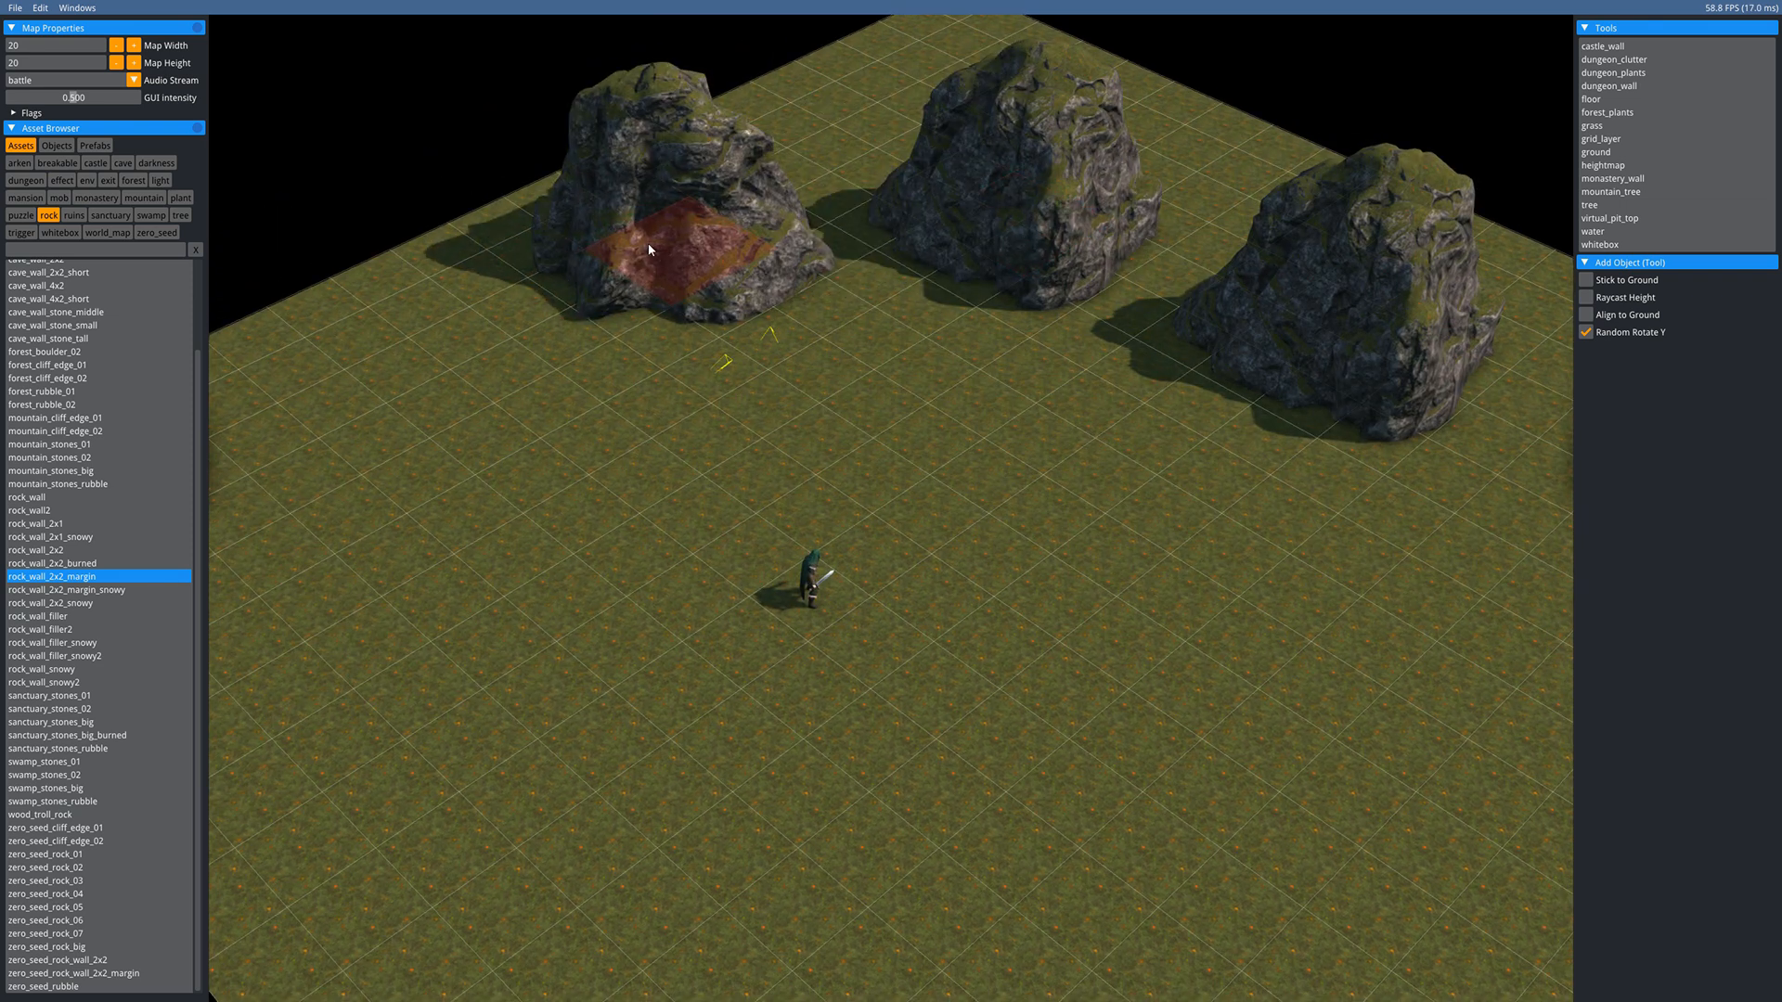
{"action": "left_click", "coordinate": [649, 248]}
{"action": "left_click", "coordinate": [466, 364]}
{"action": "left_click", "coordinate": [404, 620]}
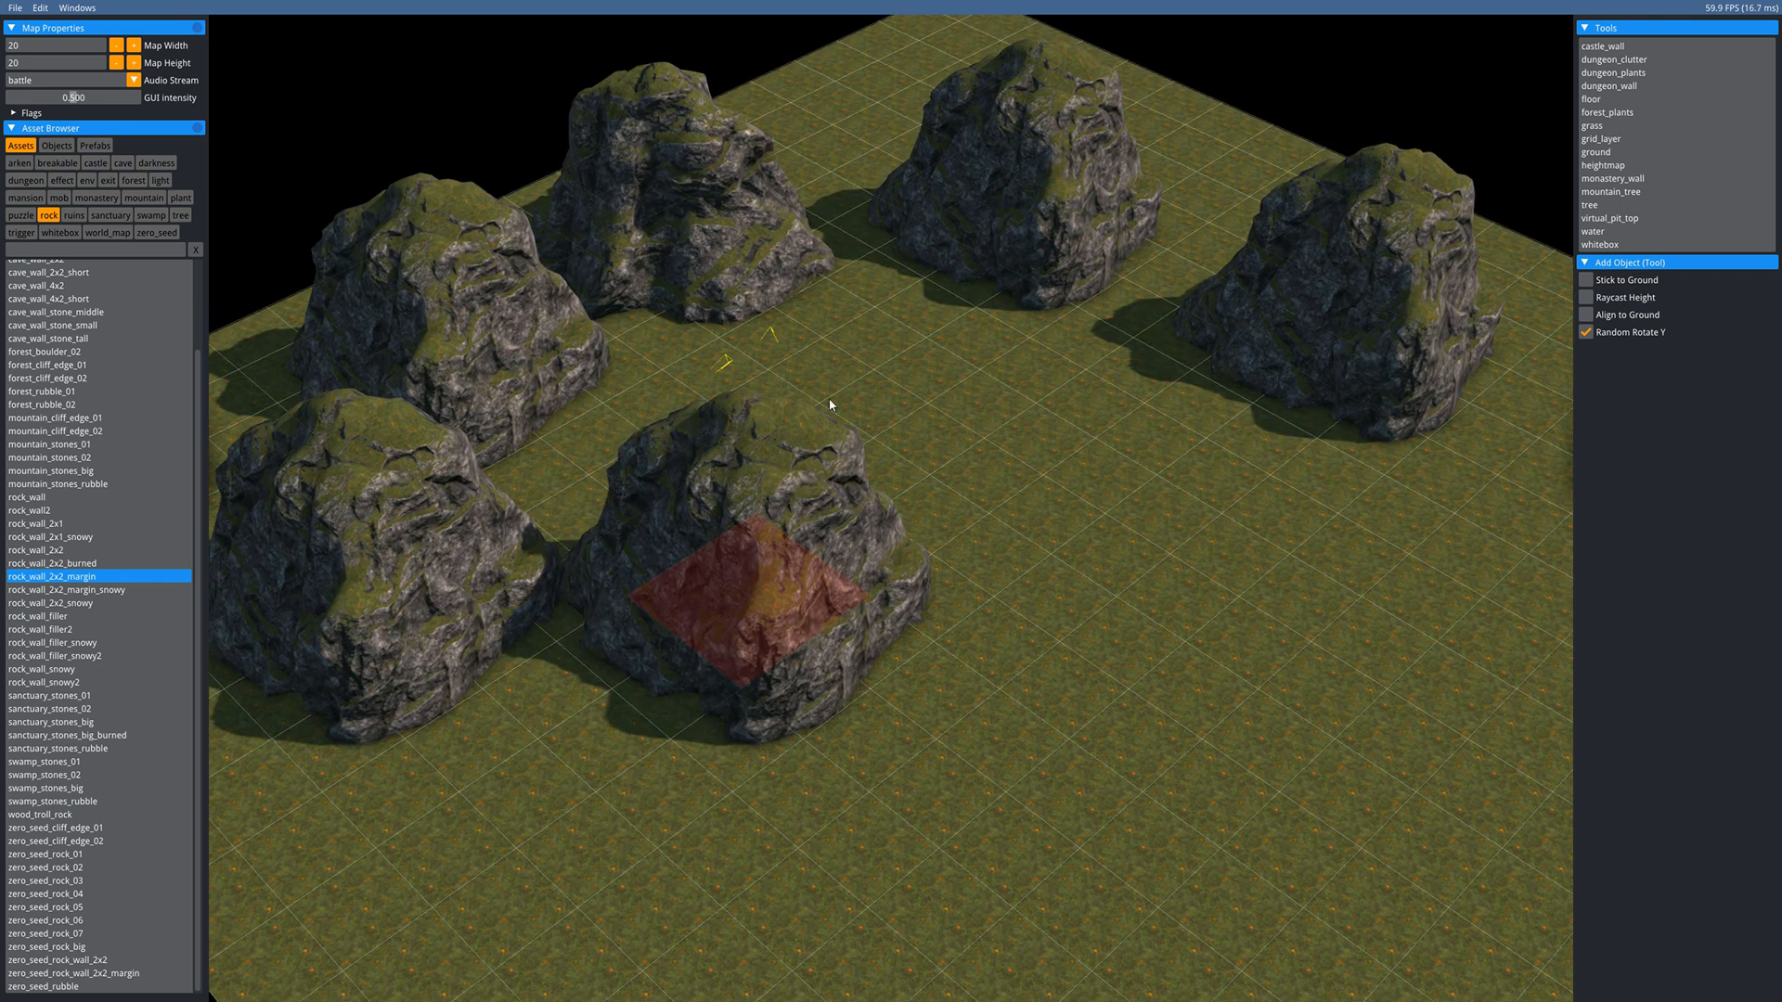
{"action": "left_click", "coordinate": [845, 129]}
{"action": "left_click", "coordinate": [1246, 210]}
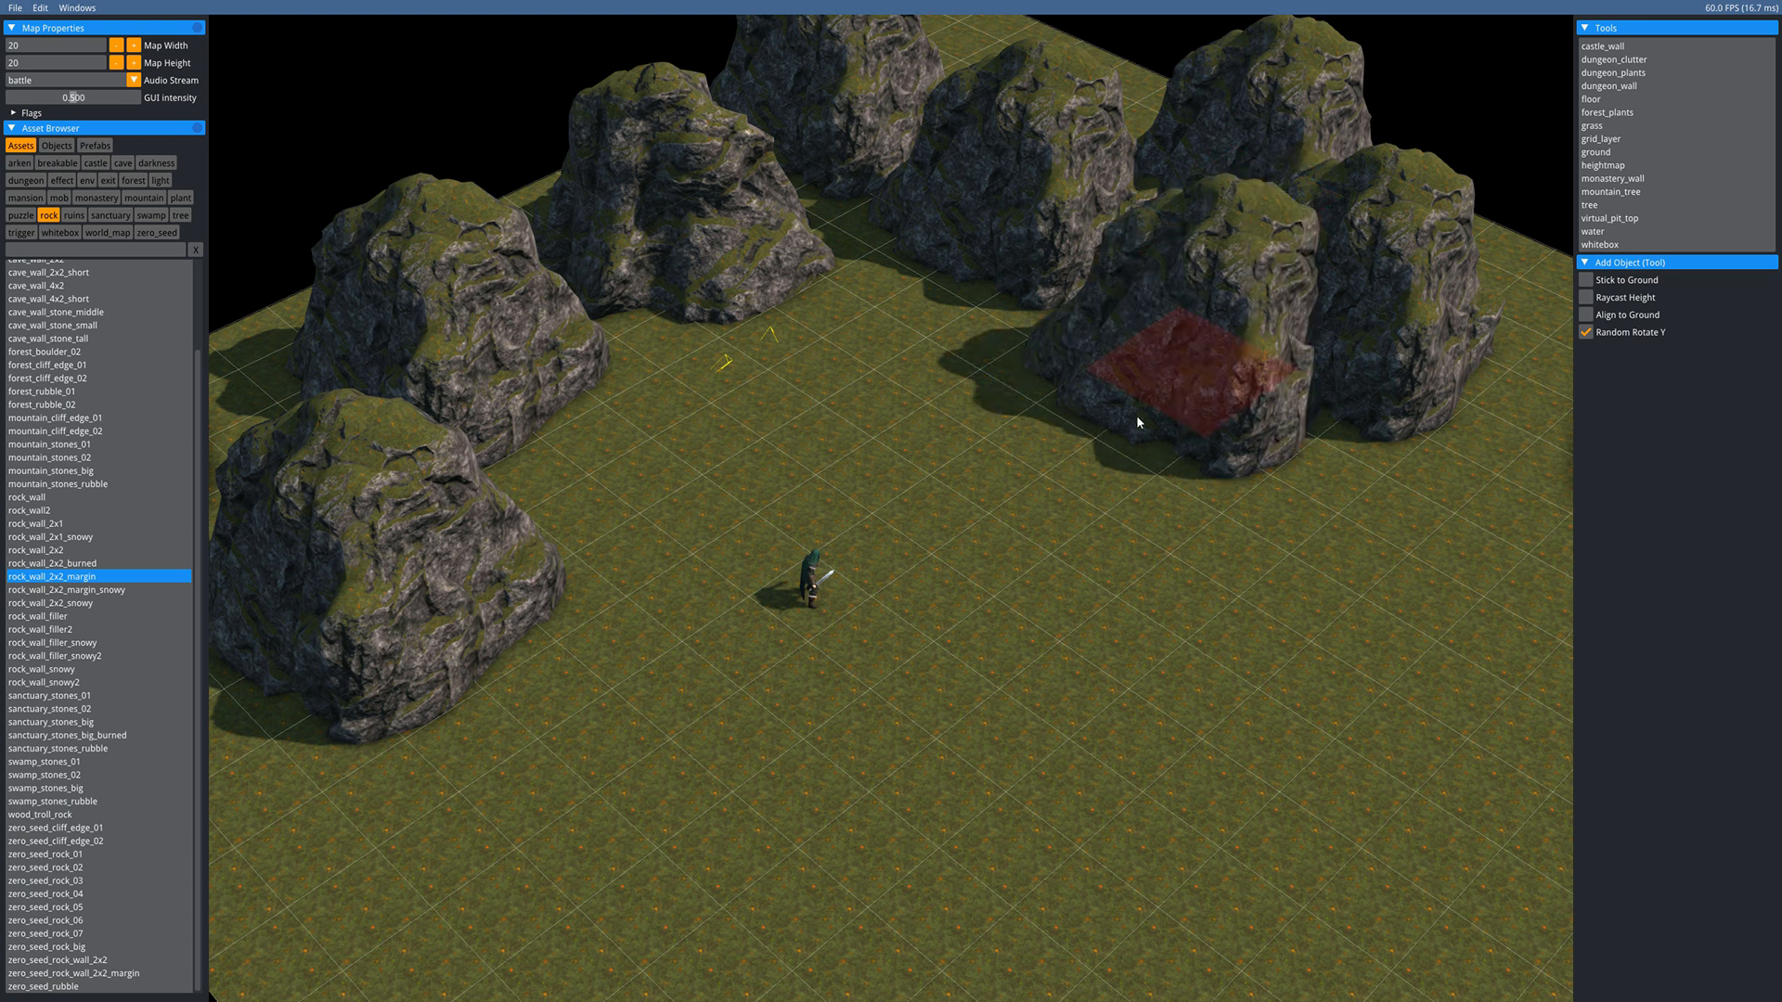
- Add more rocks along the right and bottom edges, then return to the Select tool
{"action": "middle_click_drag", "start_coordinate": [1137, 417], "coordinate": [933, 268]}
{"action": "left_click", "coordinate": [1381, 294]}
{"action": "left_click", "coordinate": [1385, 373]}
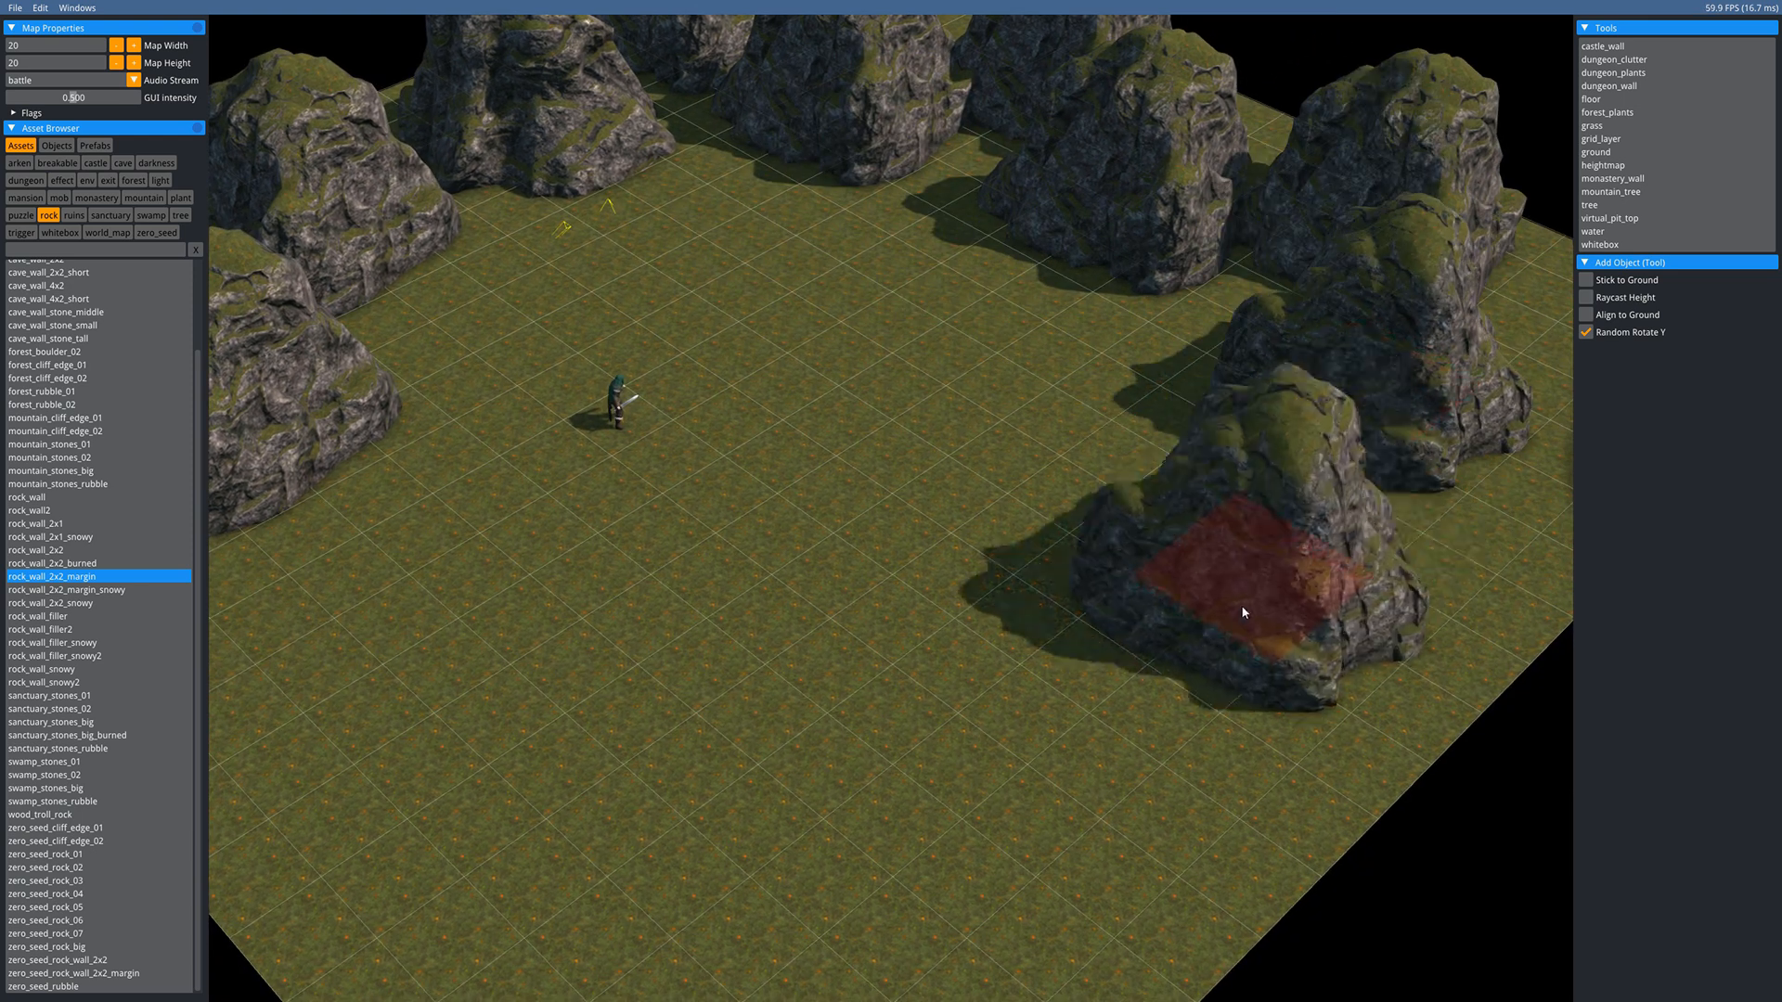
{"action": "left_click", "coordinate": [1296, 599]}
{"action": "left_click", "coordinate": [1010, 845]}
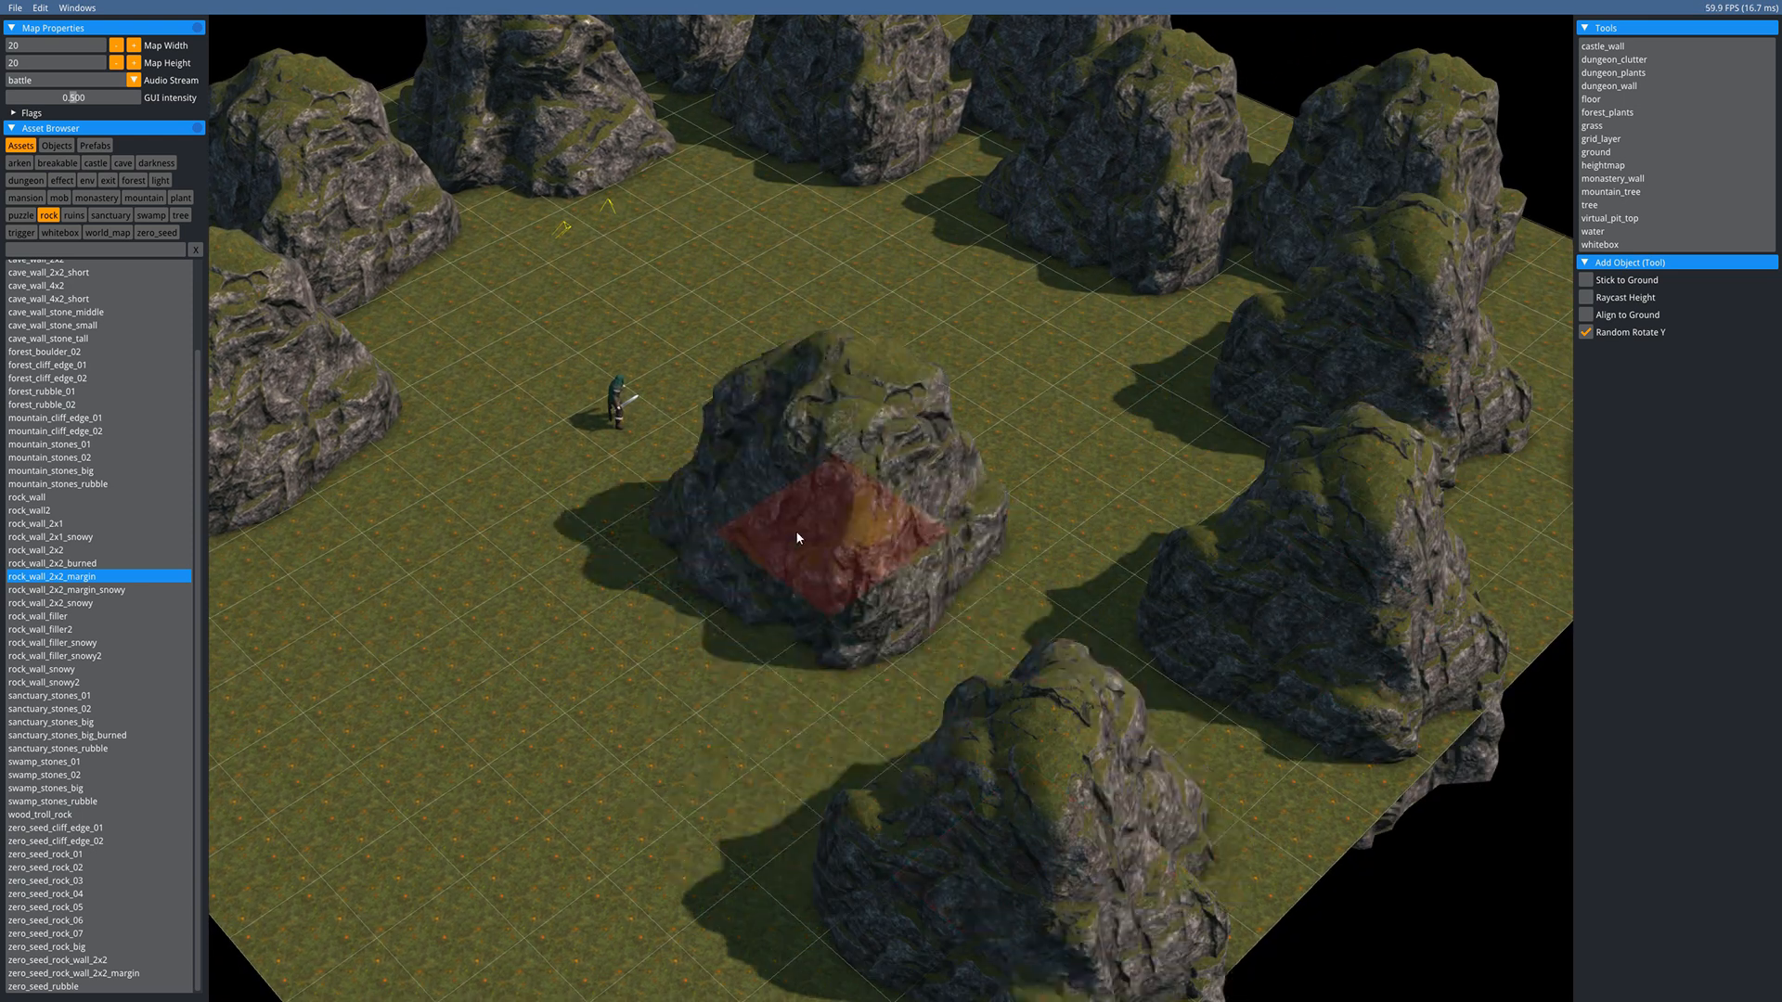
{"action": "left_click", "coordinate": [581, 885]}
{"action": "key", "text": "Escape"}
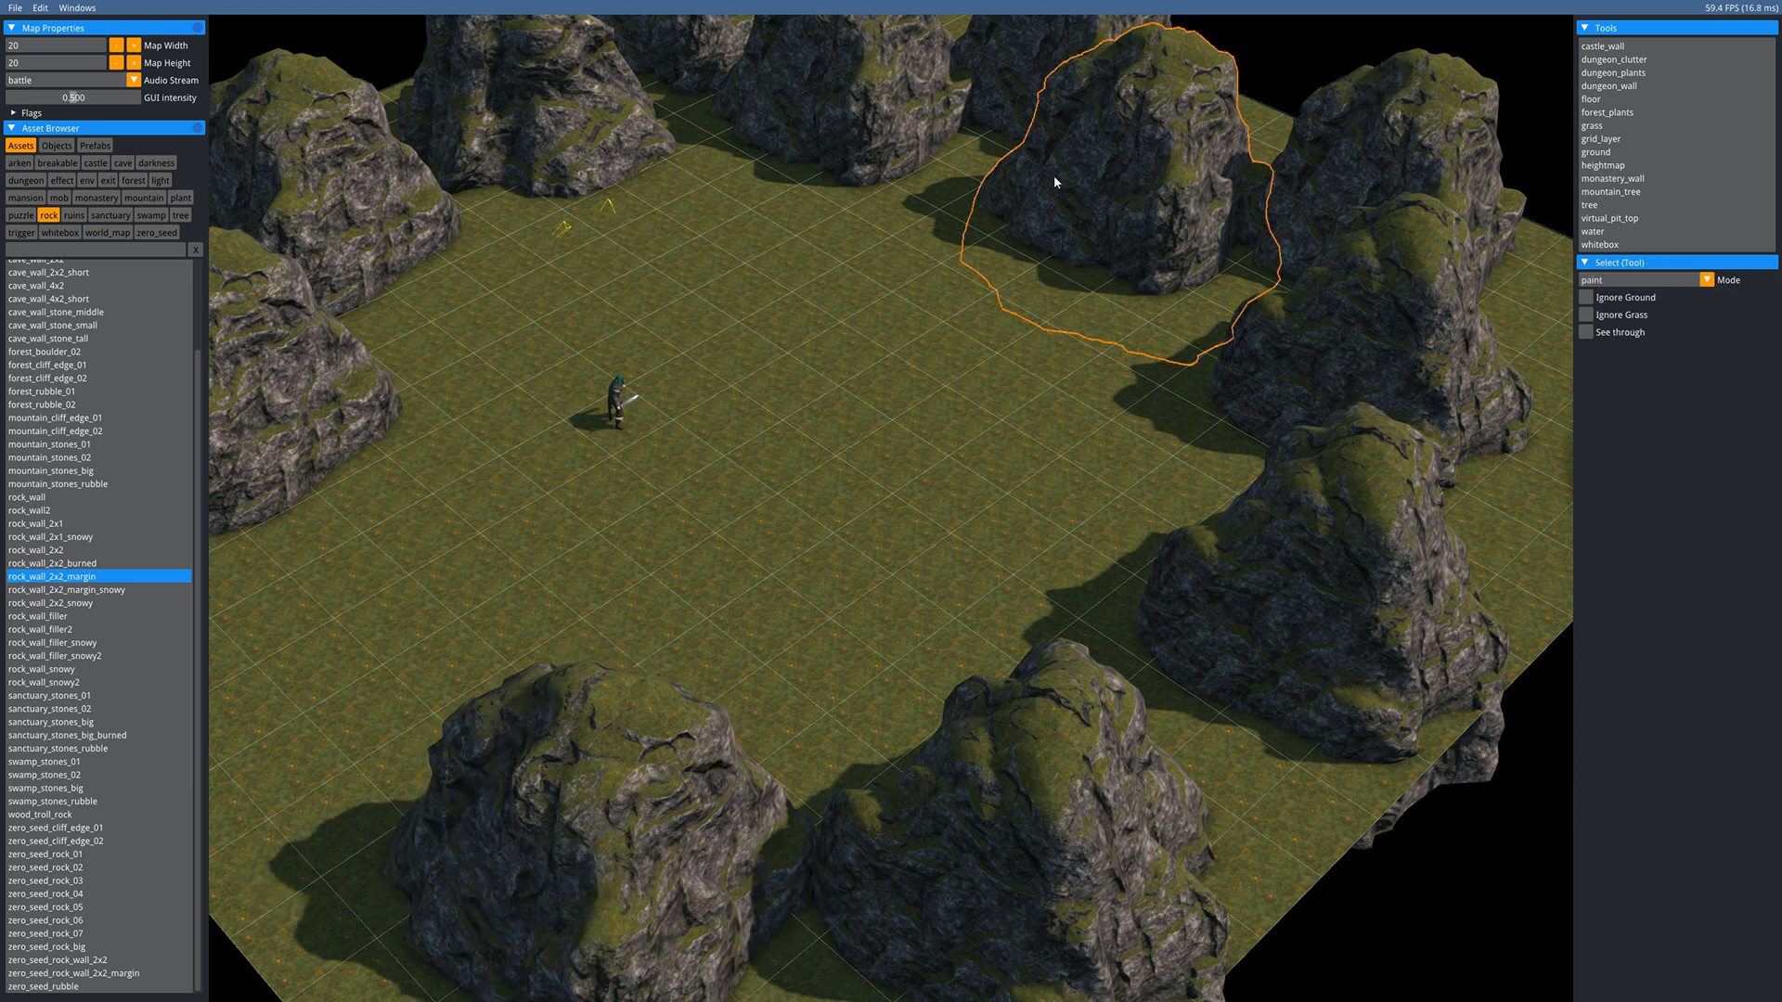
- Scale up the rear, right and top rocks into taller cliff pieces
{"action": "middle_click_drag", "start_coordinate": [1039, 55], "coordinate": [1026, 193]}
{"action": "left_click", "coordinate": [1025, 195]}
{"action": "key", "text": "s"}
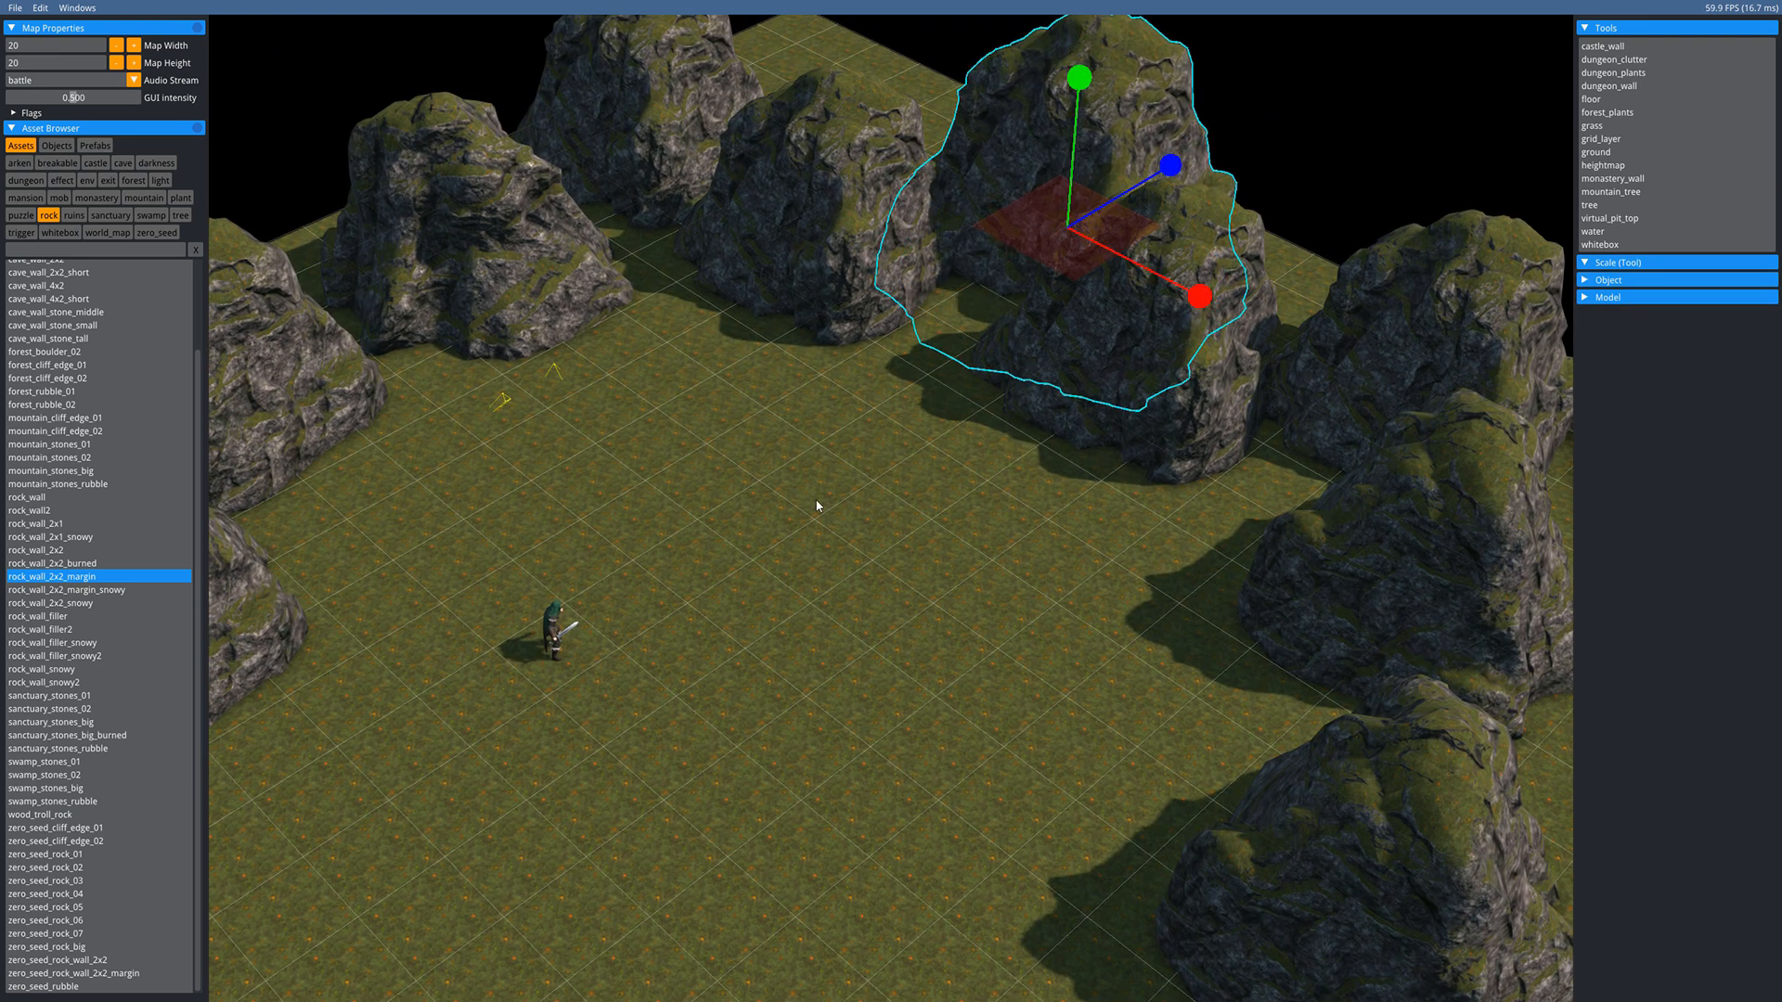
{"action": "left_click", "coordinate": [1141, 367]}
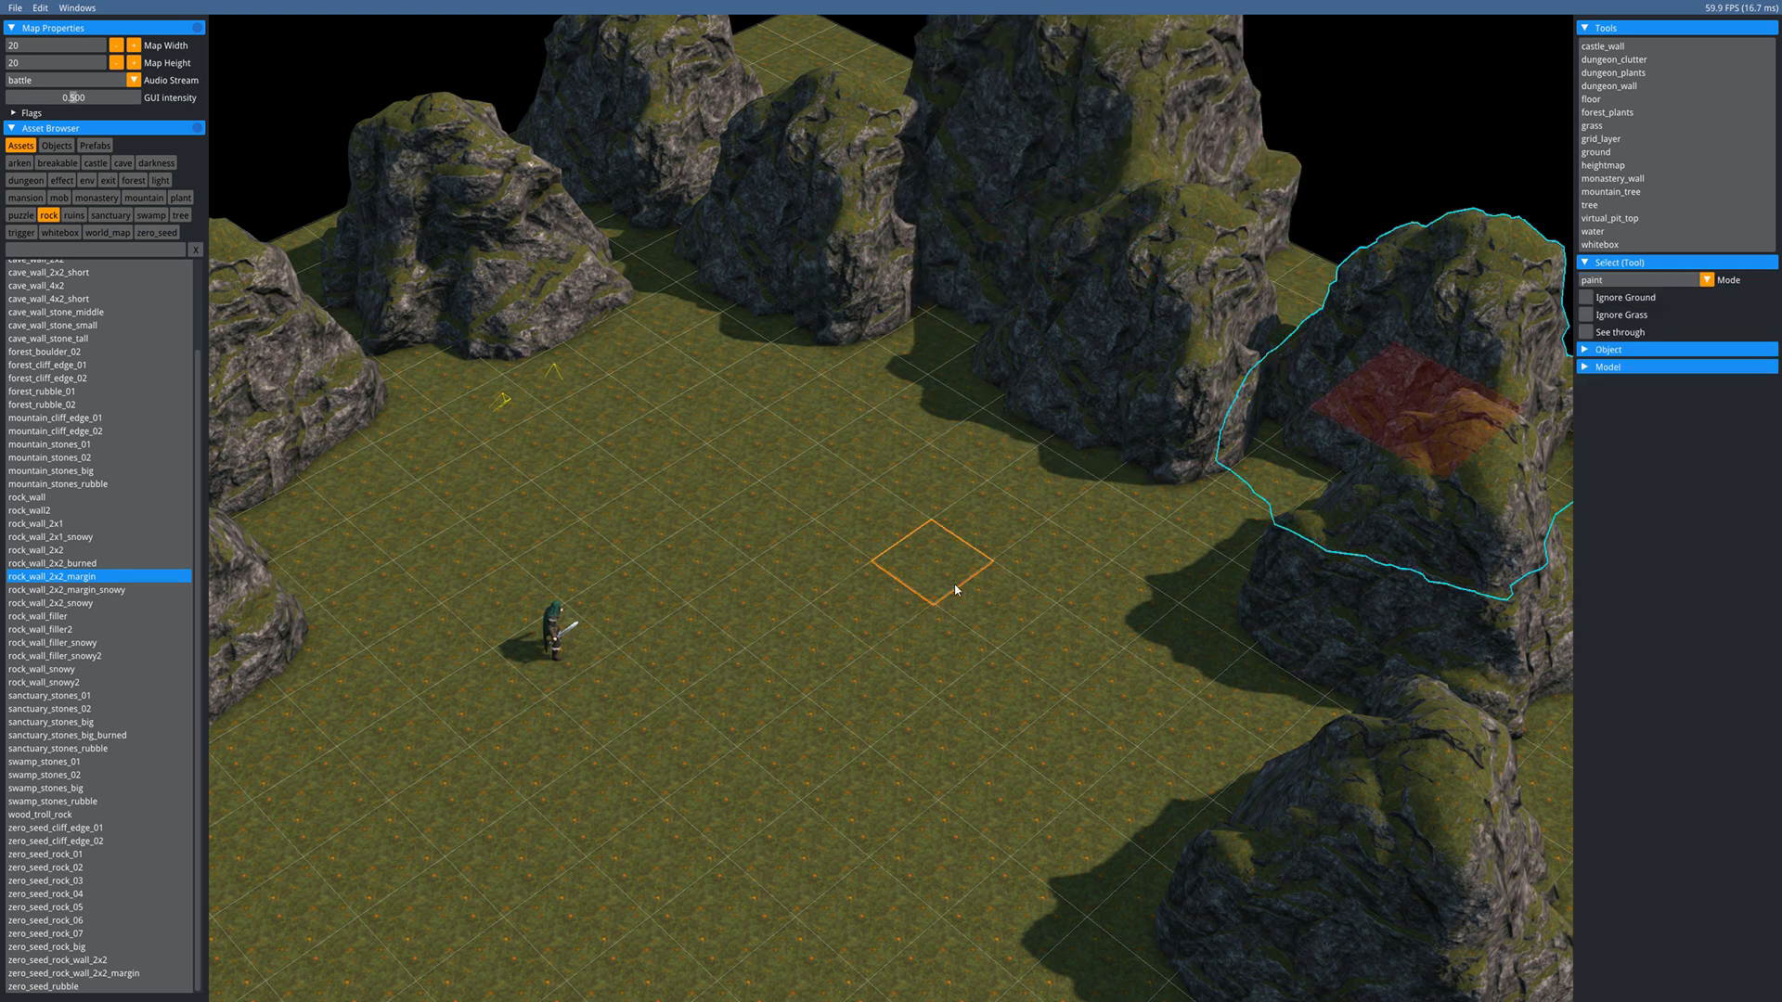
{"action": "key", "text": "s"}
{"action": "left_click", "coordinate": [613, 397]}
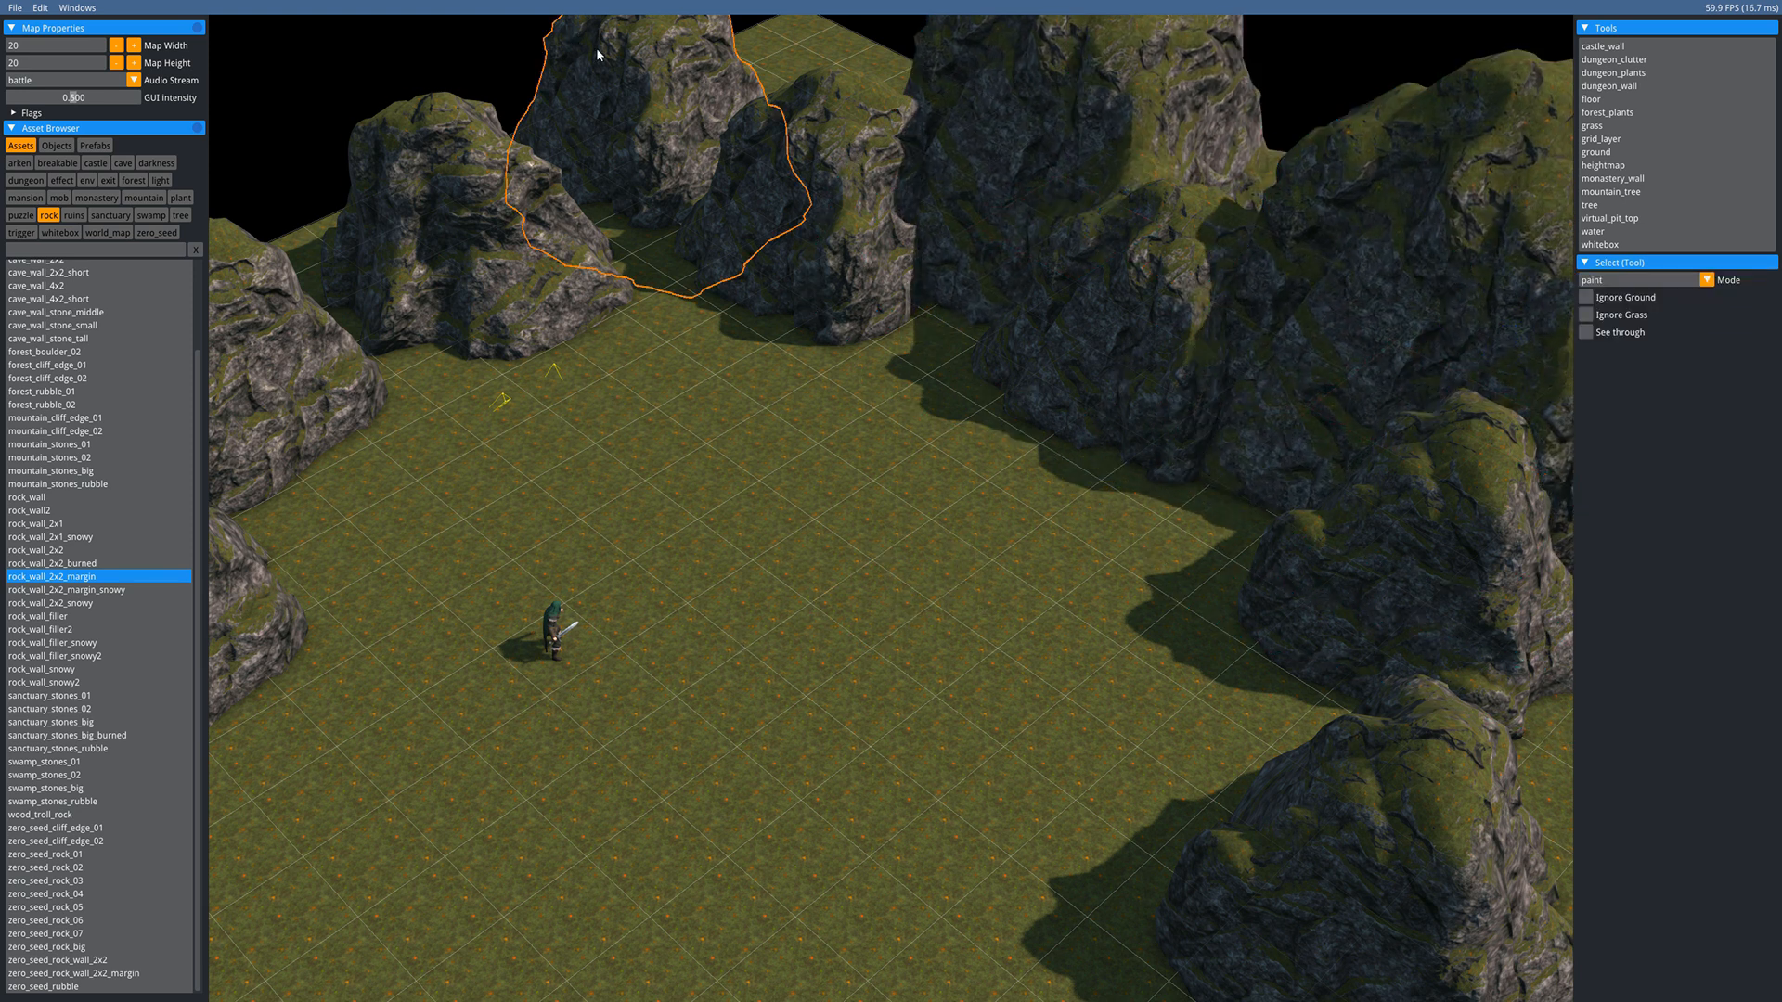
{"action": "key", "text": "s"}
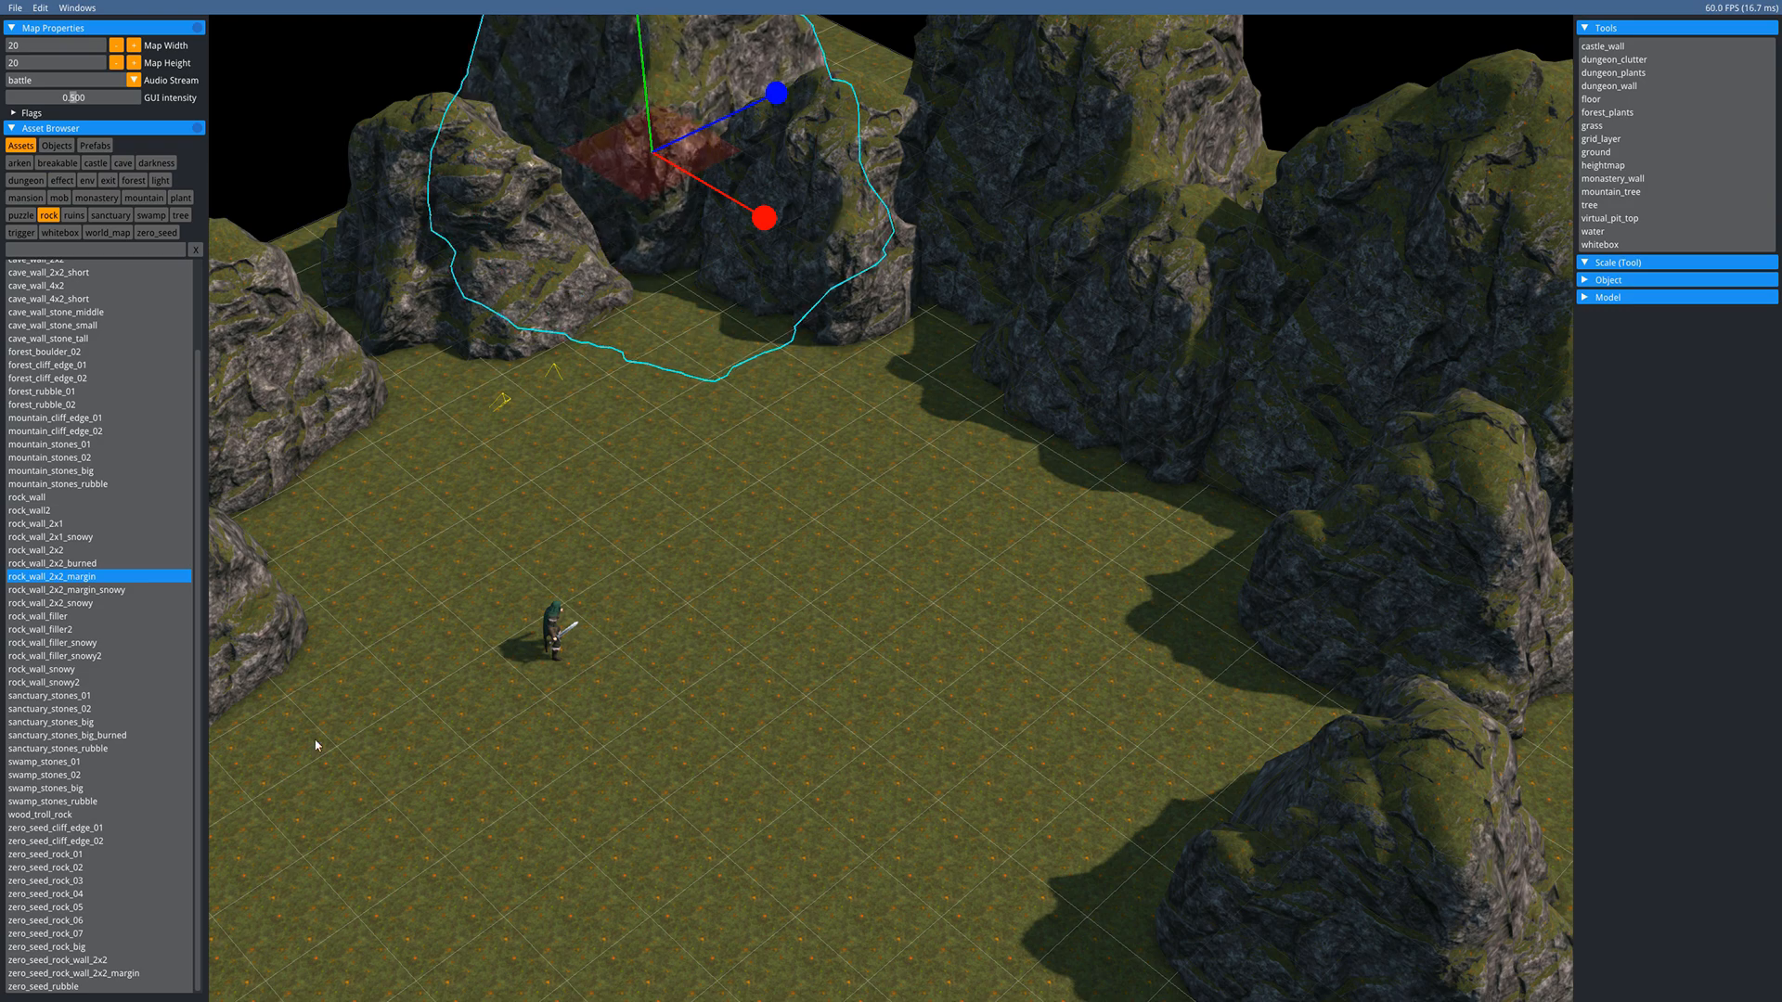
{"action": "left_click", "coordinate": [452, 507]}
- Enlarge the left rock and the lower-right rock
{"action": "middle_click_drag", "start_coordinate": [452, 508], "coordinate": [688, 396]}
{"action": "left_click", "coordinate": [477, 238]}
{"action": "key", "text": "s"}
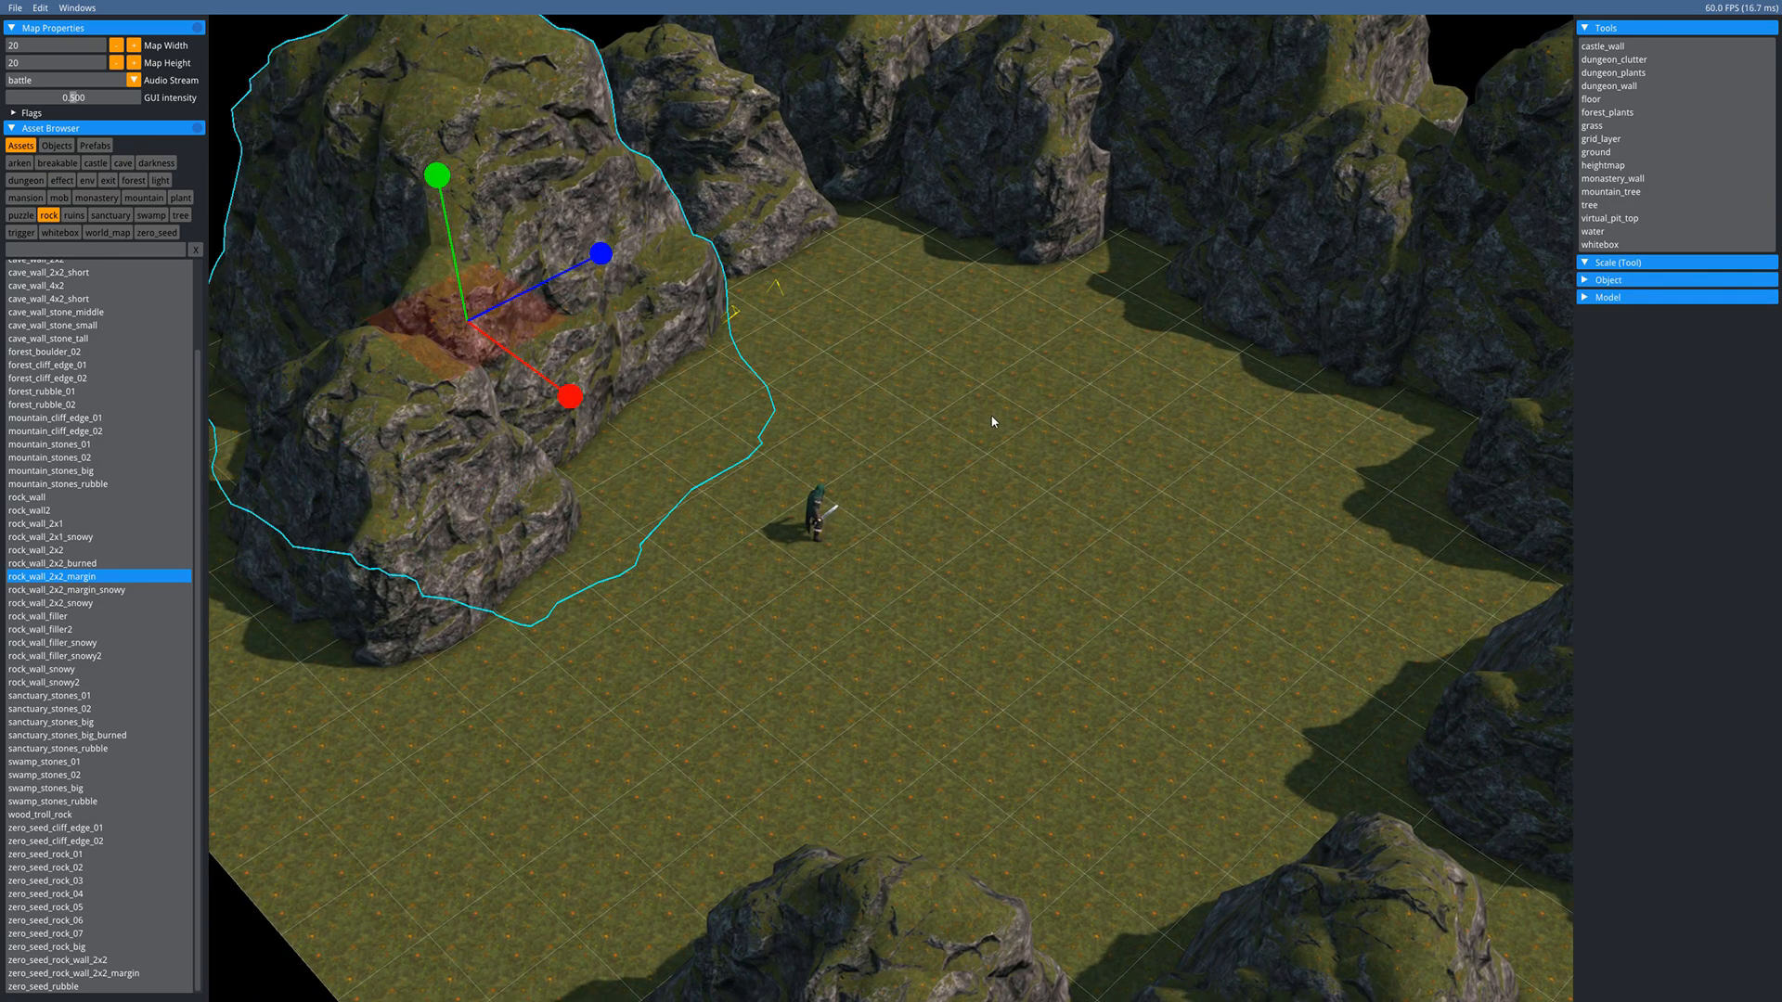
{"action": "middle_click_drag", "start_coordinate": [972, 373], "coordinate": [696, 148]}
{"action": "key", "text": "Escape"}
{"action": "left_click", "coordinate": [1106, 422]}
{"action": "key", "text": "s"}
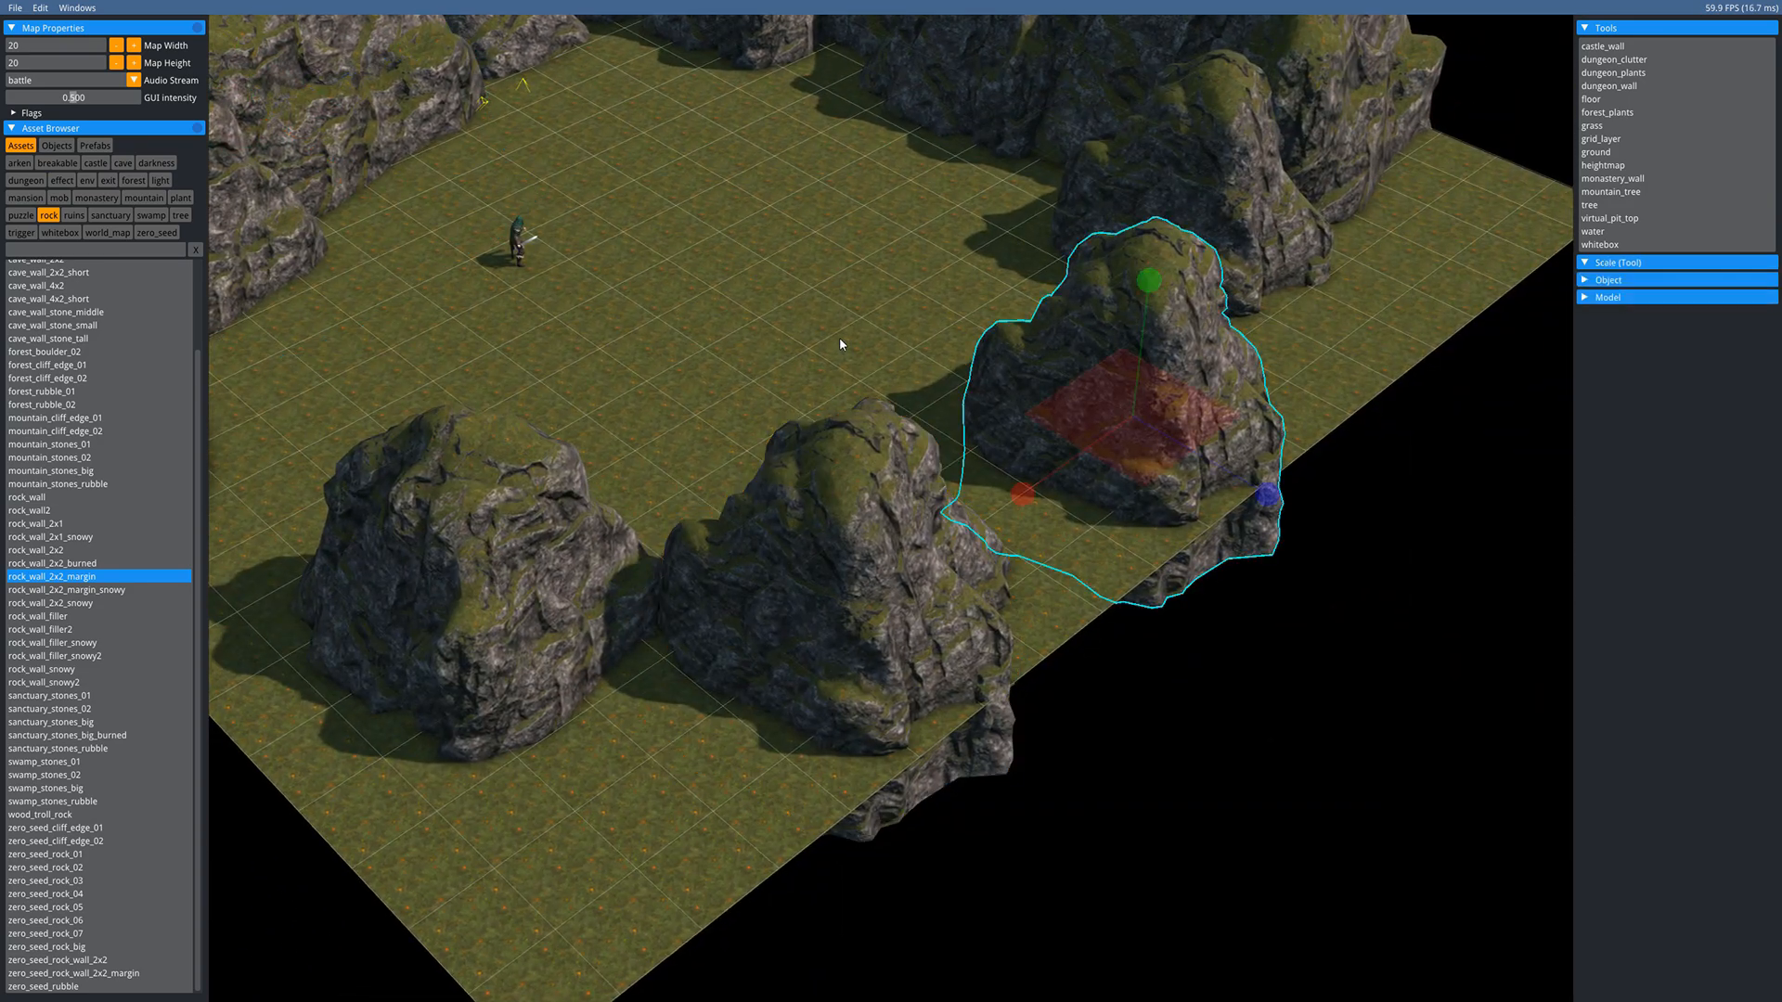
{"action": "left_click_drag", "start_coordinate": [840, 339], "coordinate": [555, 563]}
{"action": "key", "text": "Escape"}
- Enlarge the middle rock into a large cliff section
{"action": "left_click", "coordinate": [820, 635]}
{"action": "key", "text": "s"}
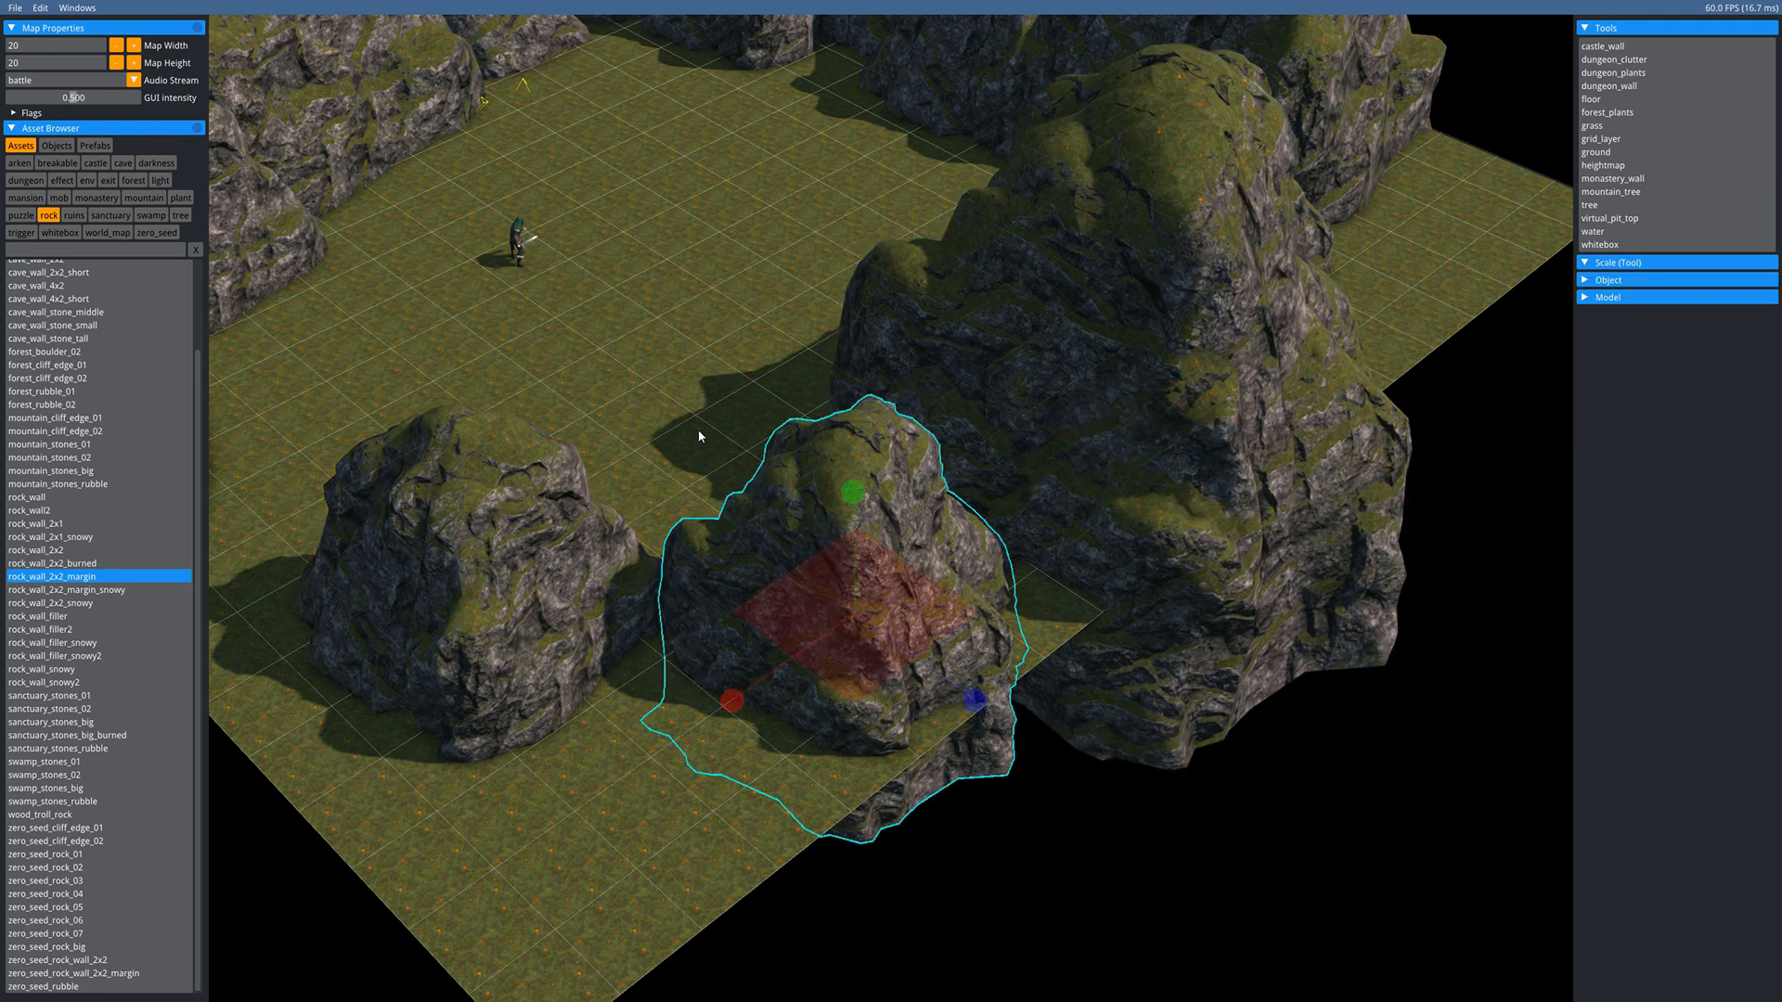
{"action": "left_click_drag", "start_coordinate": [631, 440], "coordinate": [410, 466]}
{"action": "middle_click_drag", "start_coordinate": [661, 223], "coordinate": [826, 752]}
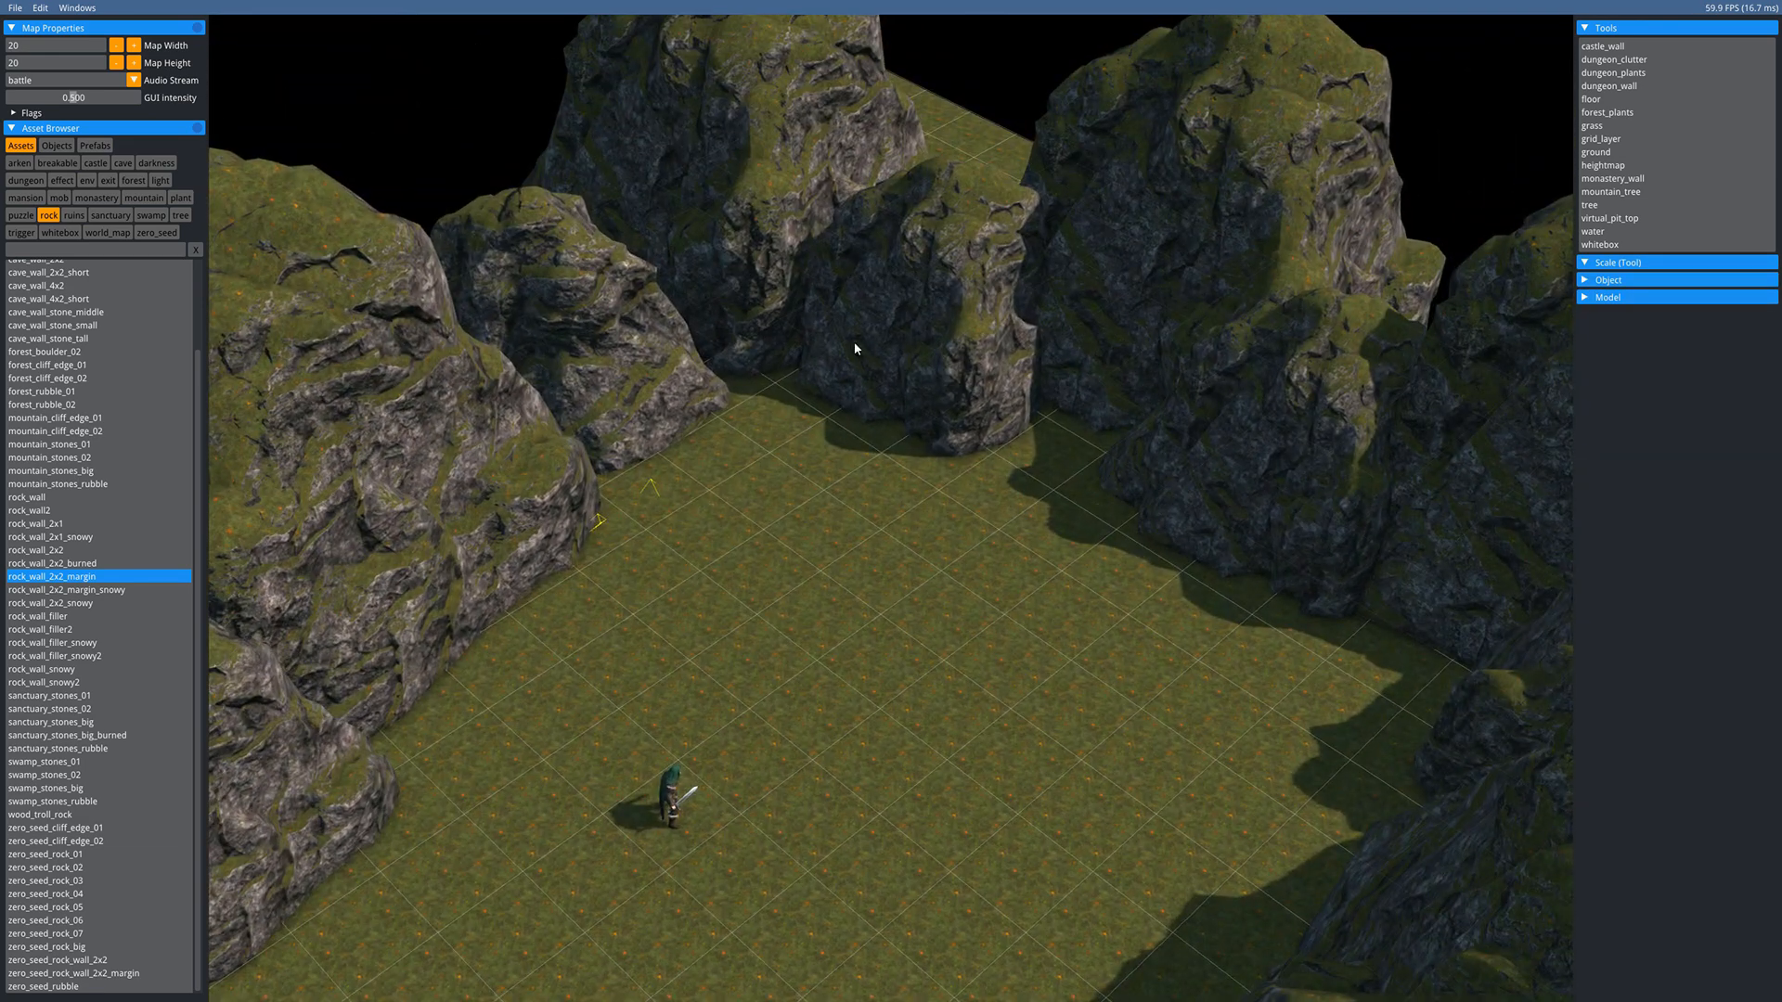
{"action": "middle_click_drag", "start_coordinate": [843, 520], "coordinate": [829, 605]}
{"action": "key", "text": "Escape"}
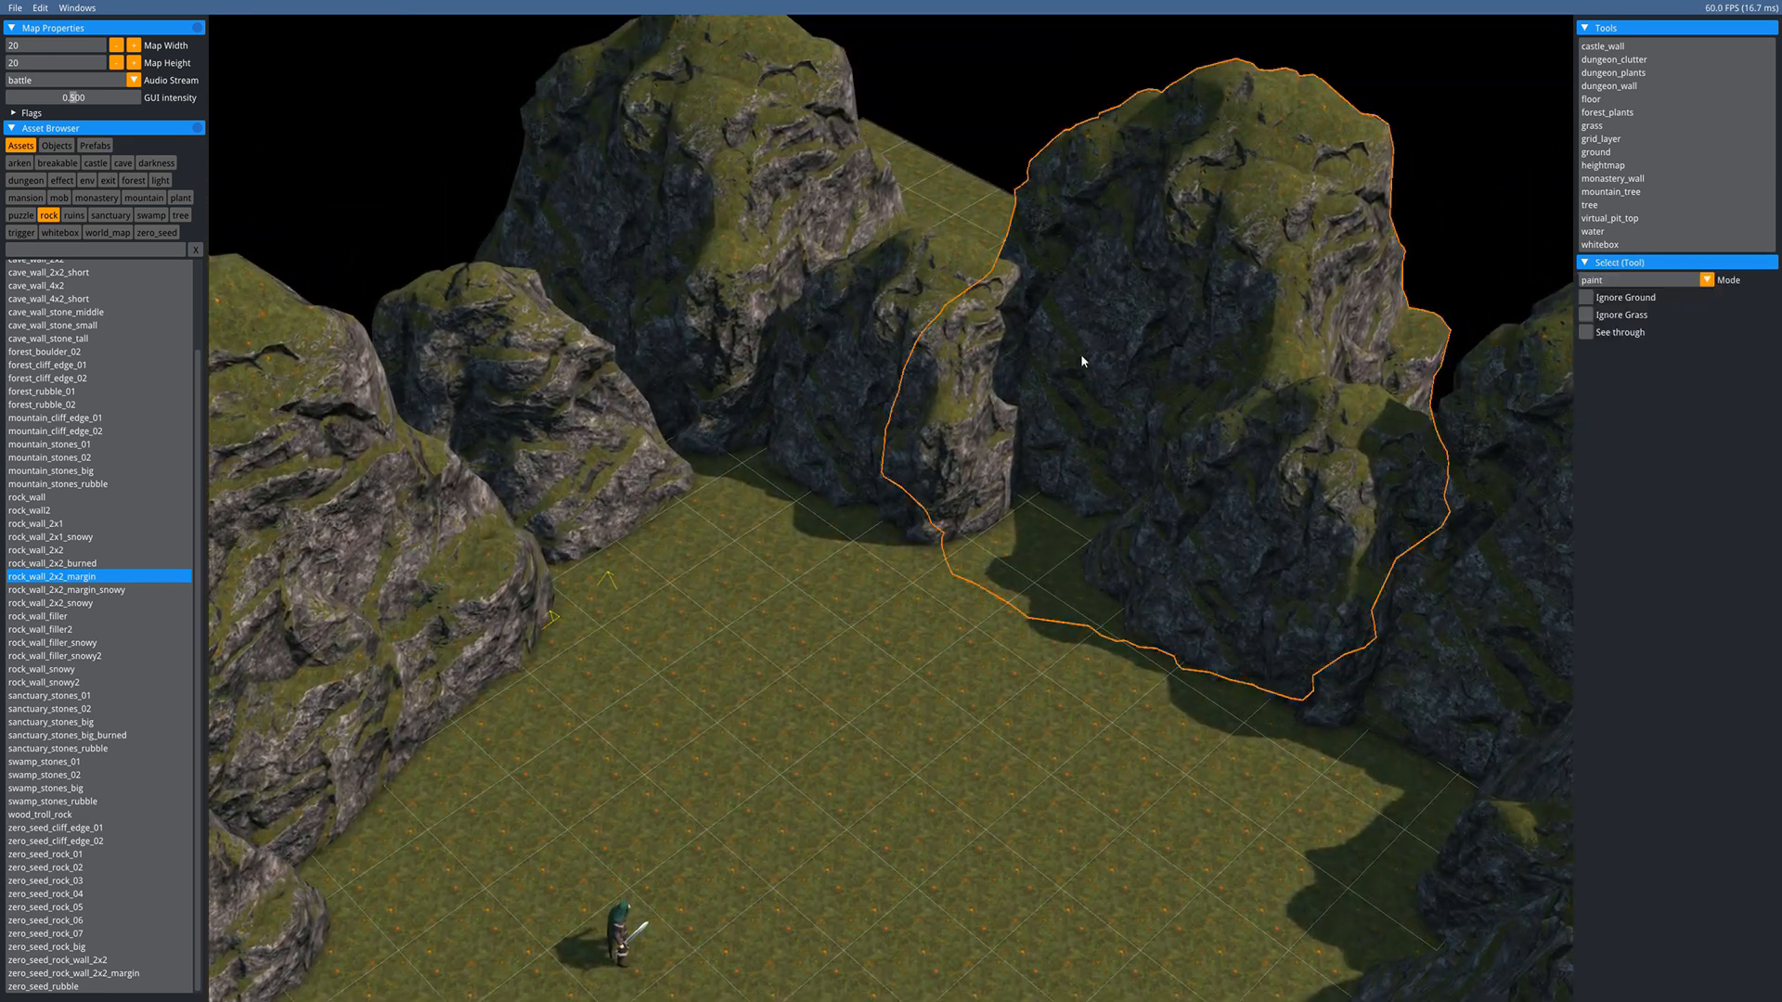
- Nudge the large right rock into position with the arrow keys
{"action": "left_click", "coordinate": [1083, 362]}
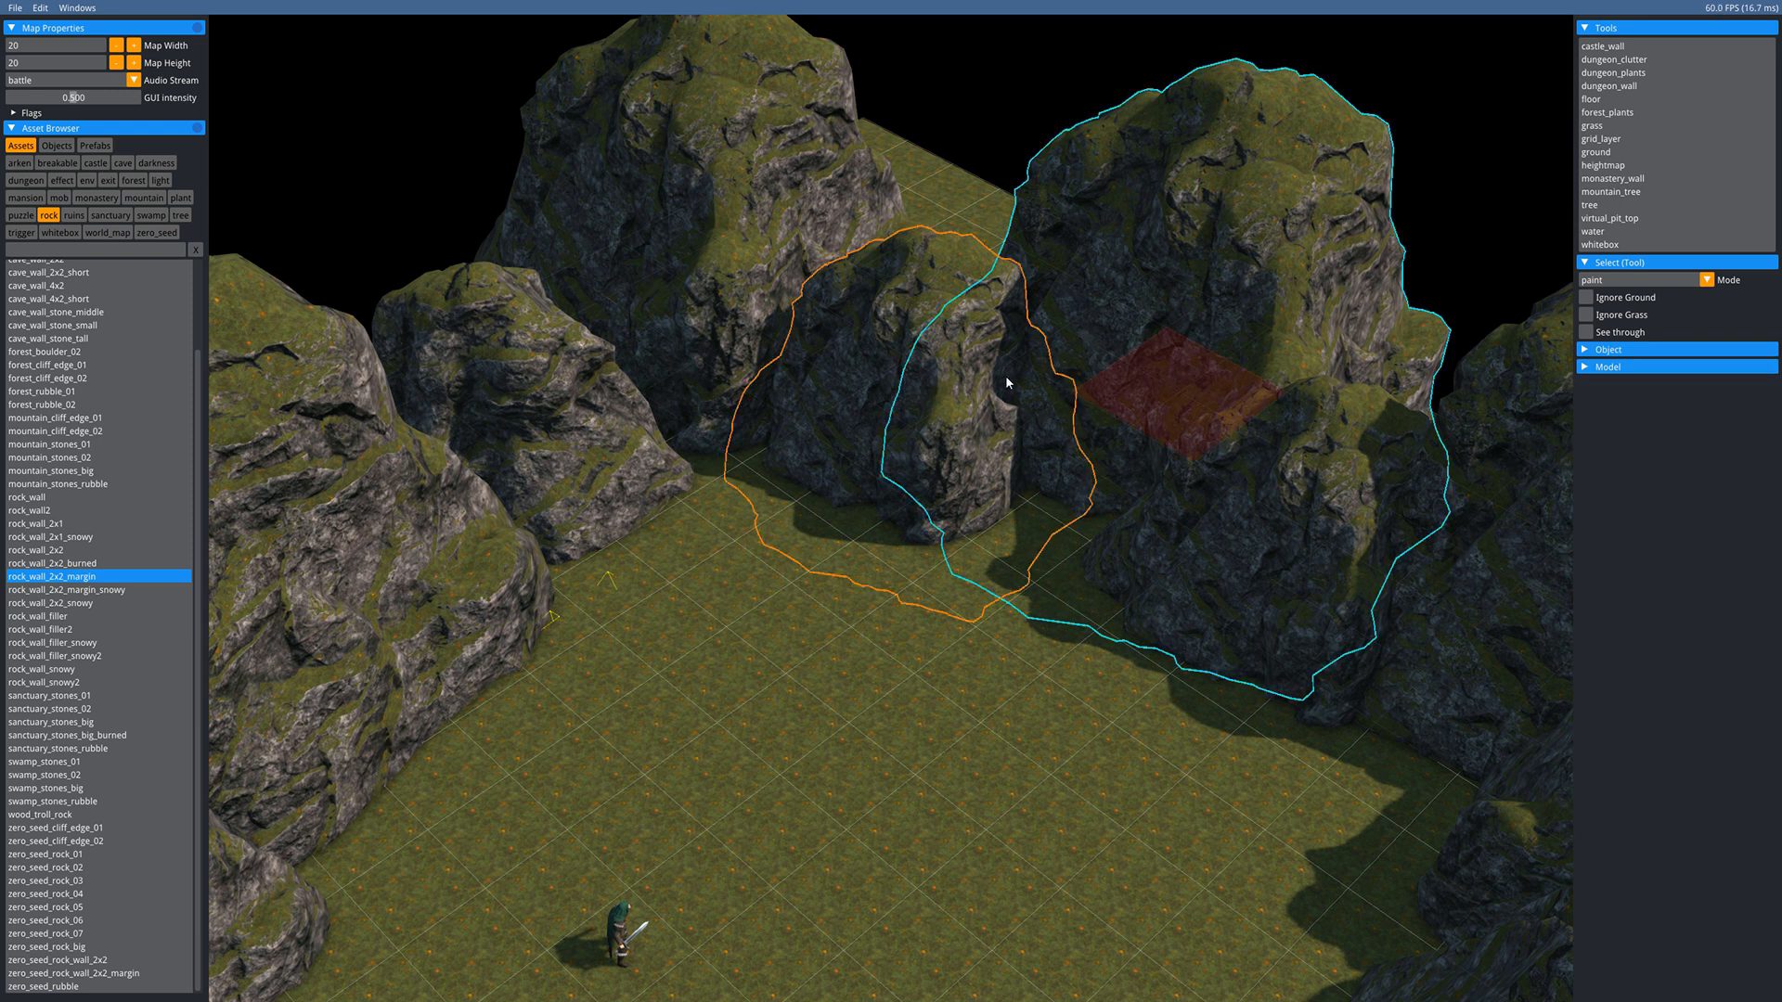
{"action": "key", "text": "Down"}
{"action": "key", "text": "Down"}
{"action": "key", "text": "Left"}
{"action": "key", "text": "Left"}
{"action": "key", "text": "Left"}
{"action": "key", "text": "Left"}
{"action": "key", "text": "Left"}
{"action": "key", "text": "Up"}
{"action": "key", "text": "Up"}
{"action": "key", "text": "Up"}
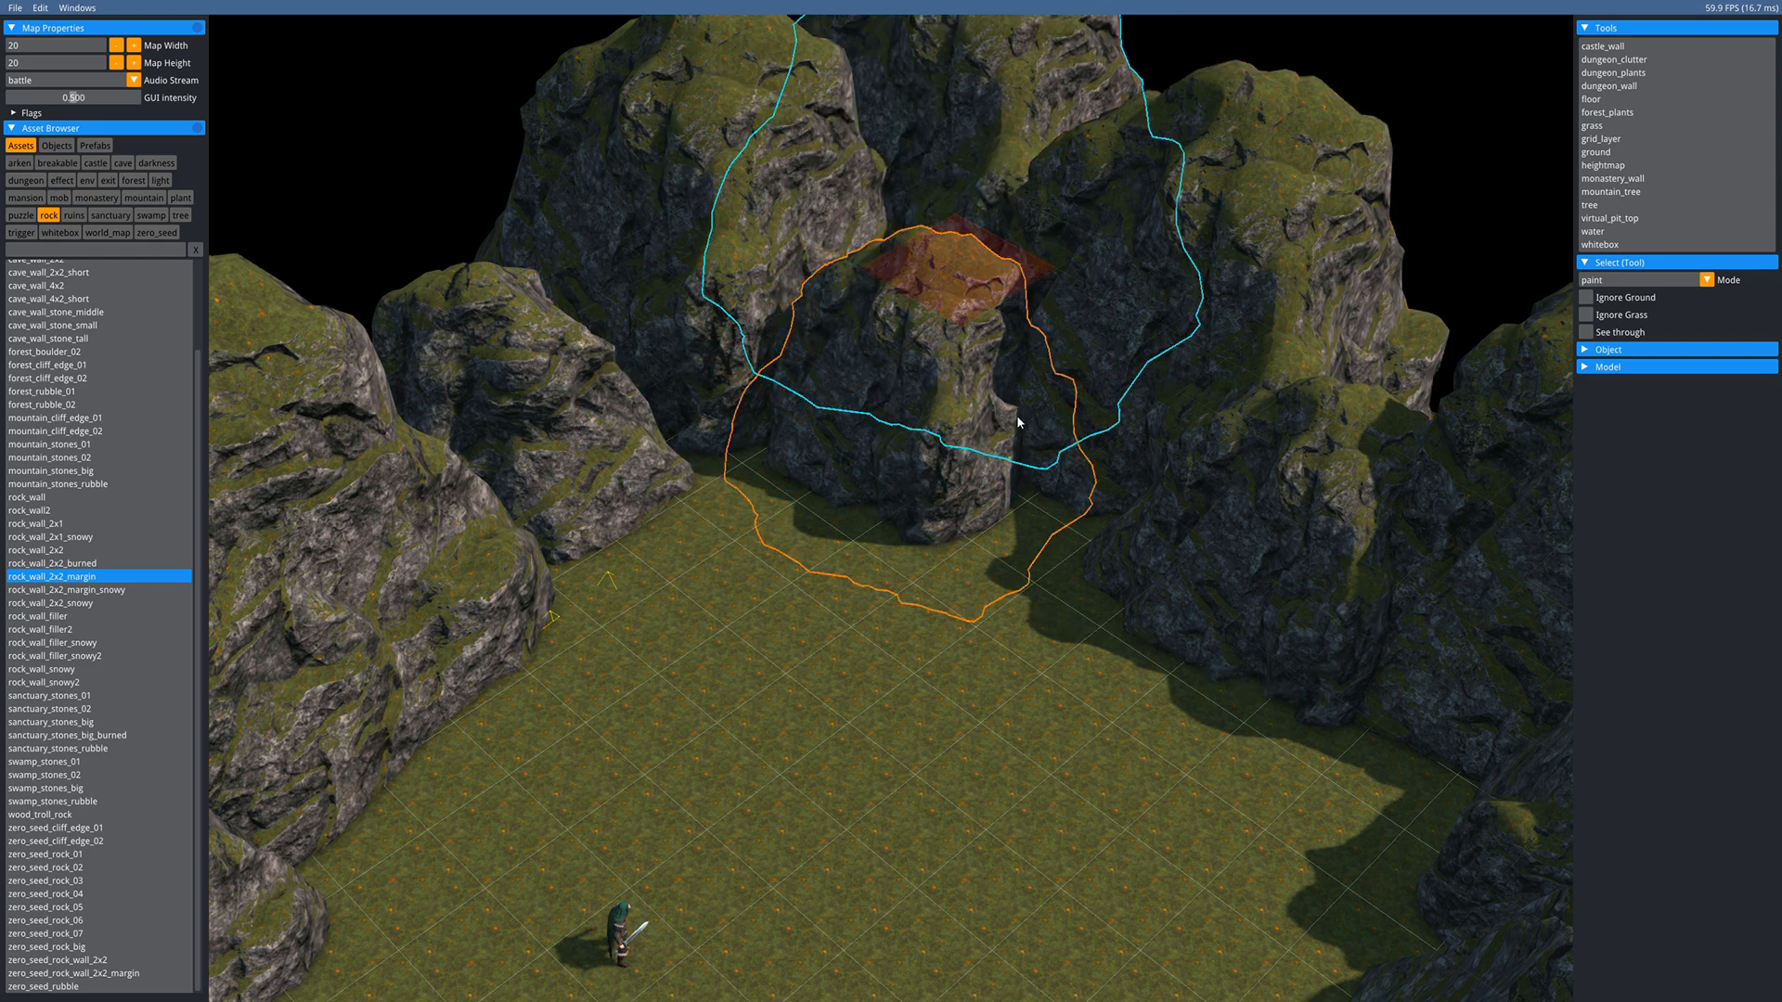
{"action": "key", "text": "r"}
{"action": "key", "text": "Left"}
{"action": "key", "text": "Left"}
{"action": "key", "text": "Escape"}
- Reposition the left cliff rock with the arrow keys to close its gap
{"action": "key", "text": "s"}
{"action": "key", "text": "s"}
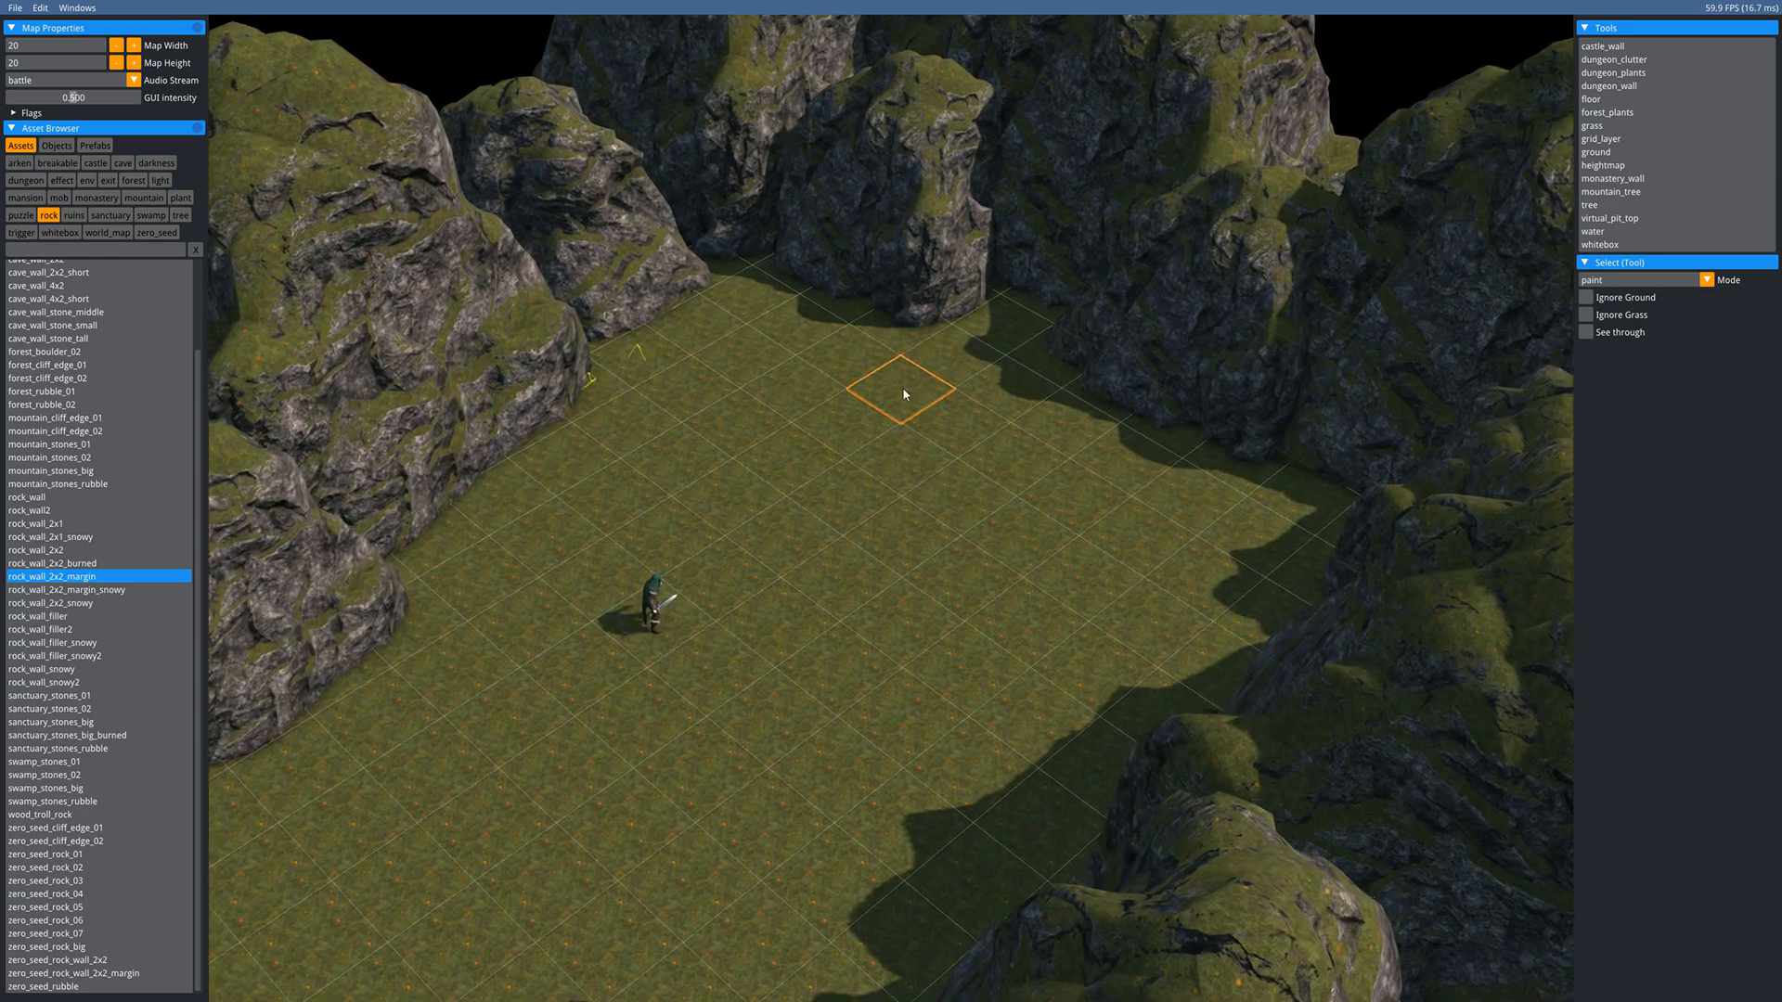
{"action": "key", "text": "a"}
{"action": "key", "text": "s"}
{"action": "key", "text": "d"}
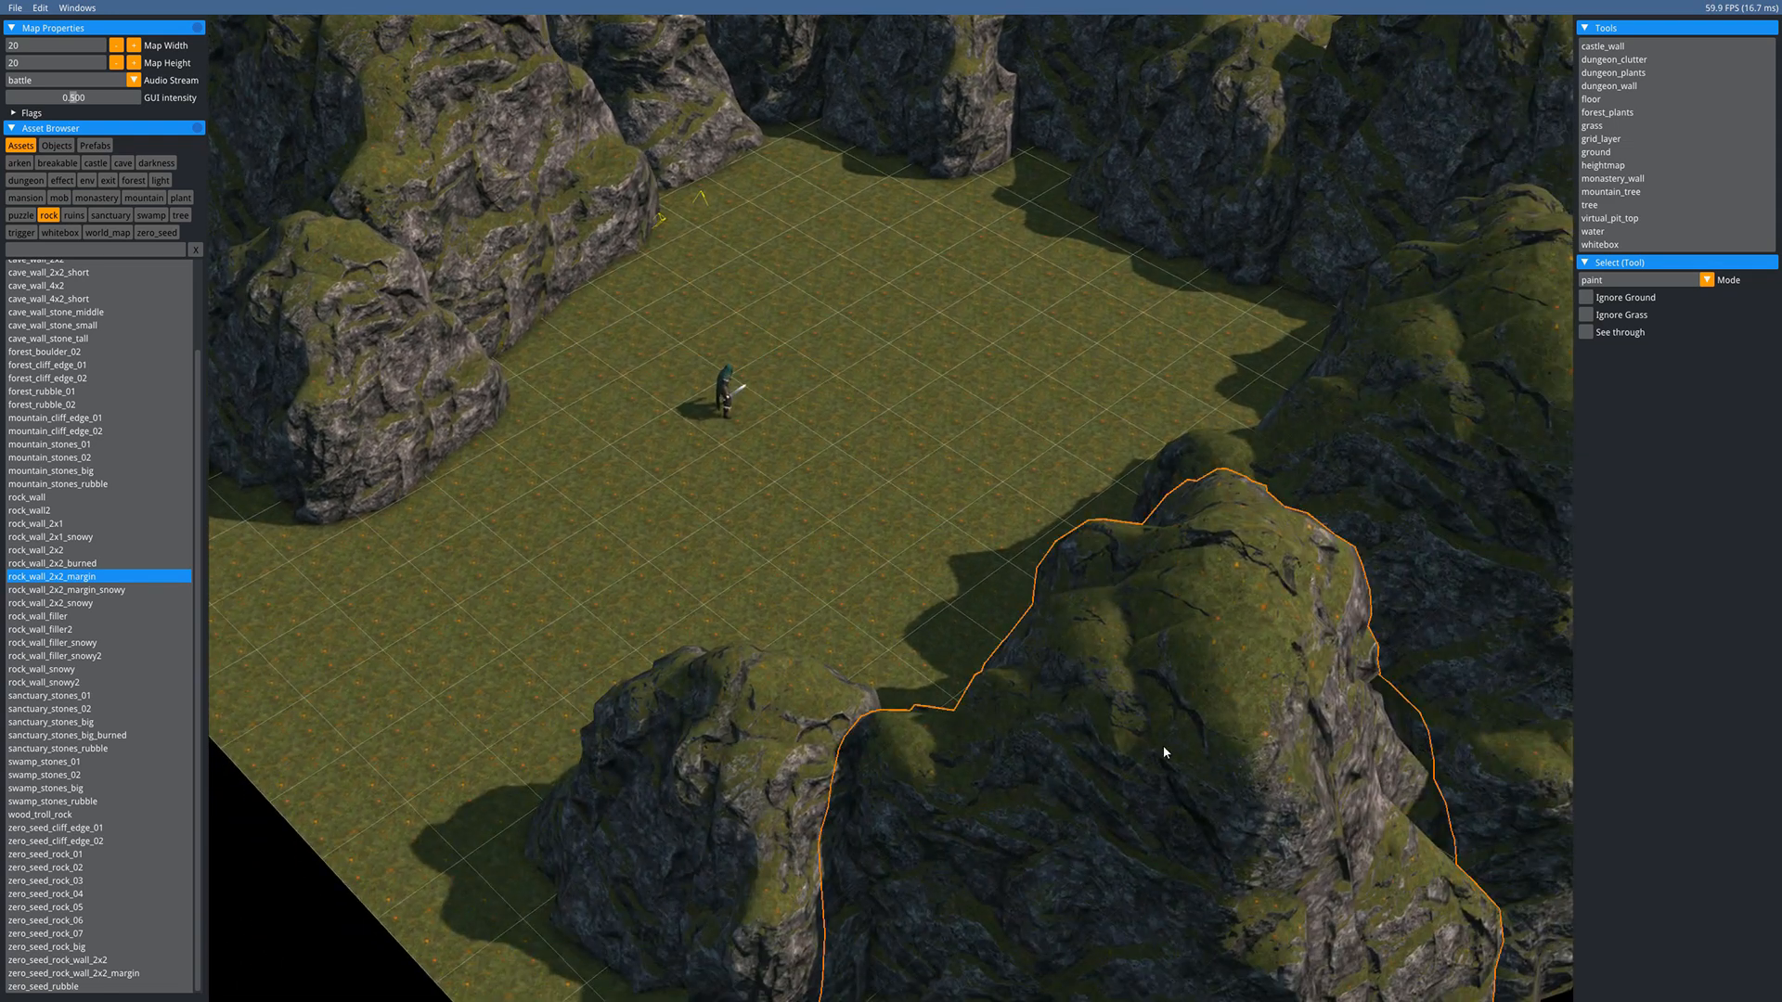
{"action": "left_click", "coordinate": [1165, 754]}
{"action": "left_click", "coordinate": [537, 251]}
{"action": "key", "text": "w"}
{"action": "key", "text": "a"}
{"action": "key", "text": "w"}
{"action": "key", "text": "a"}
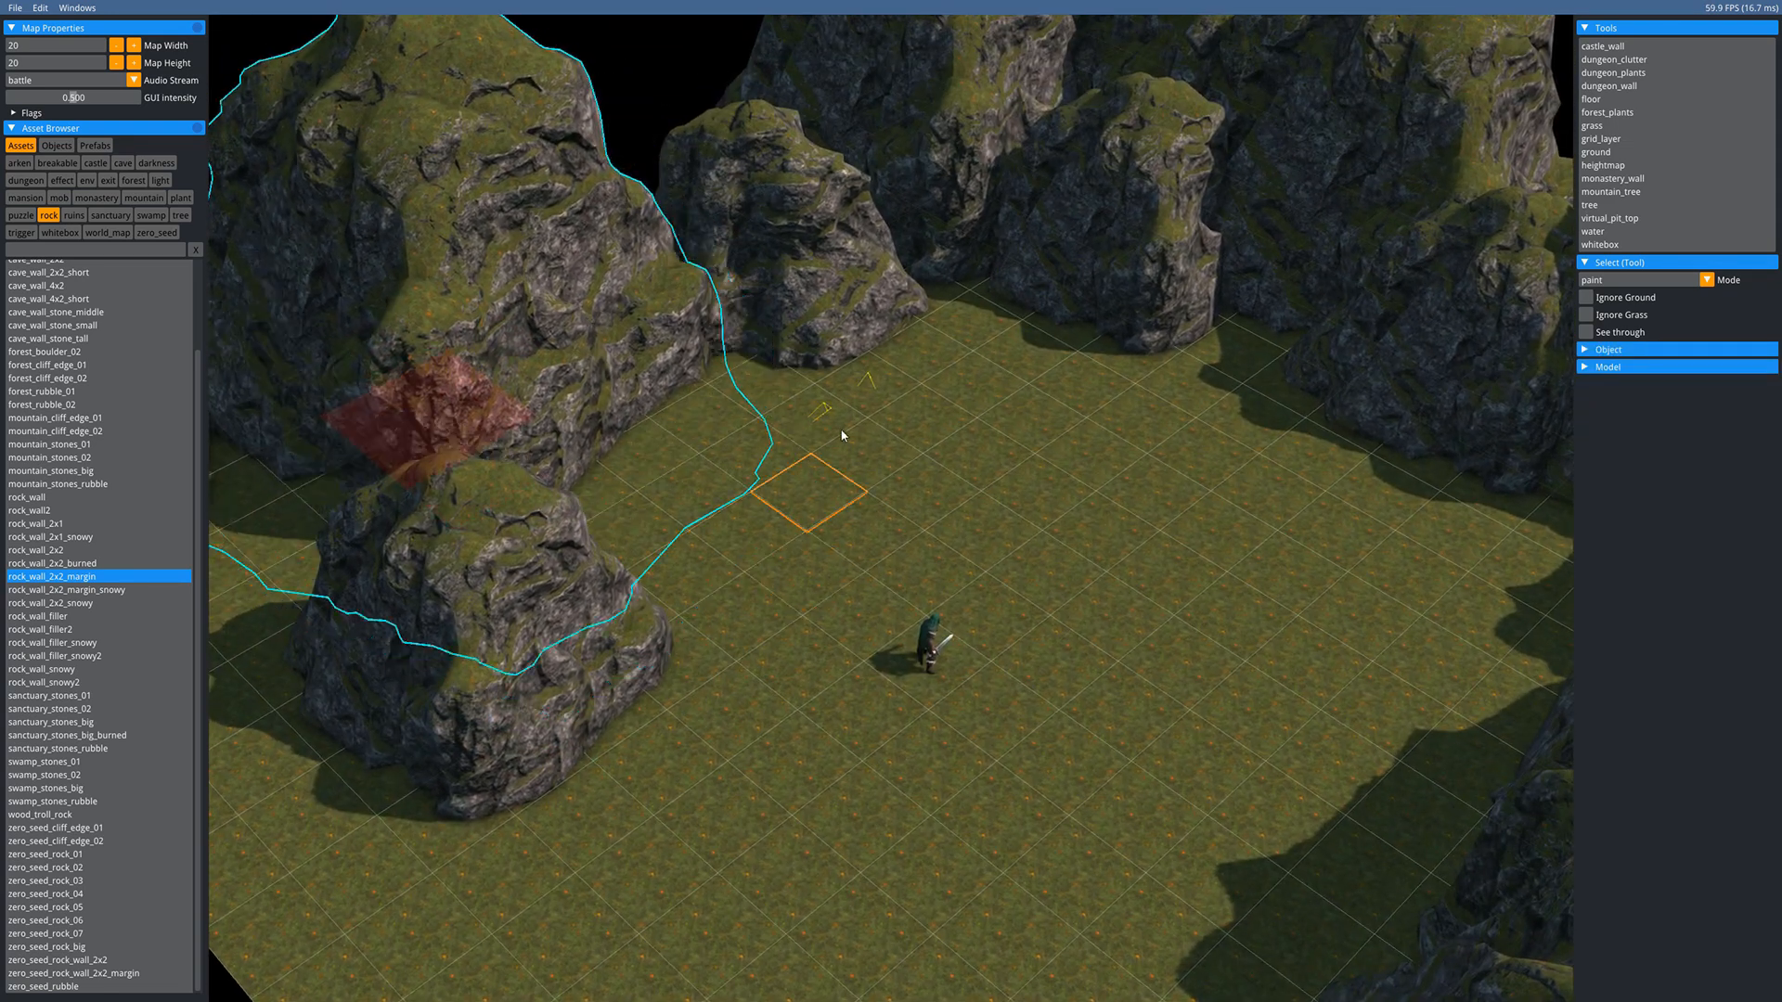
{"action": "left_click", "coordinate": [784, 323]}
{"action": "left_click", "coordinate": [588, 659]}
{"action": "key", "text": "Left"}
{"action": "key", "text": "Left"}
{"action": "key", "text": "Left"}
{"action": "key", "text": "Left"}
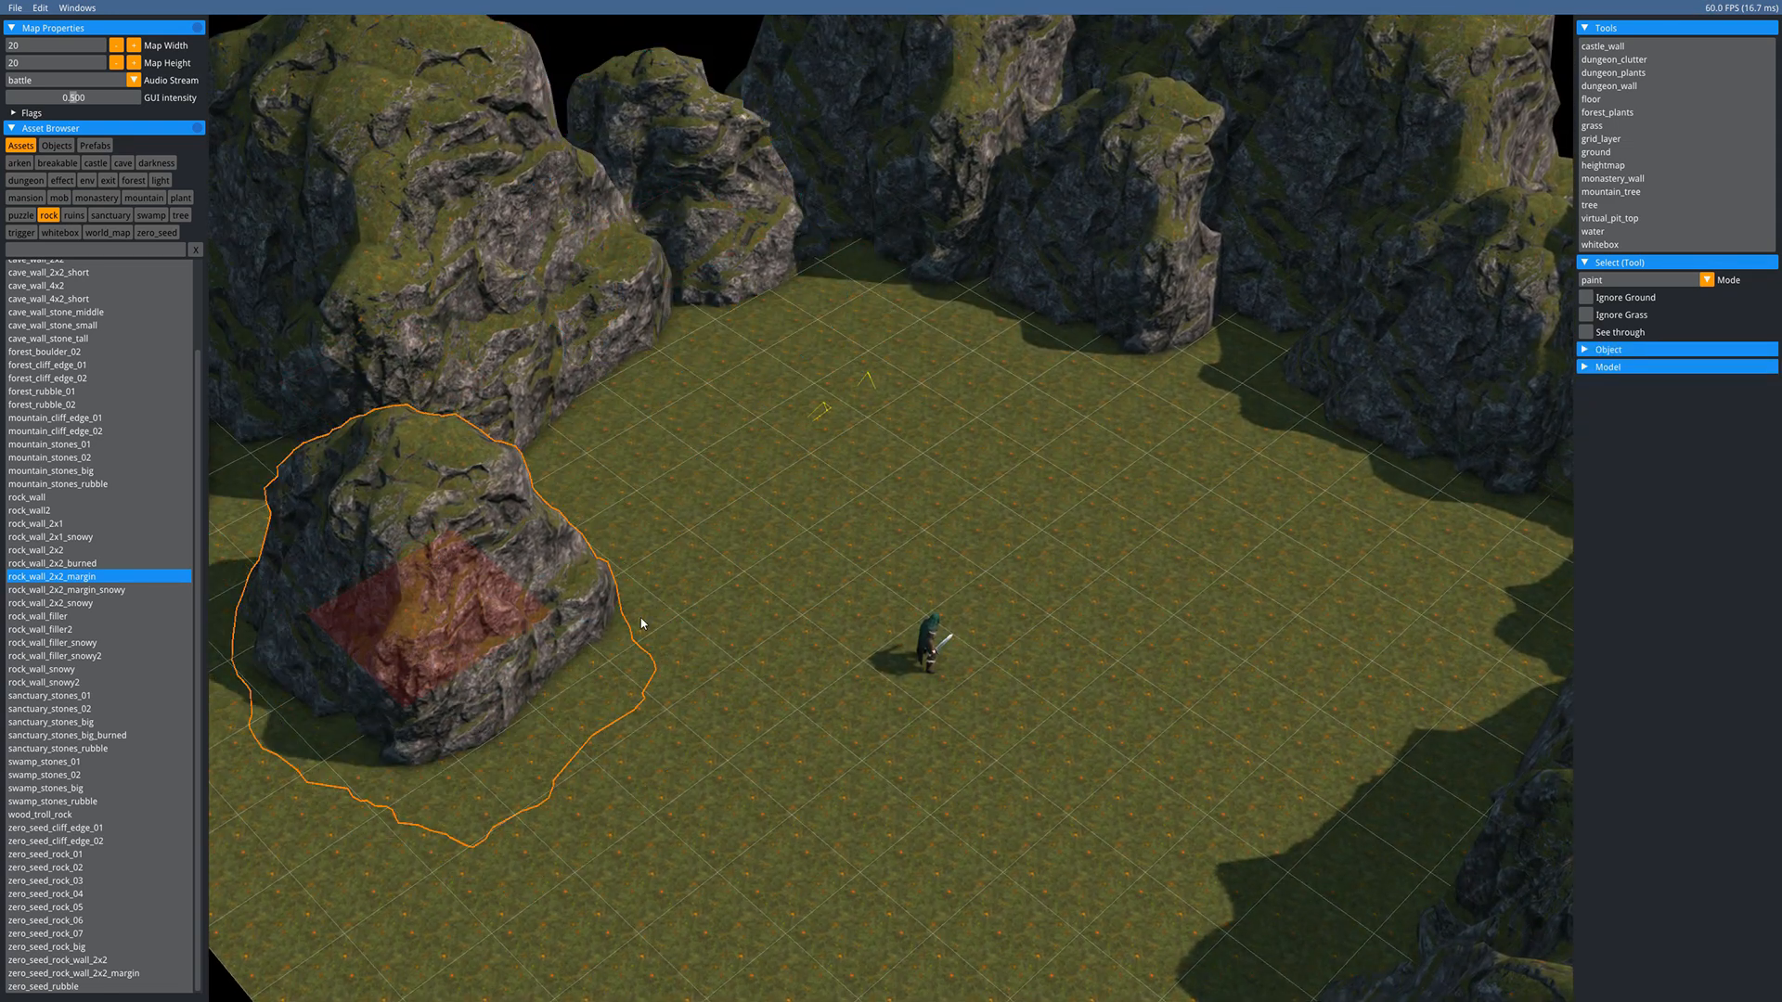
{"action": "key", "text": "Right"}
{"action": "key", "text": "Right"}
{"action": "key", "text": "s"}
{"action": "key", "text": "d"}
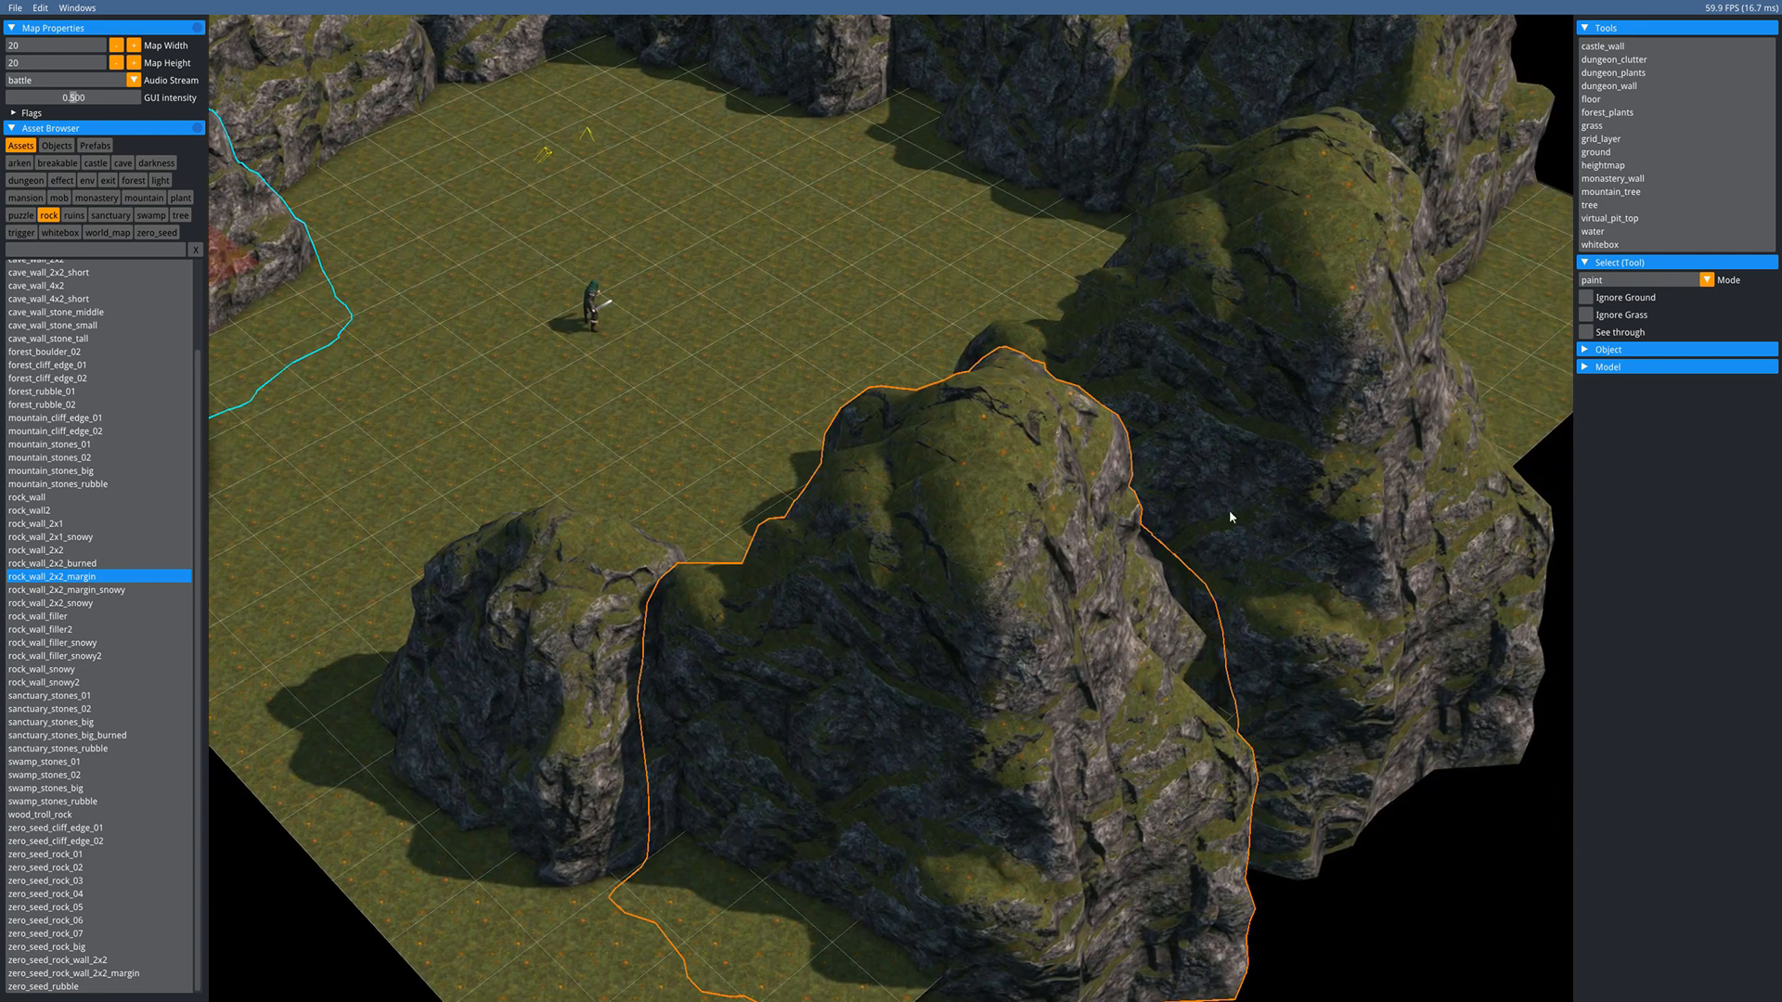
- Shift the right, middle and left rocks one step down-right
{"action": "left_click", "coordinate": [1301, 453]}
{"action": "key", "text": "Right"}
{"action": "key", "text": "Right"}
{"action": "left_click", "coordinate": [926, 672]}
{"action": "key", "text": "Right"}
{"action": "key", "text": "Right"}
{"action": "key", "text": "w"}
{"action": "key", "text": "d"}
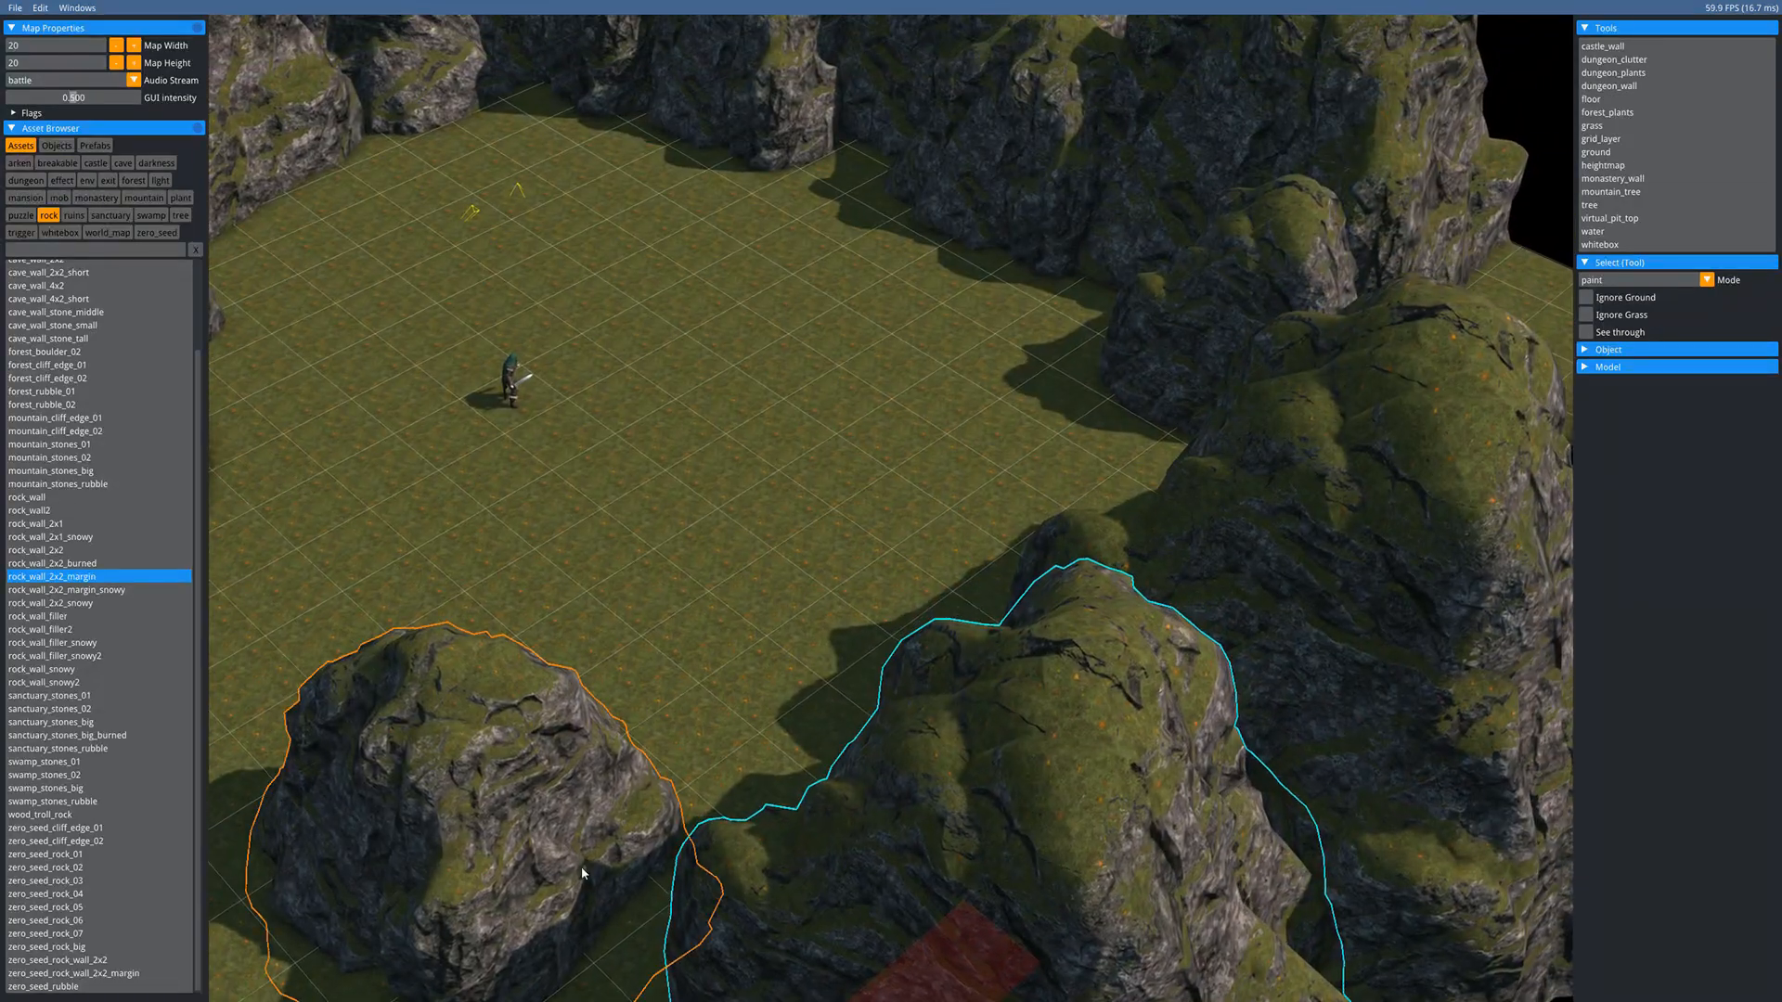
{"action": "left_click", "coordinate": [561, 866]}
{"action": "key", "text": "Right"}
{"action": "key", "text": "Right"}
{"action": "key", "text": "w"}
{"action": "key", "text": "d"}
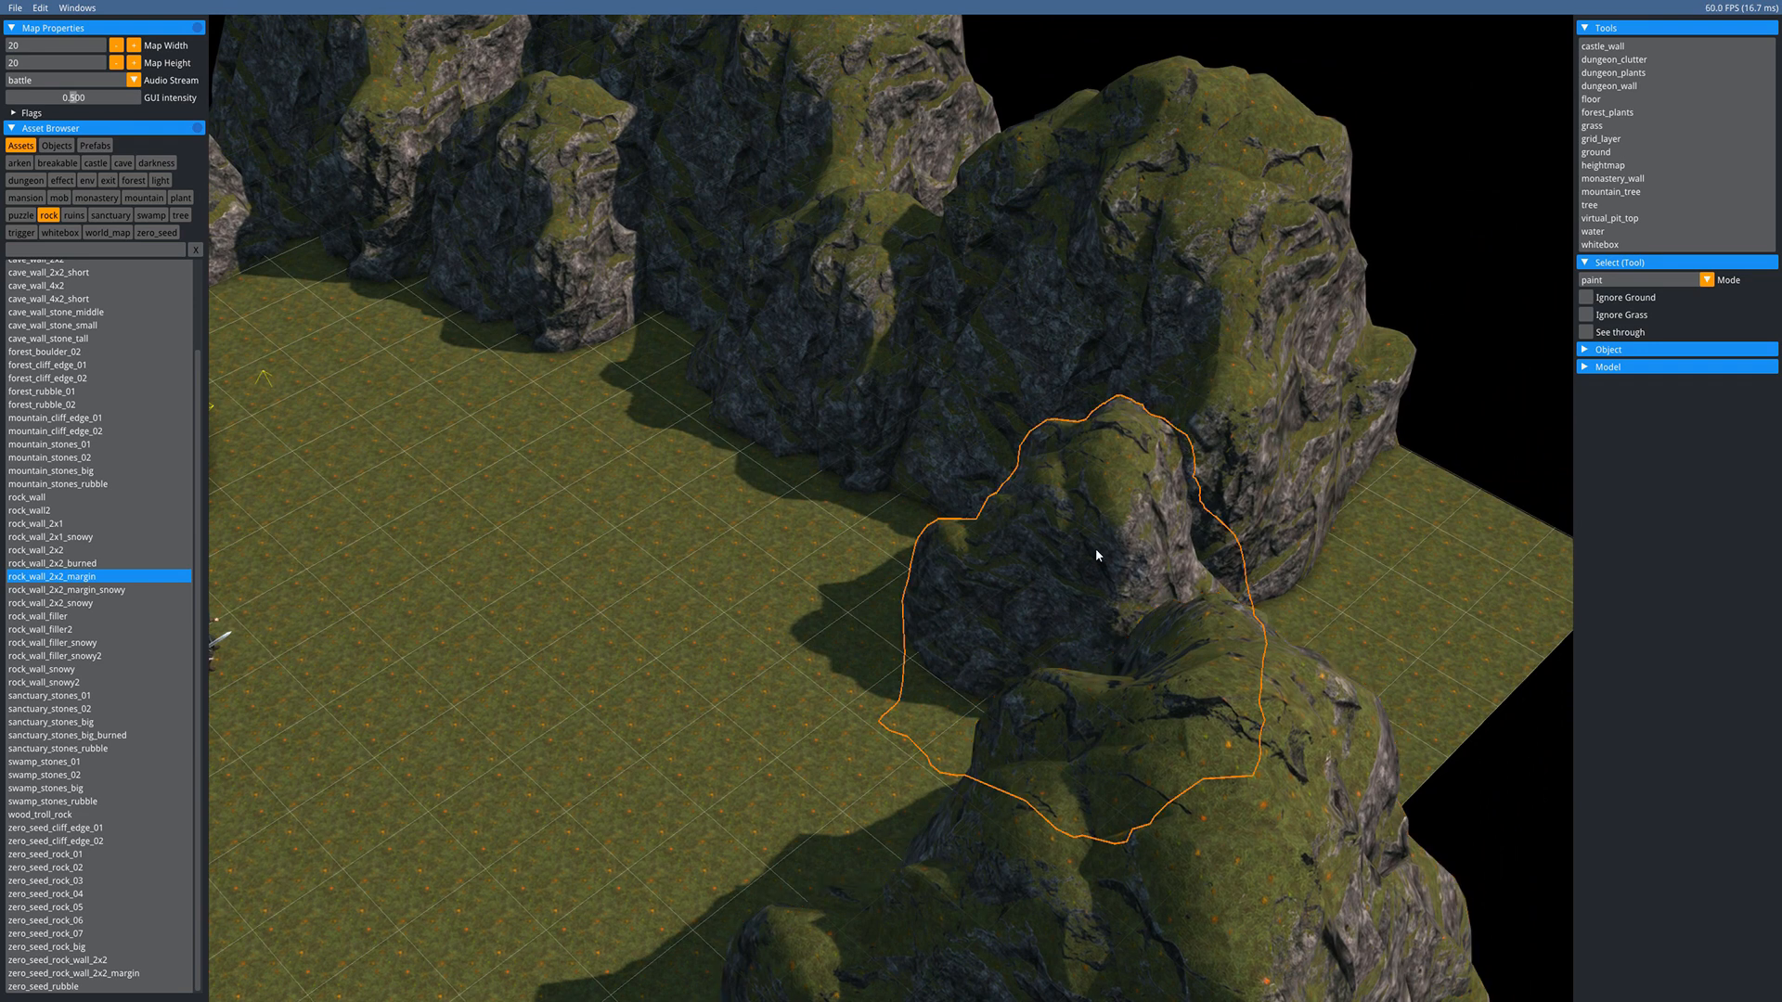
- Drag the middle rock toward the map corner and enlarge it
{"action": "left_click_drag", "start_coordinate": [1095, 548], "coordinate": [575, 675]}
{"action": "key", "text": "r"}
{"action": "key", "text": "a"}
{"action": "key", "text": "s"}
{"action": "middle_click_drag", "start_coordinate": [734, 554], "coordinate": [827, 547]}
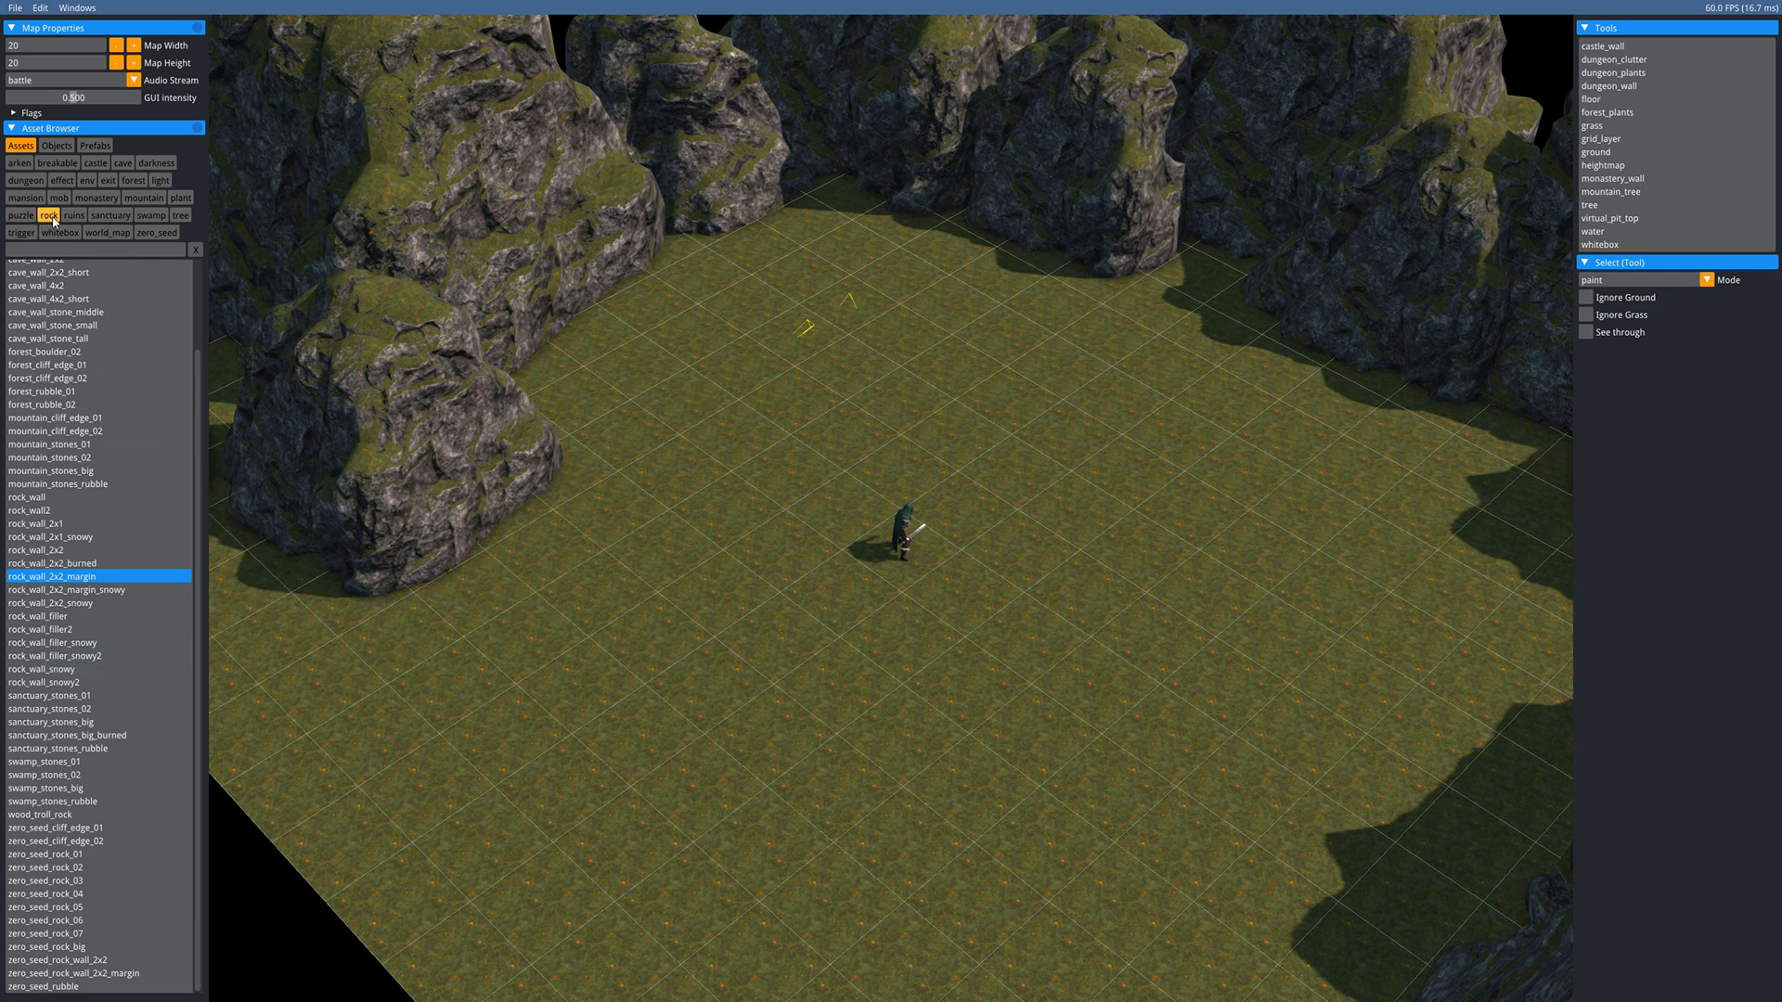
- Choose forest_spruce and plant spruces along the left cliff, upper edge and right edge
{"action": "left_click", "coordinate": [181, 215]}
{"action": "left_click", "coordinate": [74, 453]}
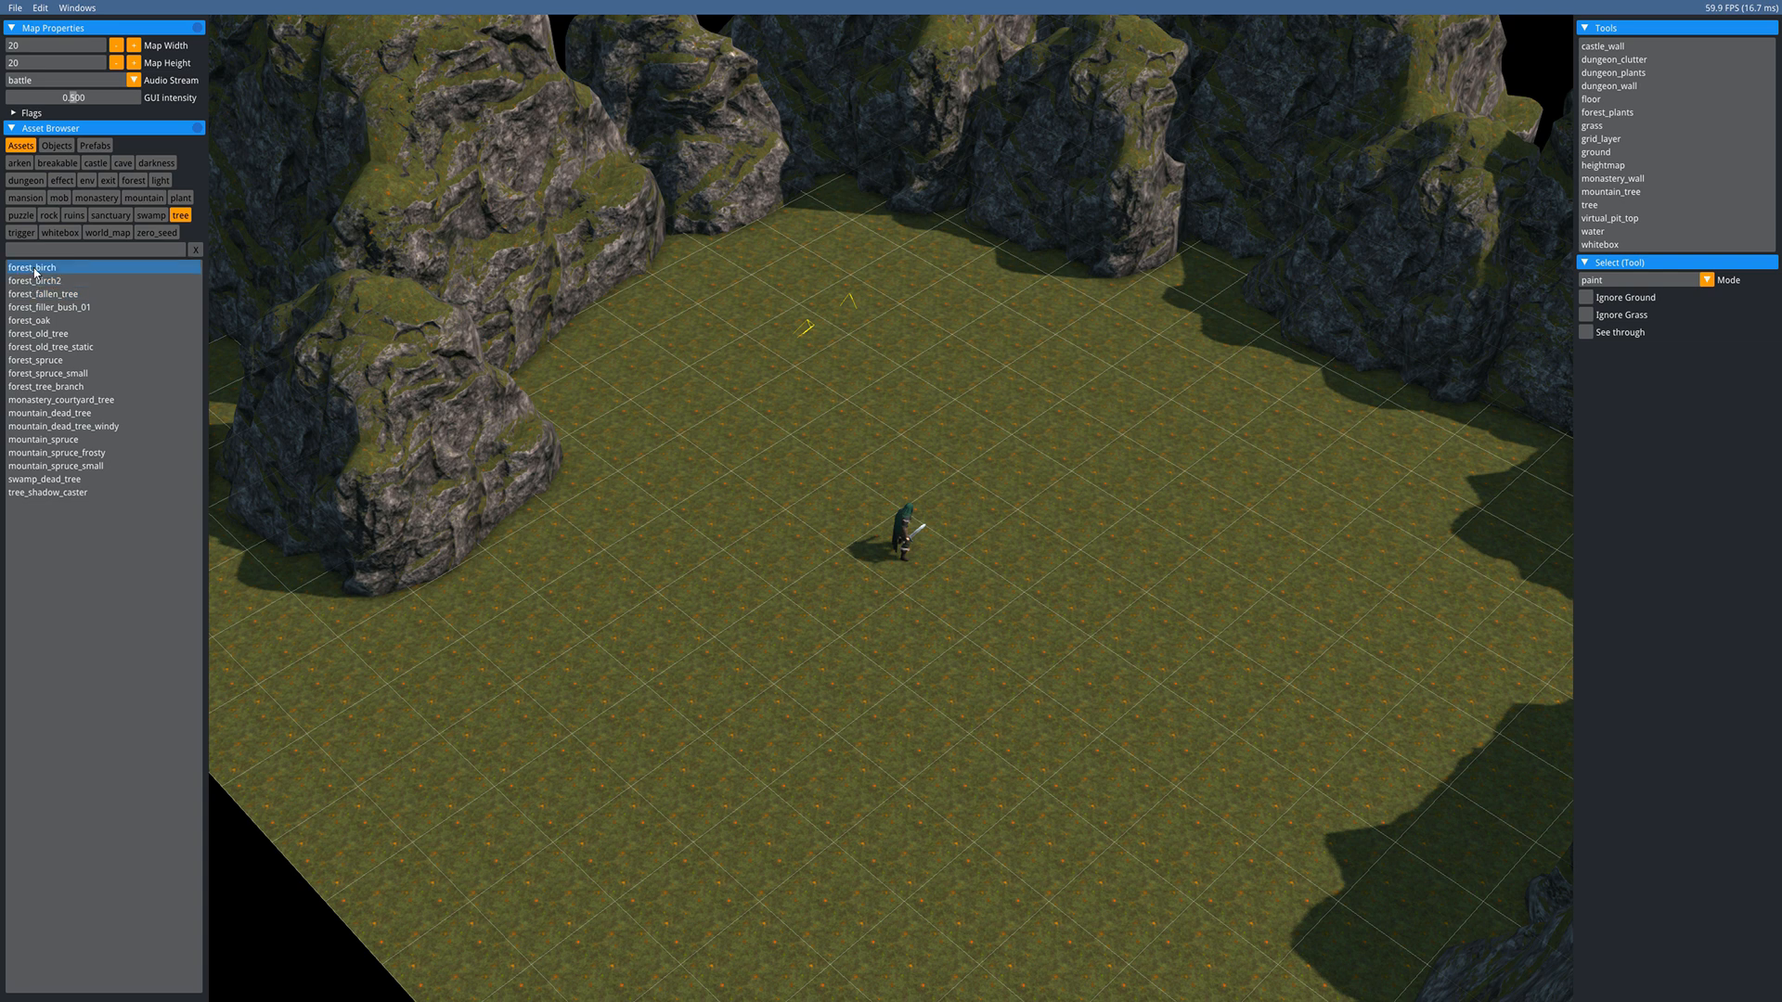
{"action": "left_click", "coordinate": [42, 362]}
{"action": "middle_click_drag", "start_coordinate": [750, 454], "coordinate": [703, 508]}
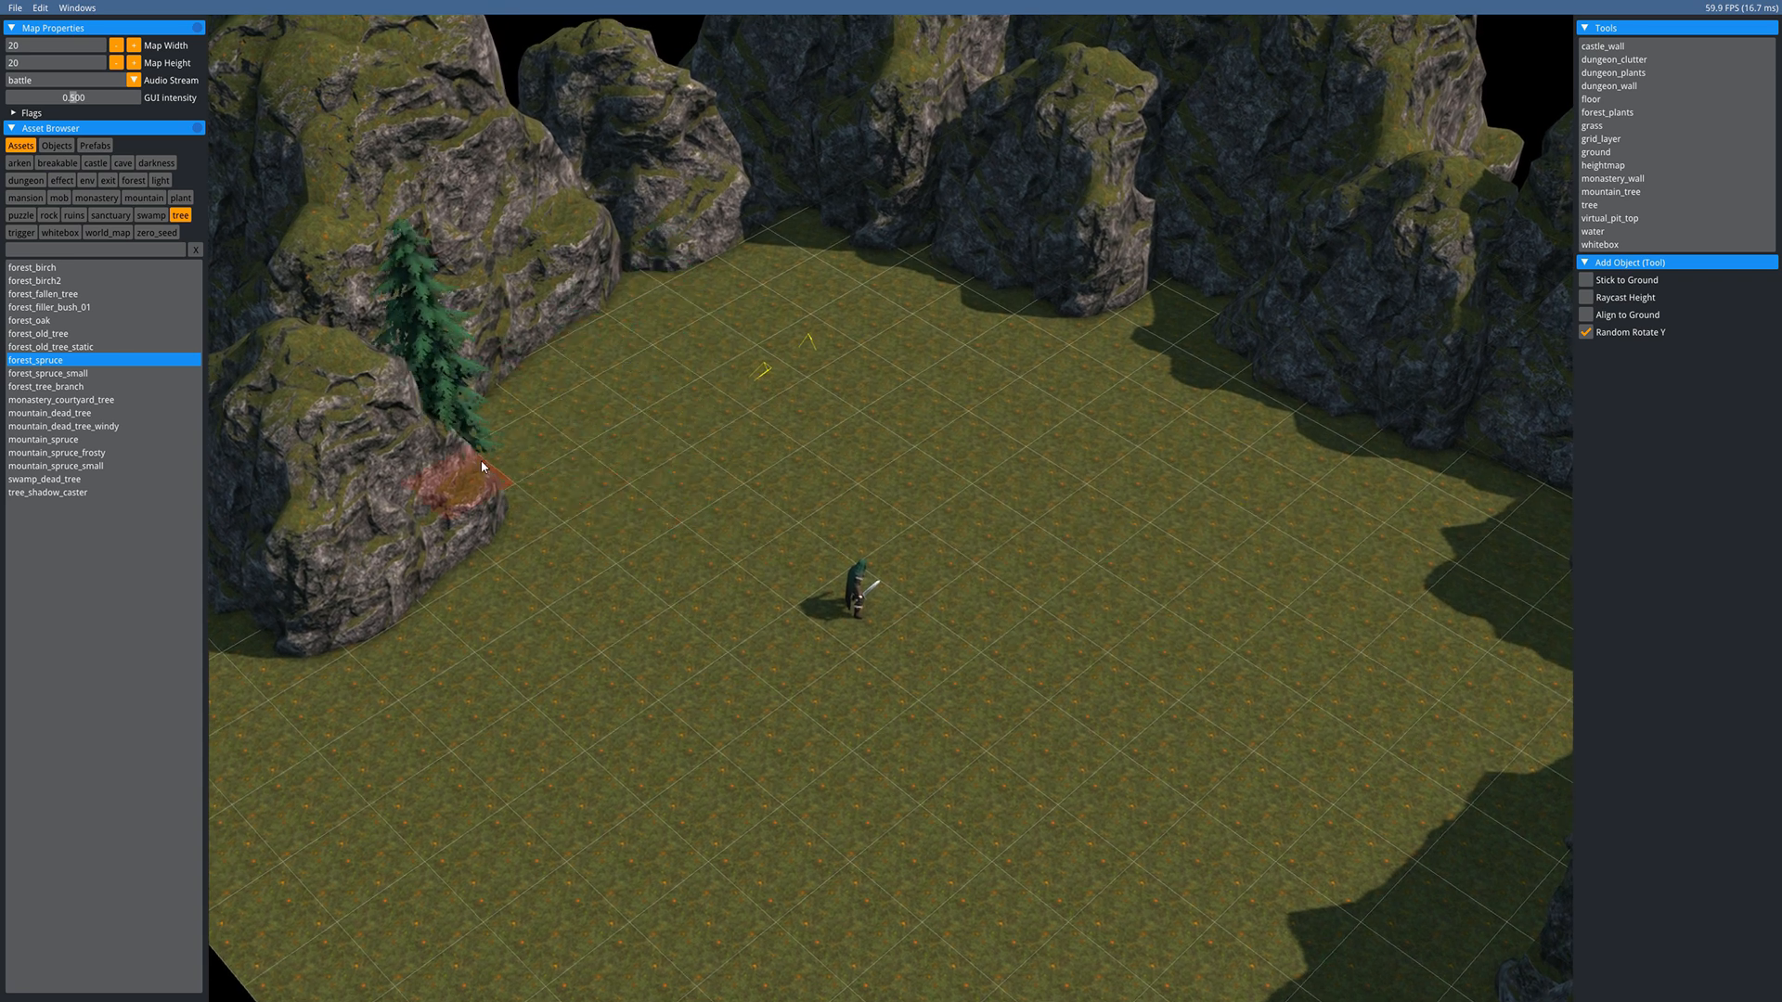
{"action": "left_click", "coordinate": [544, 416]}
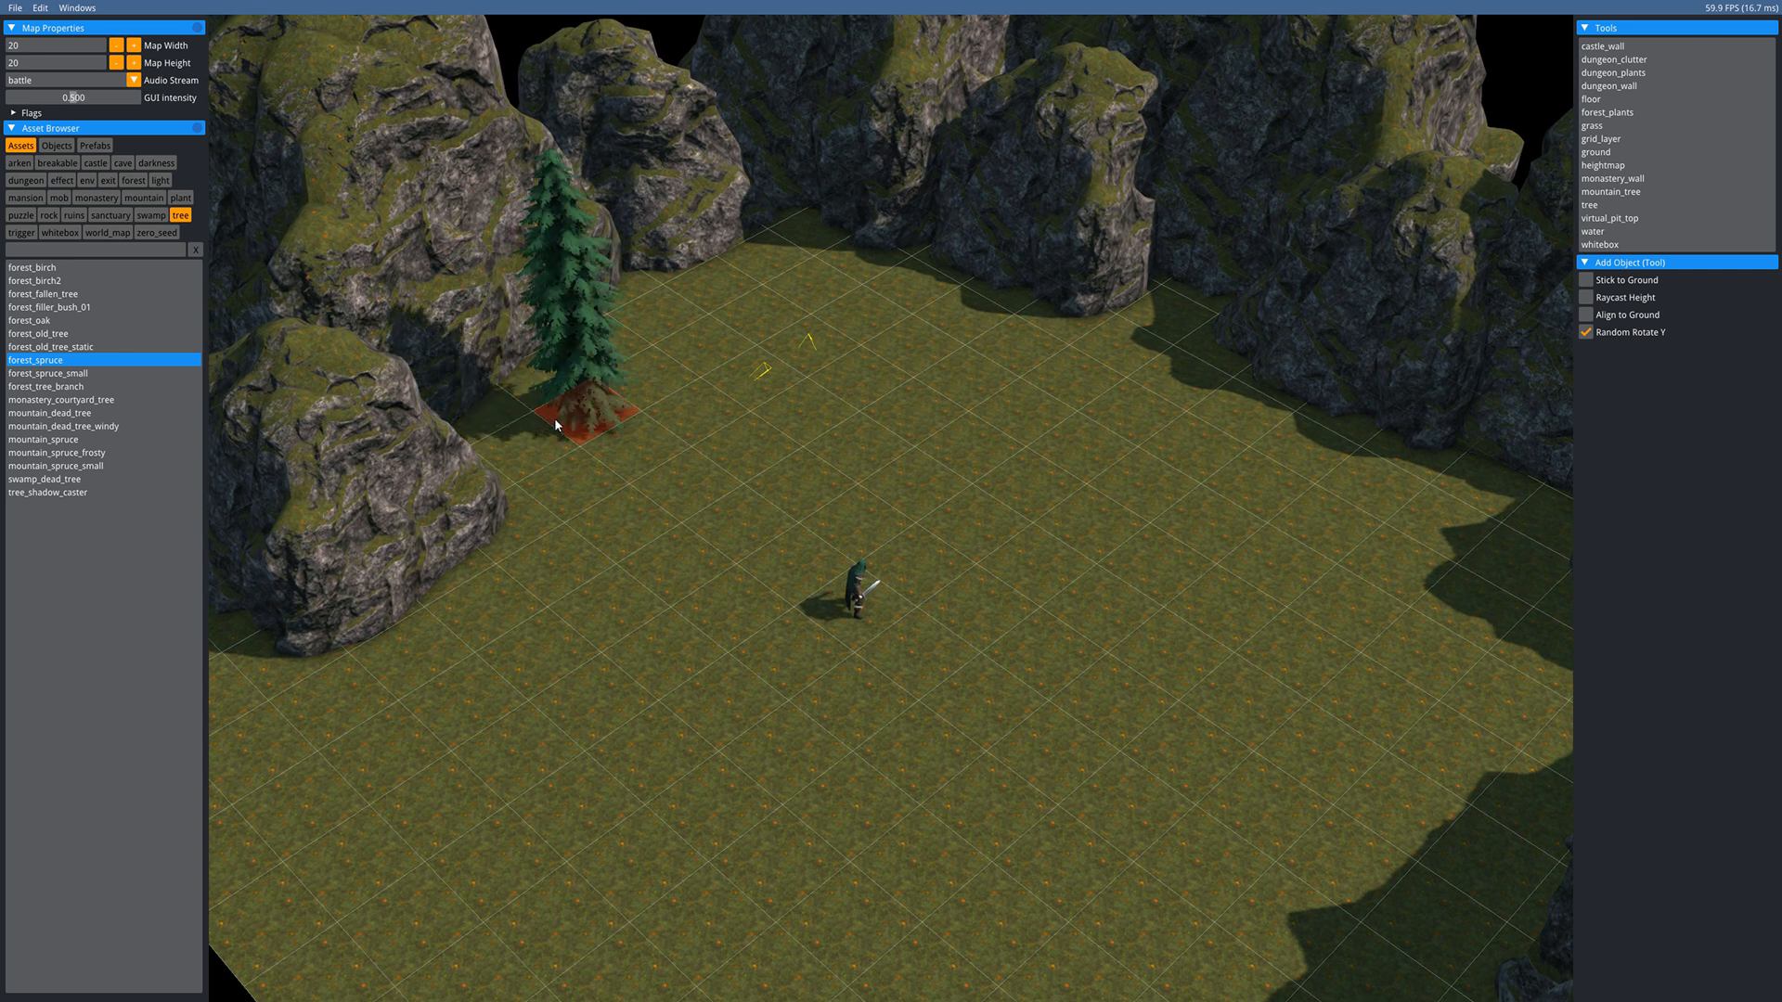
{"action": "left_click", "coordinate": [652, 322]}
{"action": "left_click", "coordinate": [764, 253]}
{"action": "left_click", "coordinate": [865, 262]}
{"action": "left_click", "coordinate": [1131, 336]}
{"action": "left_click", "coordinate": [1237, 361]}
{"action": "left_click", "coordinate": [1327, 436]}
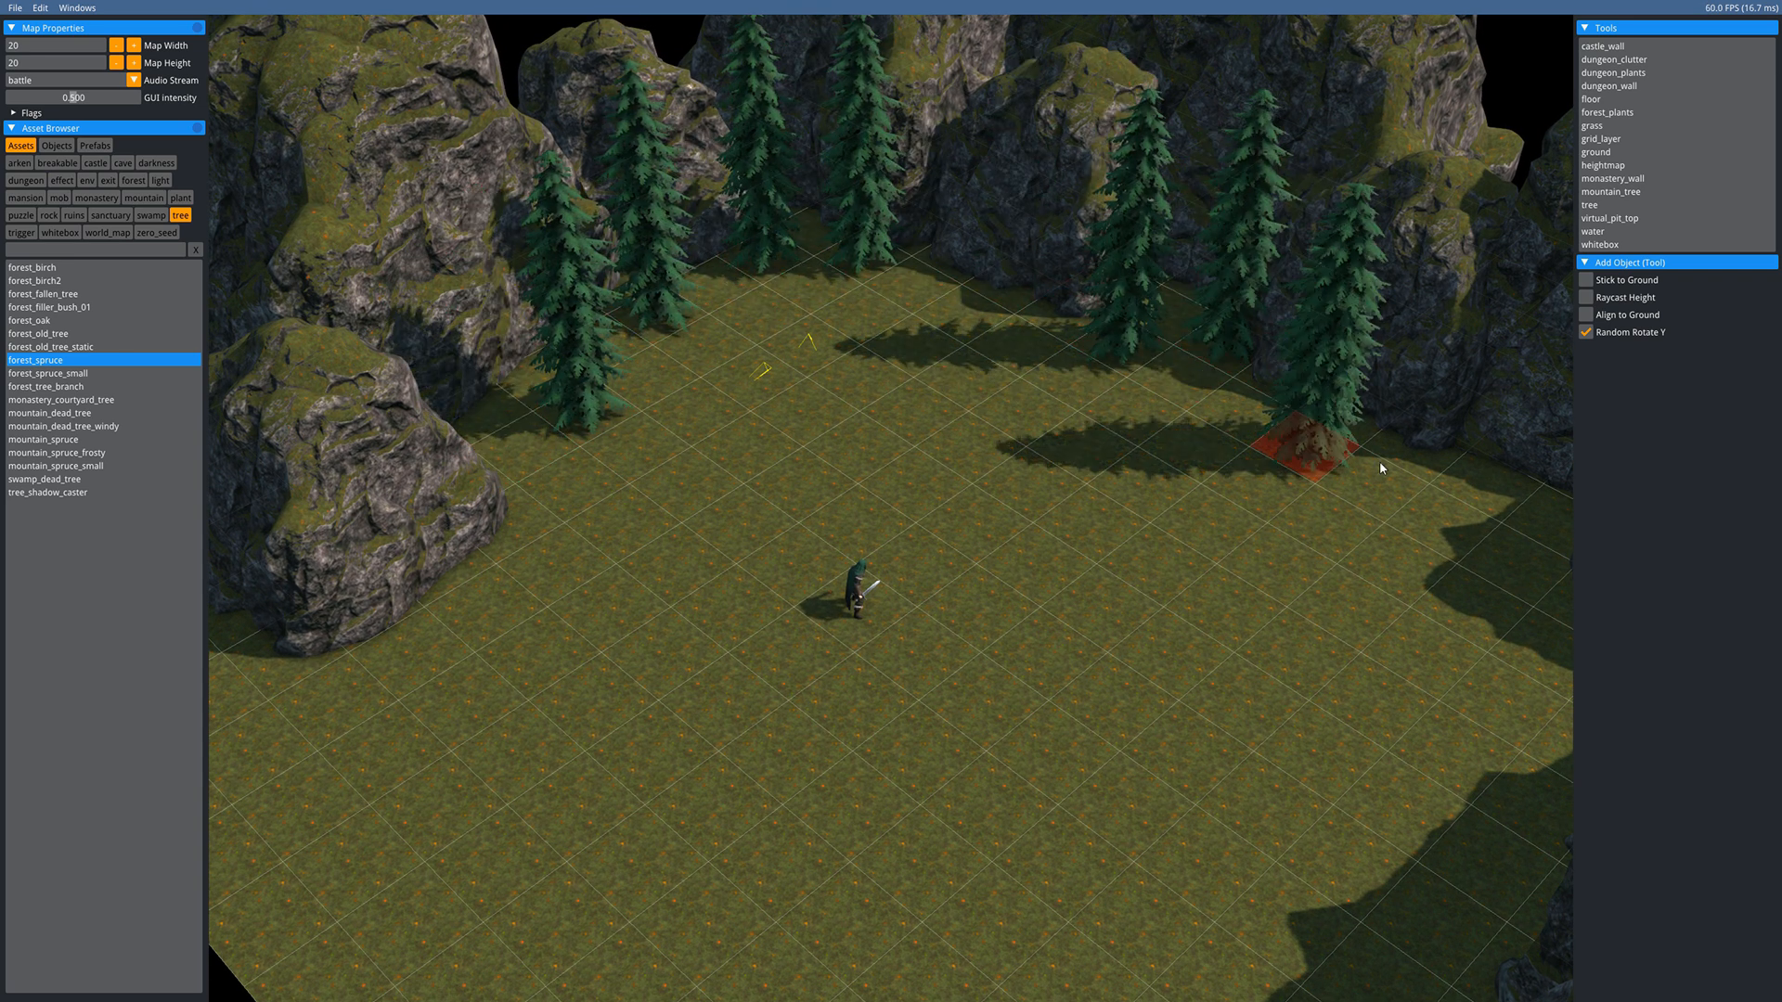
{"action": "left_click", "coordinate": [1485, 503]}
{"action": "left_click", "coordinate": [1536, 549]}
- Fill in more spruces along the clearing's right edge and left edge
{"action": "left_click", "coordinate": [935, 341]}
{"action": "left_click", "coordinate": [762, 390]}
{"action": "left_click", "coordinate": [813, 237]}
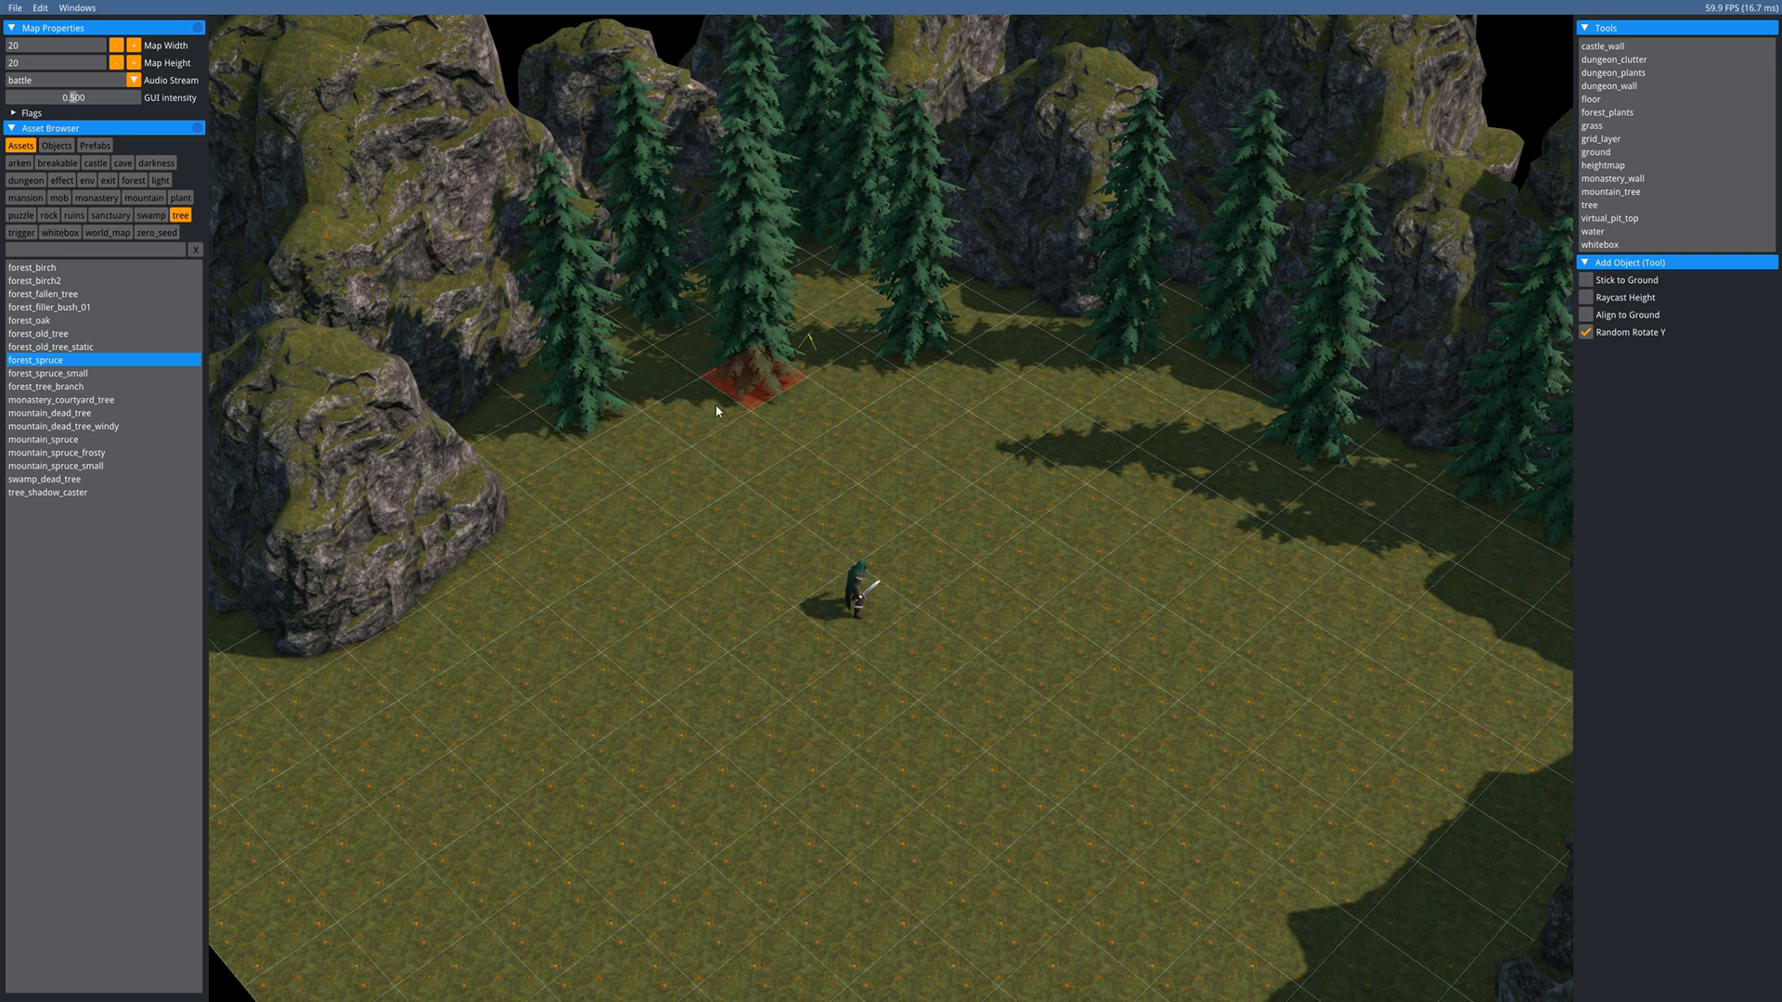
{"action": "left_click", "coordinate": [631, 447]}
{"action": "left_click", "coordinate": [522, 427]}
{"action": "middle_click_drag", "start_coordinate": [536, 703], "coordinate": [330, 548]}
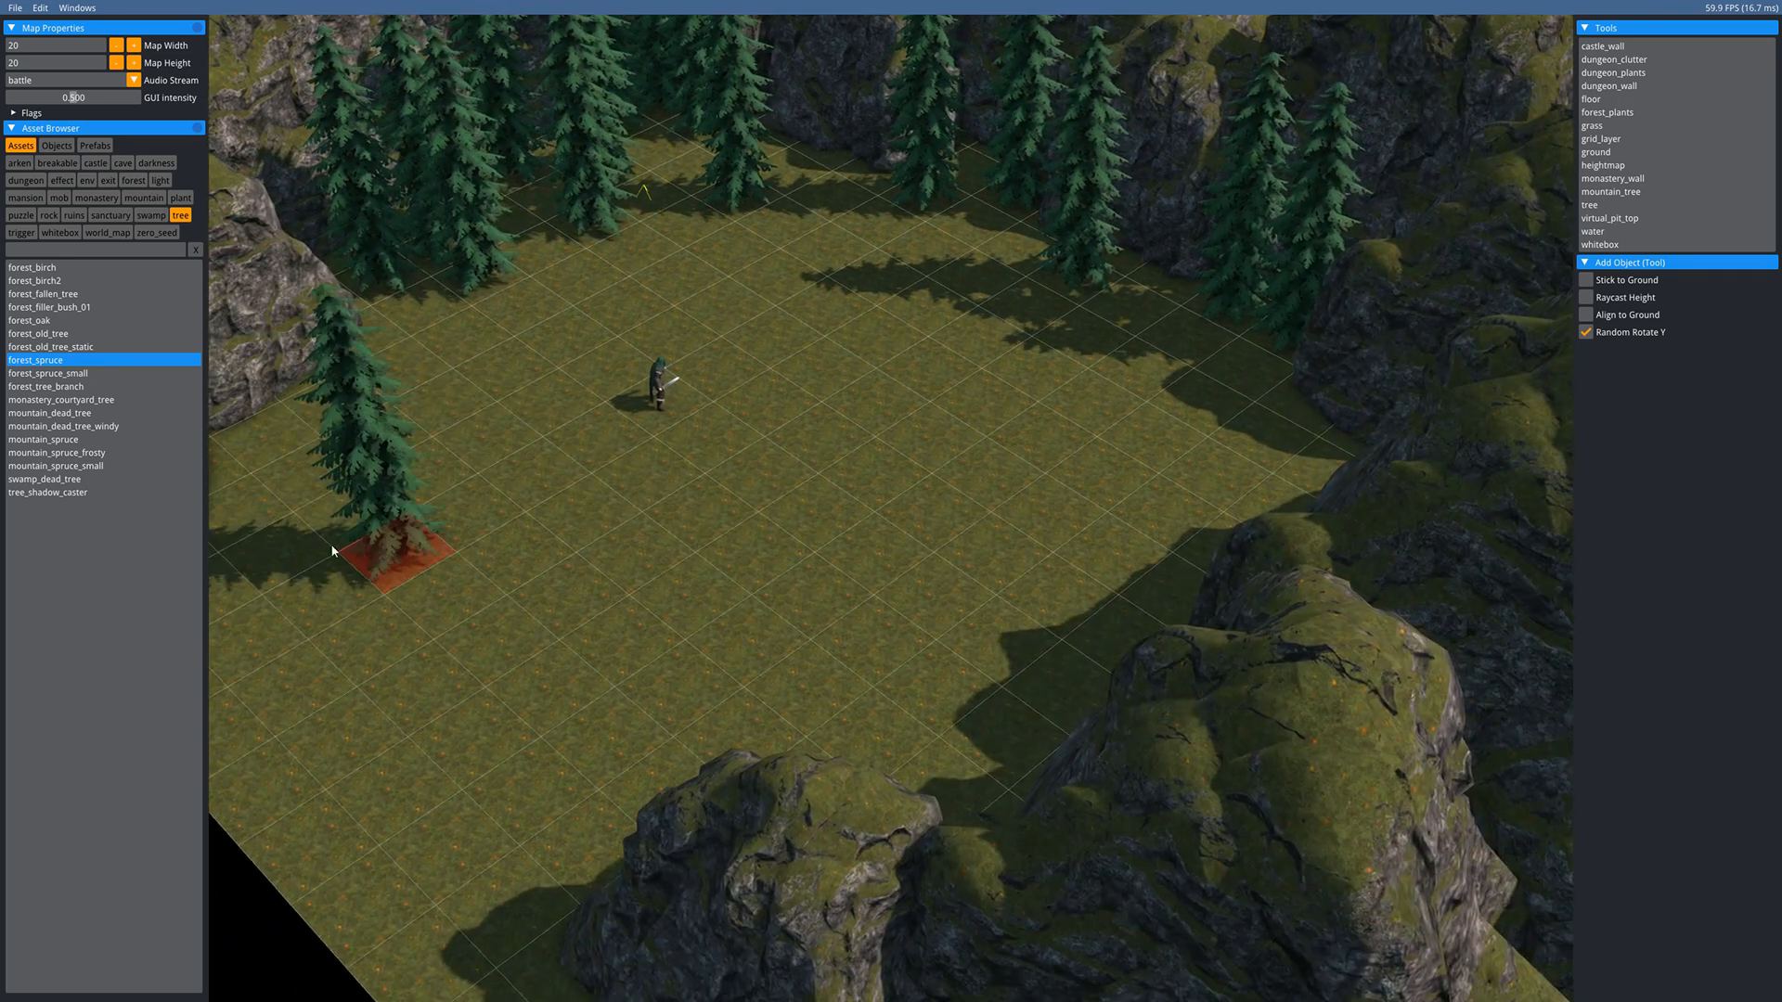
{"action": "left_click", "coordinate": [335, 429]}
- Plant a row of spruces across the lower edge and up the clearing's right side
{"action": "left_click", "coordinate": [701, 775]}
{"action": "left_click", "coordinate": [930, 763]}
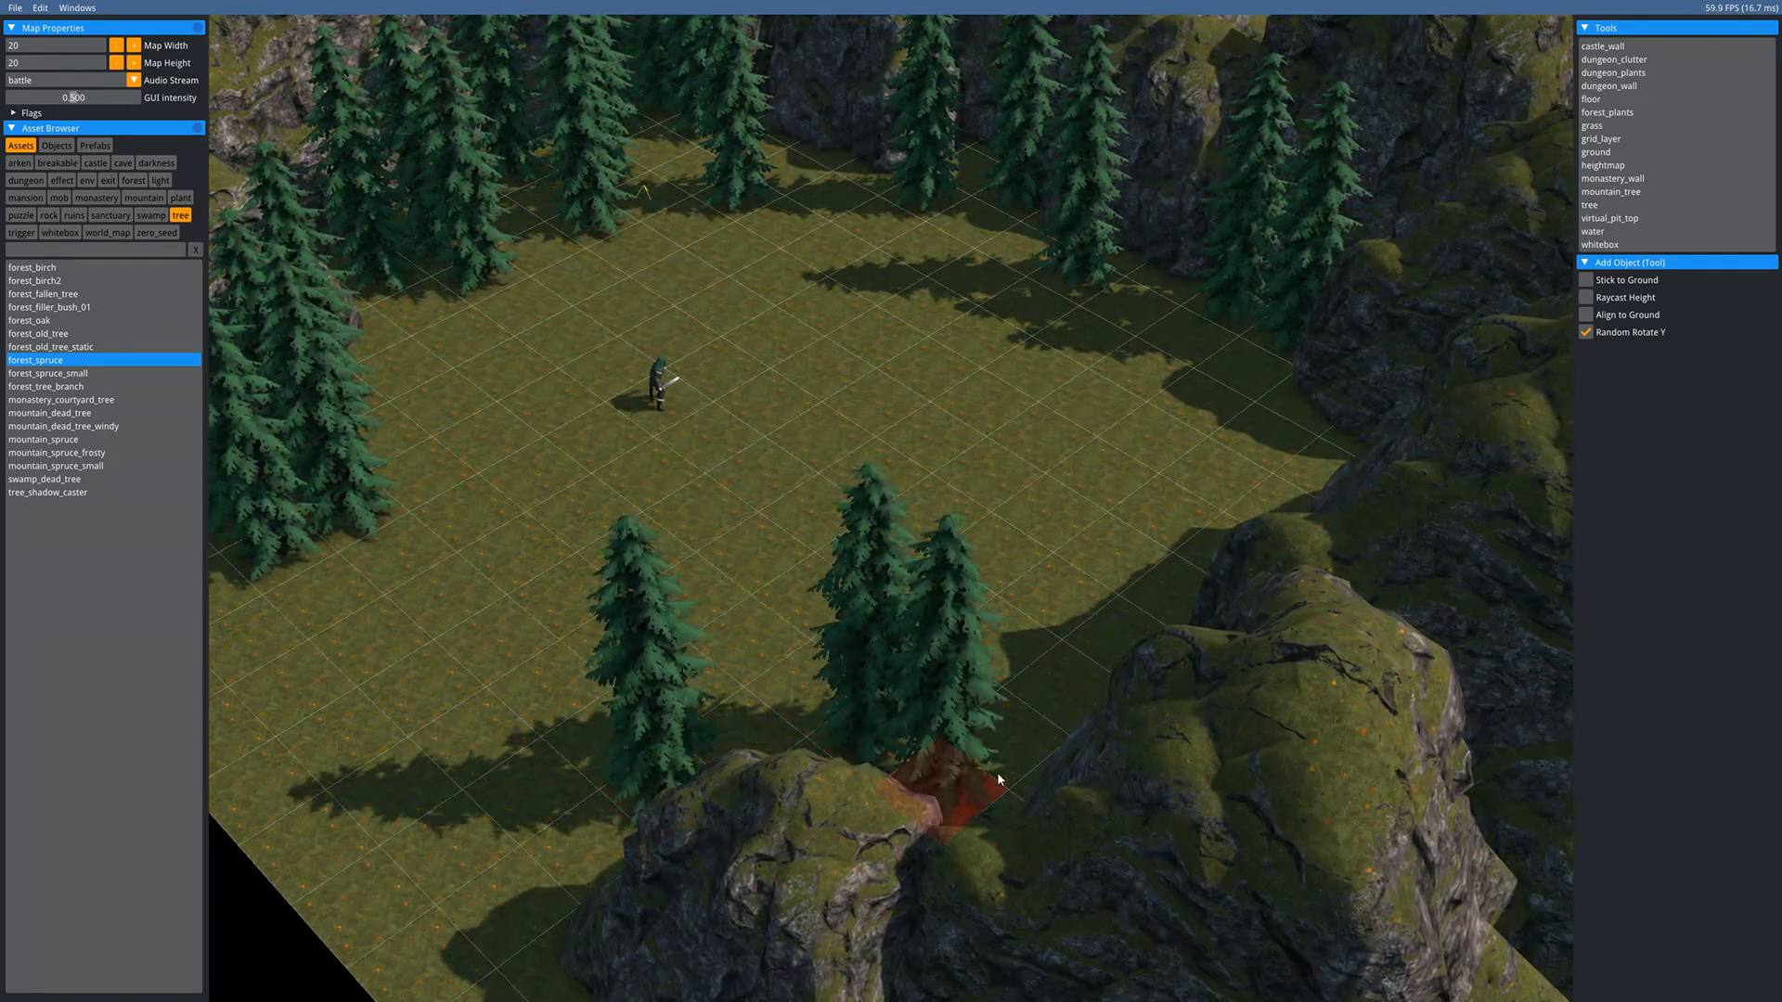
{"action": "left_click", "coordinate": [1078, 754]}
{"action": "left_click", "coordinate": [1154, 710]}
{"action": "left_click", "coordinate": [1253, 543]}
{"action": "left_click", "coordinate": [1306, 455]}
{"action": "left_click", "coordinate": [1260, 364]}
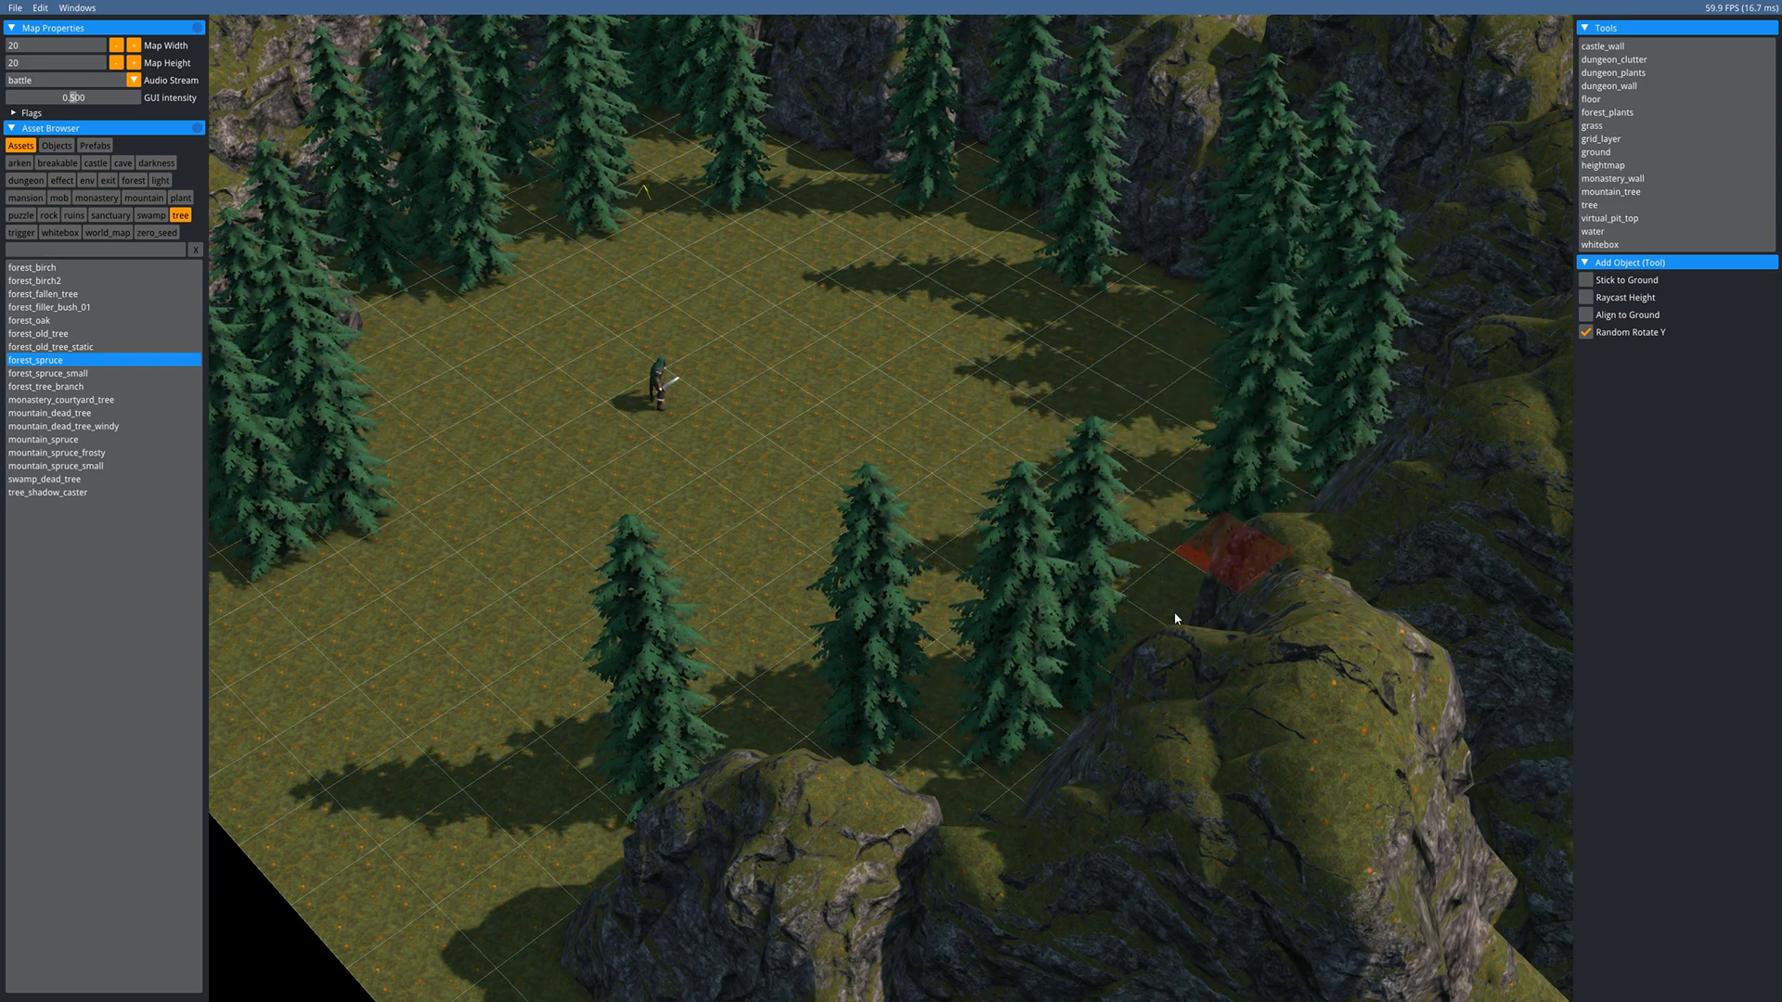
{"action": "left_click", "coordinate": [1177, 608]}
{"action": "left_click", "coordinate": [1146, 655]}
{"action": "left_click", "coordinate": [1168, 745]}
- Delete the stray spruce from the middle of the clearing
{"action": "middle_click_drag", "start_coordinate": [782, 482], "coordinate": [827, 724]}
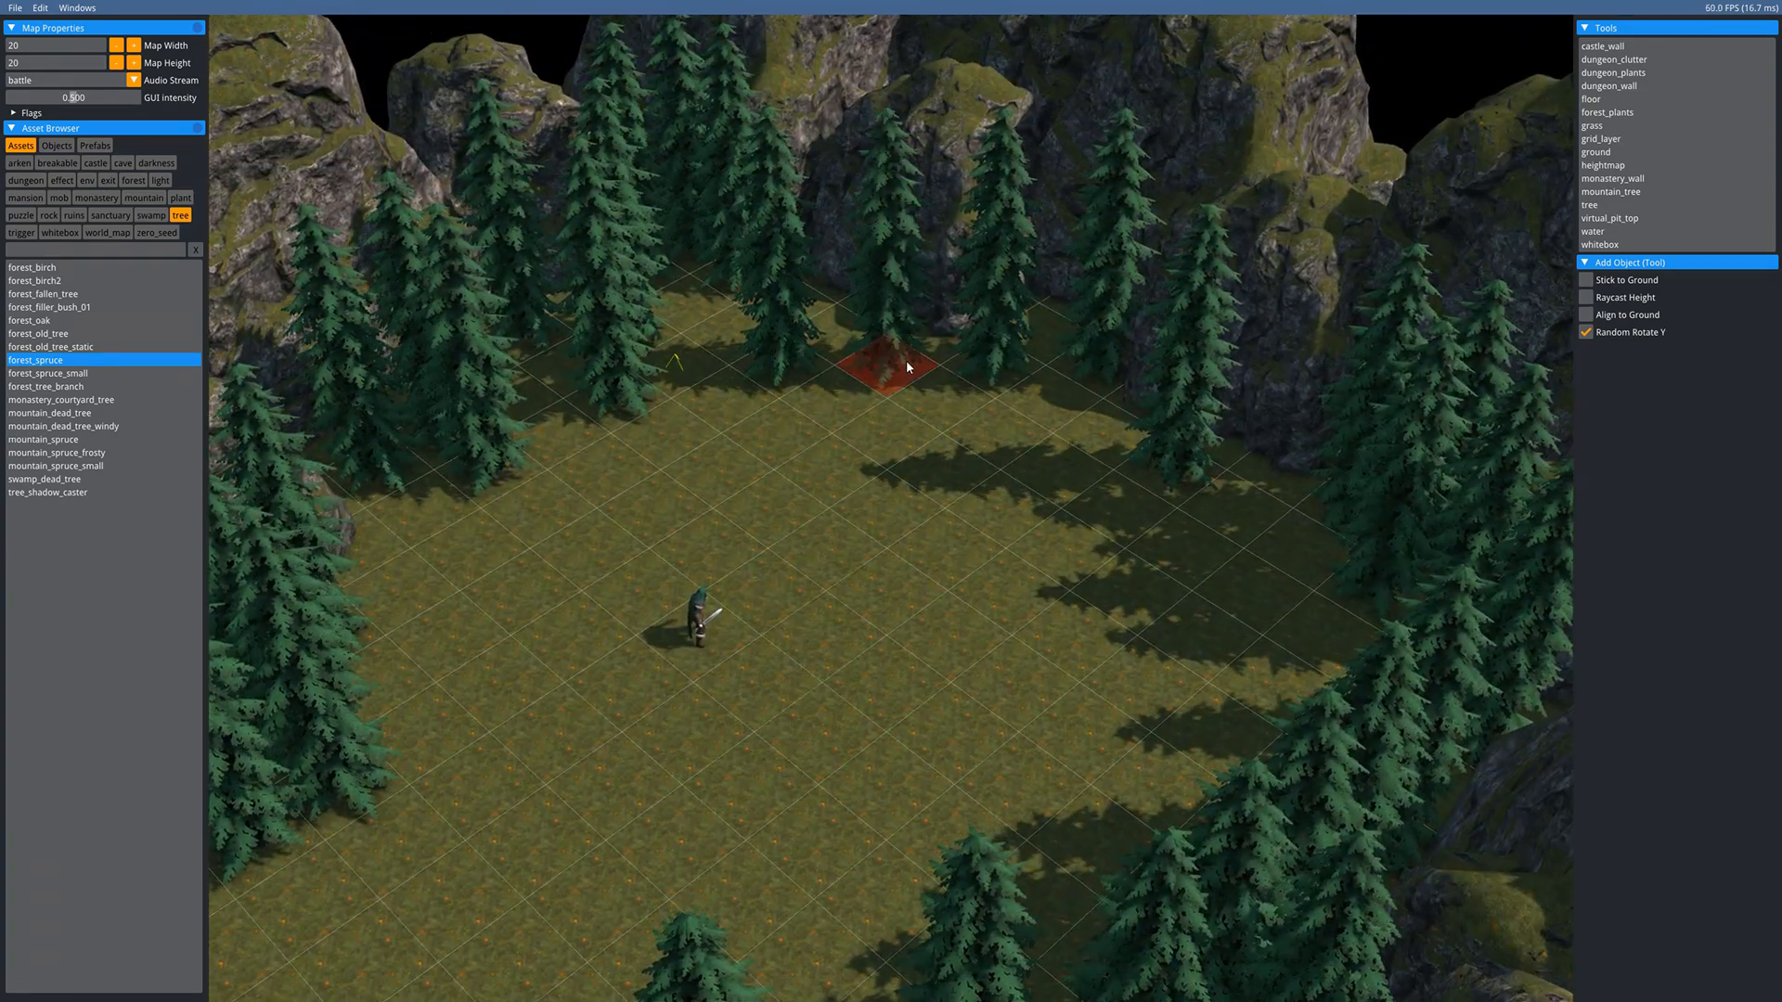
{"action": "key", "text": "Escape"}
{"action": "key", "text": "Delete"}
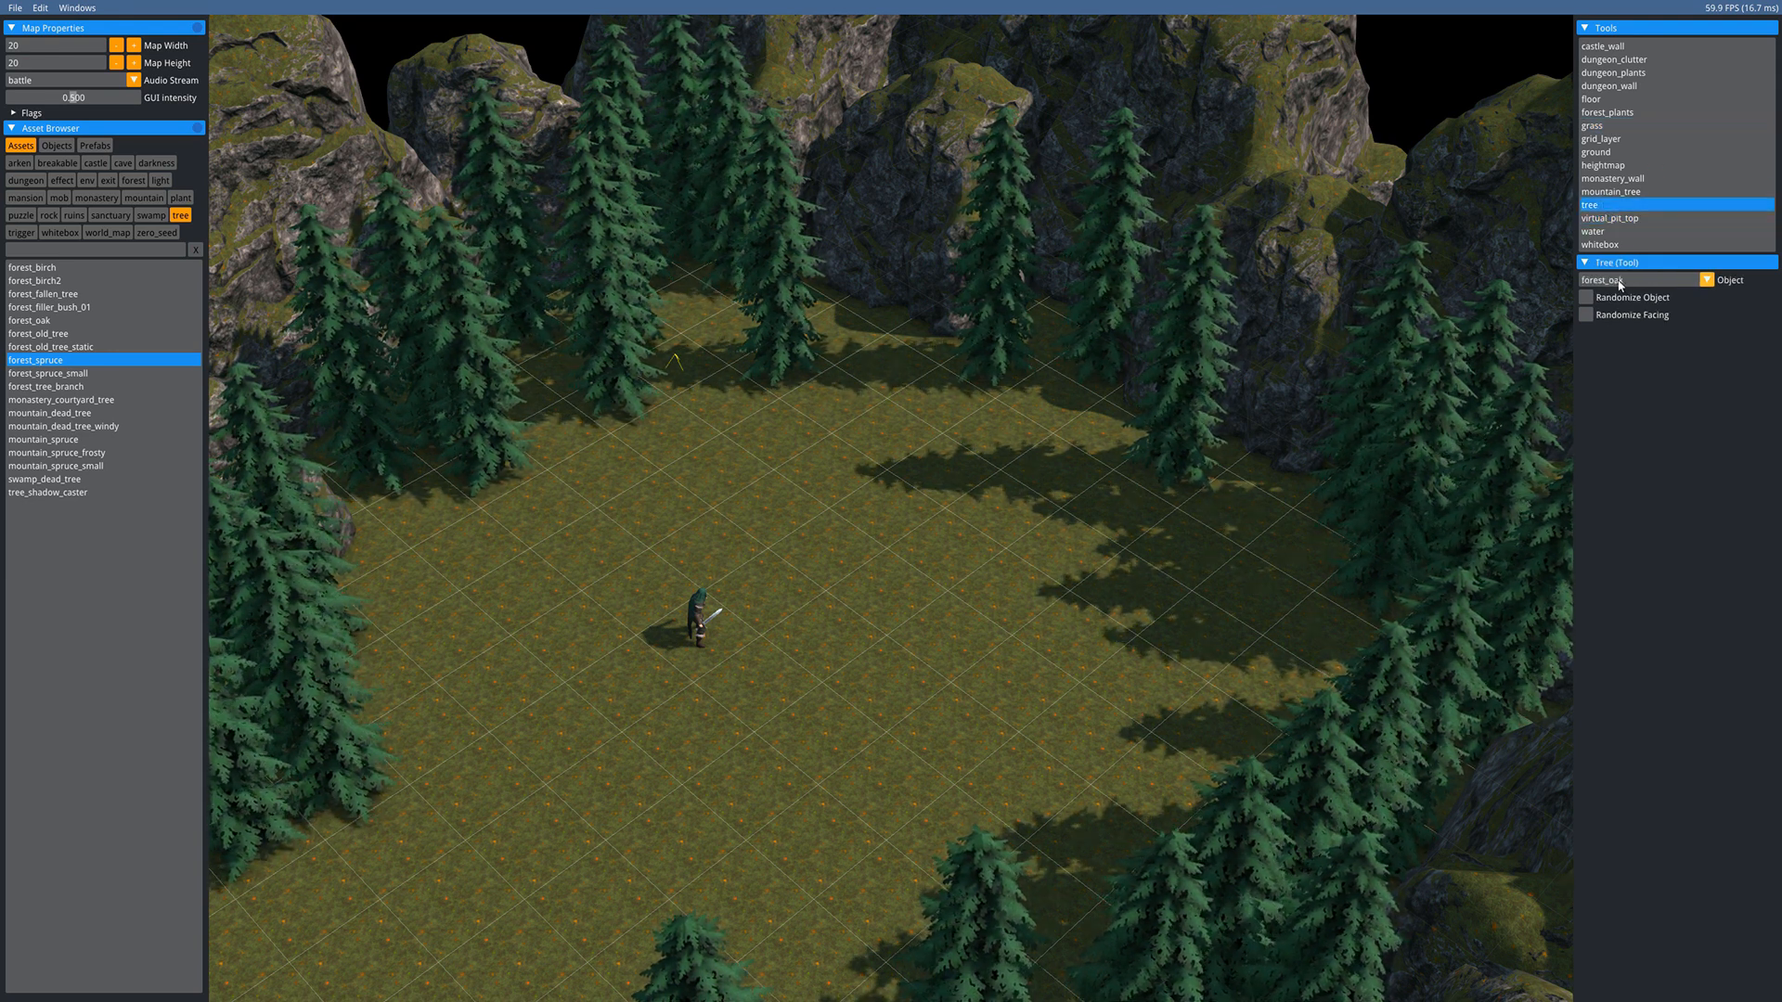
- Plant three forest_spruce_small trees in the back and left edge gaps, then choose forest_old_tree
{"action": "left_click", "coordinate": [1706, 281]}
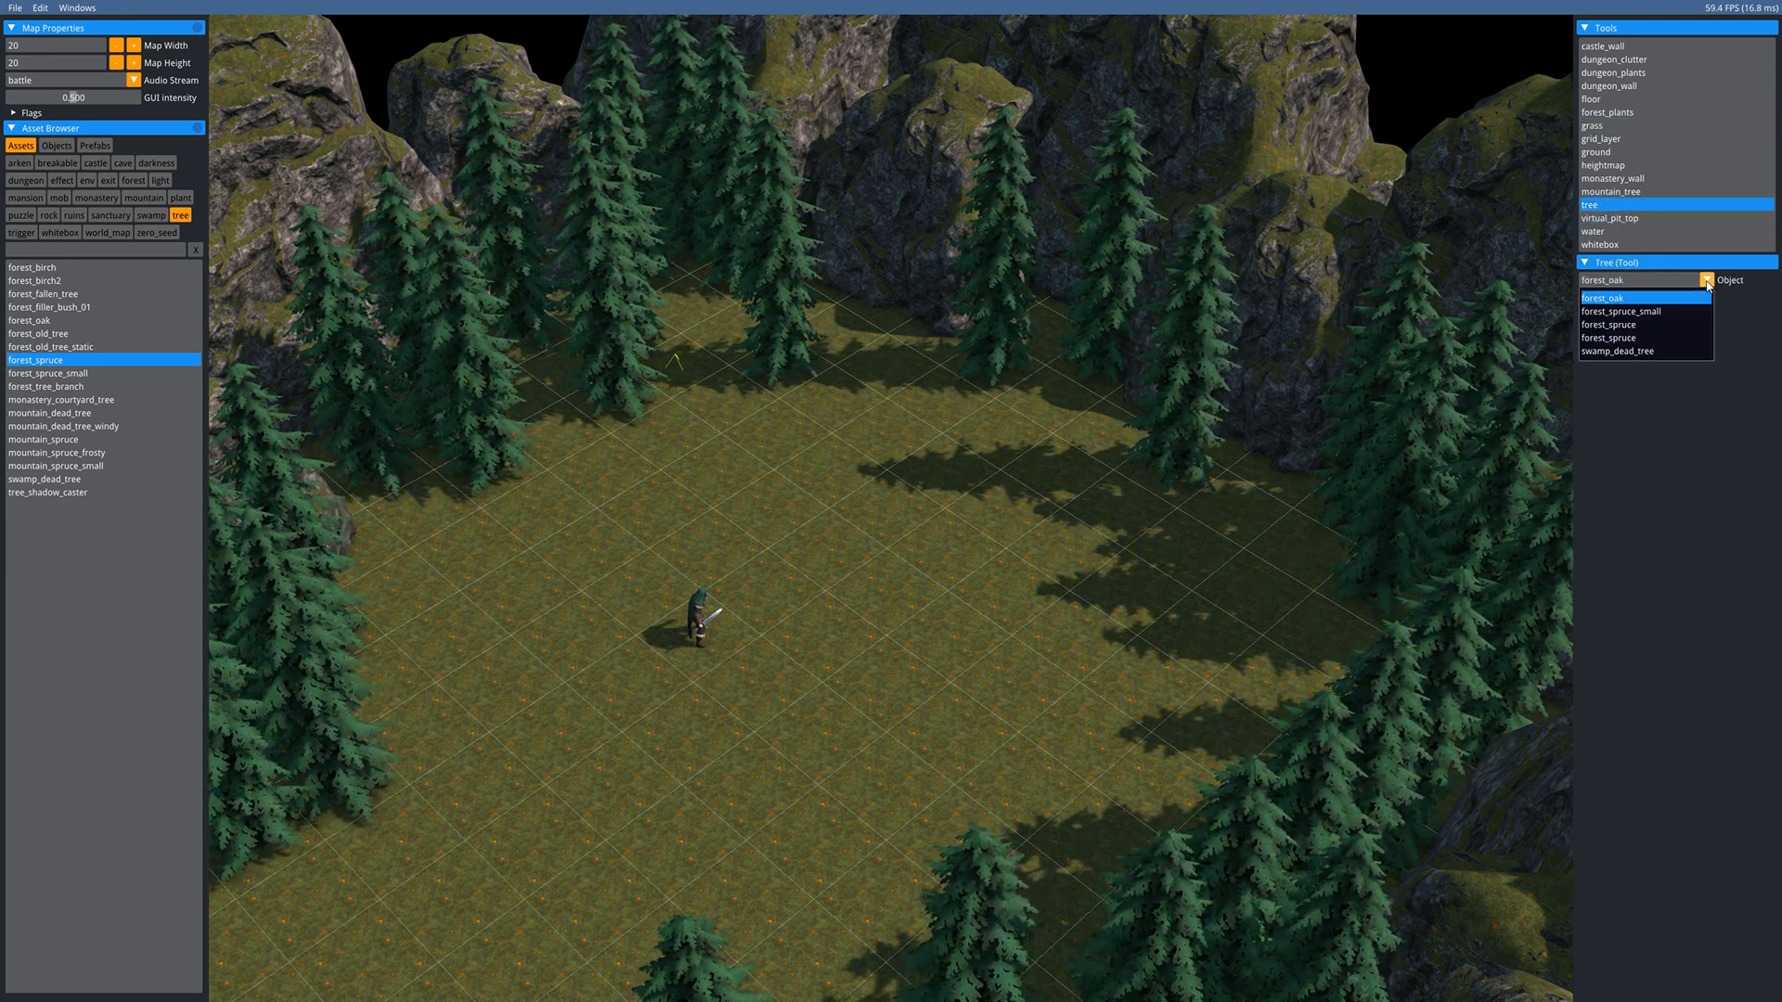
{"action": "left_click", "coordinate": [1635, 313]}
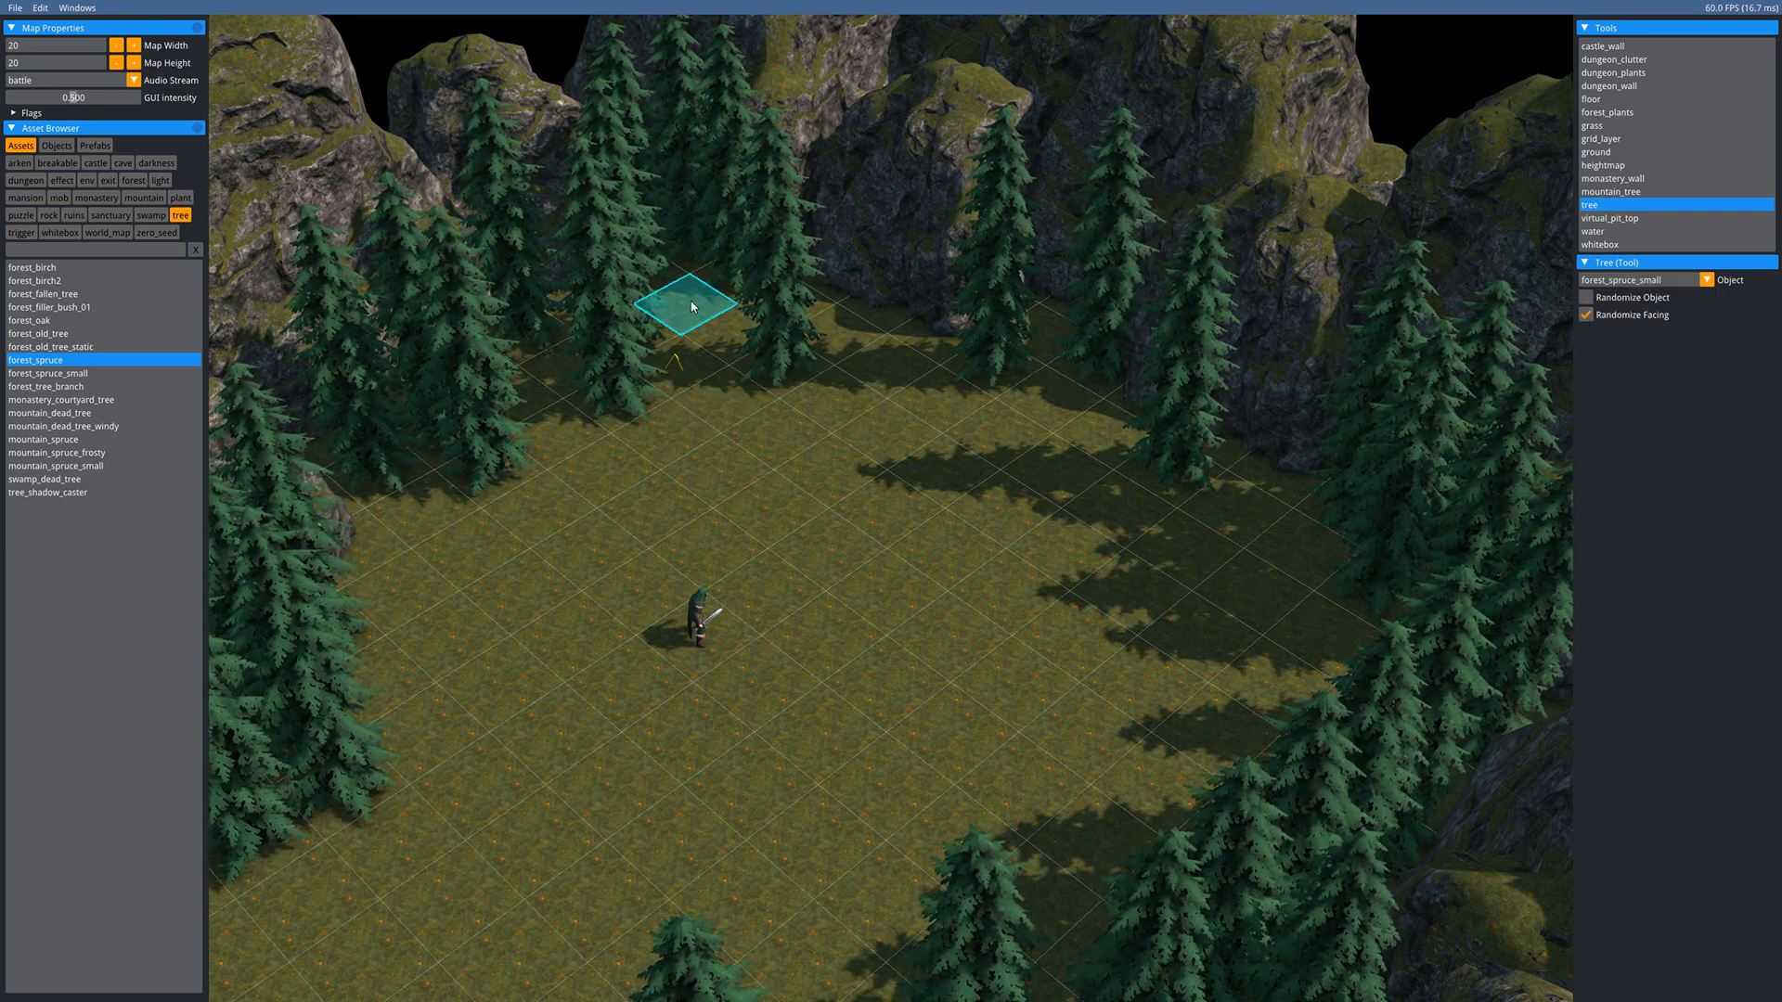
{"action": "left_click", "coordinate": [742, 392]}
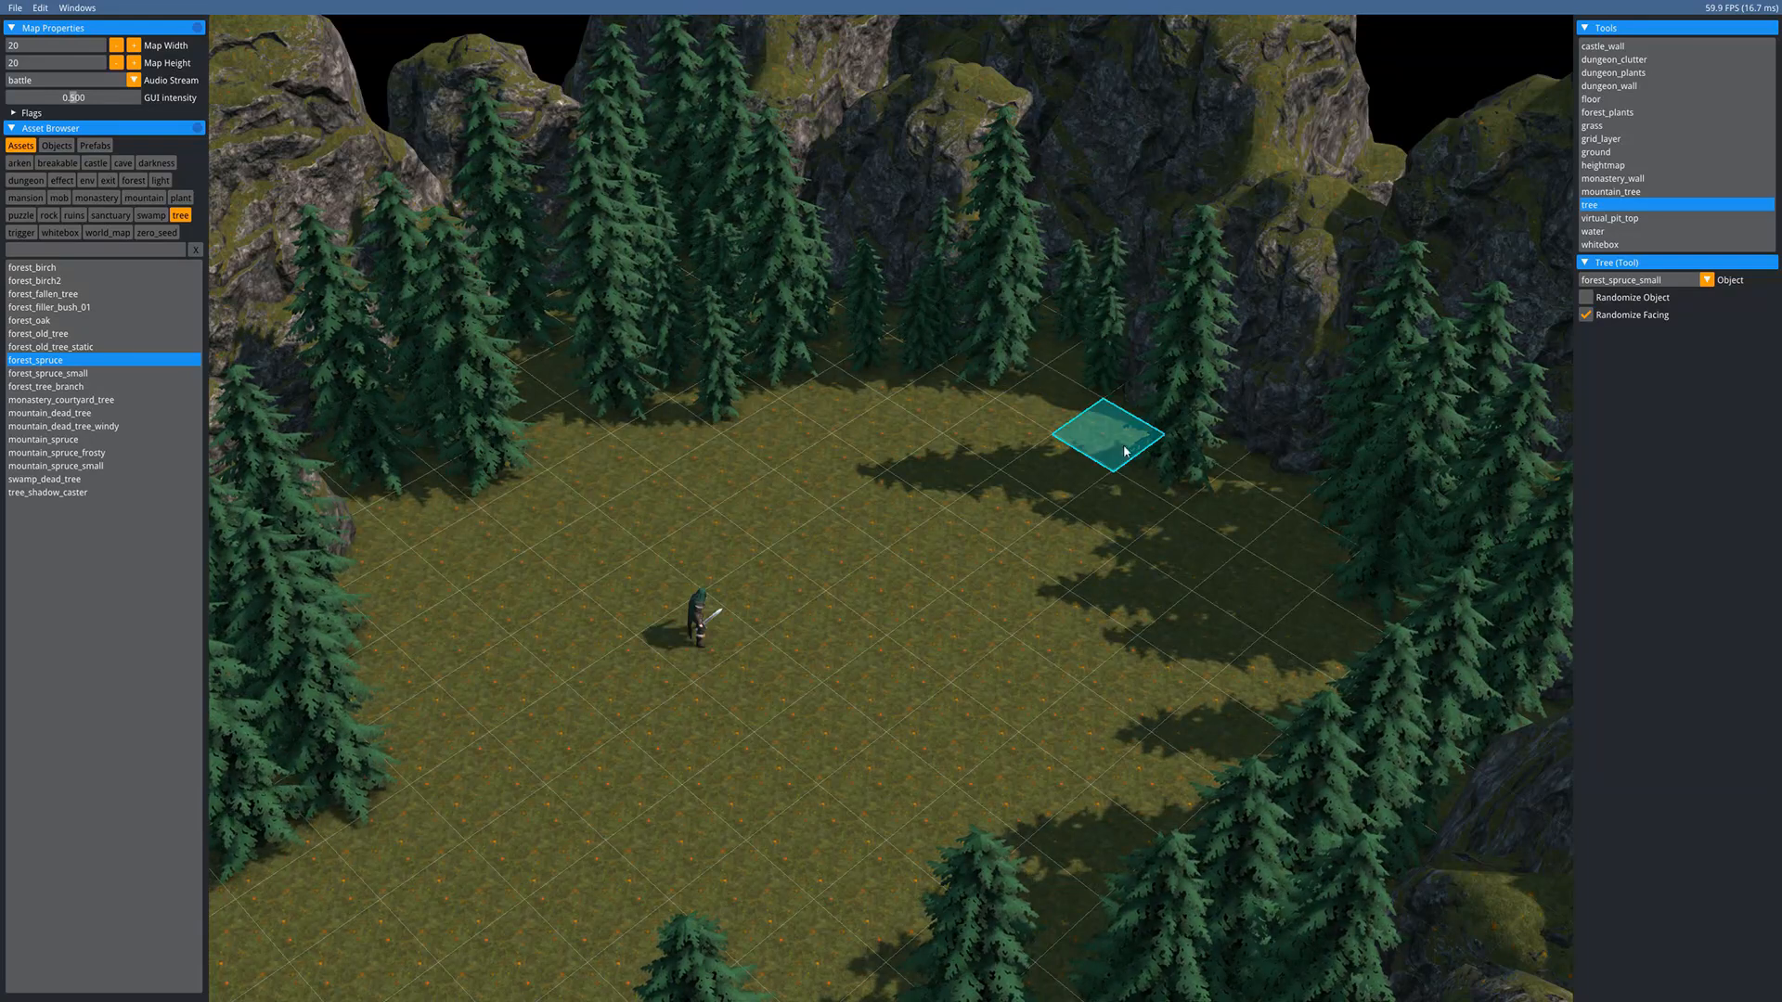
{"action": "left_click", "coordinate": [1275, 525]}
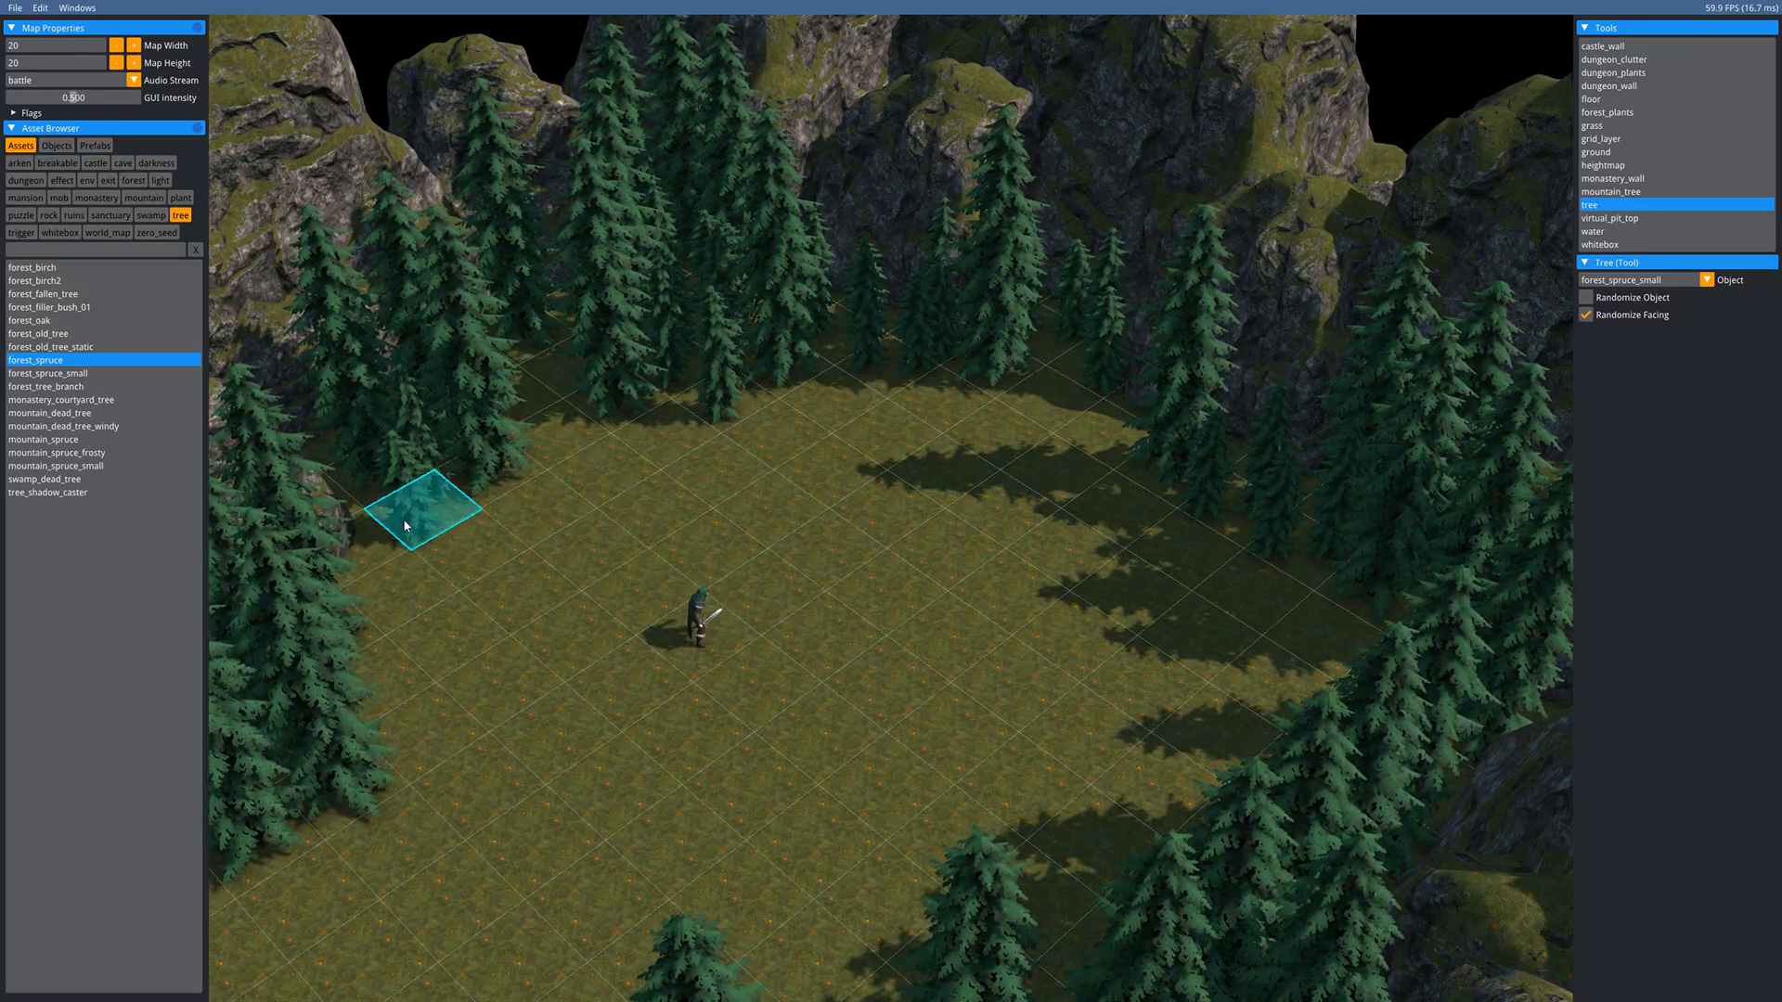
{"action": "left_click", "coordinate": [489, 468]}
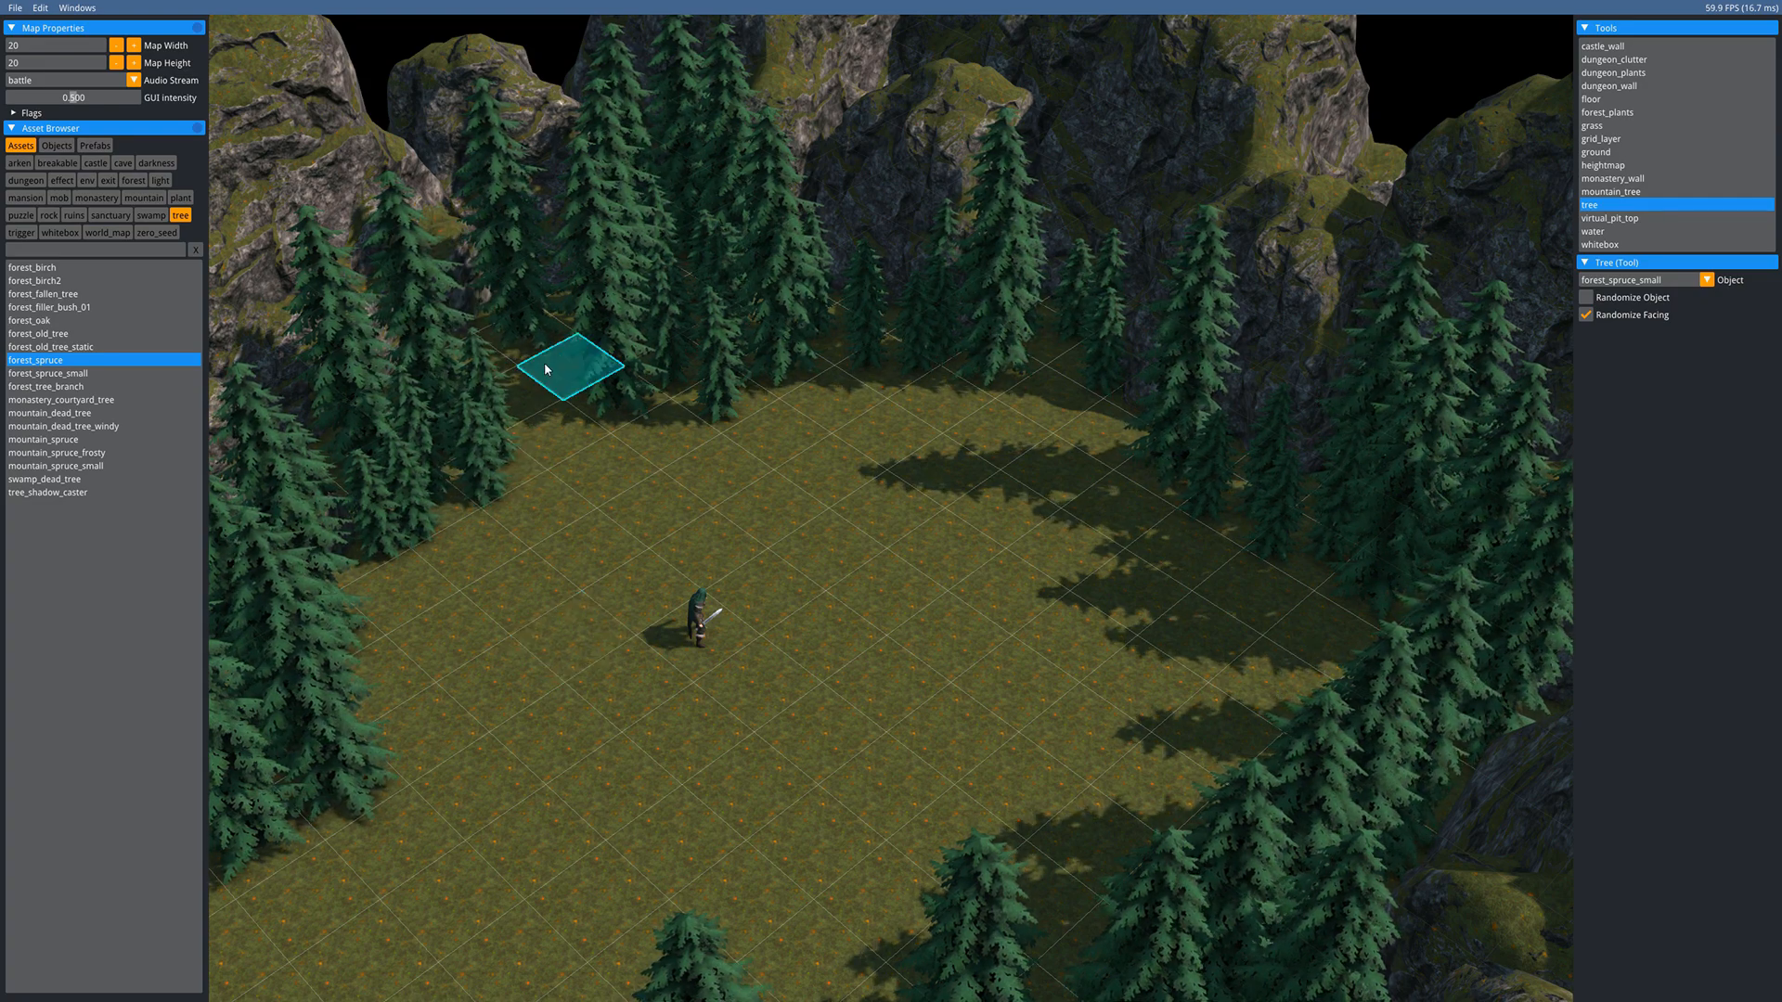
{"action": "middle_click_drag", "start_coordinate": [833, 818], "coordinate": [896, 709]}
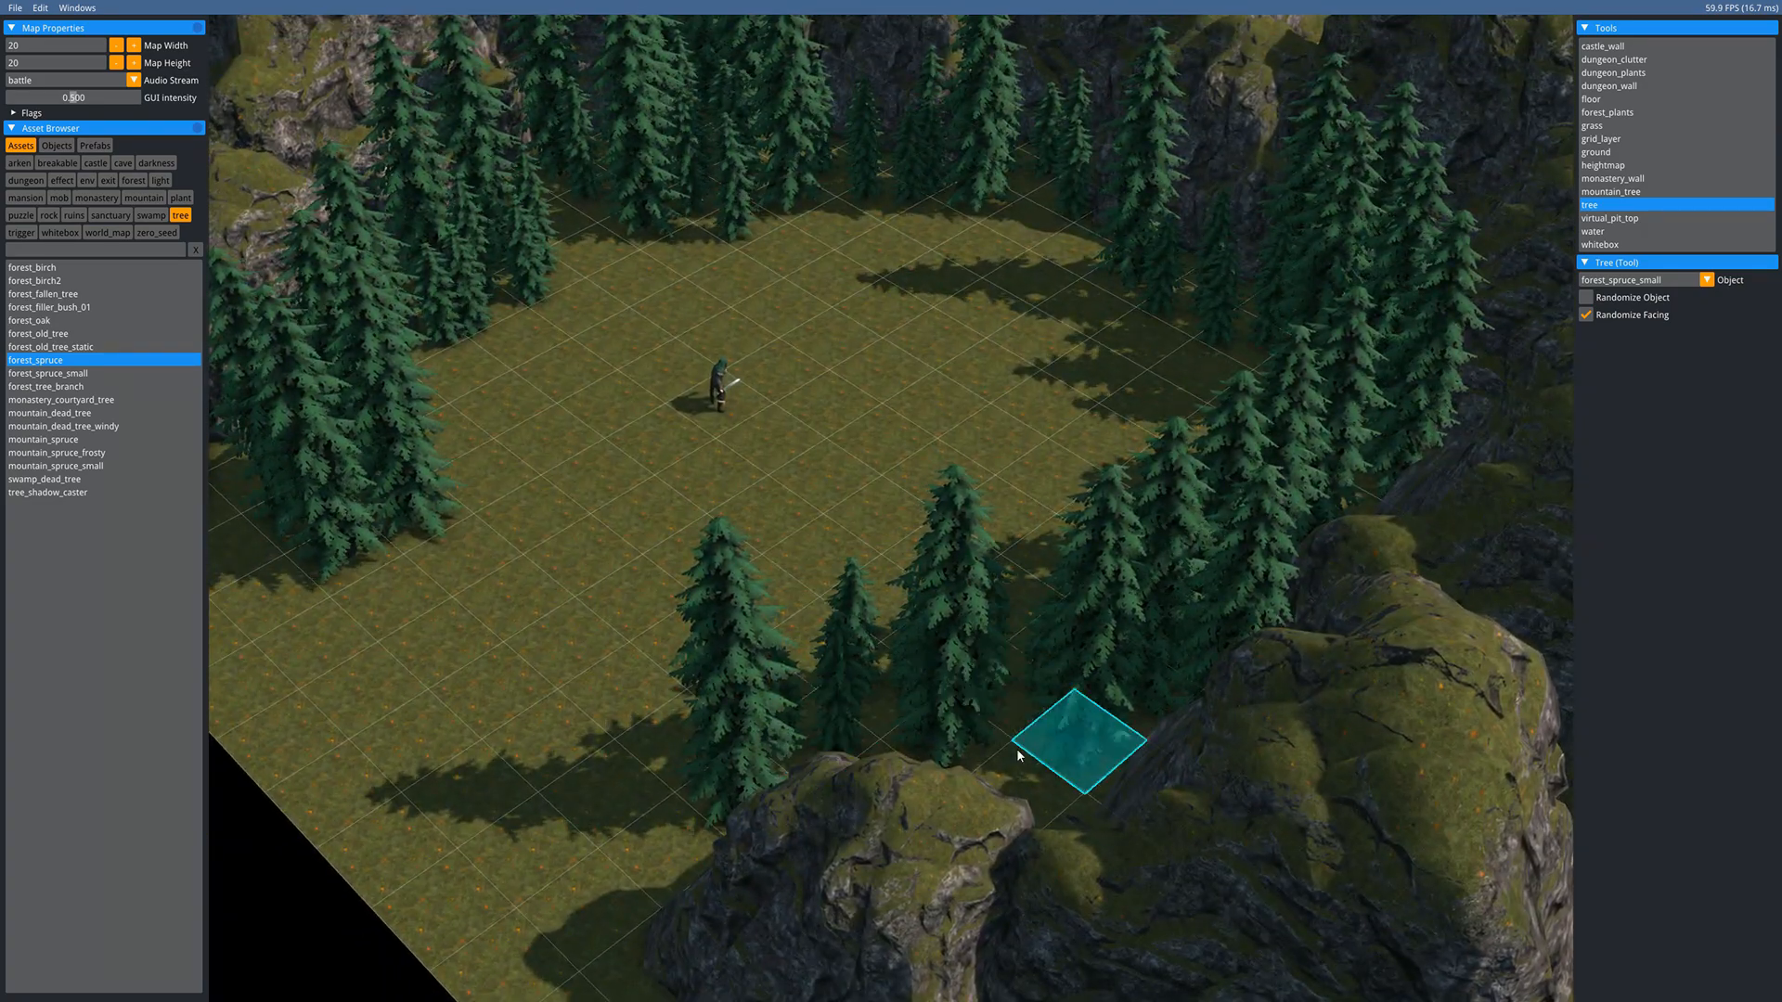
{"action": "middle_click_drag", "start_coordinate": [737, 483], "coordinate": [824, 728]}
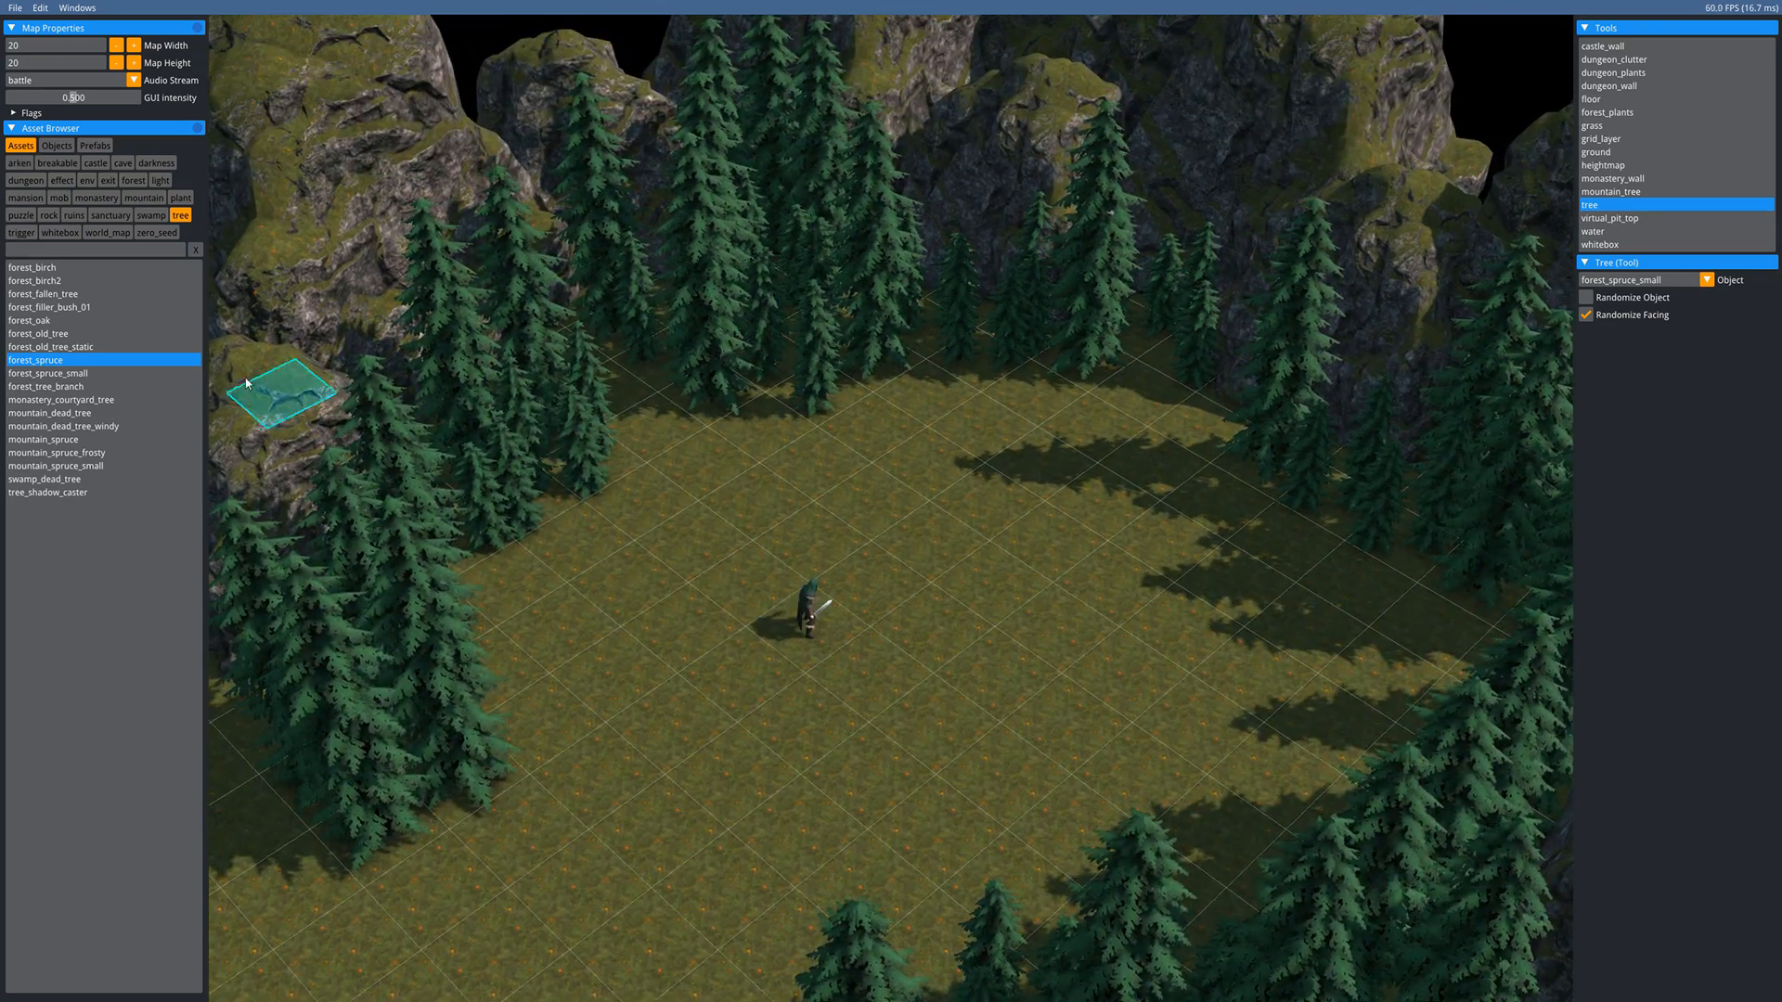
{"action": "left_click", "coordinate": [37, 333]}
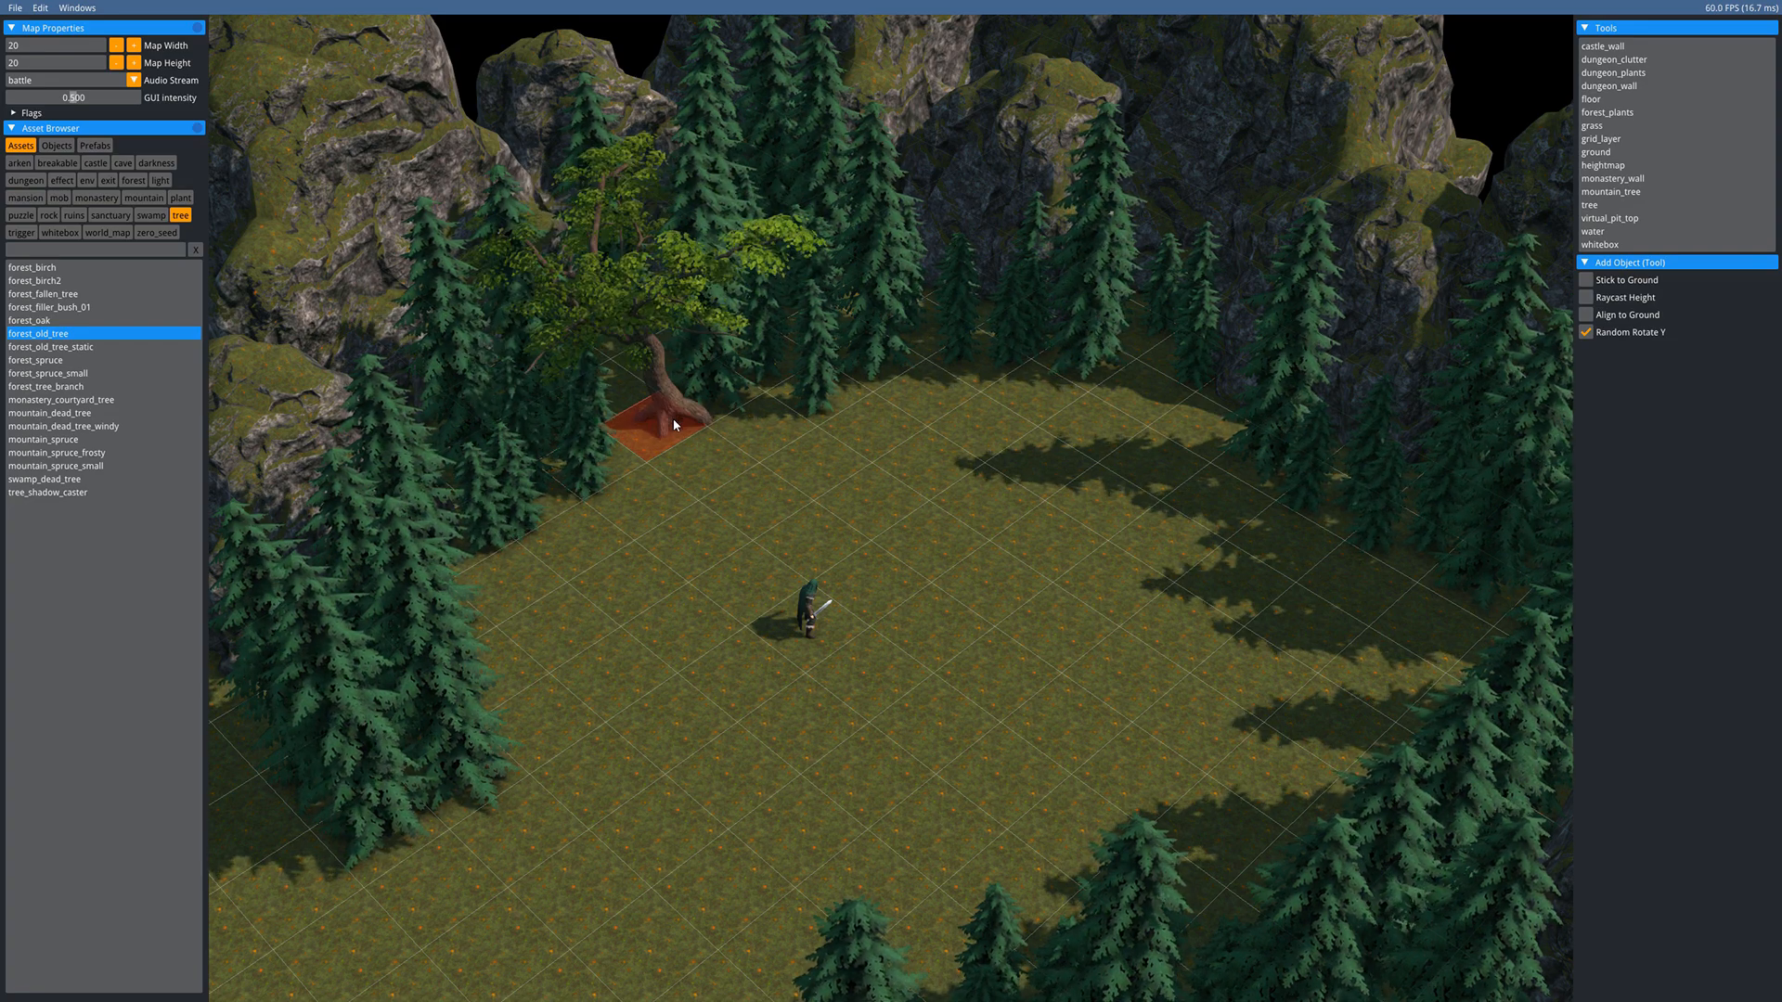
- Plant four forest_old_trees at the clearing's back-left, back-right, right side and lower-left
{"action": "left_click", "coordinate": [674, 424]}
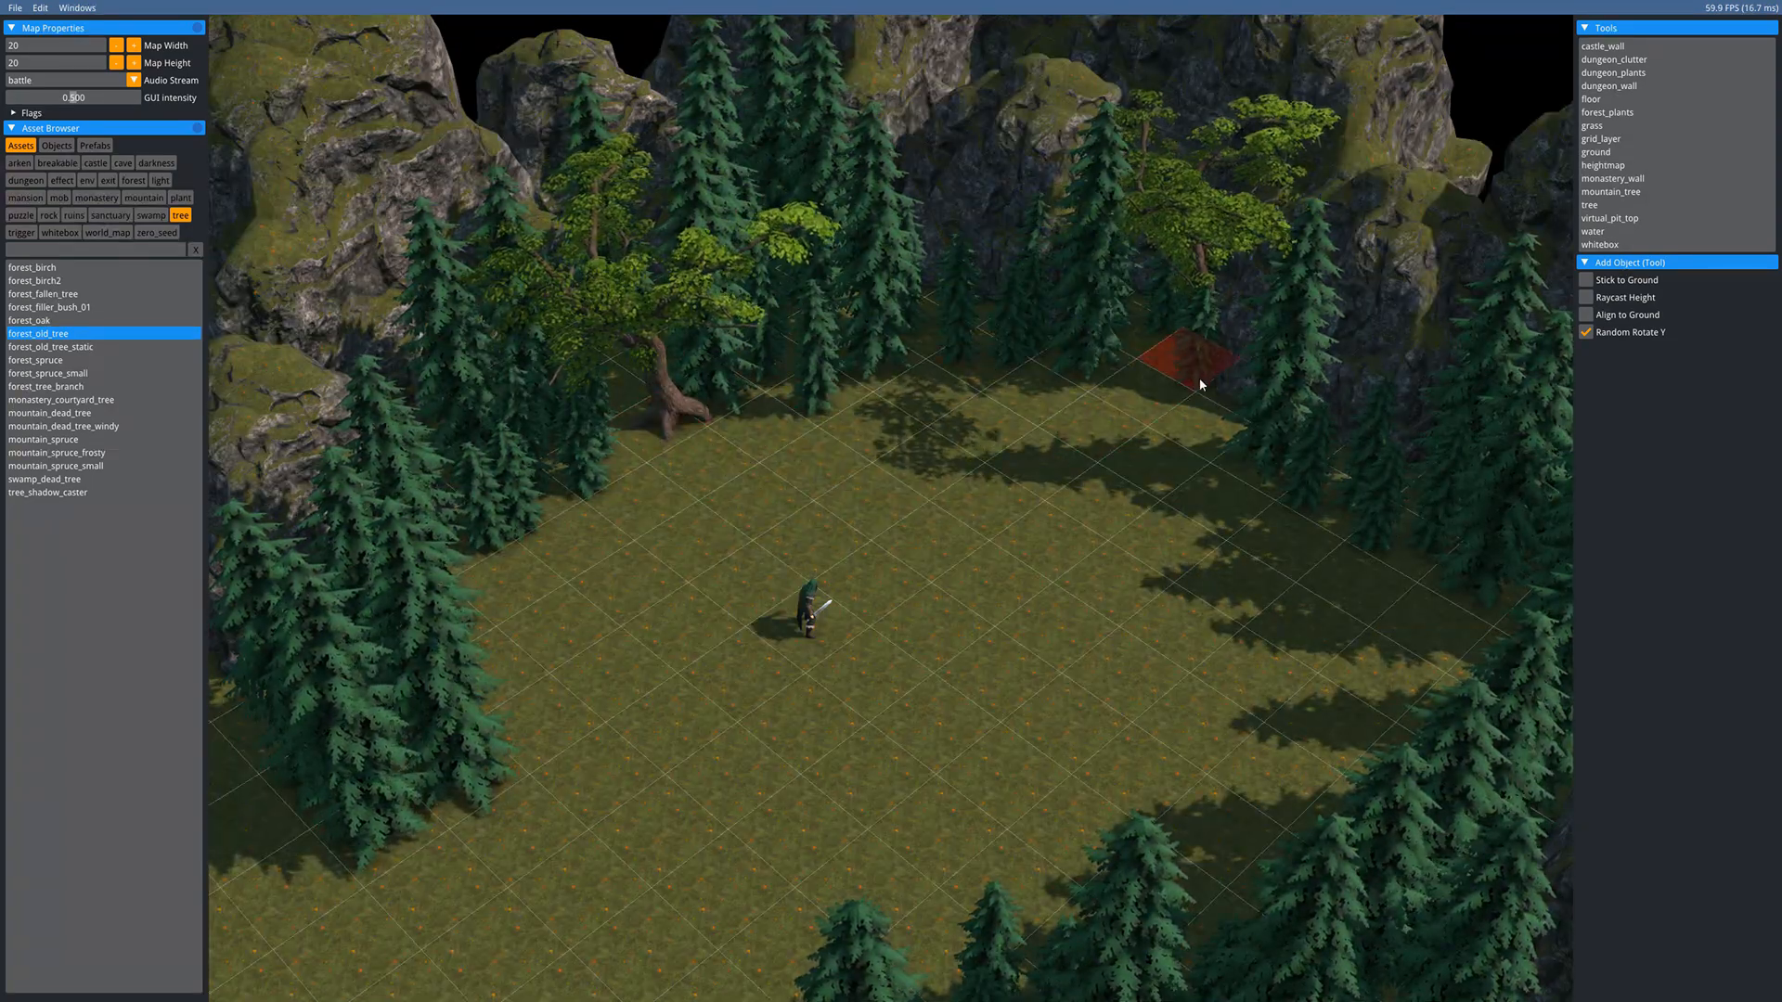
{"action": "left_click", "coordinate": [1148, 371]}
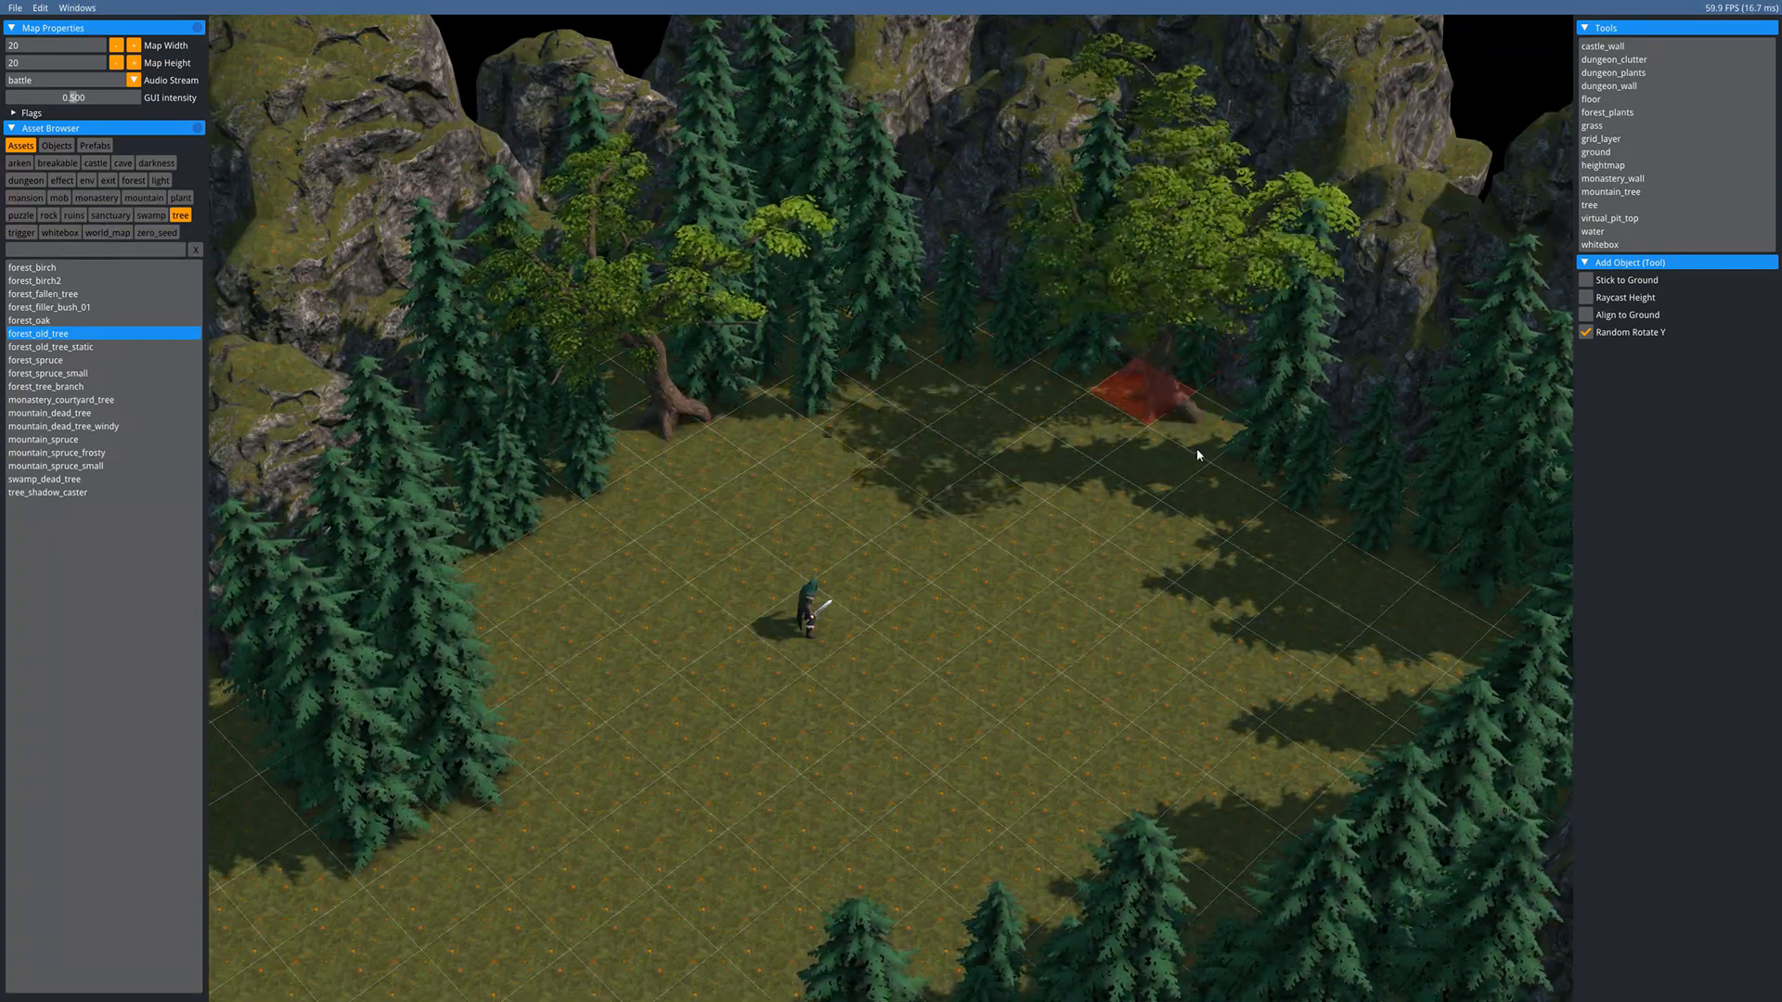
{"action": "left_click", "coordinate": [1491, 647]}
{"action": "middle_click_drag", "start_coordinate": [828, 541], "coordinate": [1081, 357]}
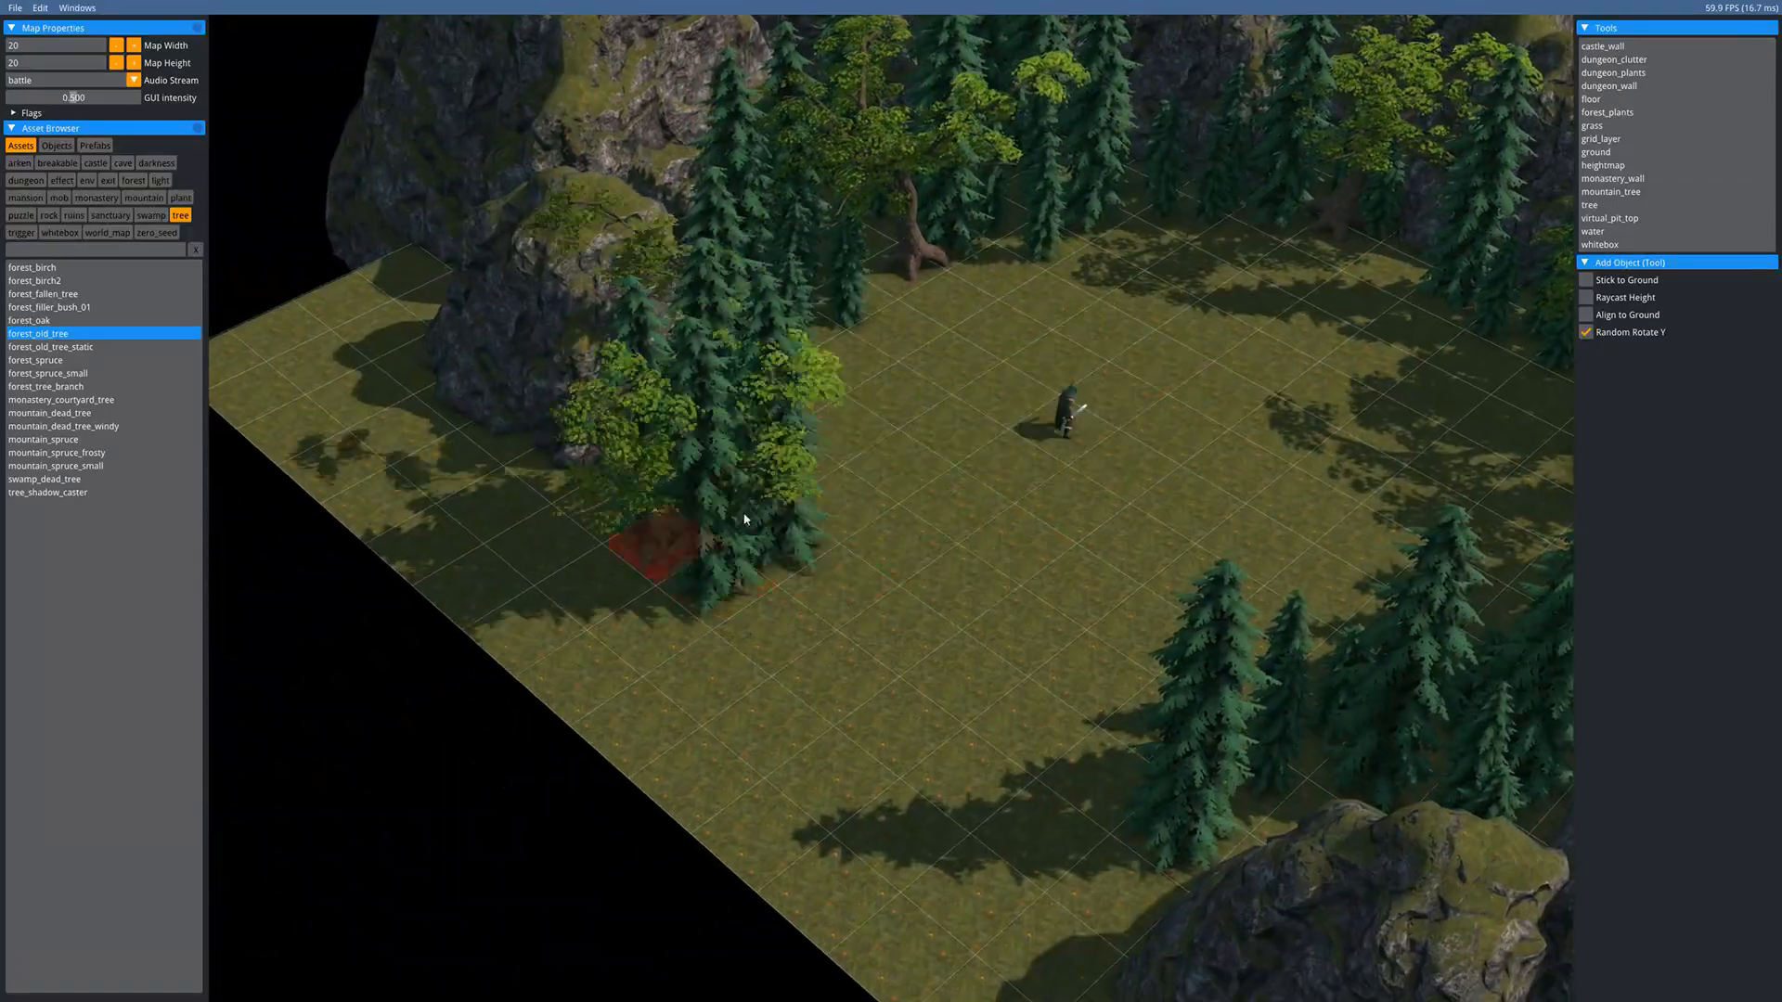
{"action": "left_click", "coordinate": [1108, 905]}
{"action": "middle_click_drag", "start_coordinate": [827, 408], "coordinate": [644, 622]}
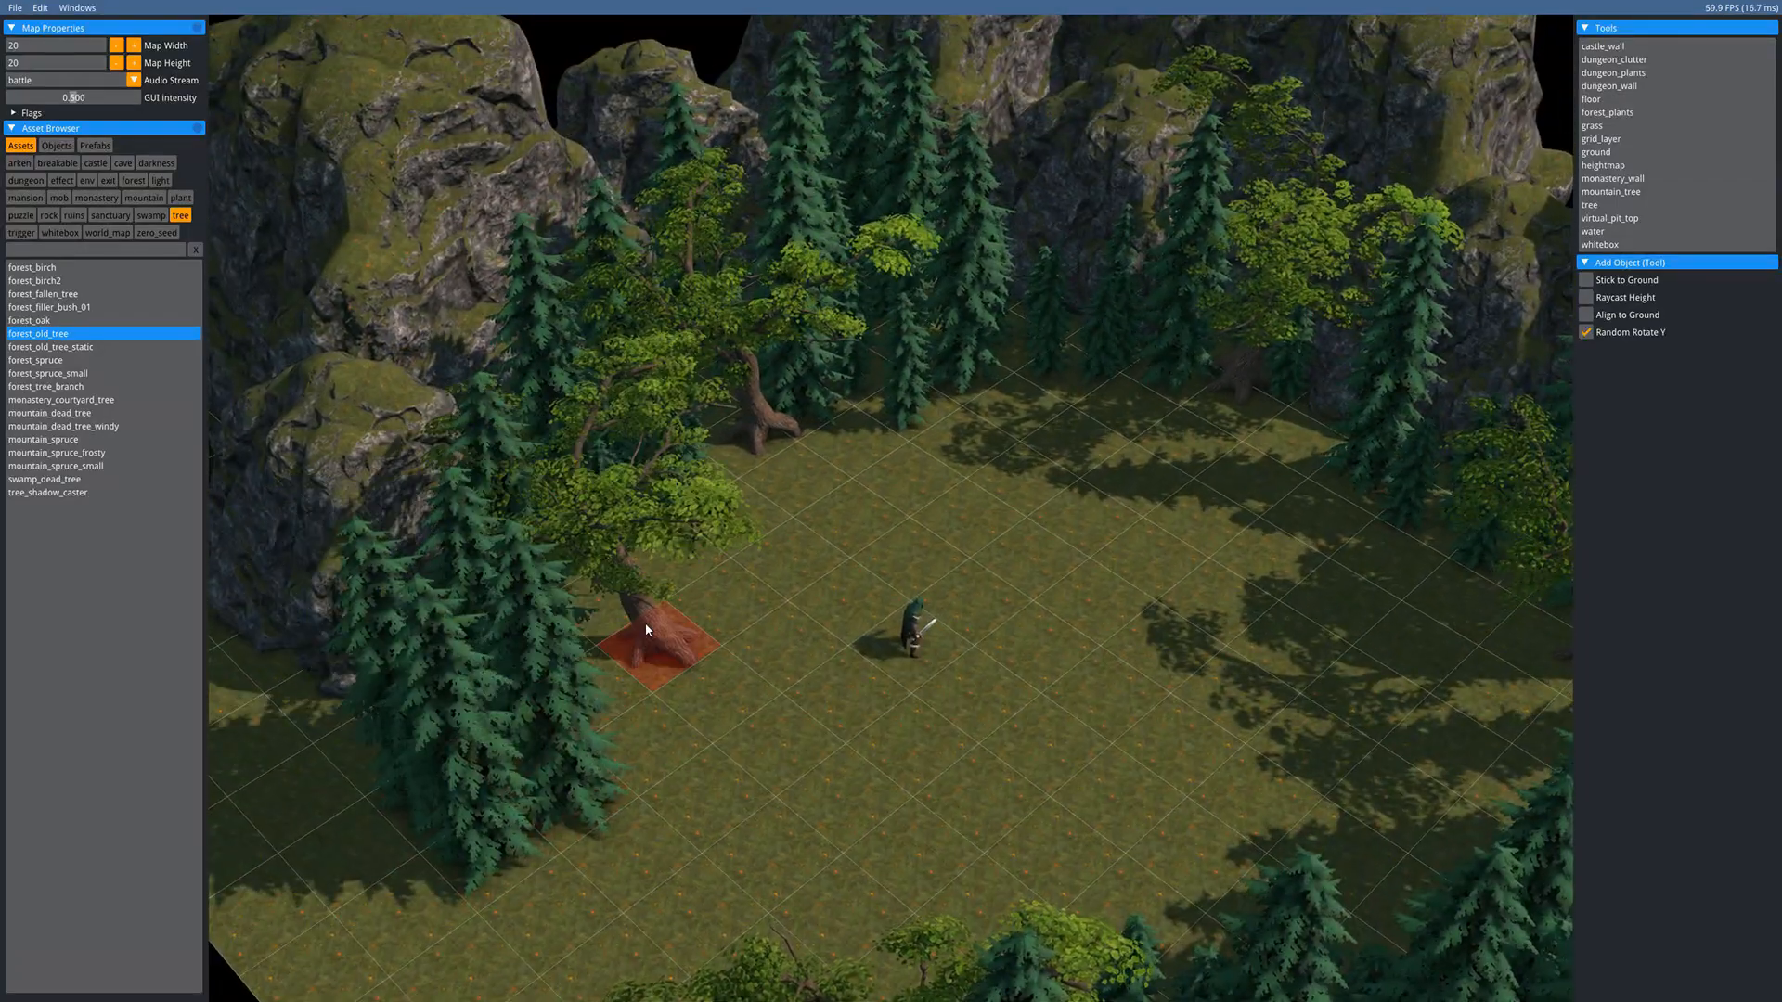
{"action": "key", "text": "Escape"}
{"action": "middle_click_drag", "start_coordinate": [950, 444], "coordinate": [750, 583]}
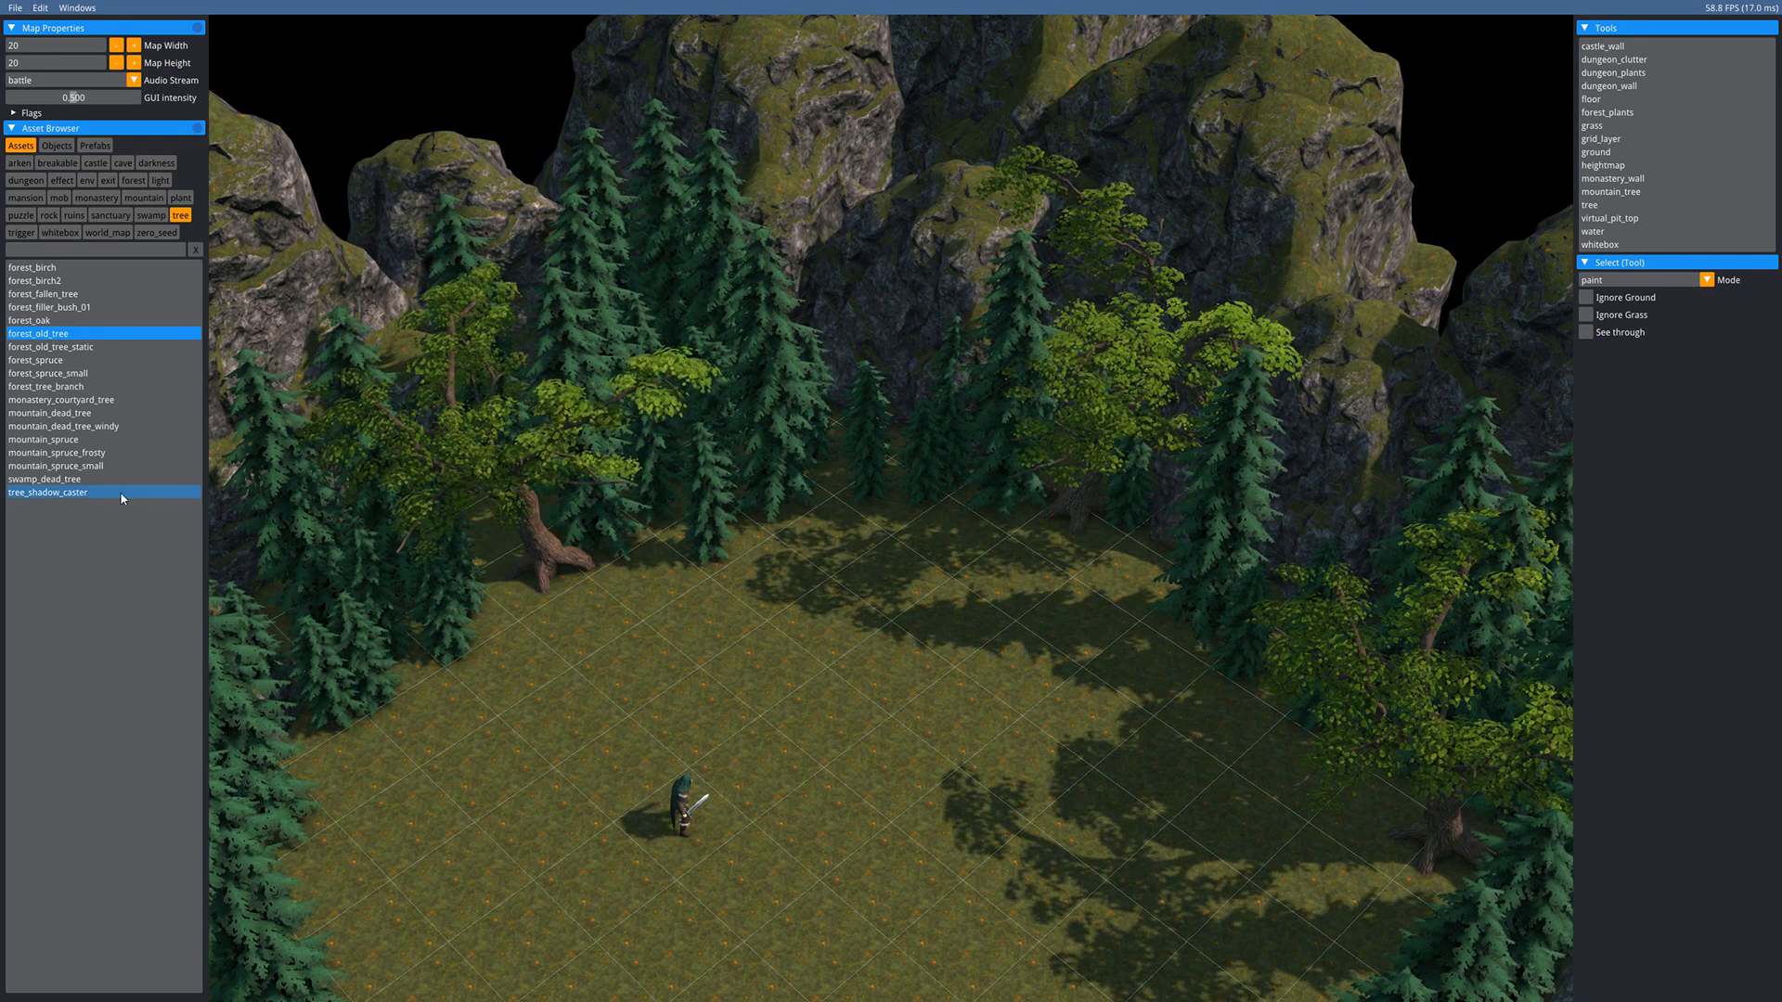
- Choose swamp_dead_tree and plant dead trees at the back, right and left edges
{"action": "left_click", "coordinate": [65, 479]}
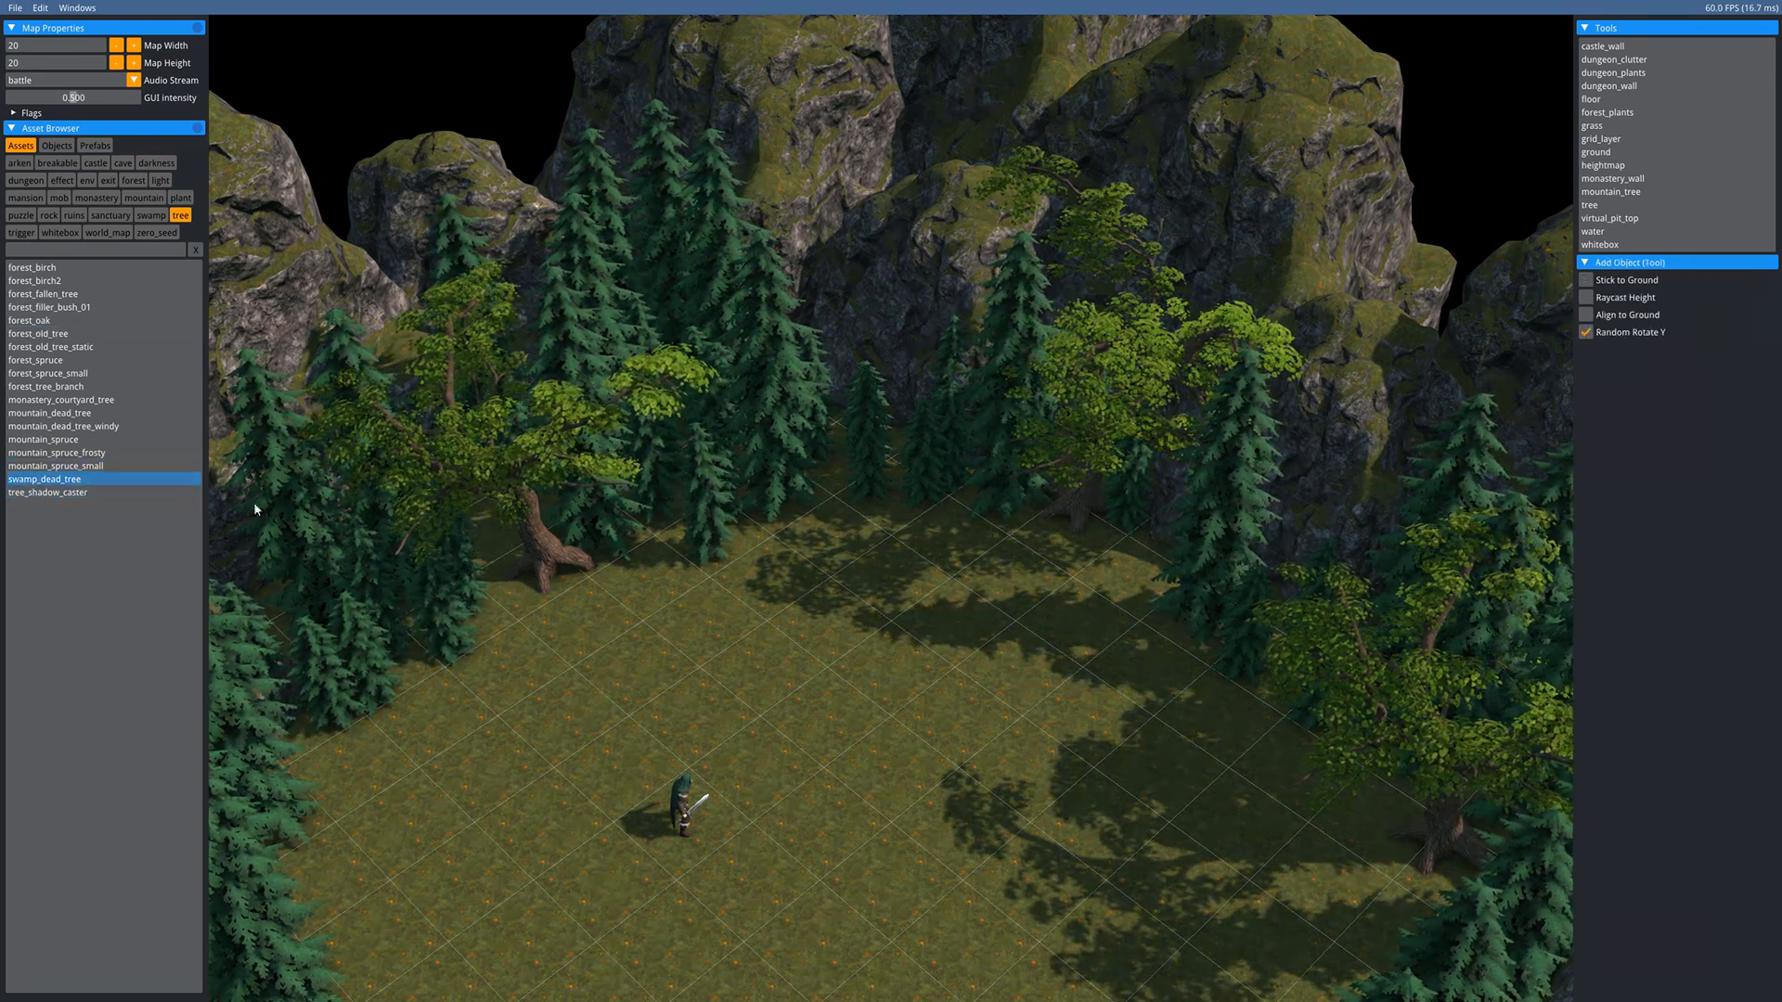
{"action": "middle_click_drag", "start_coordinate": [856, 581], "coordinate": [740, 488]}
{"action": "left_click", "coordinate": [784, 398]}
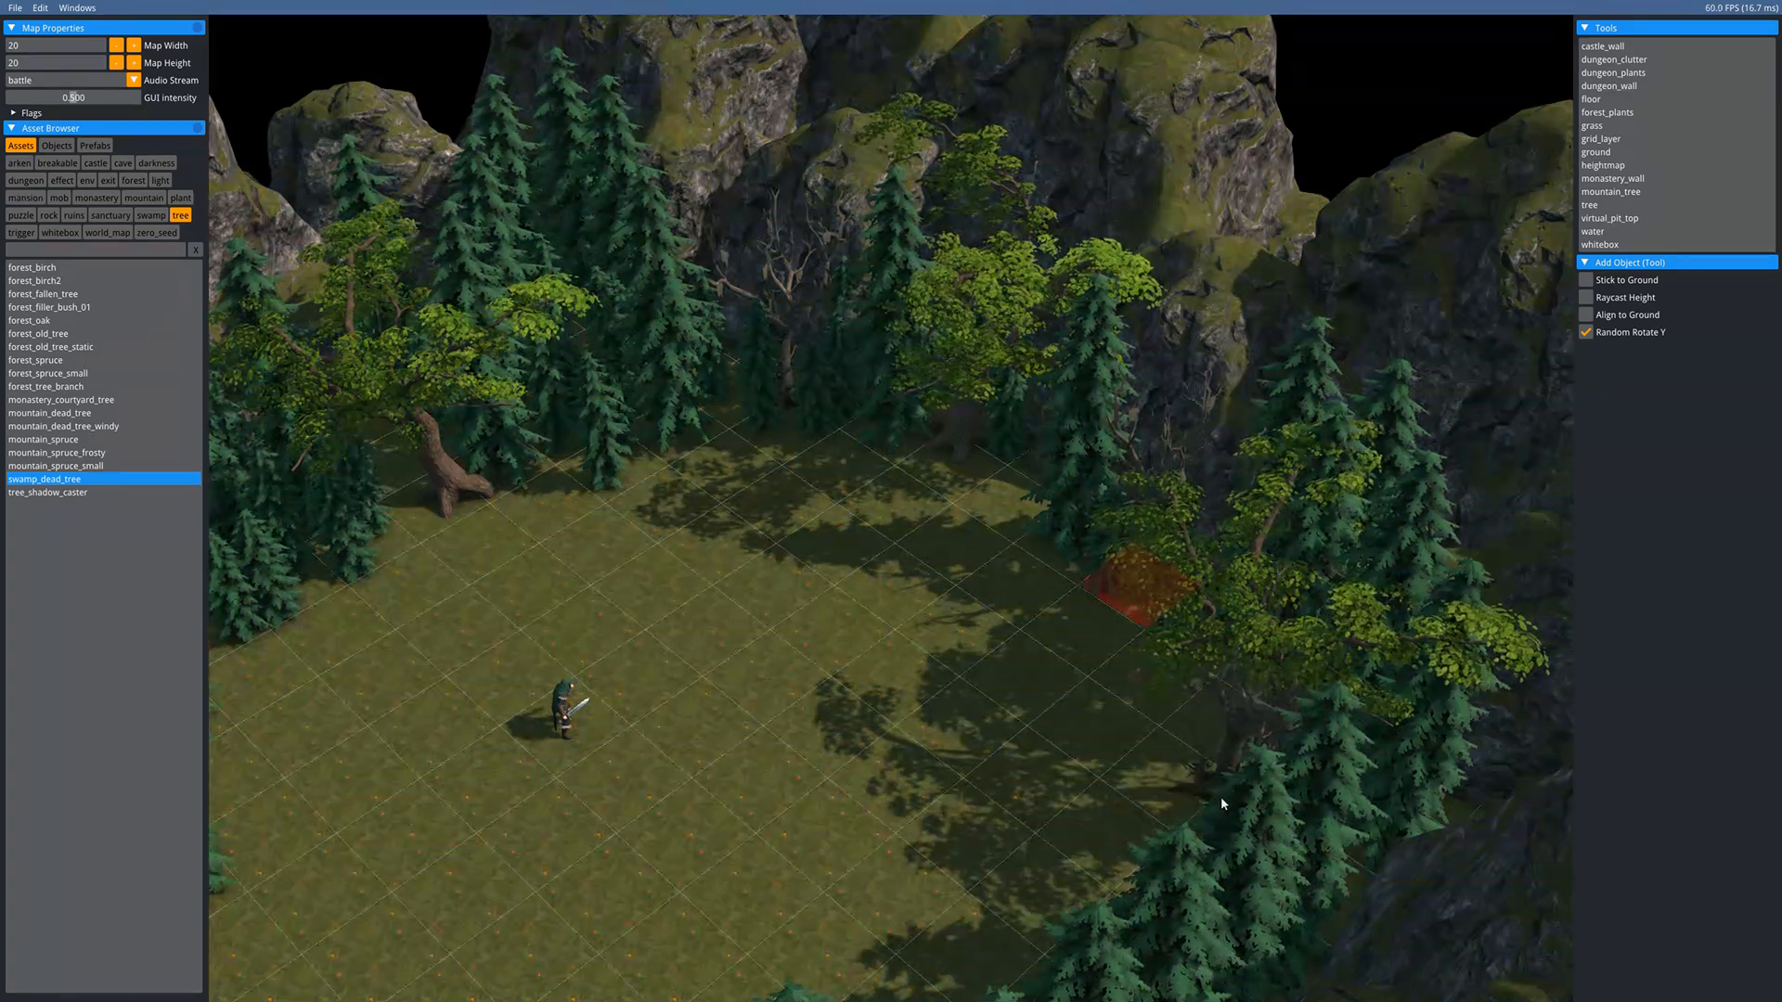
{"action": "left_click", "coordinate": [1171, 782]}
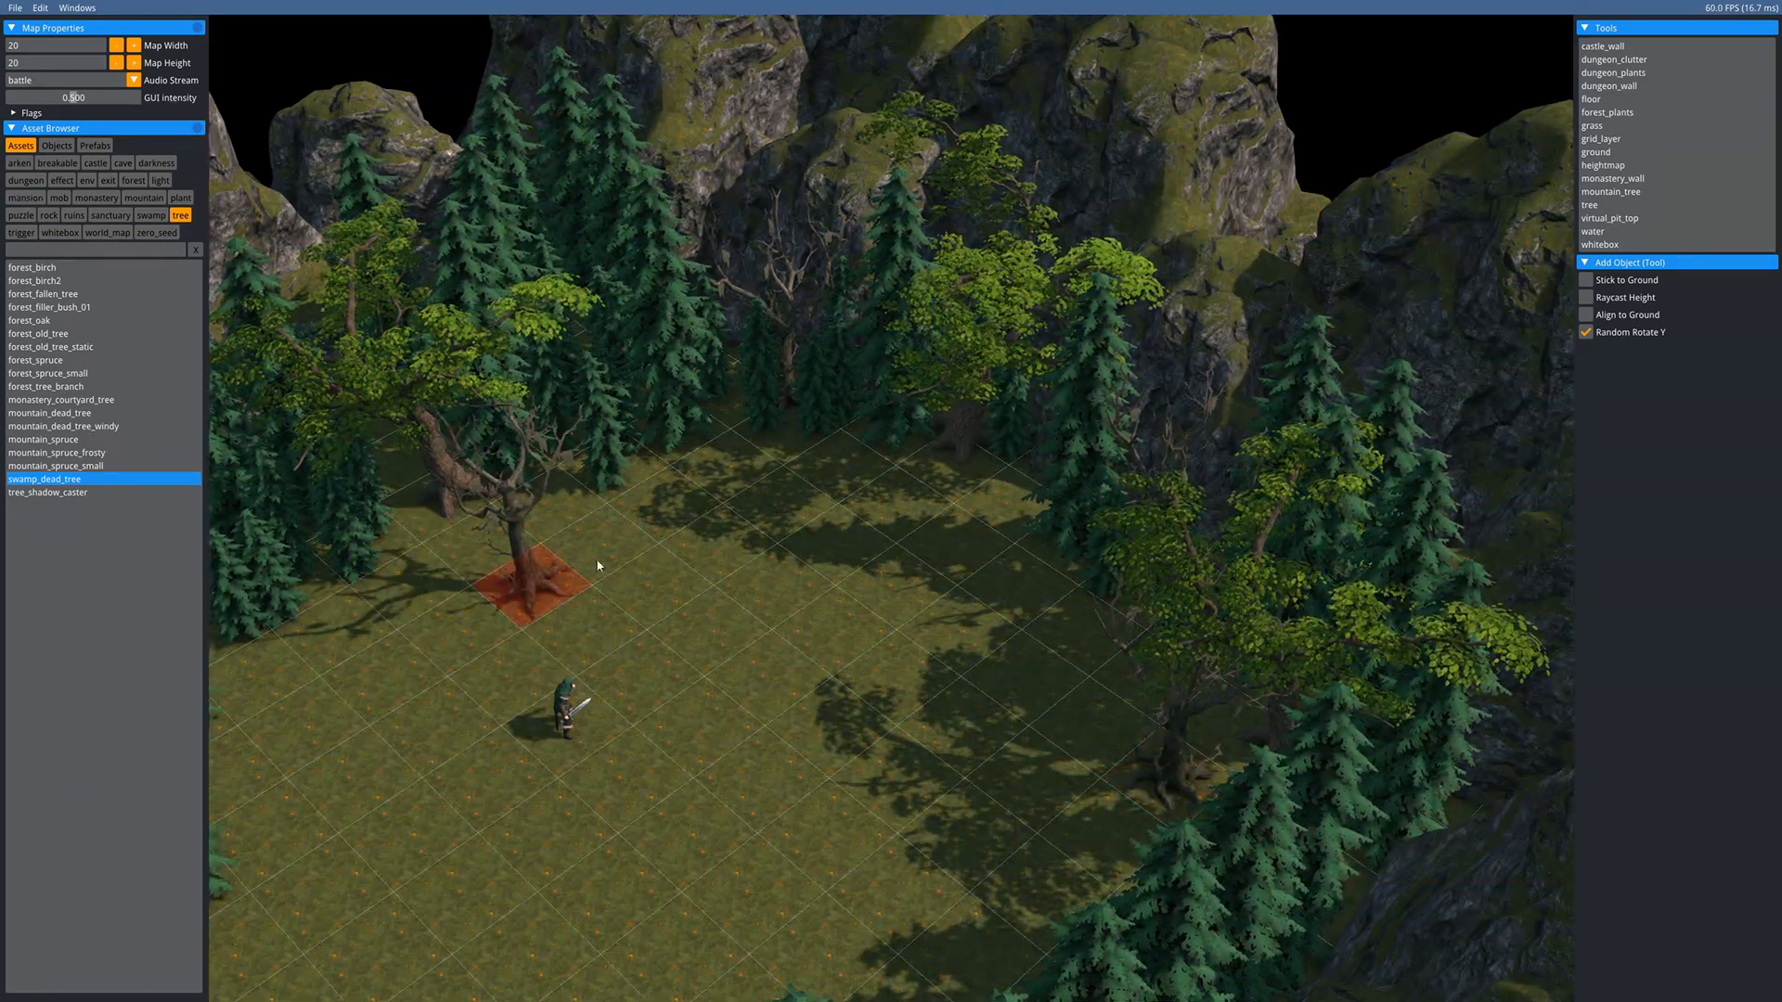
{"action": "middle_click_drag", "start_coordinate": [264, 614], "coordinate": [673, 591]}
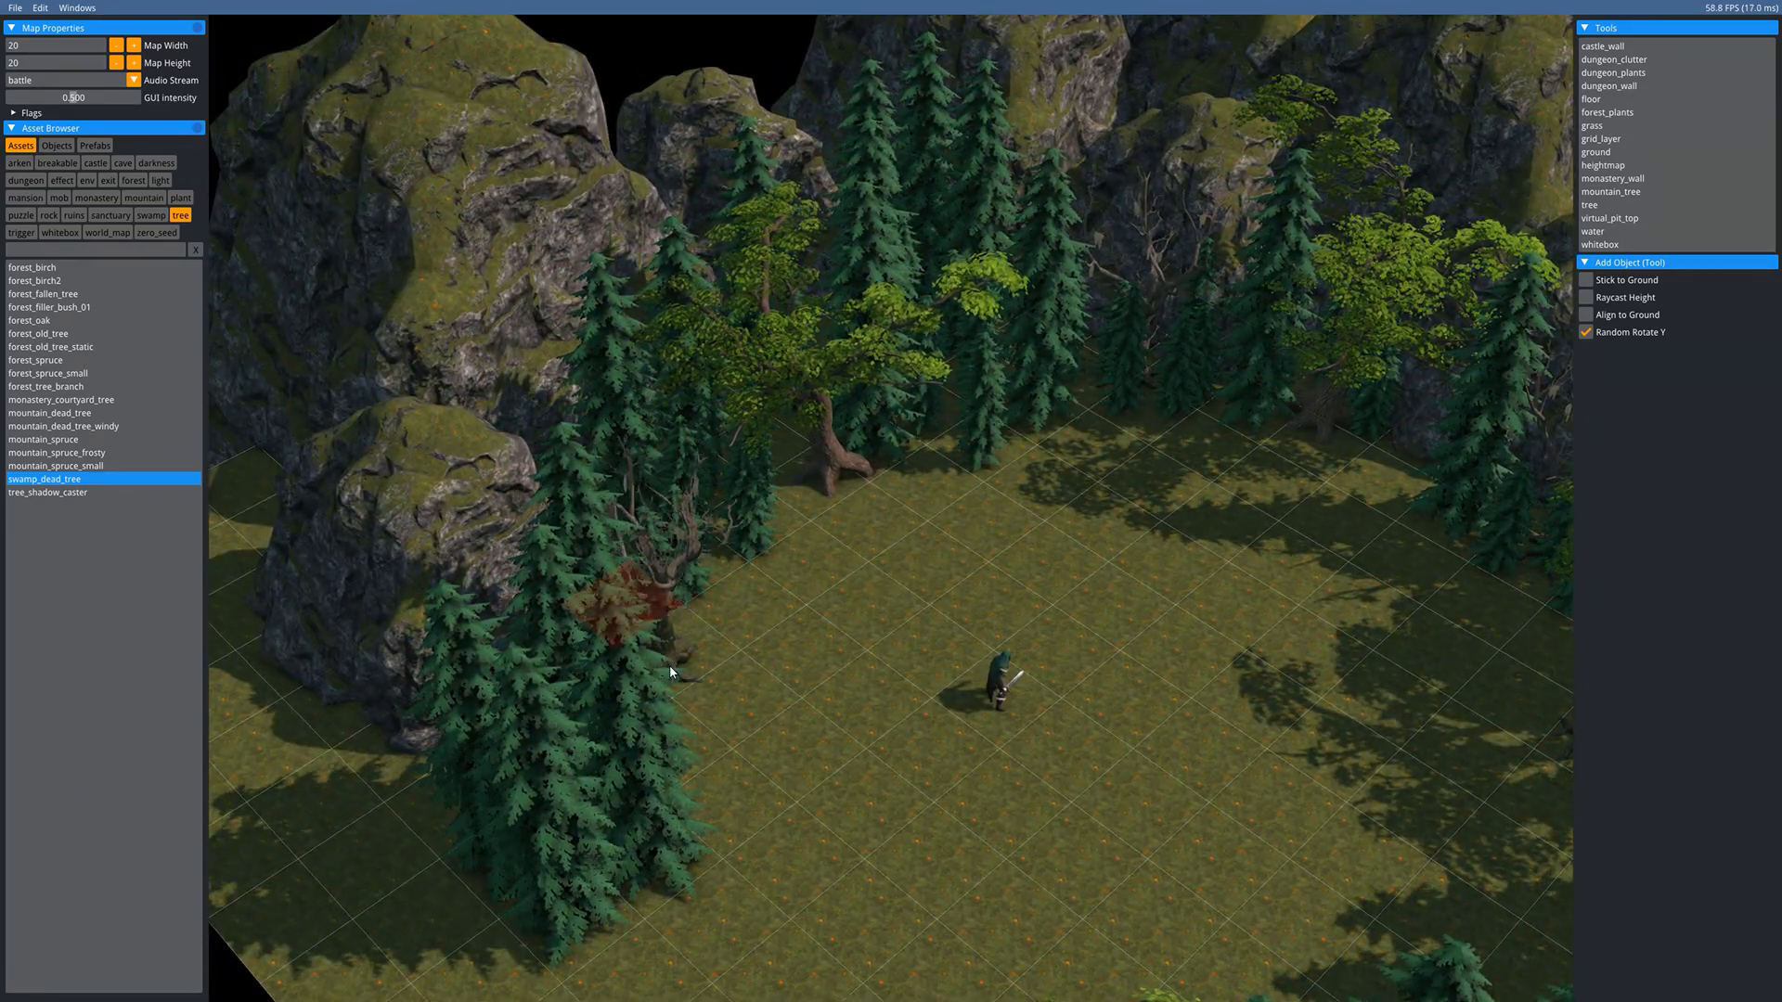
{"action": "left_click", "coordinate": [676, 654]}
{"action": "middle_click_drag", "start_coordinate": [784, 601], "coordinate": [692, 308]}
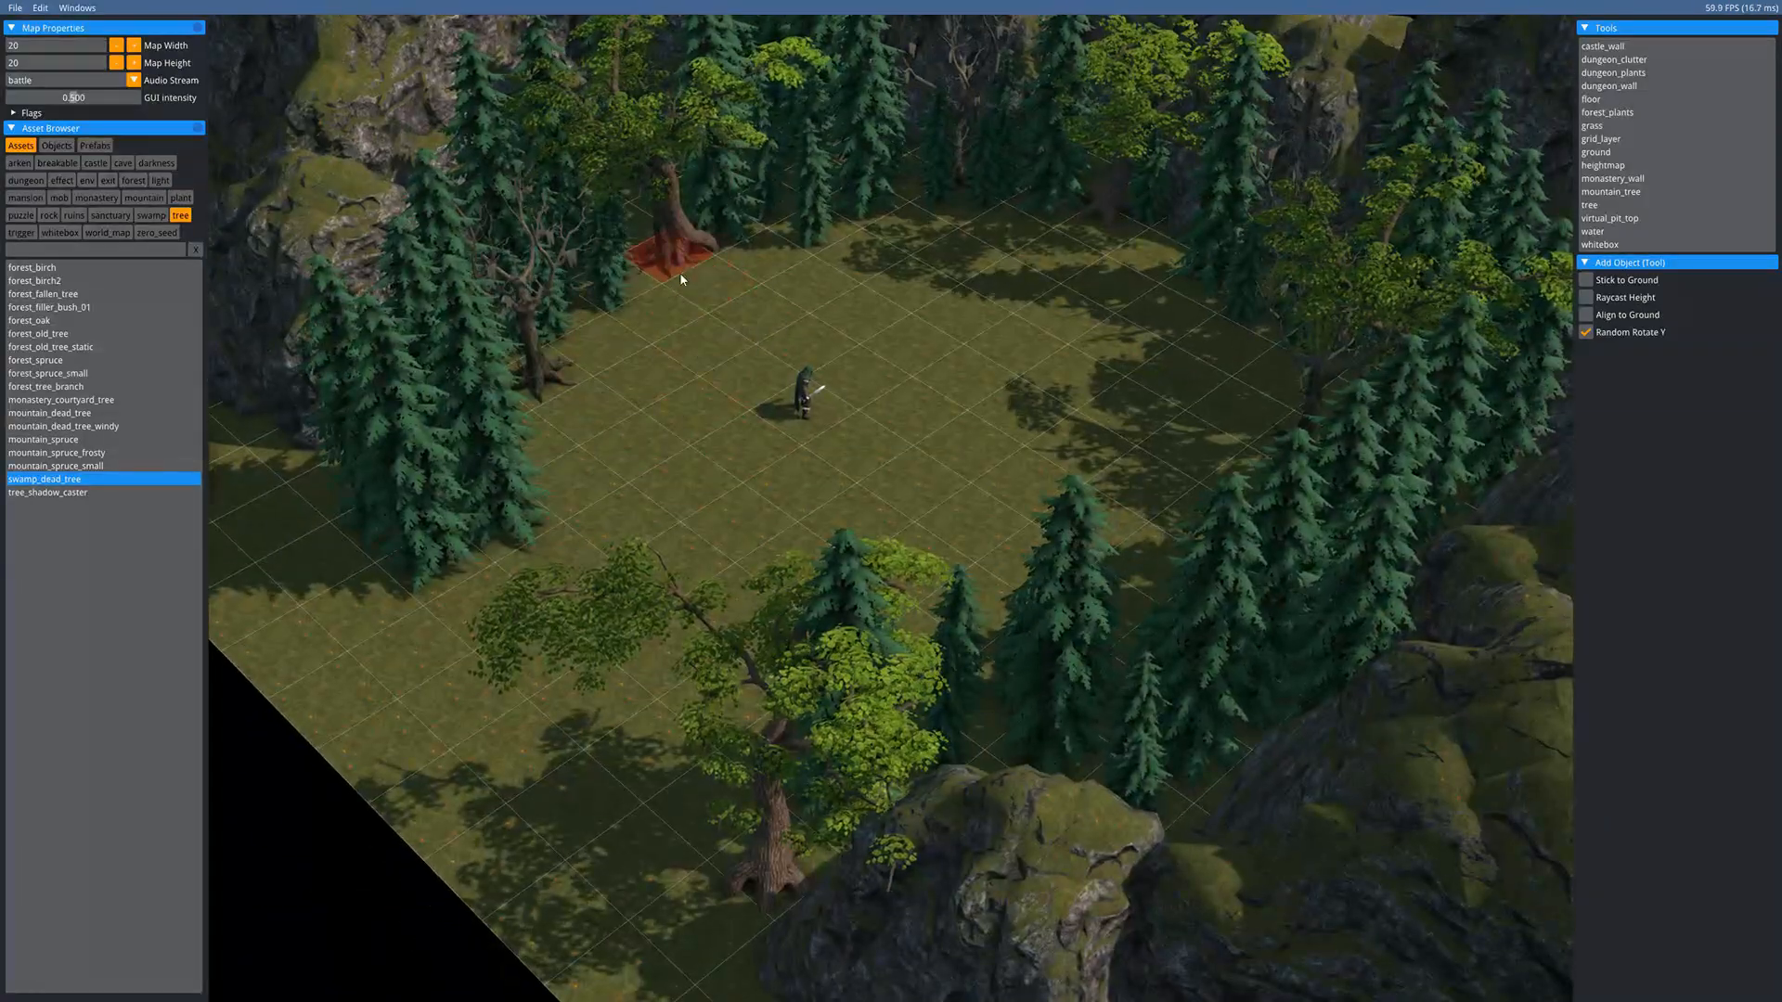
- Select the dead tree at the clearing's back edge and scale it up
{"action": "key", "text": "Escape"}
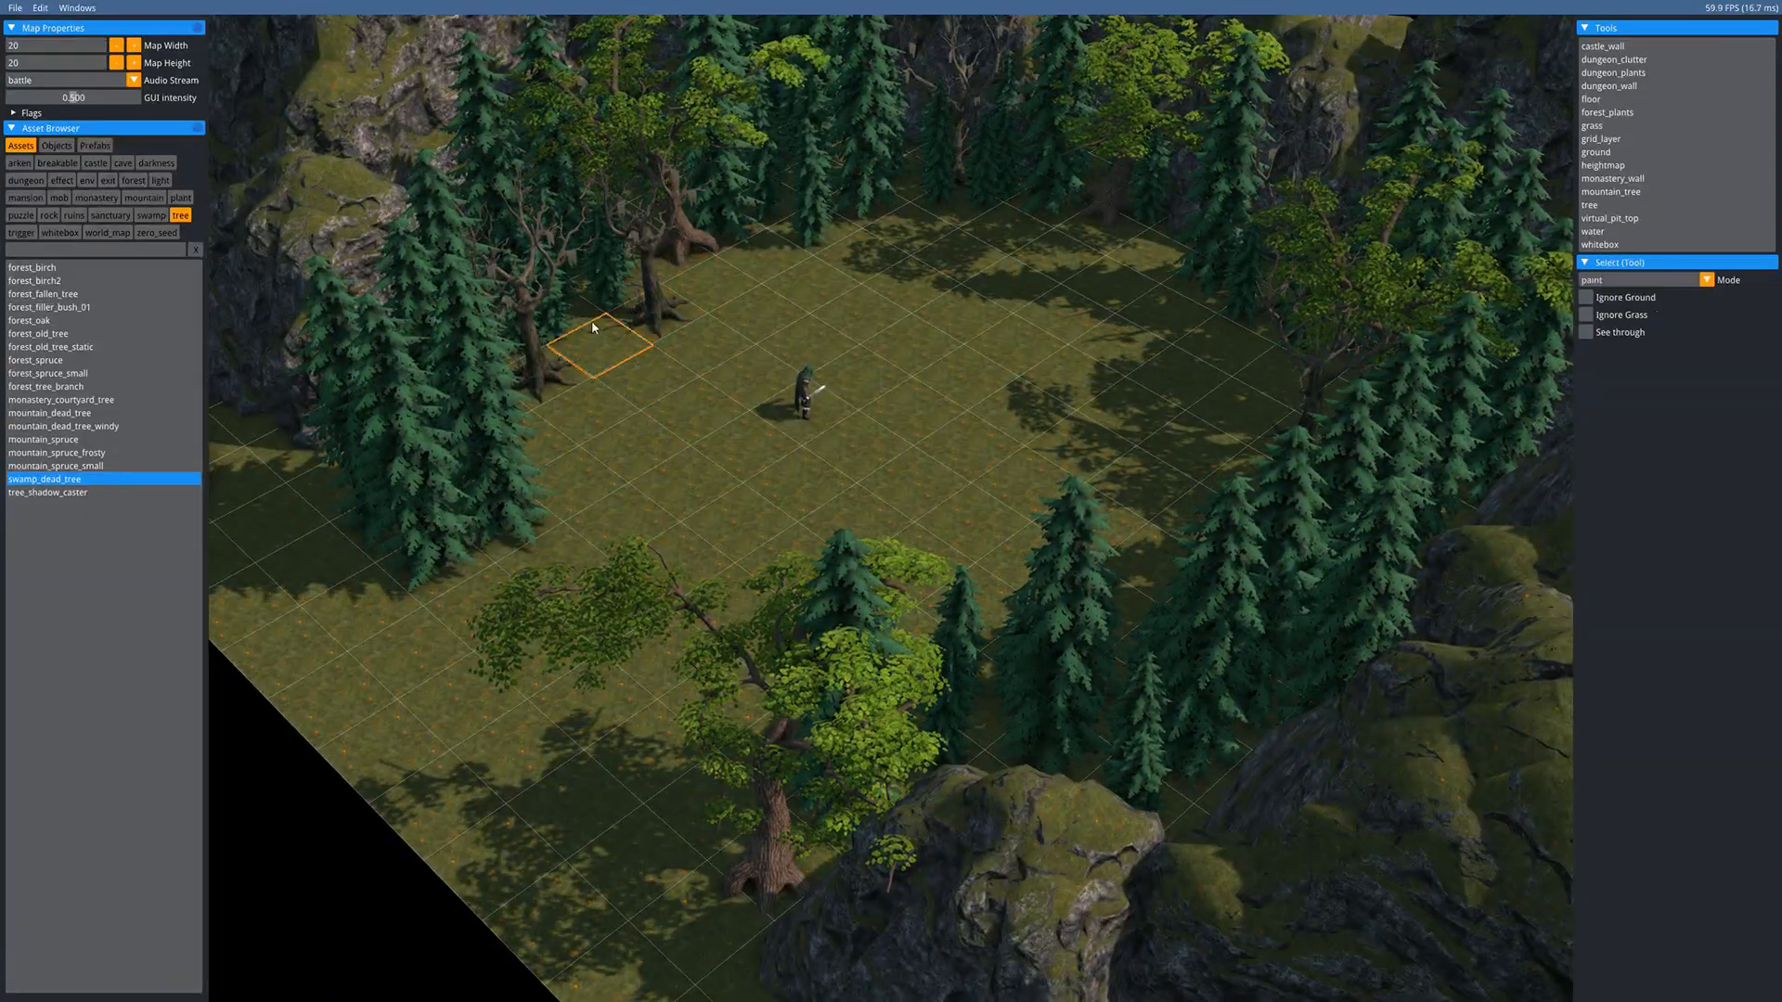
{"action": "left_click", "coordinate": [655, 316]}
{"action": "key", "text": "Escape"}
{"action": "key", "text": "w"}
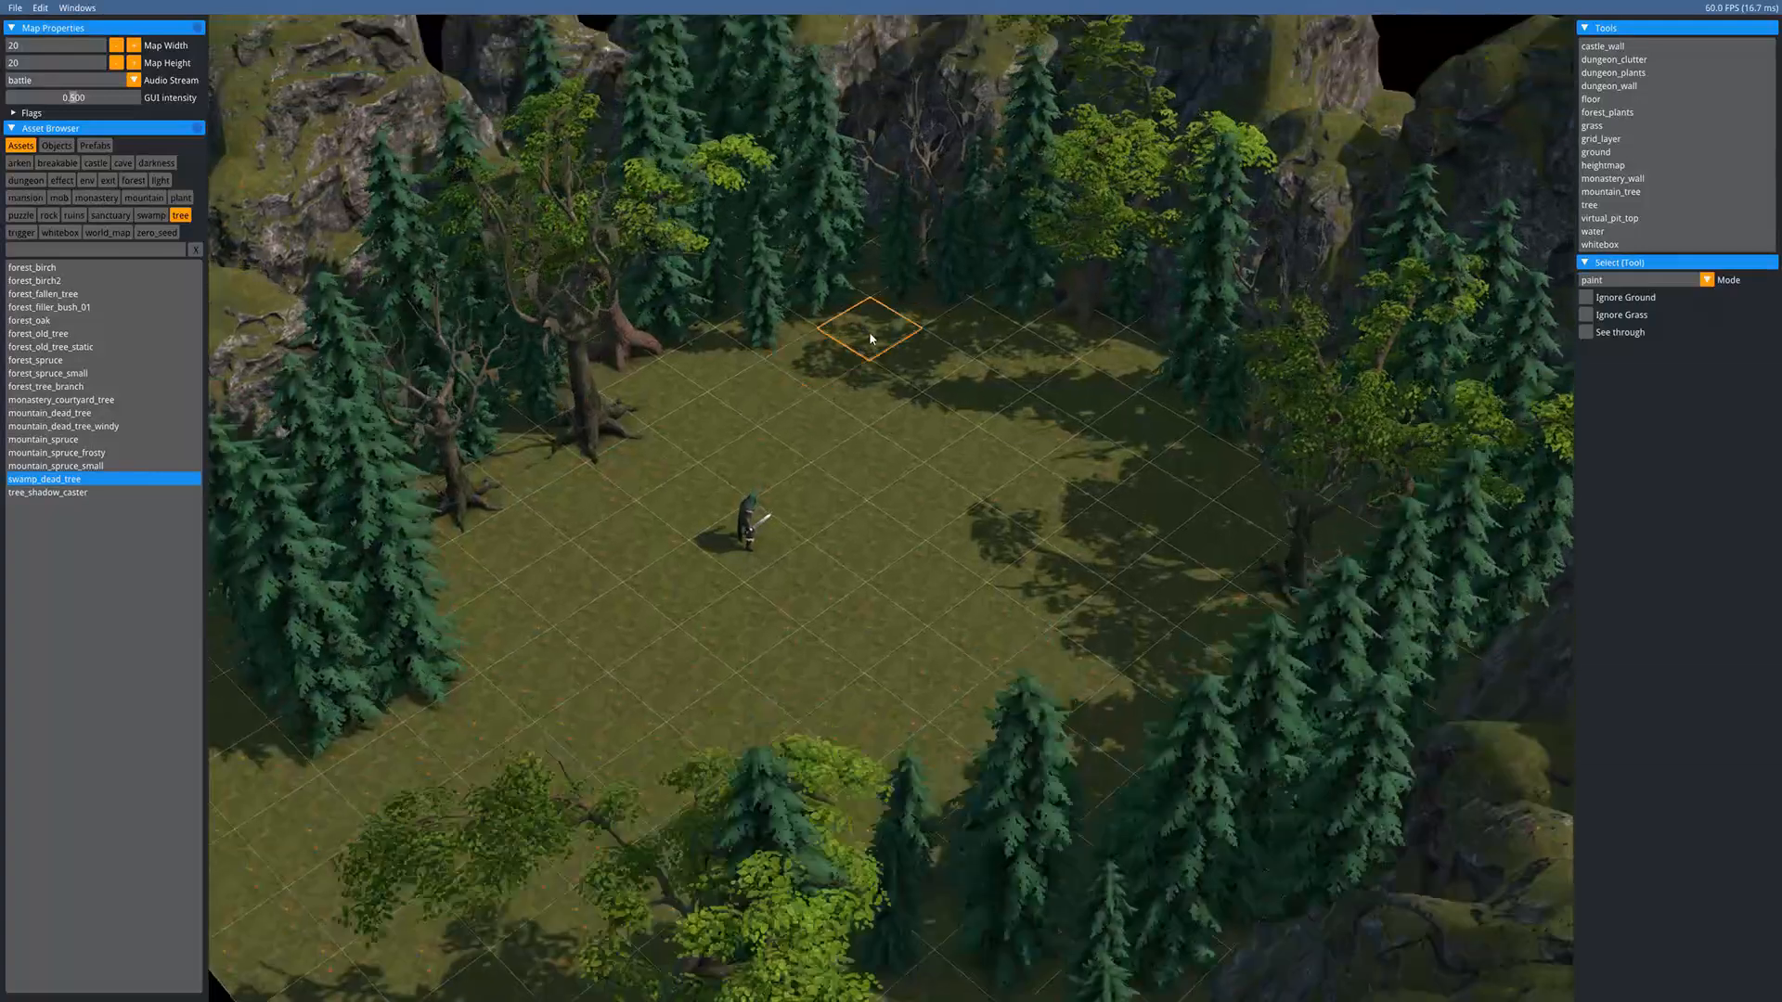
{"action": "left_click", "coordinate": [917, 227]}
{"action": "key", "text": "s"}
{"action": "left_click", "coordinate": [984, 506]}
{"action": "key", "text": "Escape"}
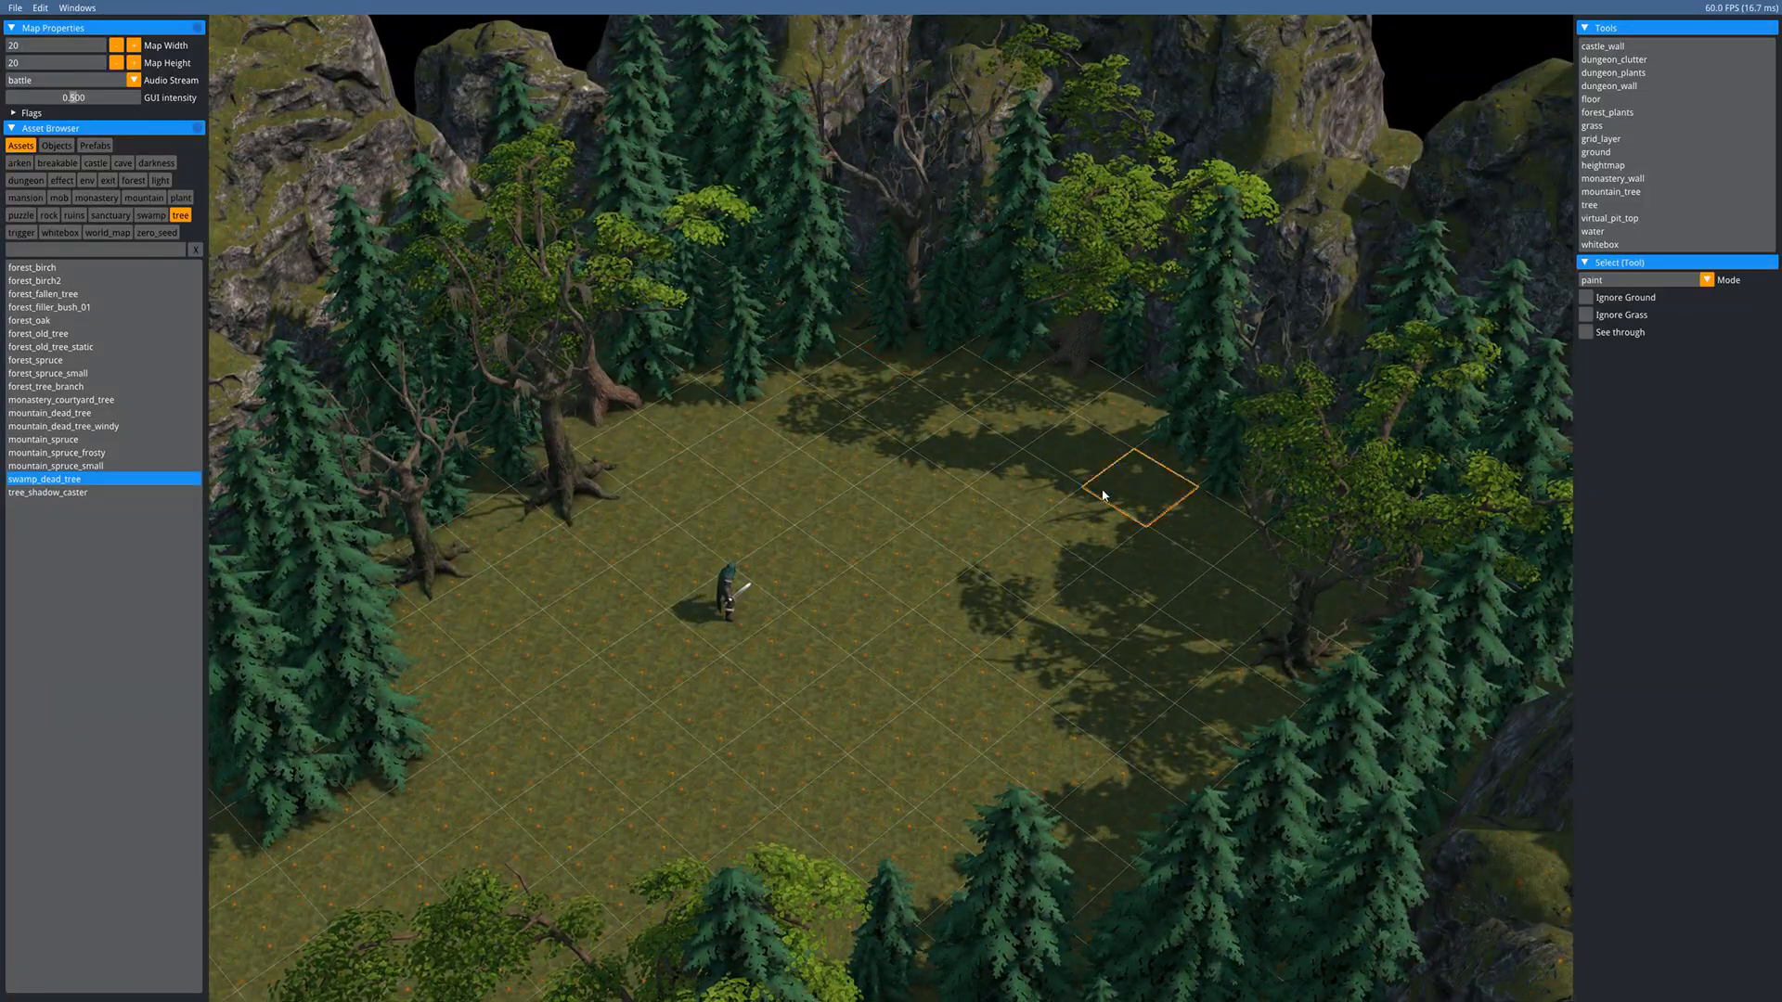
{"action": "key", "text": "d"}
- Enlarge a spruce, then the spruce by the lower-right rocks
{"action": "key", "text": "w"}
{"action": "left_click", "coordinate": [1268, 392]}
{"action": "left_click_drag", "start_coordinate": [903, 617], "coordinate": [748, 716]}
{"action": "middle_click_drag", "start_coordinate": [748, 716], "coordinate": [866, 553]}
{"action": "key", "text": "Escape"}
{"action": "left_click", "coordinate": [1090, 778]}
{"action": "key", "text": "s"}
{"action": "left_click_drag", "start_coordinate": [891, 678], "coordinate": [687, 724]}
{"action": "middle_click_drag", "start_coordinate": [687, 724], "coordinate": [860, 606]}
- Enlarge the small spruce beside it, then clear the selection and look over the clearing
{"action": "key", "text": "Escape"}
{"action": "left_click", "coordinate": [1058, 698]}
{"action": "key", "text": "s"}
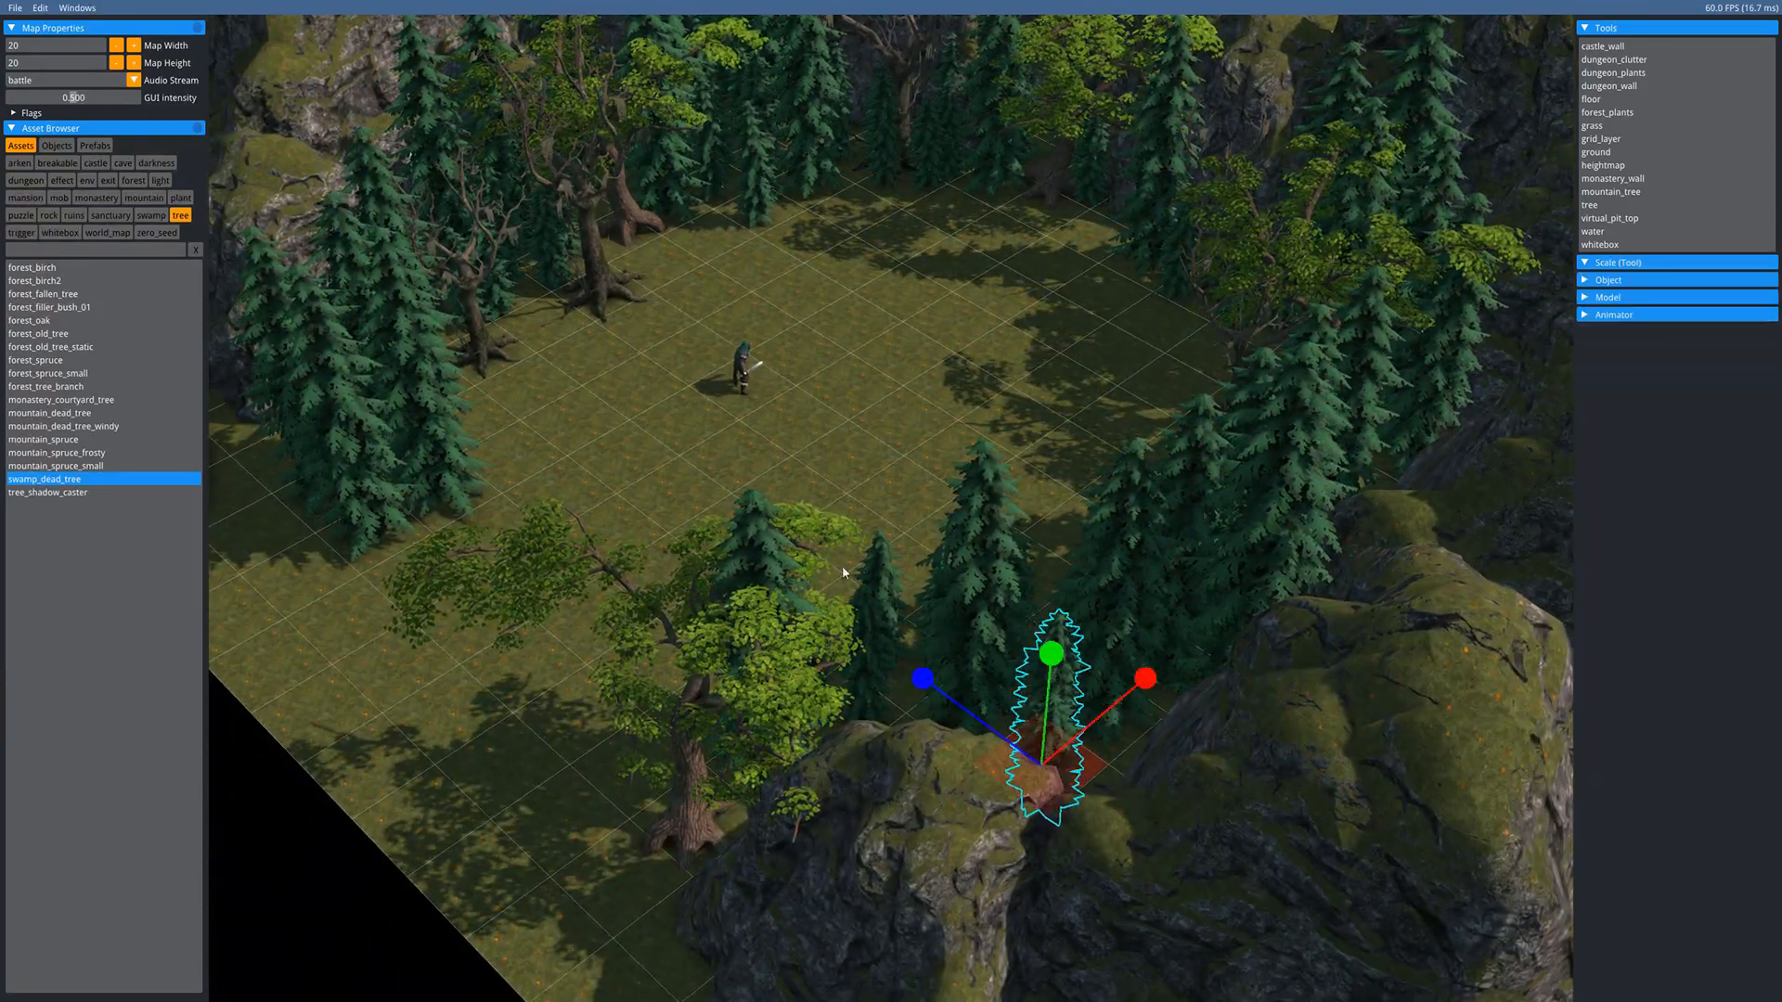
{"action": "left_click_drag", "start_coordinate": [842, 567], "coordinate": [742, 524]}
{"action": "middle_click_drag", "start_coordinate": [833, 330], "coordinate": [826, 599]}
{"action": "key", "text": "Escape"}
{"action": "middle_click_drag", "start_coordinate": [734, 641], "coordinate": [811, 513]}
{"action": "middle_click_drag", "start_coordinate": [931, 437], "coordinate": [1002, 348]}
{"action": "middle_click_drag", "start_coordinate": [762, 580], "coordinate": [559, 719]}
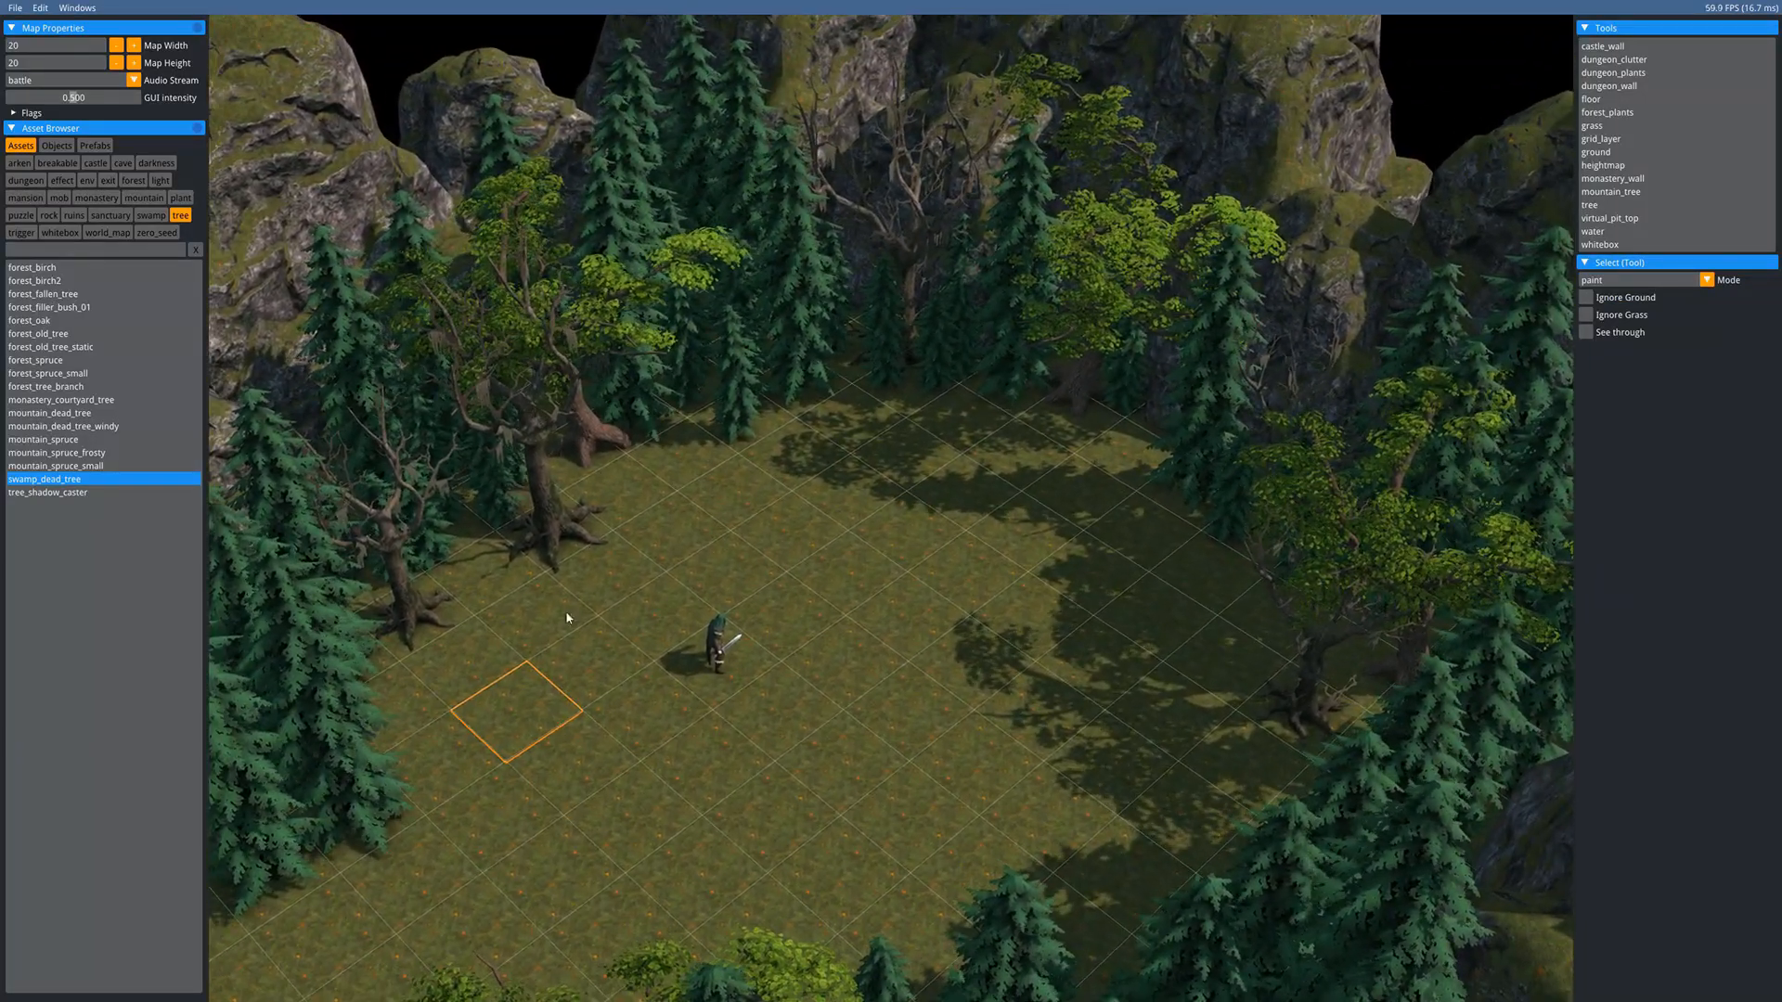
- Filter to rocks and place five sanctuary_stones_01 clusters along the clearing's back and edges
{"action": "left_click", "coordinate": [49, 215]}
{"action": "scroll", "coordinate": [81, 661], "scroll_direction": "down", "scroll_amount": 2}
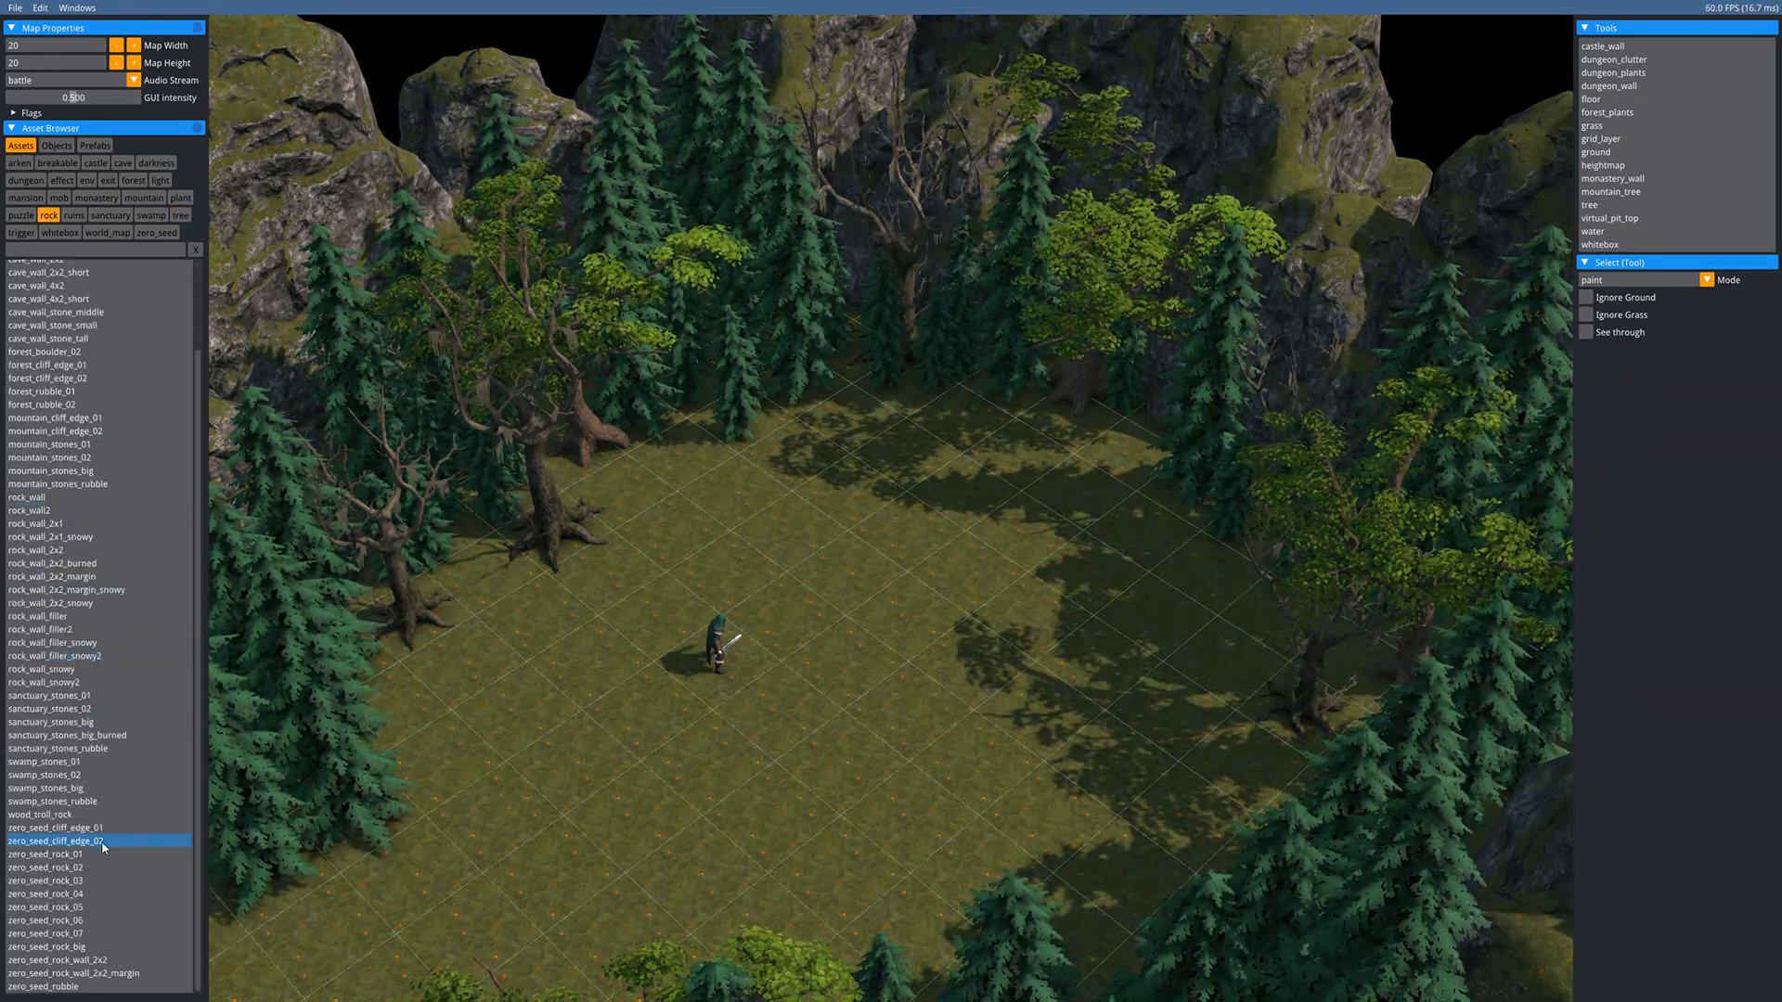
{"action": "left_click", "coordinate": [67, 698]}
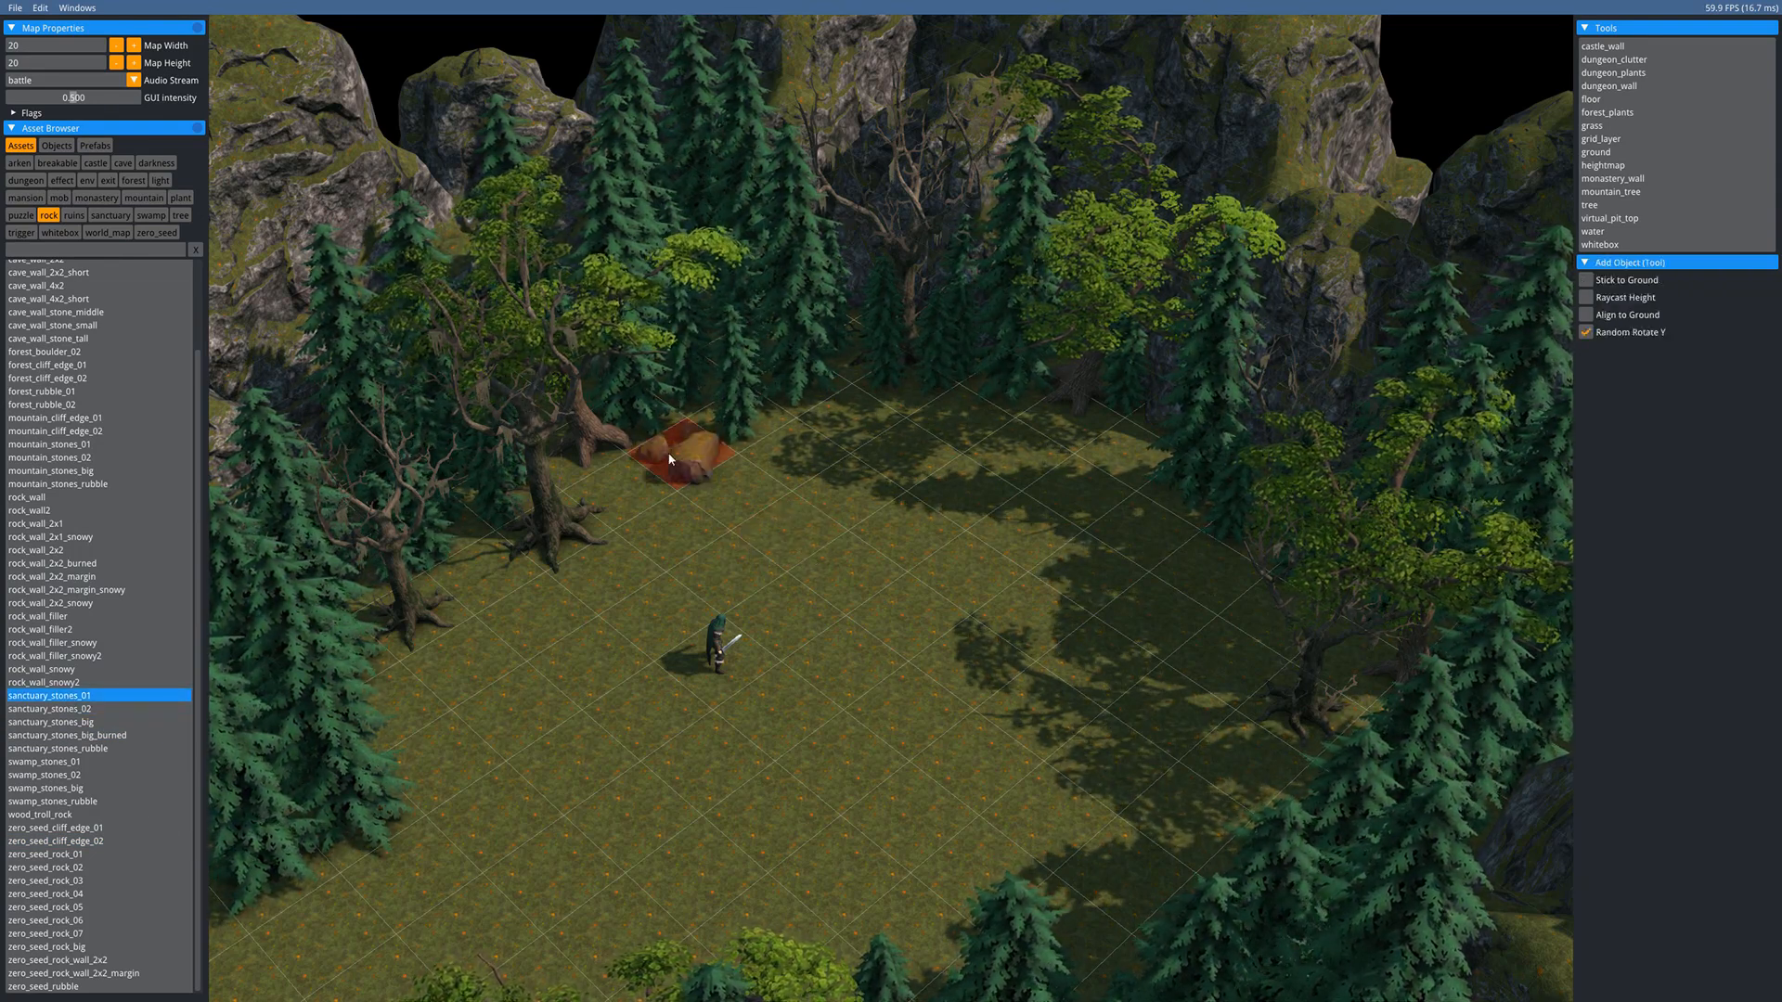
{"action": "left_click", "coordinate": [671, 444]}
{"action": "left_click", "coordinate": [1003, 388]}
{"action": "left_click", "coordinate": [1134, 448]}
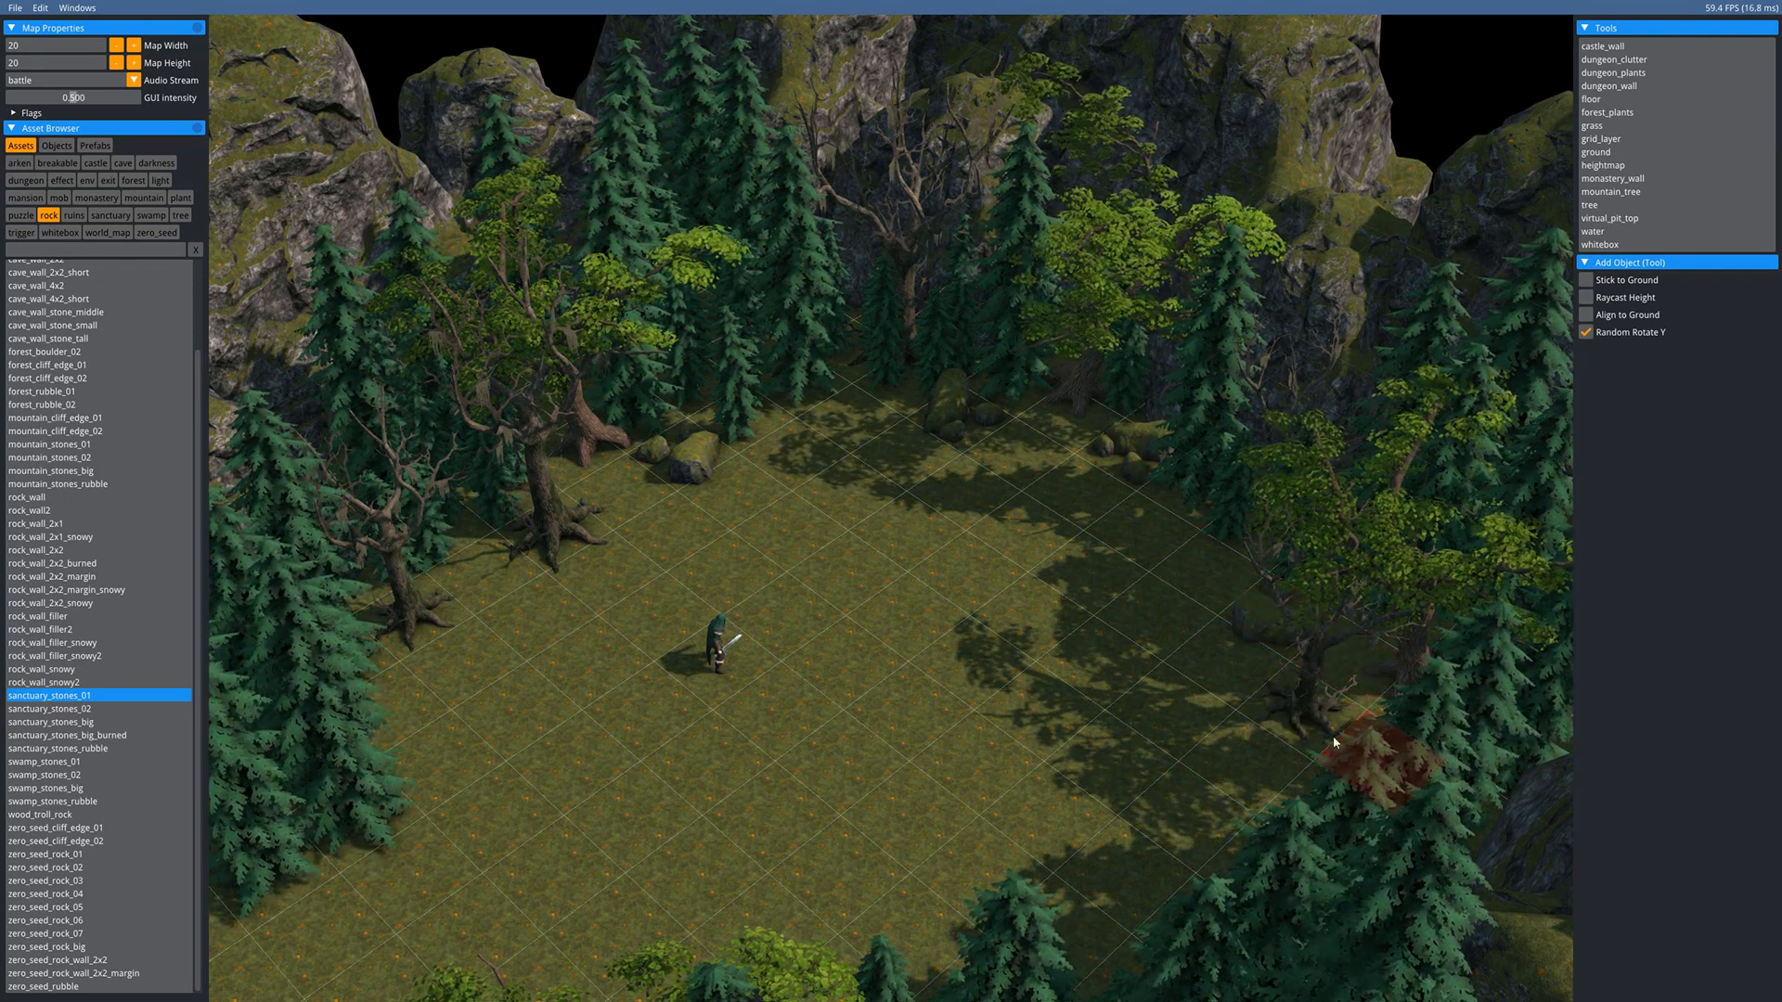
{"action": "left_click", "coordinate": [483, 583]}
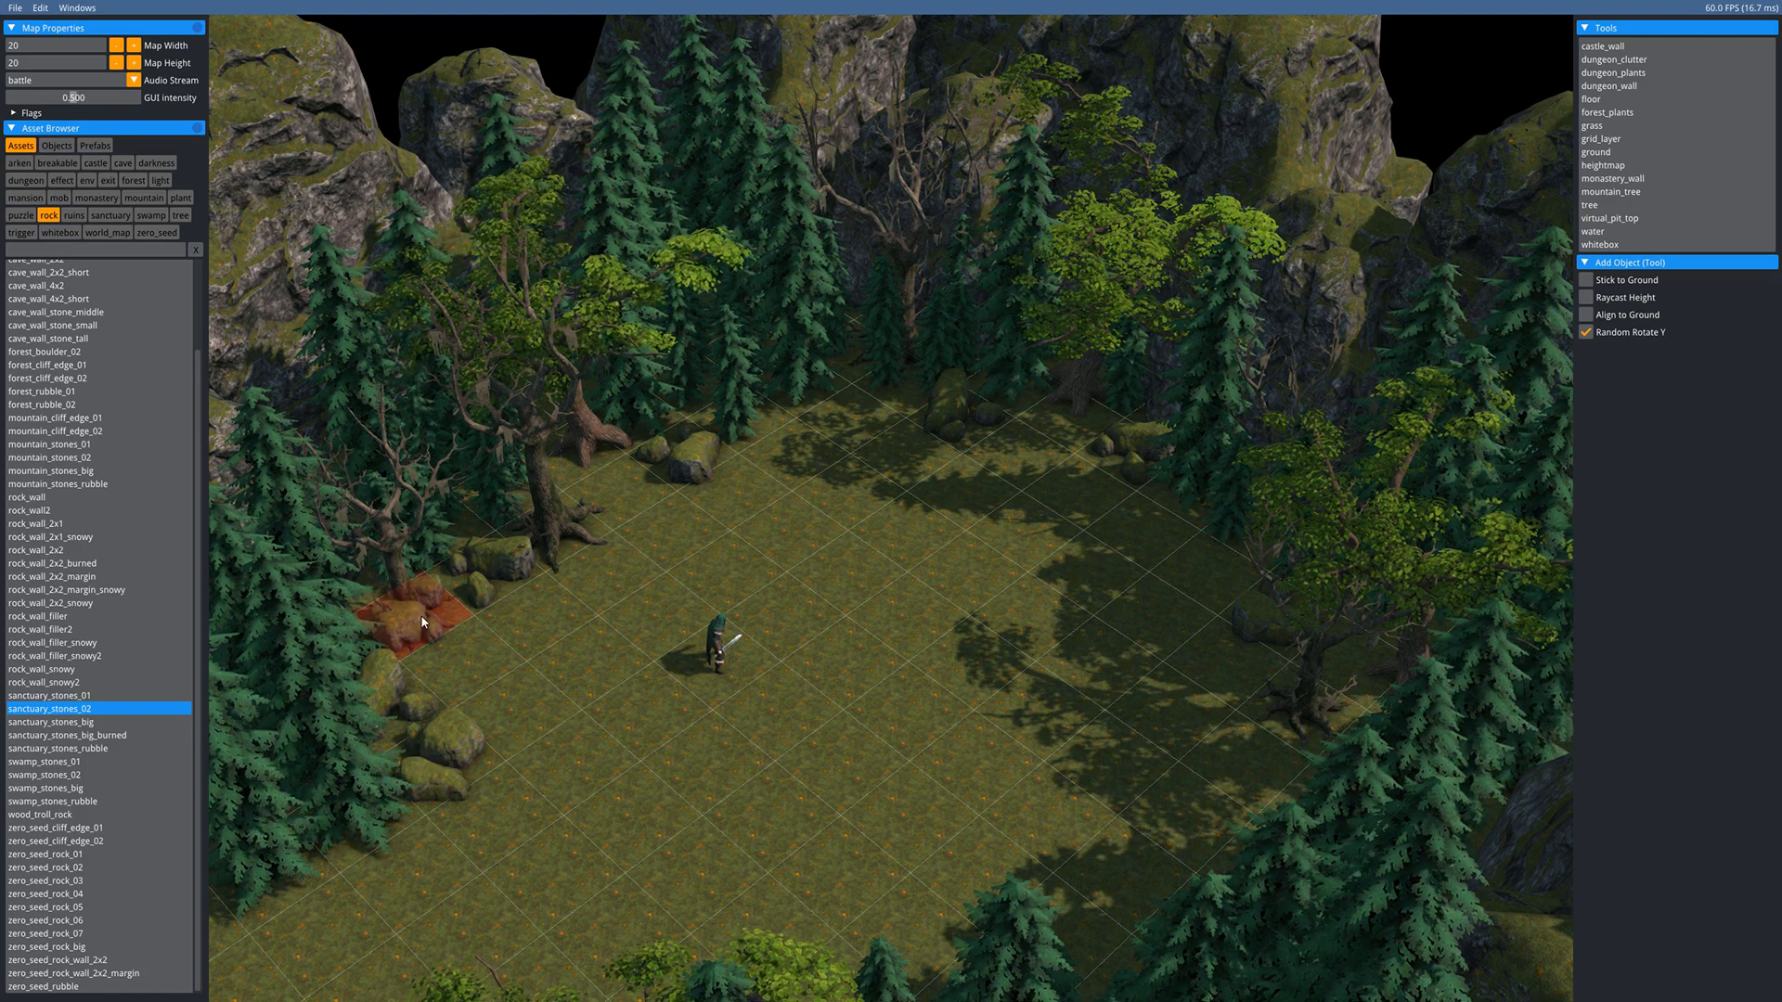
{"action": "left_click", "coordinate": [839, 409]}
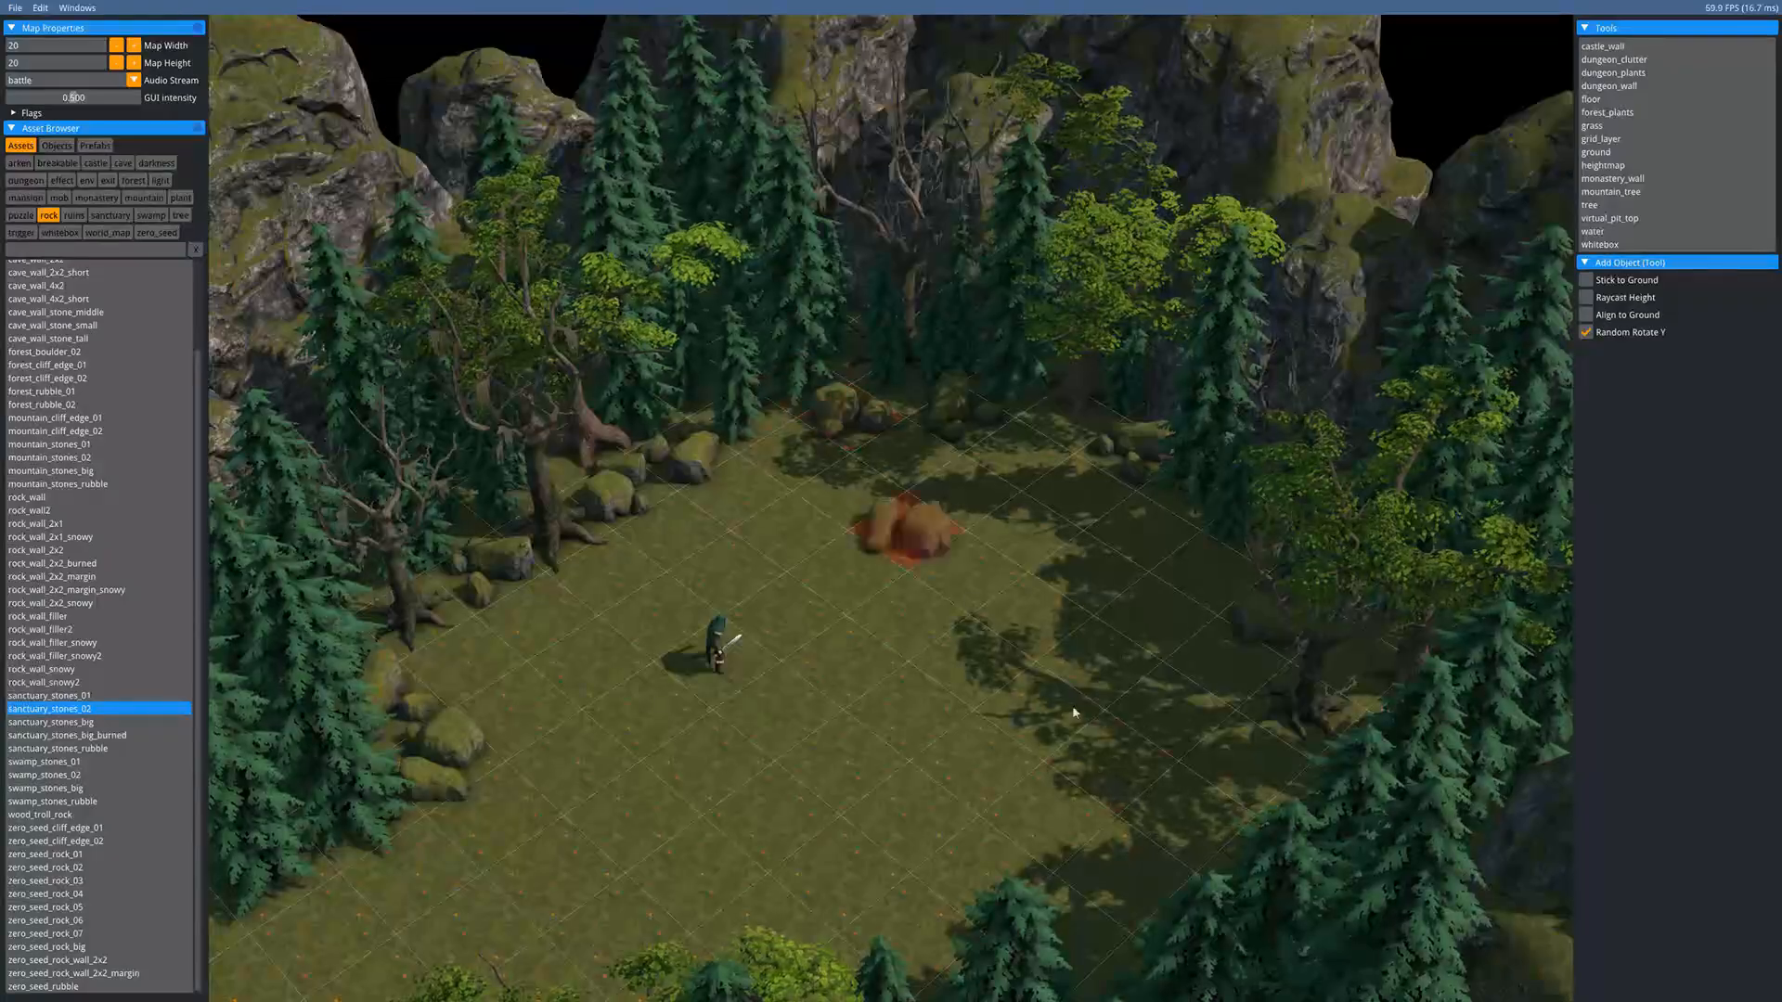
- Place a sanctuary_stones_big boulder at the clearing's back, rerolling its random rotation
{"action": "middle_click_drag", "start_coordinate": [1121, 825], "coordinate": [1170, 625]}
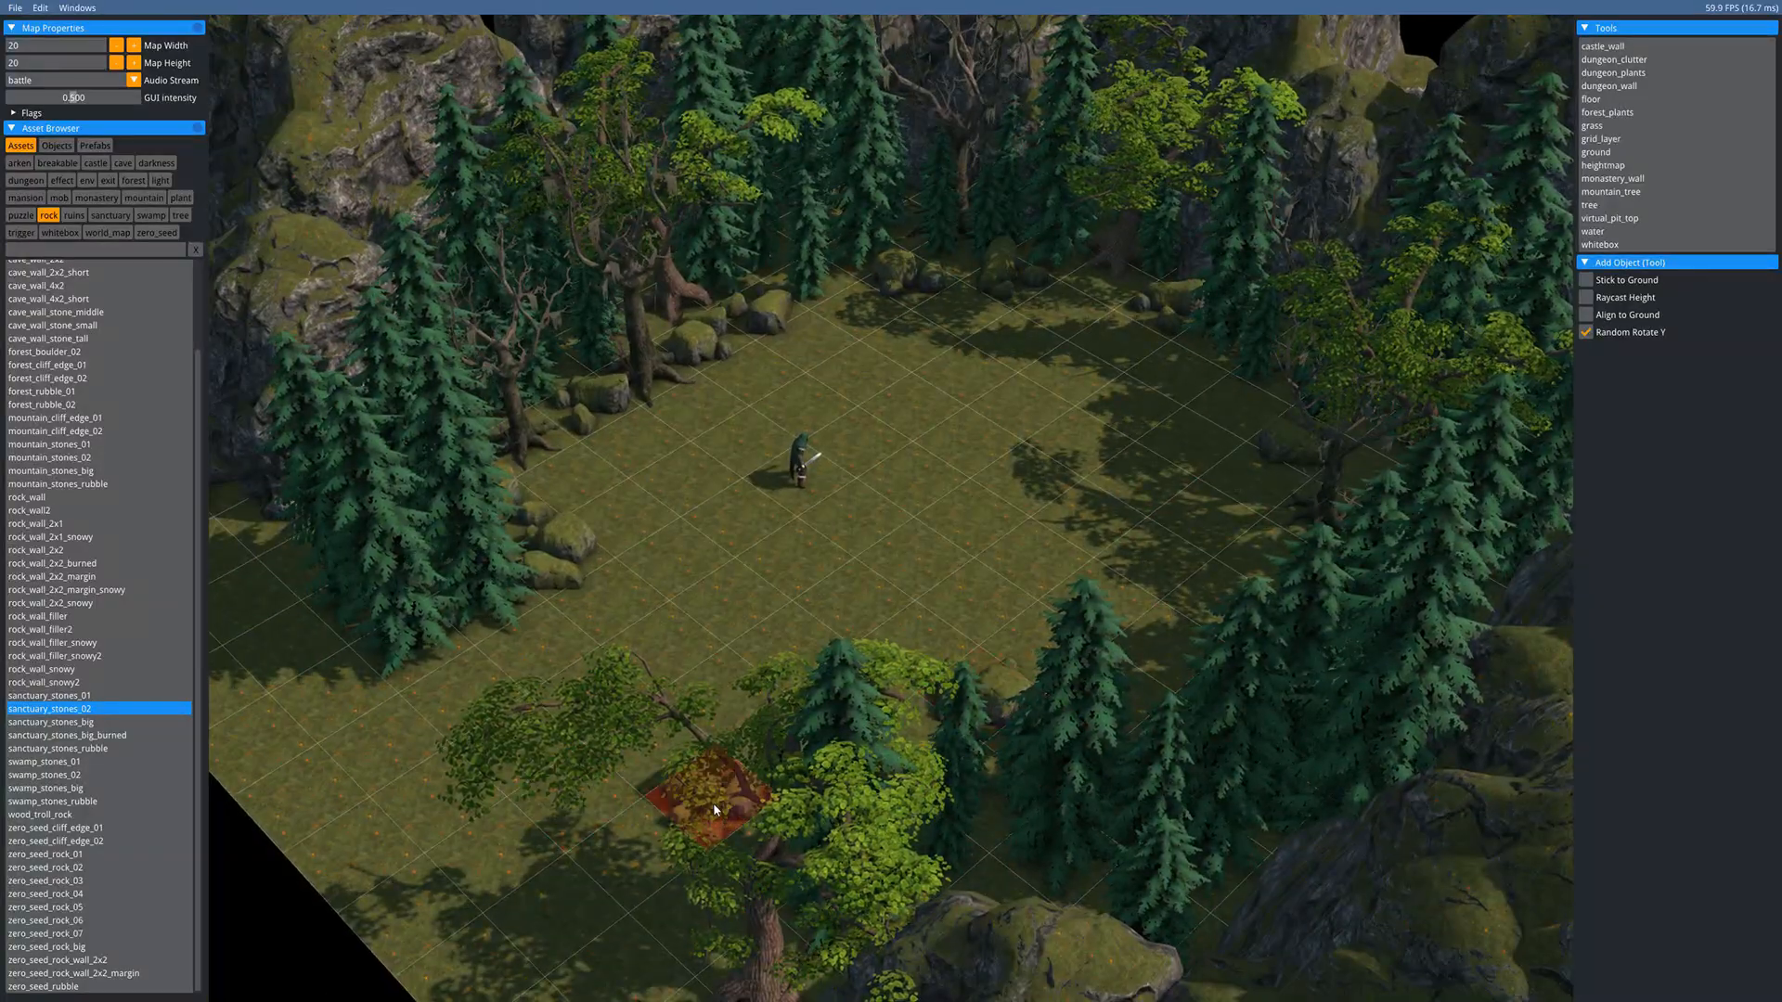
{"action": "left_click", "coordinate": [57, 723]}
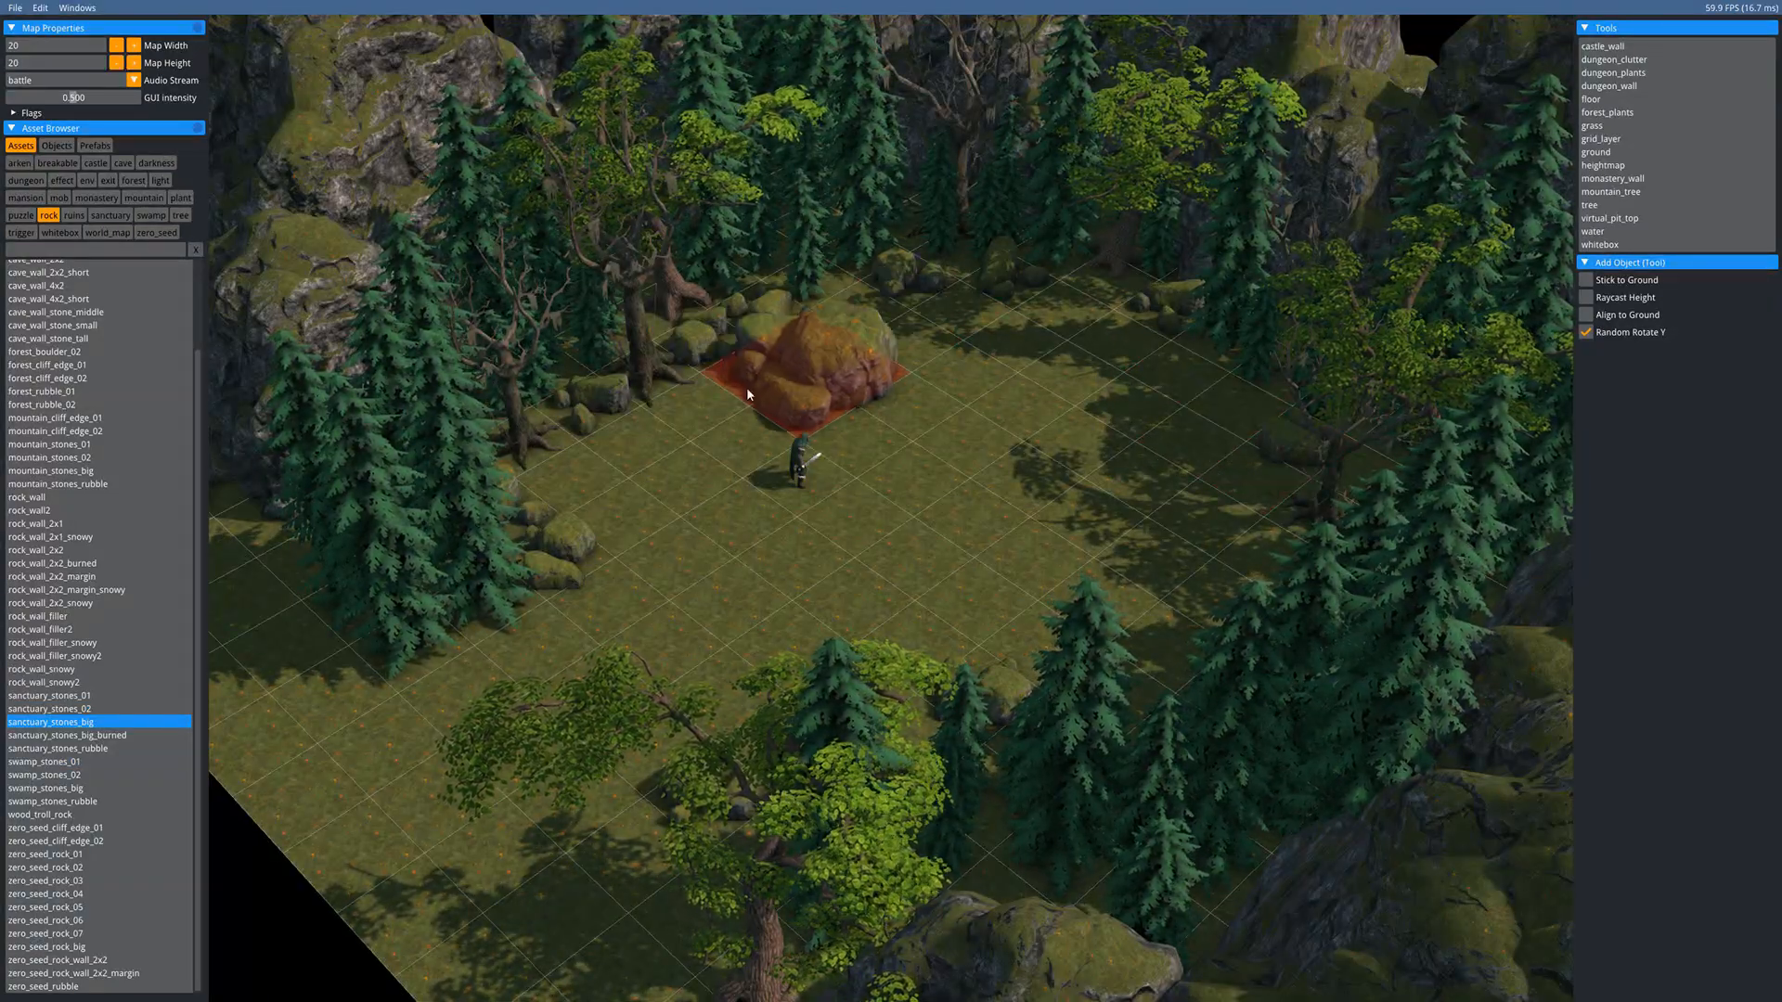
{"action": "scroll", "coordinate": [1062, 469], "scroll_direction": "up", "scroll_amount": 2}
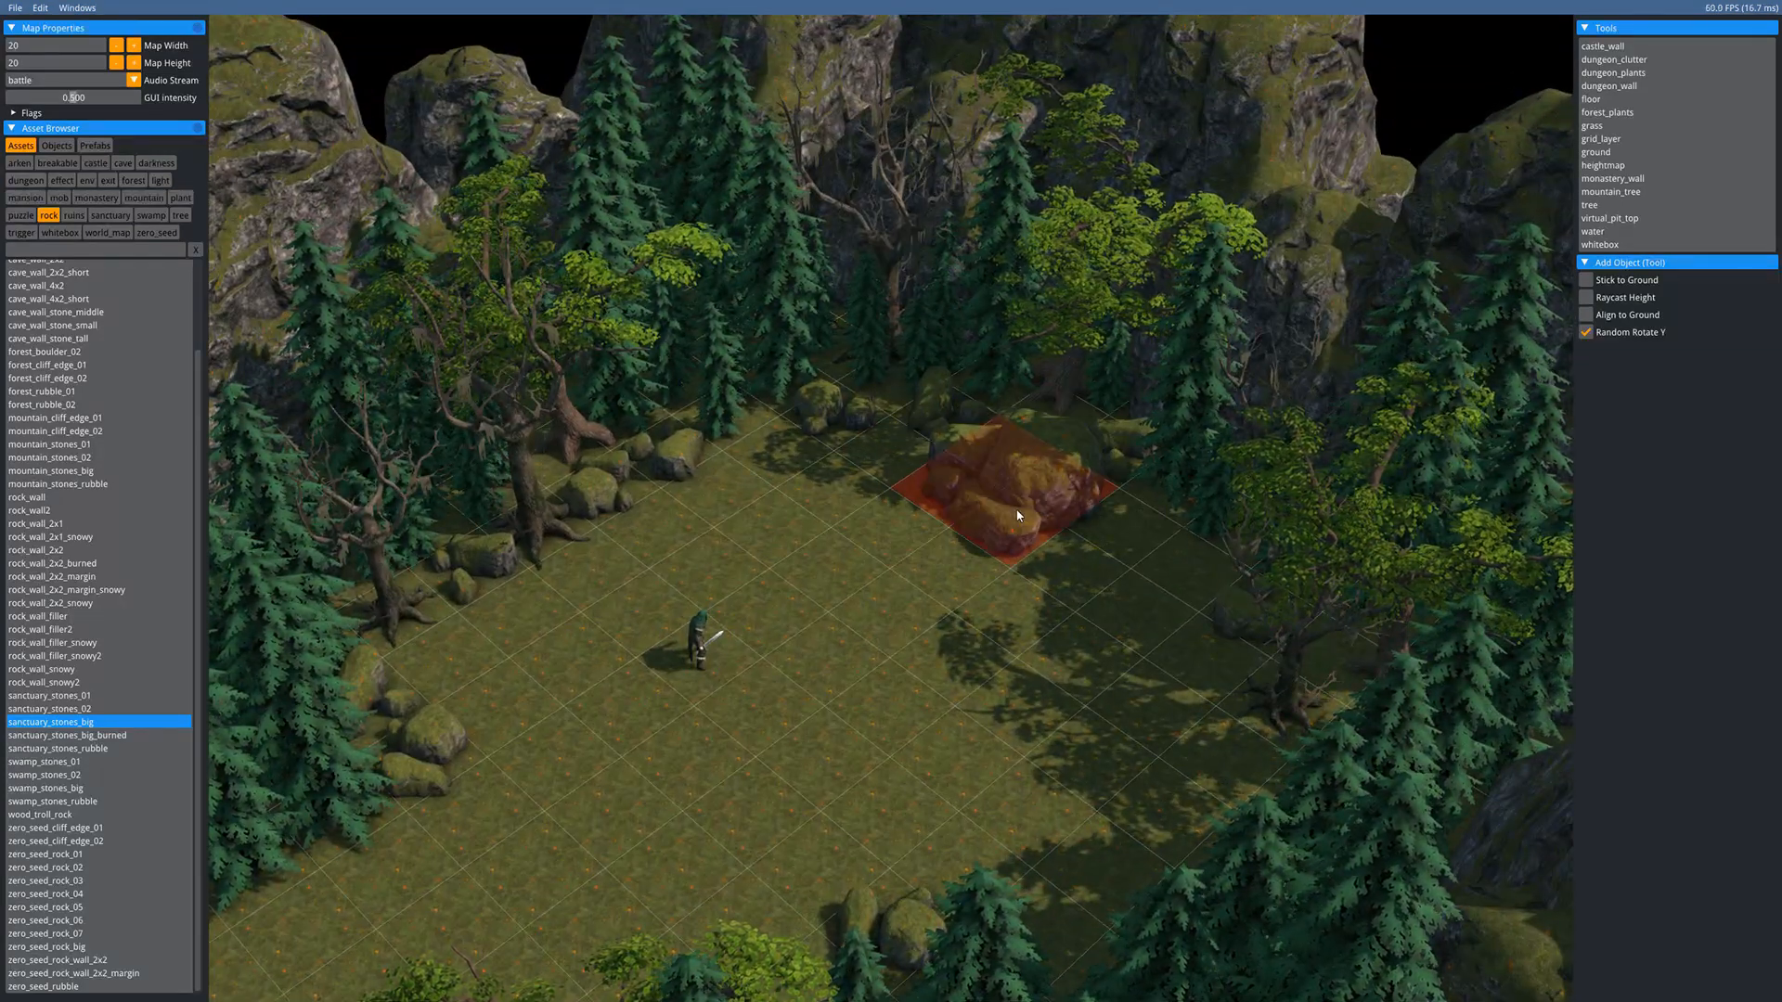
{"action": "scroll", "coordinate": [1018, 516], "scroll_direction": "down", "scroll_amount": 1}
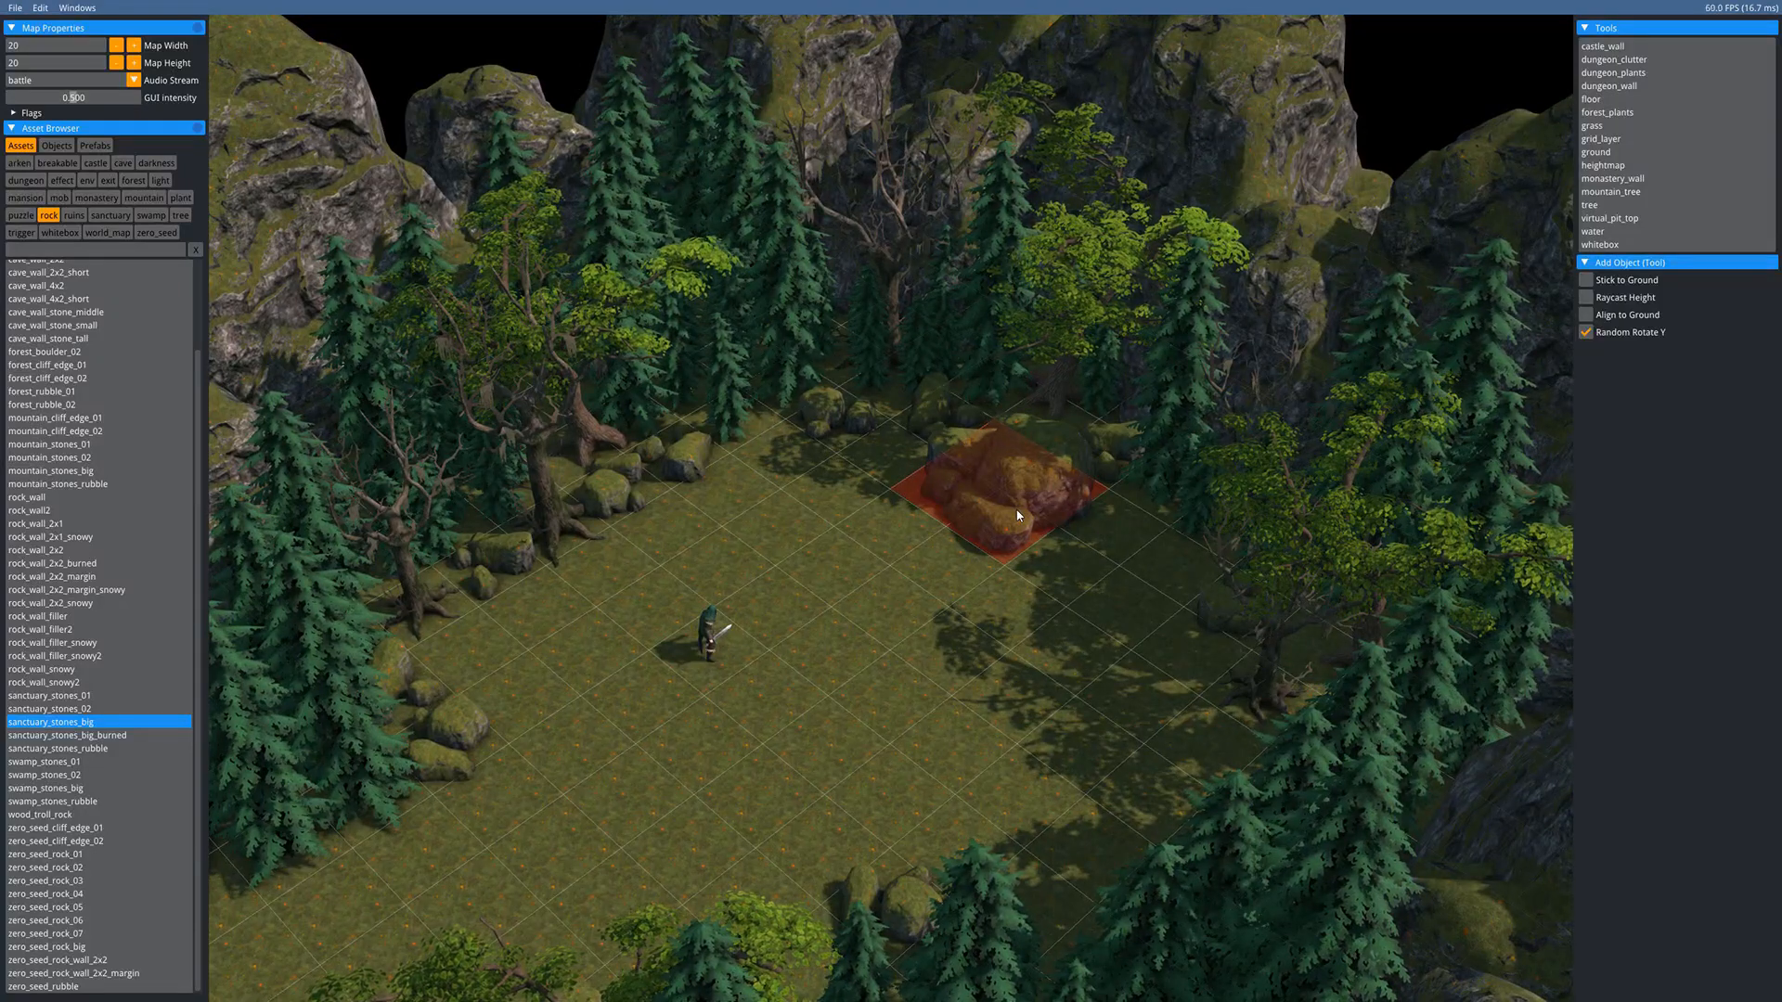
{"action": "left_click", "coordinate": [1017, 516]}
{"action": "key", "text": "r"}
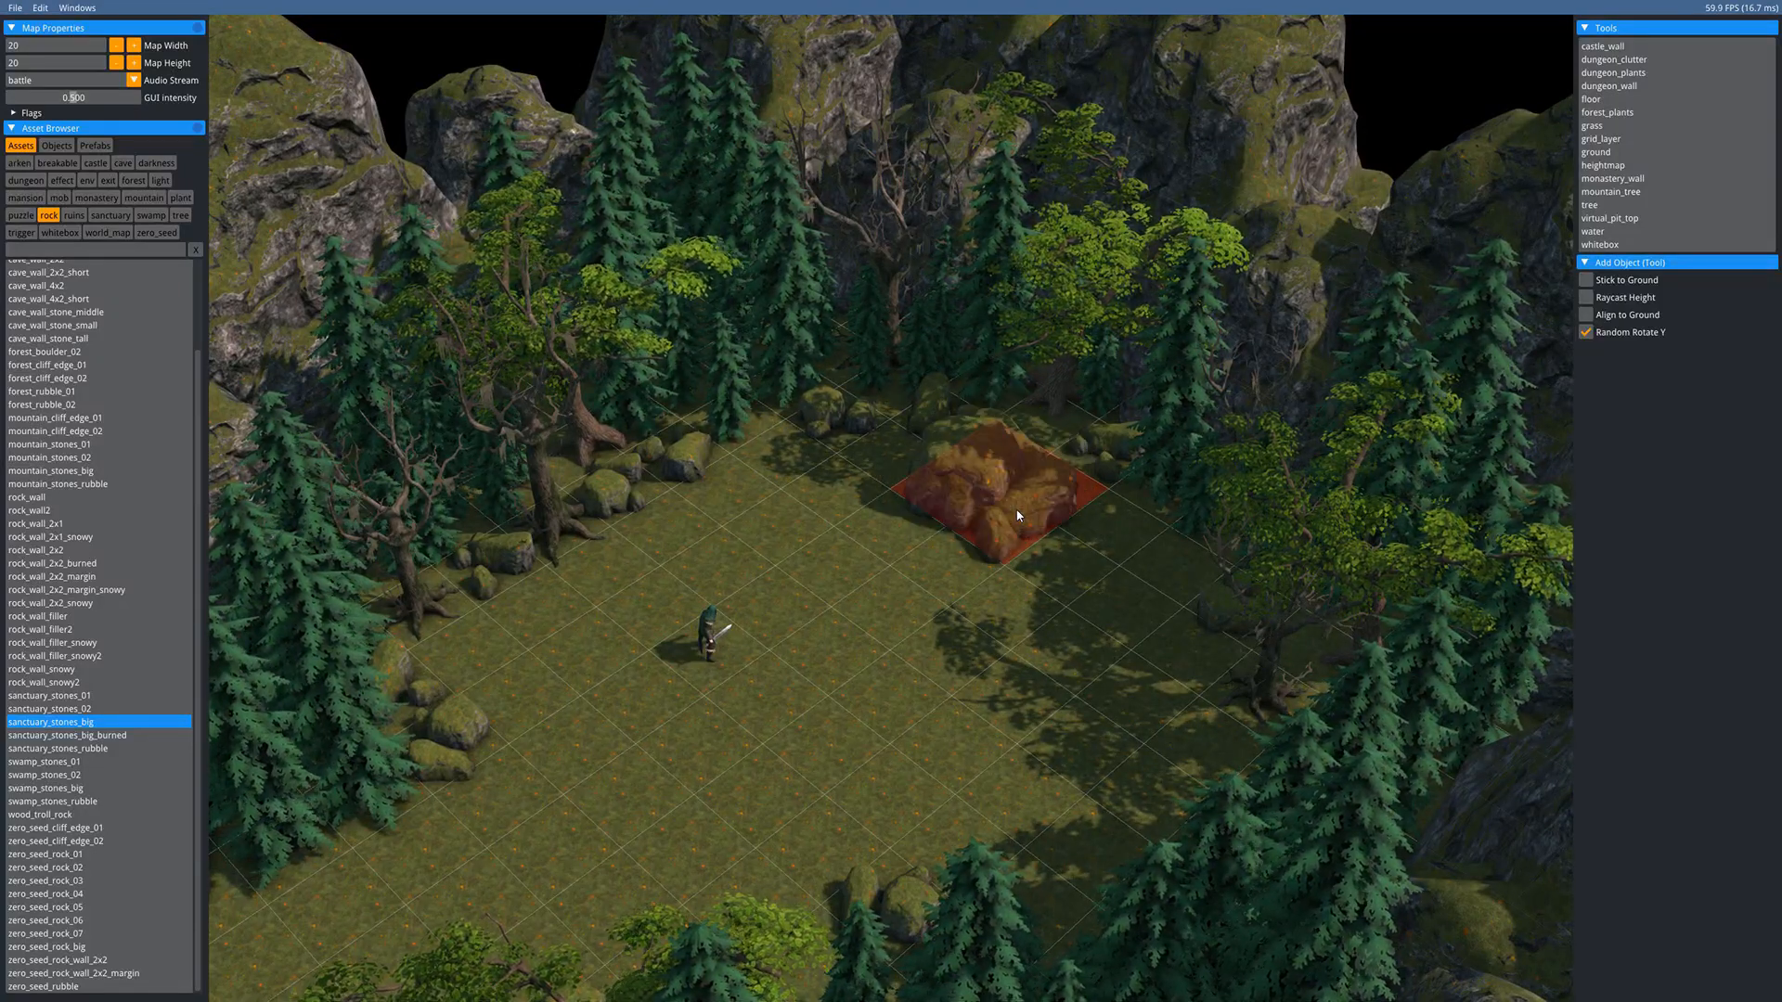
{"action": "key", "text": "r"}
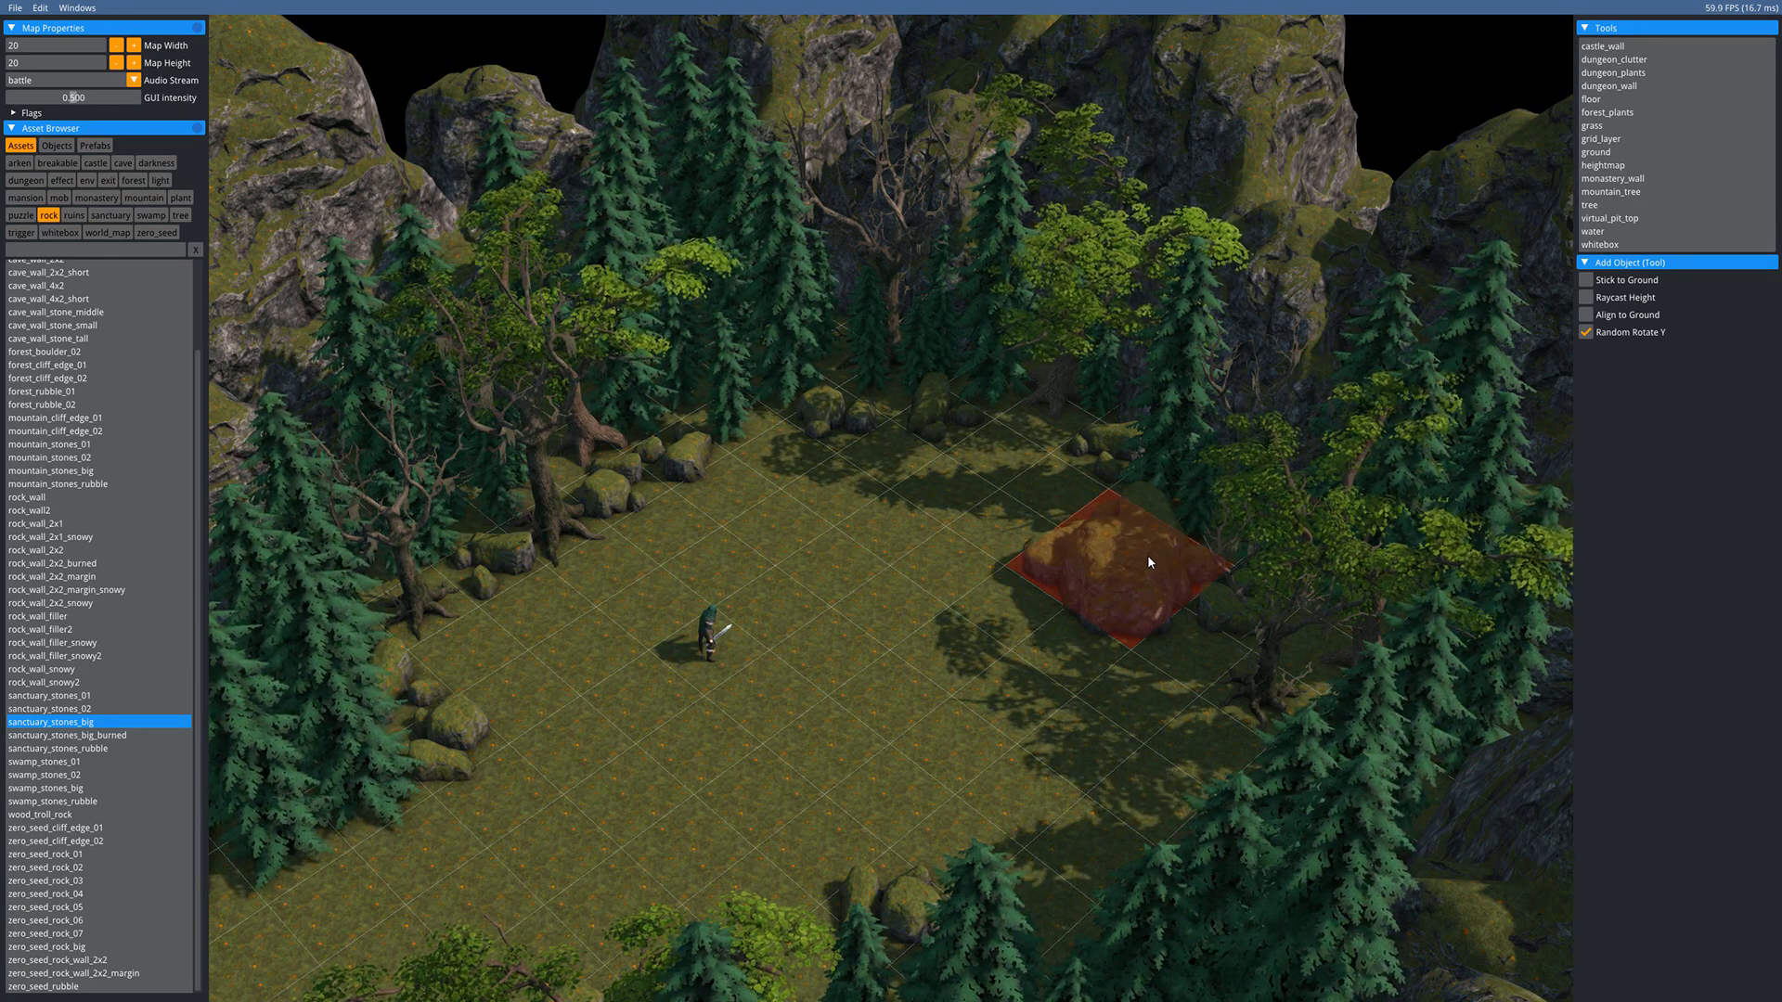
{"action": "key", "text": "r"}
{"action": "key", "text": "r"}
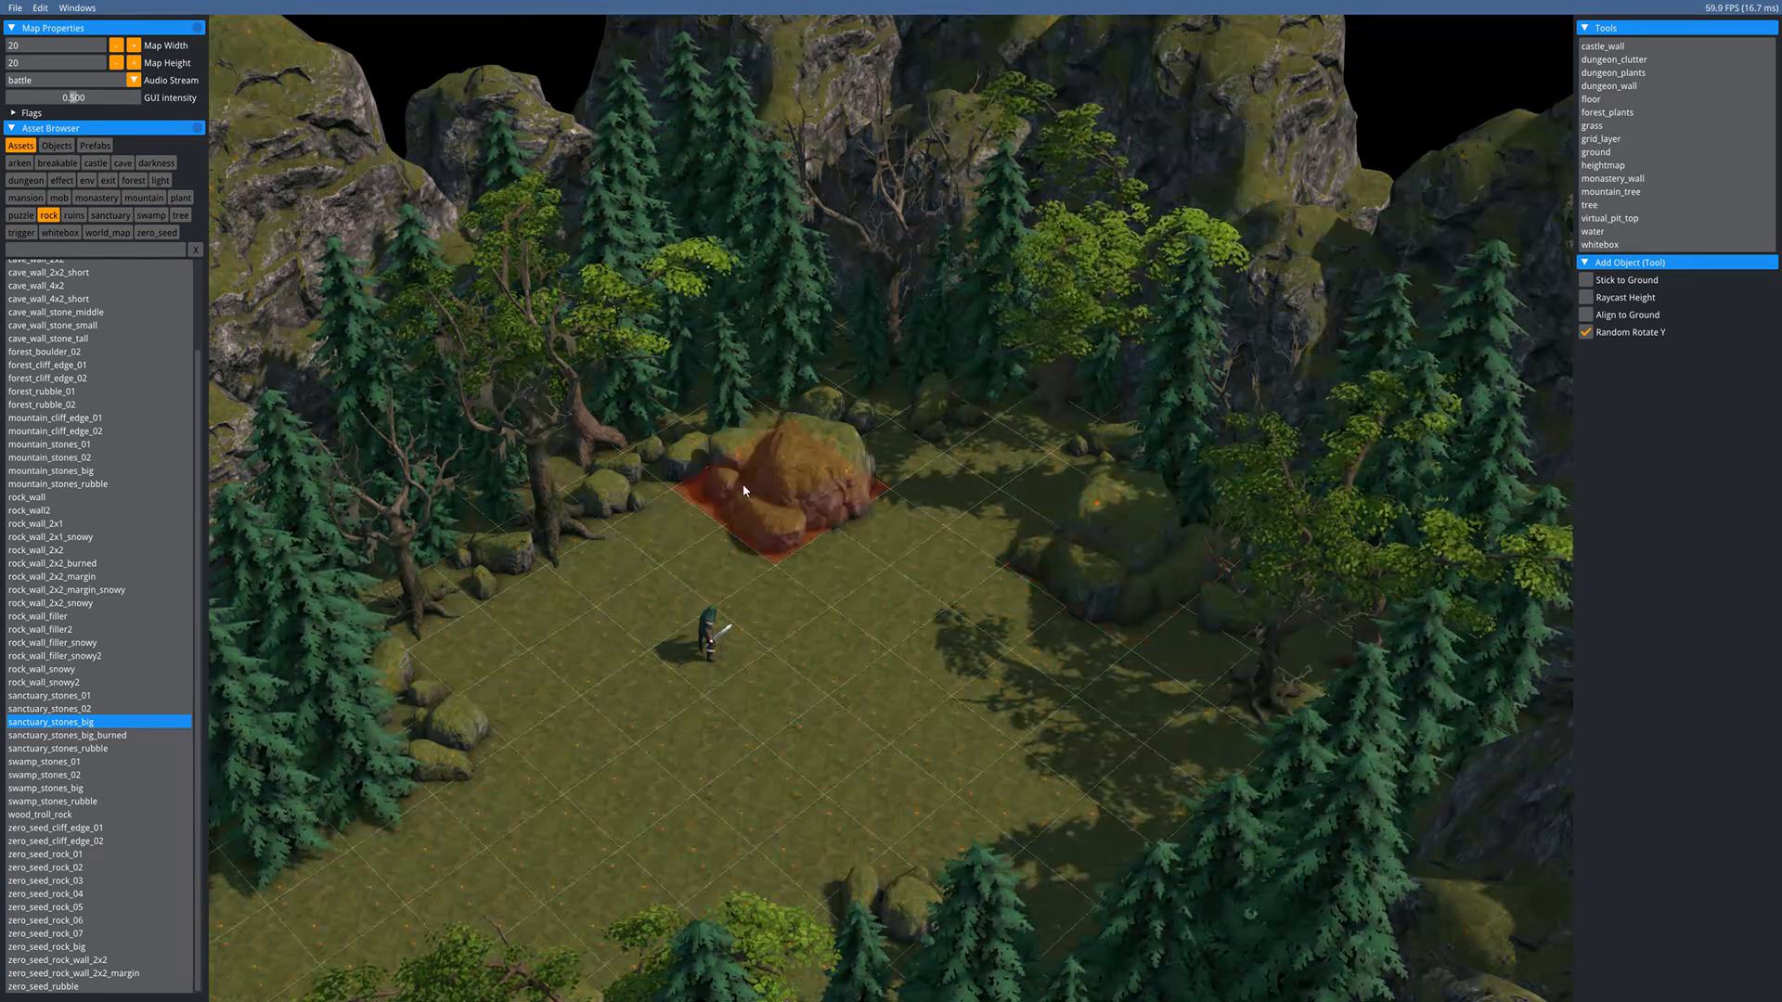
{"action": "key", "text": "Escape"}
{"action": "middle_click_drag", "start_coordinate": [888, 568], "coordinate": [978, 404]}
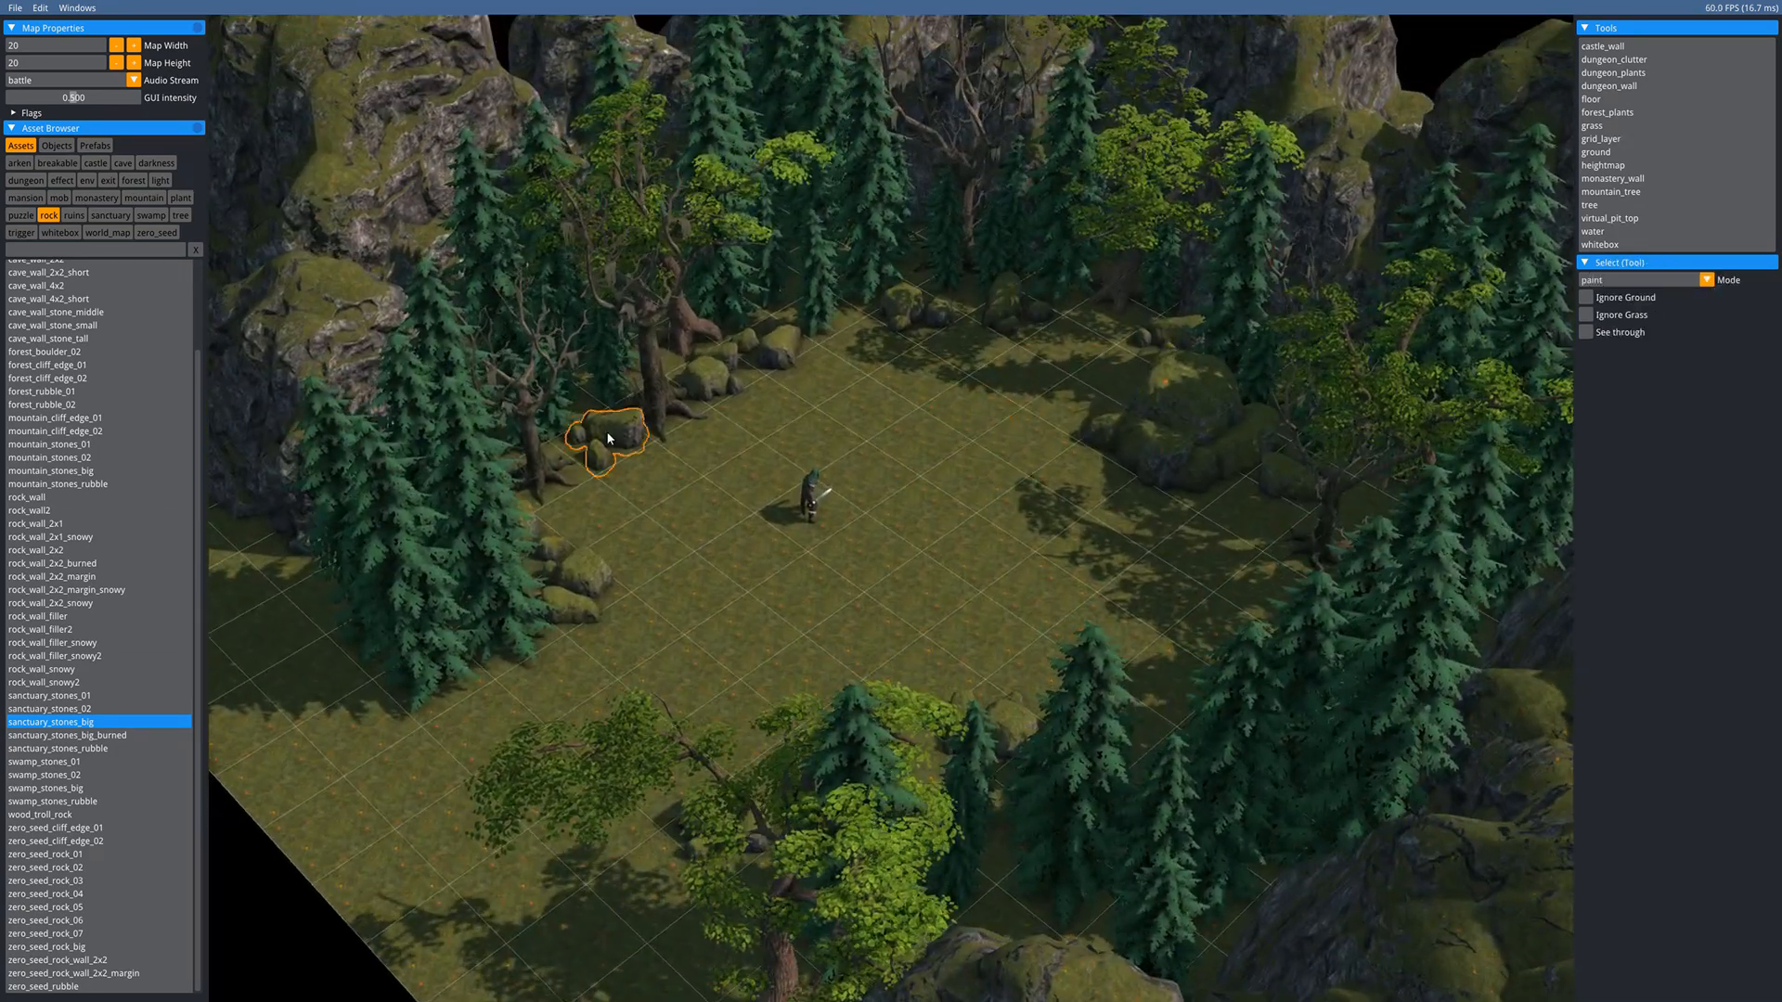
- Plant one orange forest_birch and two red forest_birch2 trees around the clearing's back edges
{"action": "left_click", "coordinate": [181, 216]}
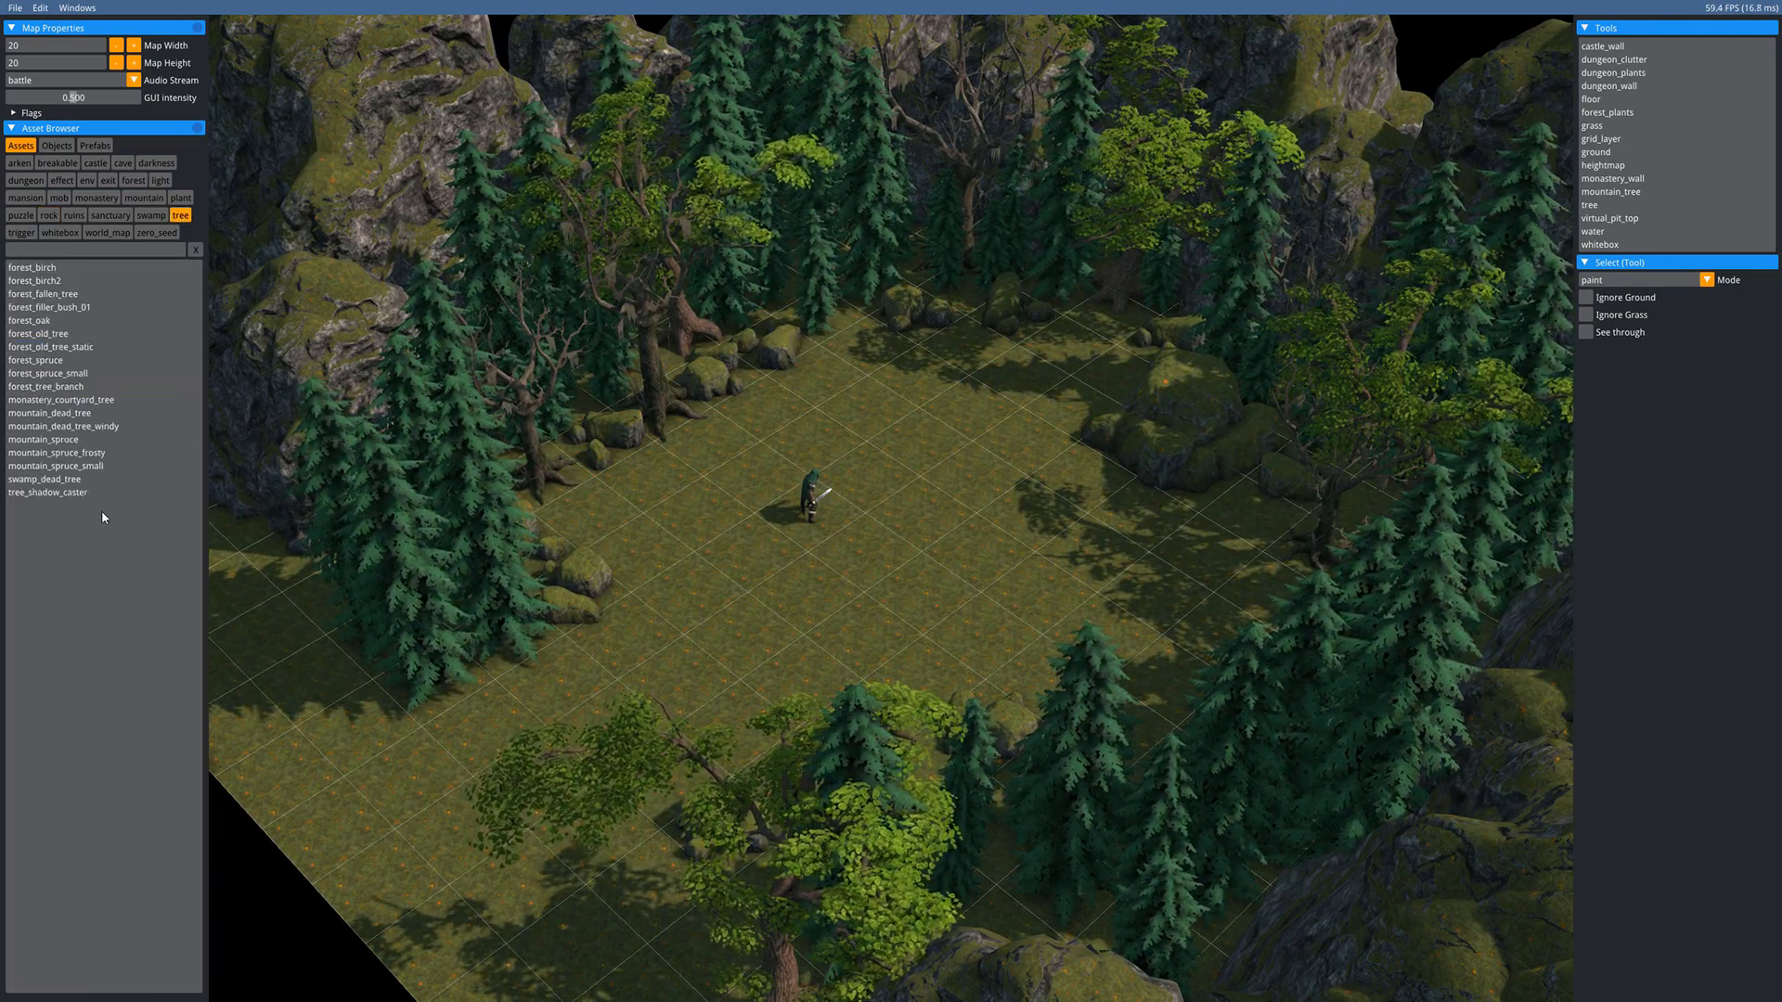
{"action": "left_click", "coordinate": [32, 268]}
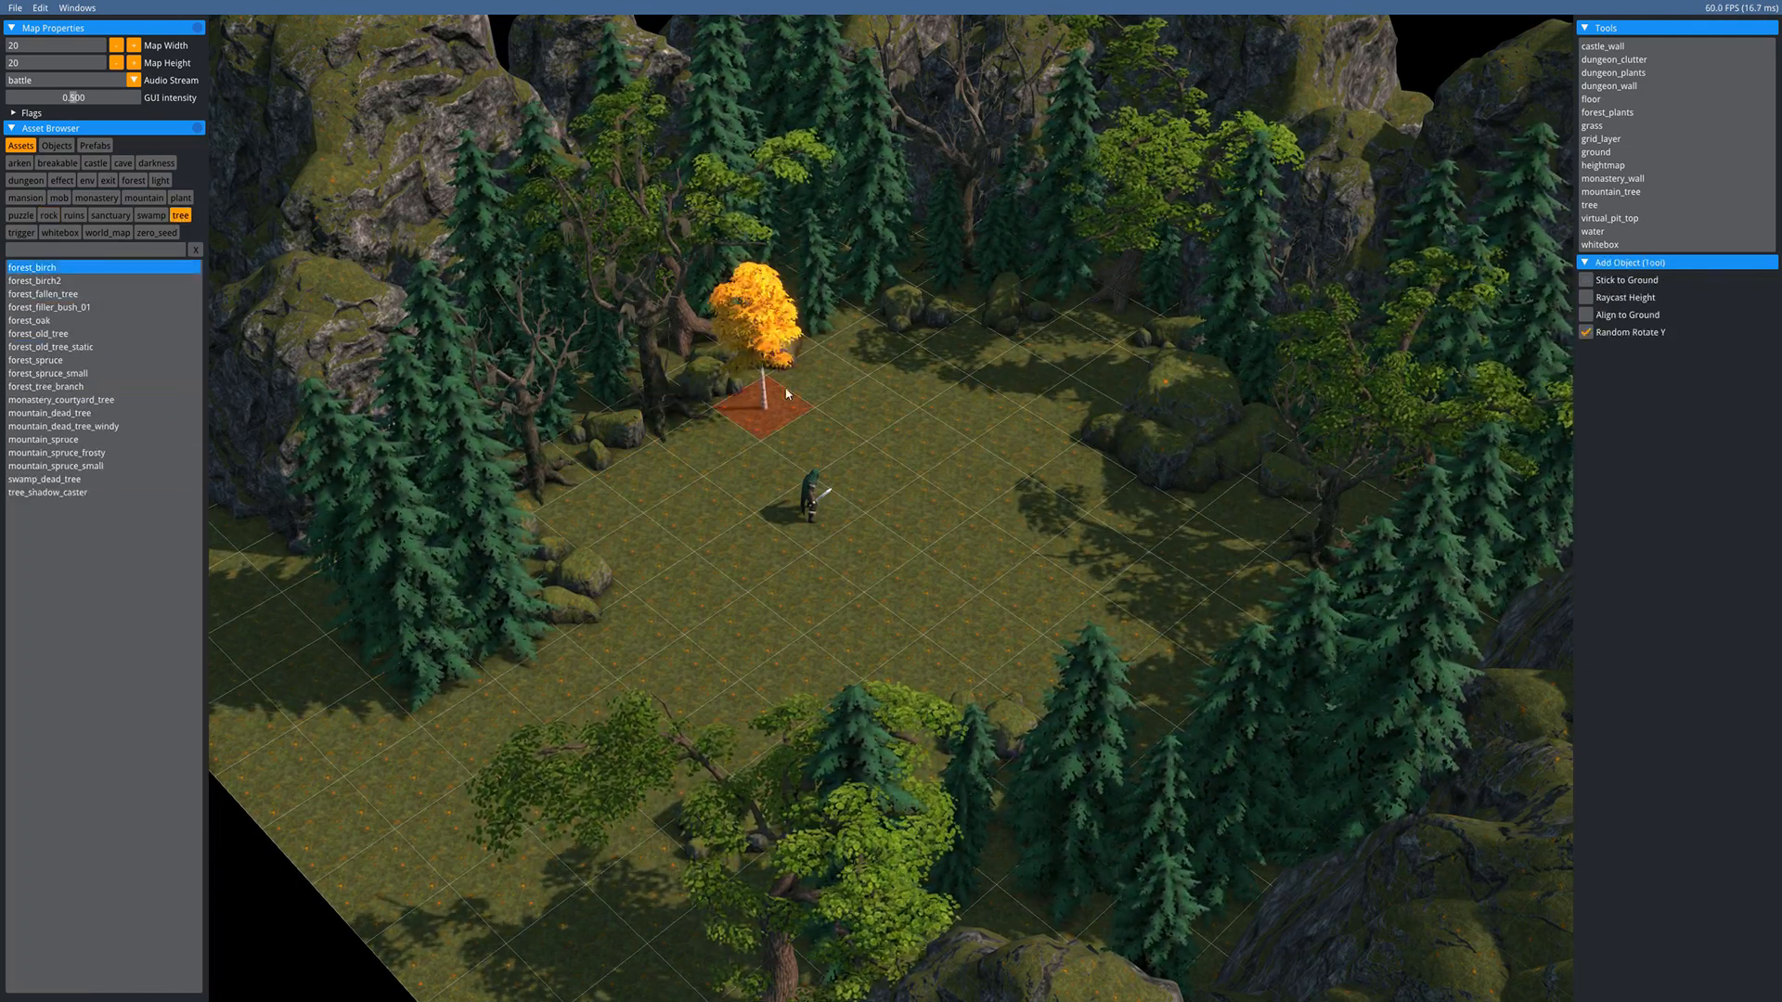
{"action": "left_click", "coordinate": [1158, 374]}
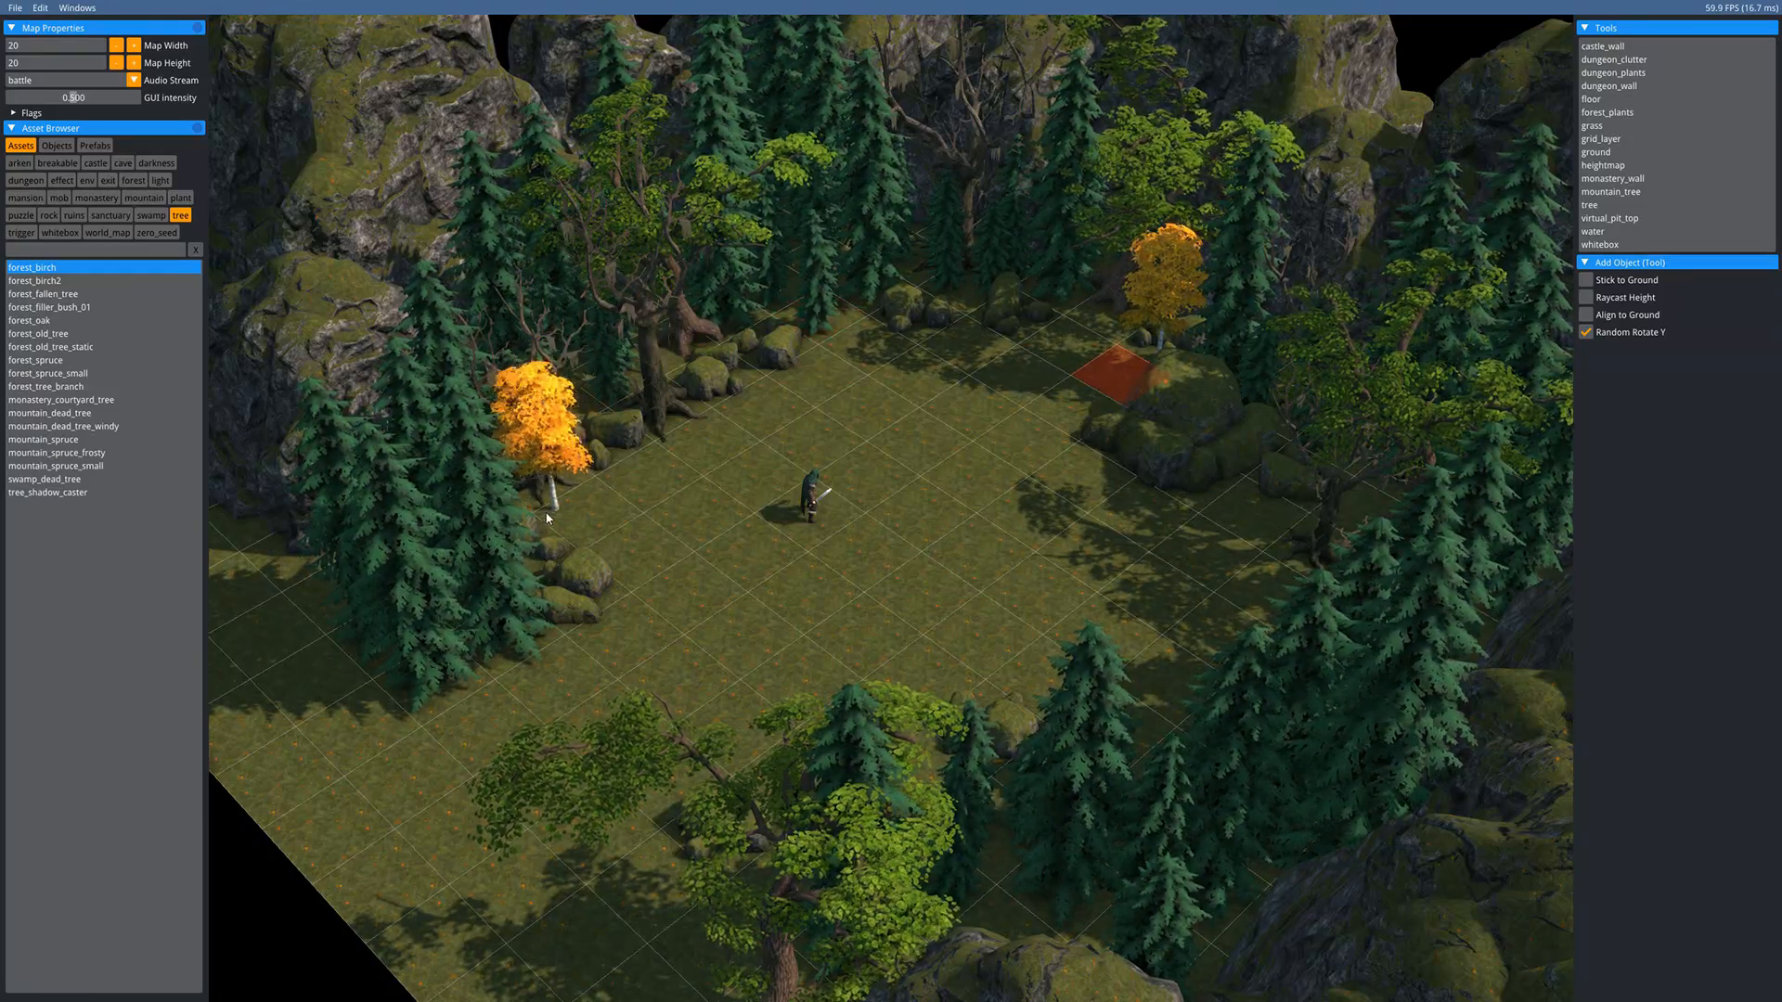
{"action": "left_click", "coordinate": [38, 280]}
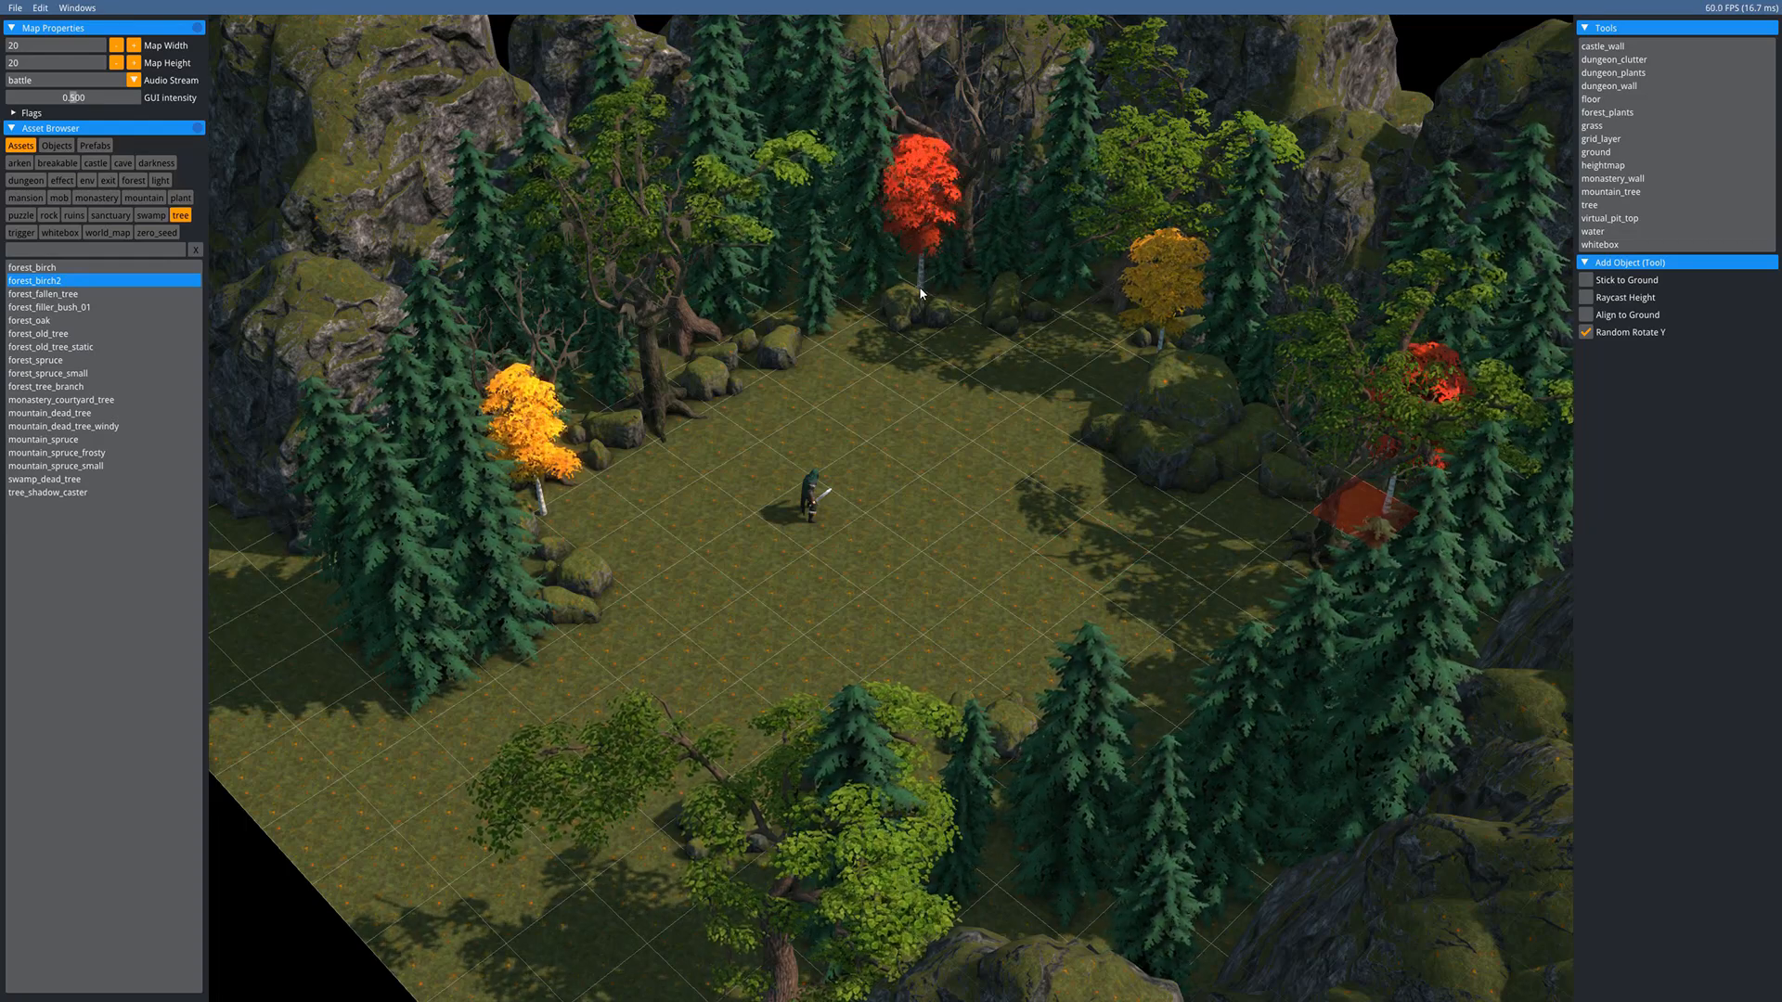
{"action": "left_click", "coordinate": [917, 280]}
{"action": "left_click", "coordinate": [789, 312]}
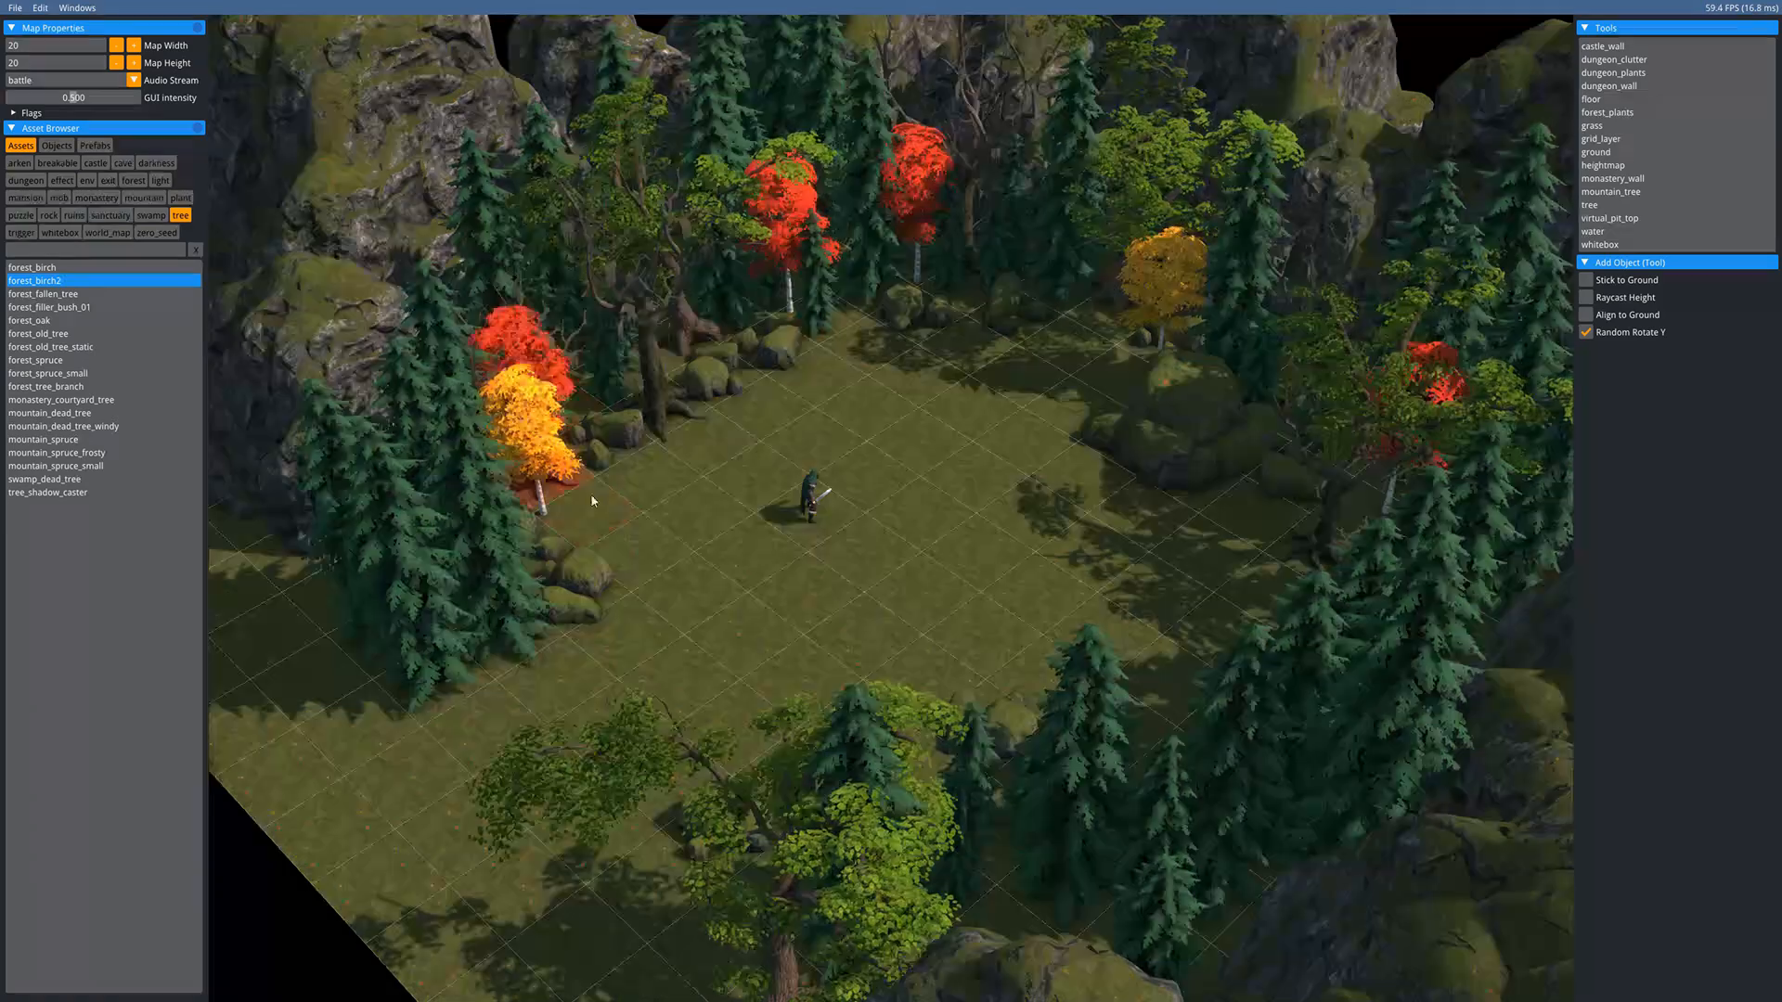
{"action": "key", "text": "Escape"}
{"action": "scroll", "coordinate": [824, 440], "scroll_direction": "up", "scroll_amount": 2}
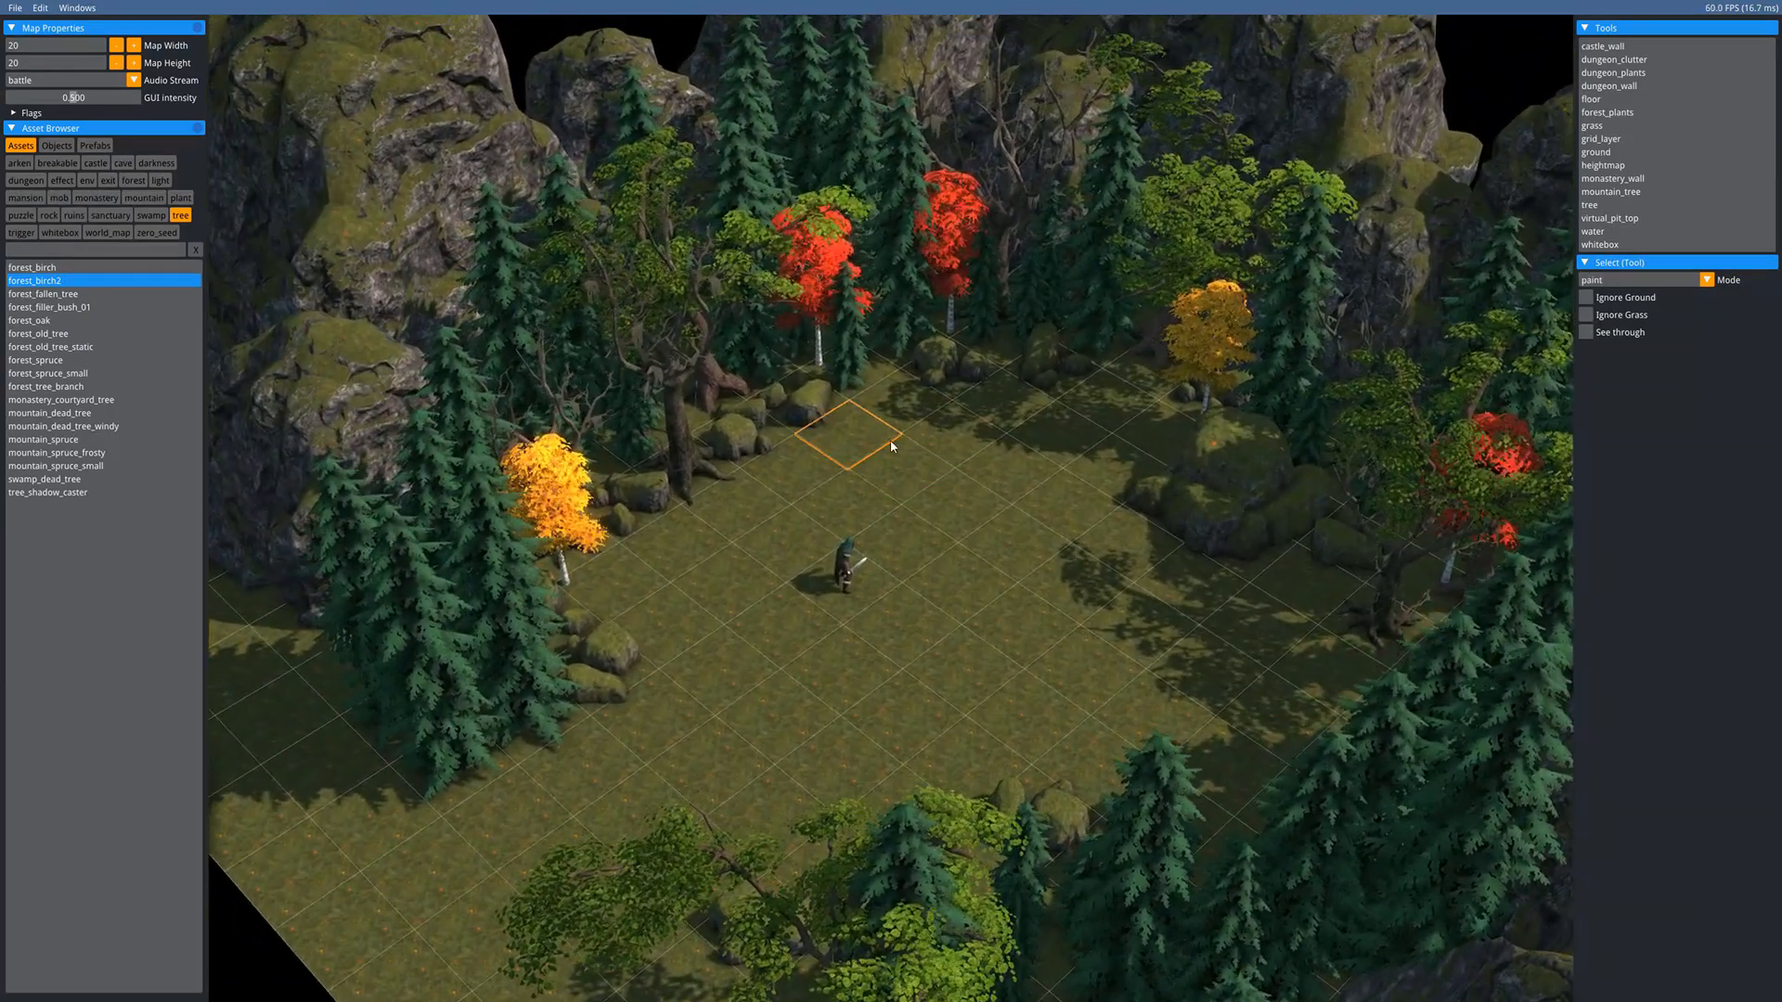
{"action": "middle_click_drag", "start_coordinate": [903, 582], "coordinate": [875, 550]}
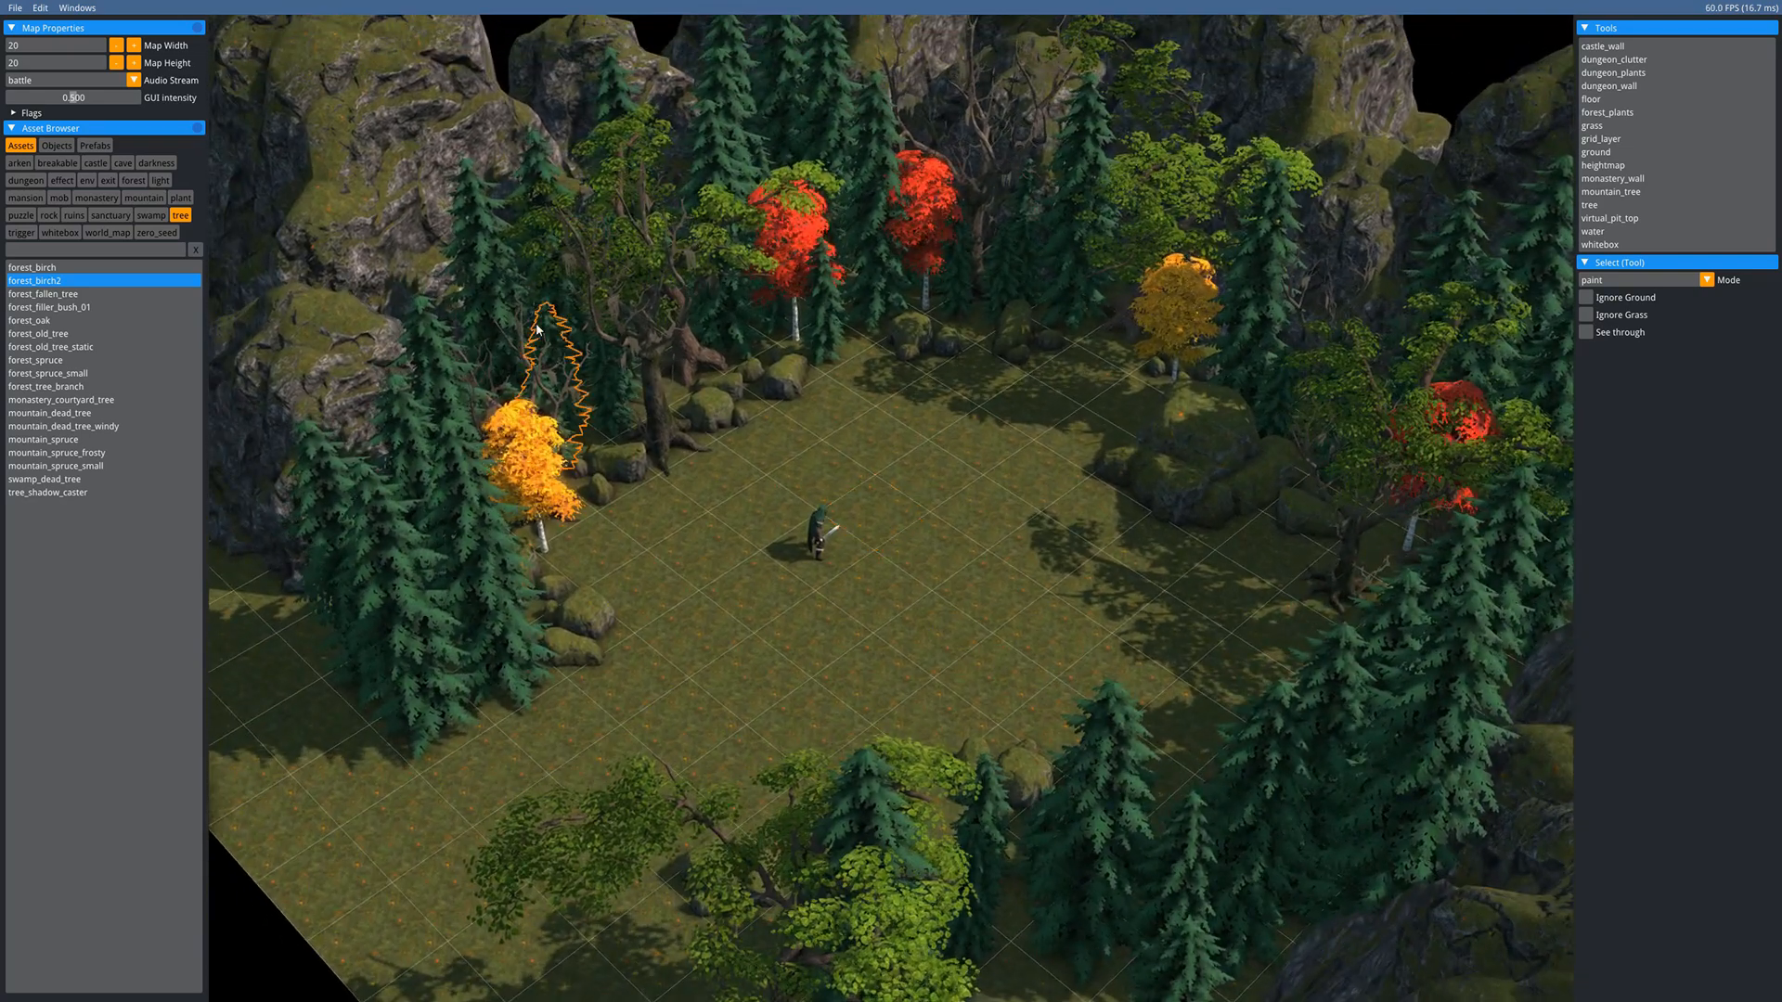
{"action": "left_click", "coordinate": [58, 251]}
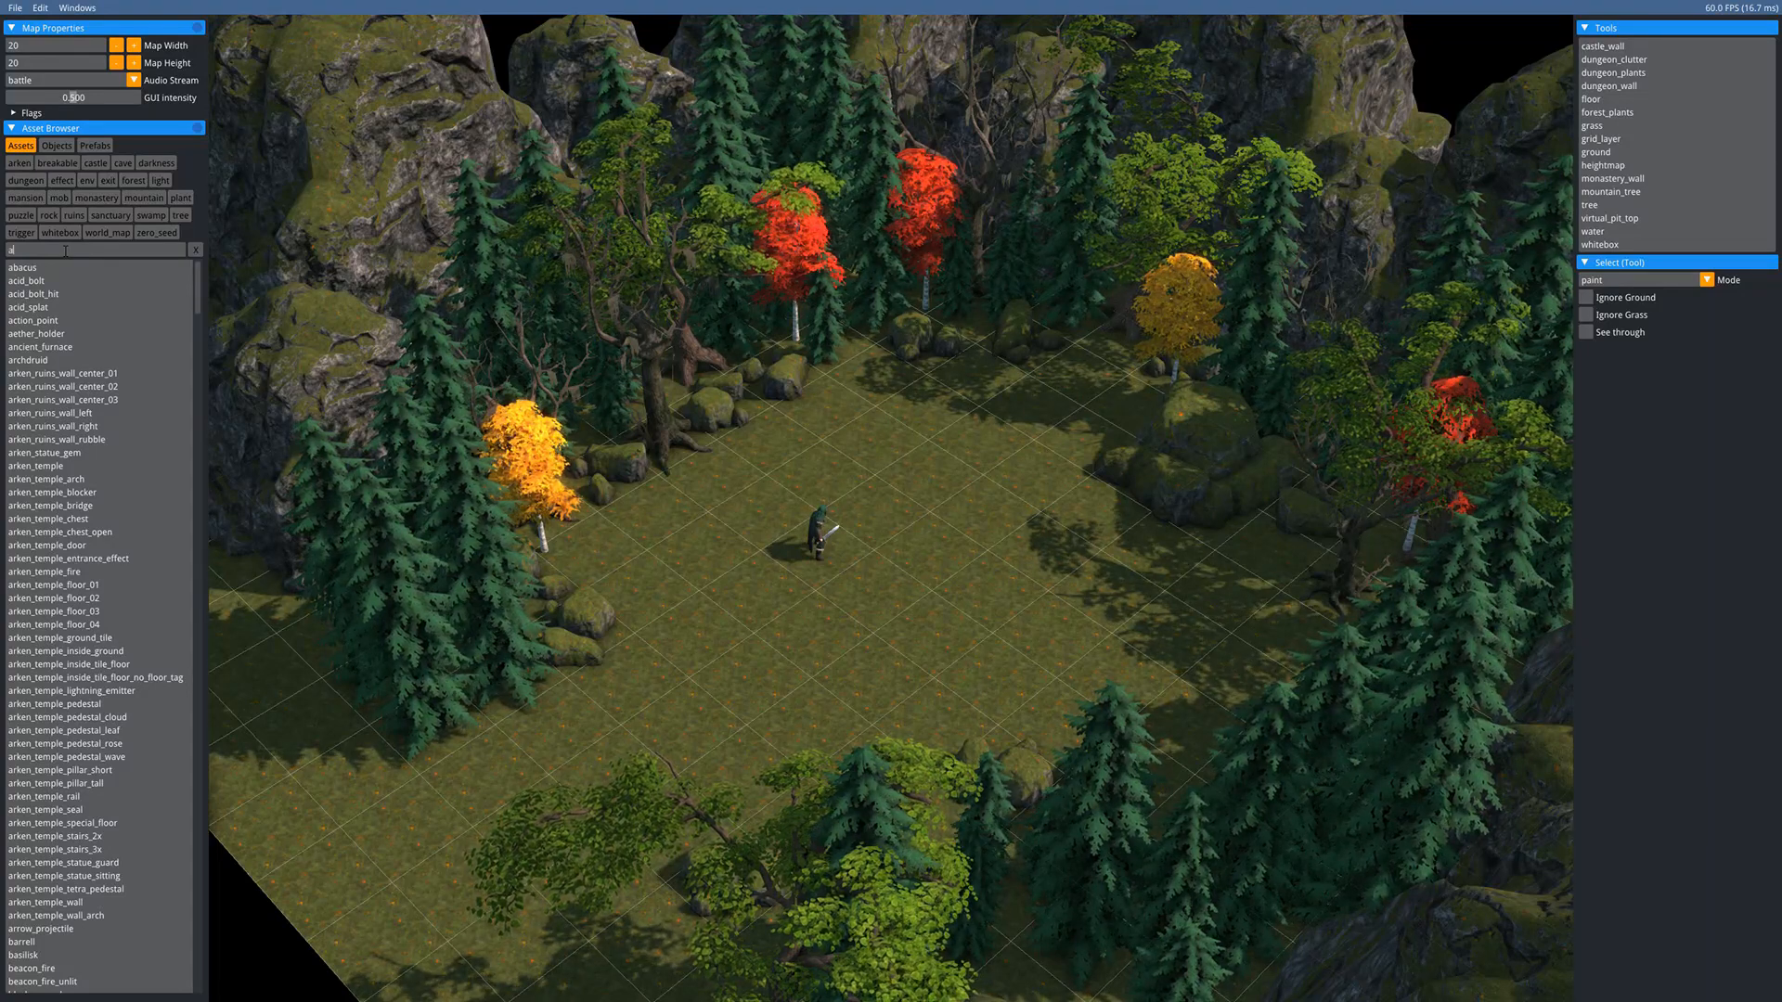
- Search for 'arch' and place a forest_arch at the clearing's lower-left edge
{"action": "type", "text": "arch"}
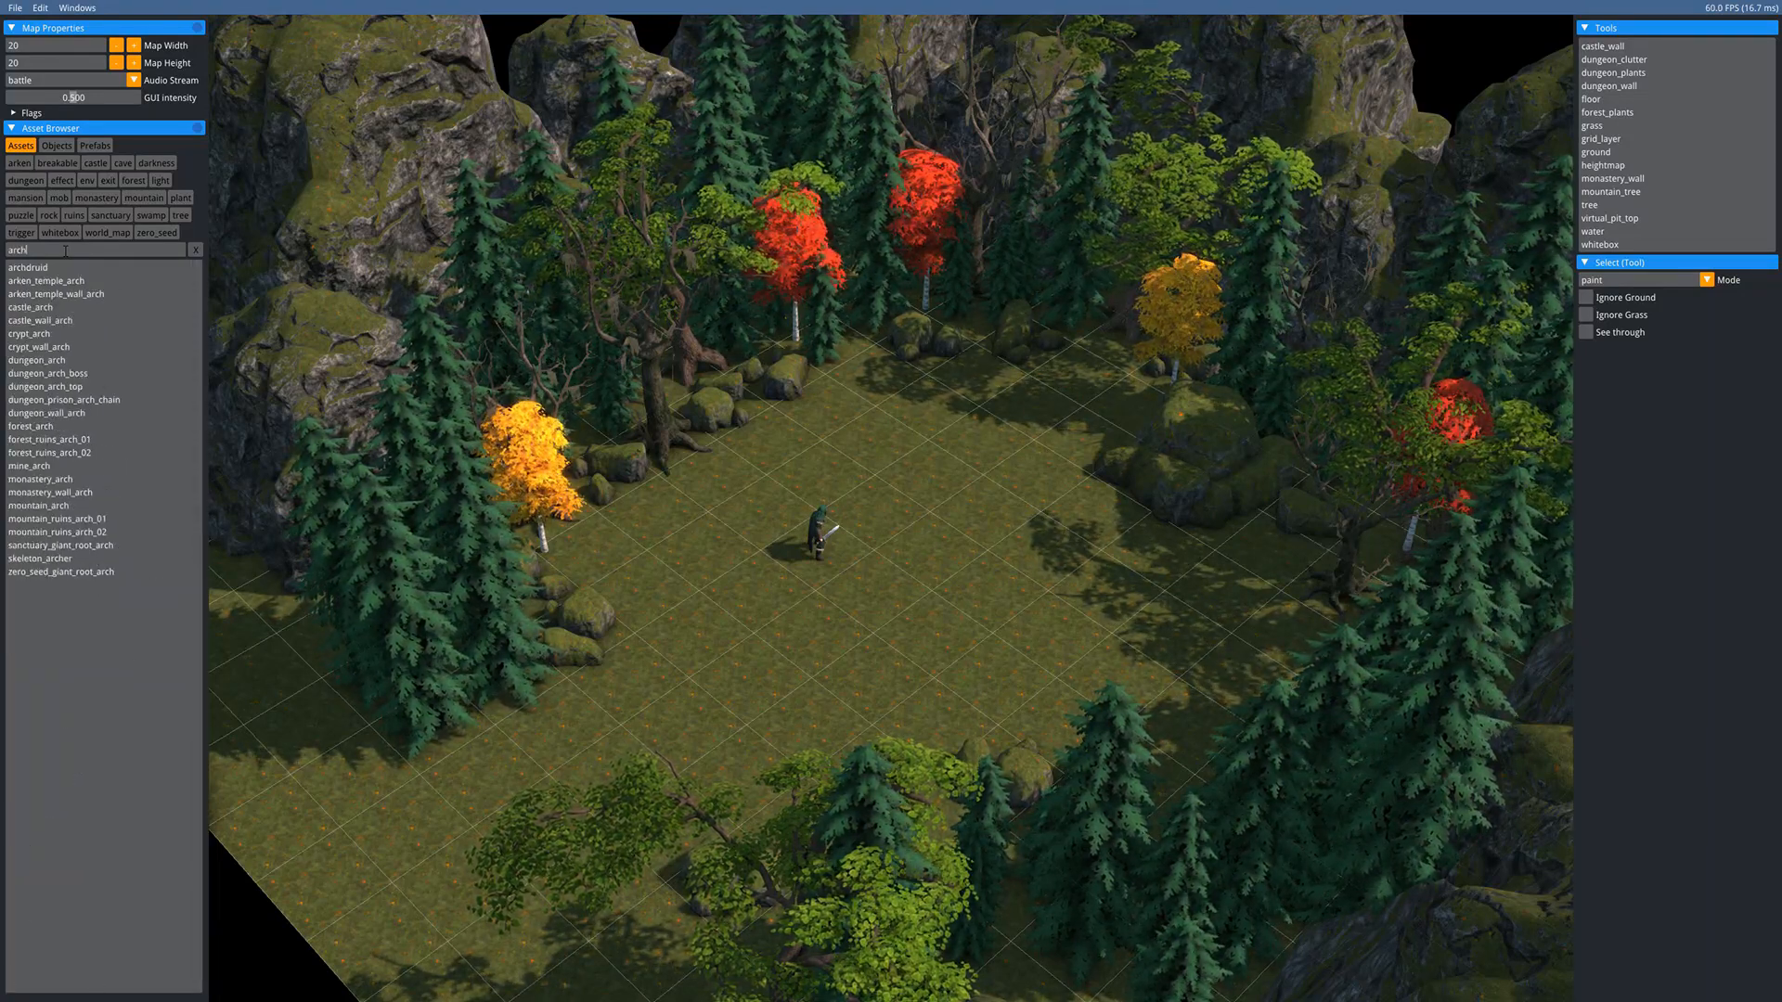
{"action": "left_click", "coordinate": [33, 426]}
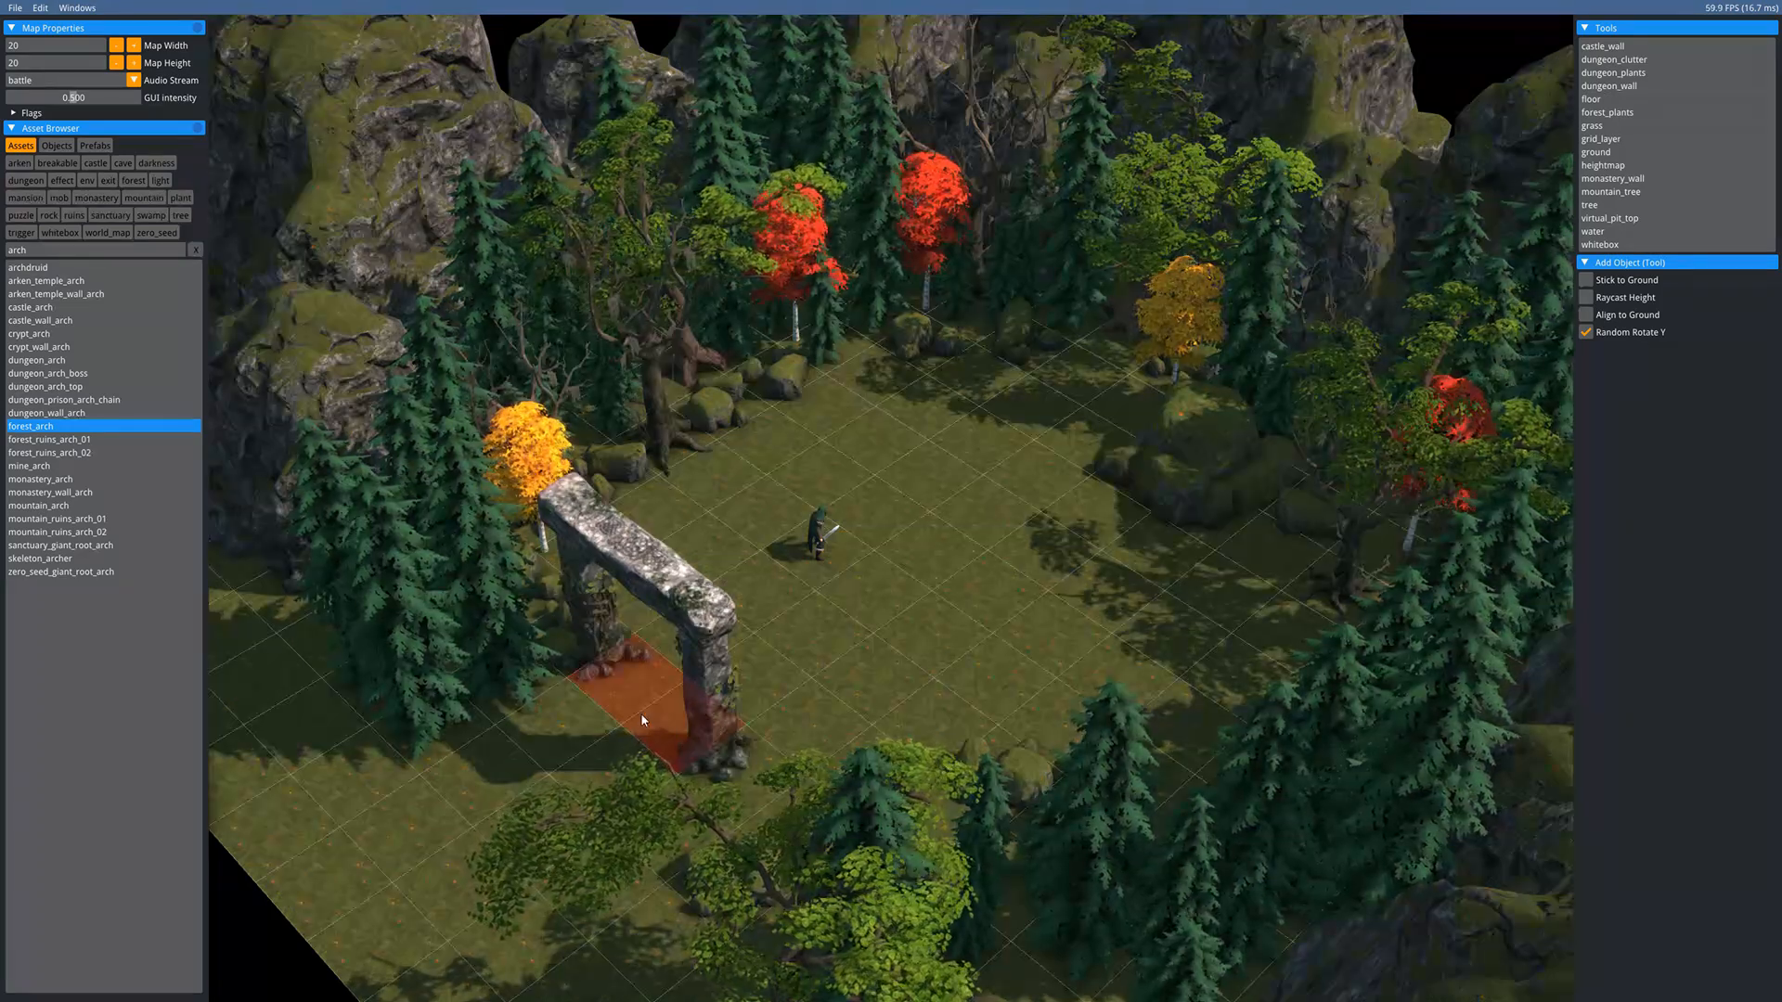
{"action": "left_click", "coordinate": [580, 771]}
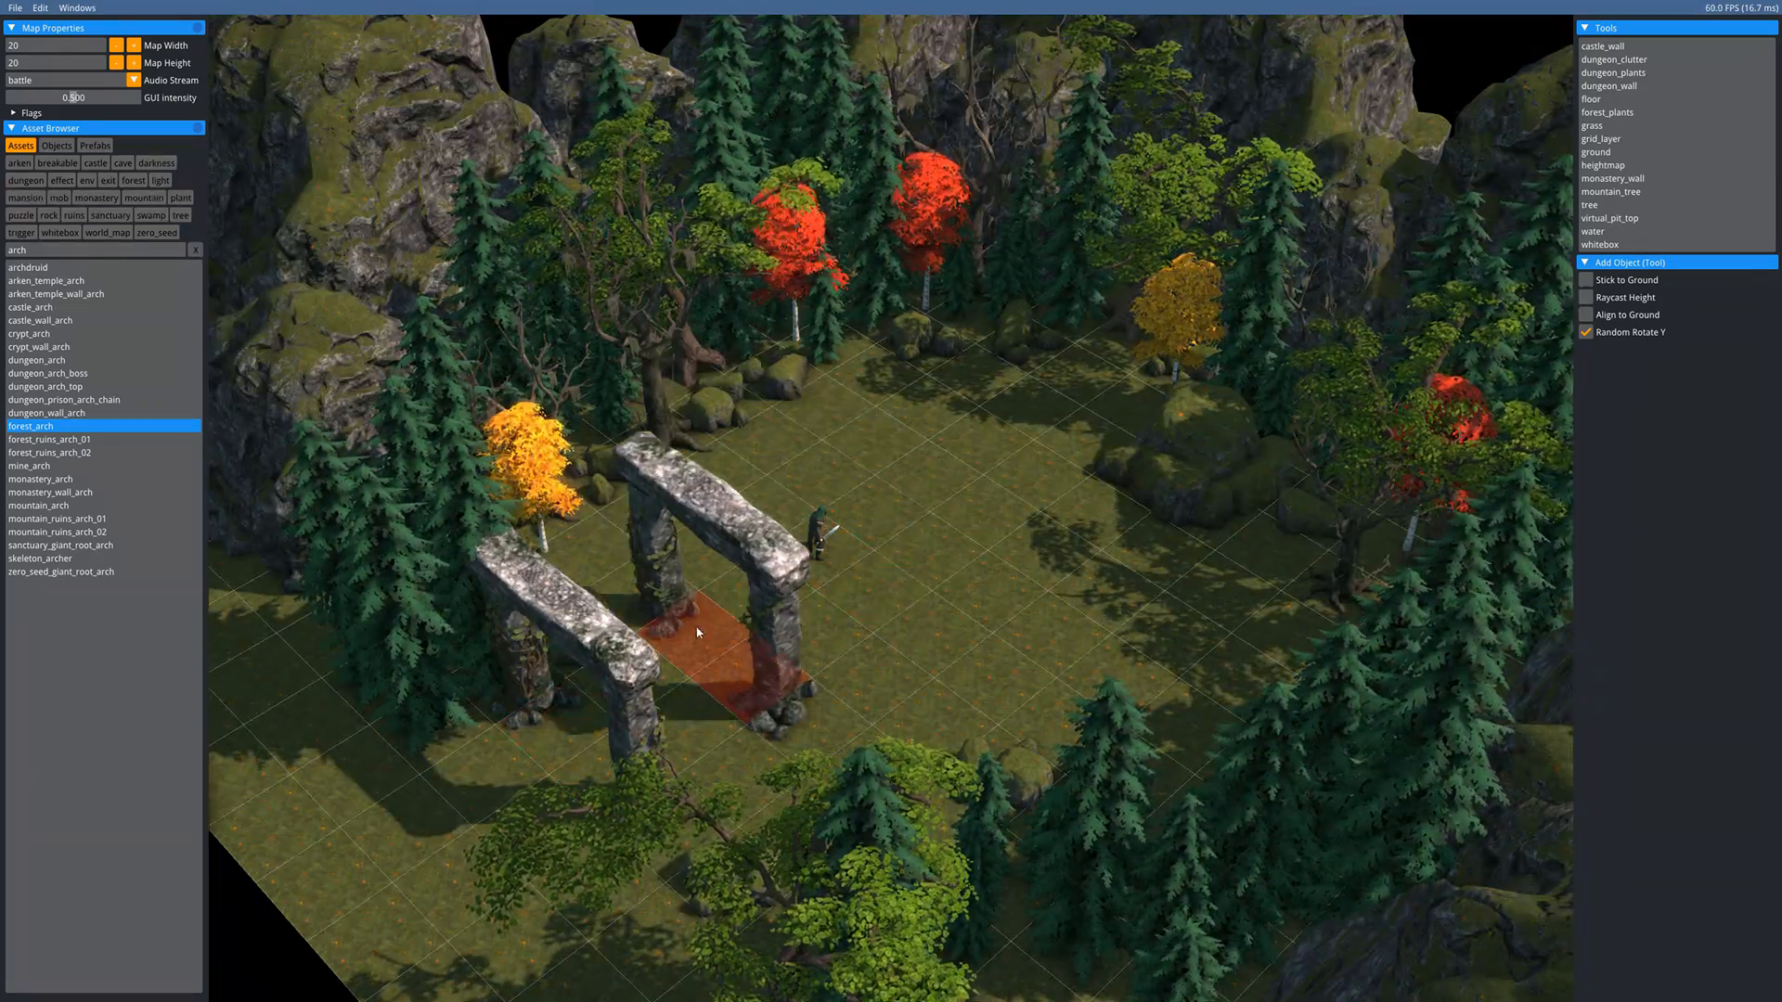
- Duplicate the spruce beside the arch six times, stepping each copy along the grid
{"action": "key", "text": "Escape"}
{"action": "middle_click_drag", "start_coordinate": [982, 672], "coordinate": [1166, 529]}
{"action": "left_click", "coordinate": [629, 608]}
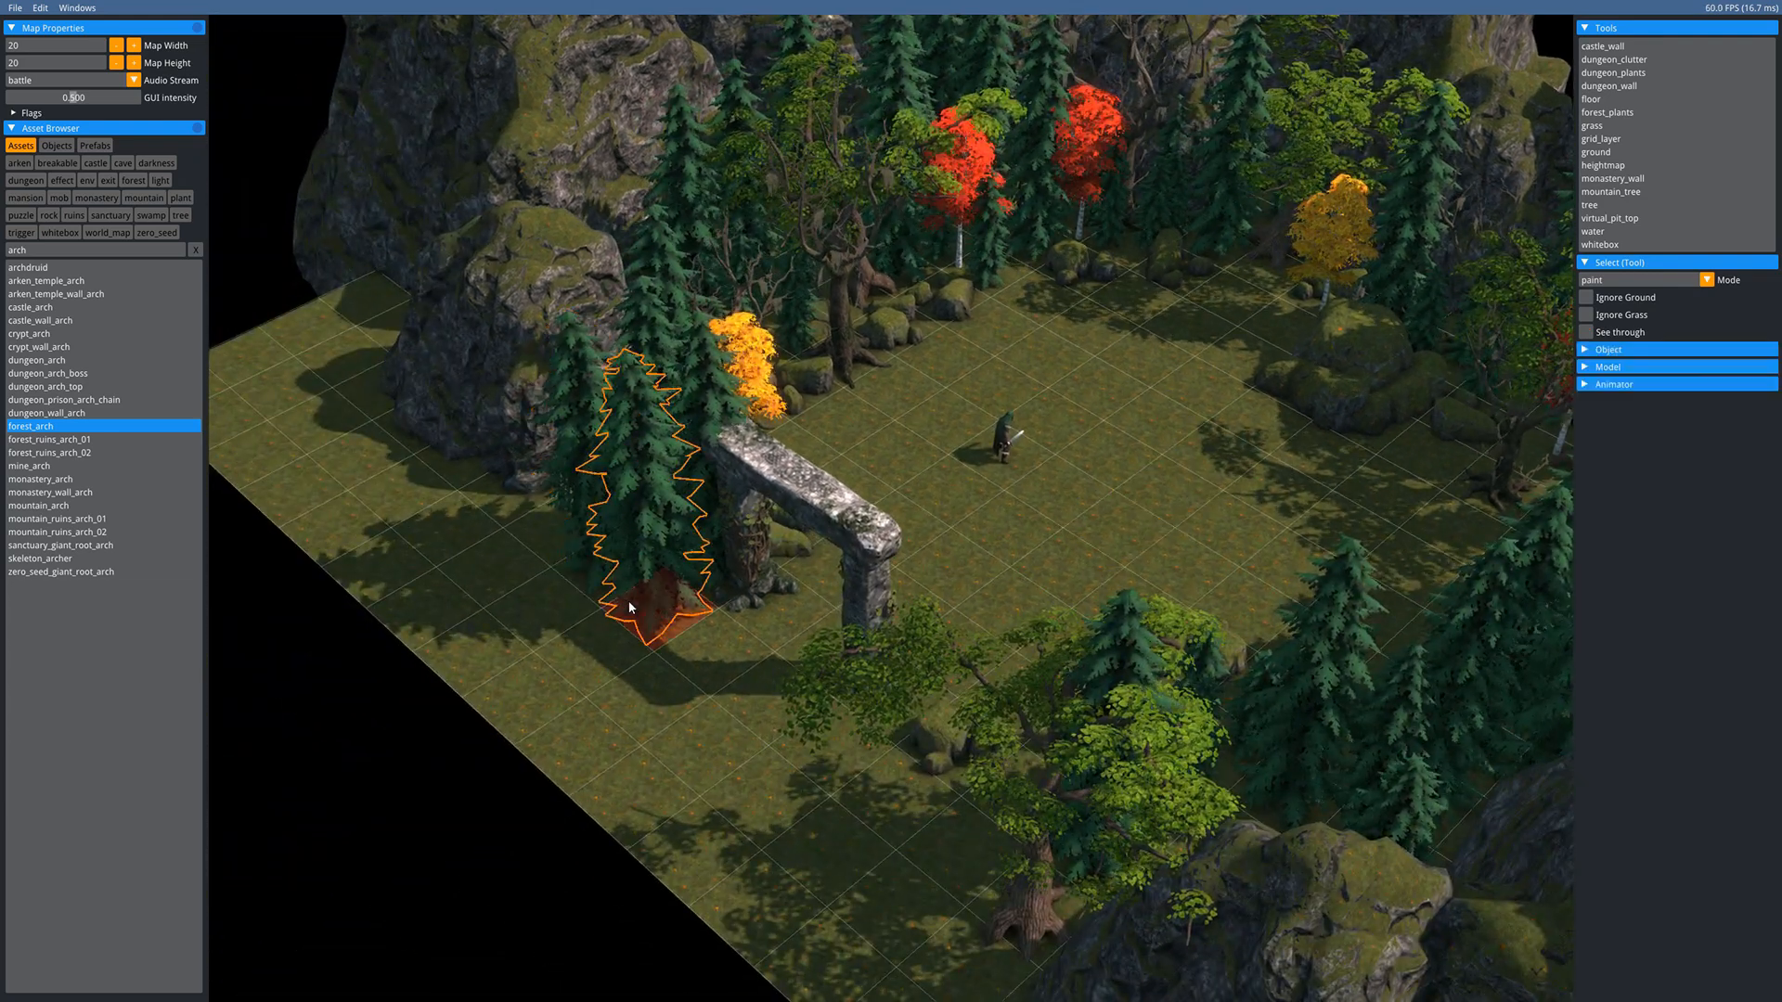
{"action": "key", "text": "ctrl+d"}
{"action": "key", "text": "Right"}
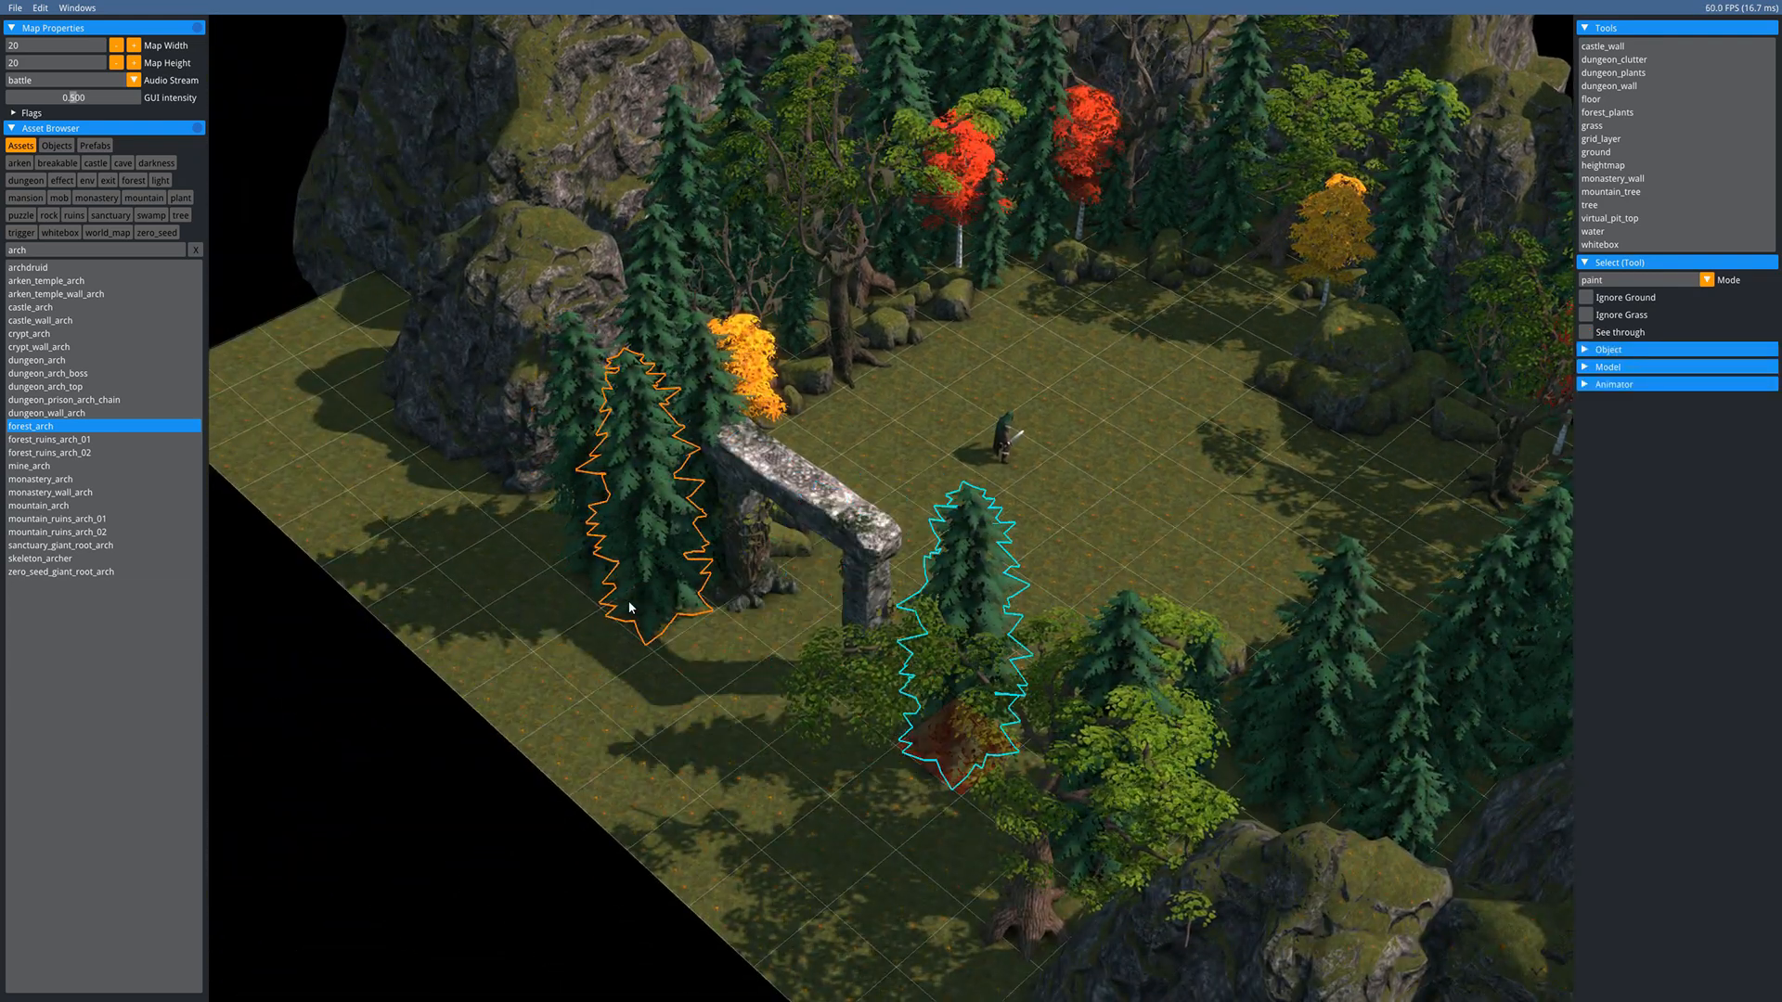
{"action": "key", "text": "ctrl+d"}
{"action": "key", "text": "Down"}
{"action": "key", "text": "ctrl+d"}
{"action": "key", "text": "Down"}
{"action": "key", "text": "ctrl+d"}
{"action": "key", "text": "Right"}
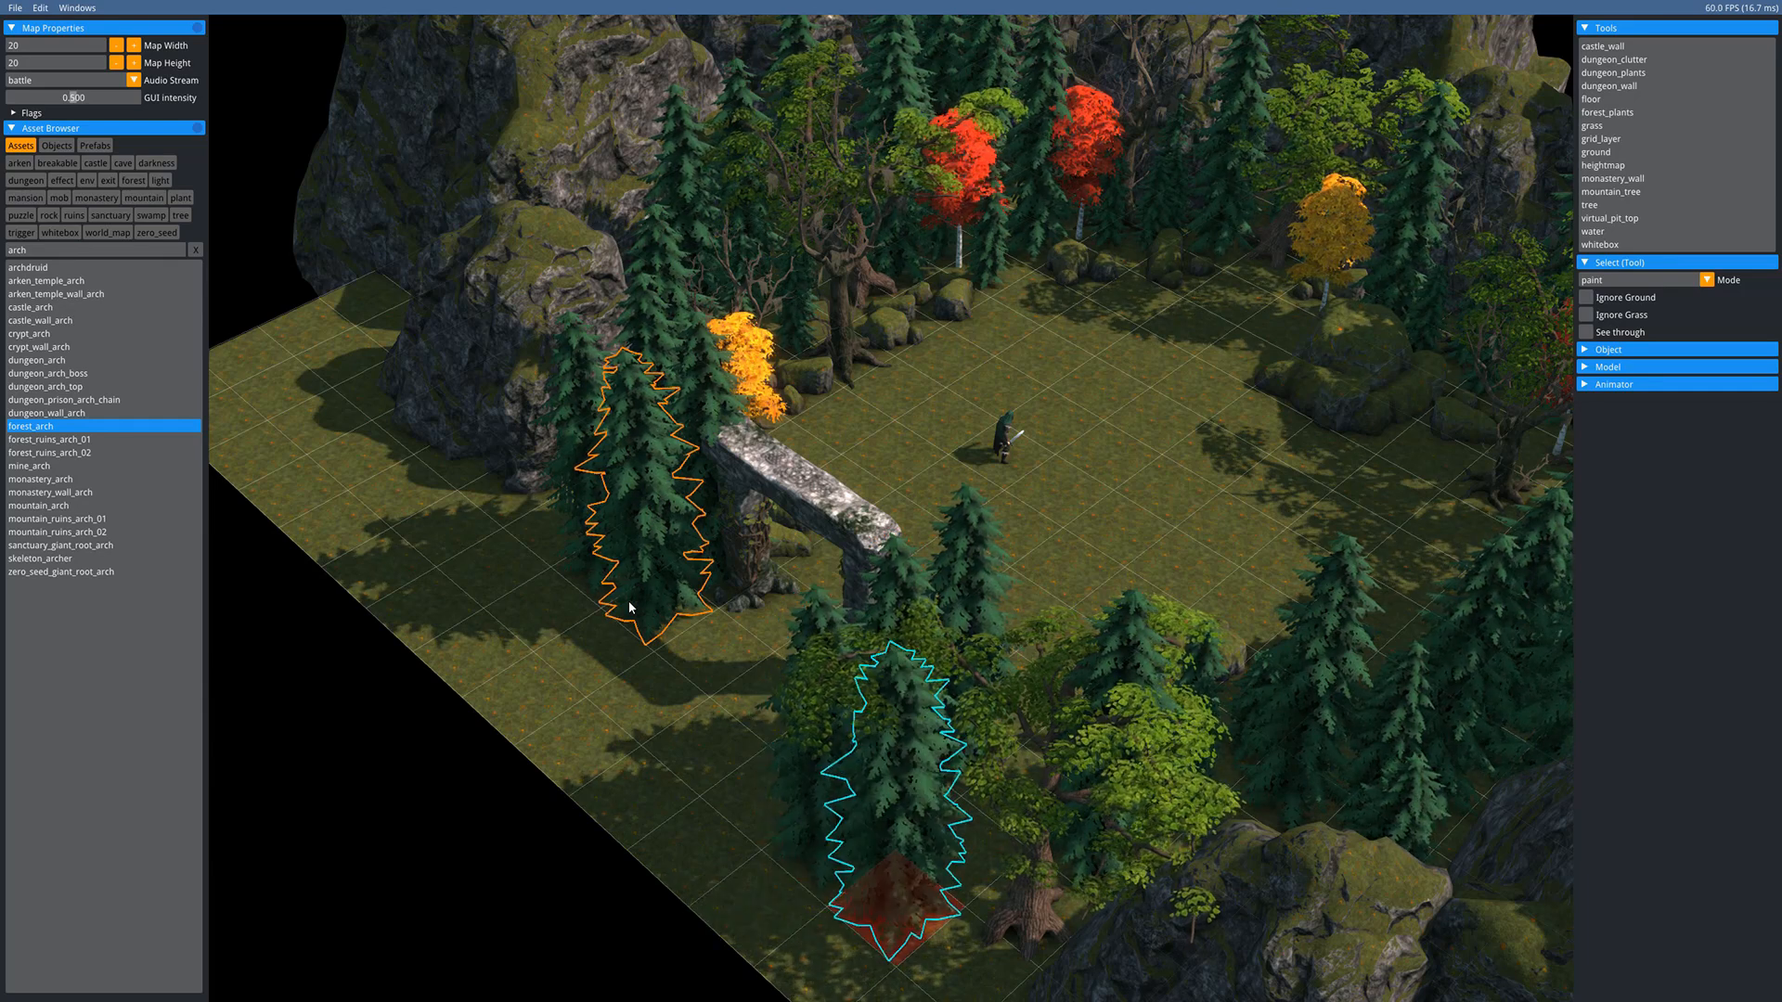
{"action": "key", "text": "ctrl+d"}
{"action": "key", "text": "Up"}
{"action": "key", "text": "ctrl+d"}
{"action": "key", "text": "Right"}
{"action": "key", "text": "Down"}
- Make several grid-stepped copies of a second spruce near the arch
{"action": "key", "text": "Down"}
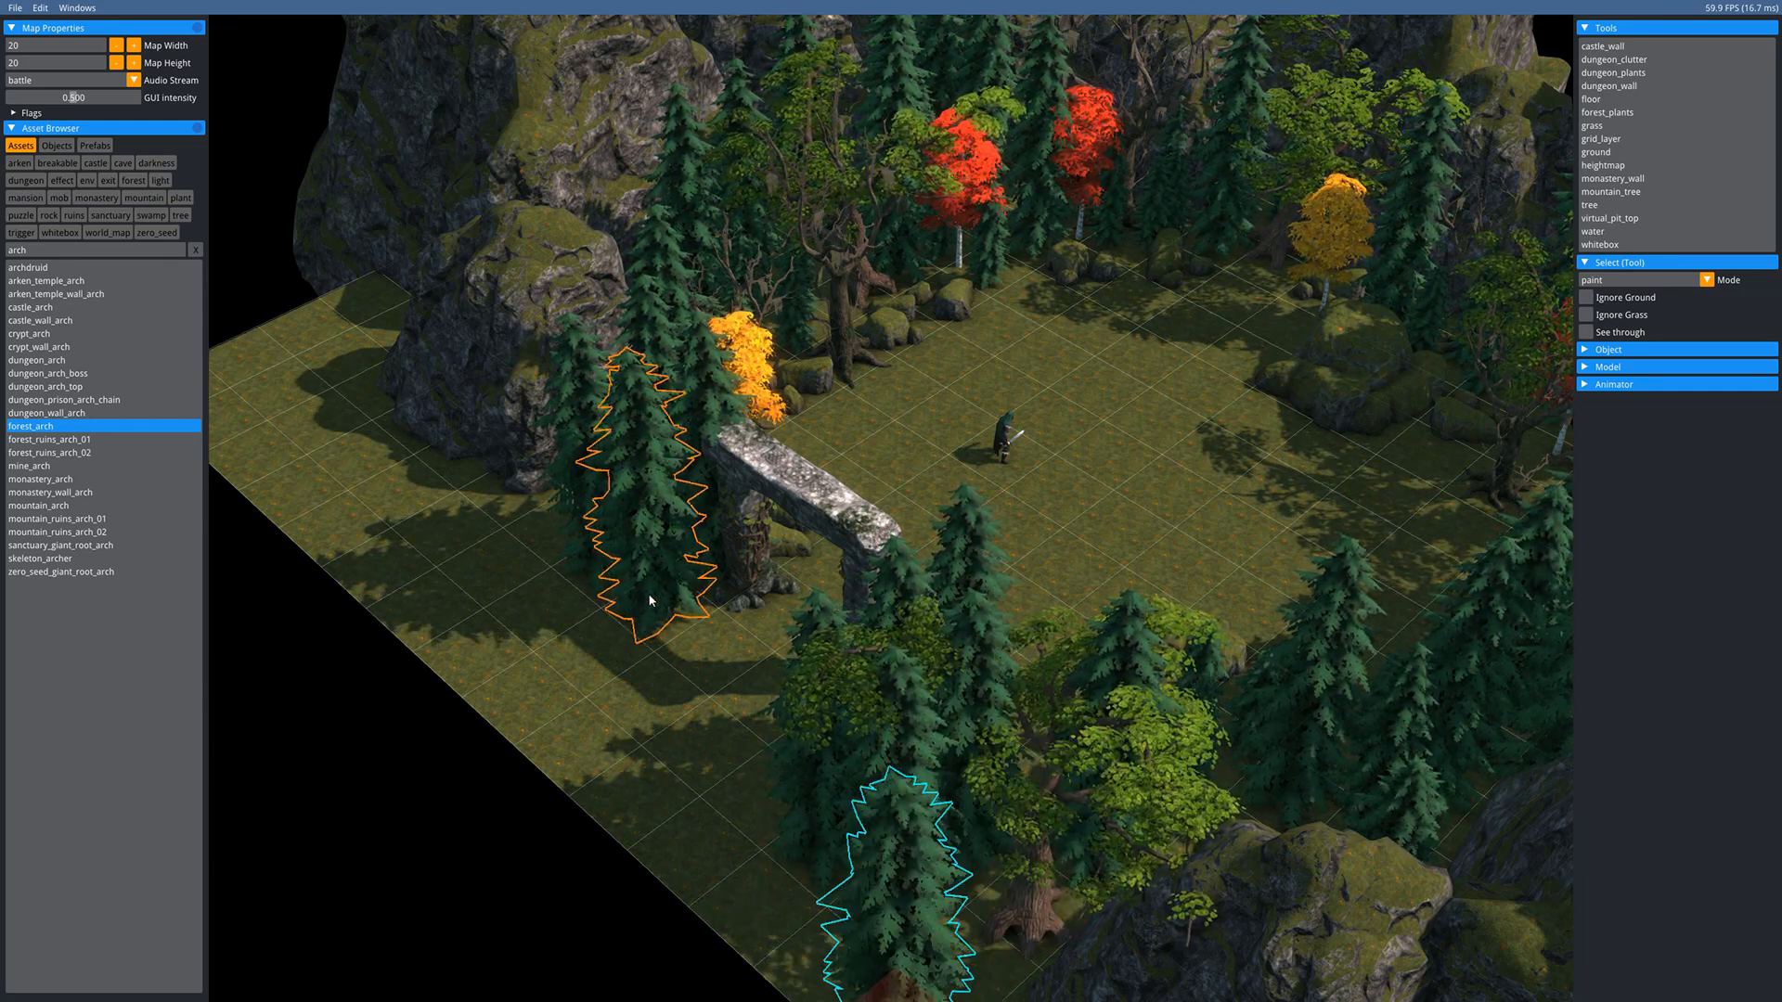
{"action": "left_click", "coordinate": [649, 603]}
{"action": "key", "text": "ctrl+d"}
{"action": "key", "text": "Down"}
{"action": "key", "text": "ctrl+d"}
{"action": "key", "text": "Left"}
{"action": "key", "text": "ctrl+d"}
{"action": "key", "text": "Left"}
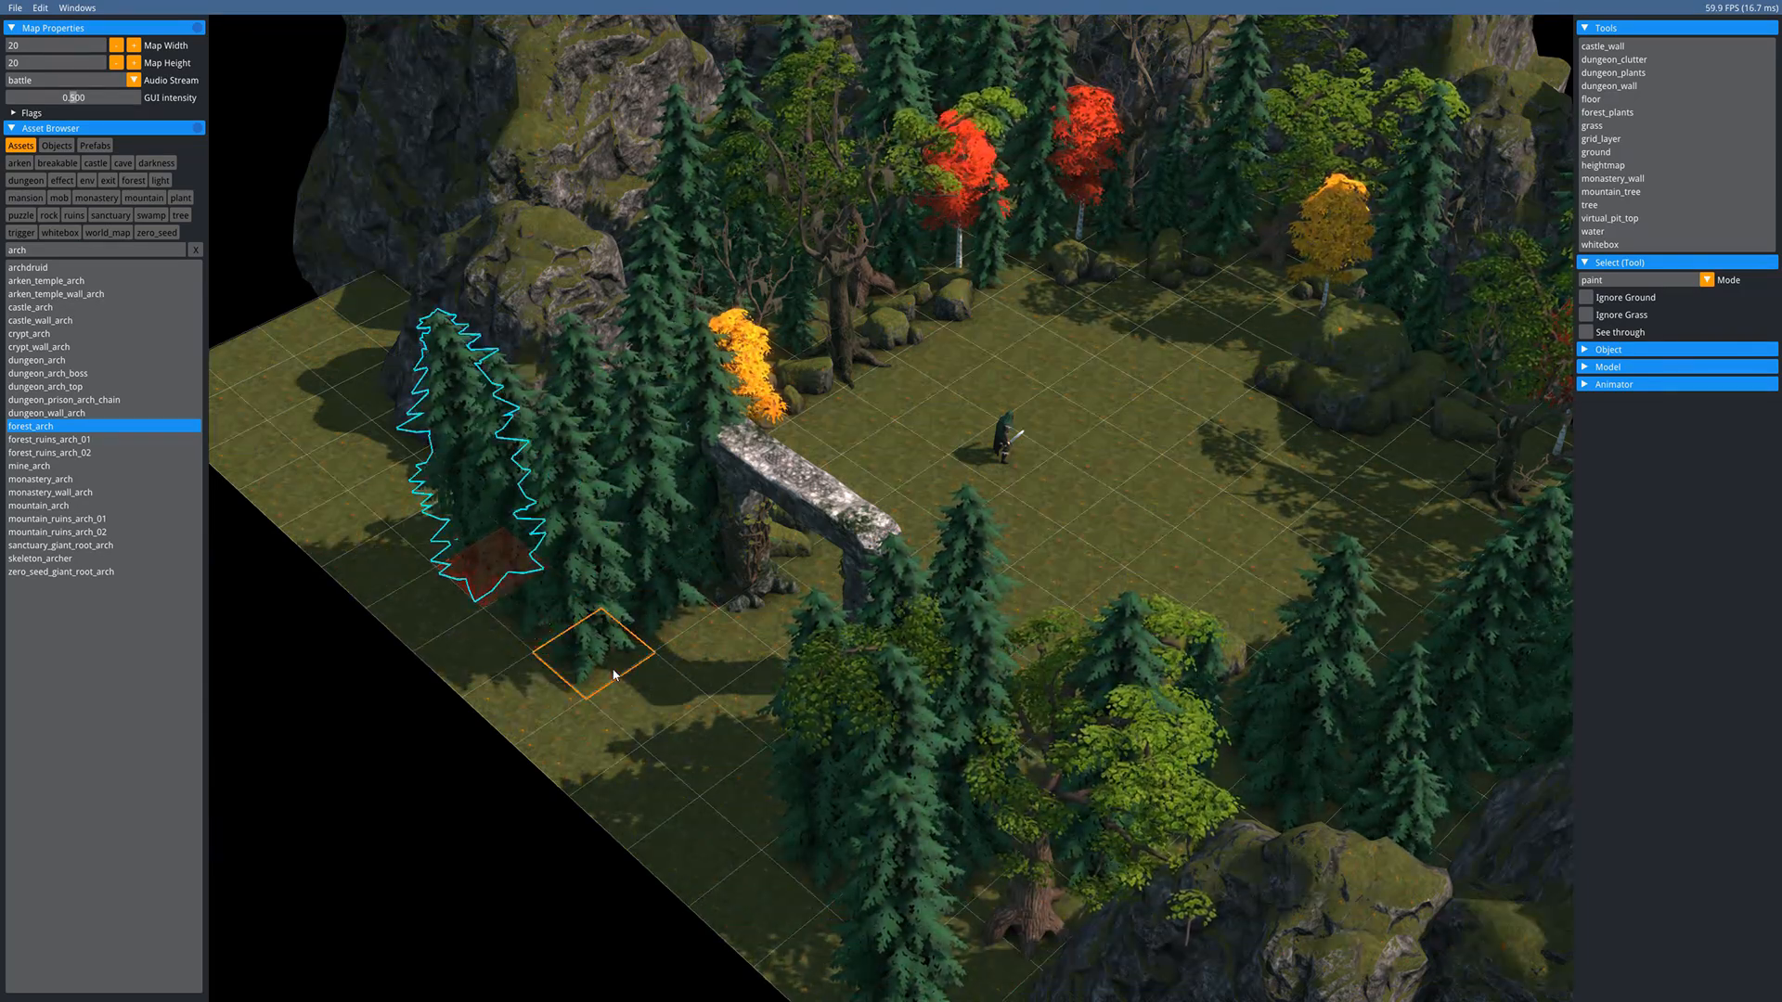
{"action": "key", "text": "ctrl+d"}
{"action": "key", "text": "Down"}
{"action": "key", "text": "ctrl+d"}
{"action": "key", "text": "Right"}
- Duplicate a spruce on the left edge and nudge the copy up one cell
{"action": "left_click", "coordinate": [456, 408]}
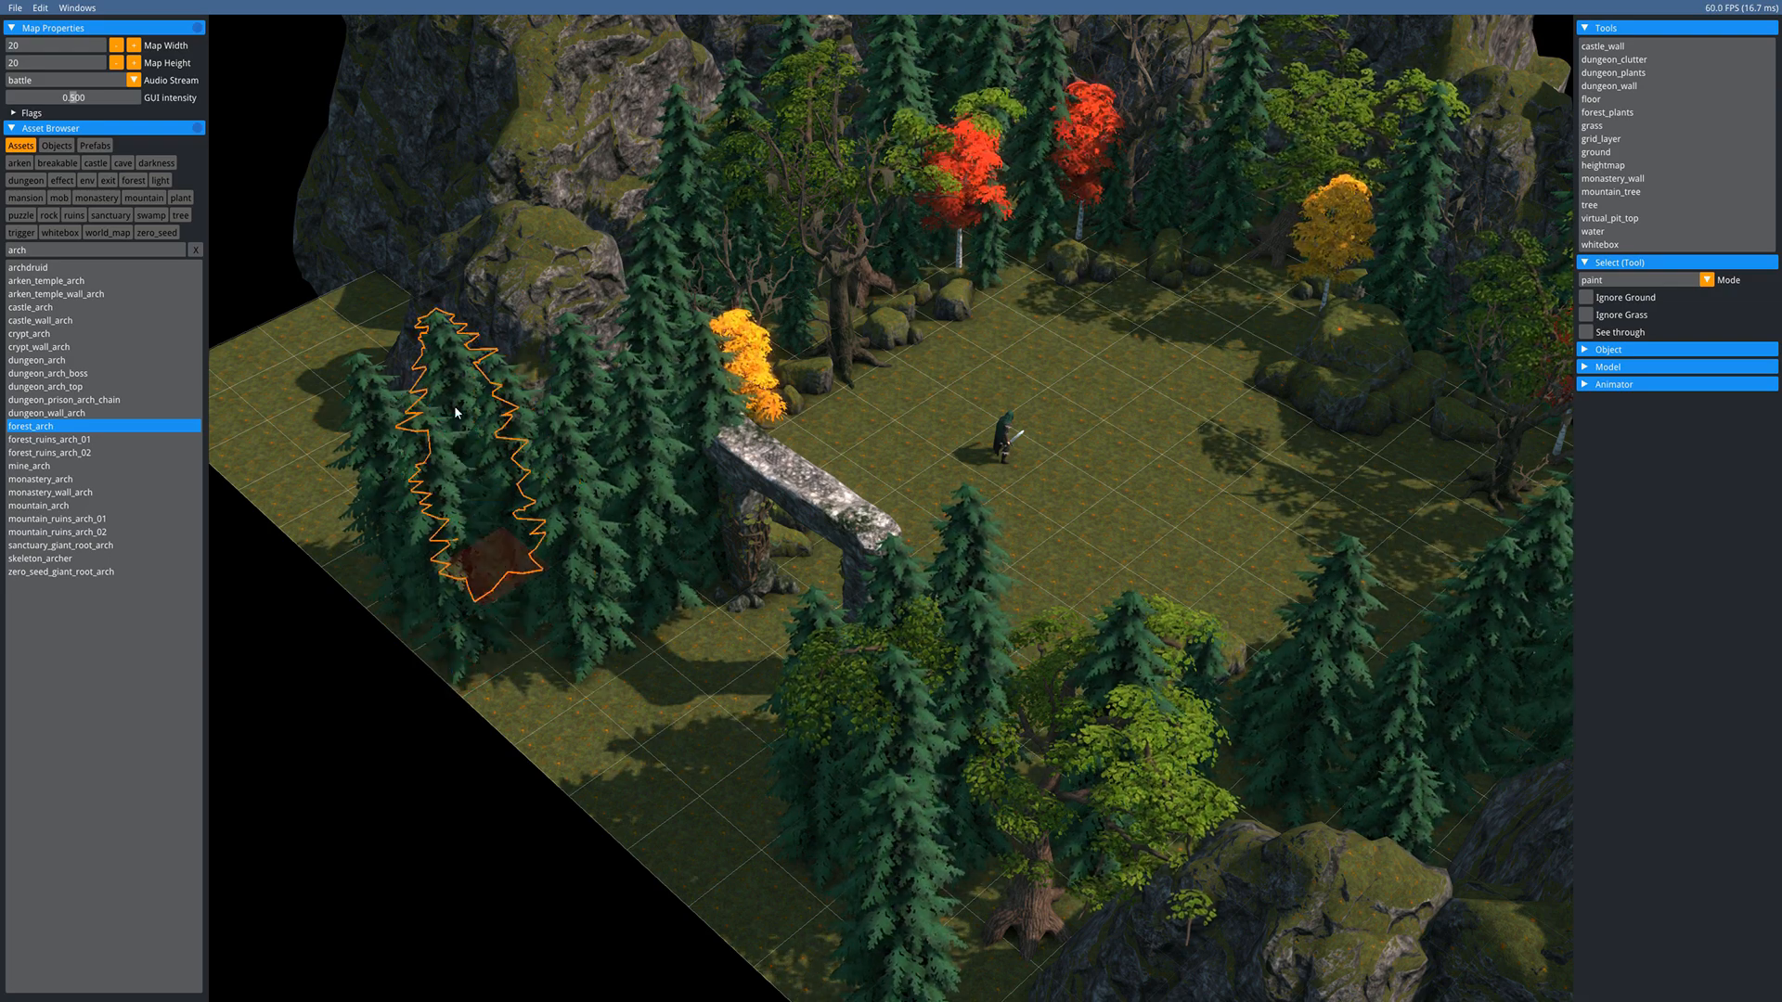
{"action": "key", "text": "ctrl+d"}
{"action": "key", "text": "Left"}
{"action": "key", "text": "Up"}
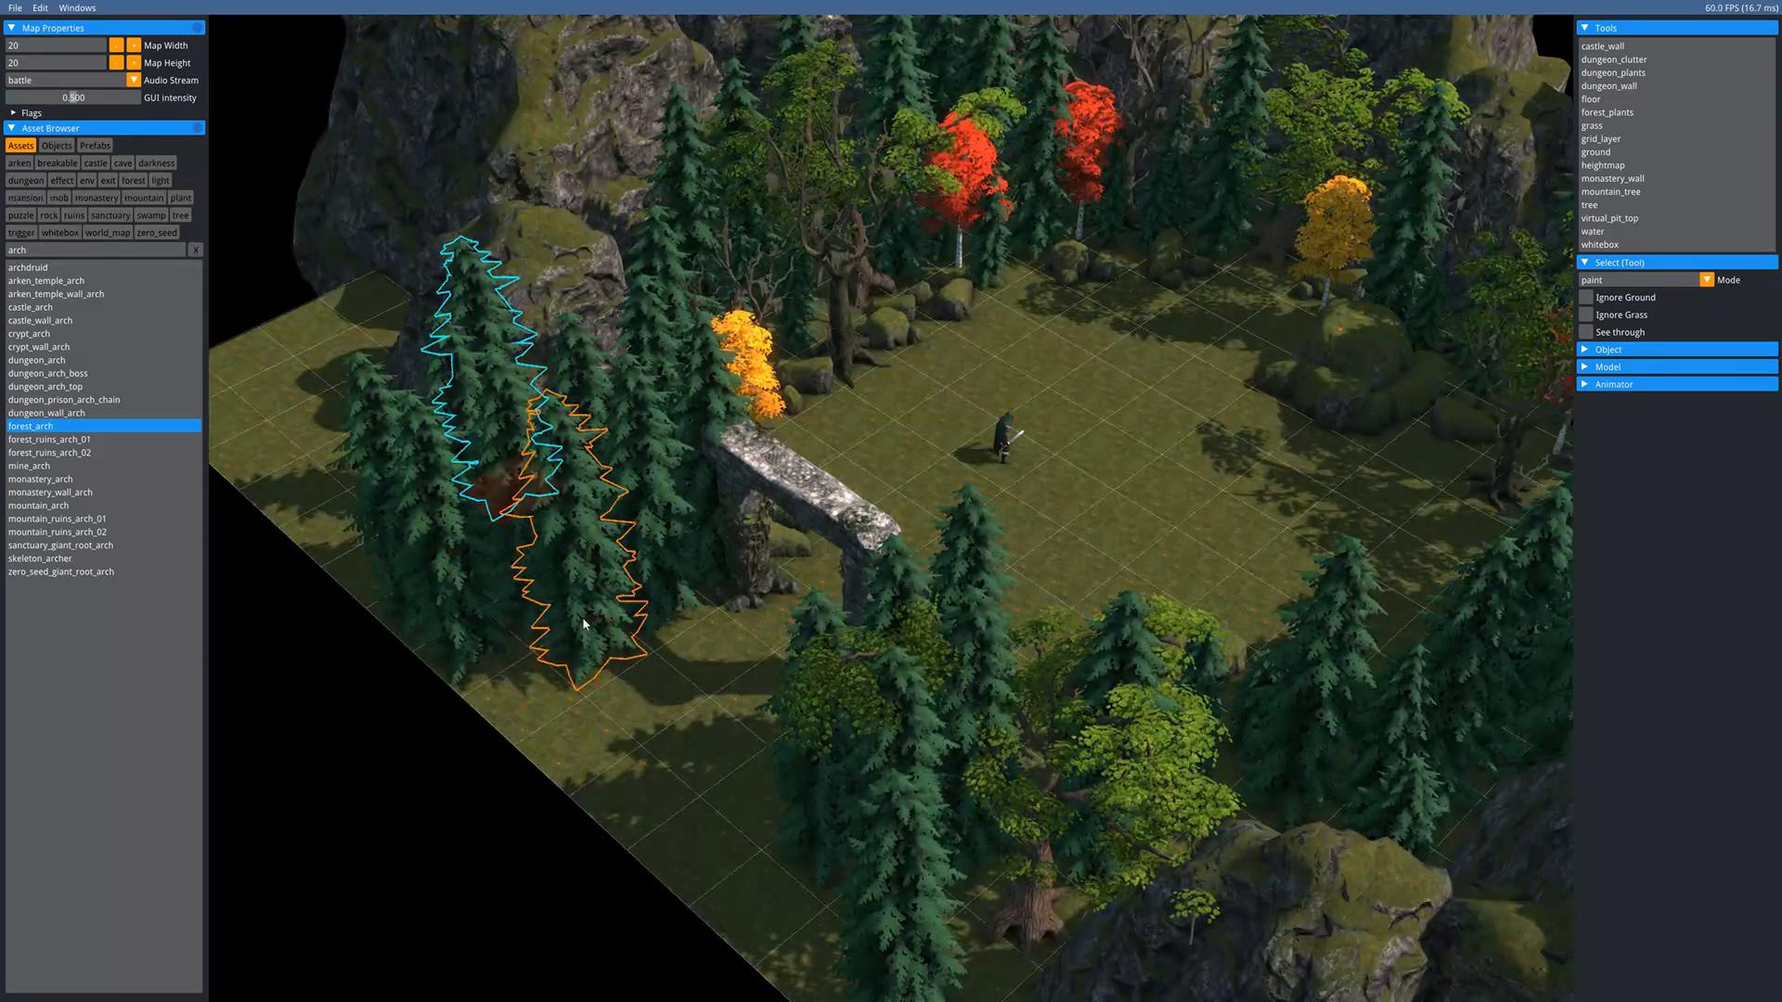
- Scale up three spruces, including the one at the bottom edge
{"action": "left_click", "coordinate": [585, 625]}
{"action": "key", "text": "s"}
{"action": "left_click", "coordinate": [759, 770]}
{"action": "left_click", "coordinate": [396, 518]}
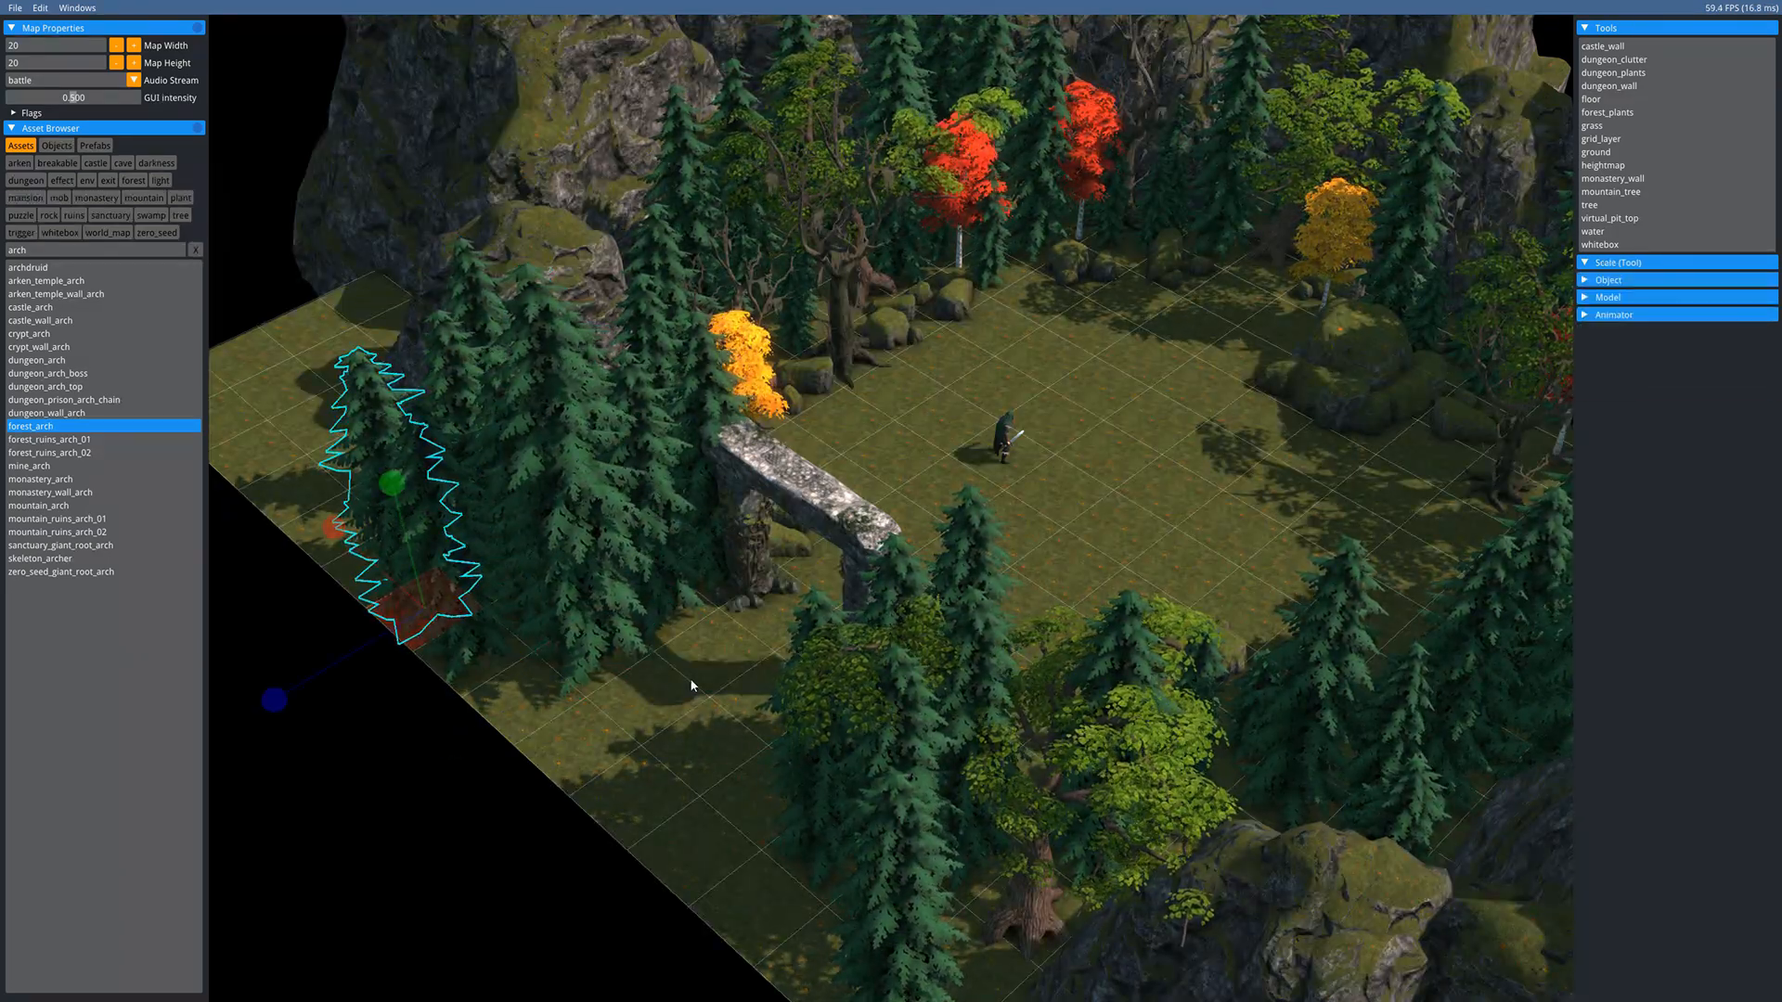
{"action": "key", "text": "s"}
{"action": "left_click", "coordinate": [887, 914]}
{"action": "left_click", "coordinate": [889, 922]}
{"action": "key", "text": "s"}
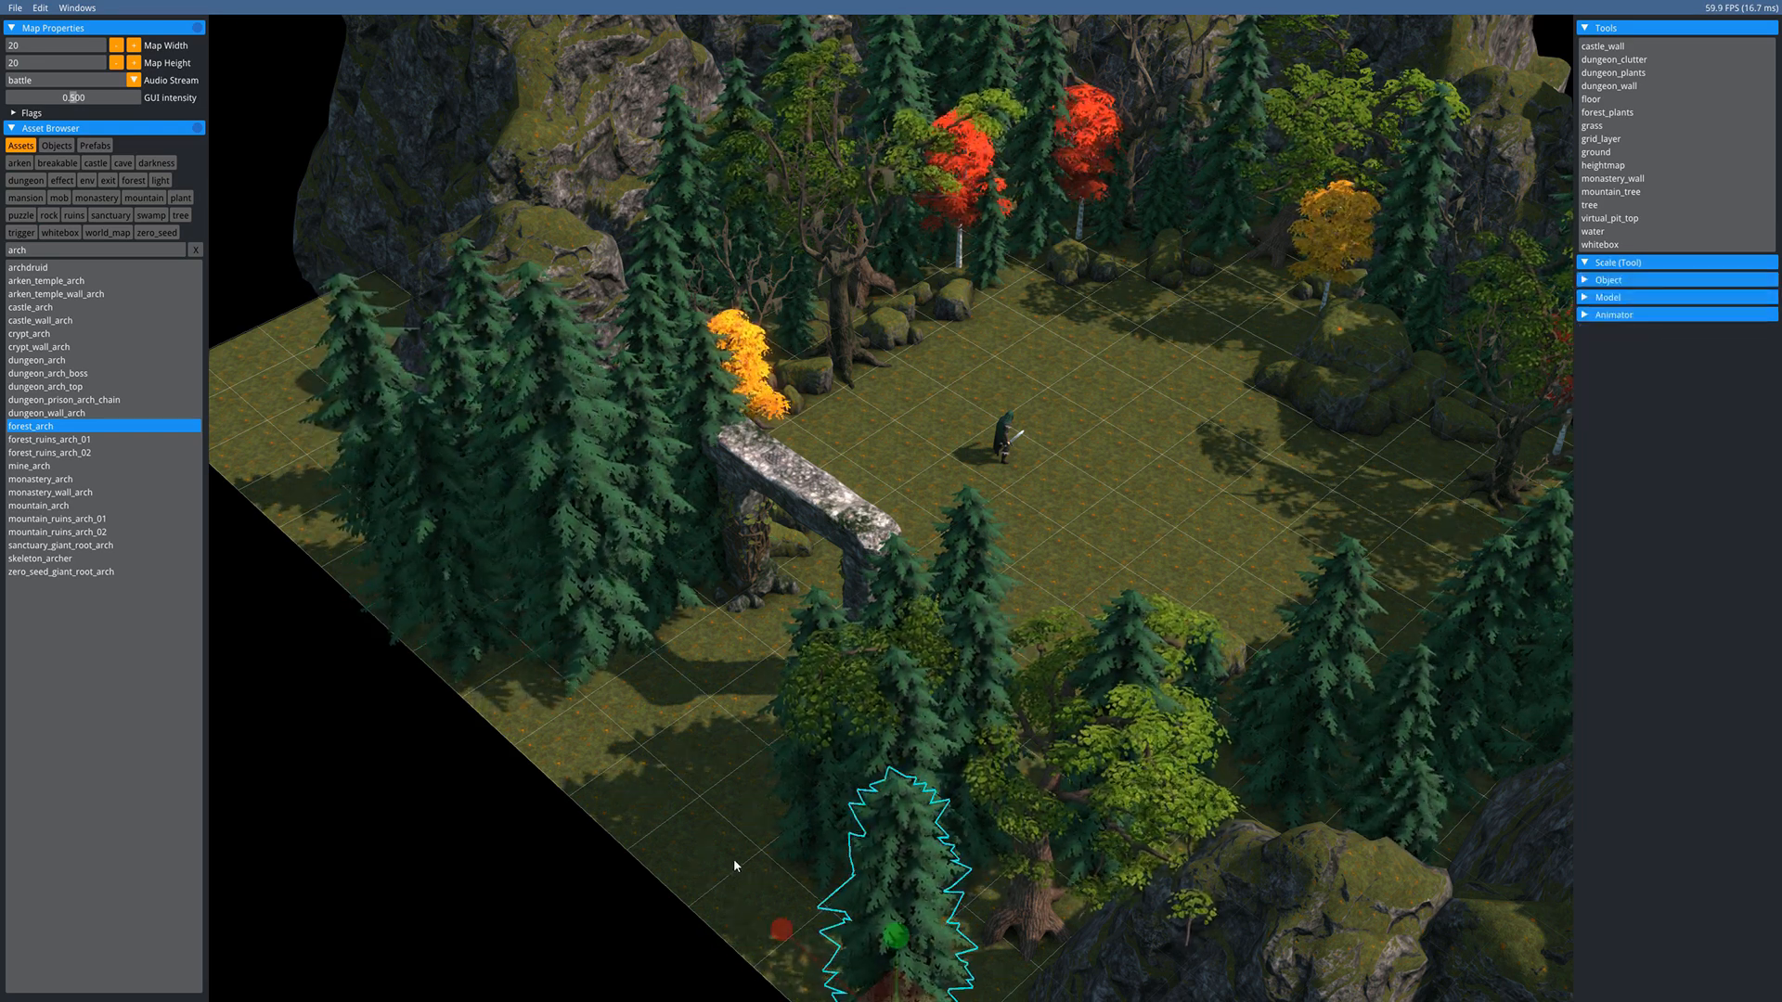
{"action": "left_click", "coordinate": [800, 800]}
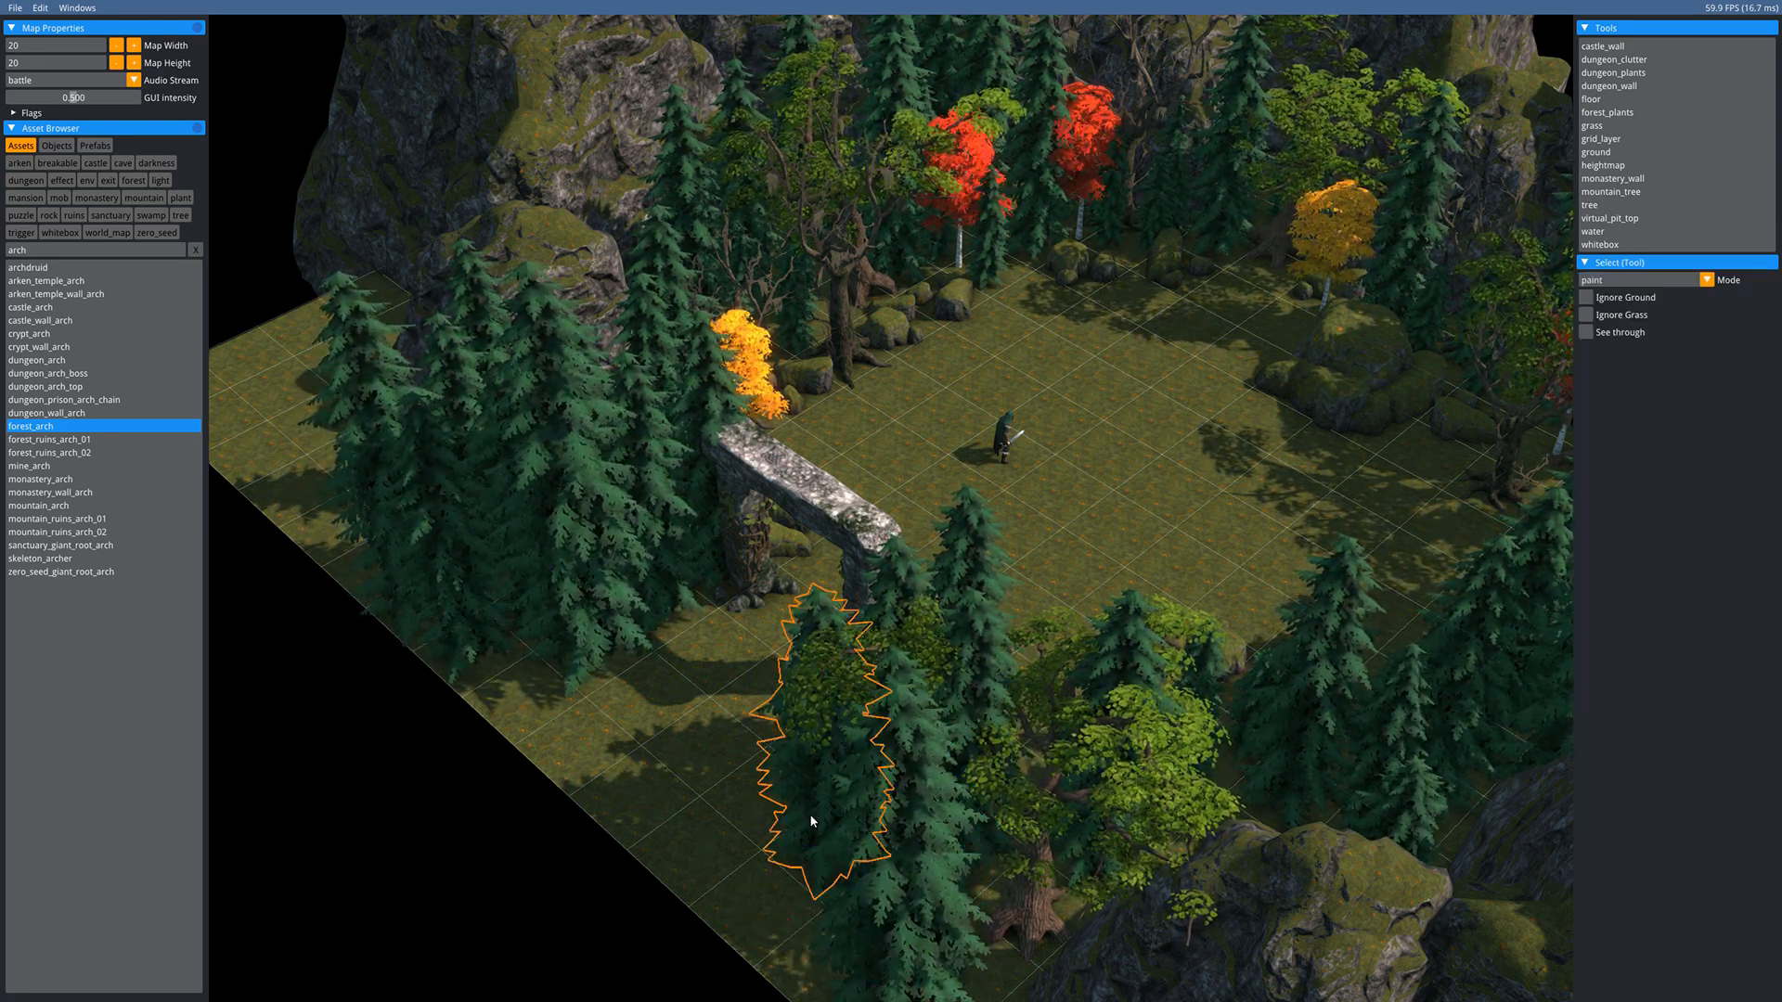
- Move a spruce near the arch down-left, then deselect and frame the whole clearing
{"action": "left_click", "coordinate": [809, 817]}
{"action": "key", "text": "g"}
{"action": "left_click", "coordinate": [735, 882]}
{"action": "middle_click_drag", "start_coordinate": [1031, 481], "coordinate": [635, 668]}
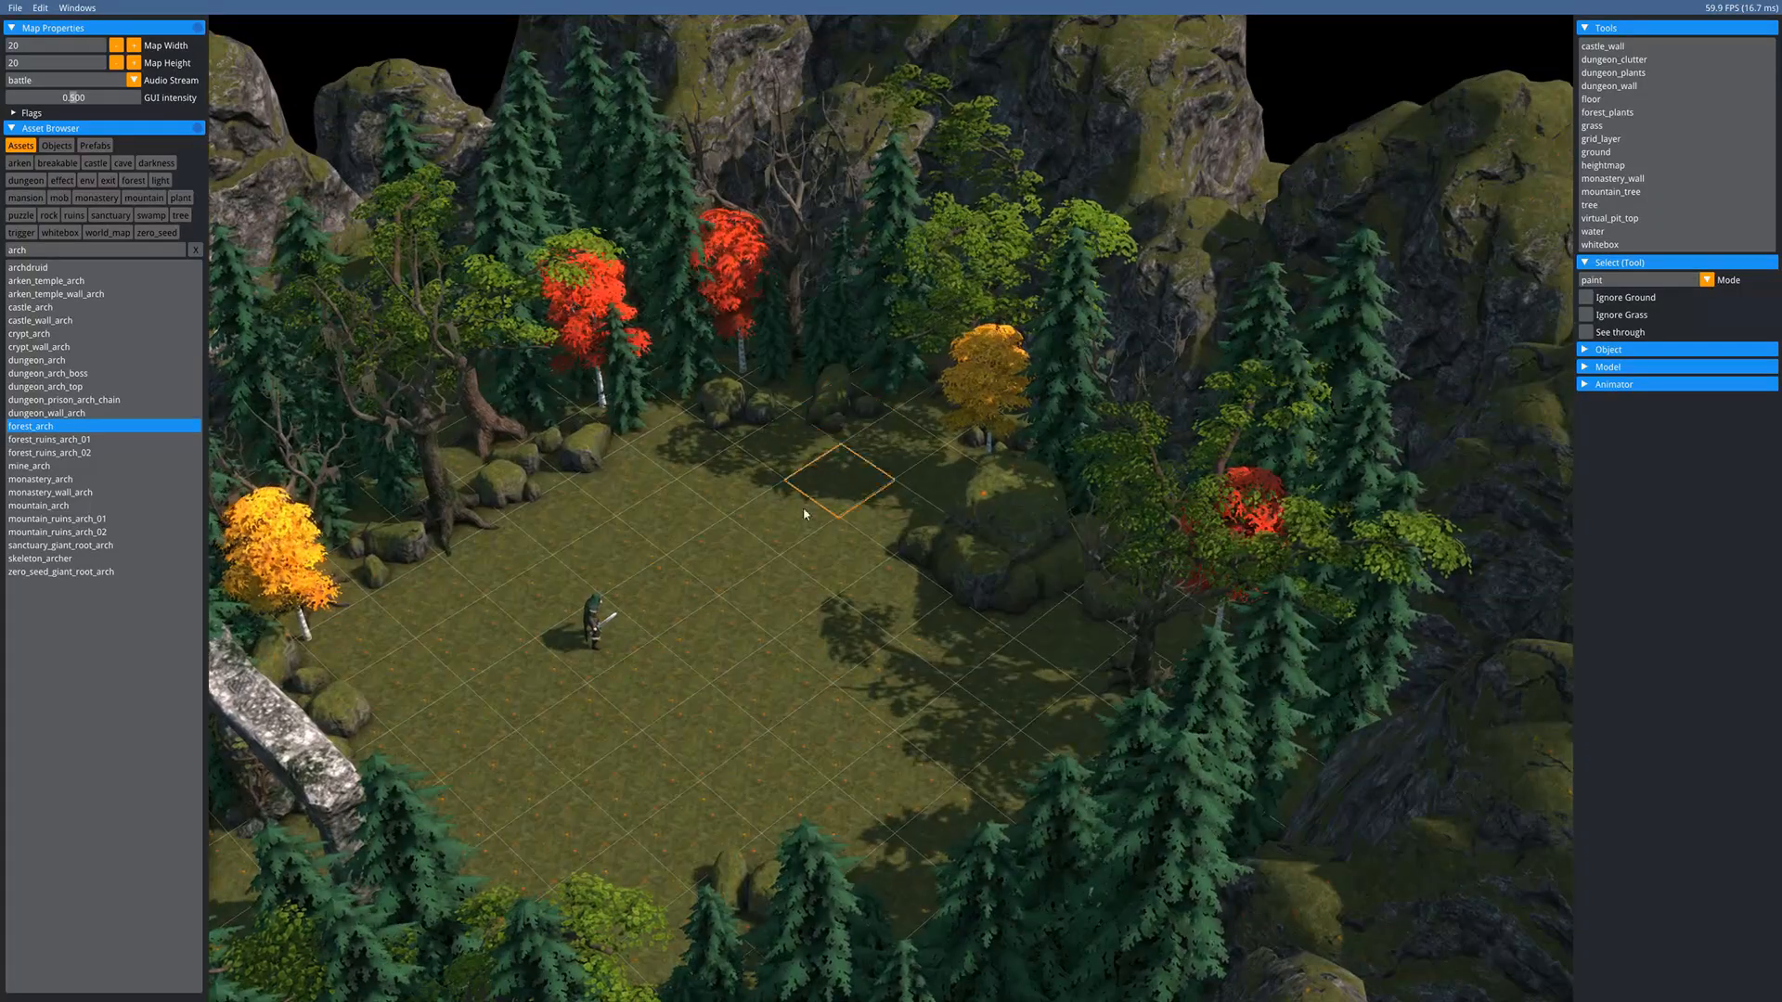
{"action": "middle_click_drag", "start_coordinate": [804, 507], "coordinate": [1155, 416]}
{"action": "left_click", "coordinate": [973, 457]}
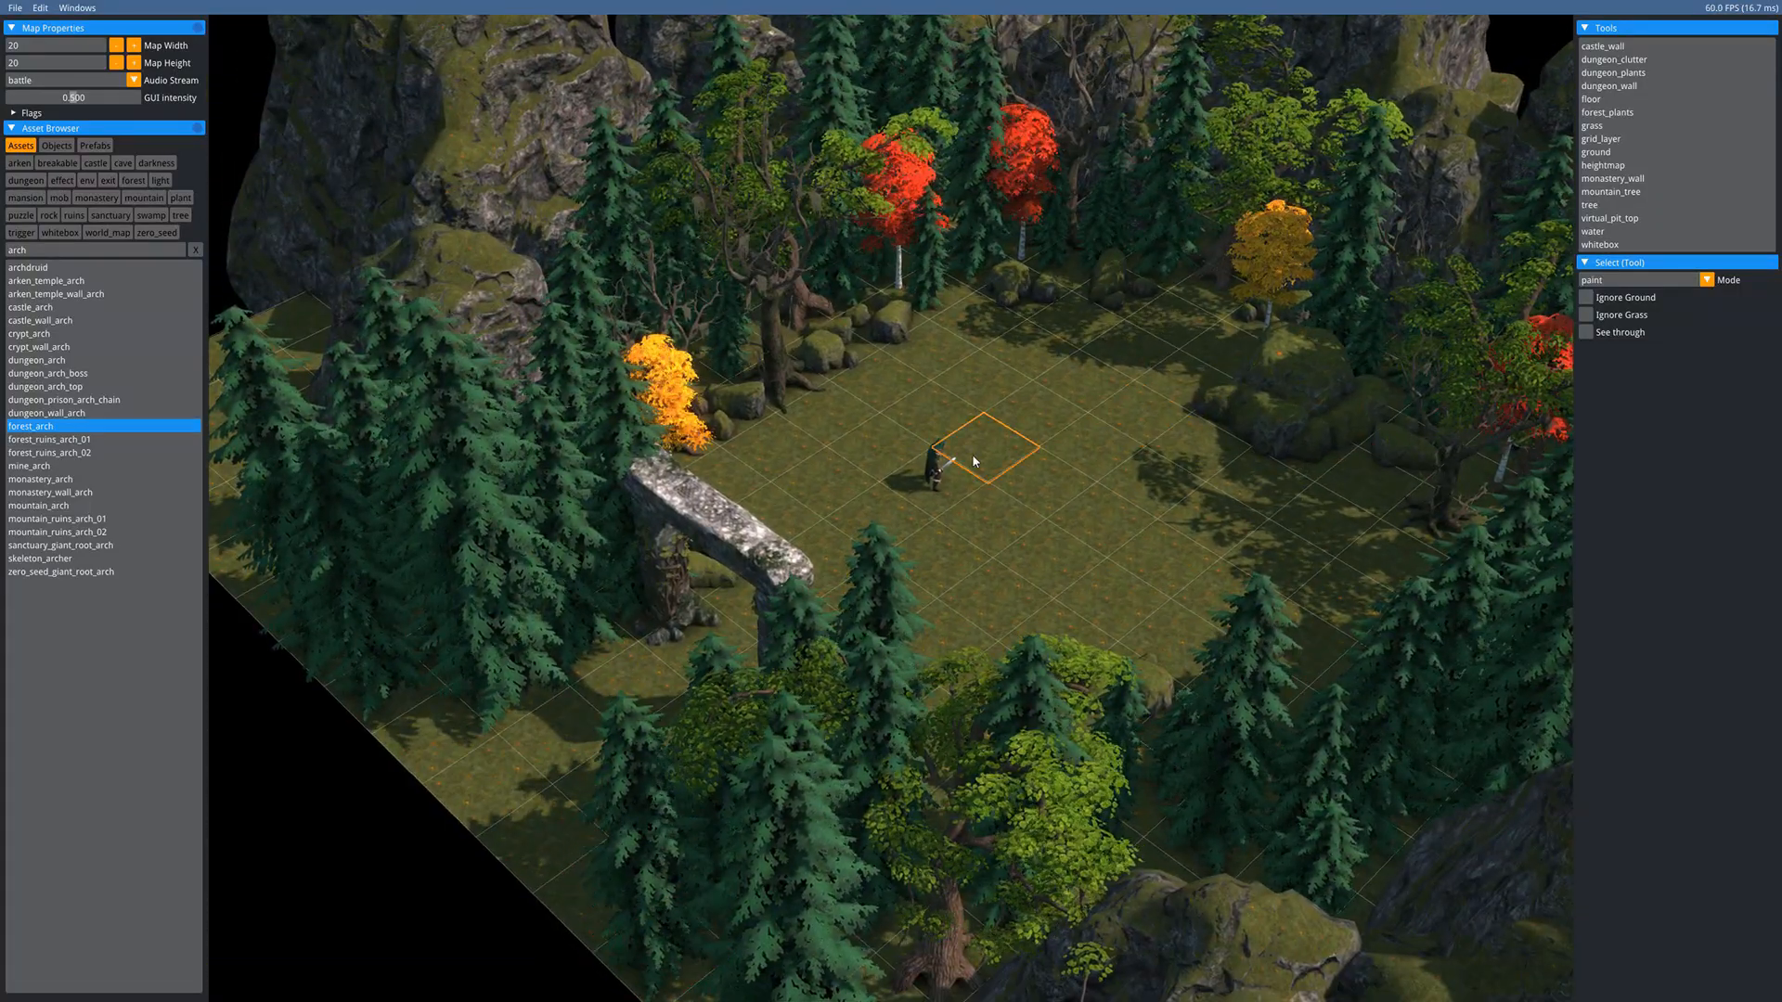
{"action": "scroll", "coordinate": [934, 589], "scroll_direction": "up", "scroll_amount": 3}
{"action": "middle_click_drag", "start_coordinate": [886, 459], "coordinate": [910, 421]}
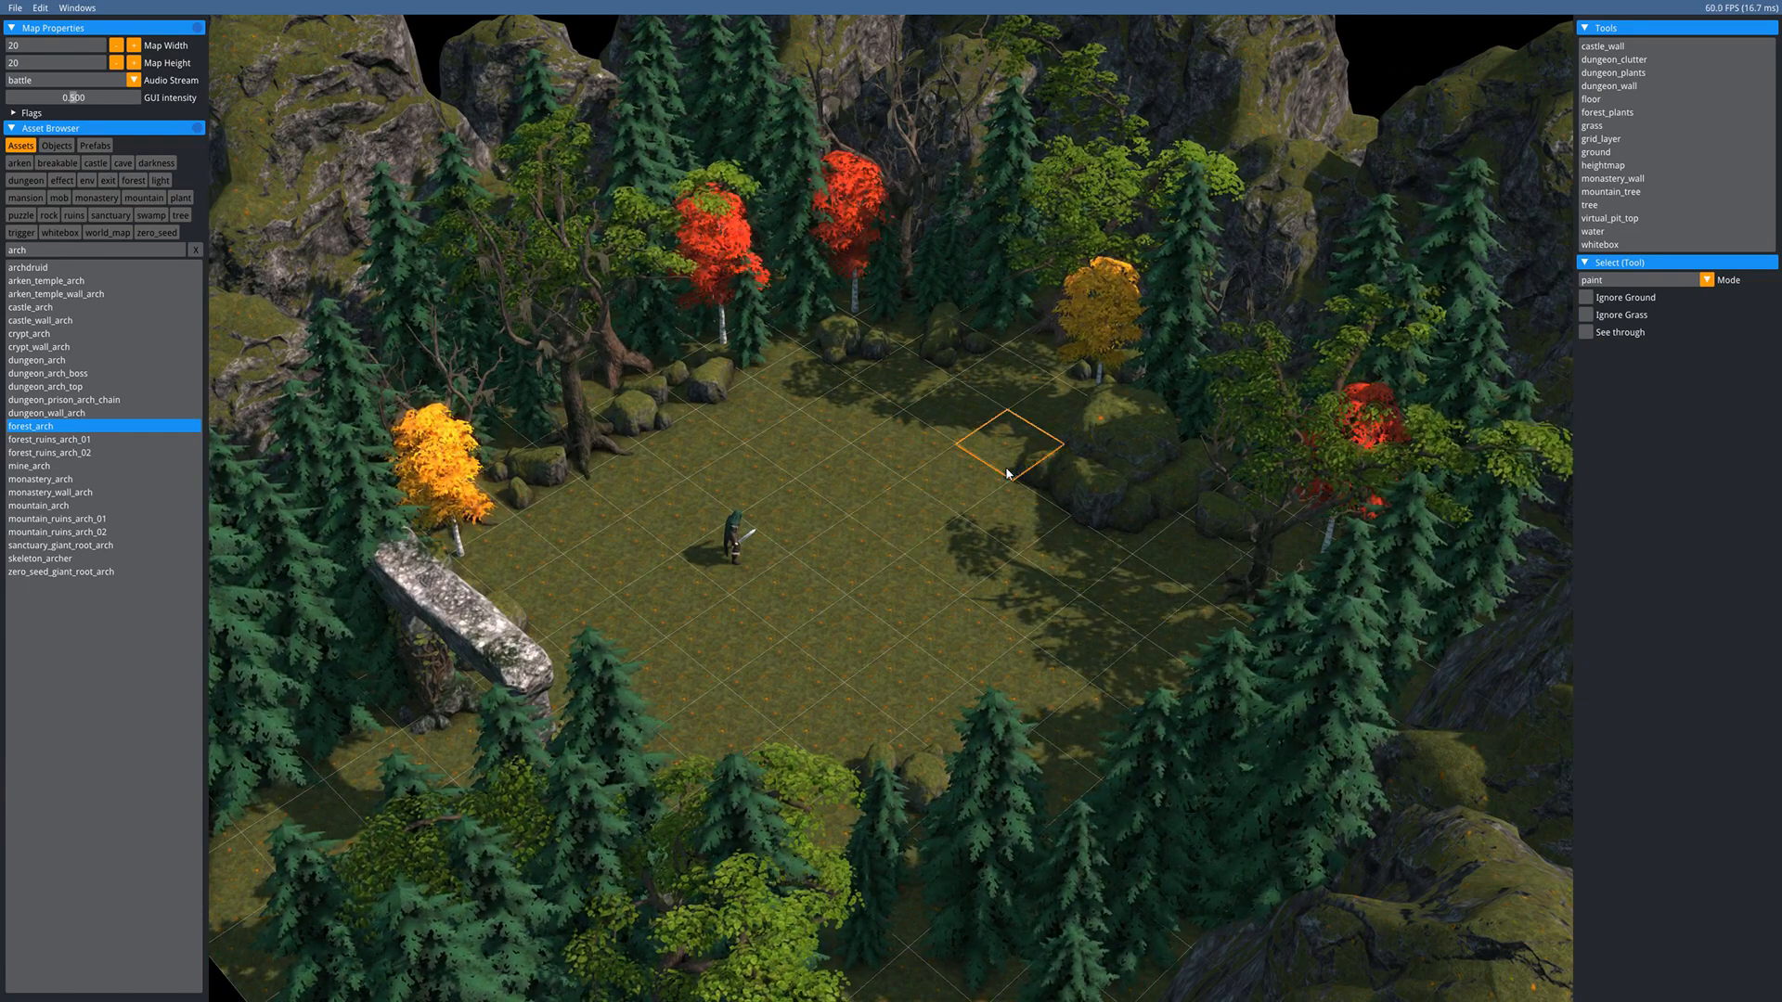
- Launch the level in play mode with F5 and pan around the clearing
{"action": "key", "text": "F5"}
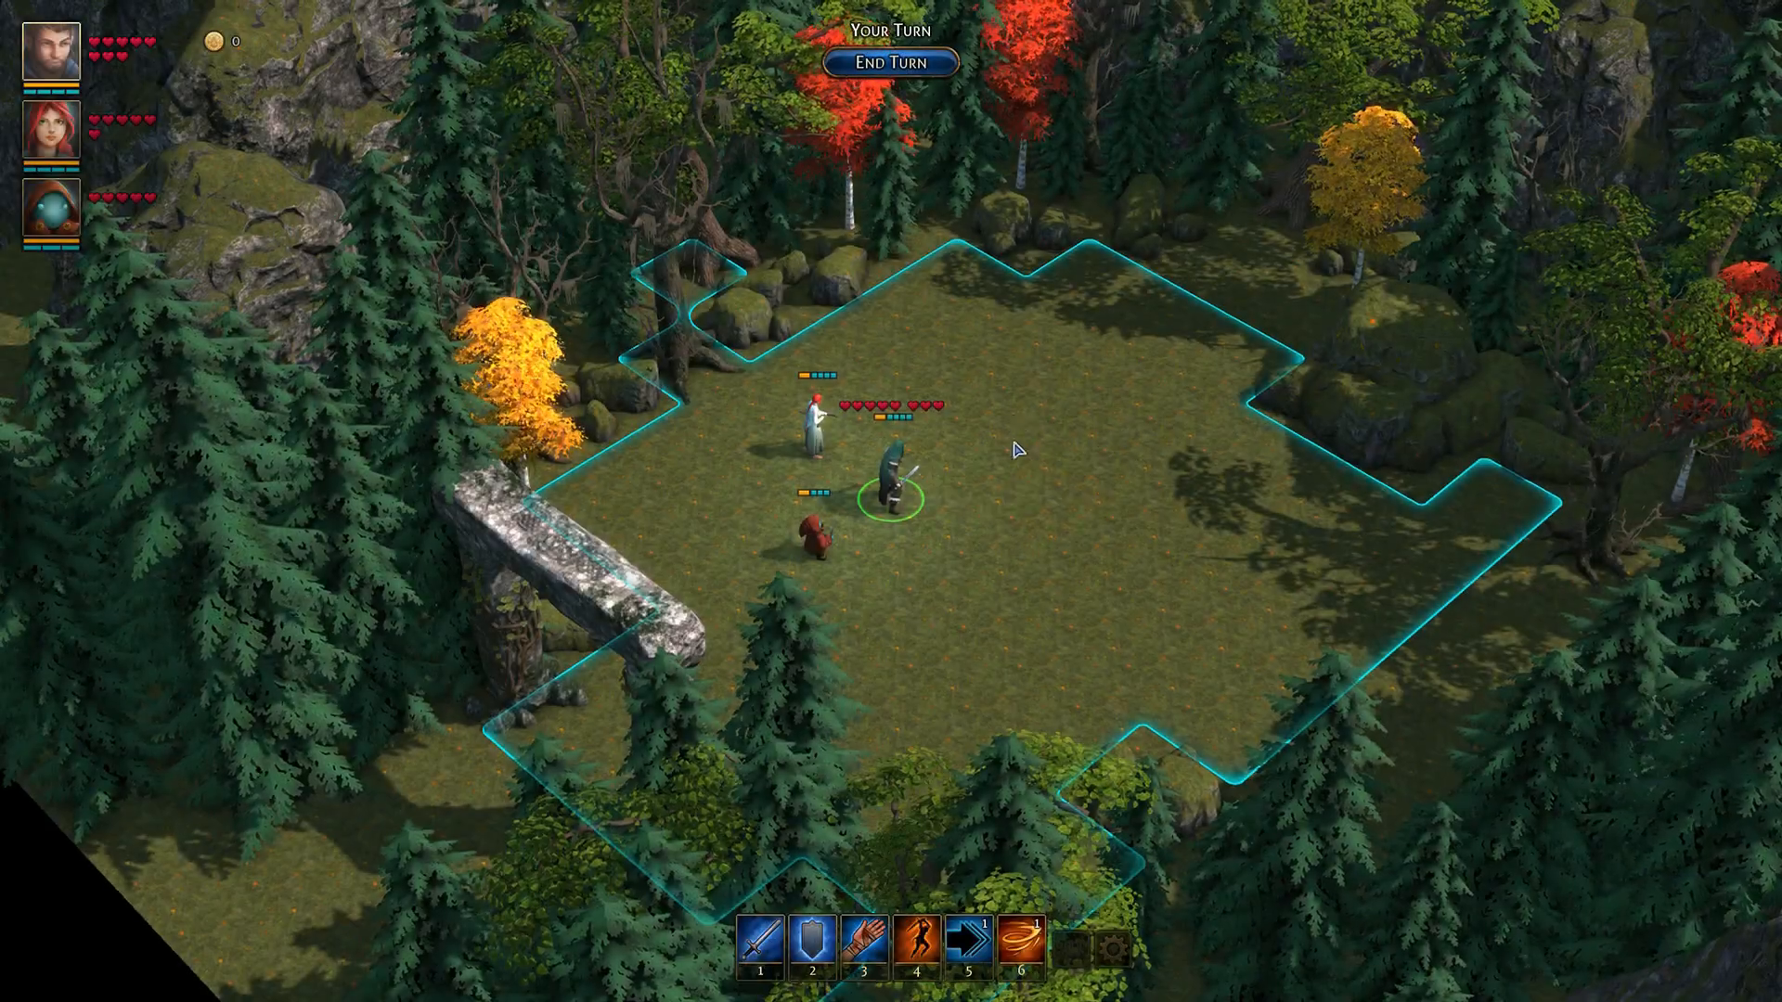
{"action": "middle_click_drag", "start_coordinate": [1011, 449], "coordinate": [919, 627]}
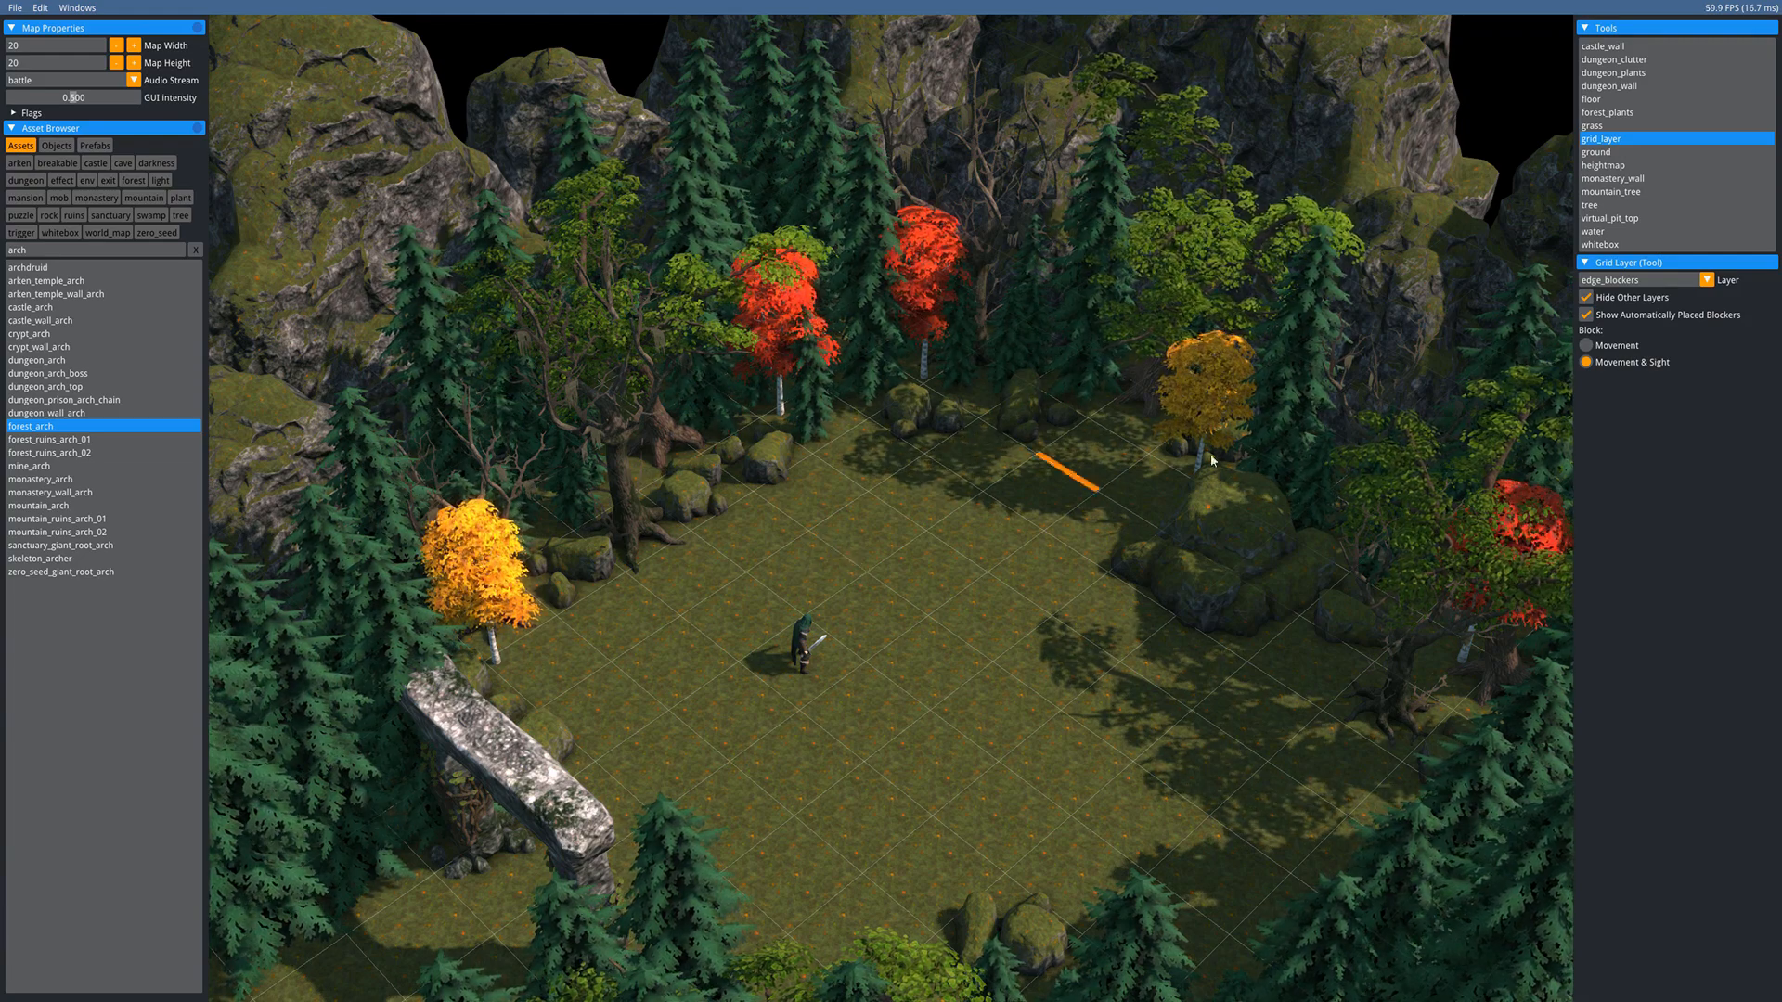
- Show the blockers layer and block one tile in the middle of the clearing
{"action": "left_click", "coordinate": [1610, 299]}
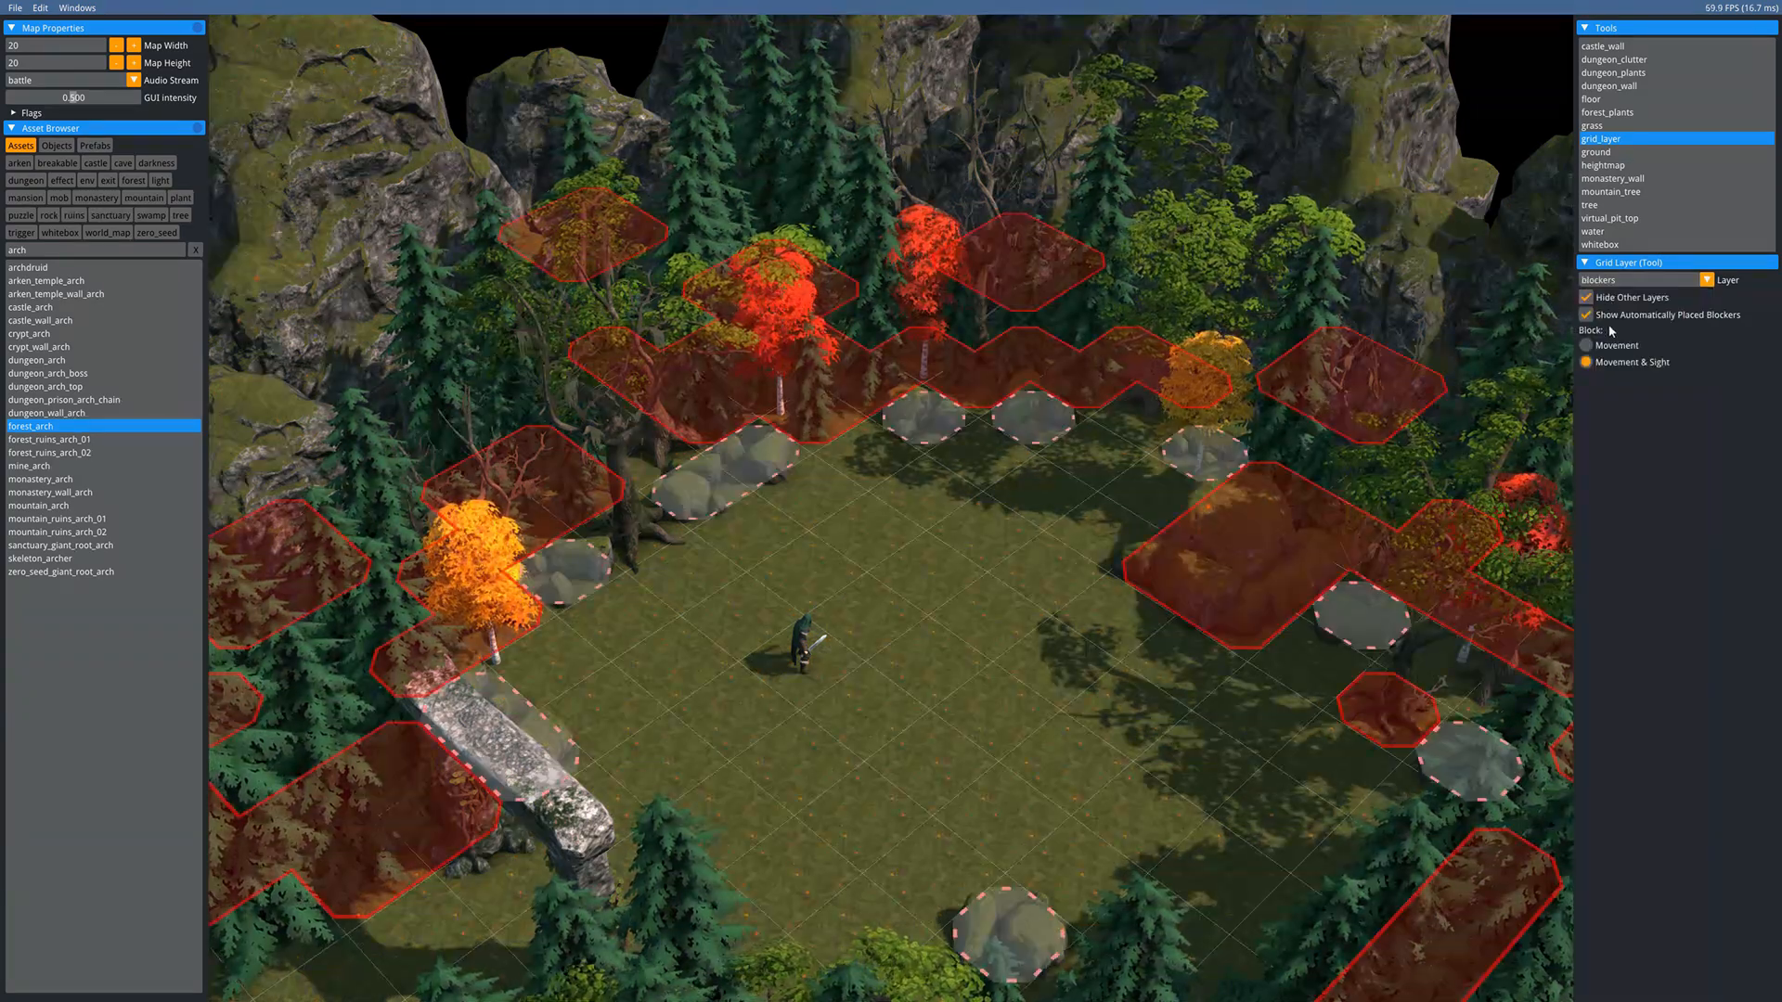
{"action": "scroll", "coordinate": [698, 605], "scroll_direction": "up", "scroll_amount": 3}
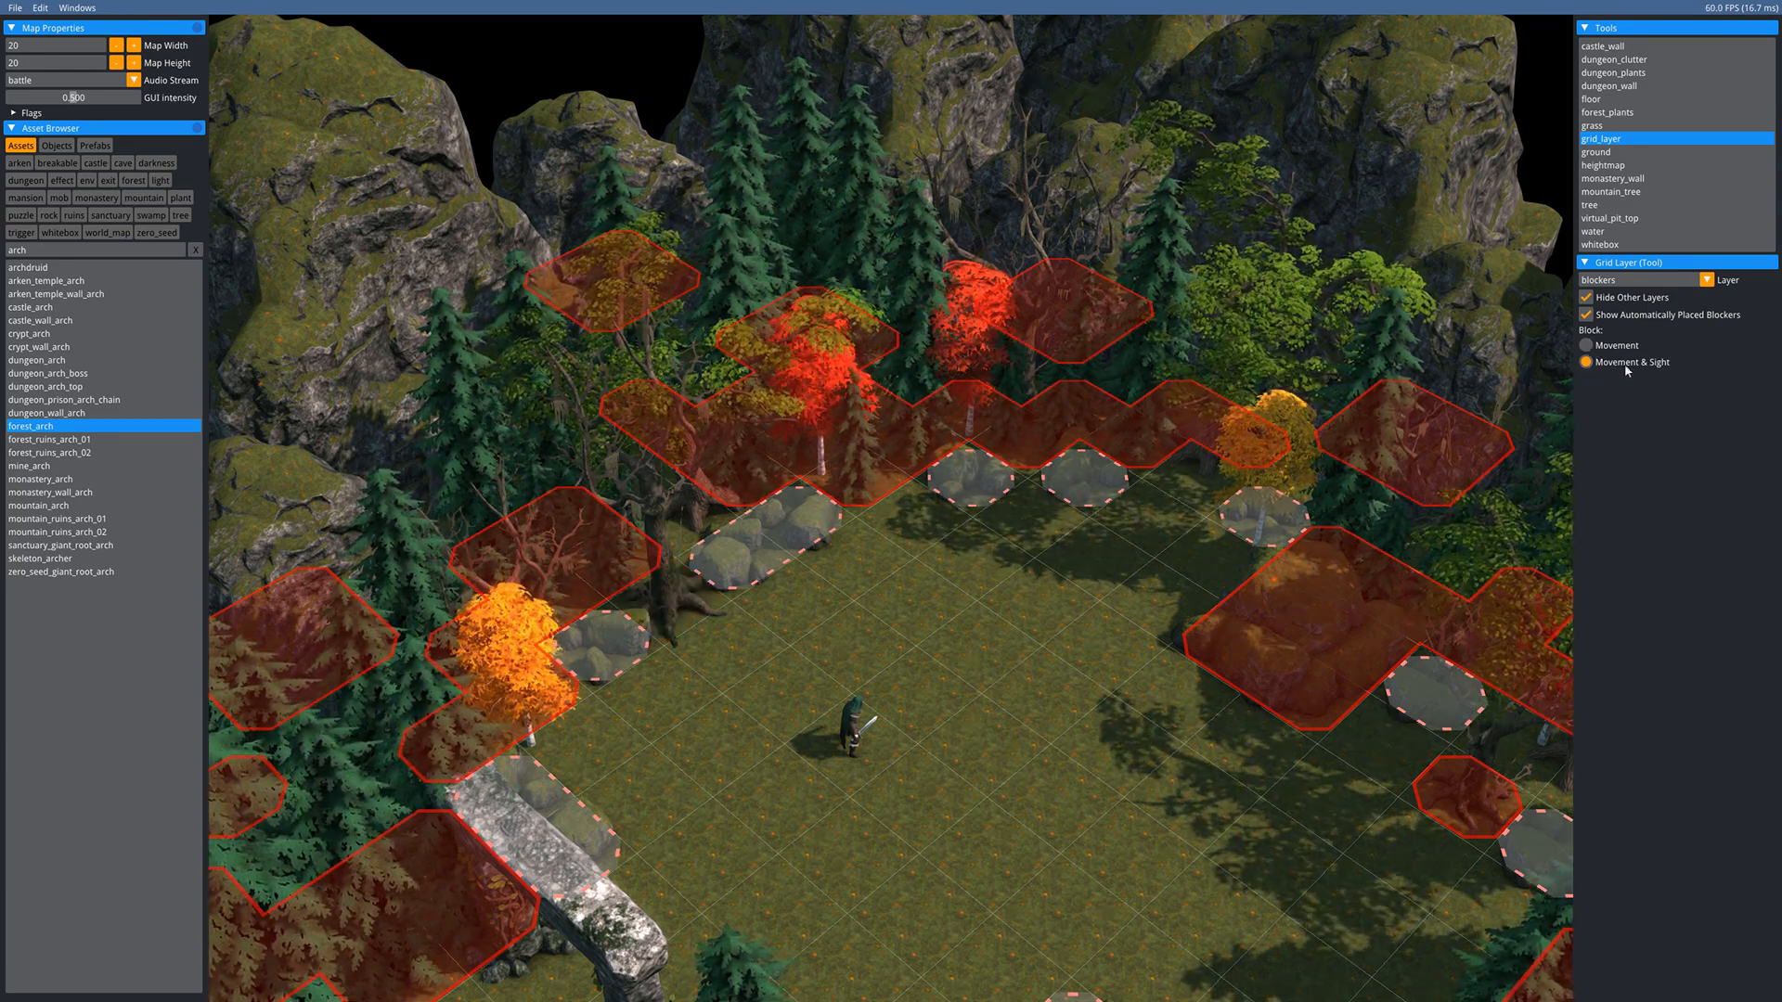
{"action": "left_click", "coordinate": [670, 605]}
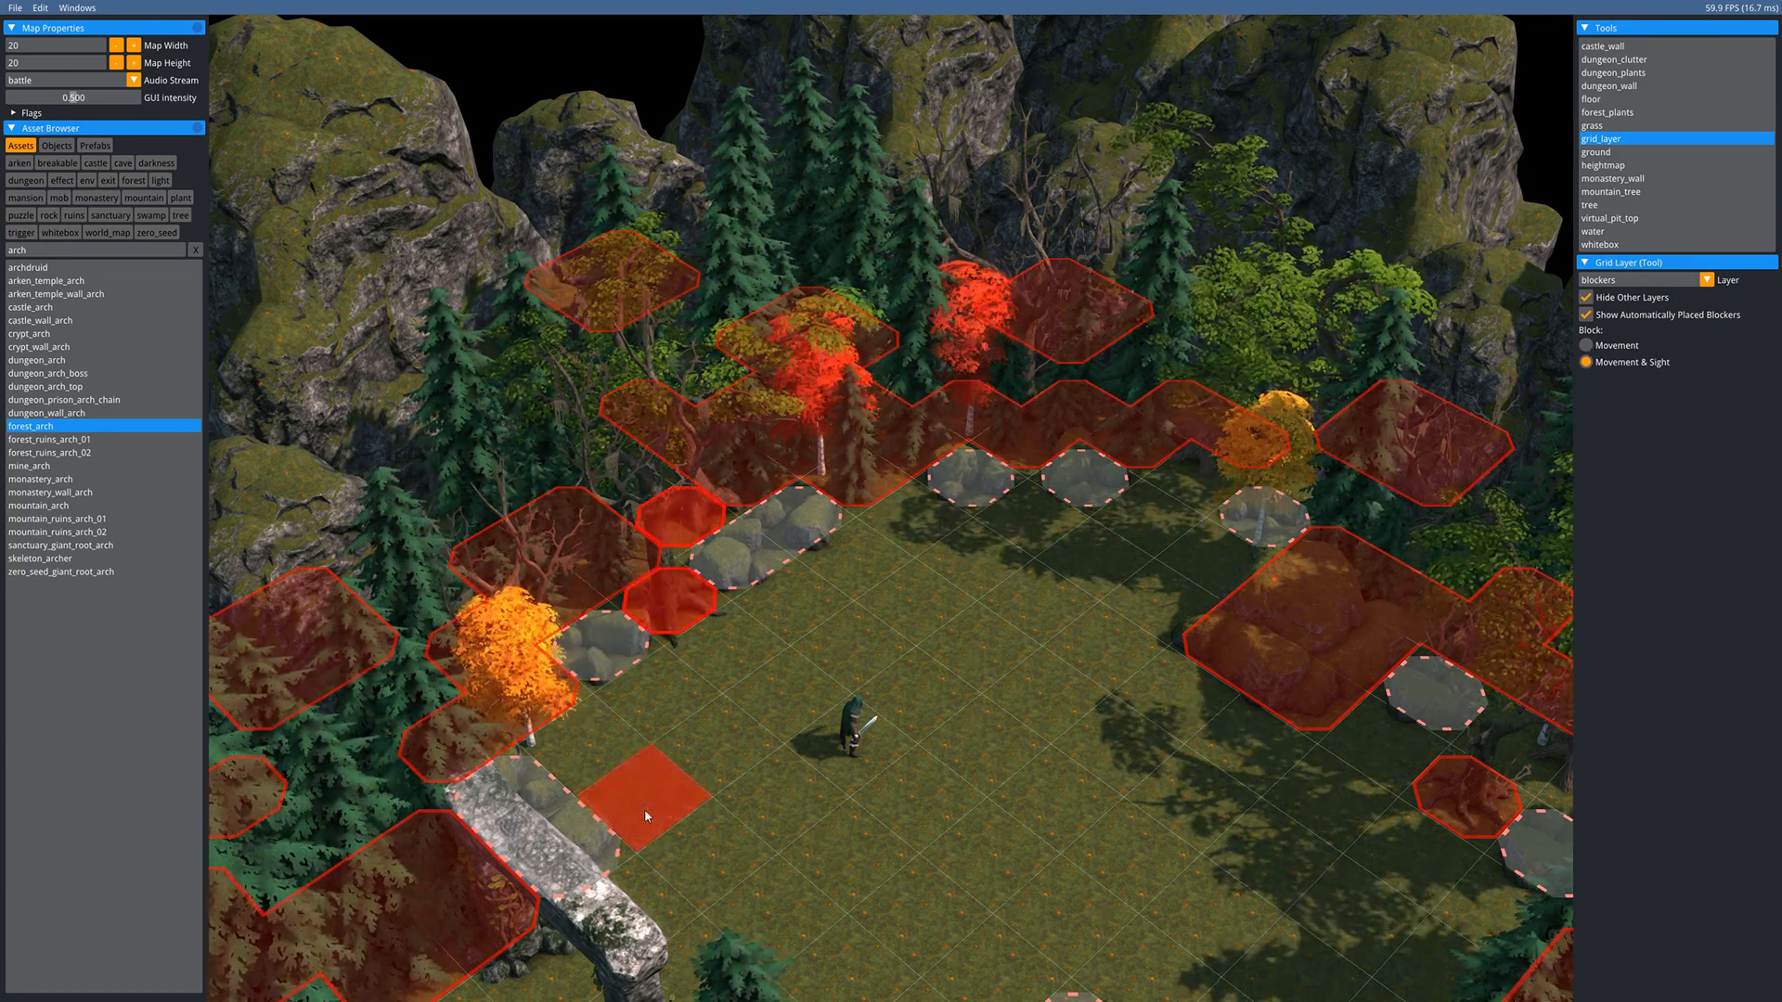
- Pan and zoom in play mode to check the blocked tile, then return to selection
{"action": "middle_click_drag", "start_coordinate": [937, 738], "coordinate": [757, 604]}
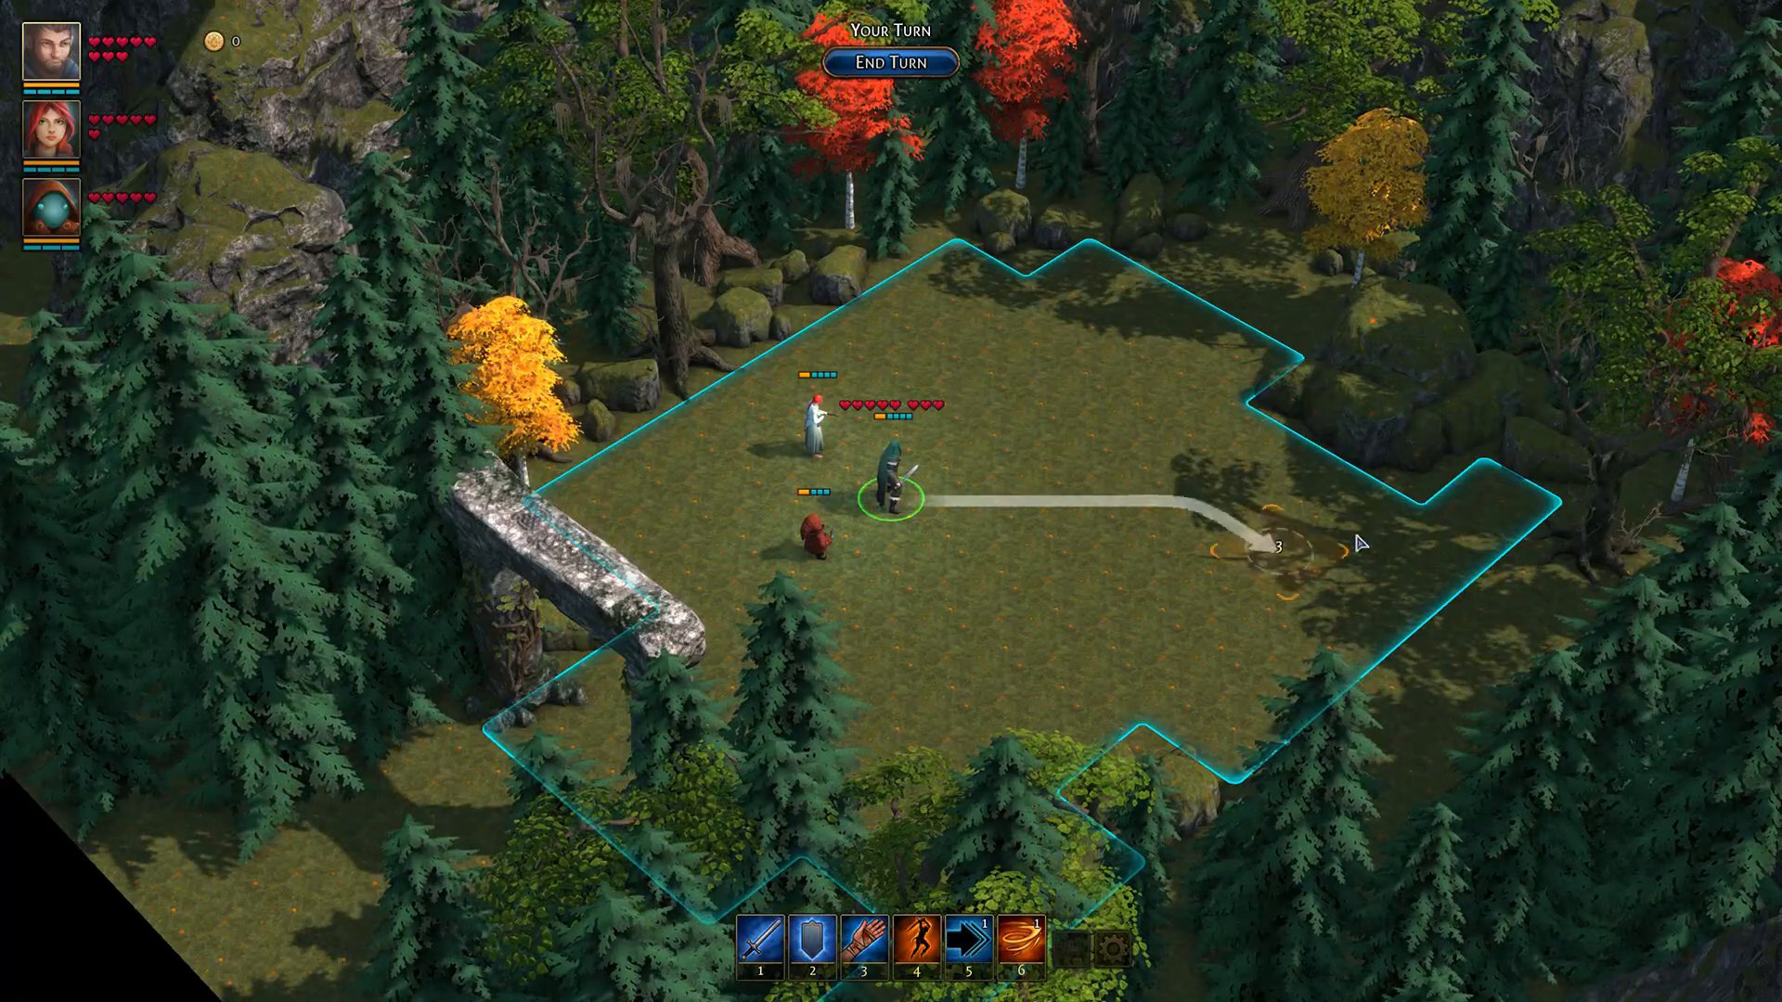
{"action": "middle_click_drag", "start_coordinate": [1216, 549], "coordinate": [966, 573]}
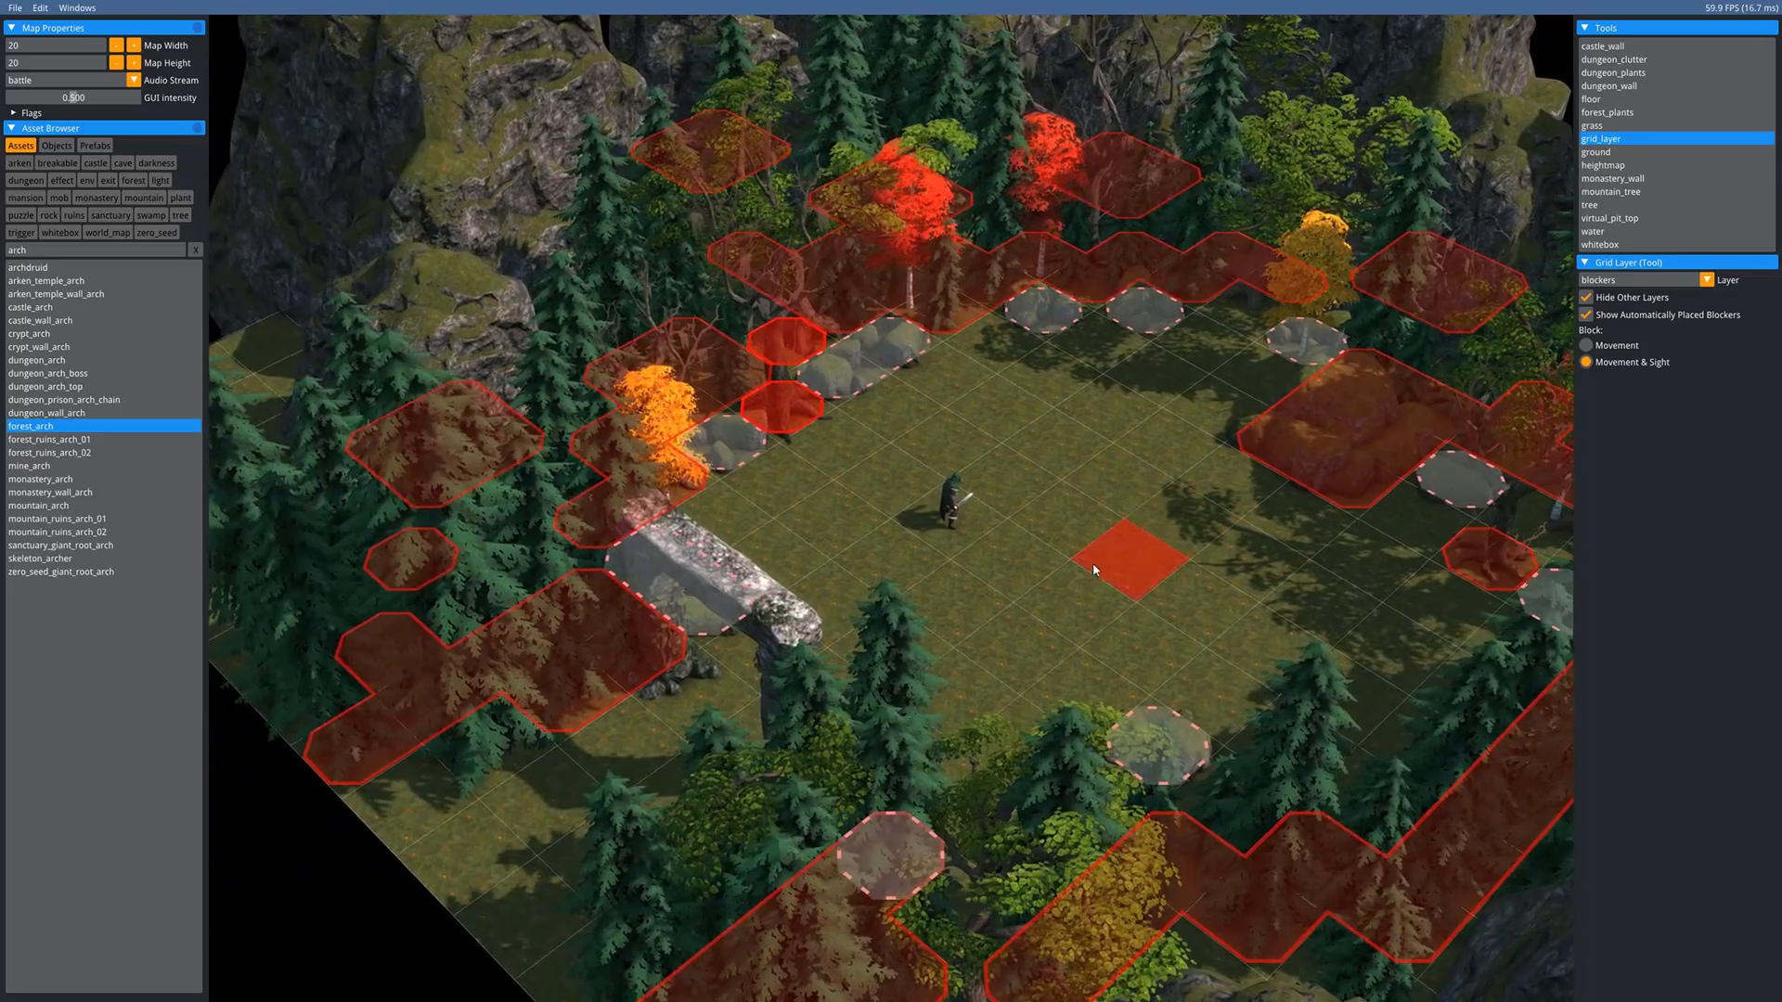
{"action": "scroll", "coordinate": [1093, 564], "scroll_direction": "down", "scroll_amount": 2}
{"action": "middle_click_drag", "start_coordinate": [991, 571], "coordinate": [923, 586]}
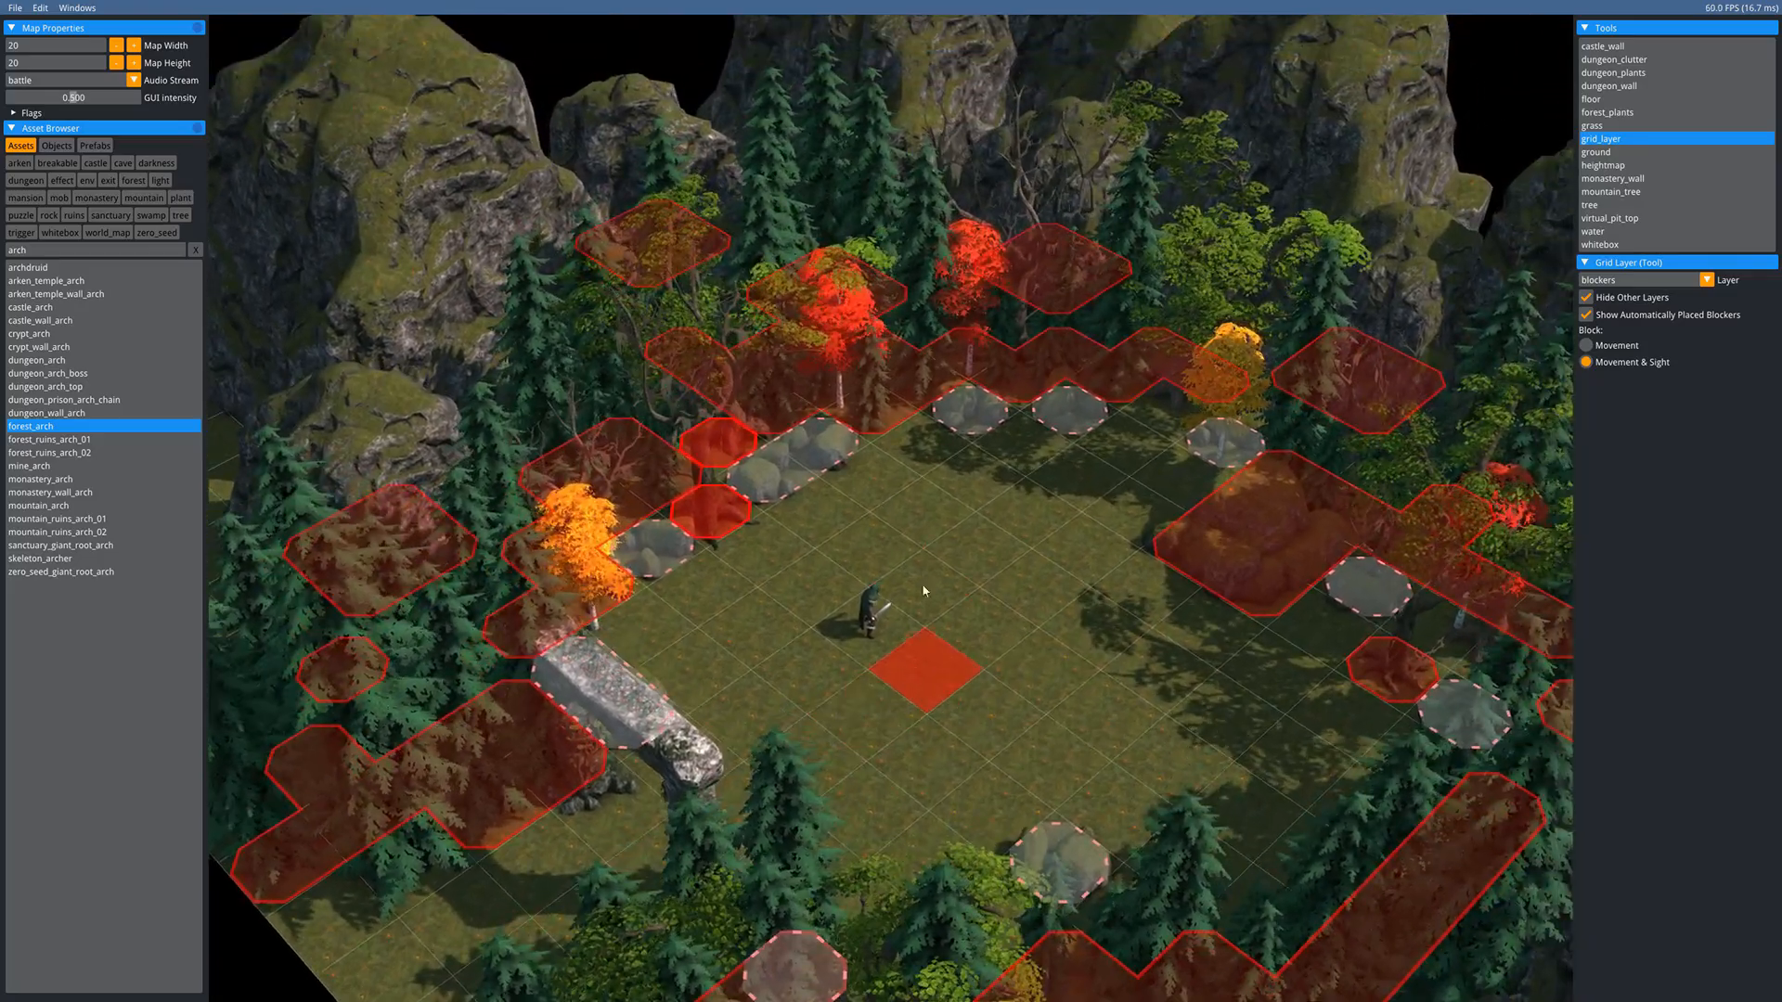
{"action": "scroll", "coordinate": [778, 589], "scroll_direction": "down", "scroll_amount": 1}
{"action": "middle_click_drag", "start_coordinate": [778, 588], "coordinate": [772, 528]}
{"action": "scroll", "coordinate": [747, 501], "scroll_direction": "up", "scroll_amount": 3}
{"action": "scroll", "coordinate": [675, 559], "scroll_direction": "up", "scroll_amount": 2}
{"action": "key", "text": "Escape"}
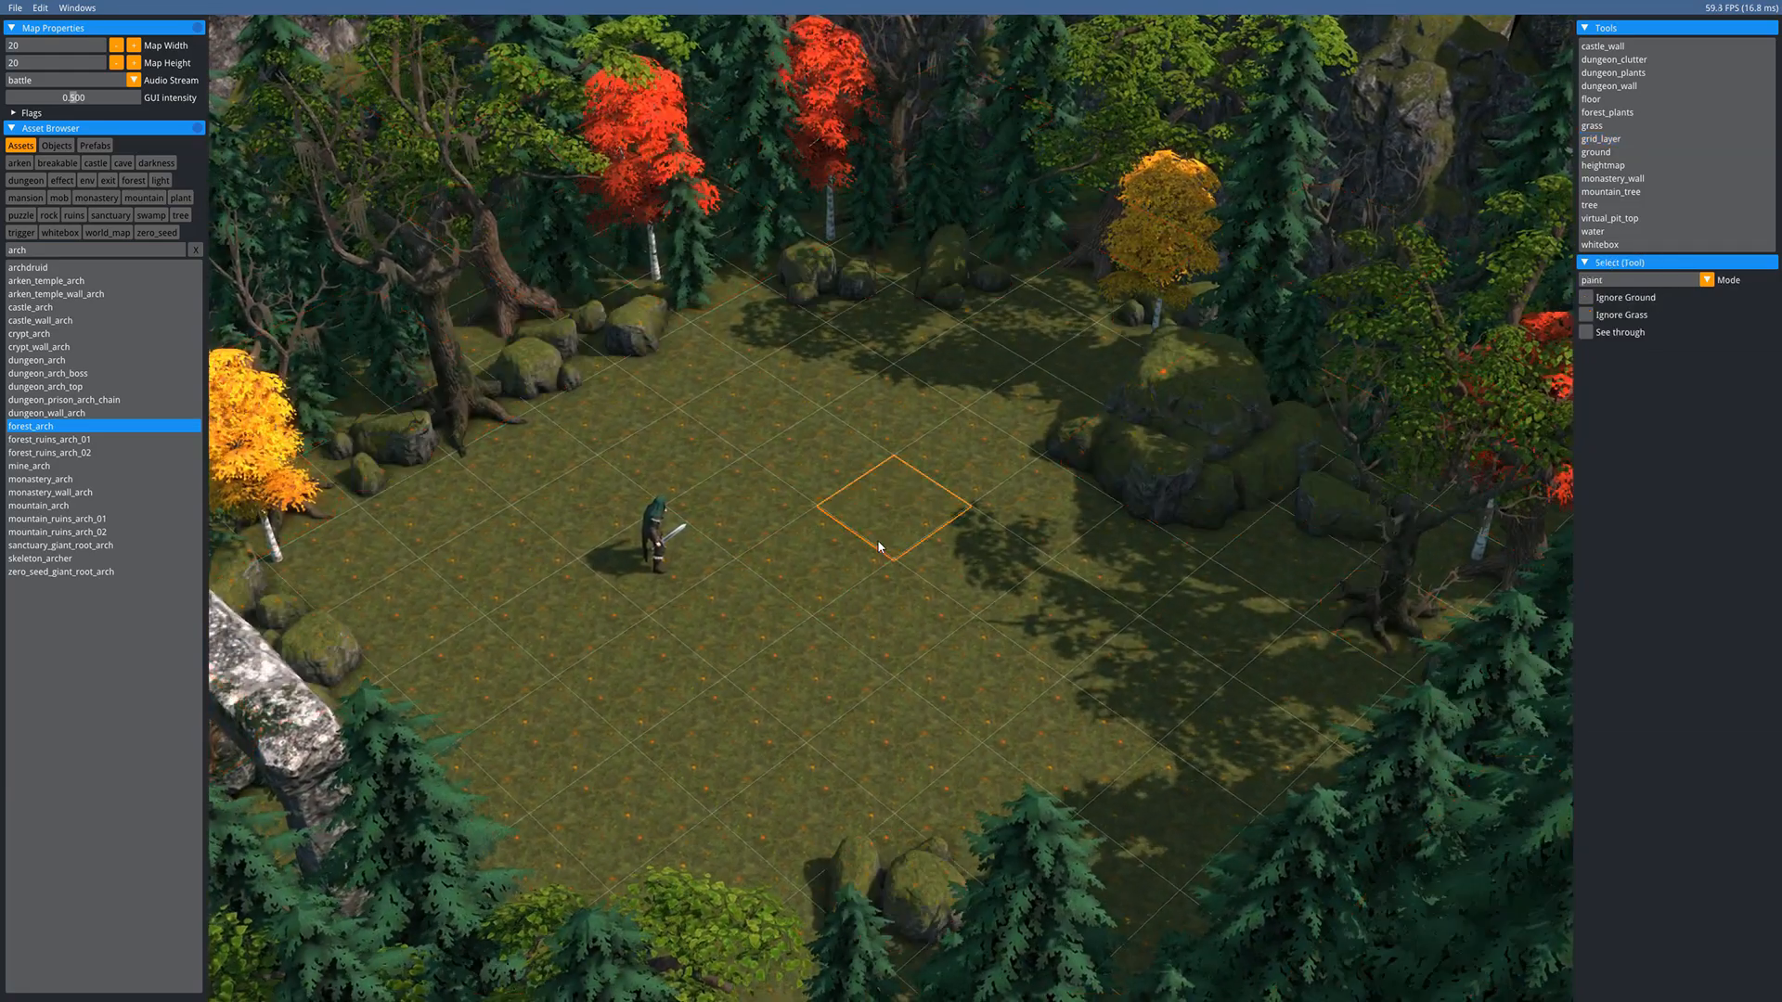
- Set the heightmap brush to replace mode with the bell shape
{"action": "left_click", "coordinate": [1597, 167]}
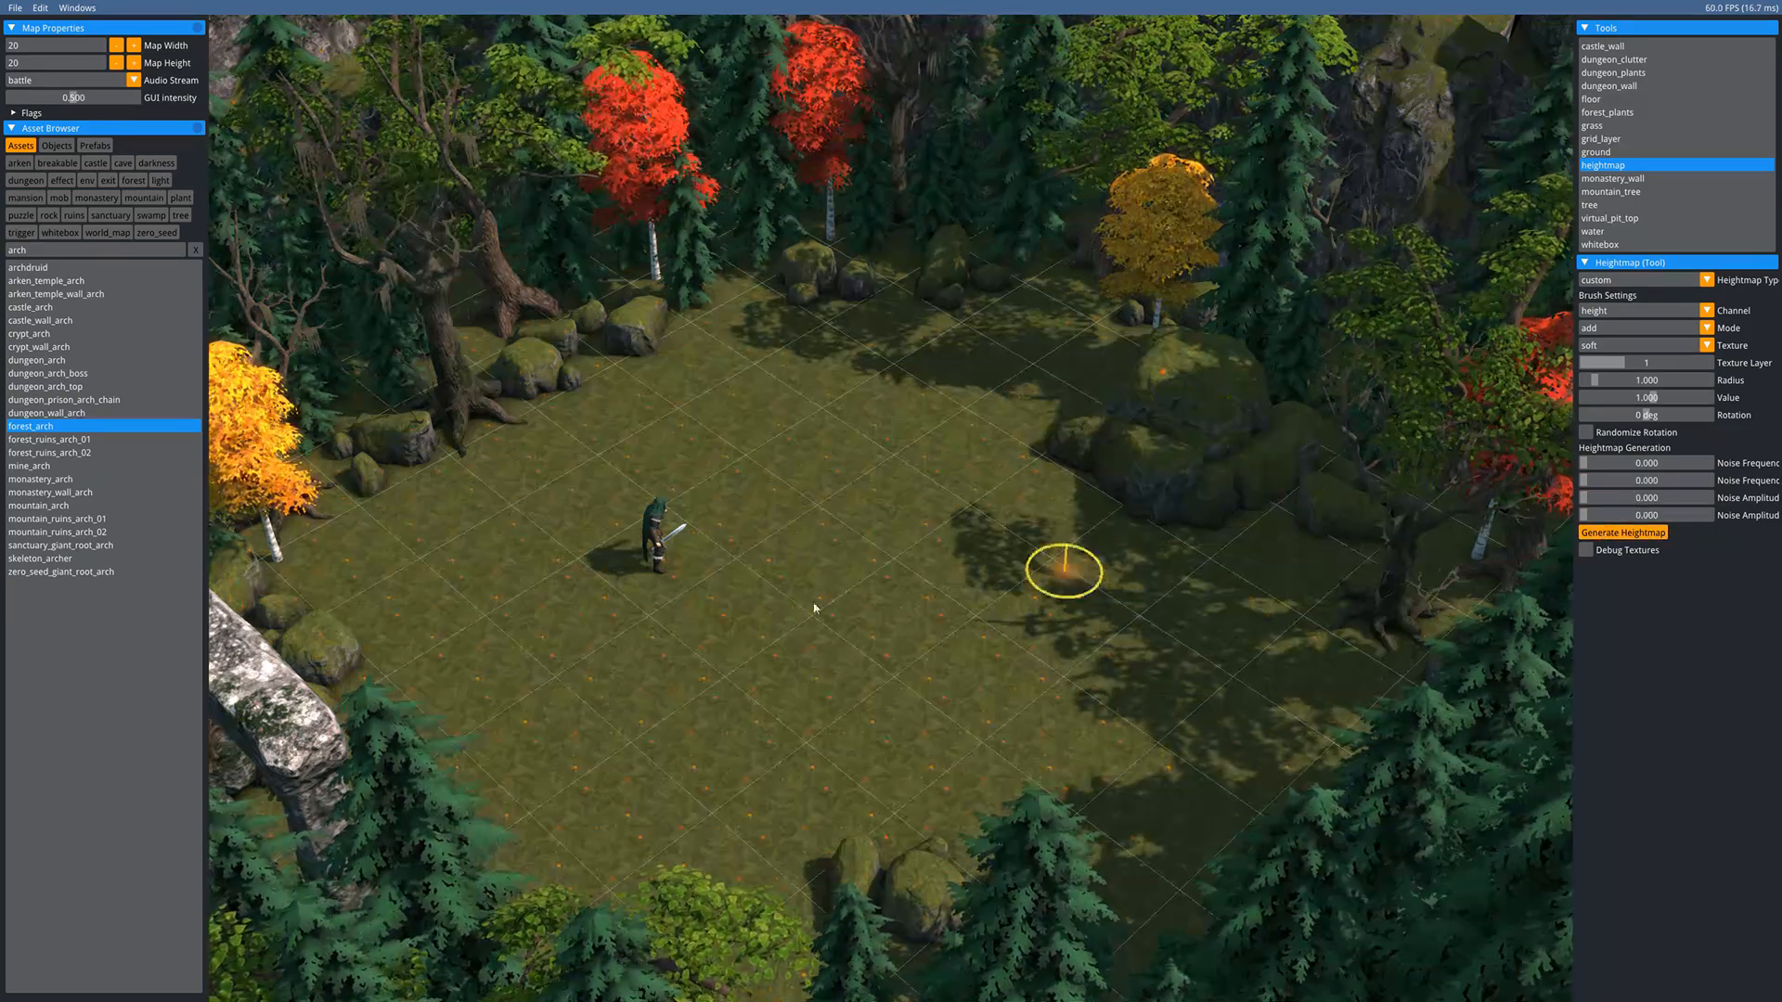
{"action": "scroll", "coordinate": [784, 608], "scroll_direction": "up", "scroll_amount": 3}
{"action": "scroll", "coordinate": [784, 608], "scroll_direction": "down", "scroll_amount": 2}
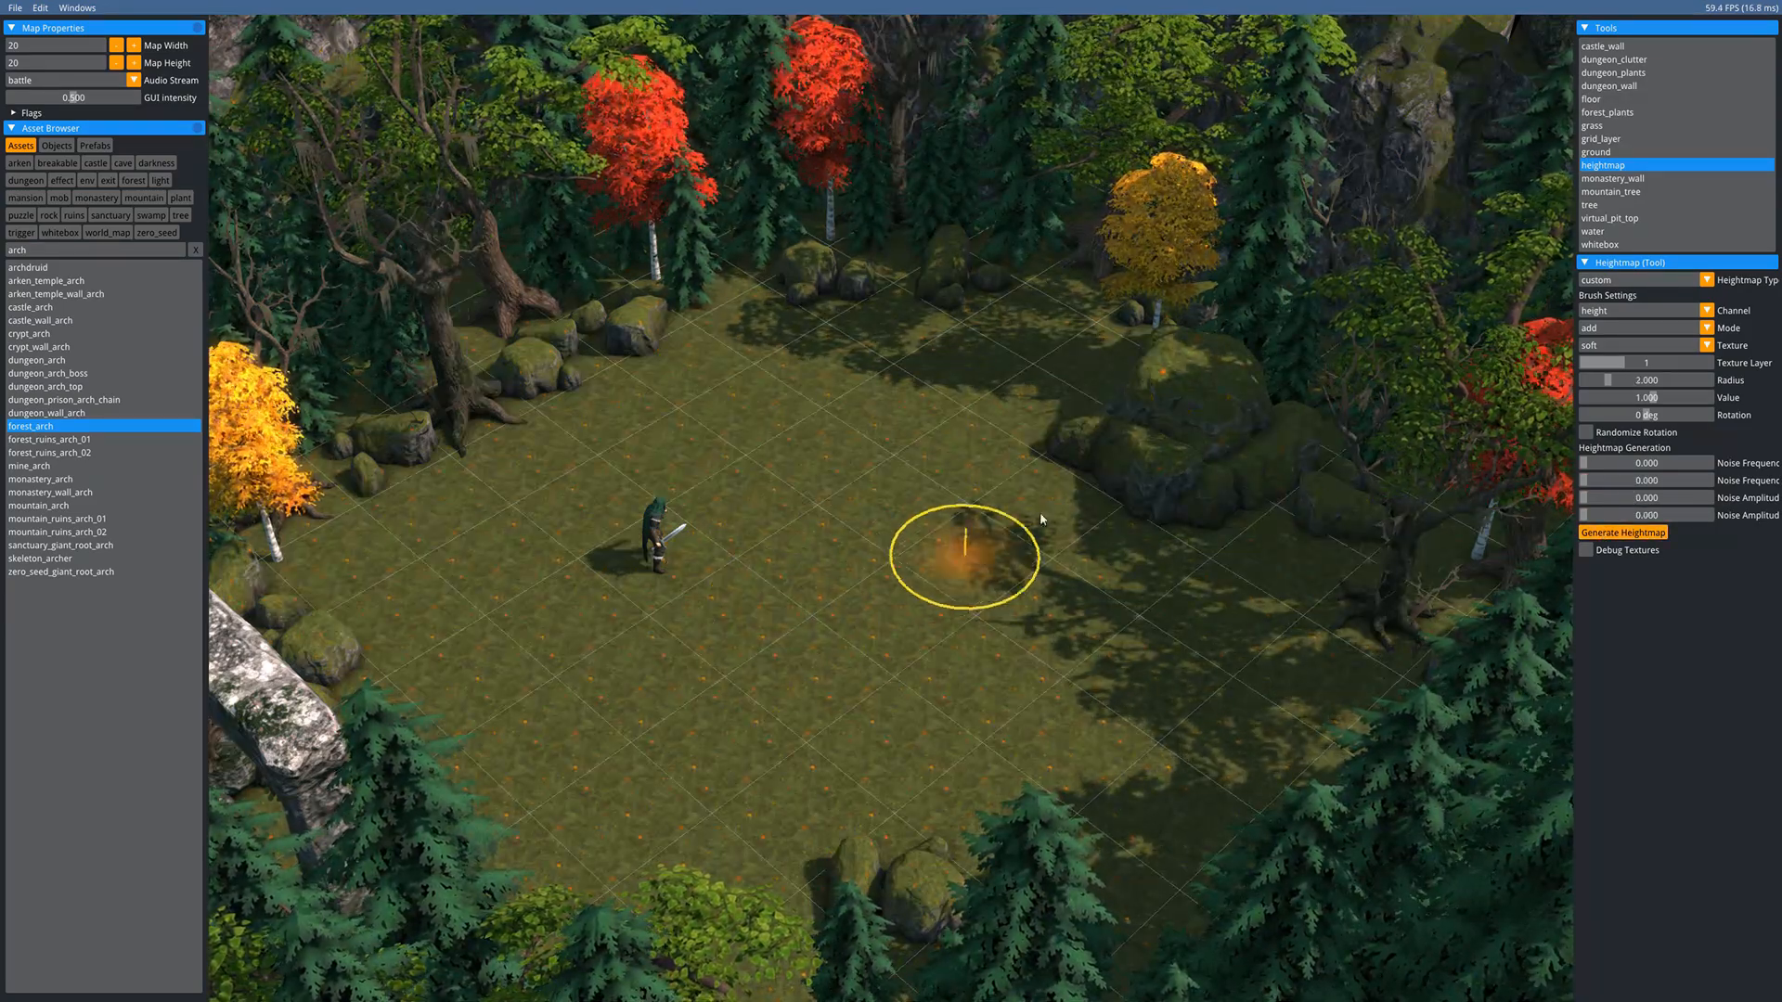
{"action": "left_click", "coordinate": [1603, 331]}
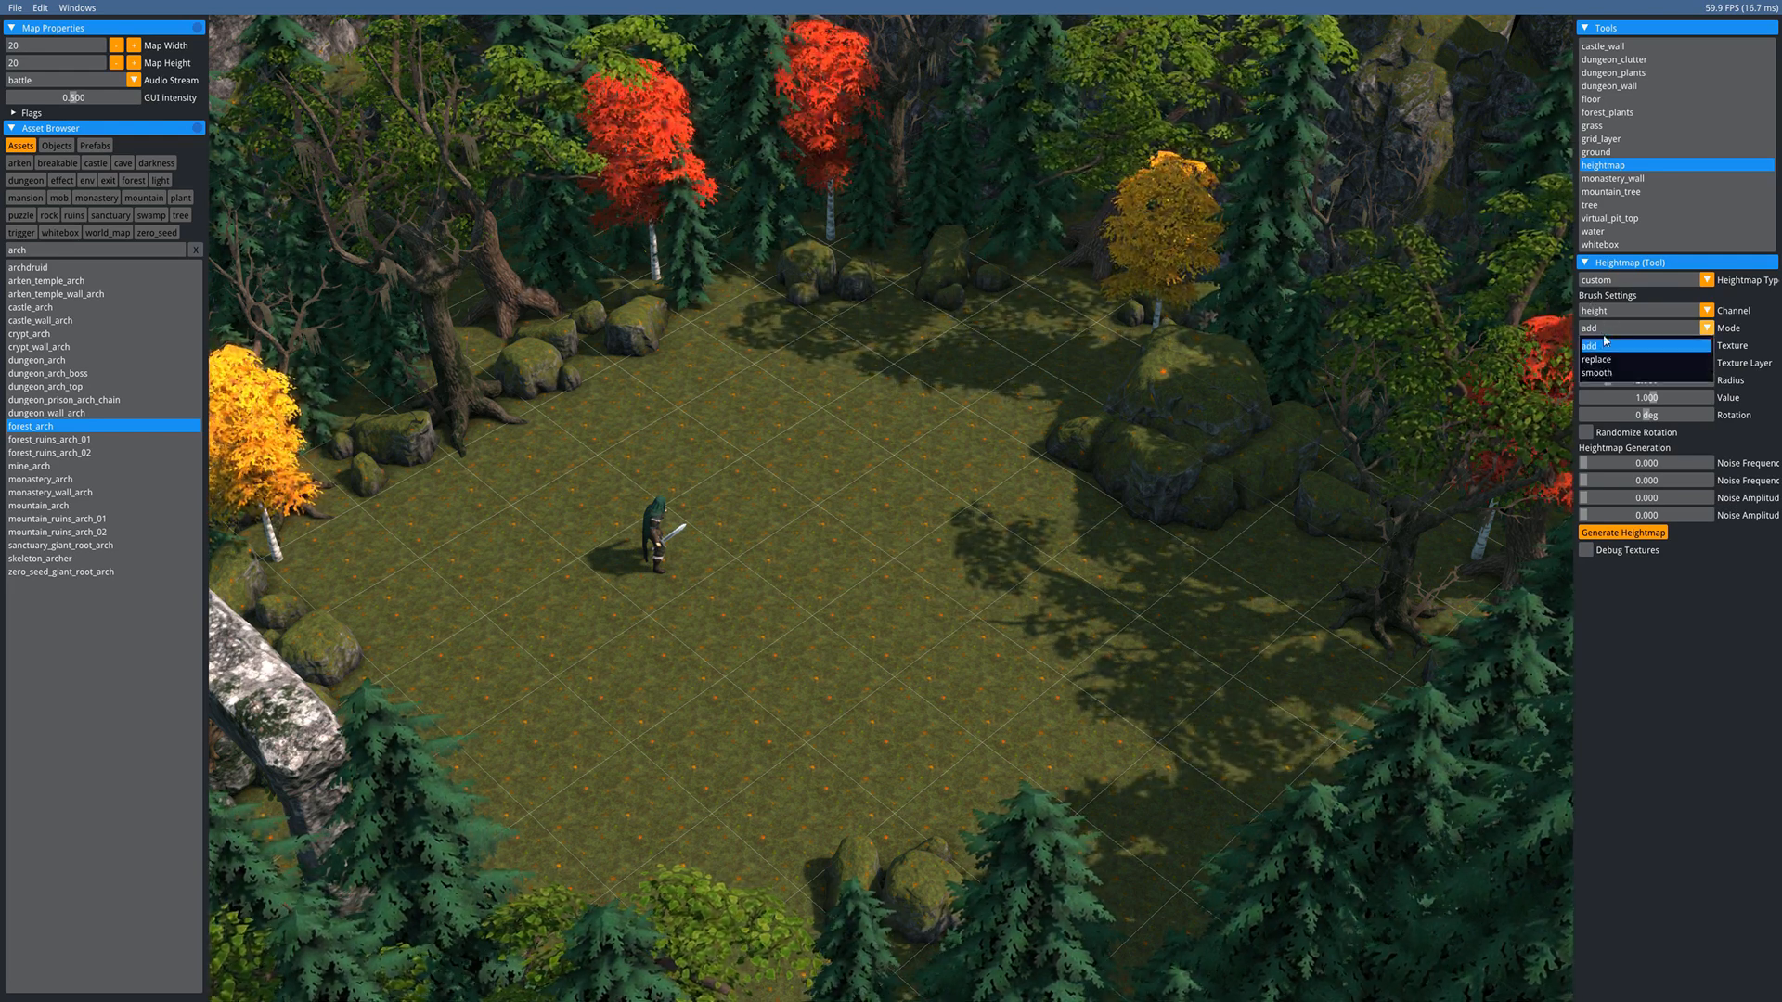
{"action": "left_click", "coordinate": [1605, 361]}
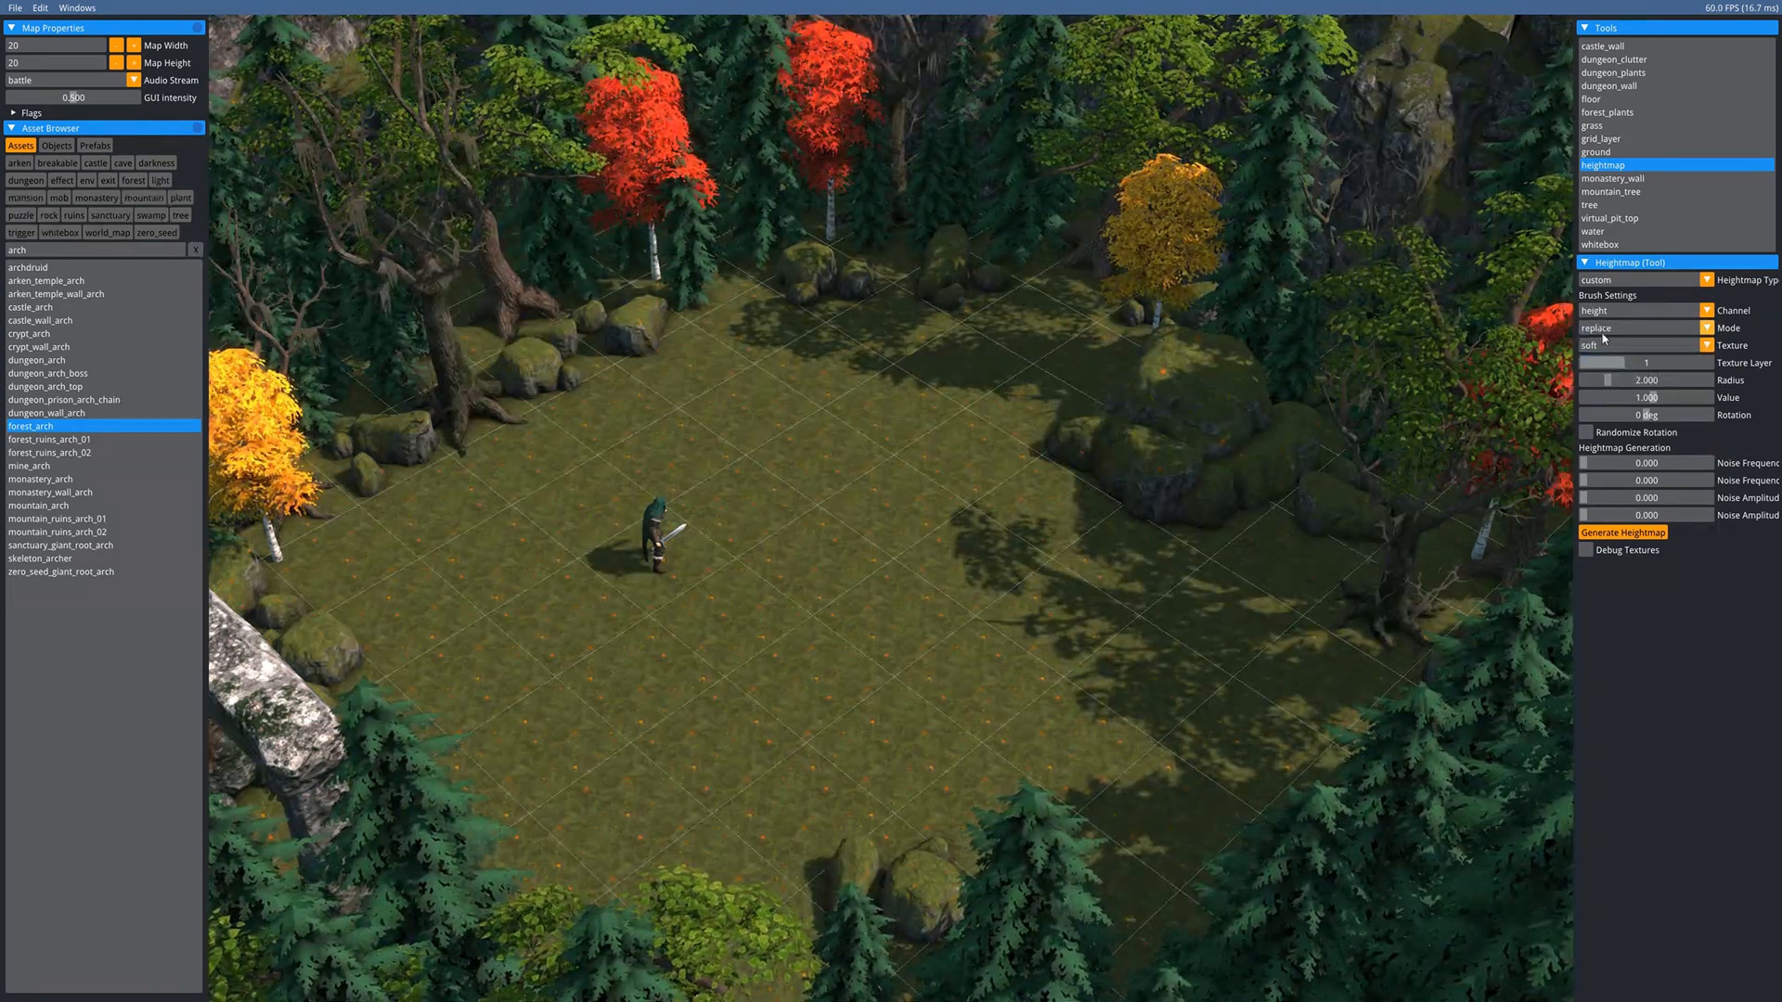
{"action": "left_click", "coordinate": [1603, 346]}
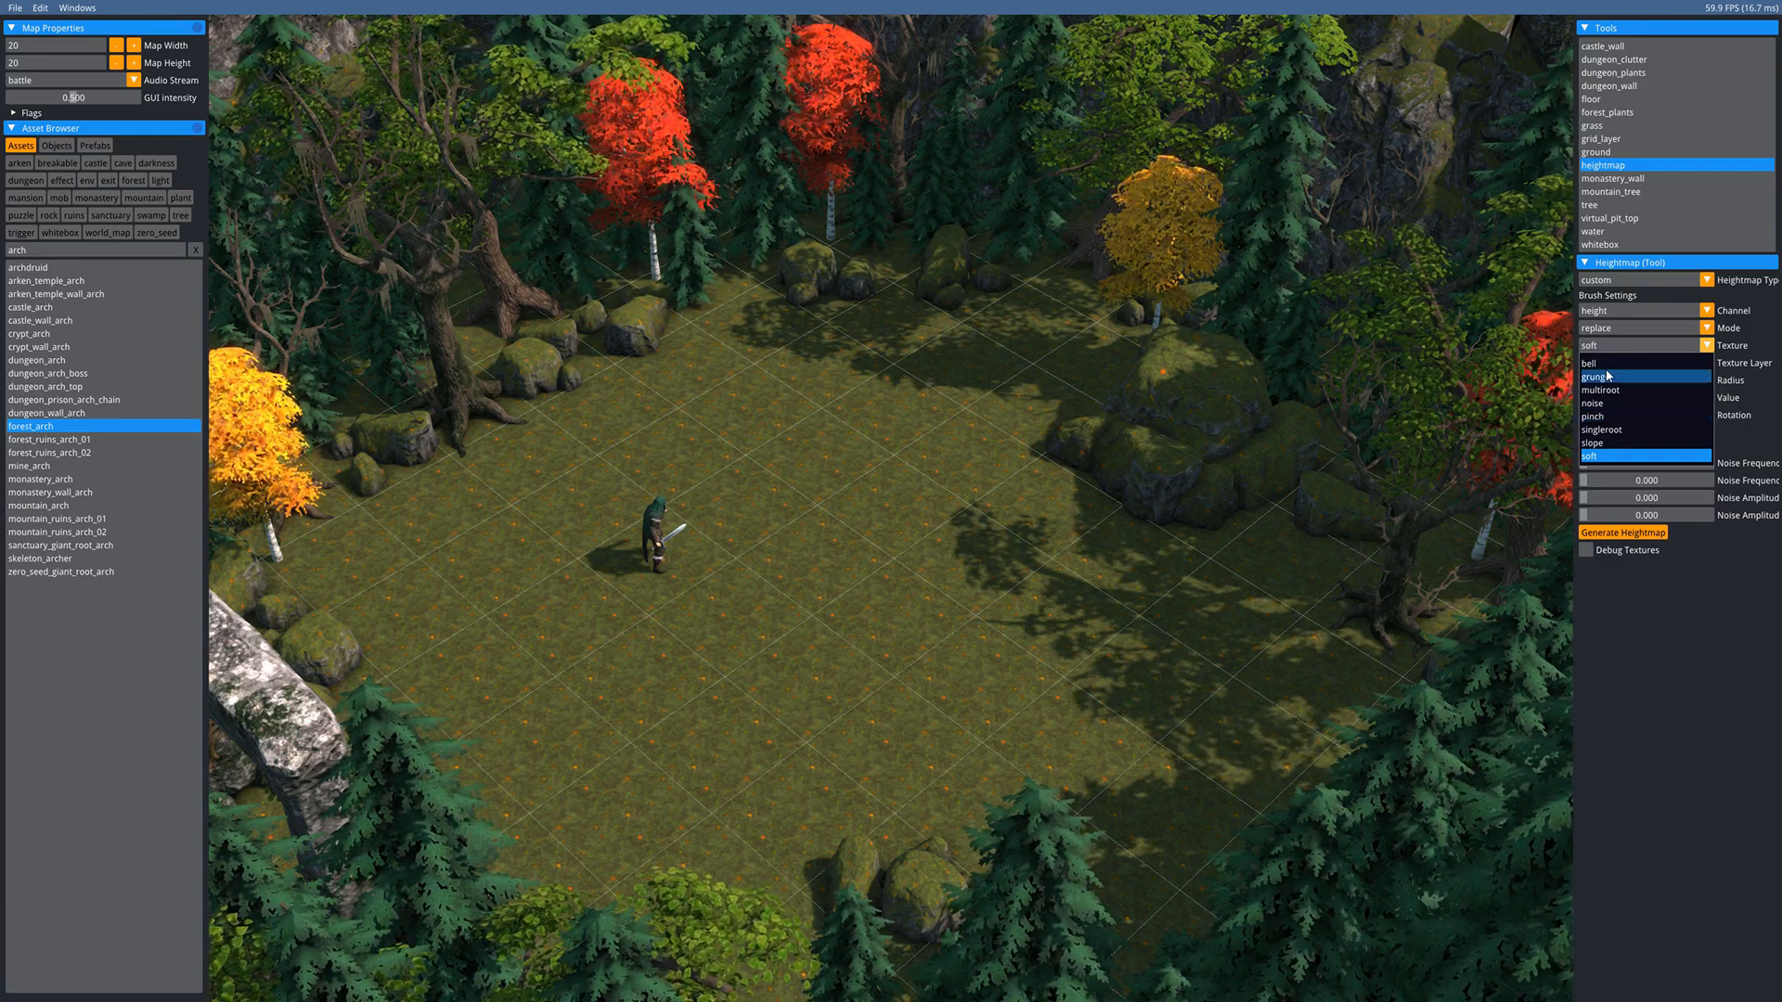
{"action": "left_click", "coordinate": [1603, 364]}
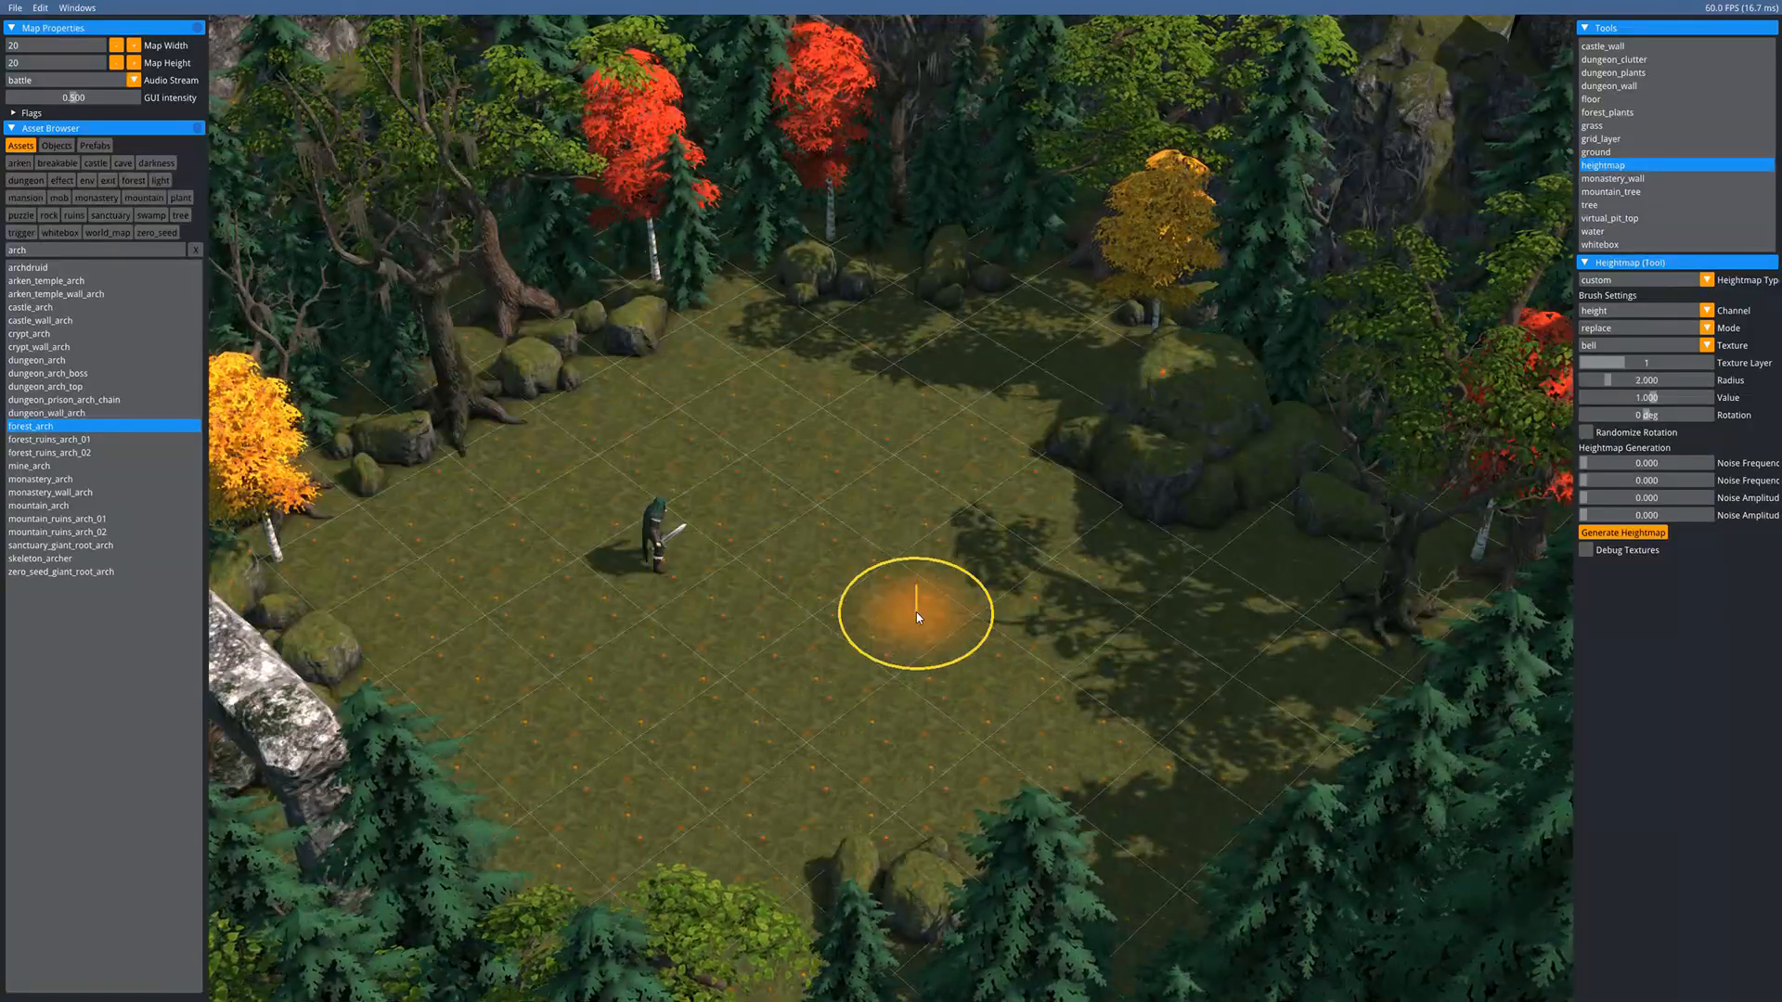
- Carve a shallow hollow into the ground right of the clearing's centre
{"action": "scroll", "coordinate": [916, 614], "scroll_direction": "up", "scroll_amount": 2}
{"action": "scroll", "coordinate": [951, 592], "scroll_direction": "down", "scroll_amount": 1}
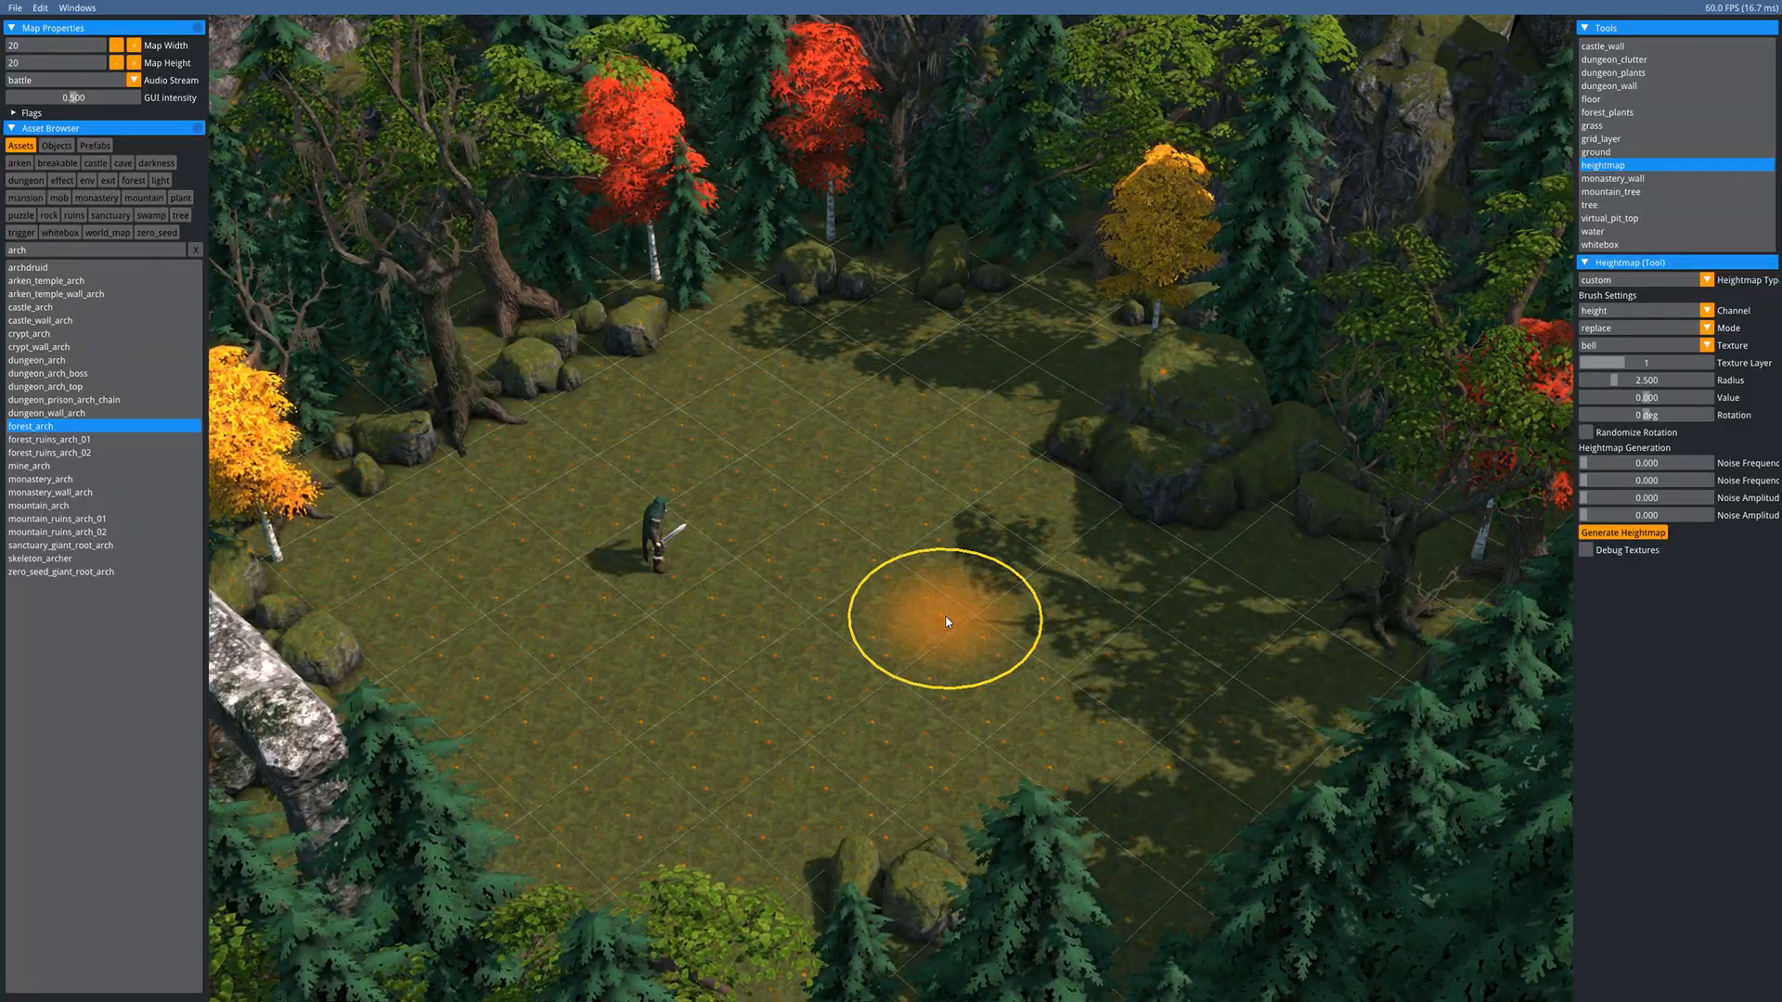
{"action": "scroll", "coordinate": [949, 583], "scroll_direction": "down", "scroll_amount": 4}
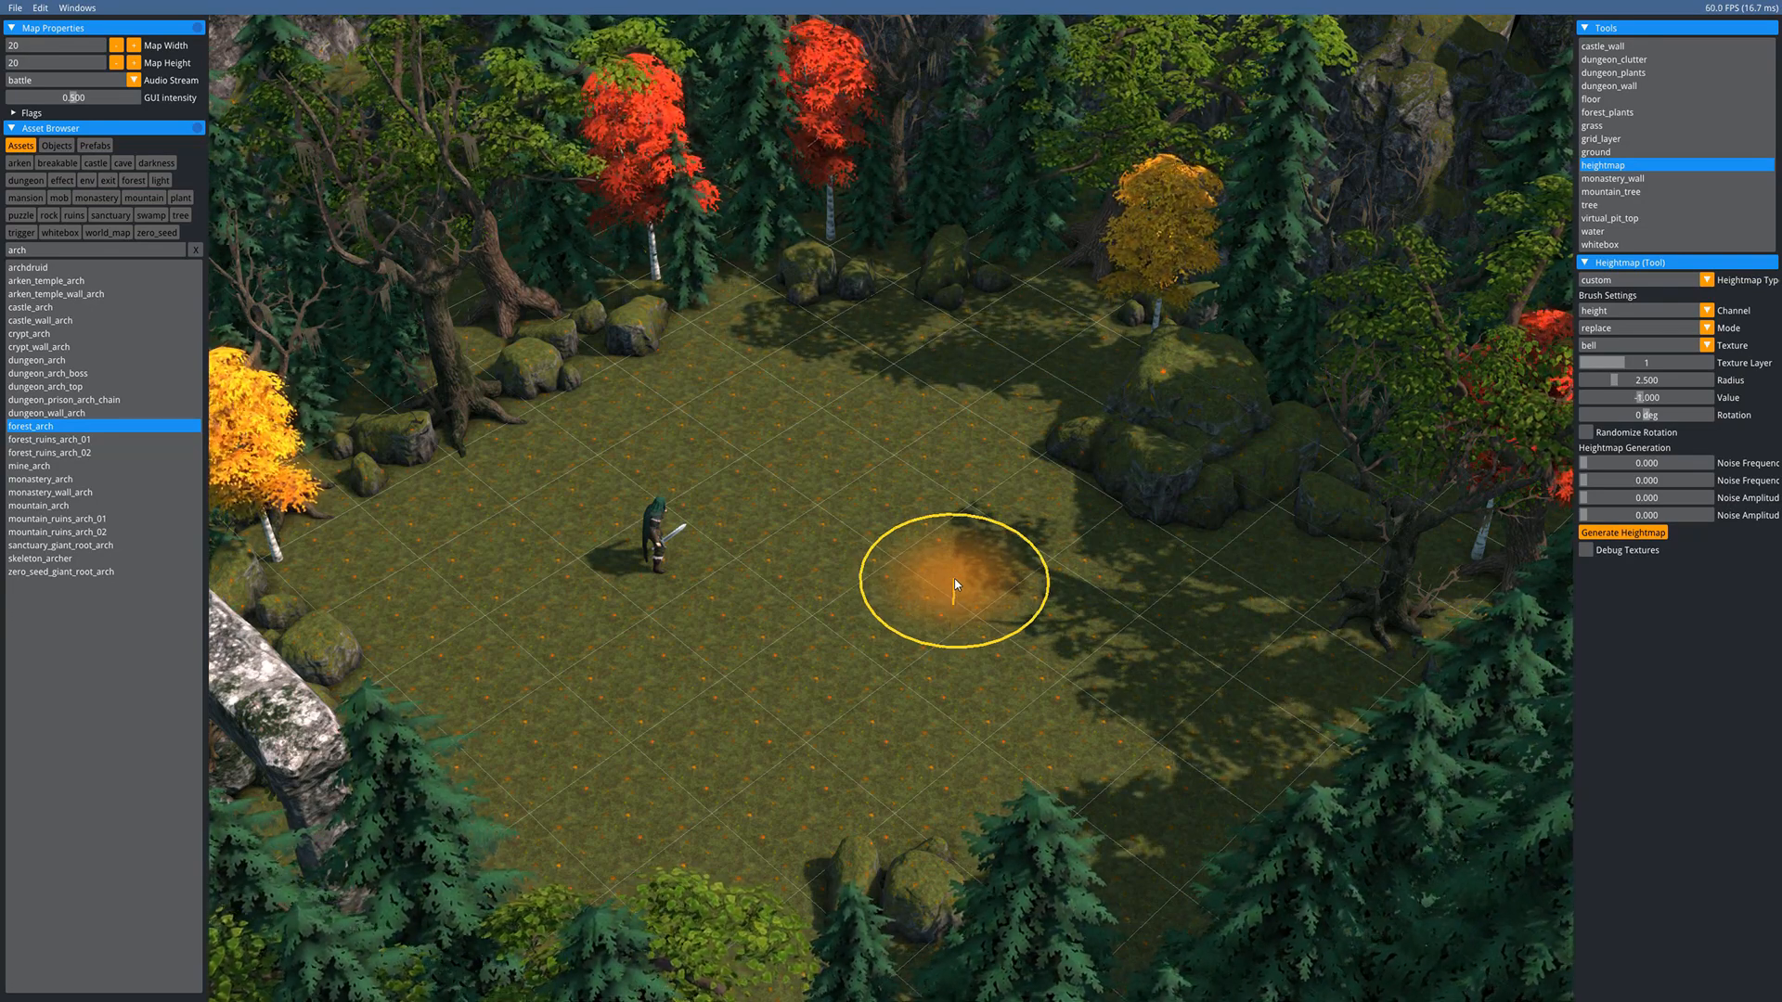
{"action": "scroll", "coordinate": [956, 585], "scroll_direction": "up", "scroll_amount": 1}
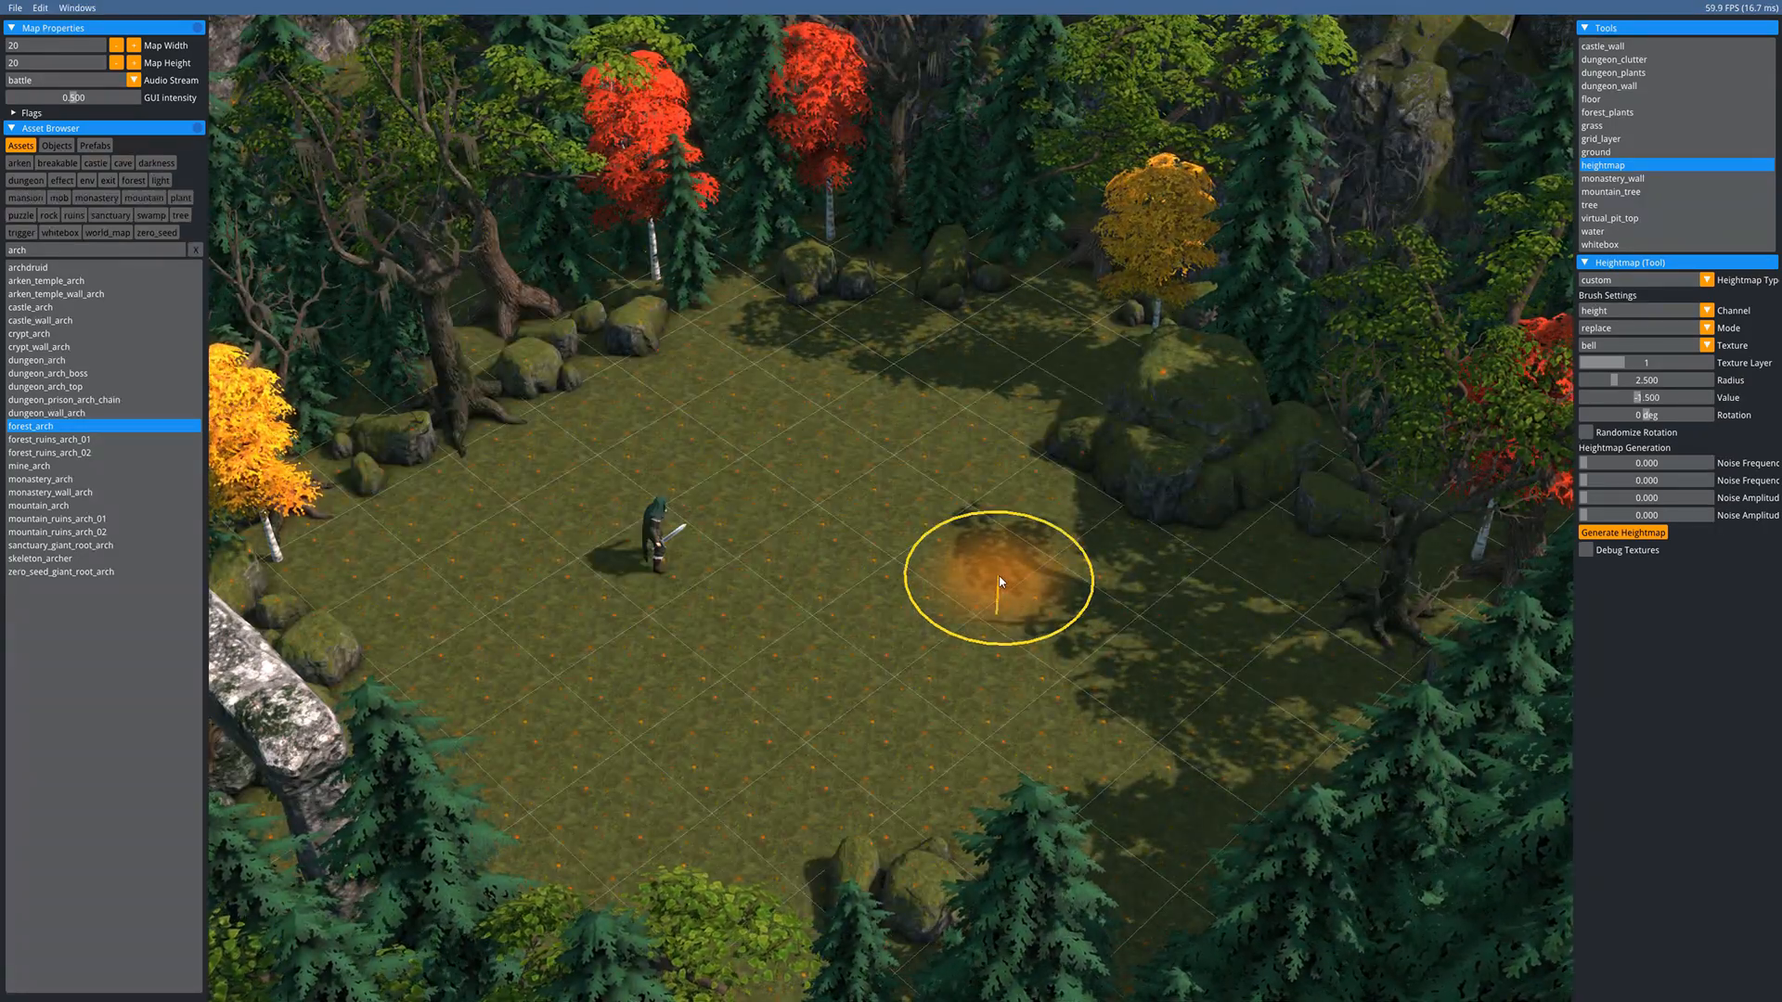
{"action": "scroll", "coordinate": [1056, 598], "scroll_direction": "down", "scroll_amount": 1}
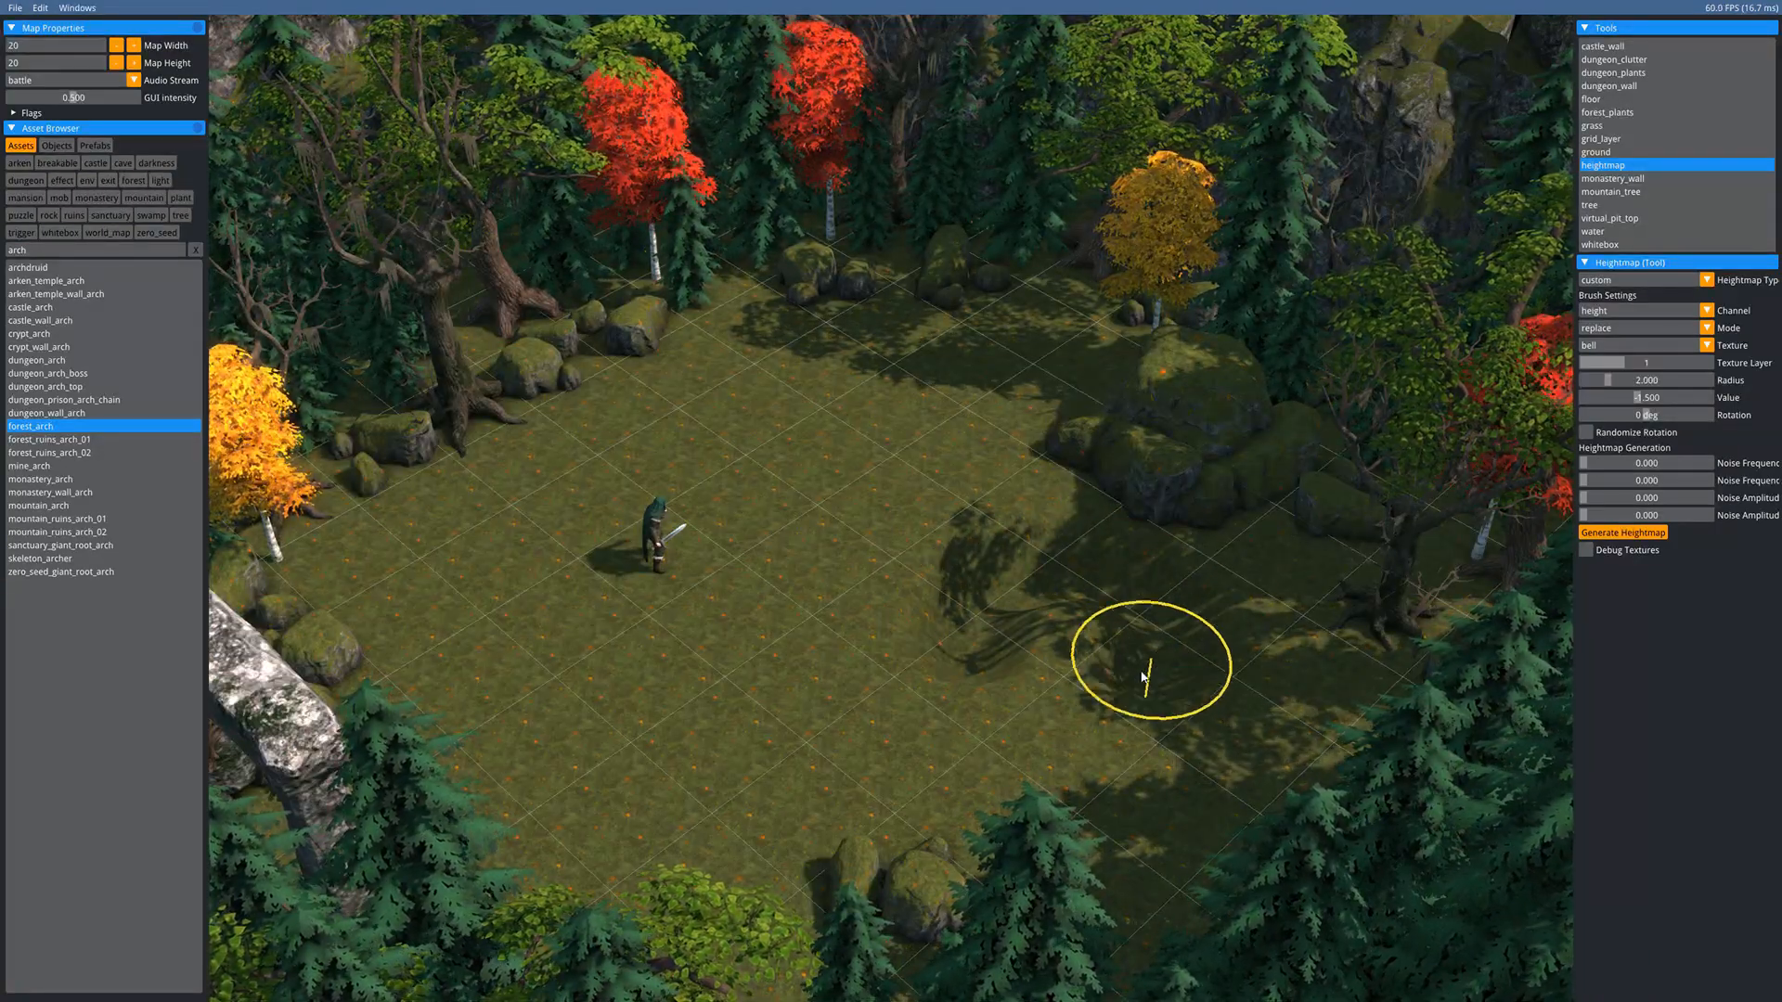
{"action": "mouse_move", "coordinate": [1143, 678]}
{"action": "left_mouse_down"}
{"action": "mouse_move", "coordinate": [1055, 603]}
{"action": "mouse_move", "coordinate": [1051, 637]}
{"action": "mouse_move", "coordinate": [998, 629]}
{"action": "mouse_move", "coordinate": [1013, 758]}
{"action": "mouse_move", "coordinate": [1221, 728]}
{"action": "mouse_move", "coordinate": [1055, 629]}
{"action": "left_mouse_up"}
{"action": "mouse_move", "coordinate": [1069, 717]}
{"action": "left_mouse_down"}
{"action": "mouse_move", "coordinate": [1061, 685]}
{"action": "mouse_move", "coordinate": [1098, 684]}
{"action": "left_mouse_up"}
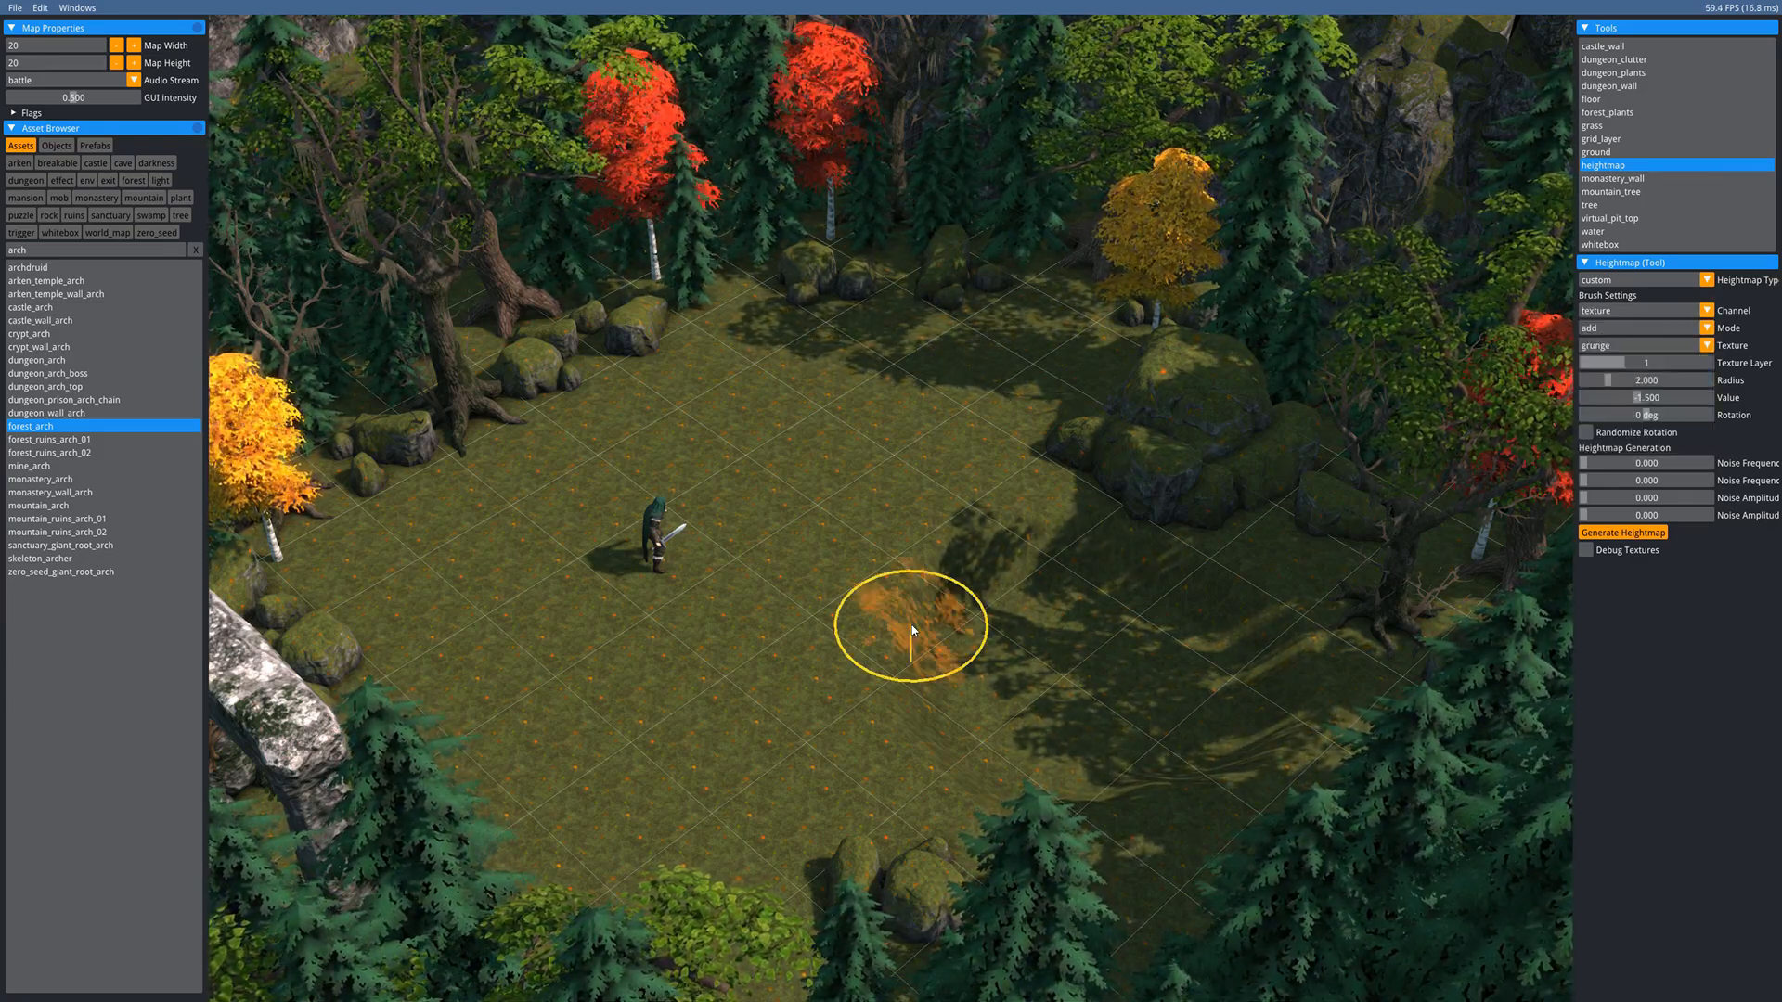
- Paint a first grunge dirt patch across the clearing
{"action": "scroll", "coordinate": [912, 626], "scroll_direction": "up", "scroll_amount": 4}
{"action": "scroll", "coordinate": [919, 645], "scroll_direction": "up", "scroll_amount": 3, "text": "shift"}
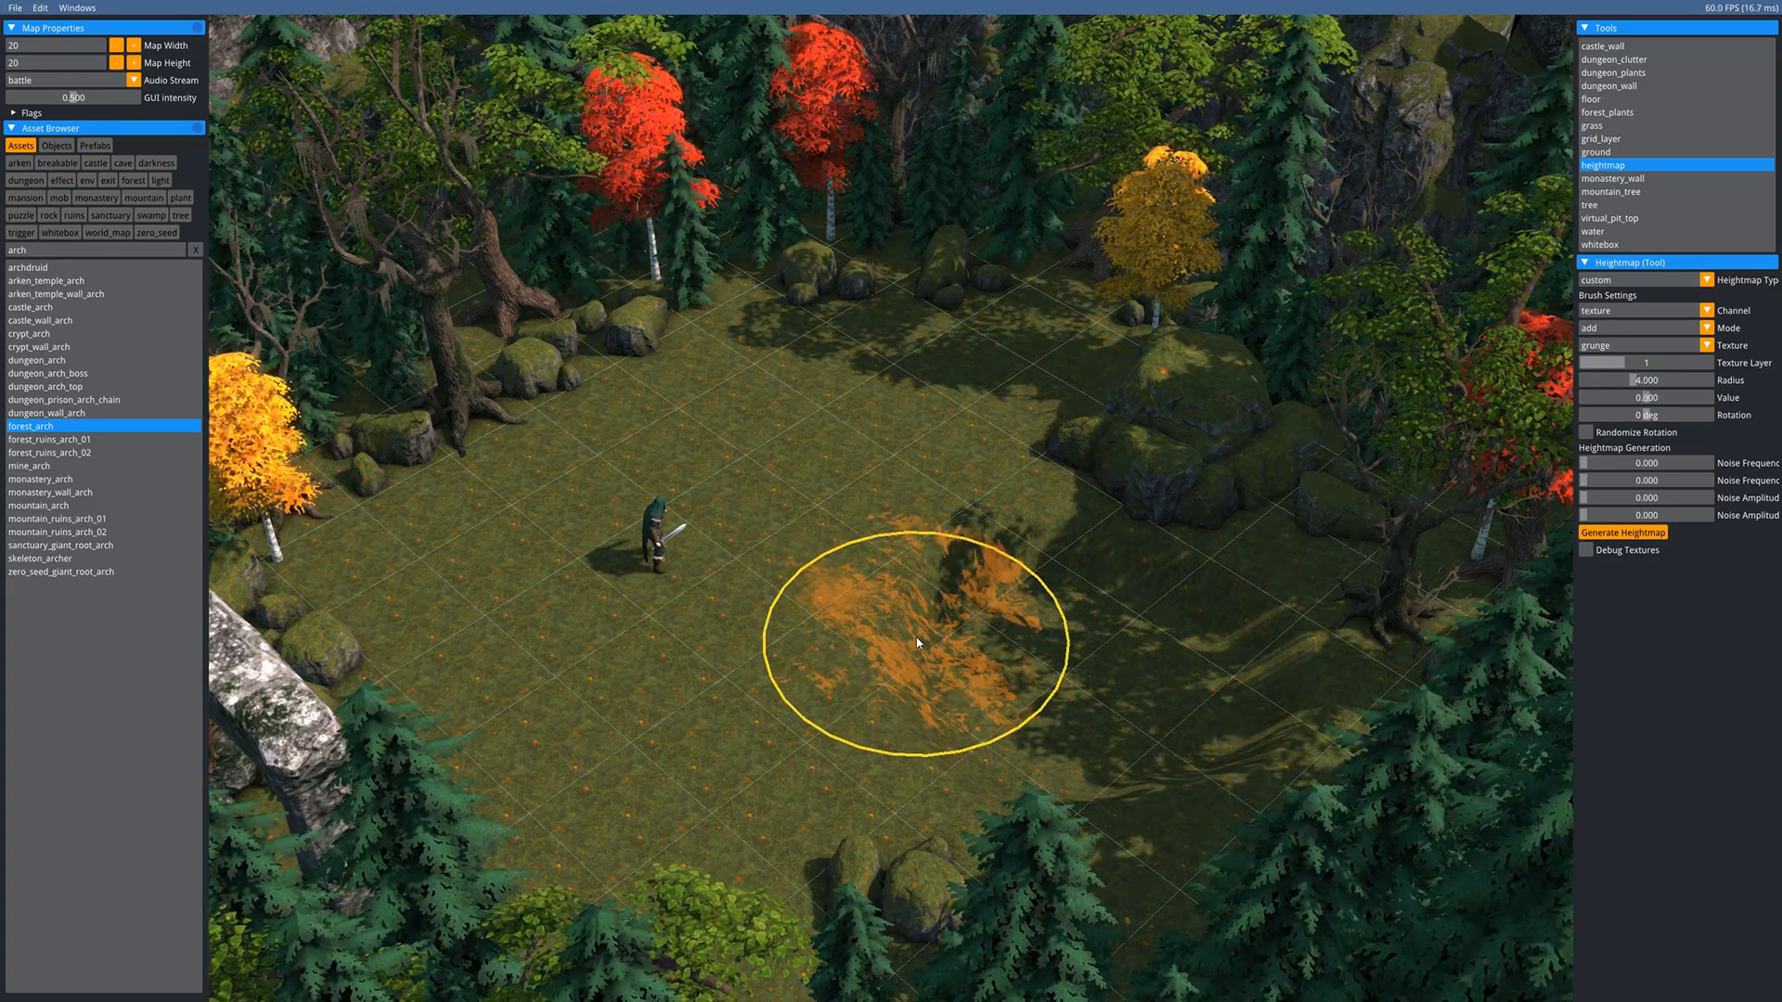
{"action": "mouse_move", "coordinate": [917, 640]}
{"action": "left_mouse_down"}
{"action": "mouse_move", "coordinate": [998, 599]}
{"action": "mouse_move", "coordinate": [1102, 640]}
{"action": "mouse_move", "coordinate": [1207, 733]}
{"action": "left_mouse_up"}
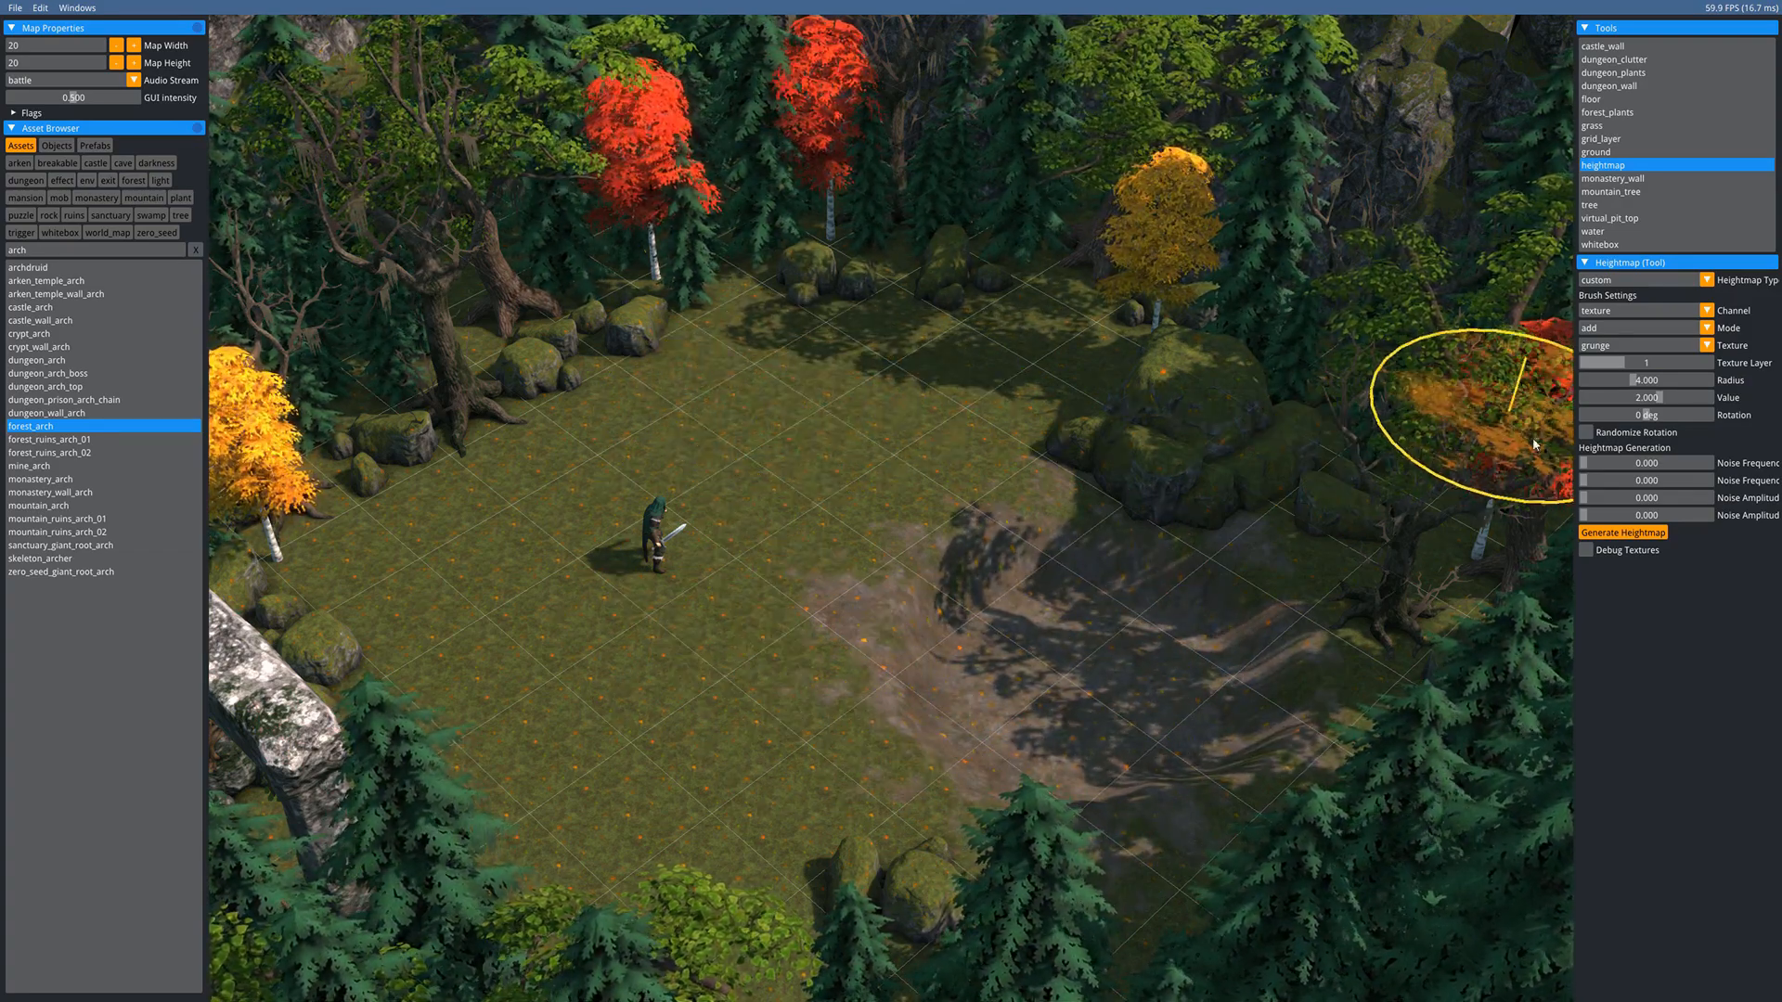
- Enable Randomize Rotation and stamp more dirt across the clearing, near the hero and the patch's right edge
{"action": "left_click", "coordinate": [1586, 433]}
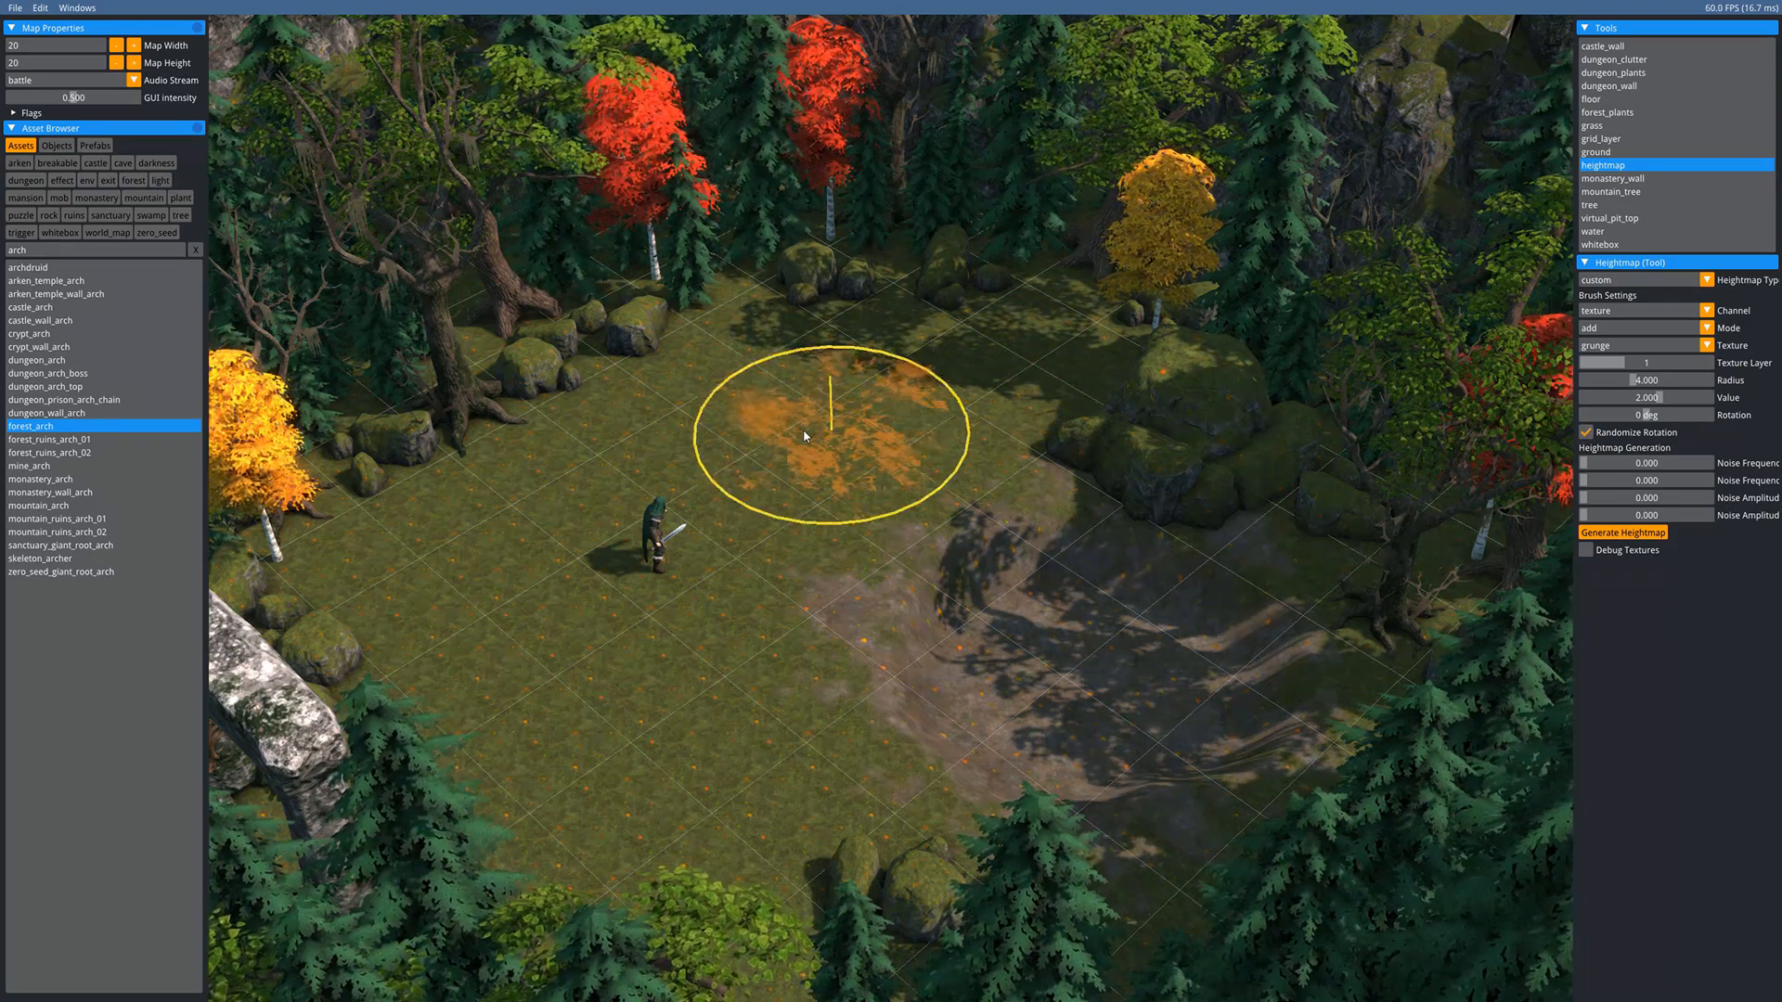
{"action": "scroll", "coordinate": [804, 430], "scroll_direction": "down", "scroll_amount": 1}
{"action": "mouse_move", "coordinate": [777, 395]}
{"action": "left_mouse_down"}
{"action": "mouse_move", "coordinate": [798, 409]}
{"action": "mouse_move", "coordinate": [738, 436]}
{"action": "mouse_move", "coordinate": [820, 421]}
{"action": "mouse_move", "coordinate": [814, 441]}
{"action": "left_mouse_up"}
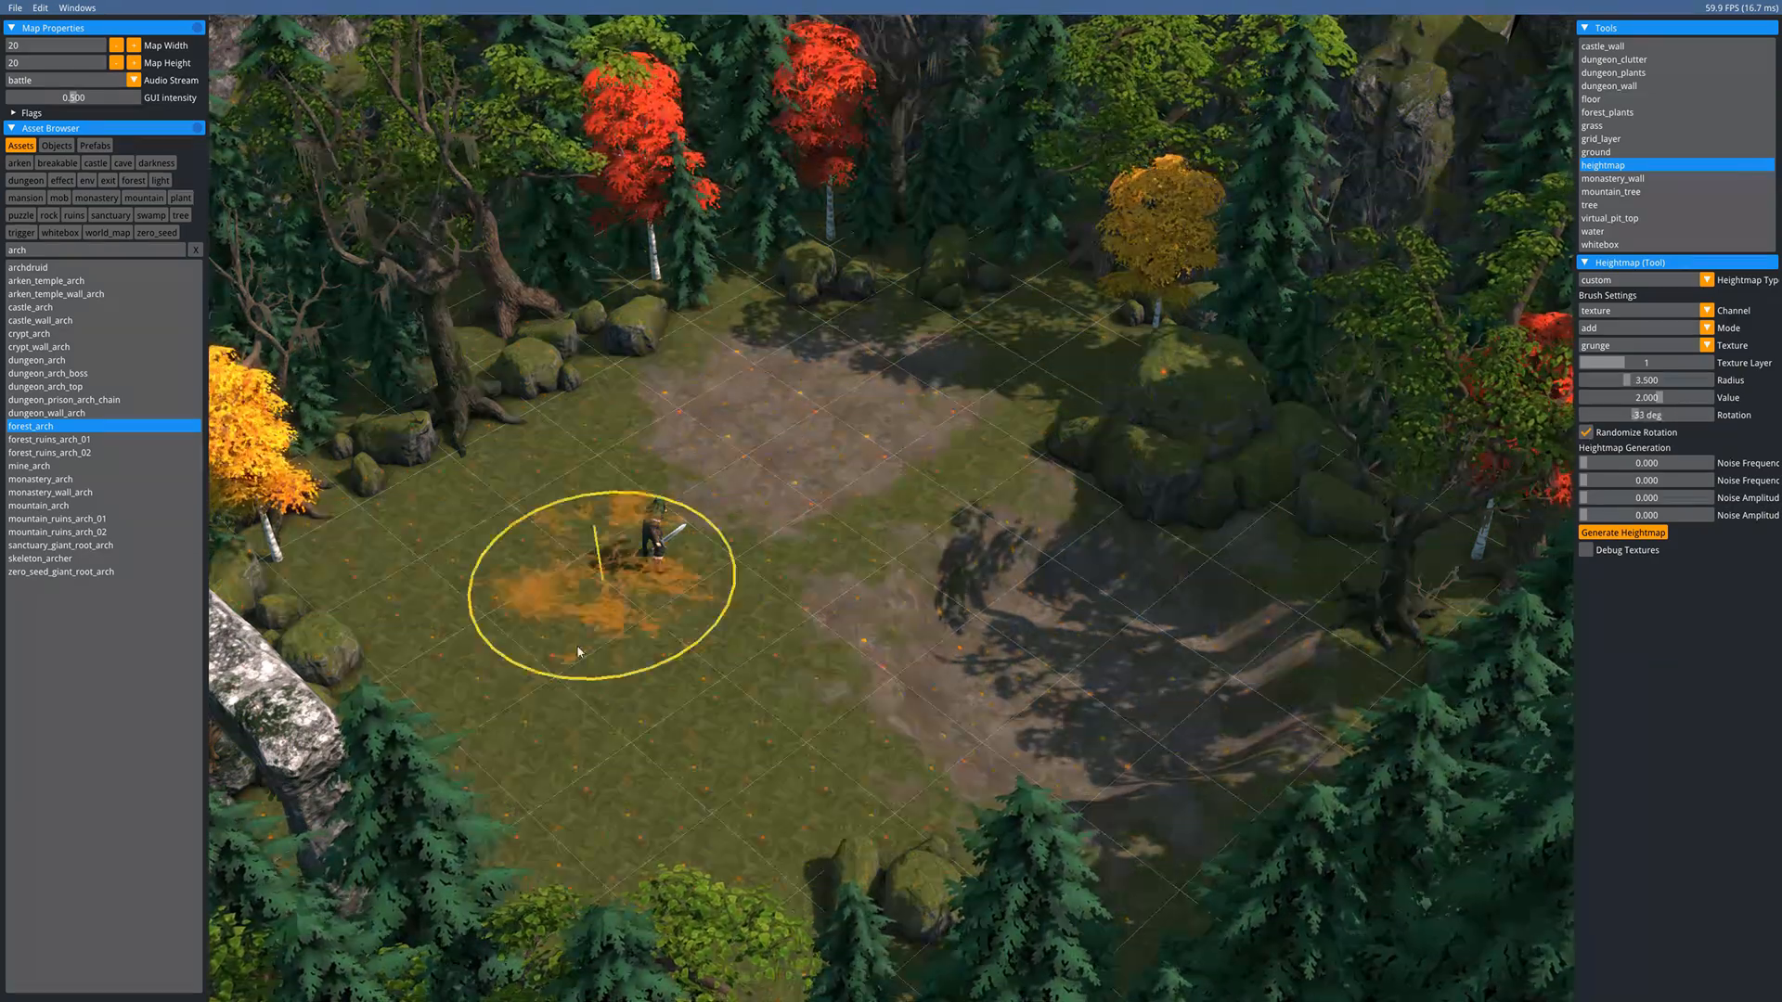
{"action": "middle_click_drag", "start_coordinate": [573, 569], "coordinate": [664, 688]}
{"action": "mouse_move", "coordinate": [727, 514]}
{"action": "middle_mouse_down"}
{"action": "mouse_move", "coordinate": [708, 588]}
{"action": "mouse_move", "coordinate": [660, 533]}
{"action": "middle_mouse_up"}
{"action": "scroll", "coordinate": [658, 535], "scroll_direction": "down", "scroll_amount": 3}
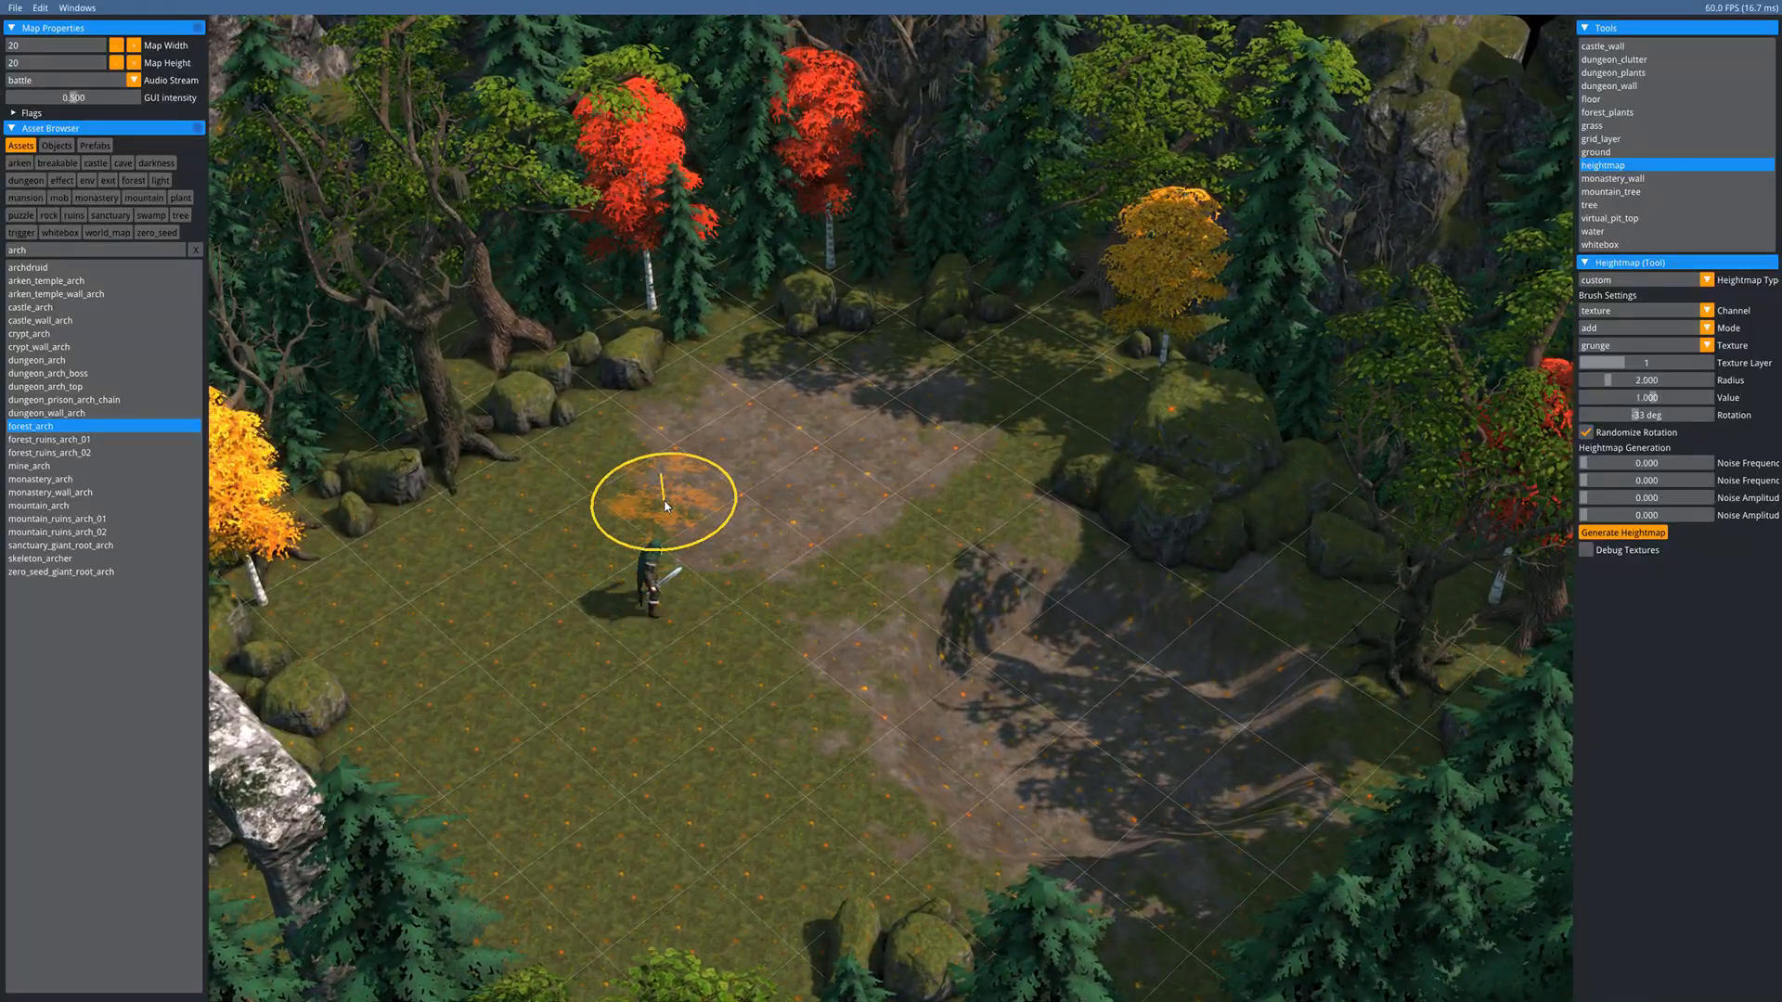
{"action": "left_click", "coordinate": [976, 418]}
{"action": "middle_click_drag", "start_coordinate": [785, 656], "coordinate": [830, 524]}
{"action": "key", "text": "Escape"}
{"action": "middle_click_drag", "start_coordinate": [1091, 404], "coordinate": [883, 515]}
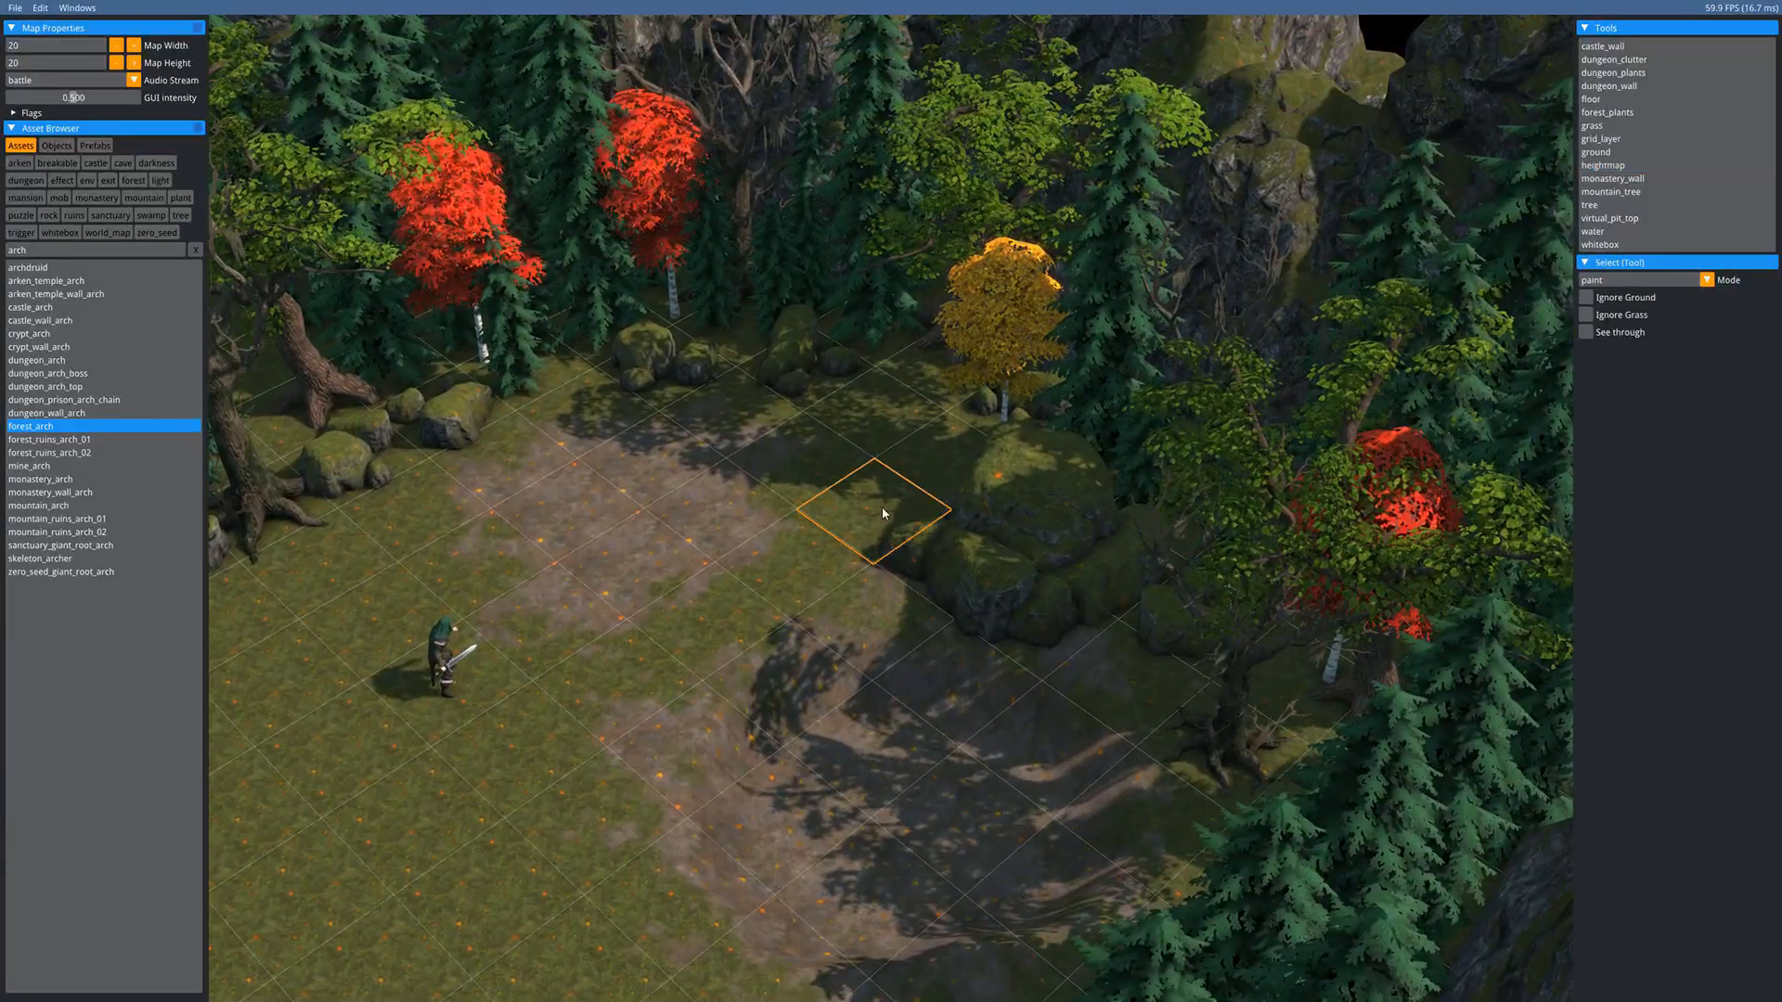
- Paint water_tile cells across the sunken hollow to form a small dark pond
{"action": "left_click", "coordinate": [1597, 232]}
{"action": "middle_click_drag", "start_coordinate": [875, 636], "coordinate": [1054, 546]}
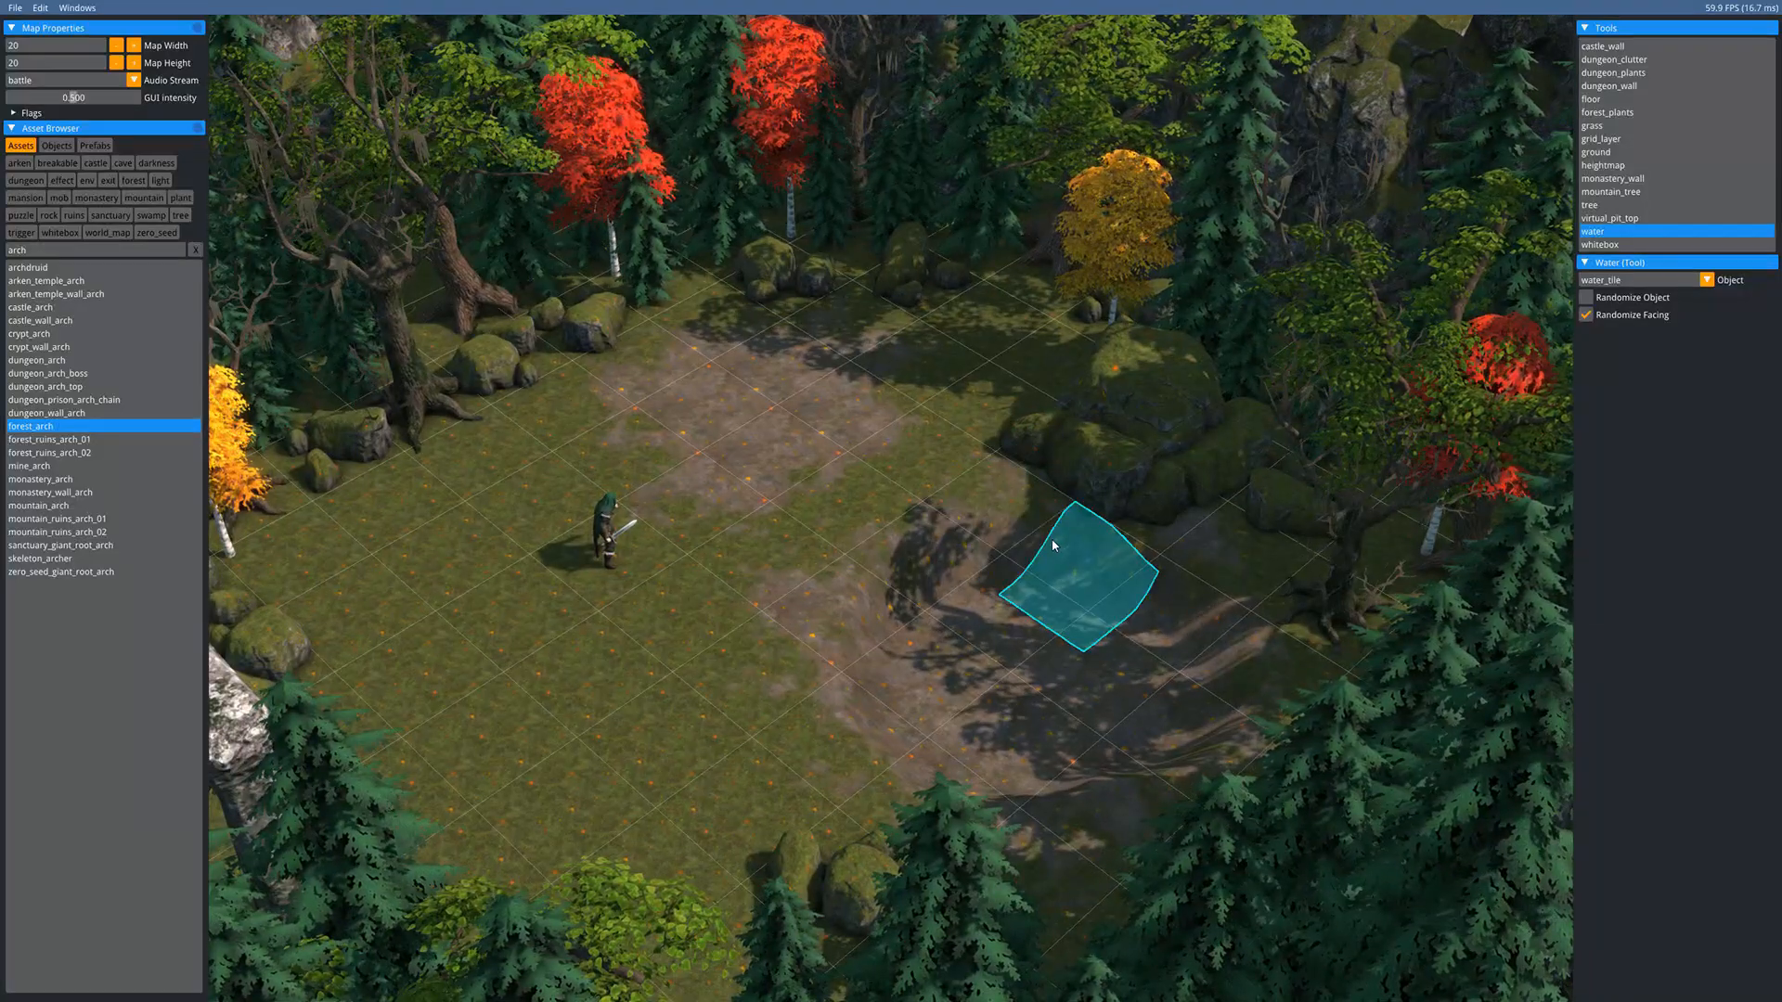
{"action": "left_click", "coordinate": [1053, 546]}
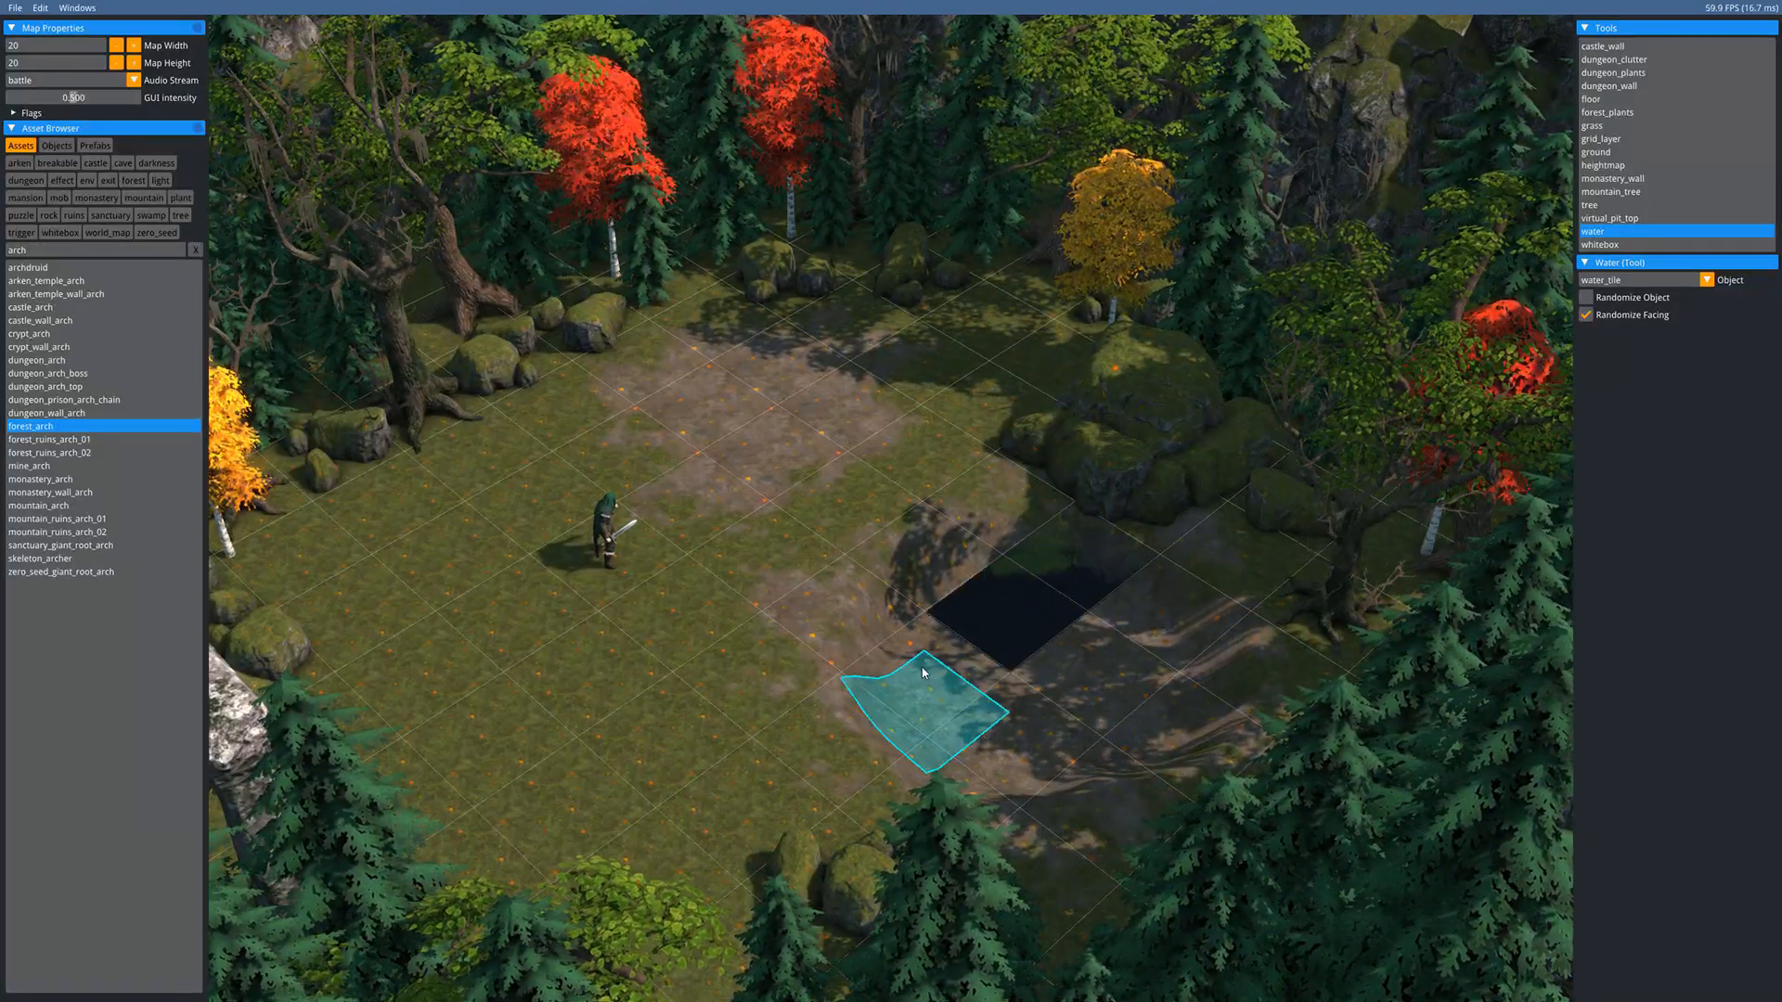
{"action": "mouse_move", "coordinate": [923, 673]}
{"action": "left_mouse_down"}
{"action": "mouse_move", "coordinate": [848, 718]}
{"action": "mouse_move", "coordinate": [913, 605]}
{"action": "mouse_move", "coordinate": [1018, 567]}
{"action": "mouse_move", "coordinate": [1148, 713]}
{"action": "mouse_move", "coordinate": [957, 819]}
{"action": "left_mouse_up"}
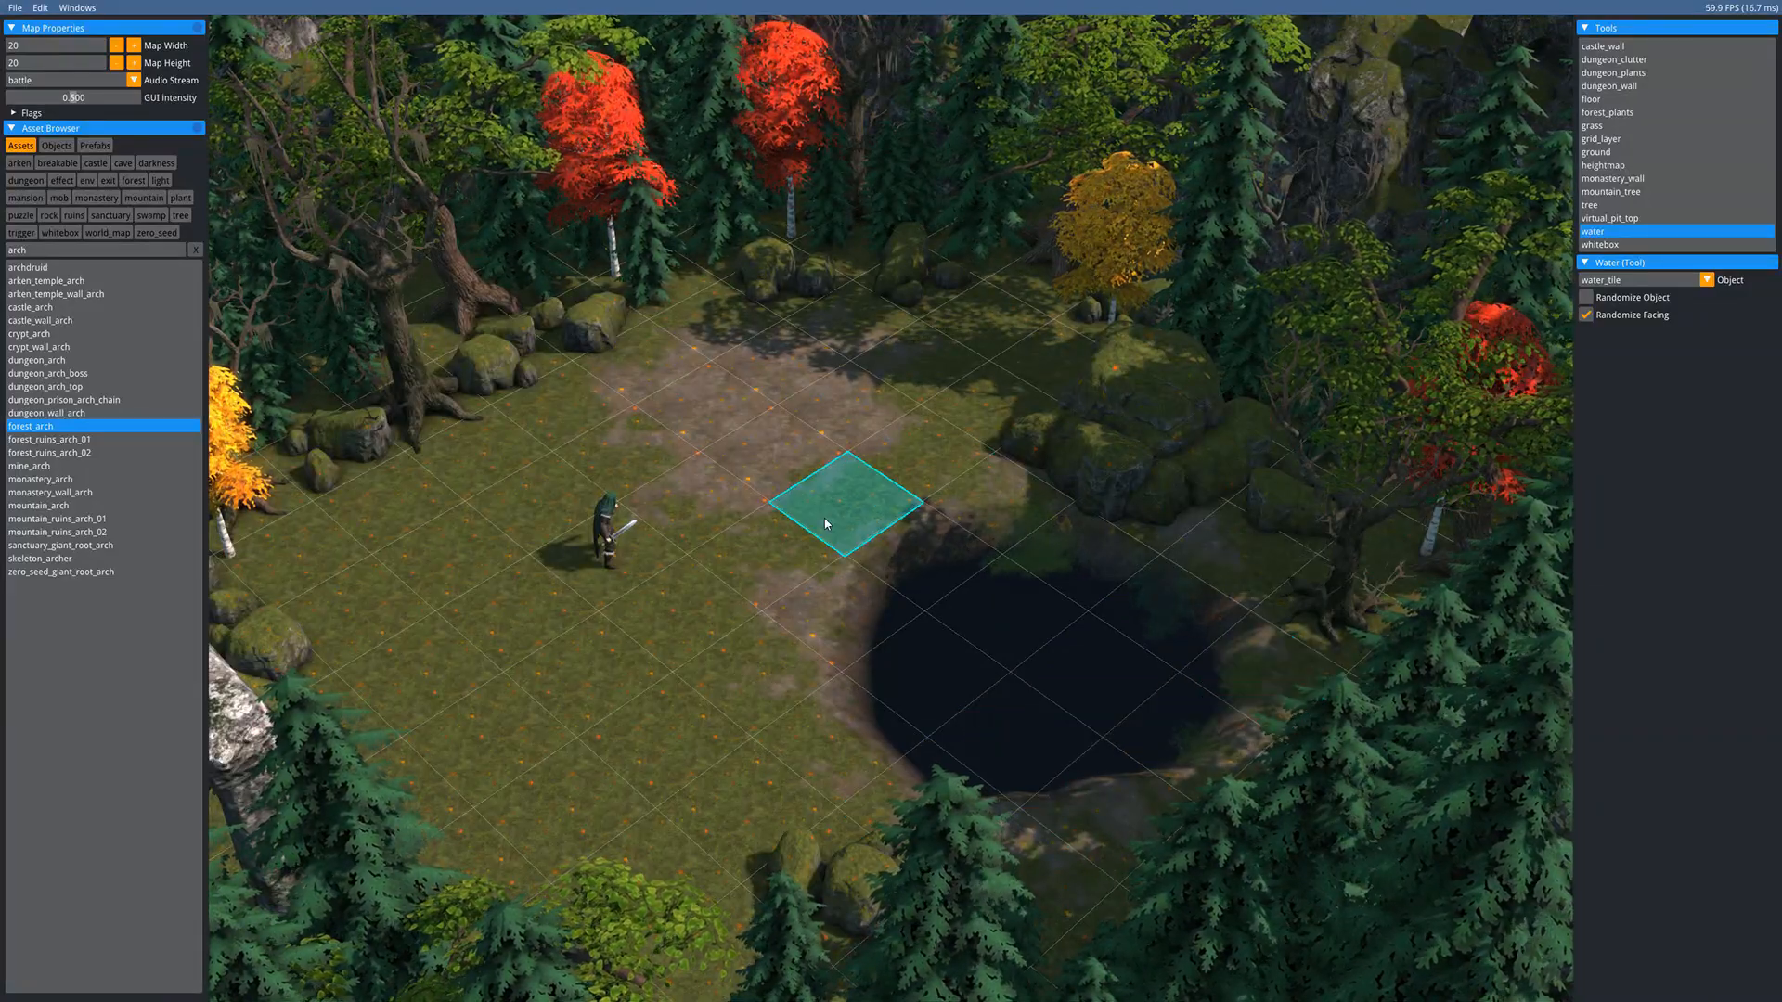
{"action": "key", "text": "Escape"}
{"action": "middle_click_drag", "start_coordinate": [970, 597], "coordinate": [1046, 601]}
{"action": "middle_click_drag", "start_coordinate": [914, 635], "coordinate": [846, 550]}
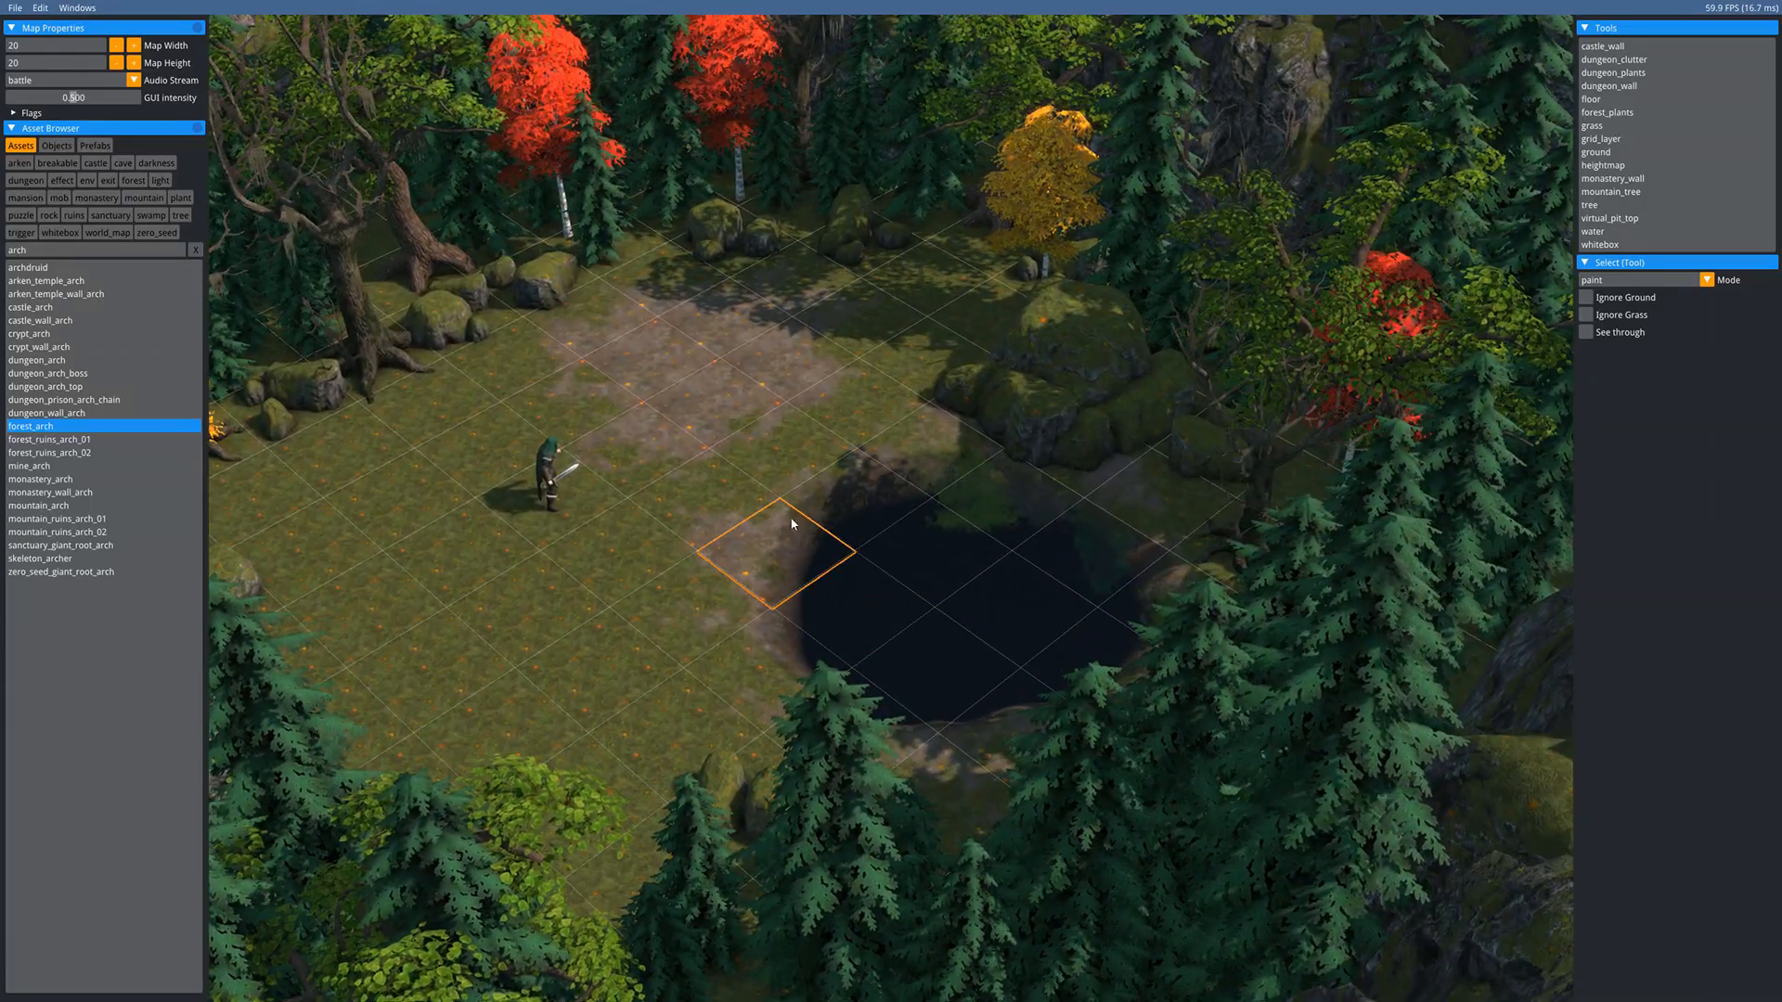
{"action": "middle_click_drag", "start_coordinate": [787, 325], "coordinate": [792, 492]}
{"action": "middle_click_drag", "start_coordinate": [778, 599], "coordinate": [793, 440]}
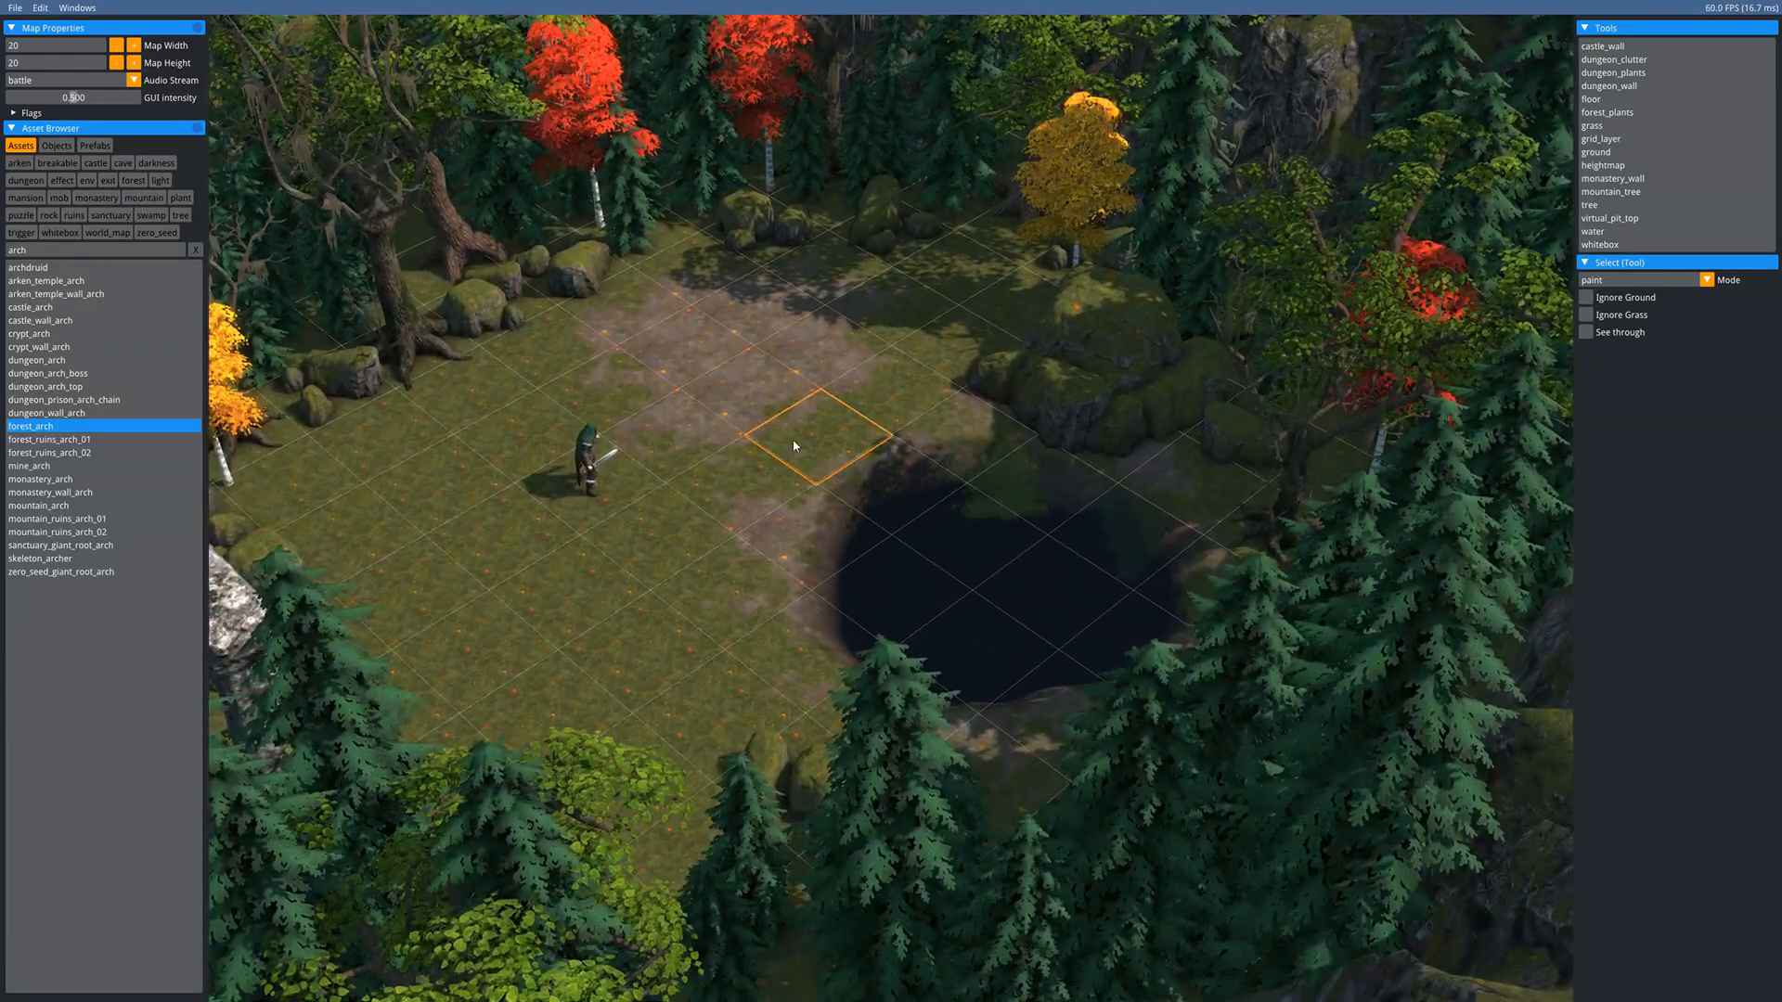
- Filter the assets for 'sky' and place forest_skydome in the map
{"action": "left_click", "coordinate": [80, 247]}
{"action": "type", "text": "skydome"}
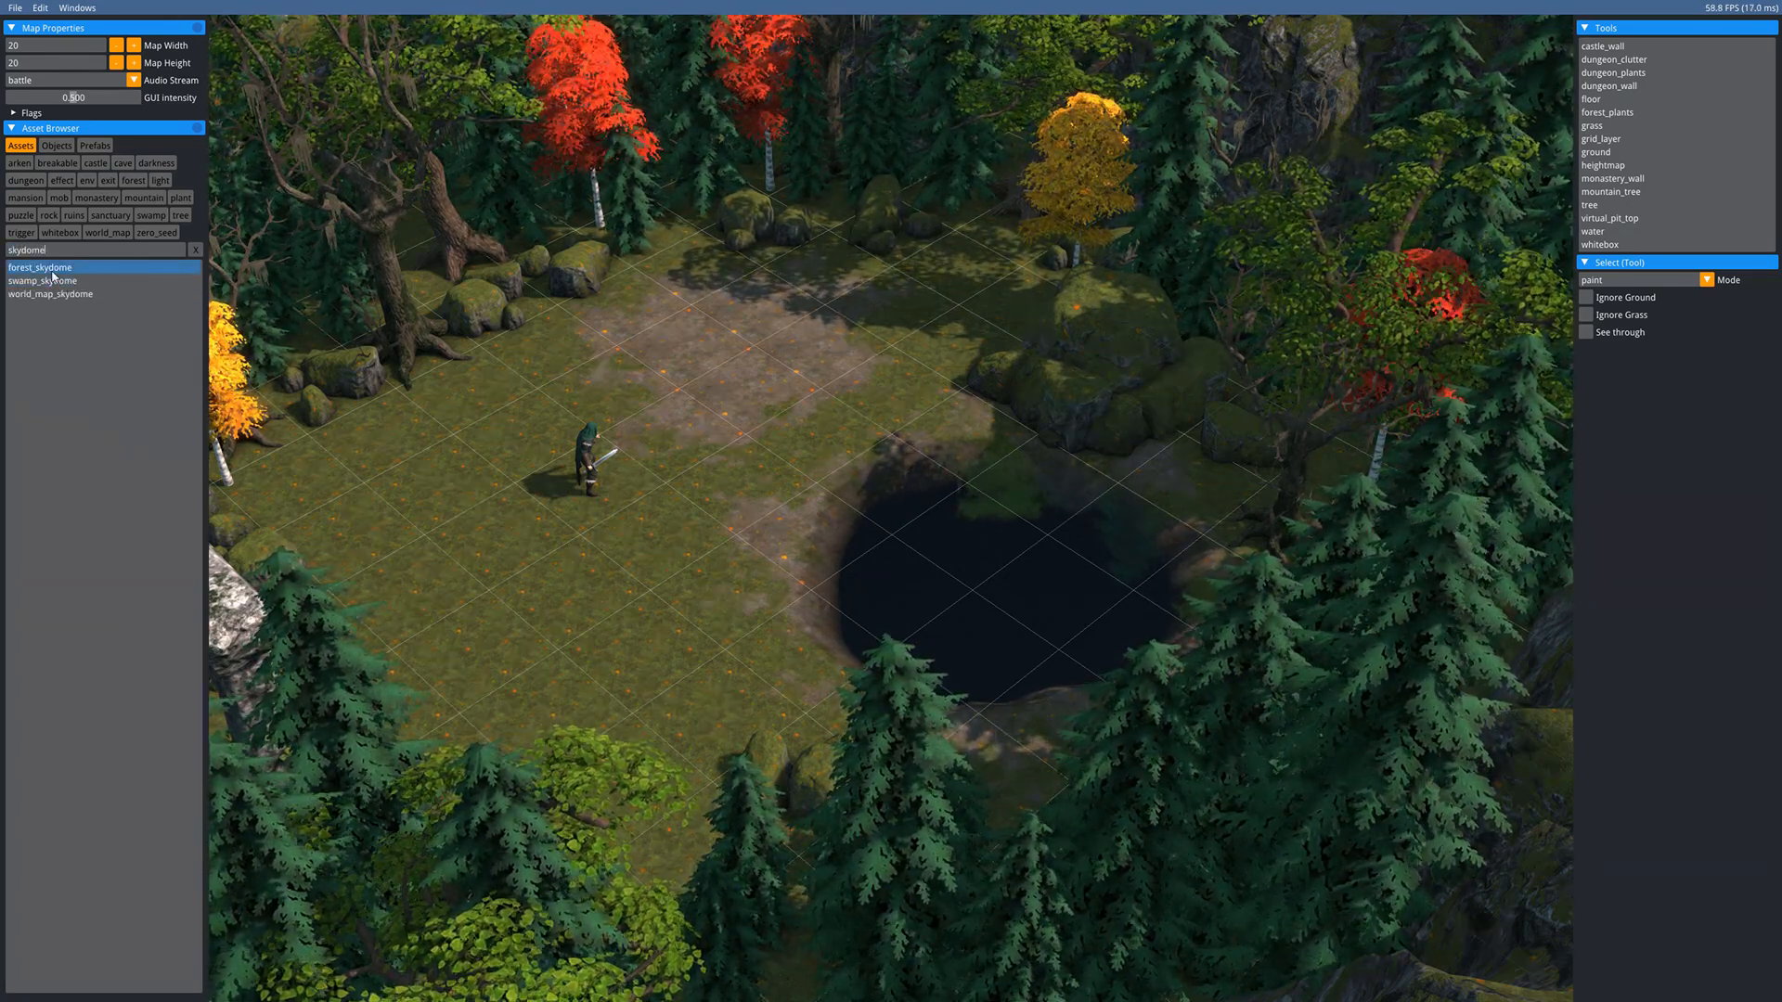
{"action": "left_click", "coordinate": [52, 269]}
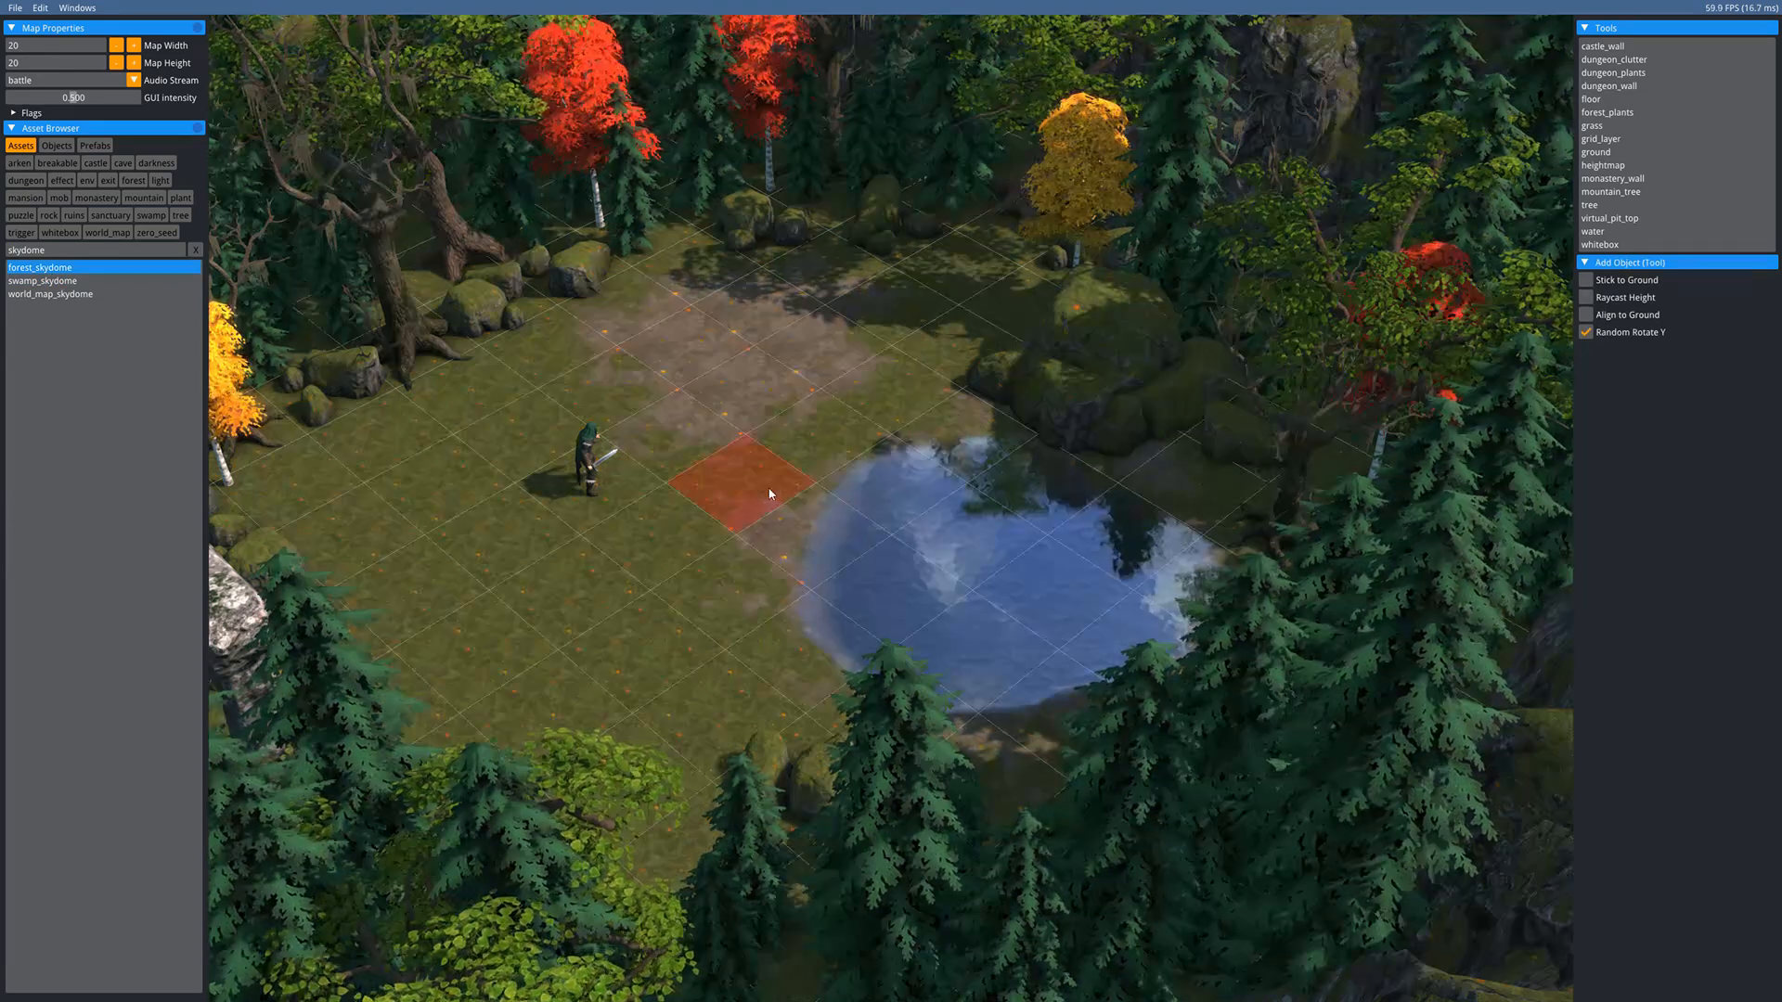
{"action": "scroll", "coordinate": [769, 494], "scroll_direction": "down", "scroll_amount": 5}
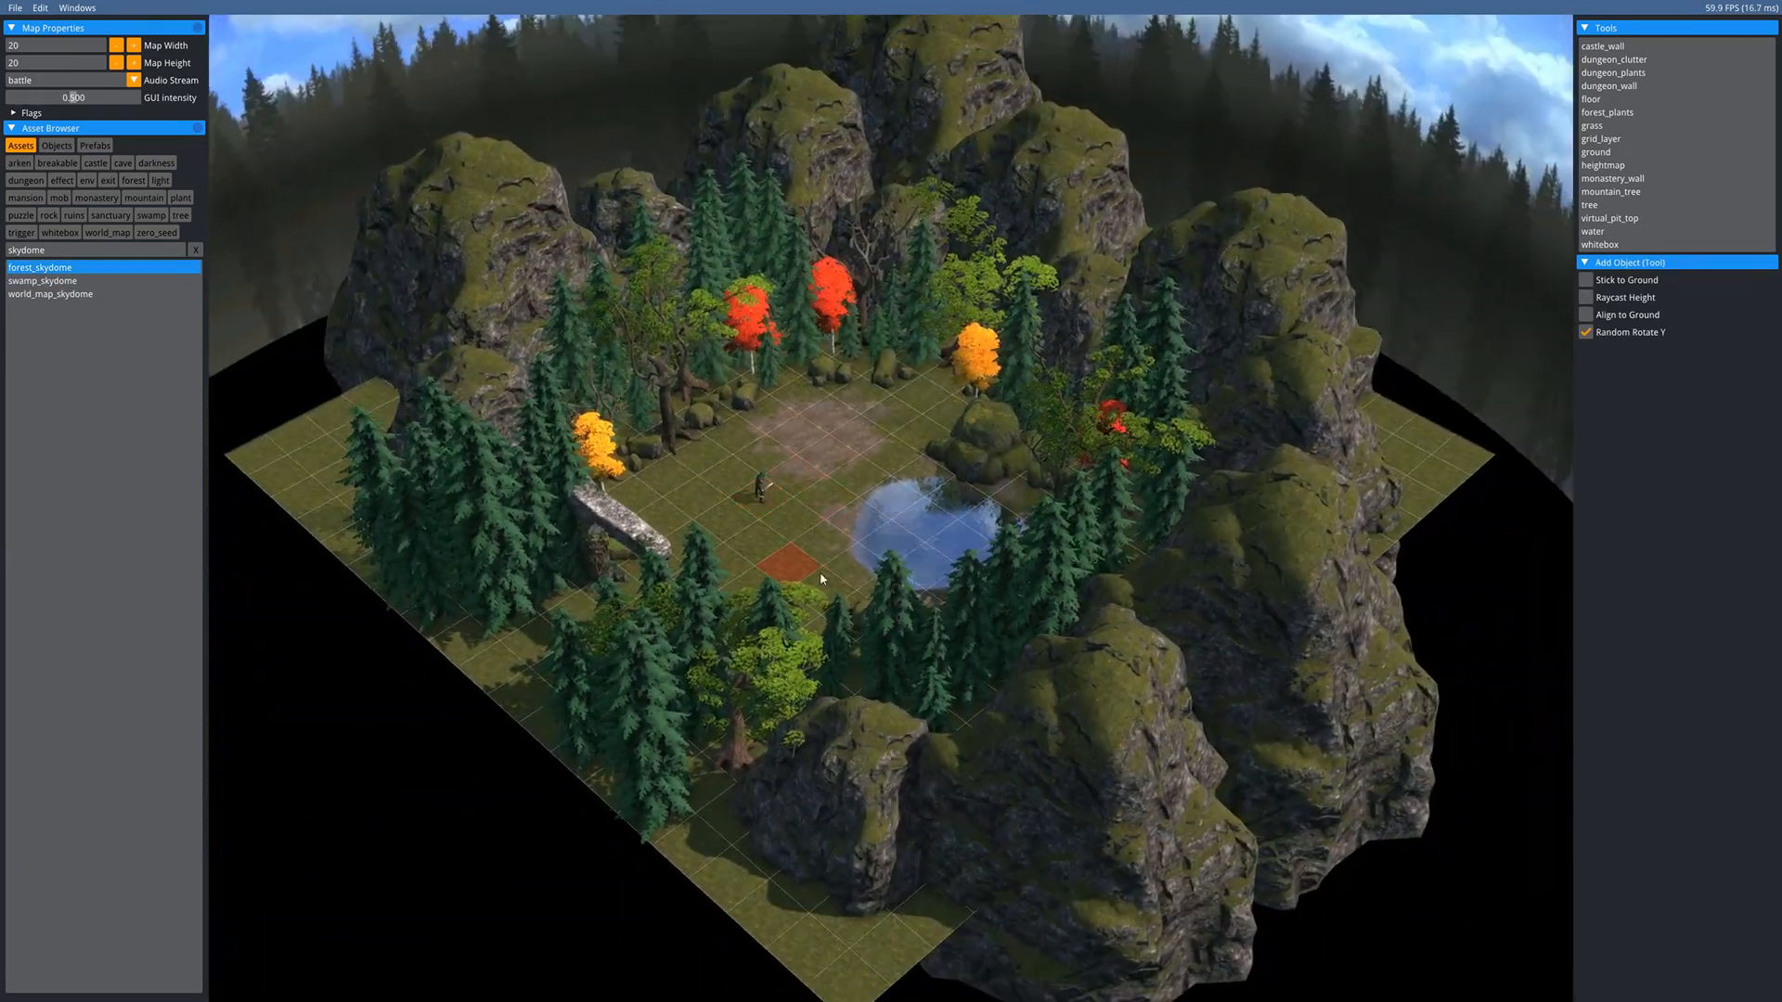
{"action": "left_click", "coordinate": [819, 419]}
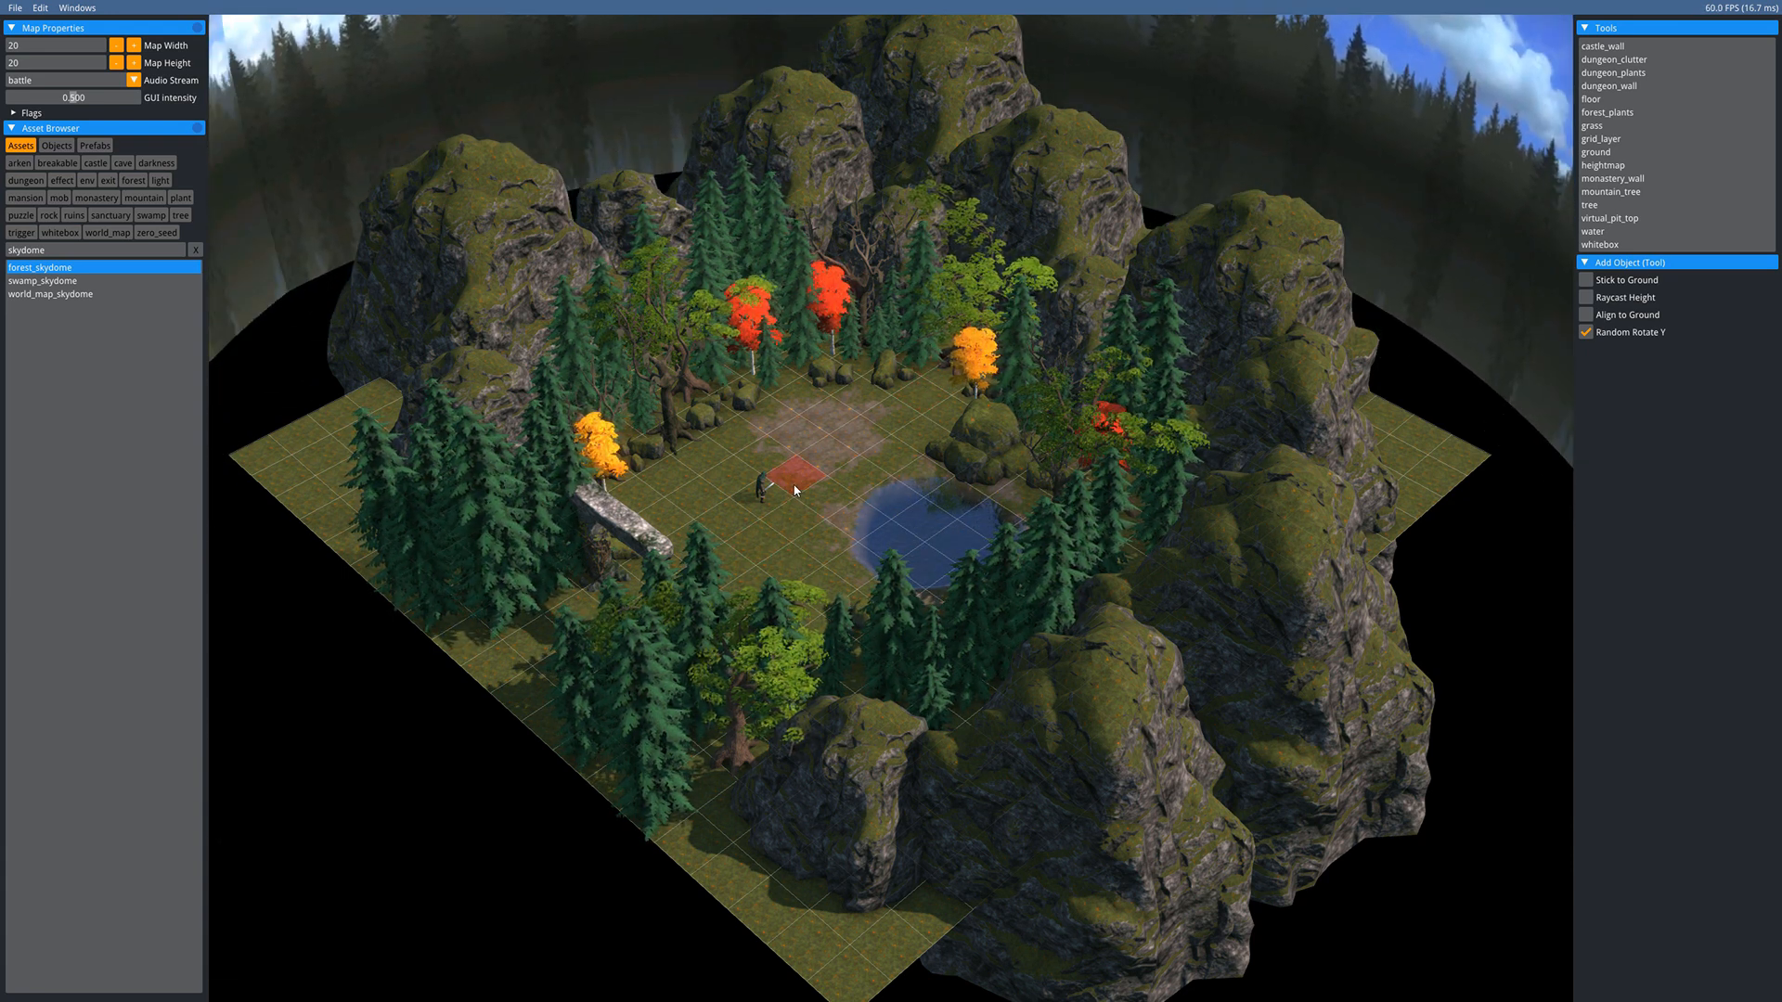
{"action": "key", "text": "Escape"}
{"action": "scroll", "coordinate": [798, 497], "scroll_direction": "up", "scroll_amount": 10}
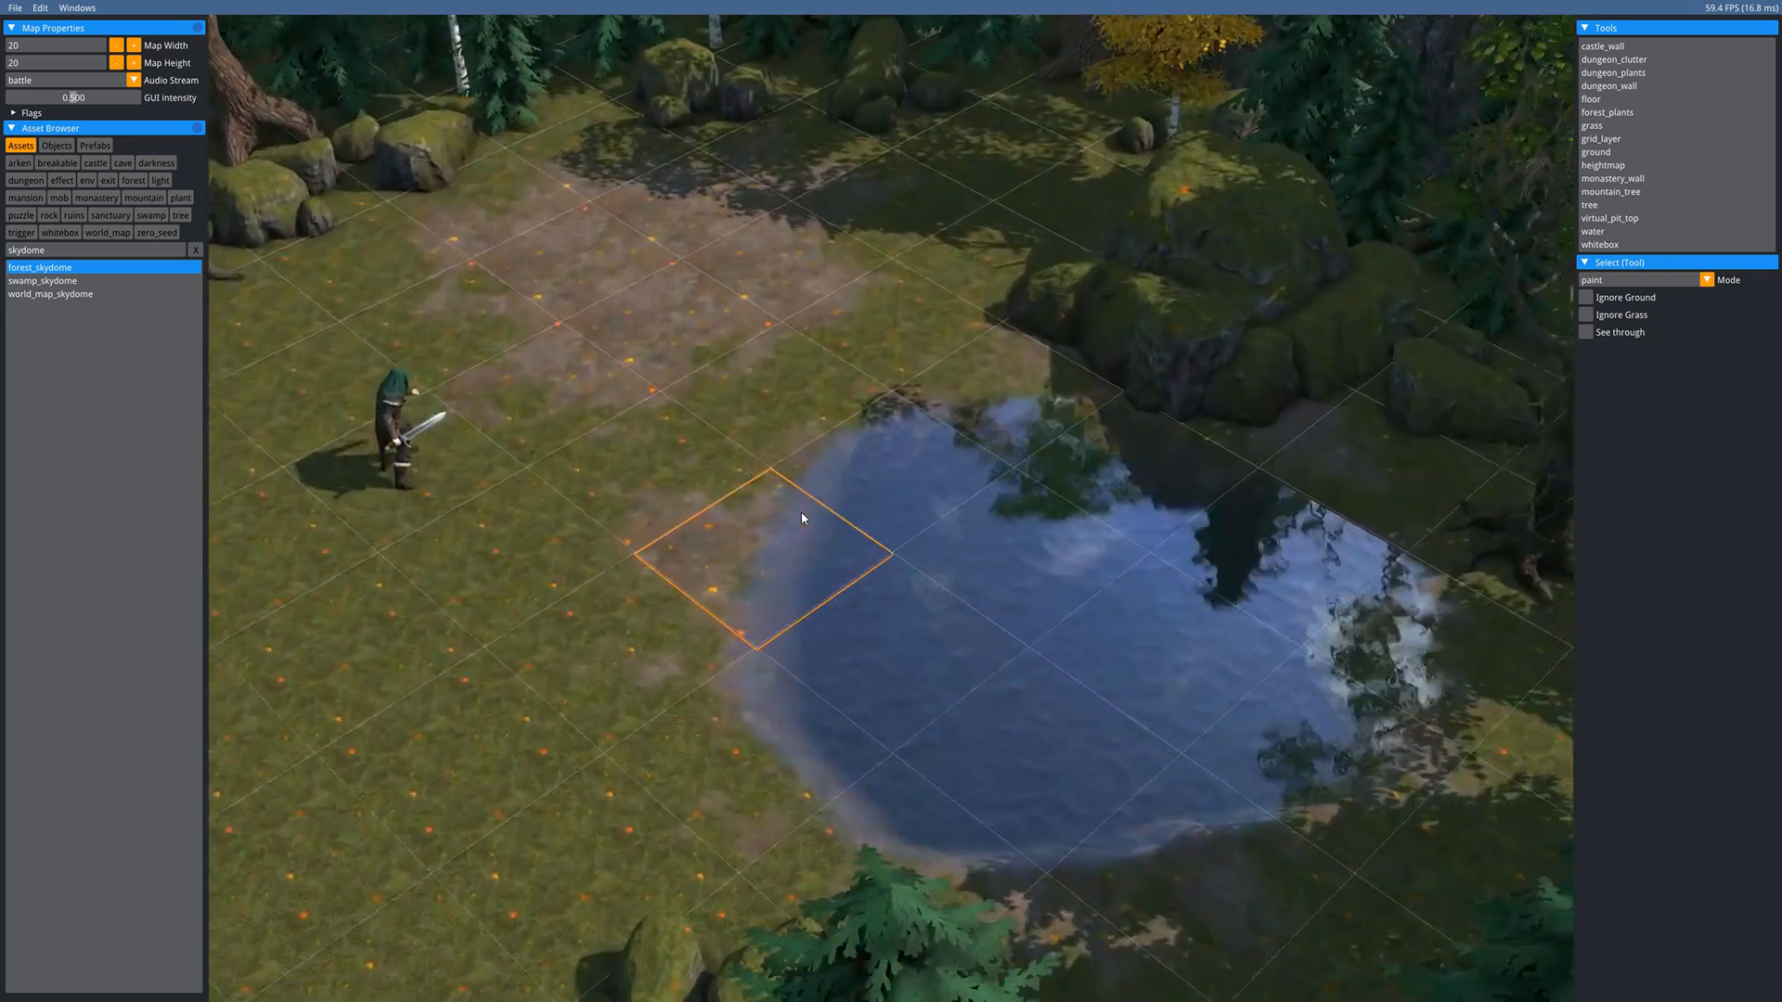
{"action": "middle_click_drag", "start_coordinate": [800, 512], "coordinate": [772, 594]}
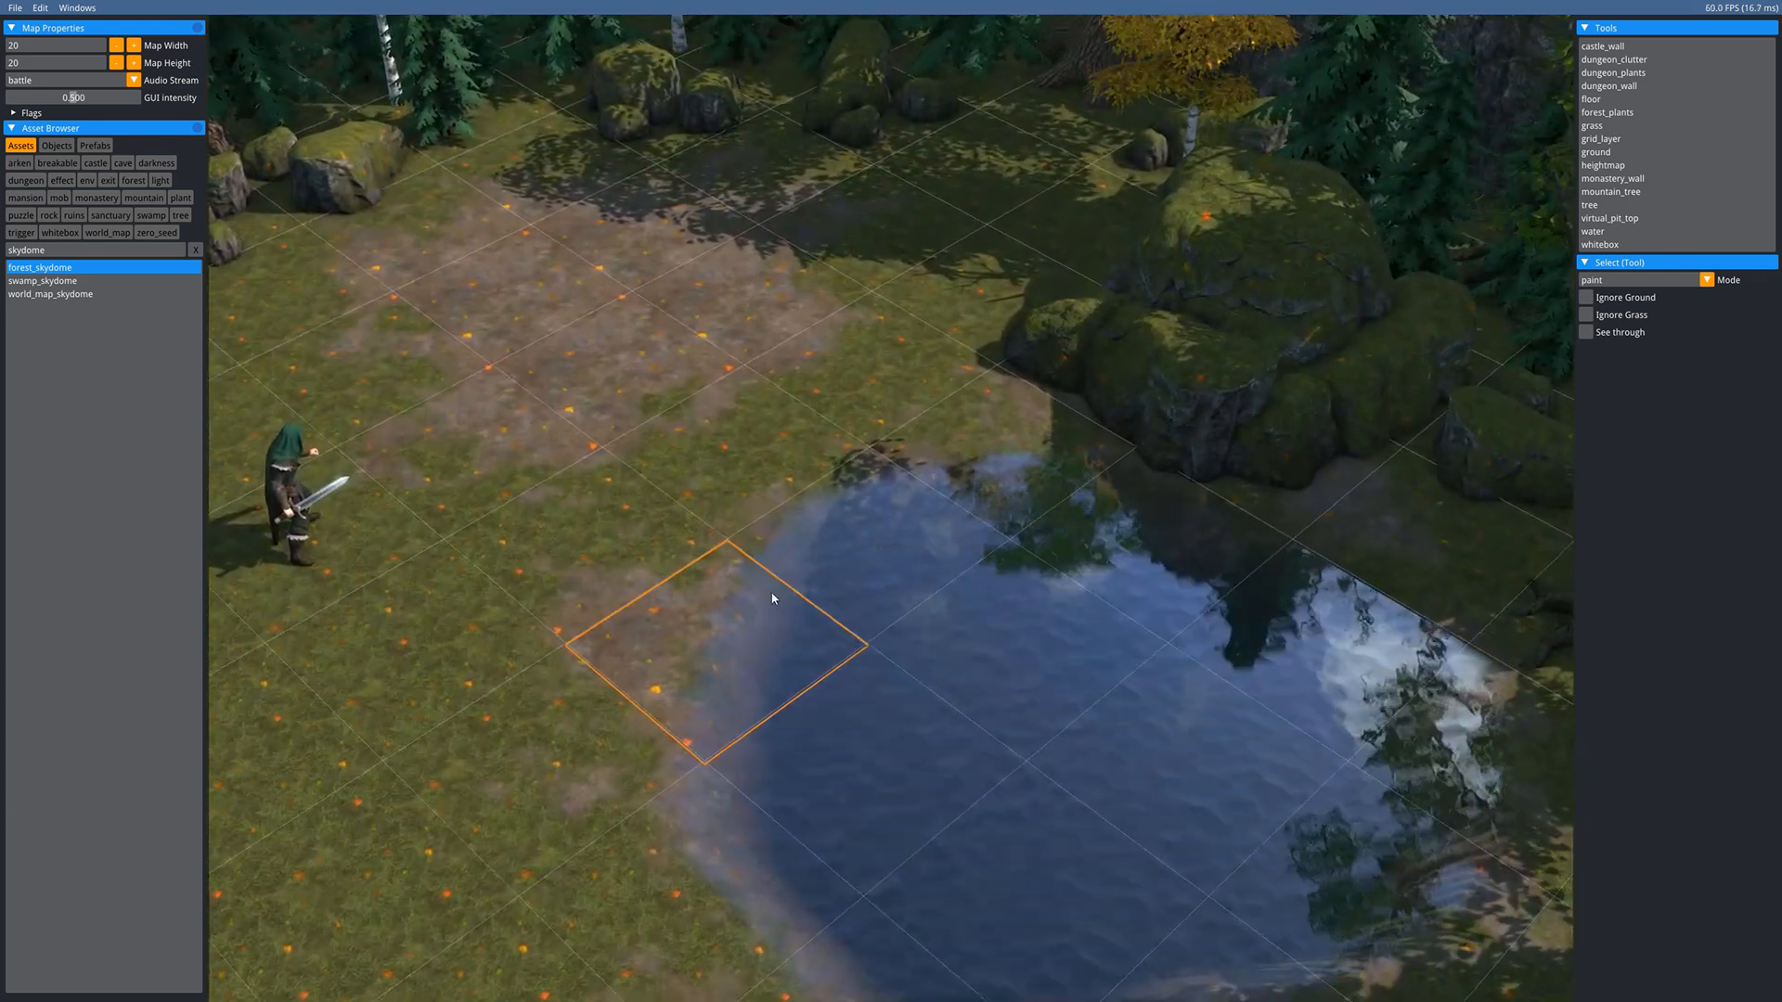
{"action": "scroll", "coordinate": [772, 597], "scroll_direction": "down", "scroll_amount": 5}
{"action": "scroll", "coordinate": [795, 585], "scroll_direction": "up", "scroll_amount": 3}
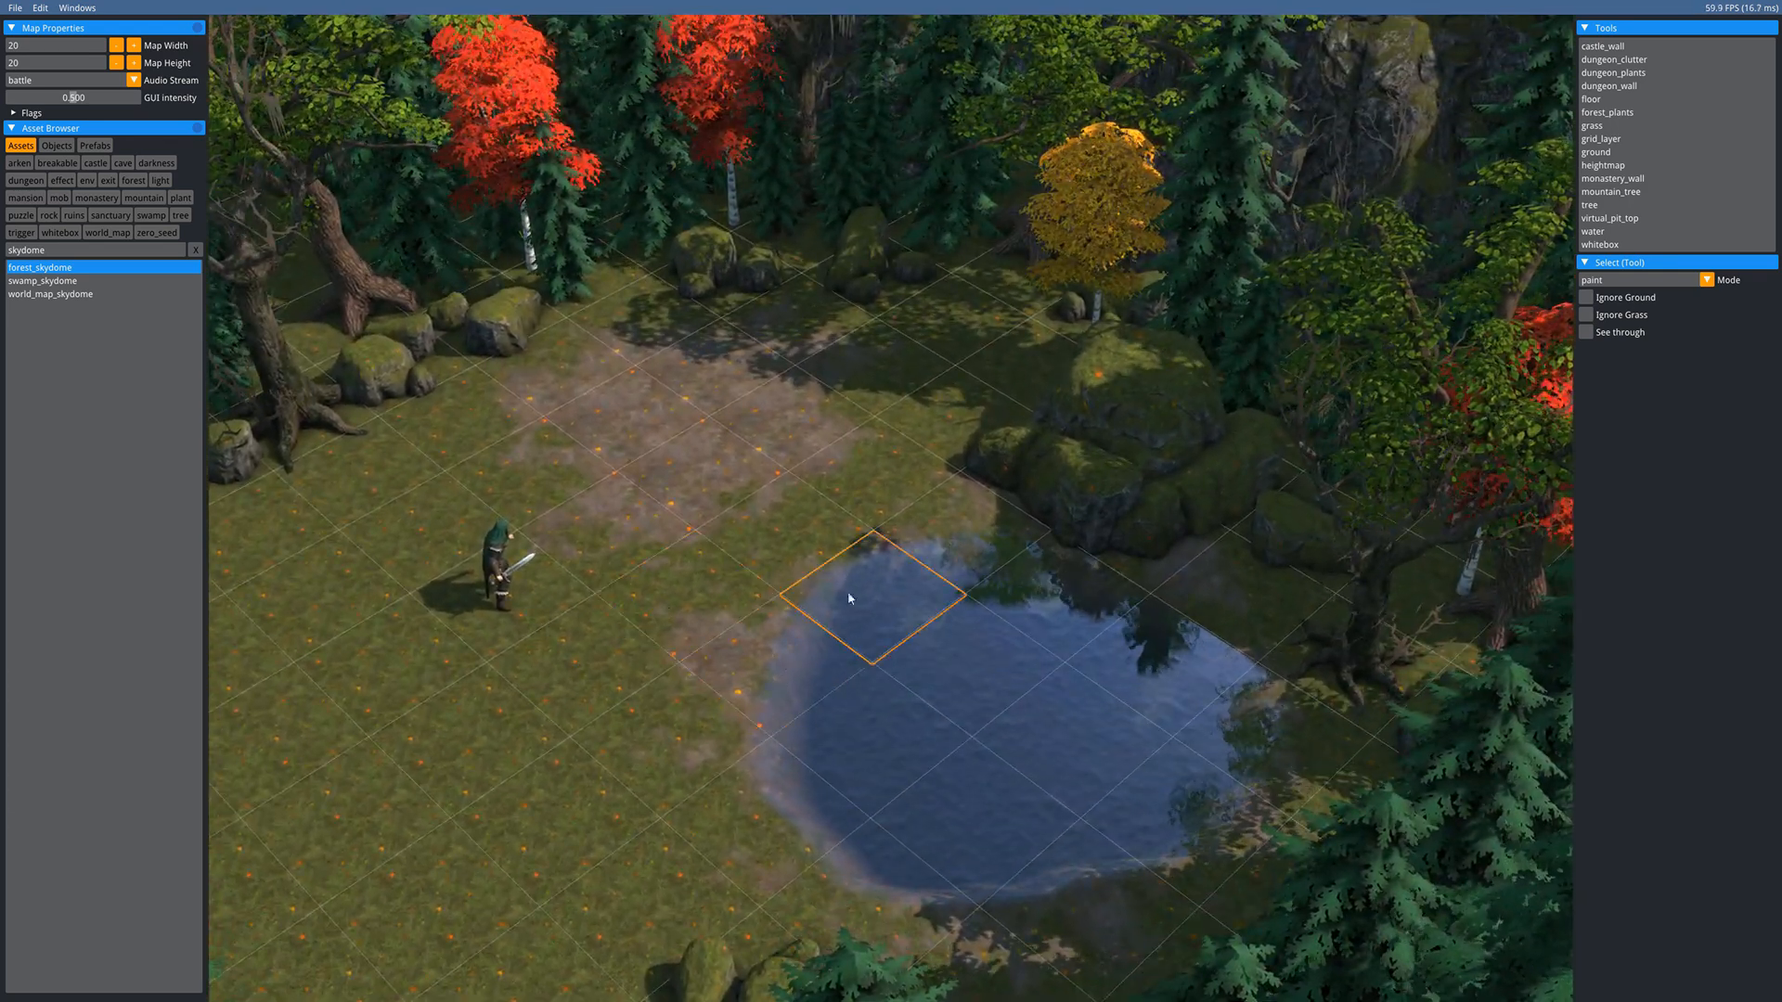
- Lower the terrain under the pond with the heightmap brush, deepening it and extending its upper-left shore
{"action": "key", "text": "g"}
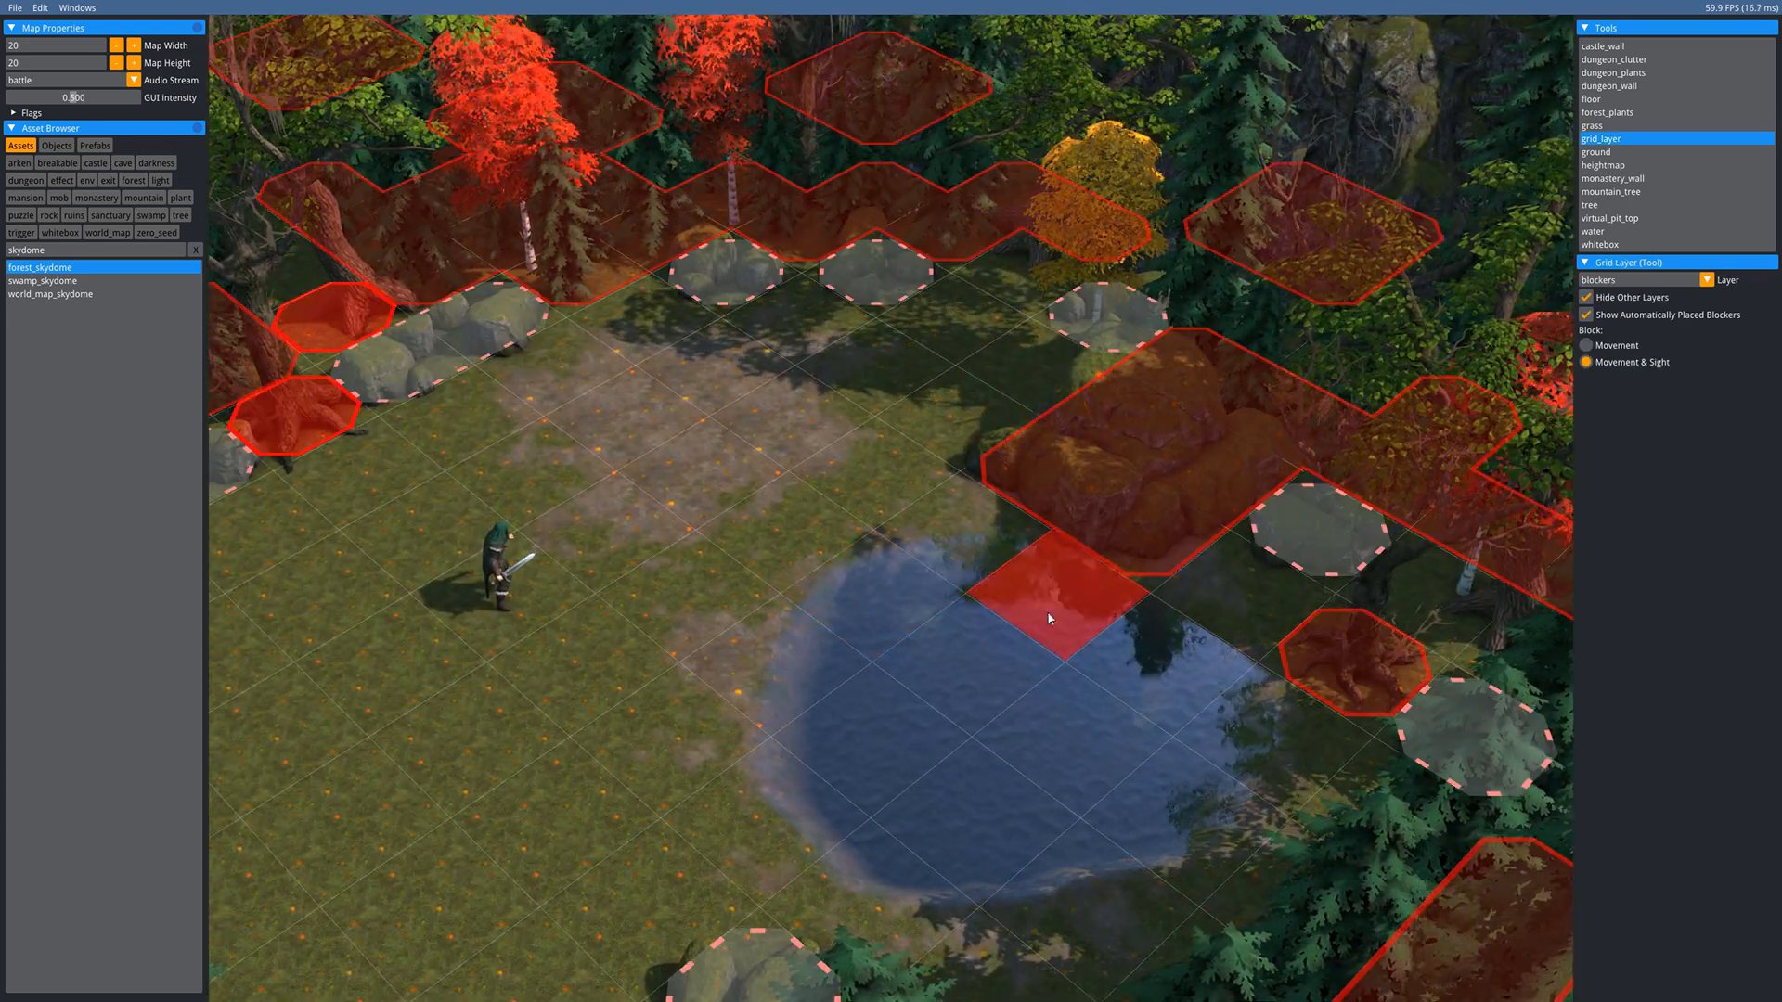
{"action": "key", "text": "h"}
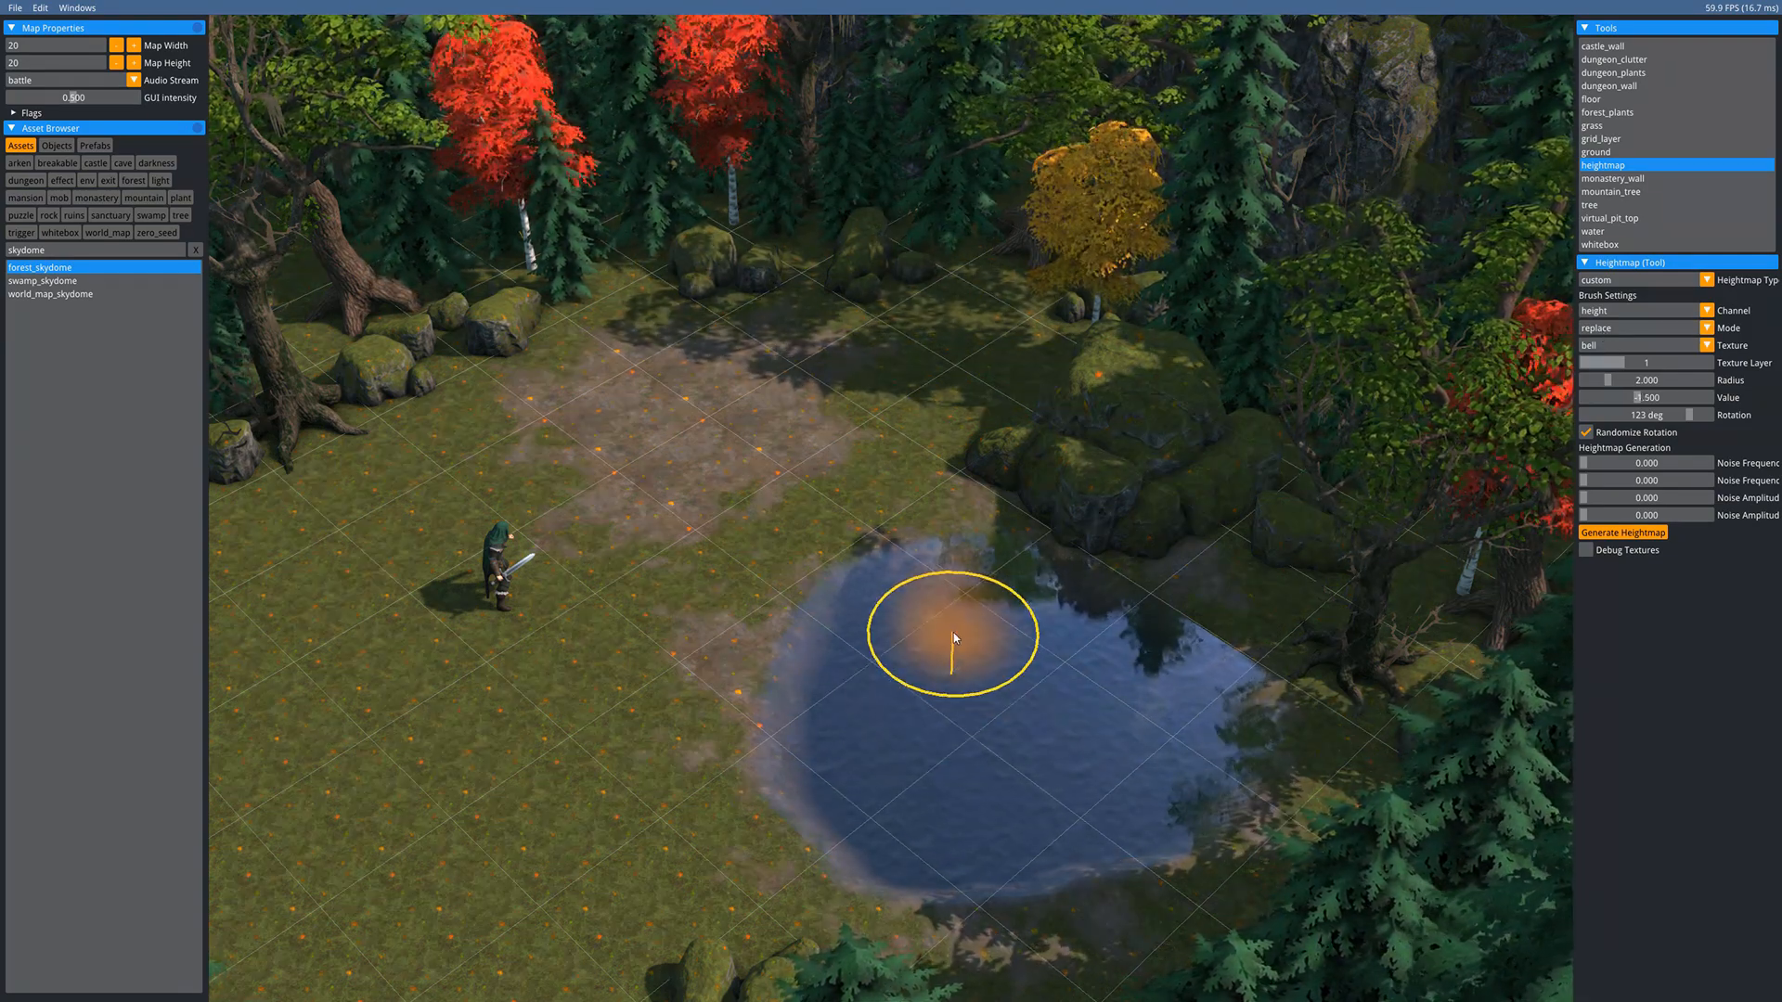
{"action": "scroll", "coordinate": [954, 632], "scroll_direction": "down", "scroll_amount": 1}
{"action": "mouse_move", "coordinate": [984, 690]}
{"action": "left_mouse_down"}
{"action": "mouse_move", "coordinate": [905, 616]}
{"action": "mouse_move", "coordinate": [895, 688]}
{"action": "mouse_move", "coordinate": [942, 743]}
{"action": "left_mouse_up"}
{"action": "scroll", "coordinate": [948, 698], "scroll_direction": "up", "scroll_amount": 1}
{"action": "mouse_move", "coordinate": [1146, 721]}
{"action": "left_mouse_down"}
{"action": "mouse_move", "coordinate": [1084, 694]}
{"action": "mouse_move", "coordinate": [865, 827]}
{"action": "mouse_move", "coordinate": [1033, 854]}
{"action": "mouse_move", "coordinate": [1142, 727]}
{"action": "mouse_move", "coordinate": [875, 736]}
{"action": "mouse_move", "coordinate": [1000, 656]}
{"action": "left_mouse_up"}
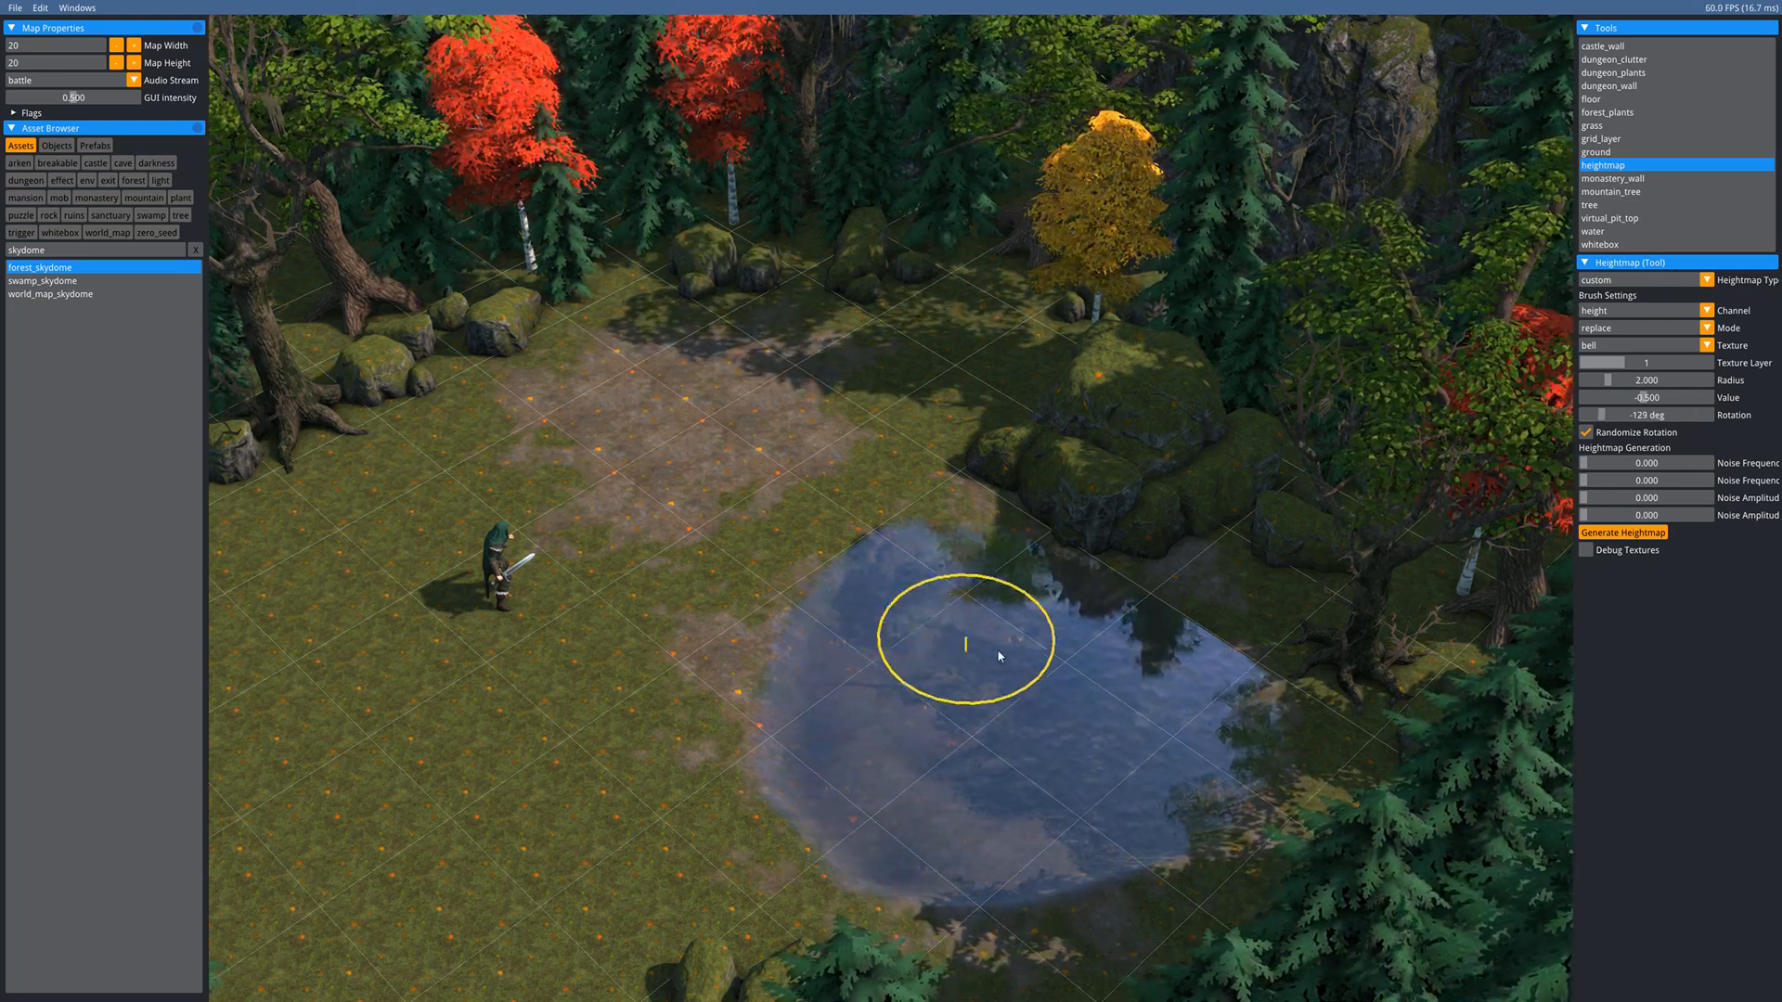
{"action": "scroll", "coordinate": [907, 631], "scroll_direction": "up", "scroll_amount": 1, "text": "ctrl"}
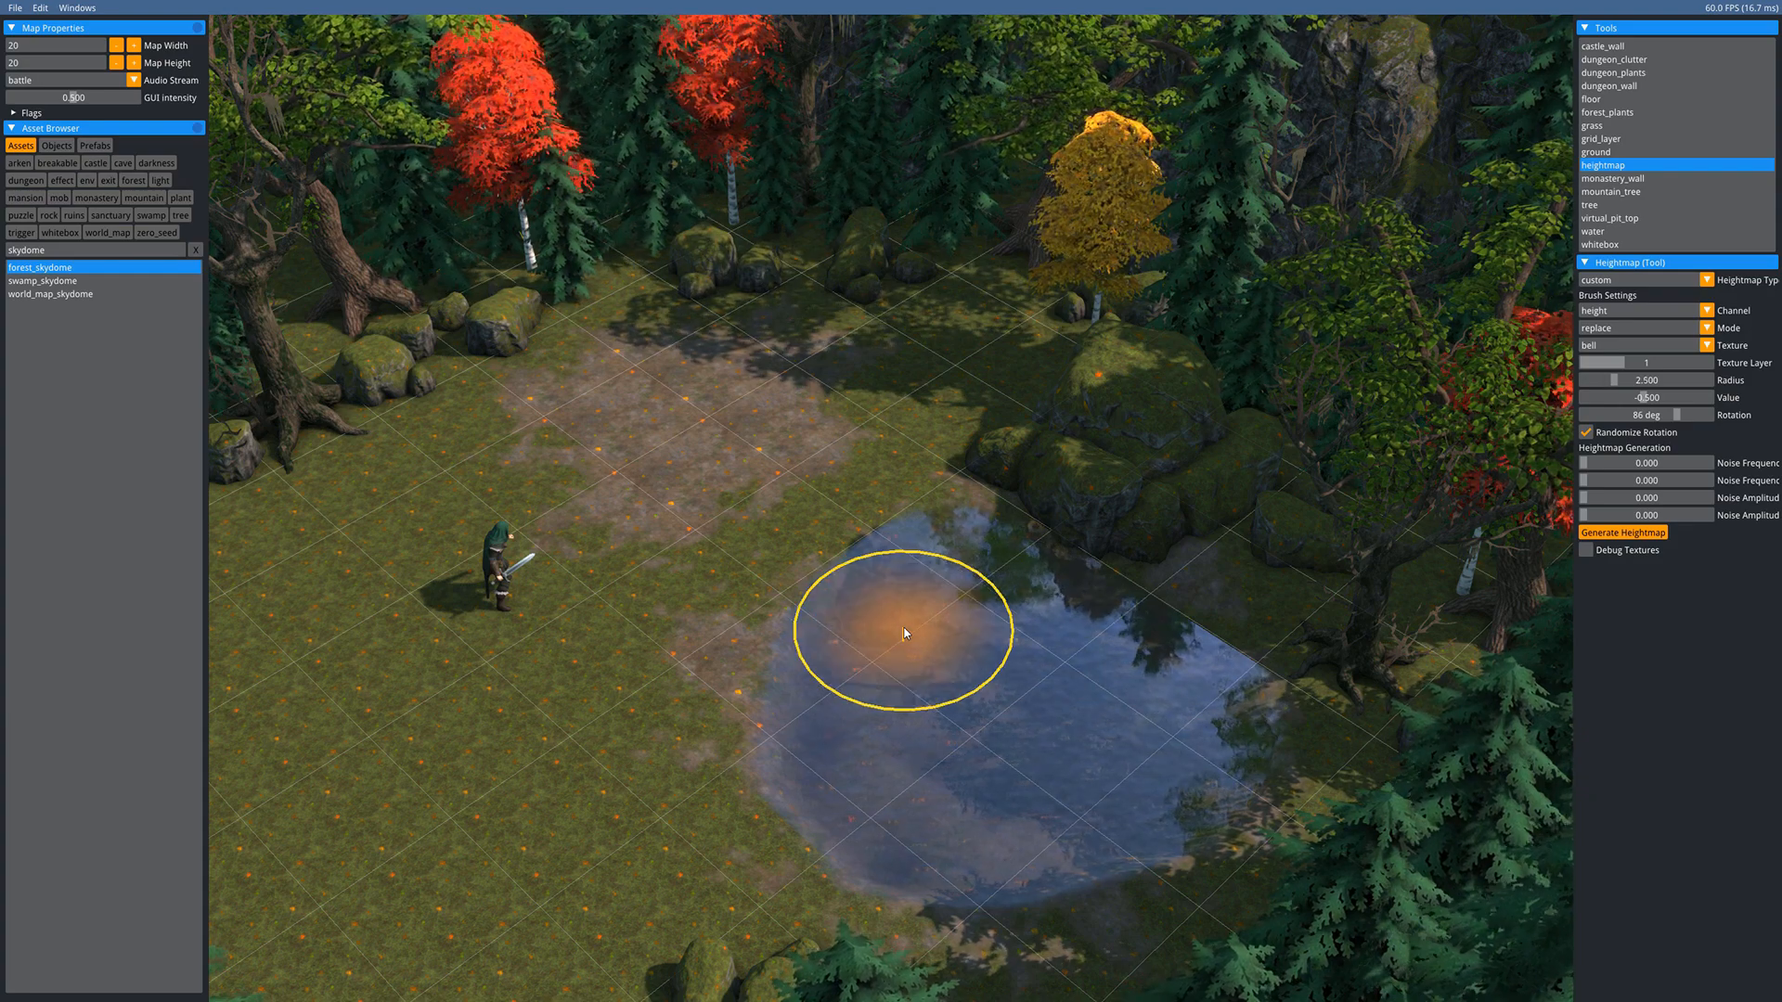
- Smooth the pond's terrain and edges with smoothing intensity 2
{"action": "key", "text": "shift"}
{"action": "mouse_move", "coordinate": [807, 665]}
{"action": "left_mouse_down"}
{"action": "mouse_move", "coordinate": [932, 832]}
{"action": "mouse_move", "coordinate": [923, 728]}
{"action": "left_mouse_up"}
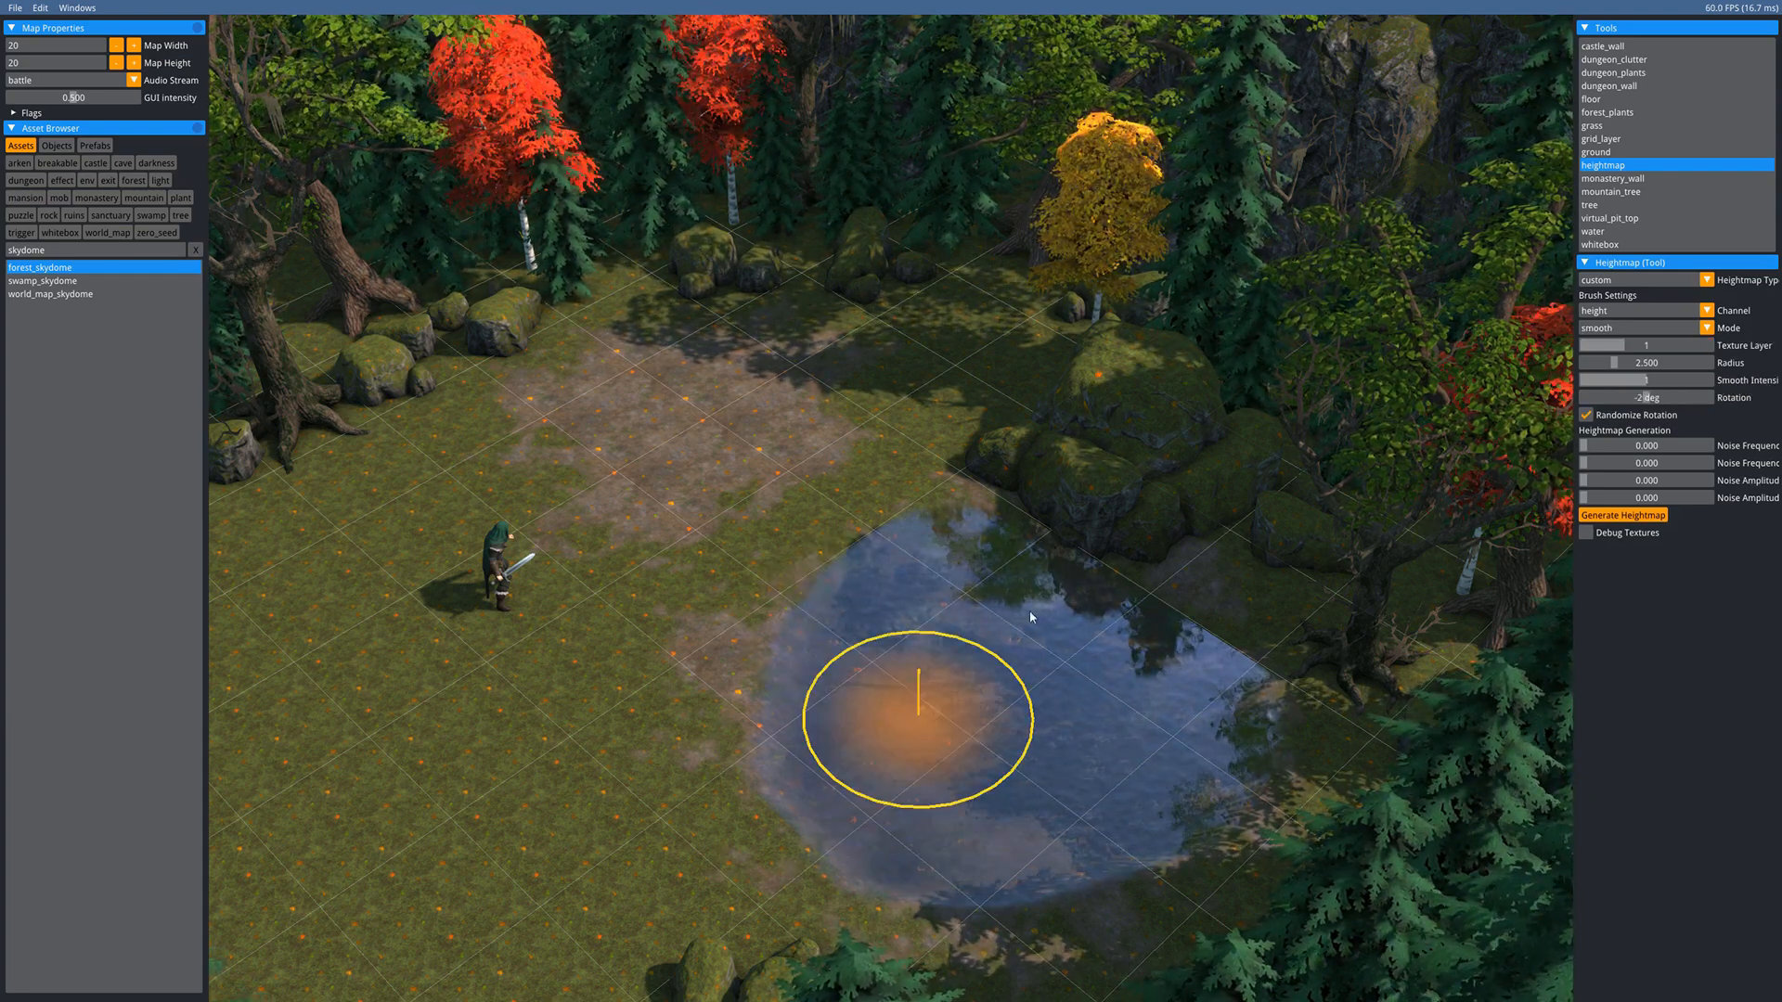
{"action": "left_click", "coordinate": [1676, 377]}
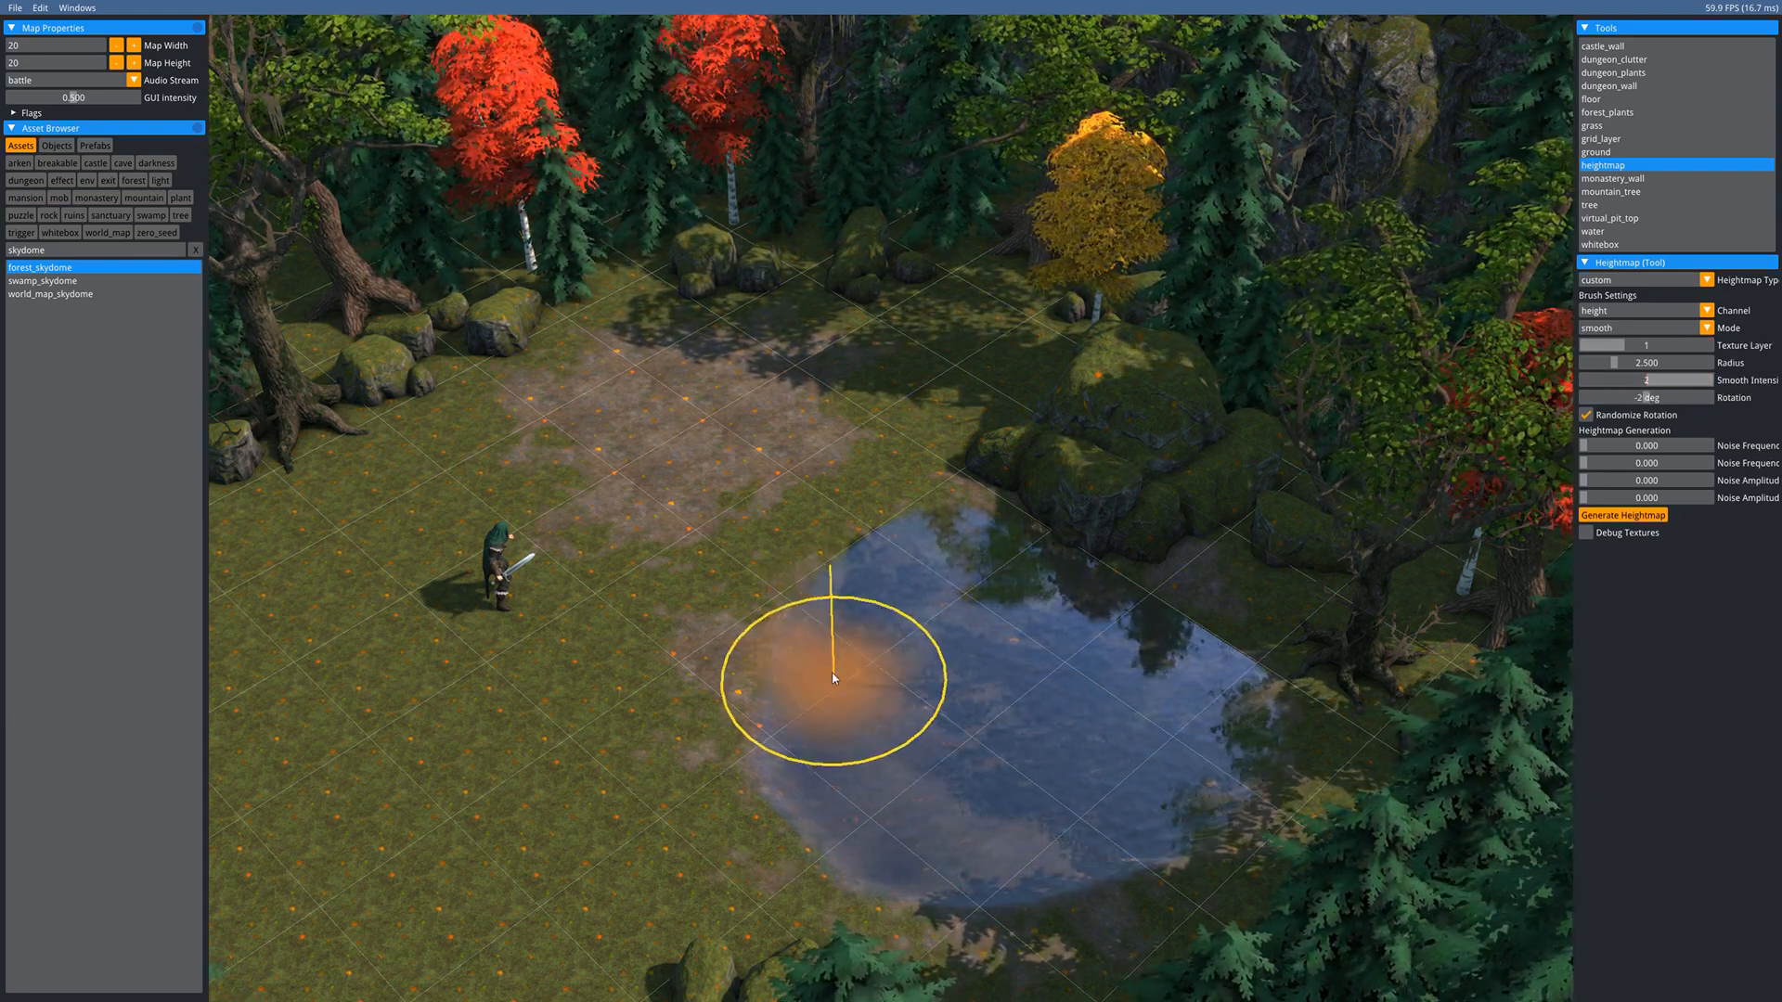
{"action": "mouse_move", "coordinate": [835, 676]}
{"action": "left_mouse_down"}
{"action": "mouse_move", "coordinate": [1089, 728]}
{"action": "mouse_move", "coordinate": [1171, 792]}
{"action": "mouse_move", "coordinate": [1156, 719]}
{"action": "left_mouse_up"}
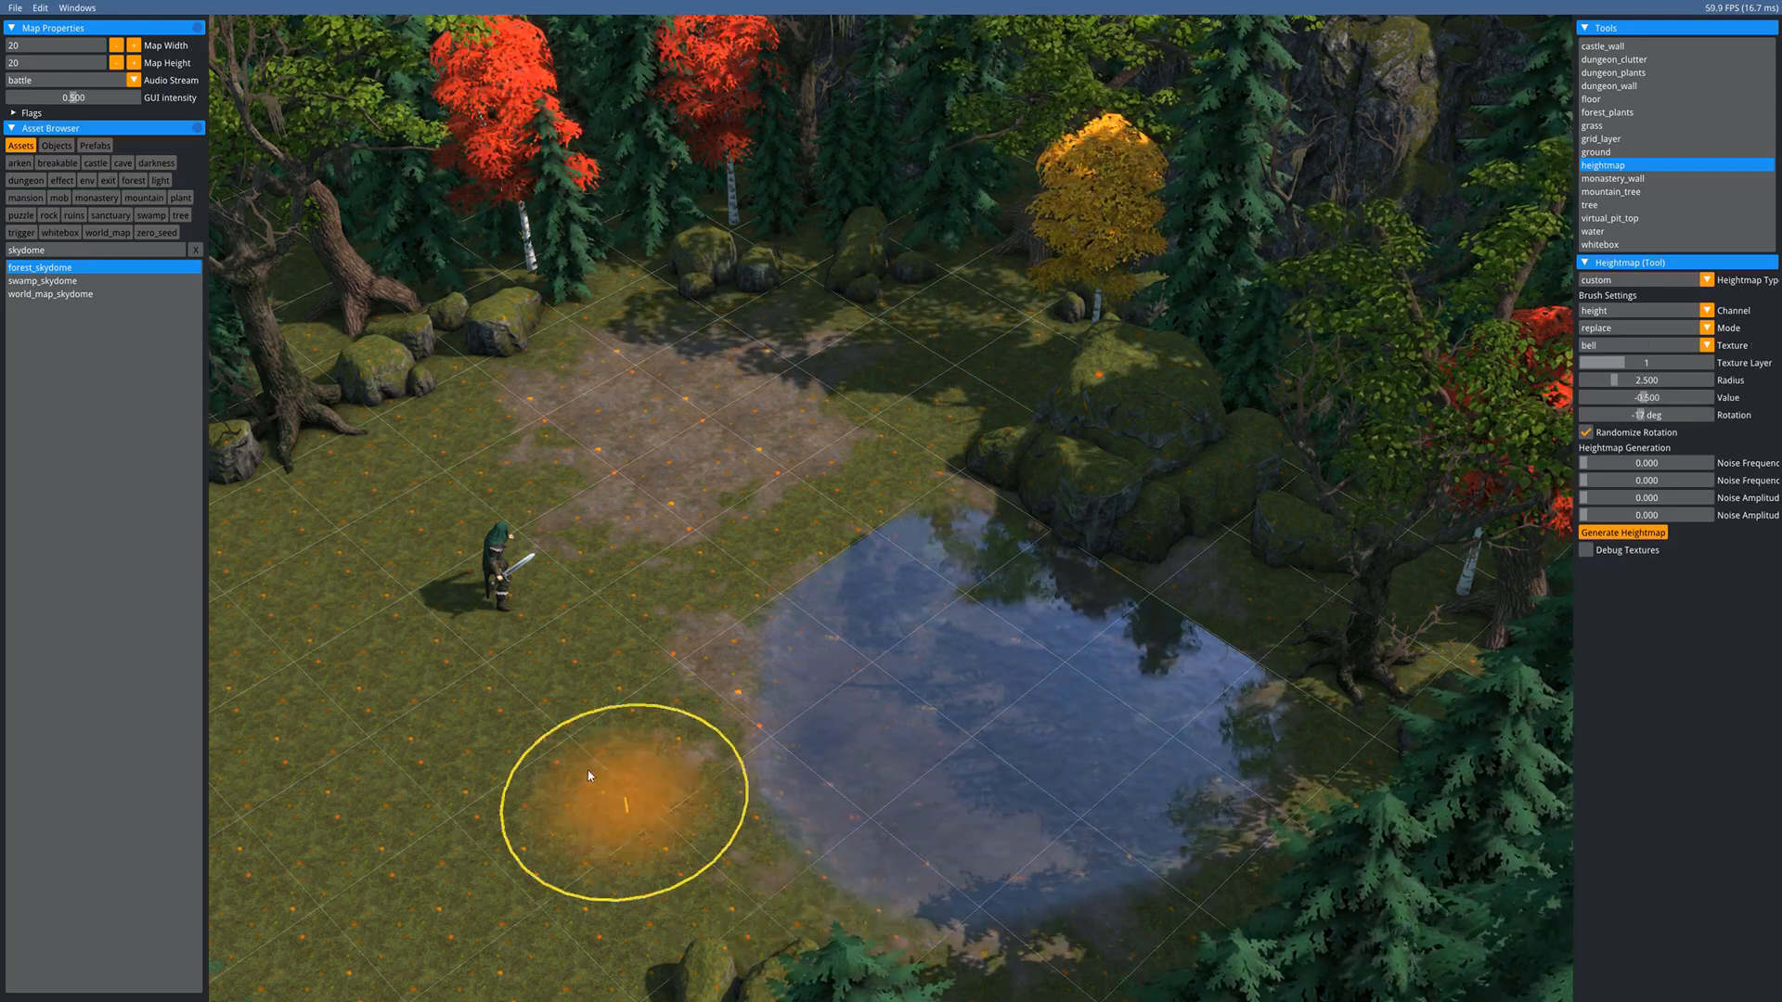
{"action": "mouse_move", "coordinate": [657, 821]}
{"action": "middle_mouse_down"}
{"action": "mouse_move", "coordinate": [961, 823]}
{"action": "mouse_move", "coordinate": [852, 922]}
{"action": "mouse_move", "coordinate": [743, 692]}
{"action": "mouse_move", "coordinate": [933, 731]}
{"action": "middle_mouse_up"}
{"action": "key", "text": "Escape"}
{"action": "middle_click_drag", "start_coordinate": [724, 571], "coordinate": [650, 588]}
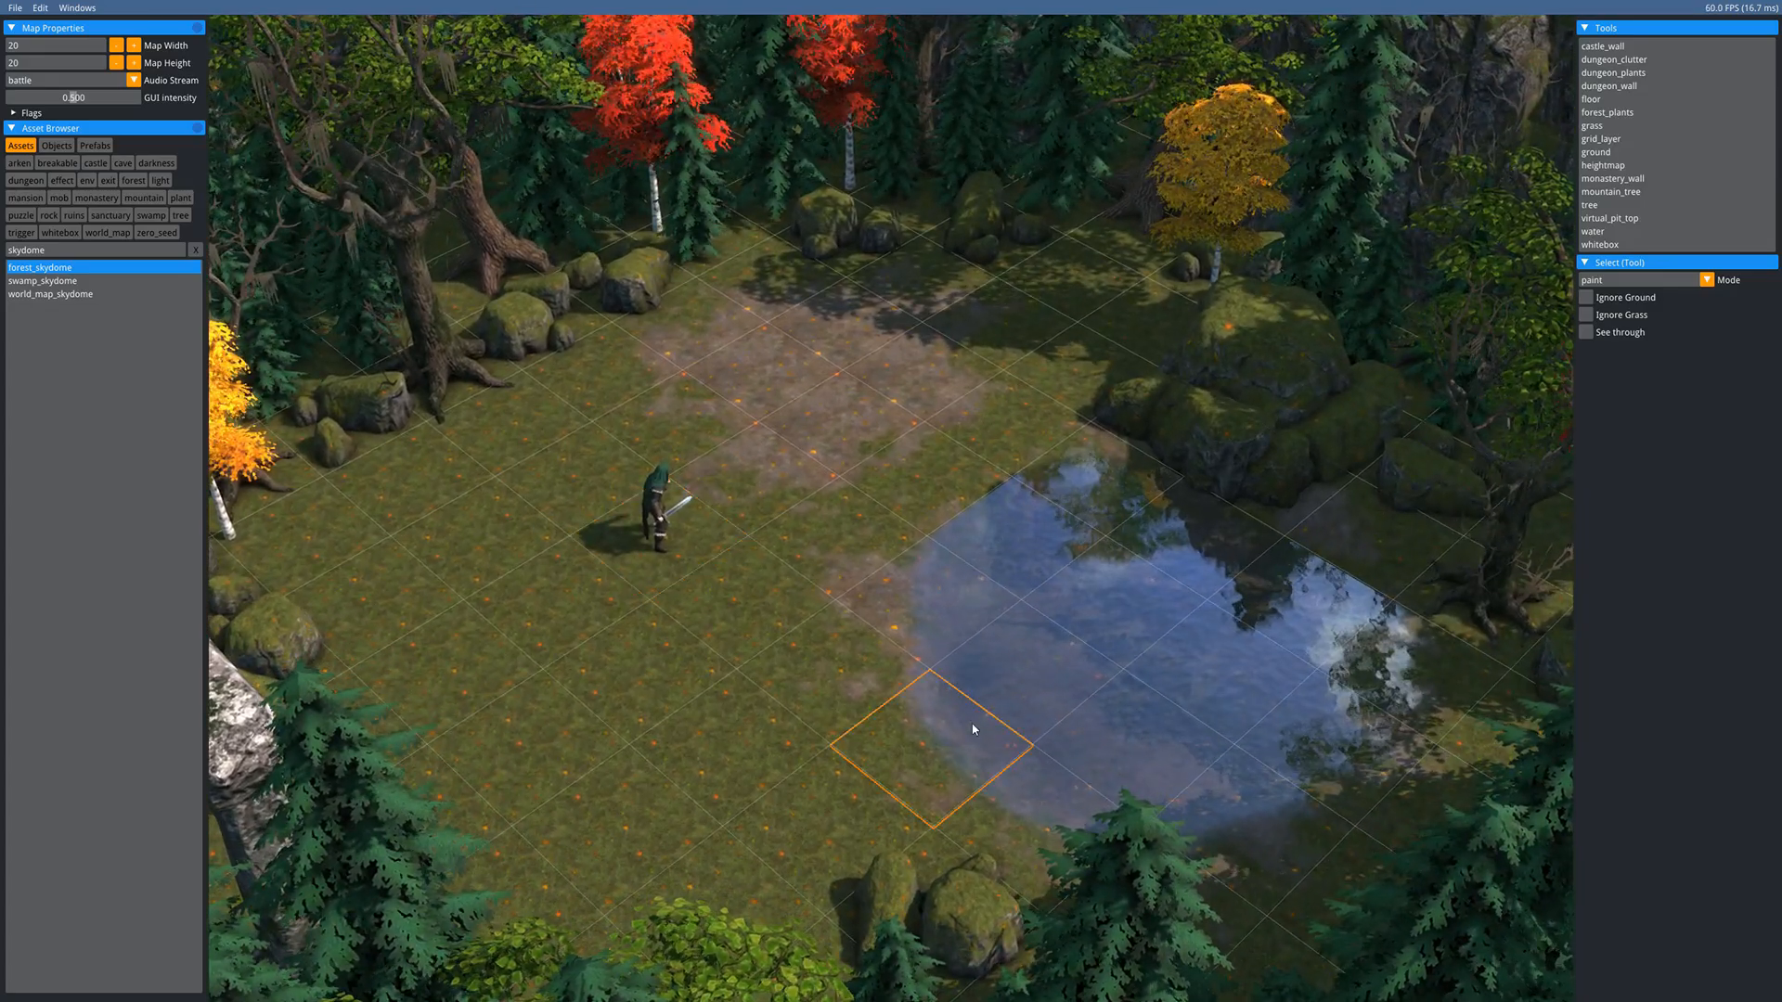
{"action": "middle_click_drag", "start_coordinate": [800, 558], "coordinate": [889, 675]}
{"action": "scroll", "coordinate": [744, 607], "scroll_direction": "down", "scroll_amount": 1}
{"action": "scroll", "coordinate": [740, 612], "scroll_direction": "down", "scroll_amount": 1}
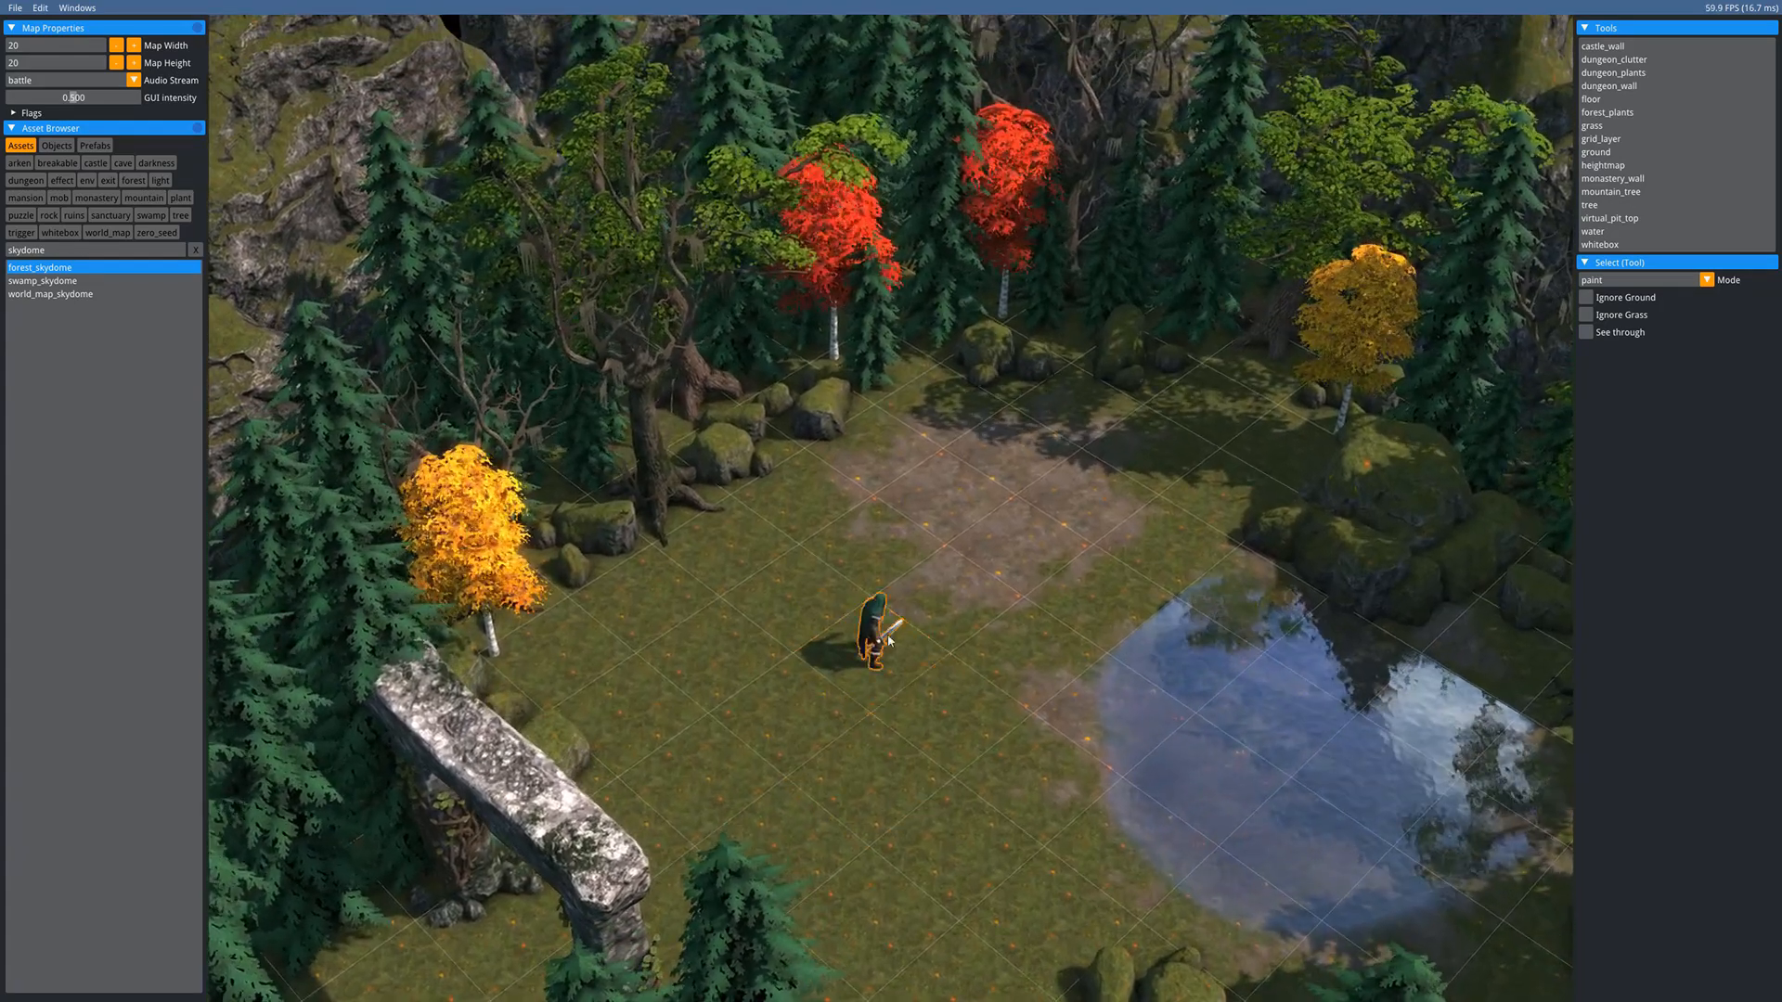
{"action": "left_click", "coordinate": [1610, 127]}
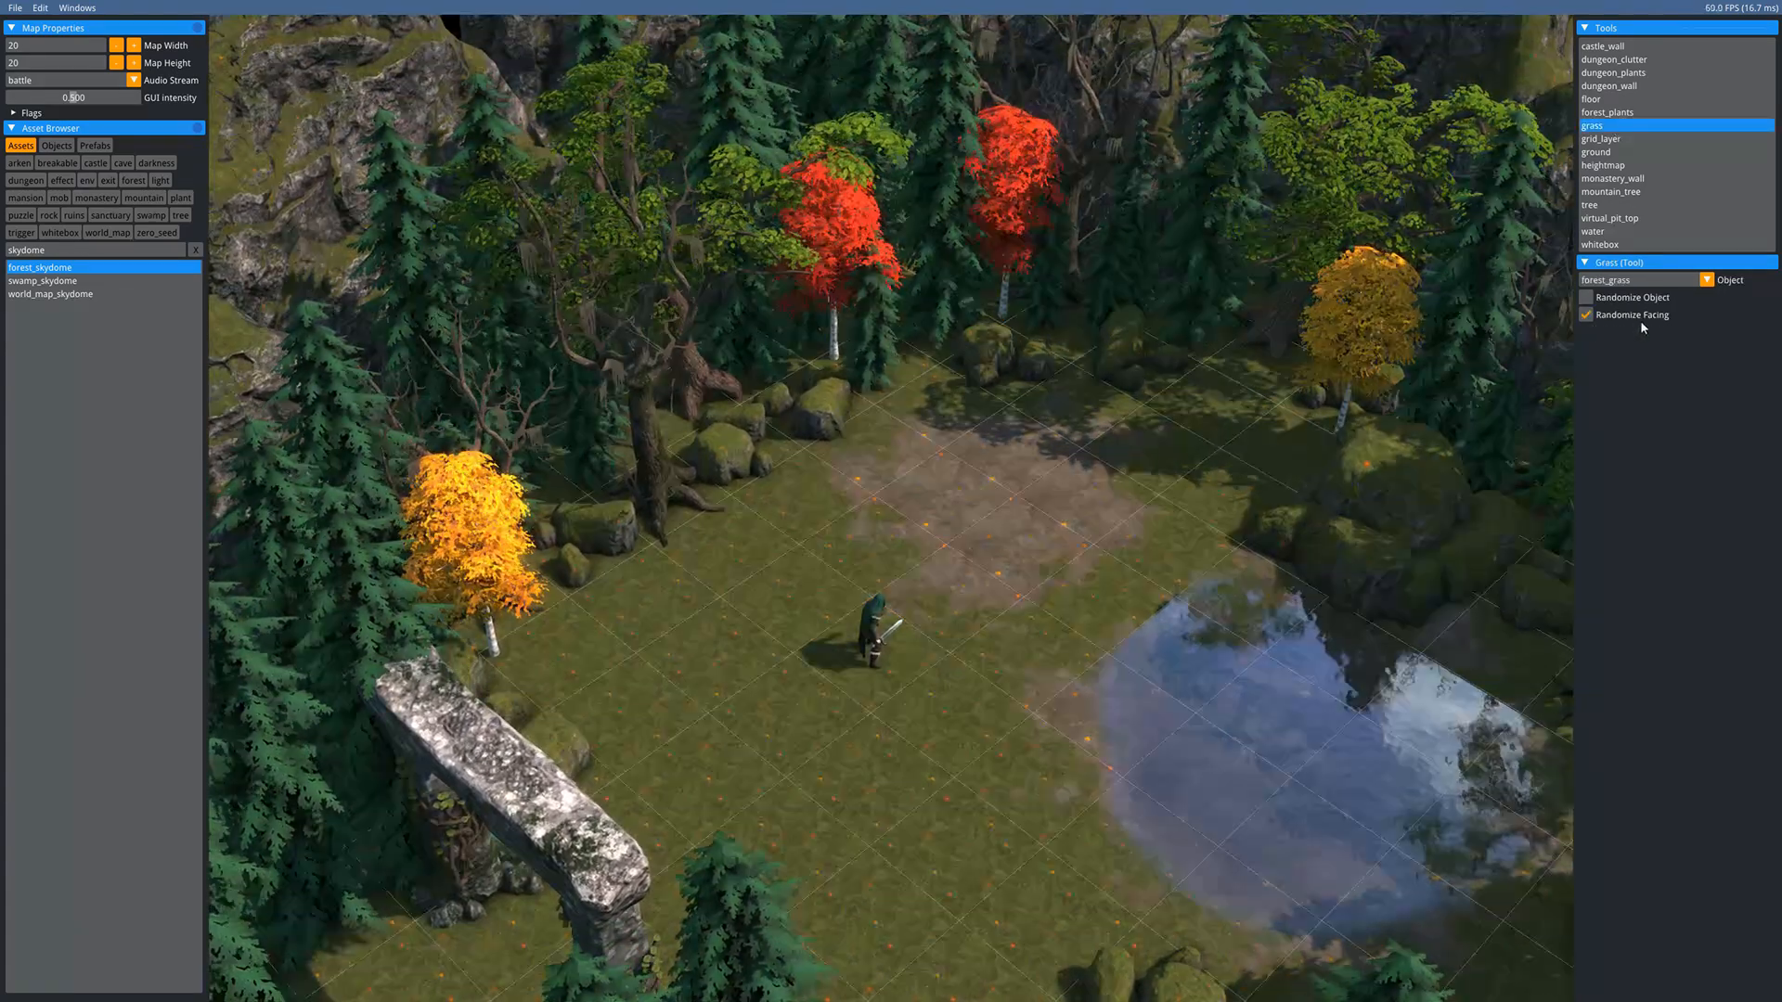
{"action": "middle_click_drag", "start_coordinate": [1162, 439], "coordinate": [913, 444]}
{"action": "middle_click_drag", "start_coordinate": [930, 350], "coordinate": [901, 294]}
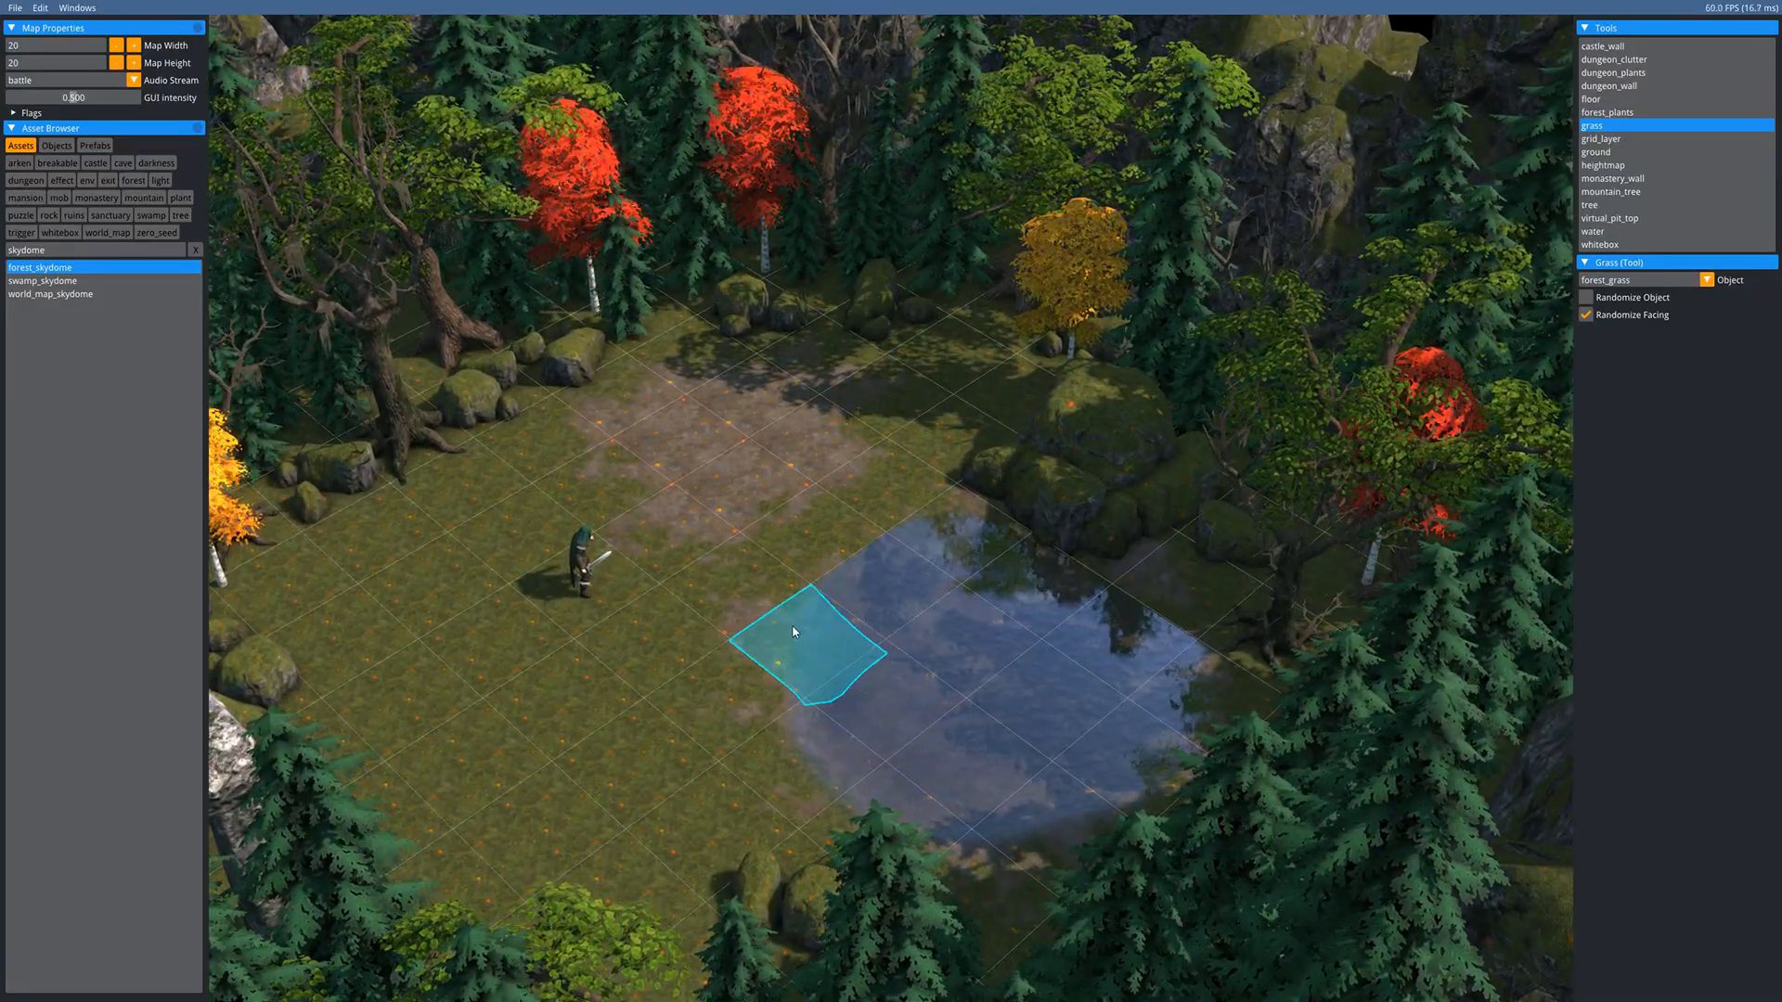
{"action": "middle_click_drag", "start_coordinate": [779, 564], "coordinate": [865, 664]}
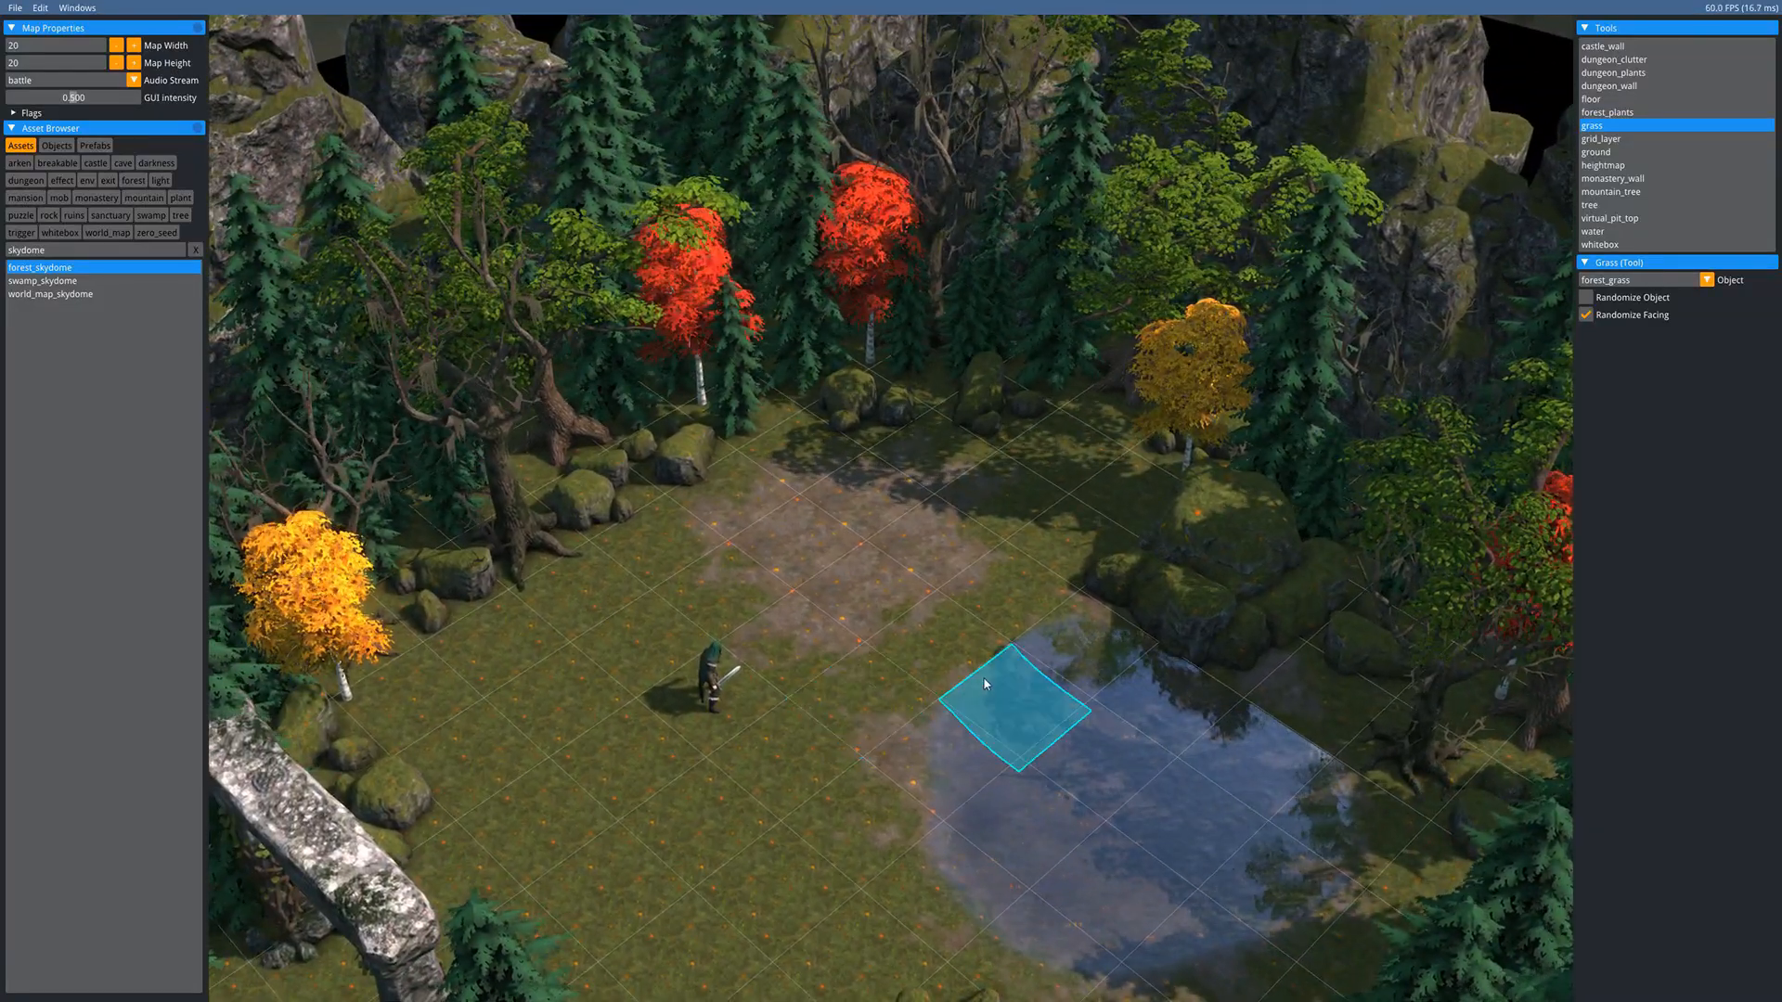
{"action": "middle_click_drag", "start_coordinate": [984, 677], "coordinate": [831, 594]}
{"action": "middle_click_drag", "start_coordinate": [557, 482], "coordinate": [840, 487]}
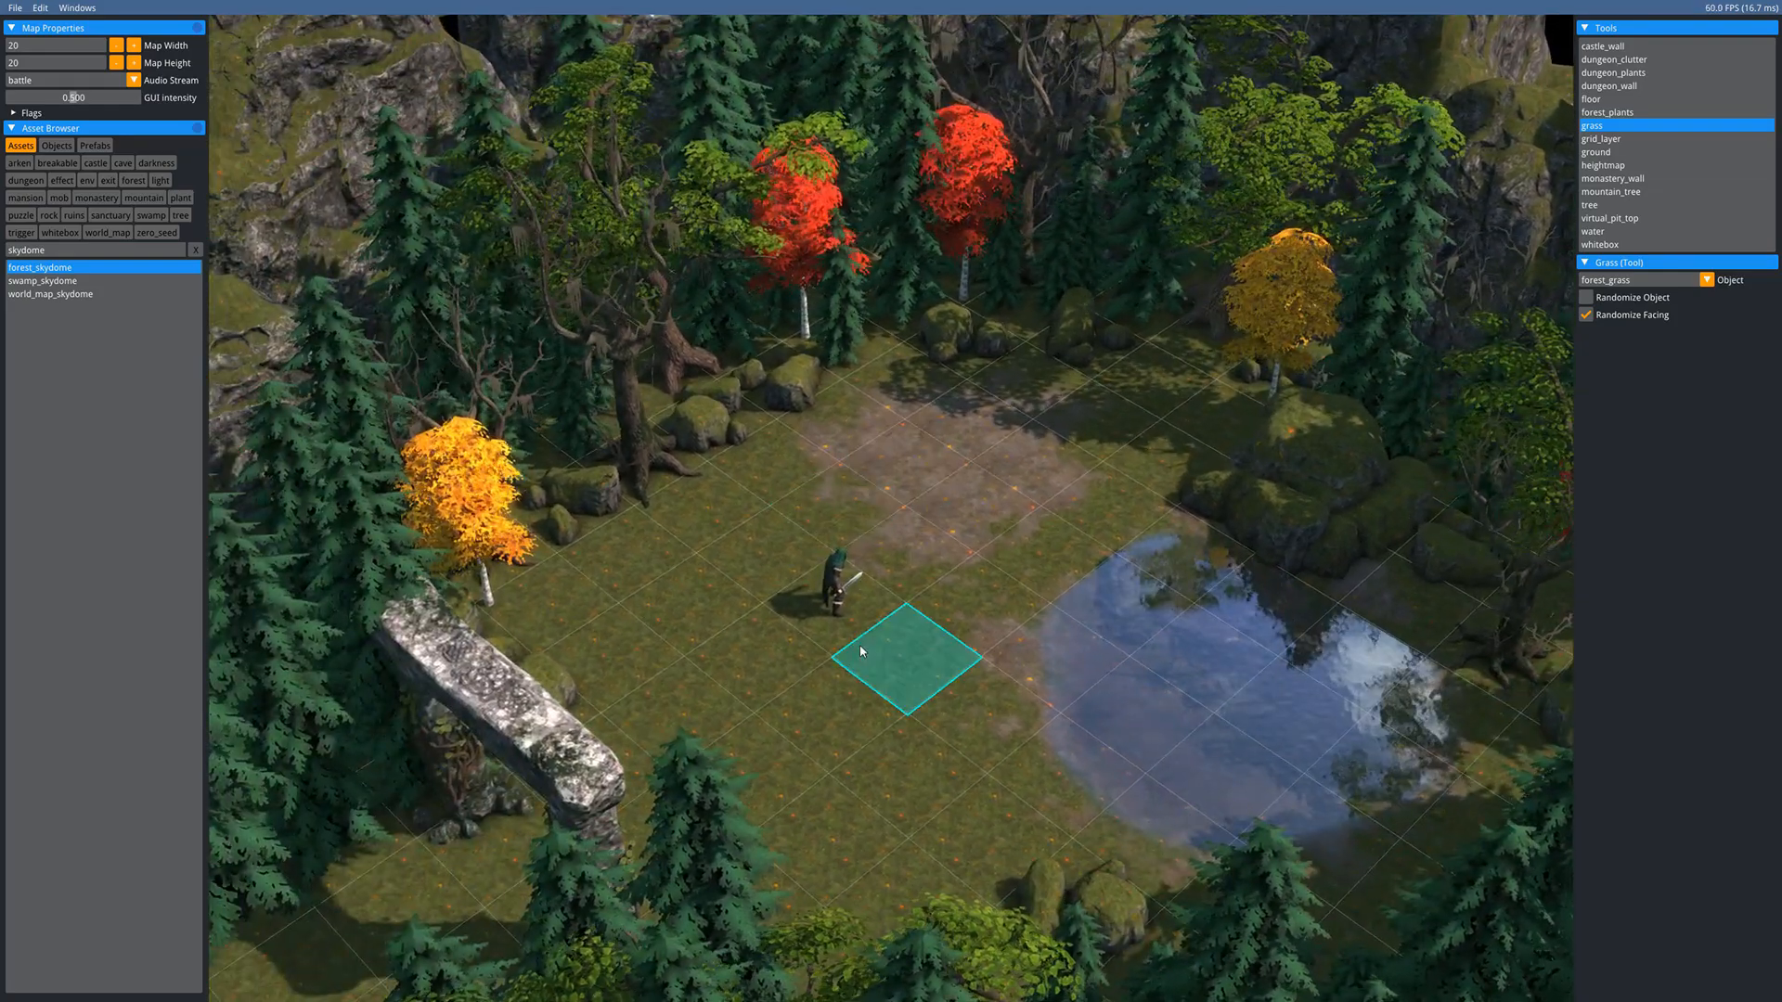
{"action": "middle_click_drag", "start_coordinate": [982, 704], "coordinate": [809, 581]}
{"action": "scroll", "coordinate": [808, 582], "scroll_direction": "up", "scroll_amount": 3}
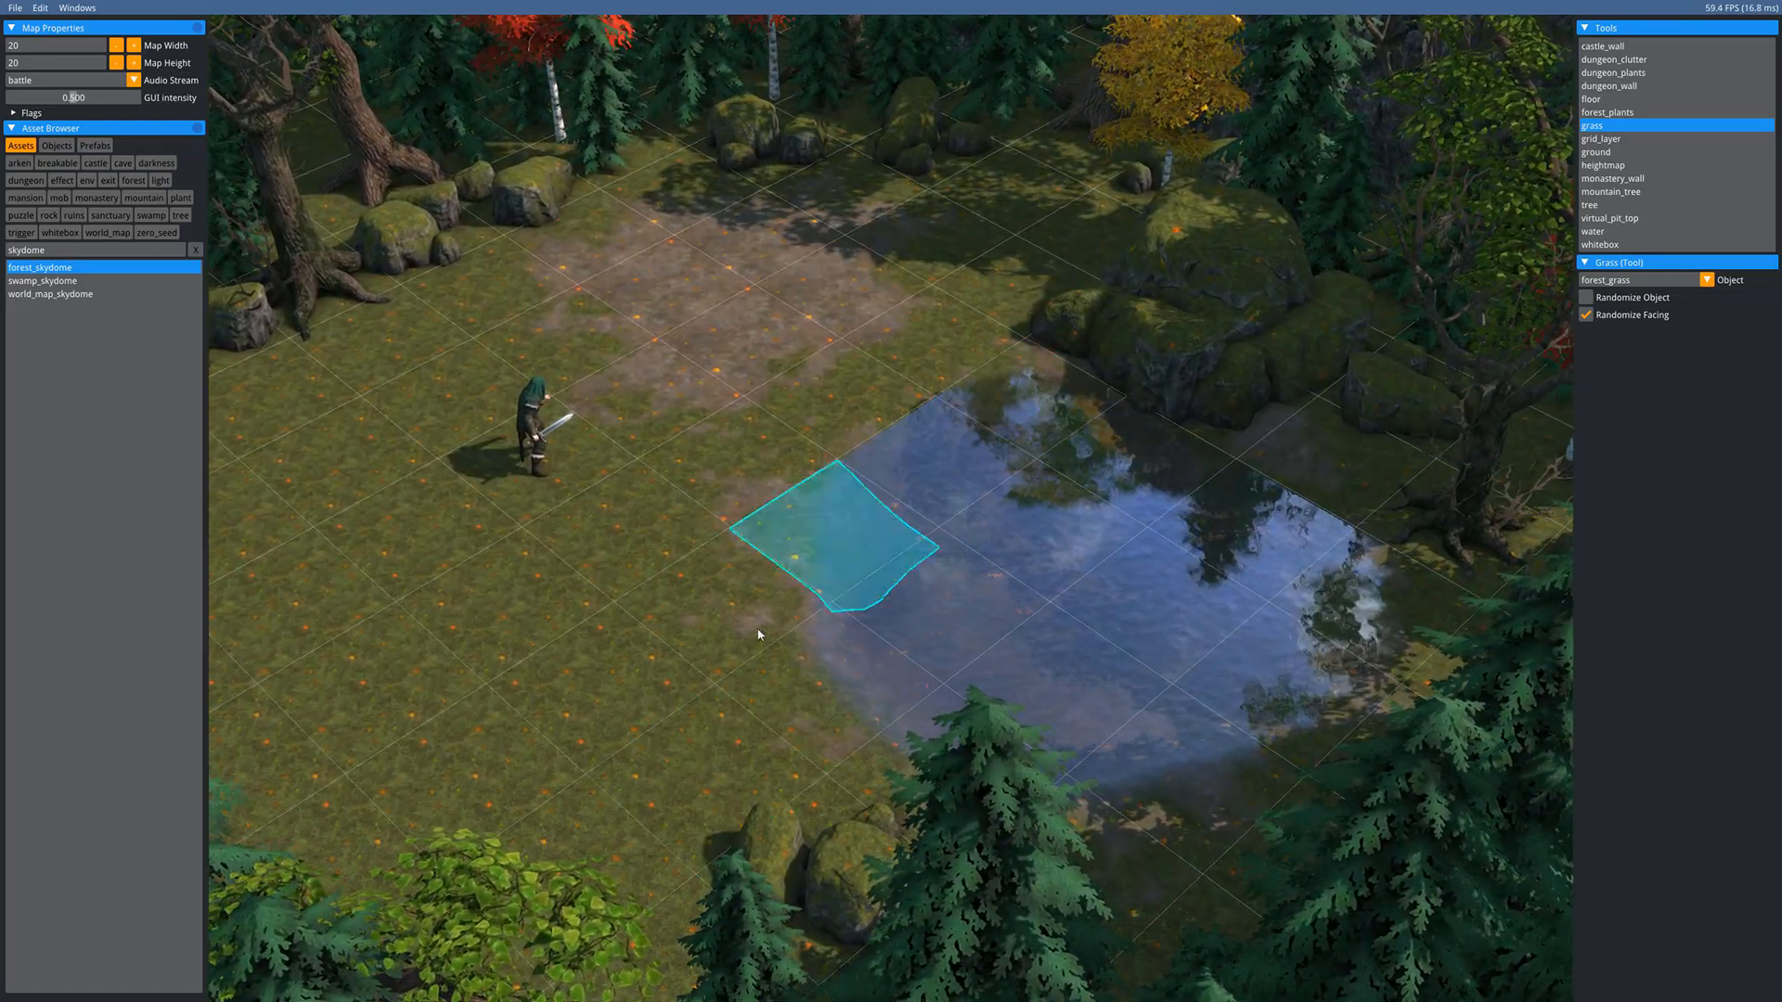
{"action": "key", "text": "Escape"}
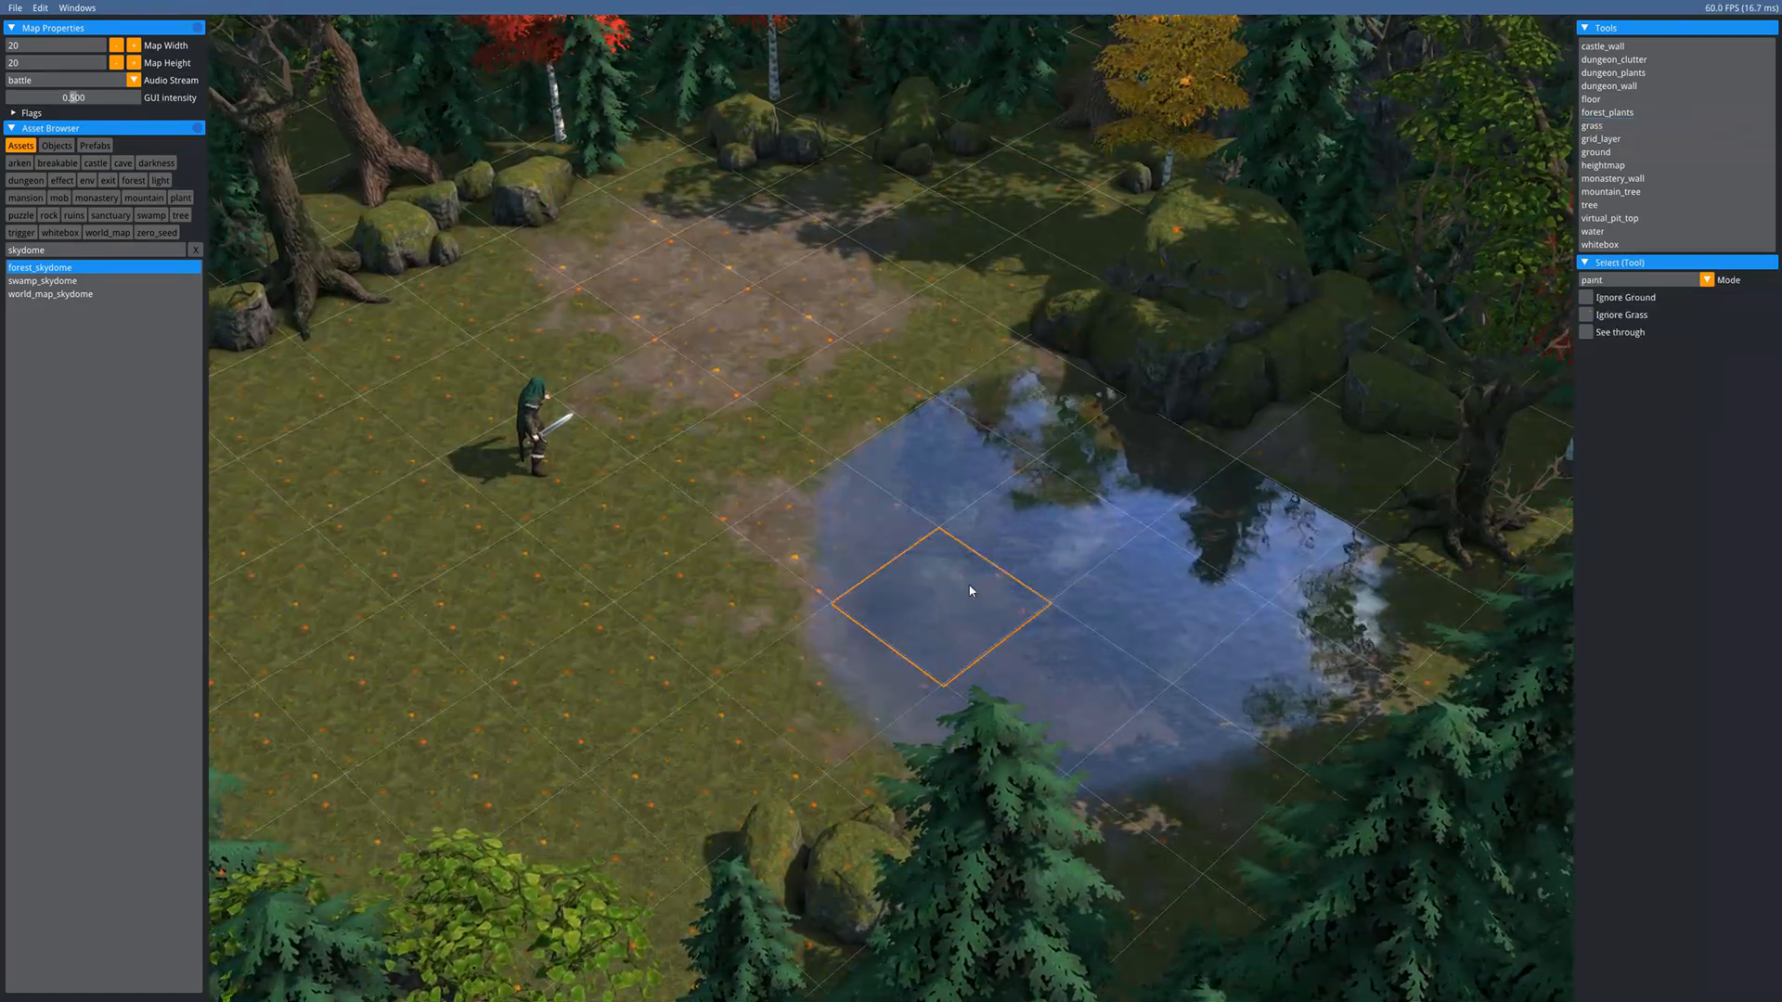
- Select one water tile, then all water tiles via Select All of This Type
{"action": "left_click", "coordinate": [966, 588]}
{"action": "scroll", "coordinate": [734, 540], "scroll_direction": "down", "scroll_amount": 3}
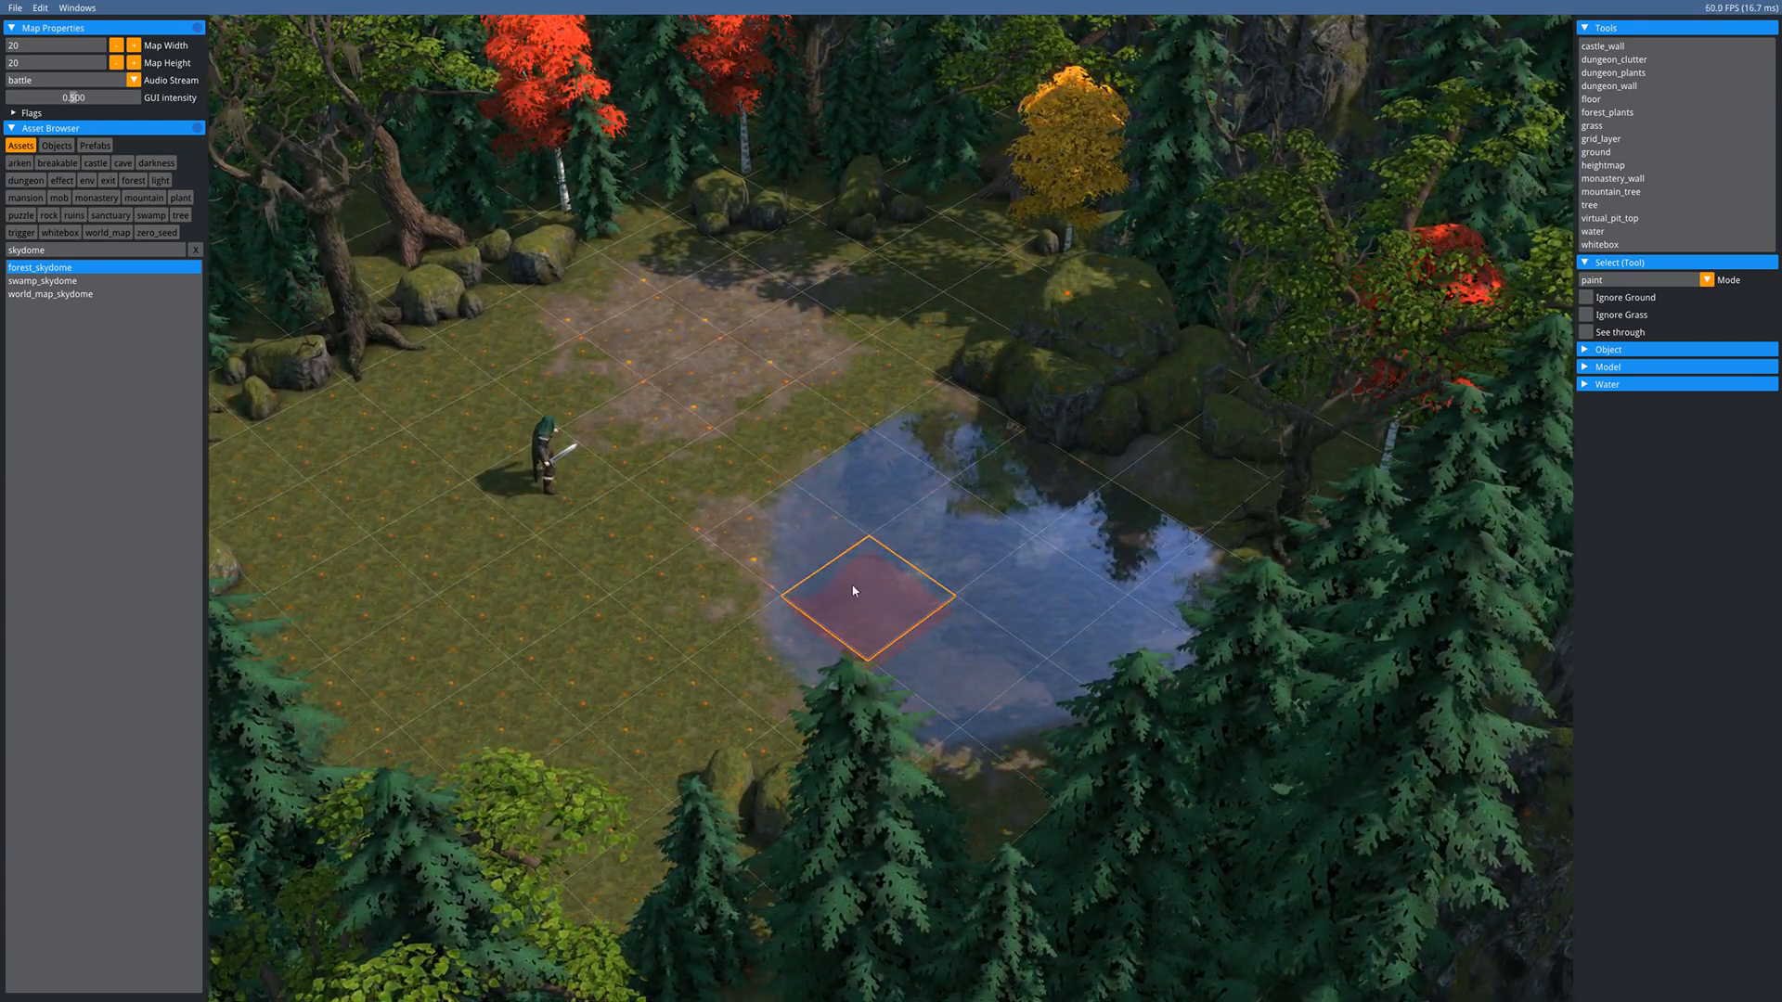
{"action": "right_click", "coordinate": [853, 590]}
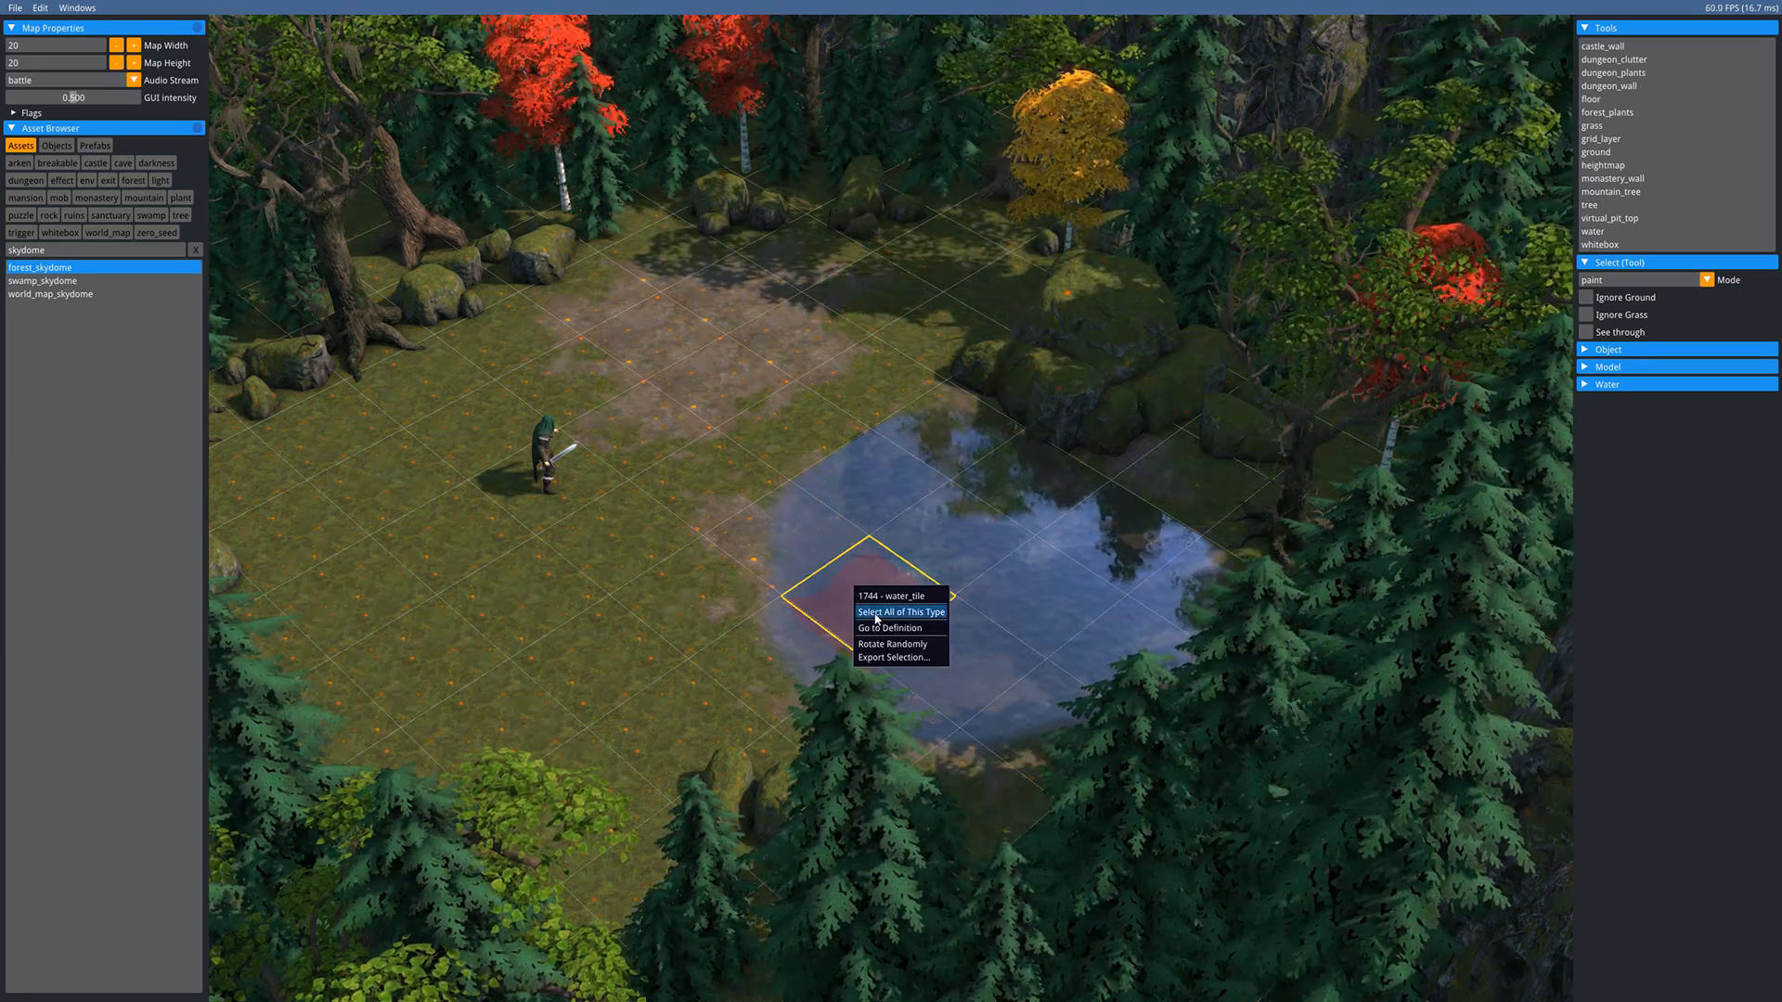
{"action": "left_click", "coordinate": [876, 613]}
- Move the selected water tiles slightly lower and toward the far shore, then deselect
{"action": "key", "text": "w"}
{"action": "key", "text": "a"}
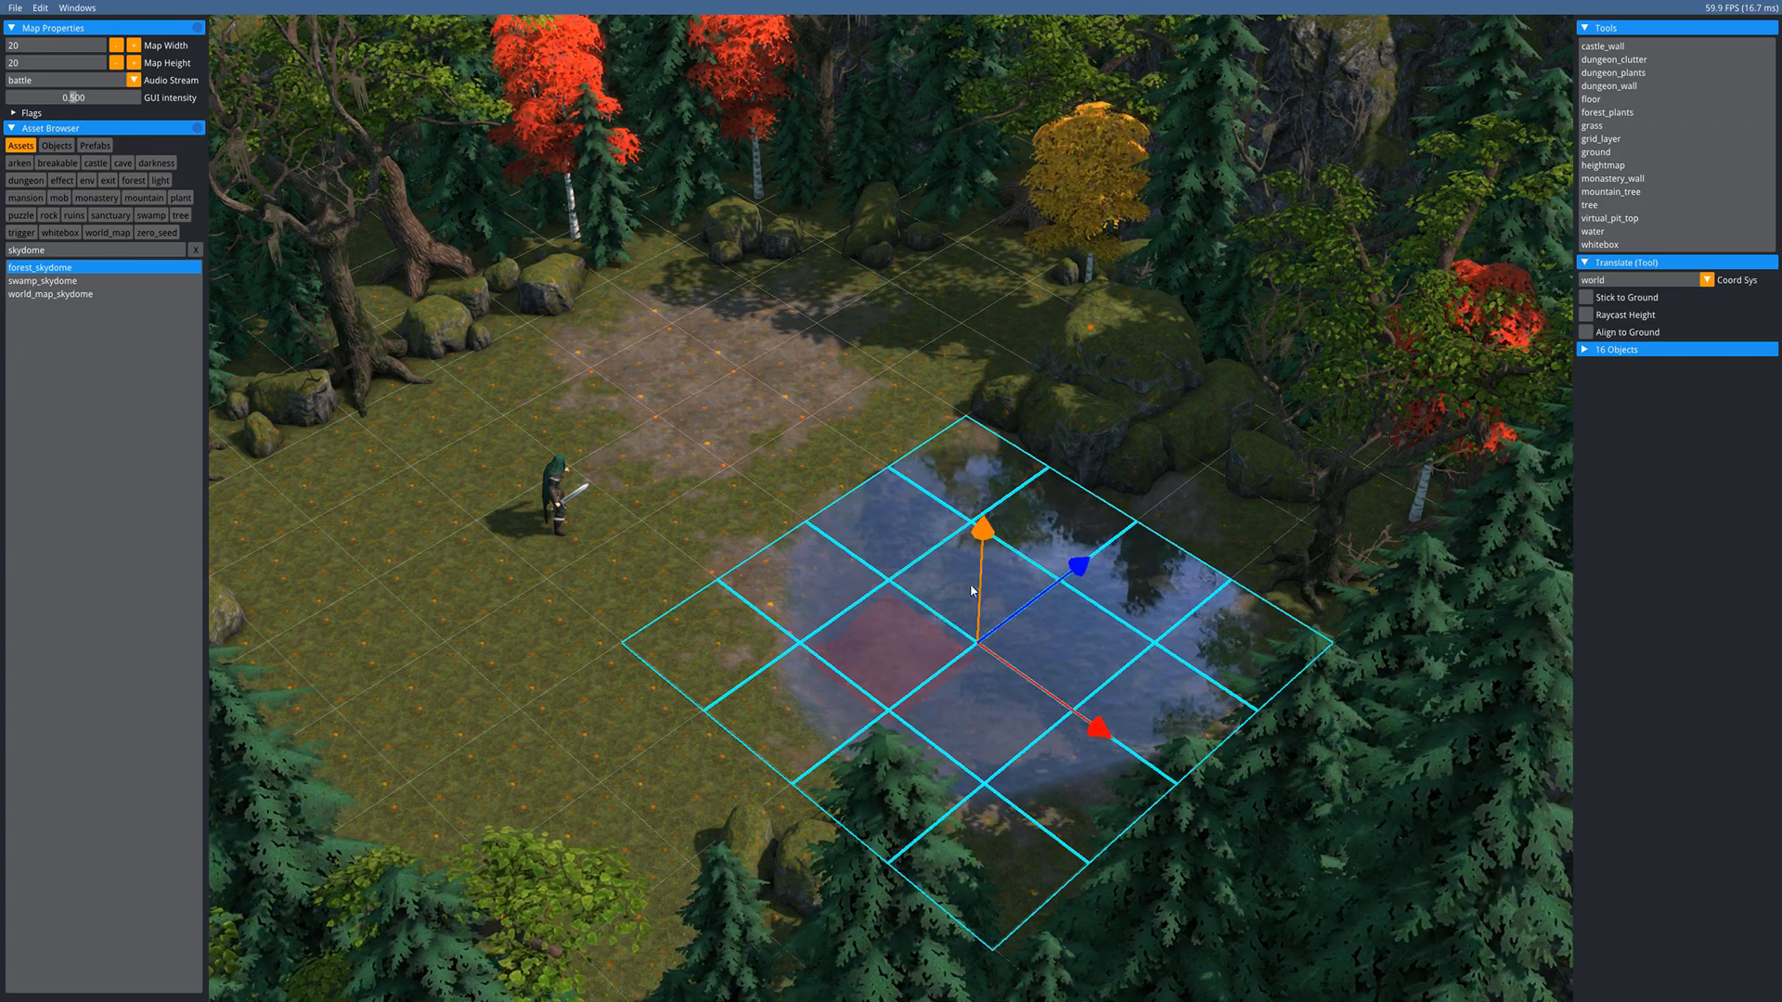
{"action": "left_click_drag", "start_coordinate": [983, 543], "coordinate": [985, 541]}
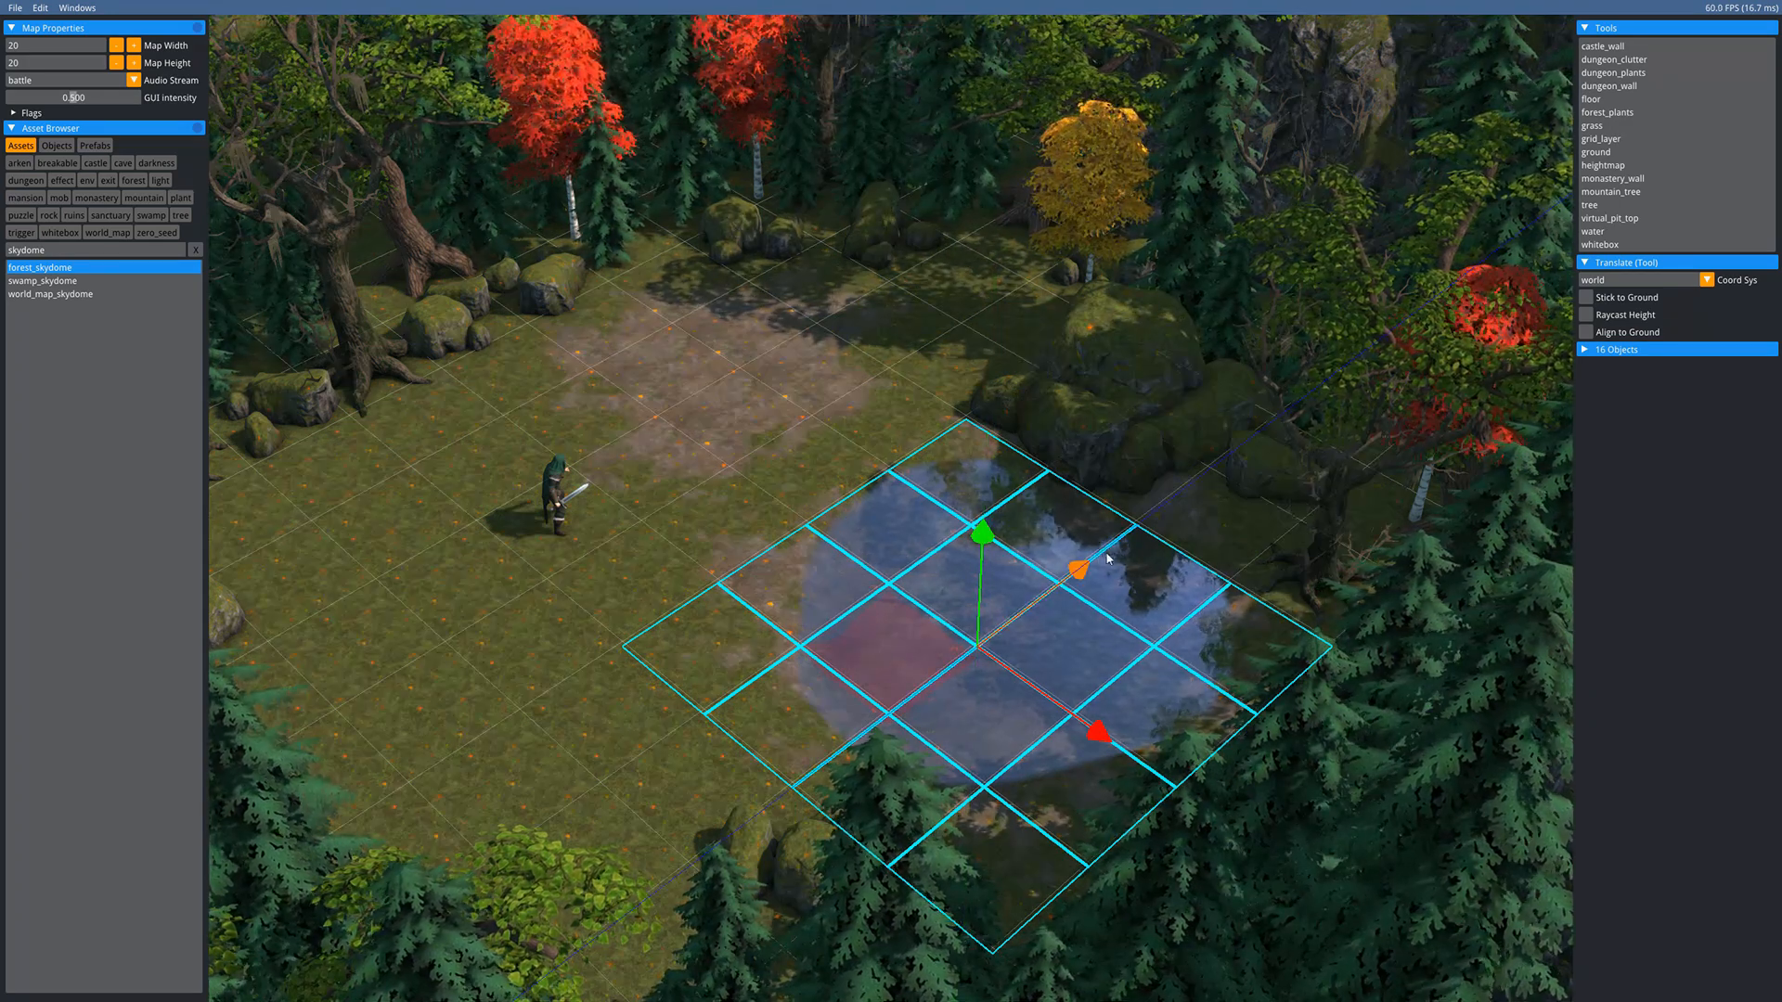
{"action": "left_click_drag", "start_coordinate": [1072, 583], "coordinate": [1105, 555]}
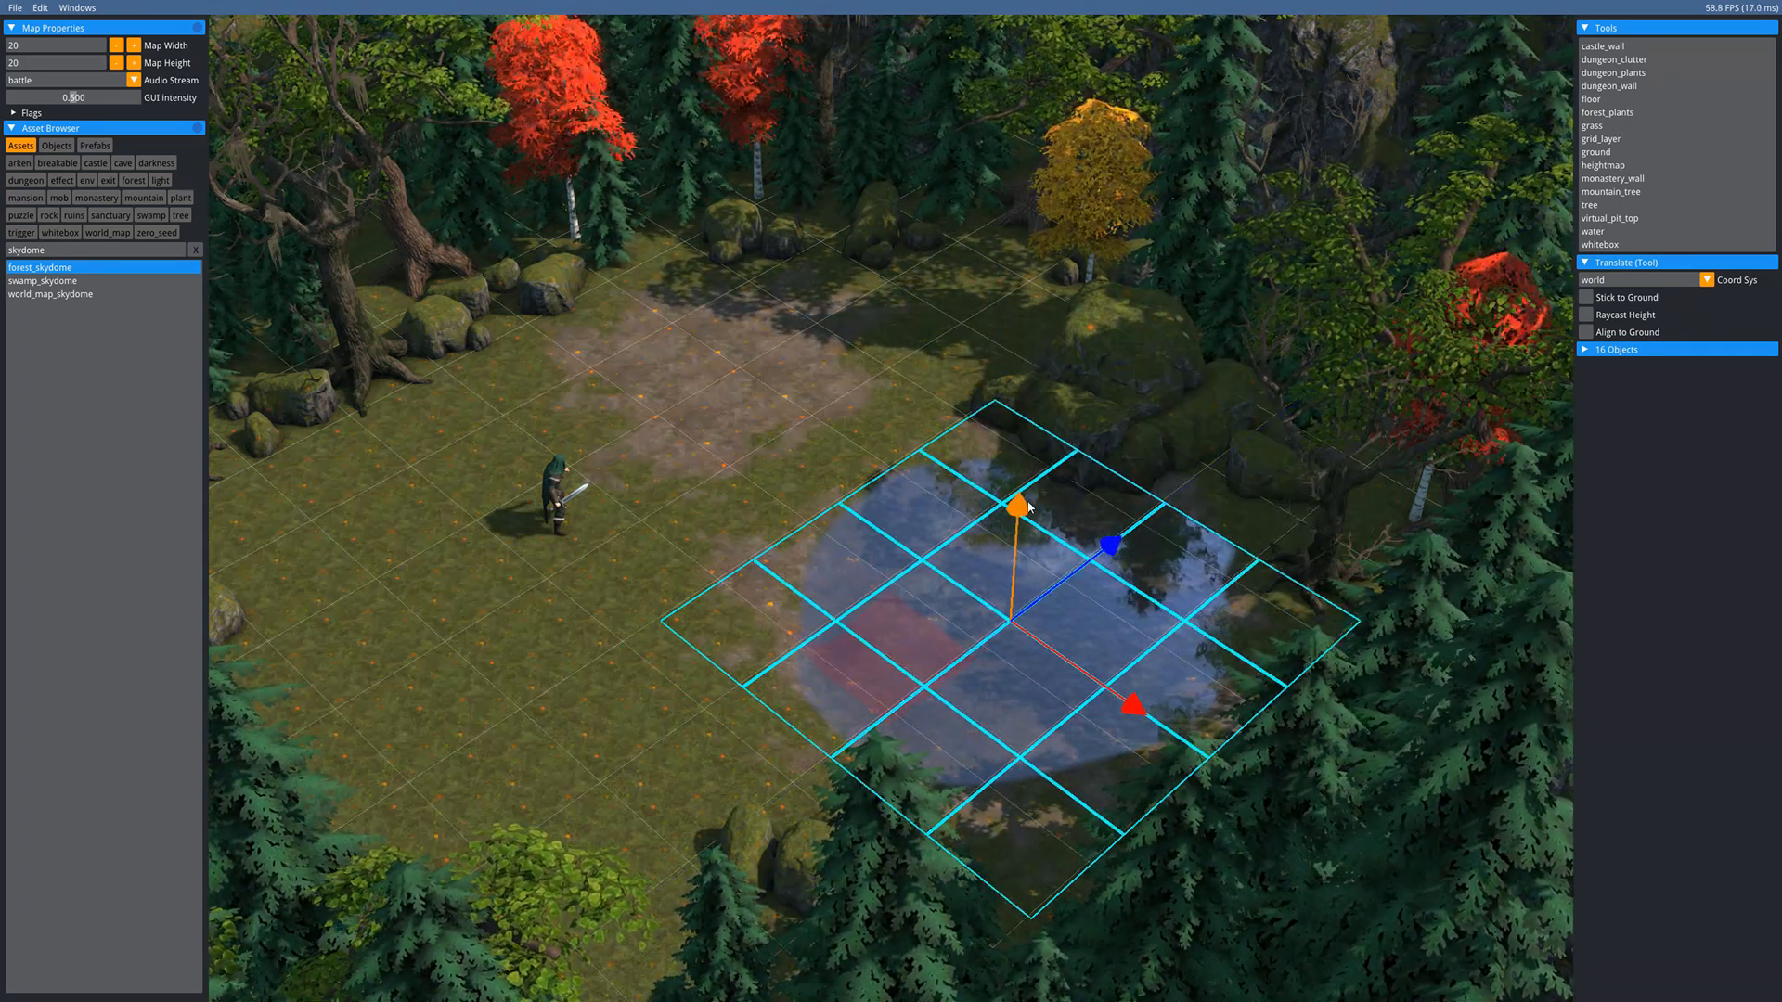
{"action": "left_click_drag", "start_coordinate": [1028, 506], "coordinate": [1029, 507]}
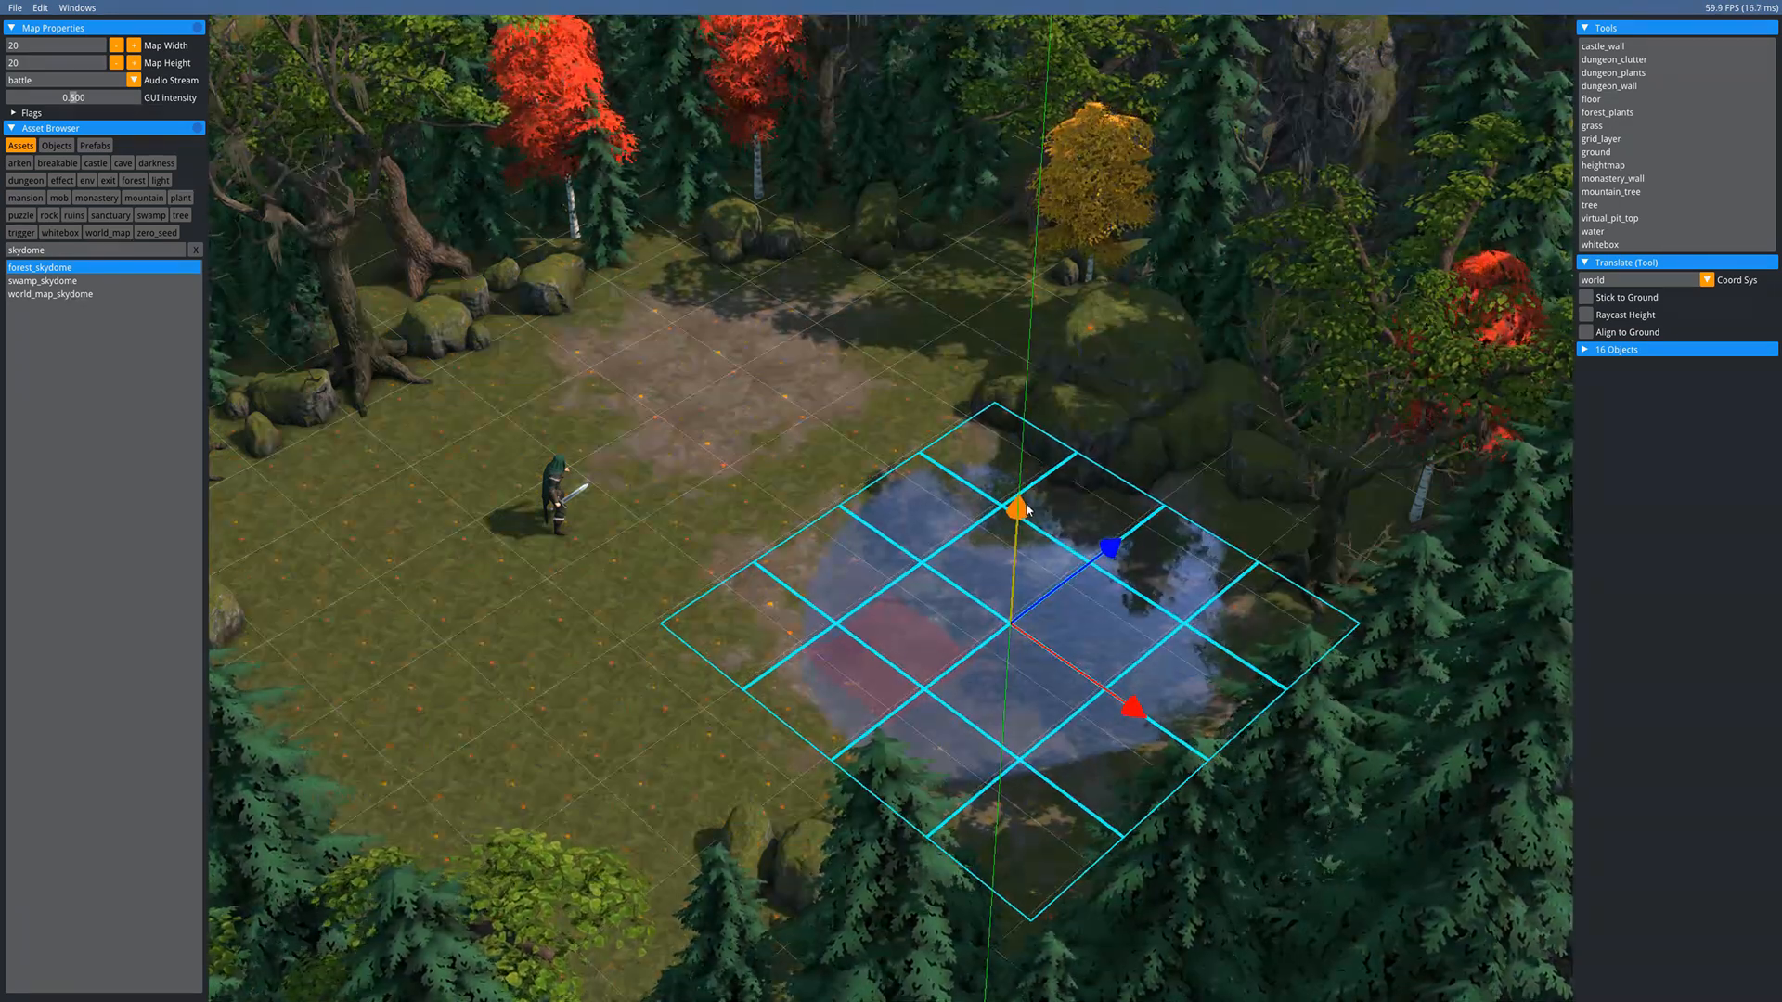
{"action": "key", "text": "Escape"}
{"action": "middle_click_drag", "start_coordinate": [726, 501], "coordinate": [869, 600]}
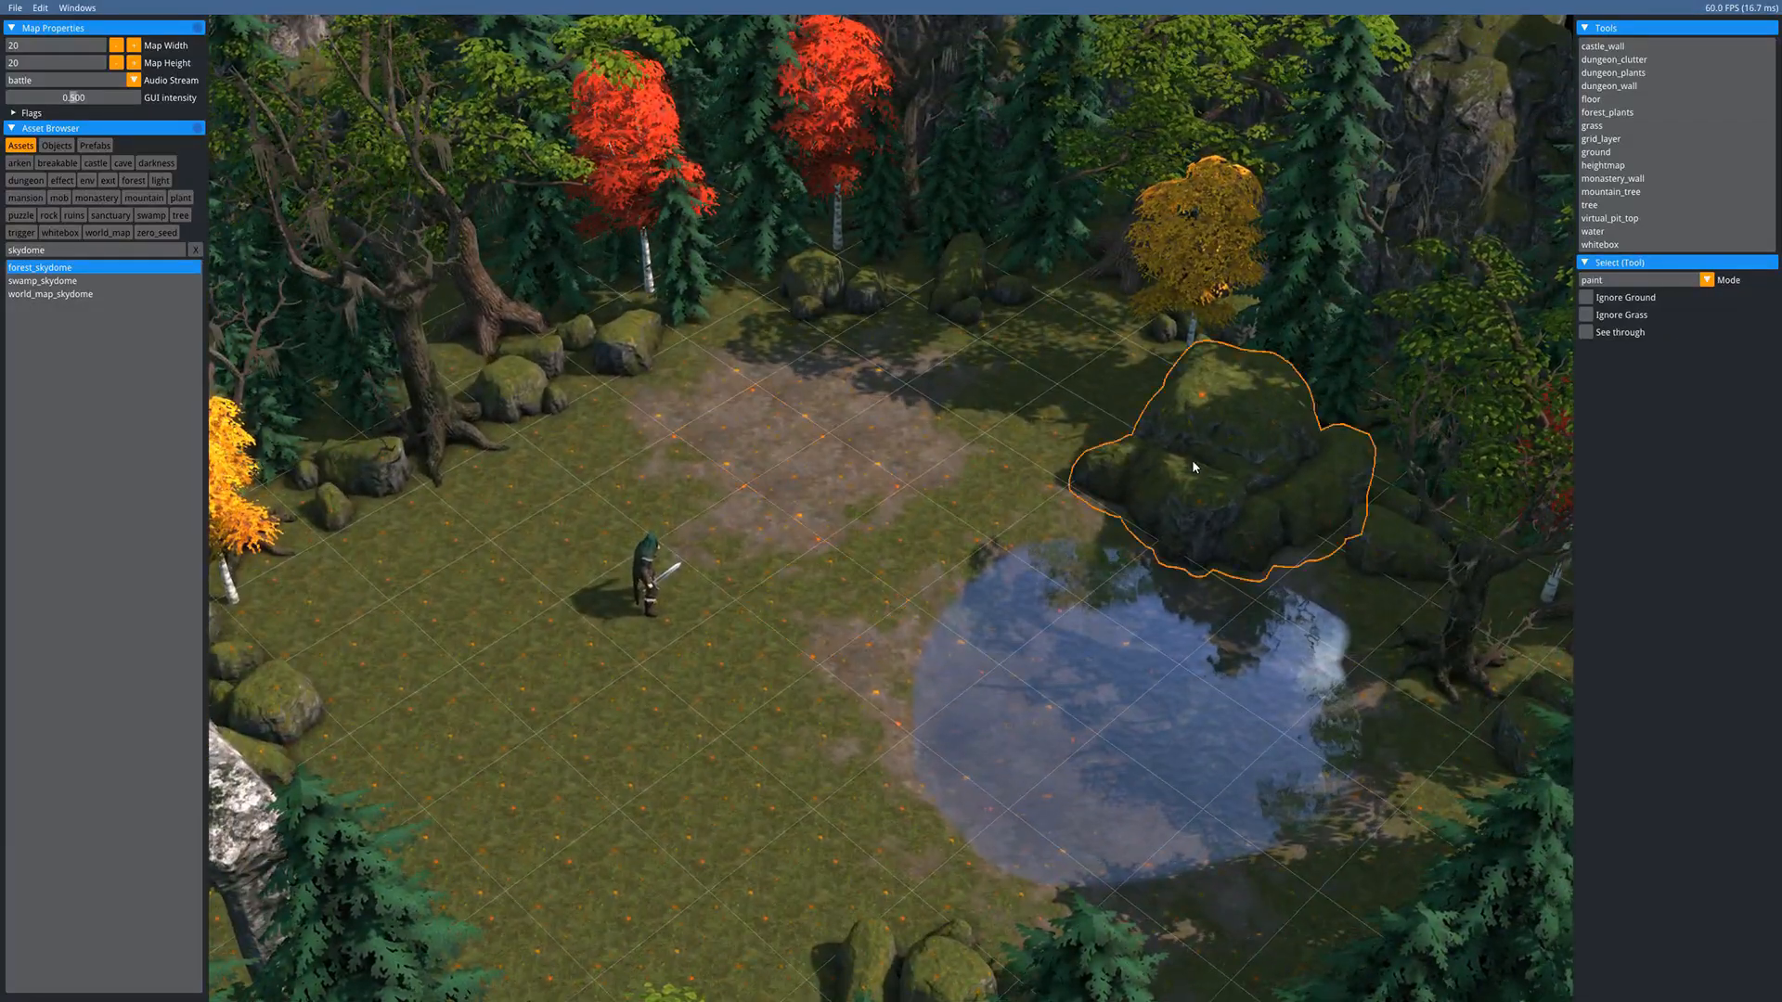
- Select all five swamp_dead_tree objects via Select All of This Type, then deselect them
{"action": "middle_click_drag", "start_coordinate": [815, 464], "coordinate": [977, 508]}
{"action": "scroll", "coordinate": [945, 453], "scroll_direction": "down", "scroll_amount": 2}
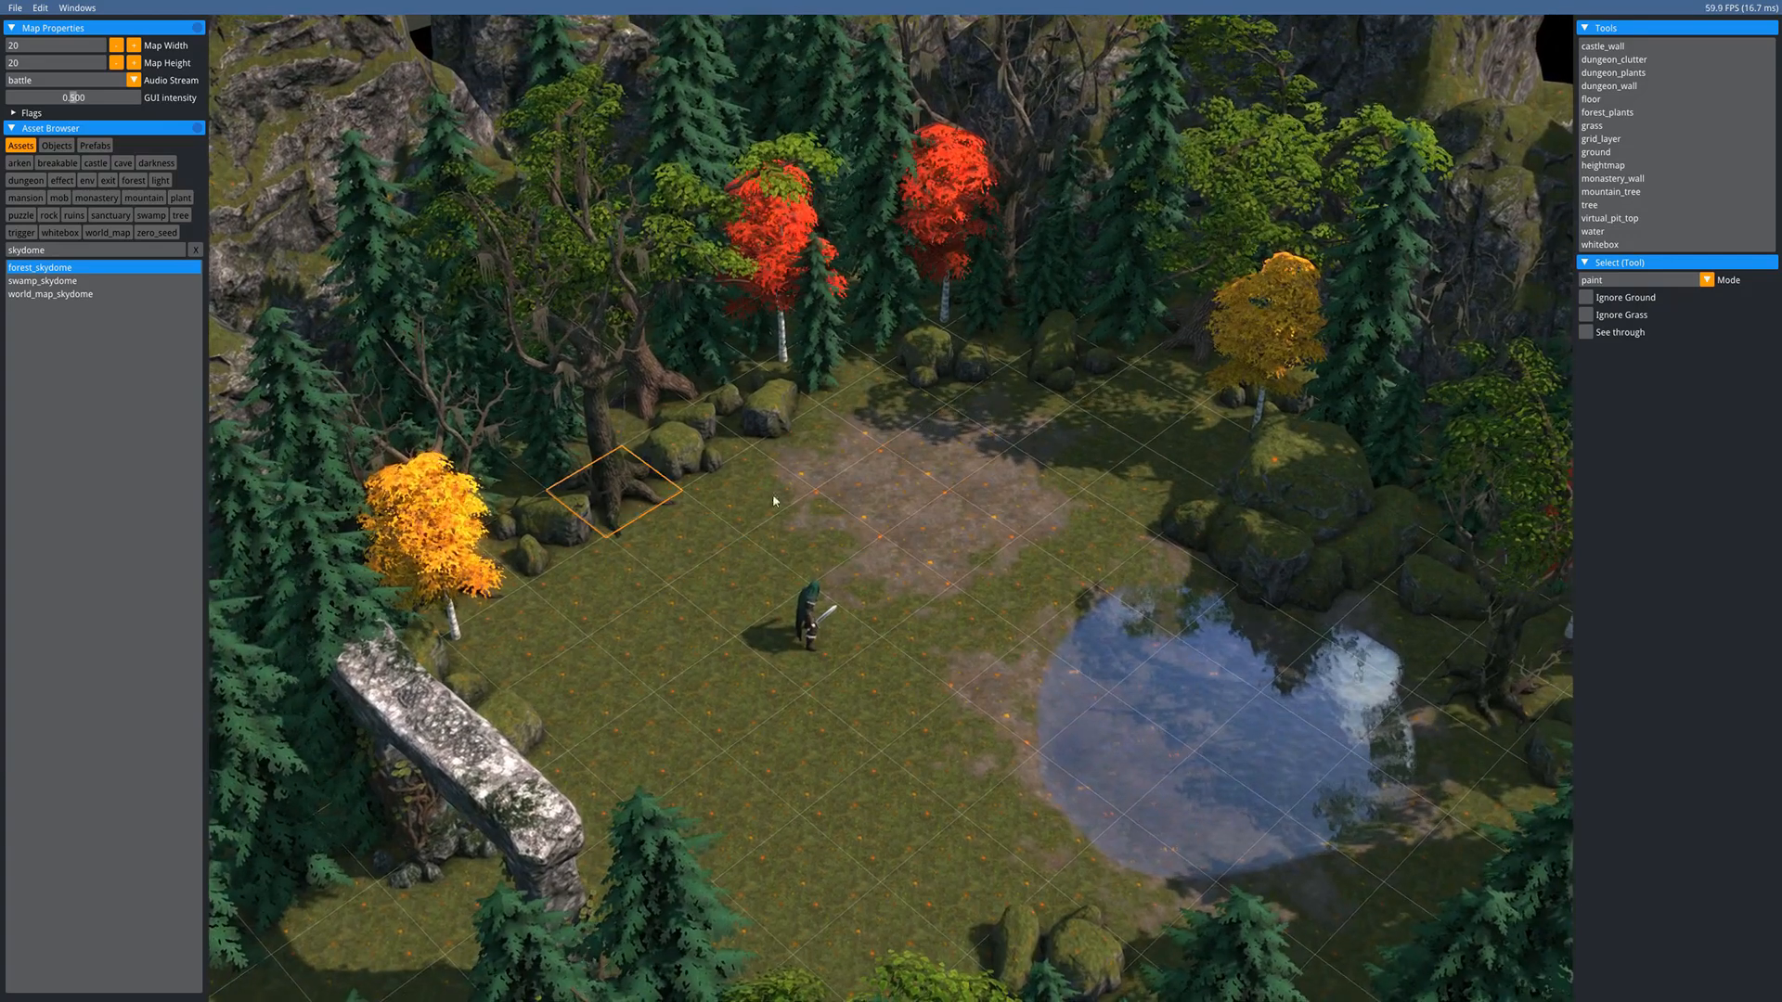
{"action": "middle_click_drag", "start_coordinate": [1116, 473], "coordinate": [924, 485]}
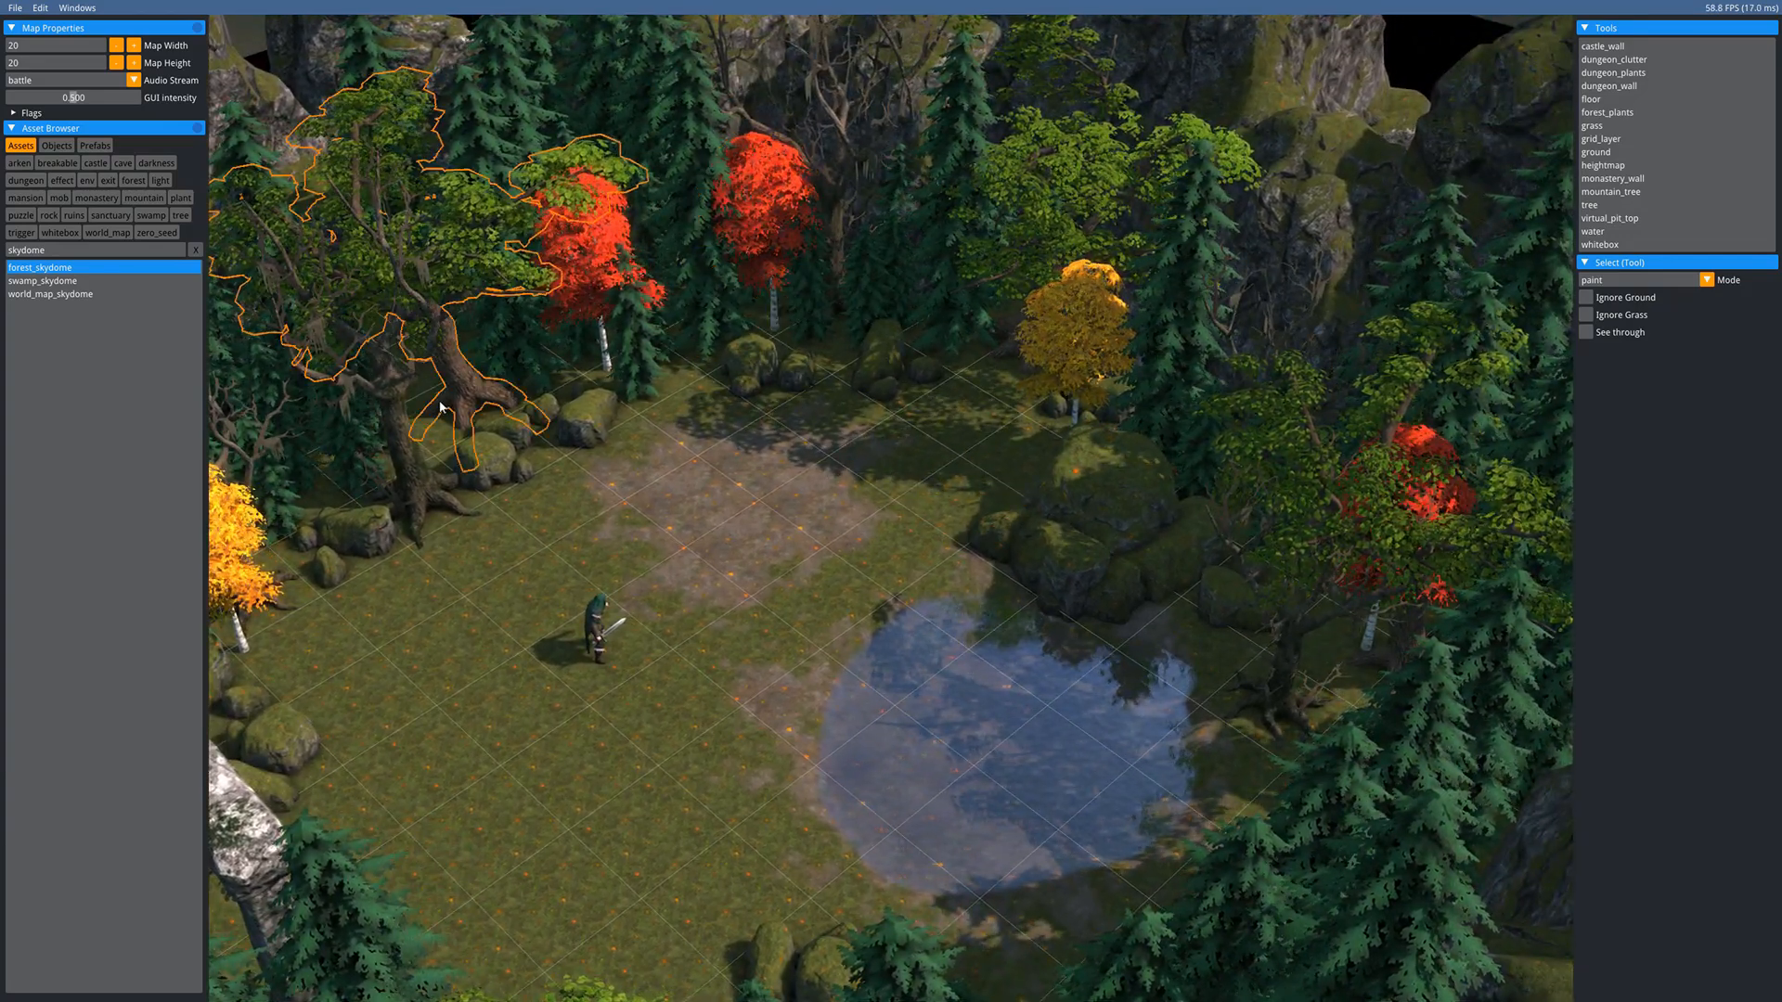
{"action": "right_click", "coordinate": [410, 470]}
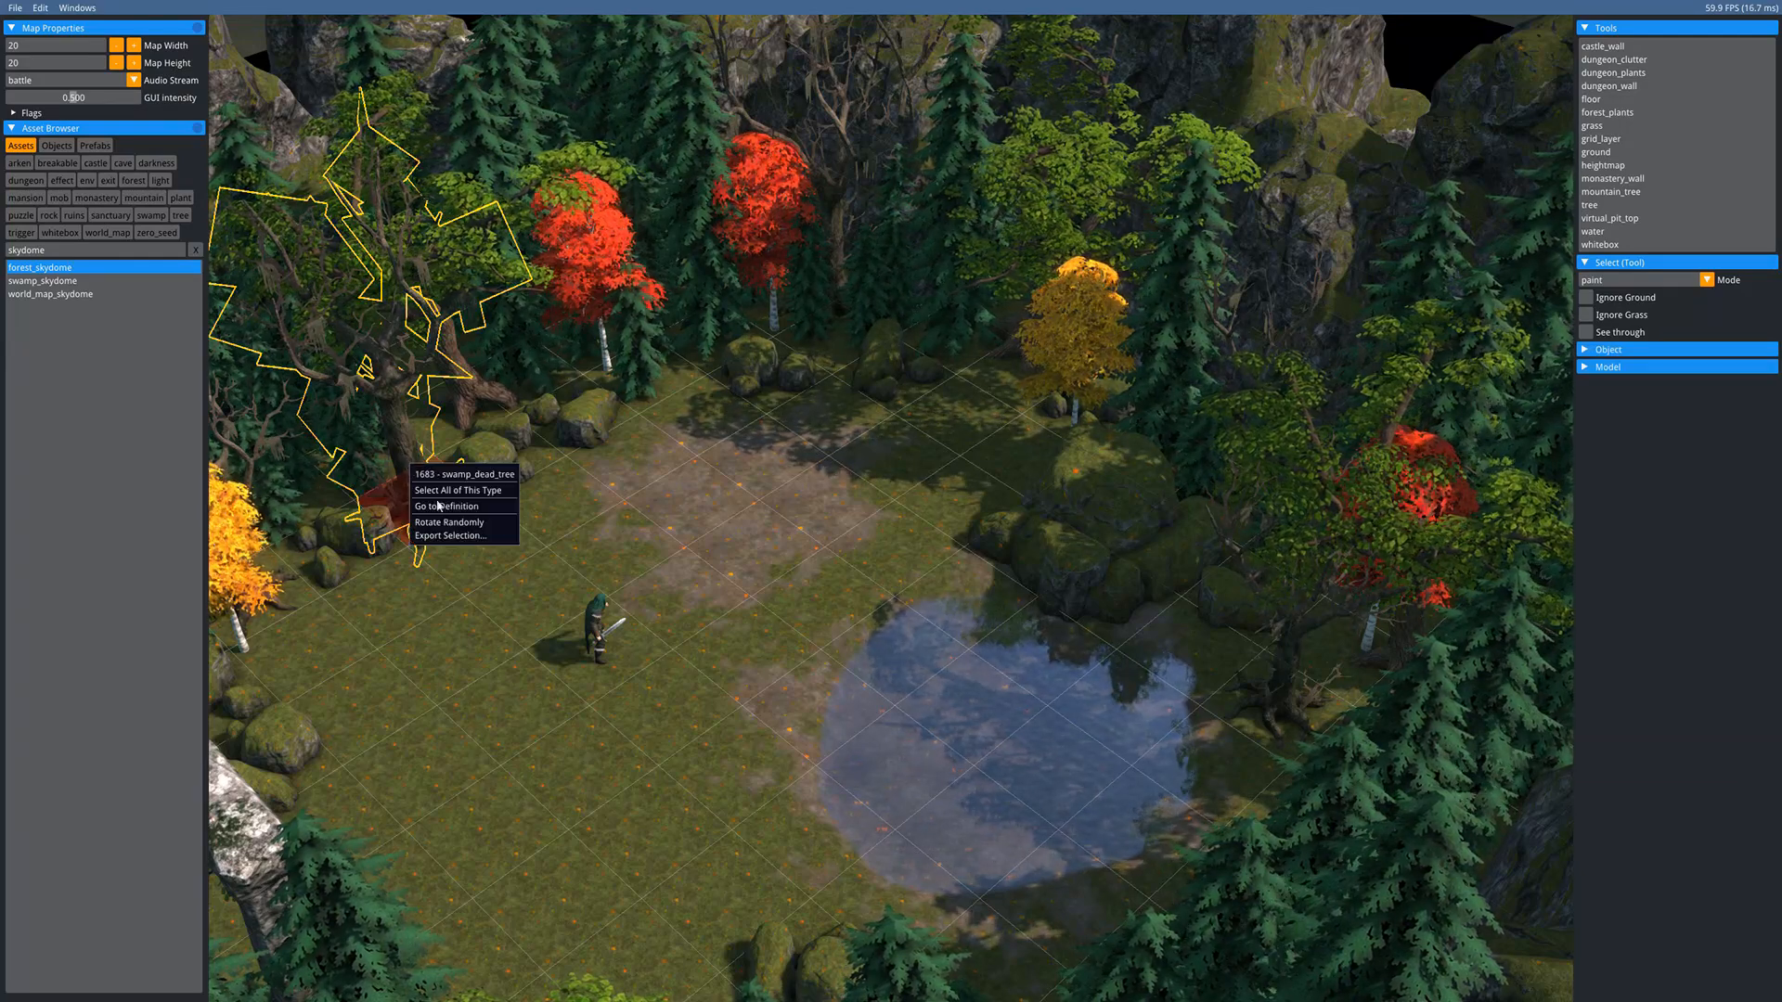
{"action": "left_click", "coordinate": [432, 492]}
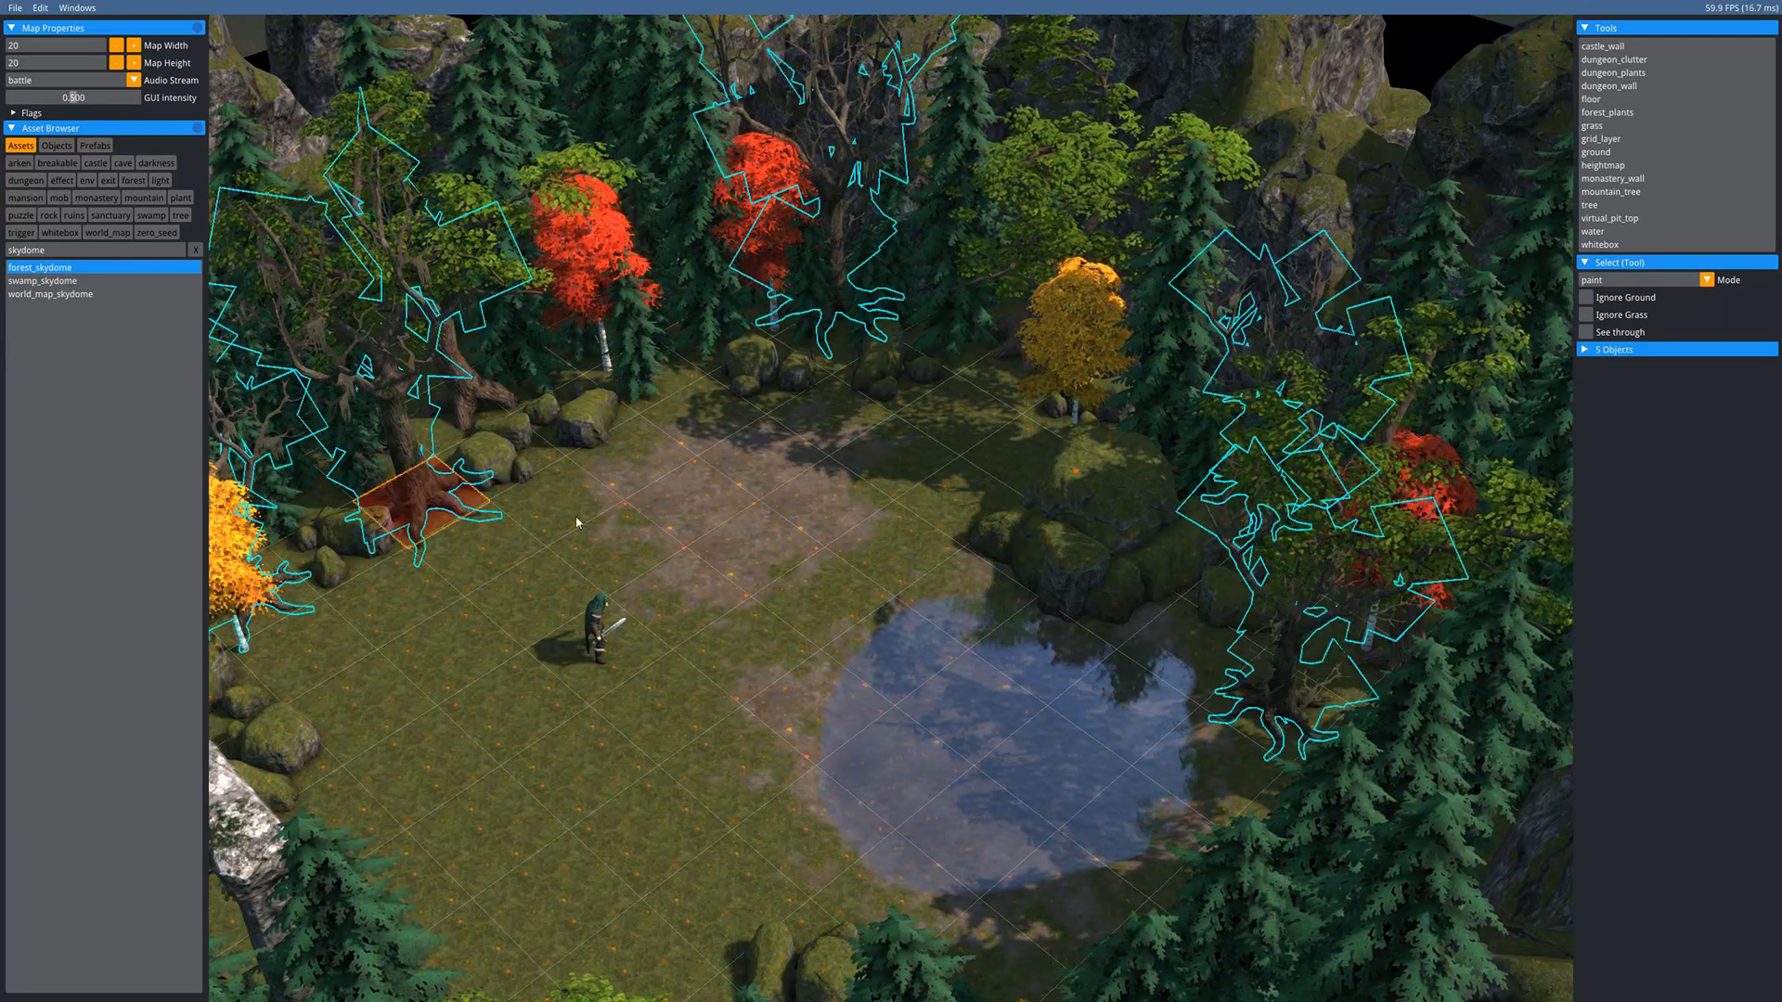
{"action": "left_click", "coordinate": [823, 573]}
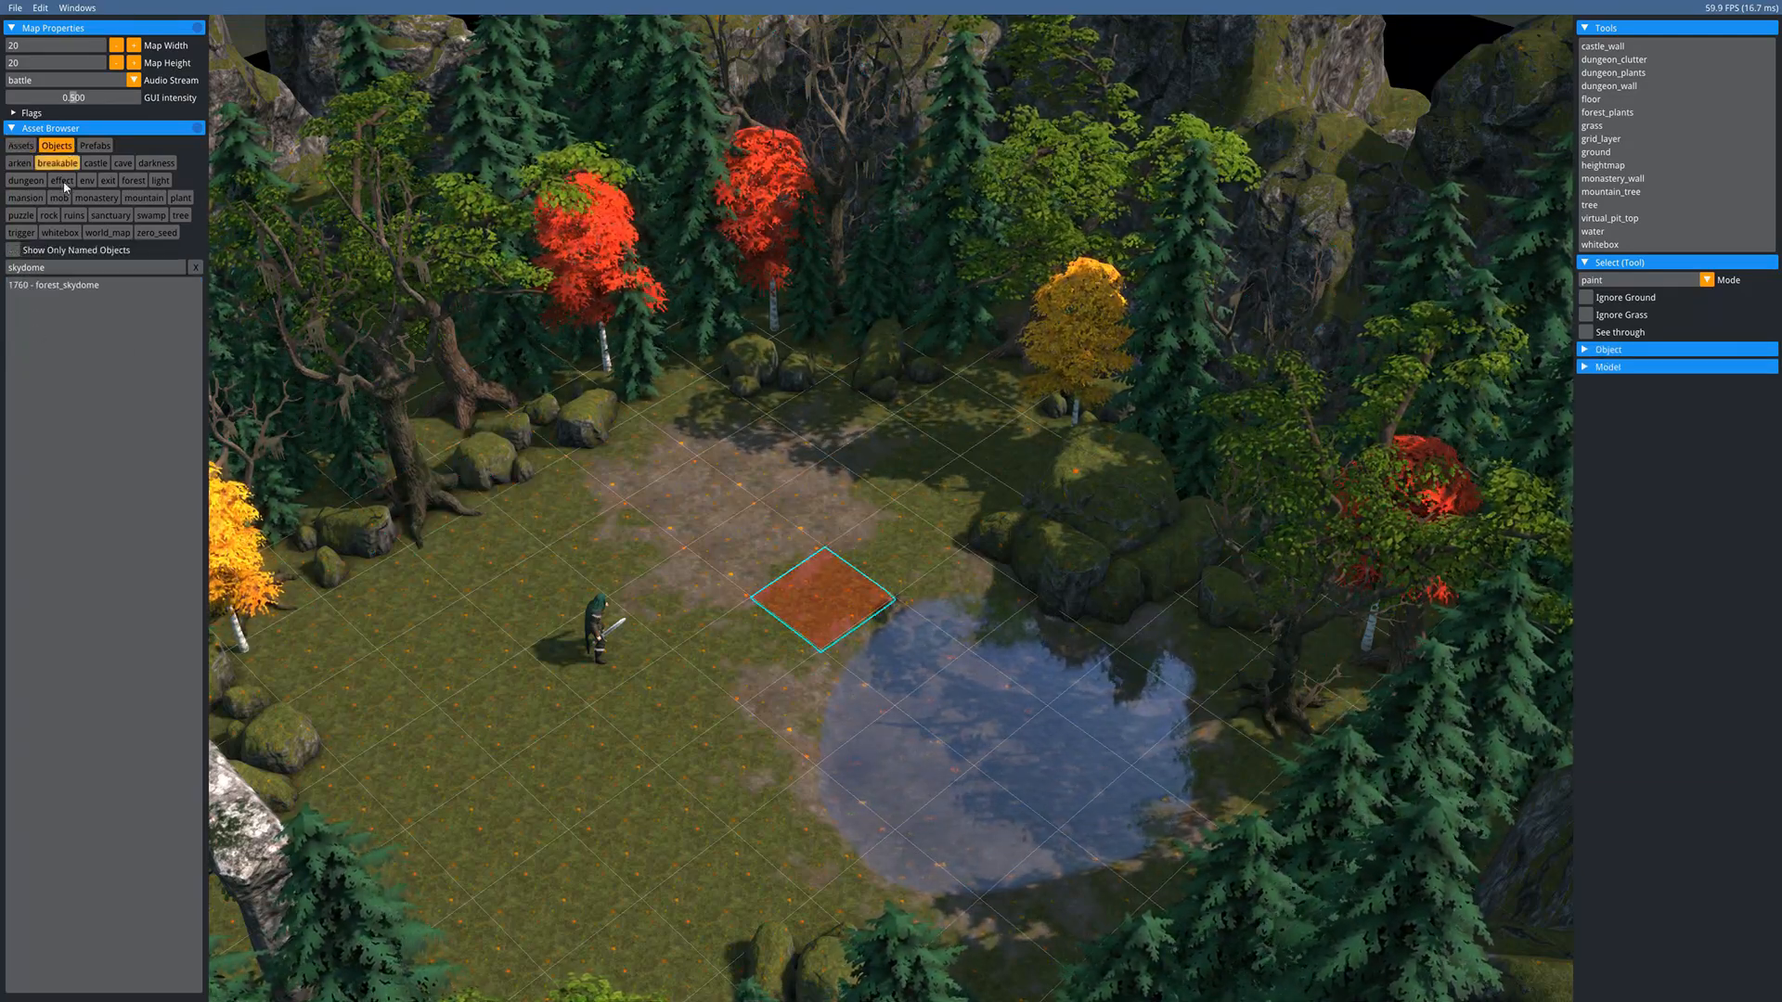
- Clear the skydome filter, then select and deselect all forest_ground tiles
{"action": "key", "text": "BackSpace"}
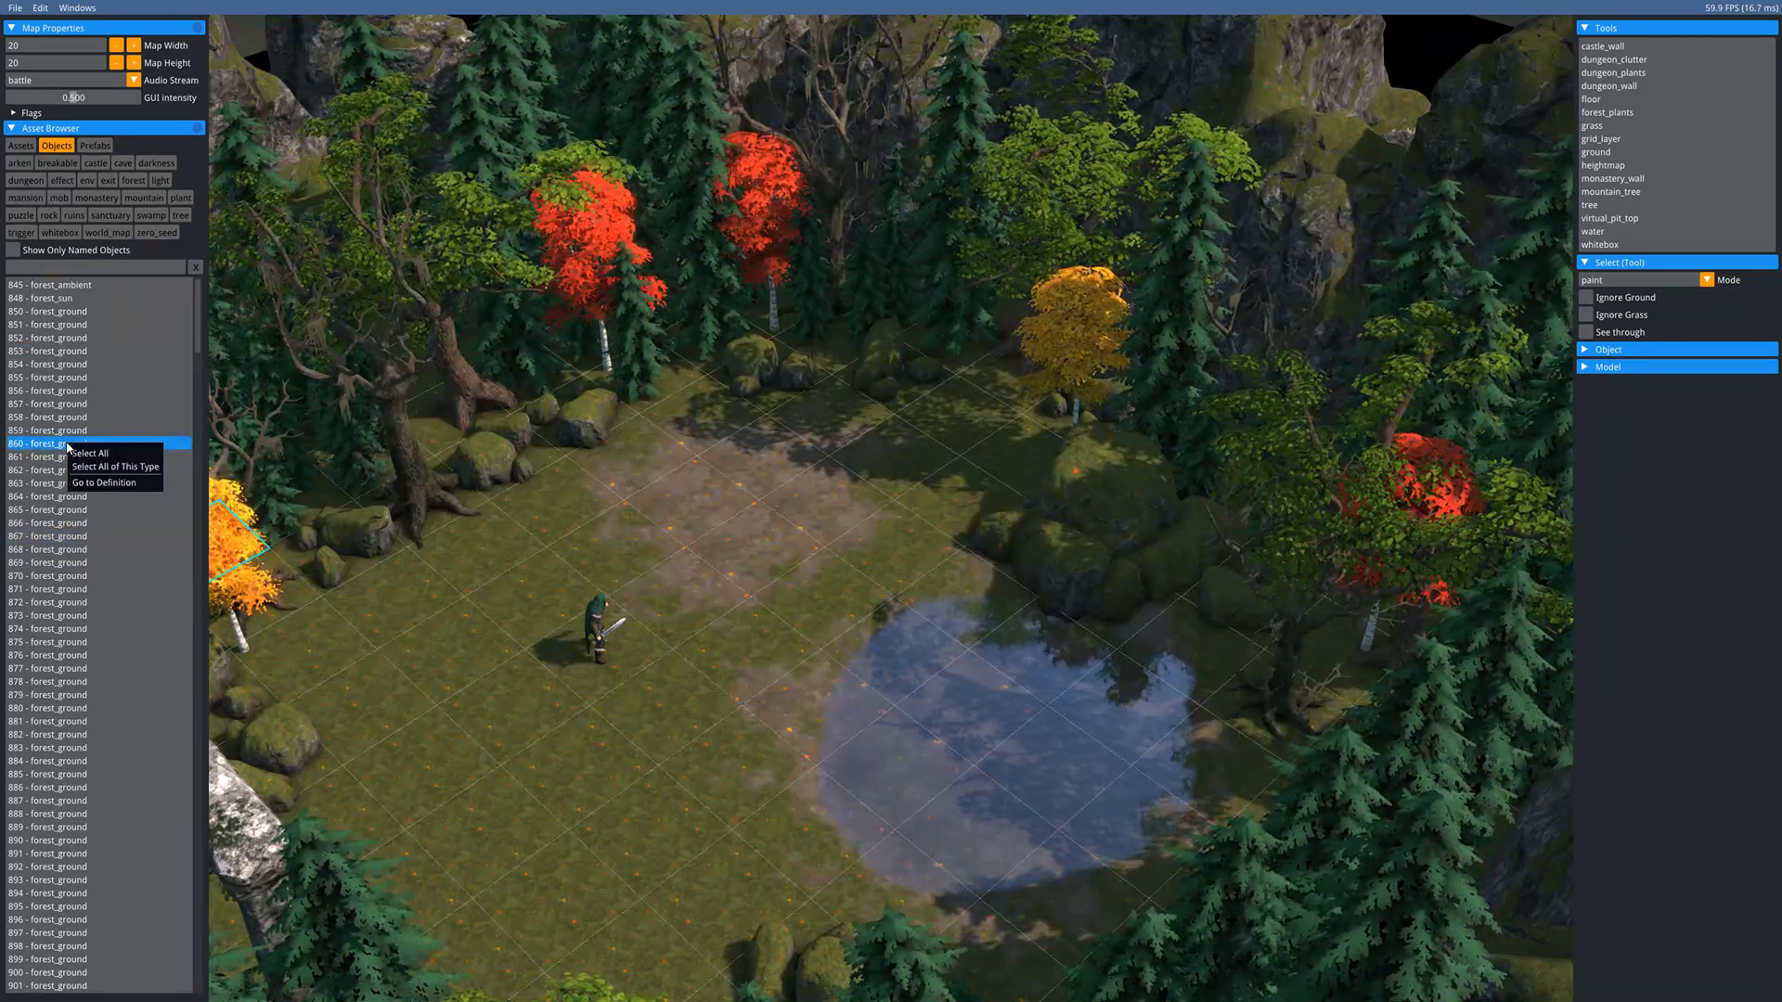
{"action": "left_click", "coordinate": [92, 469]}
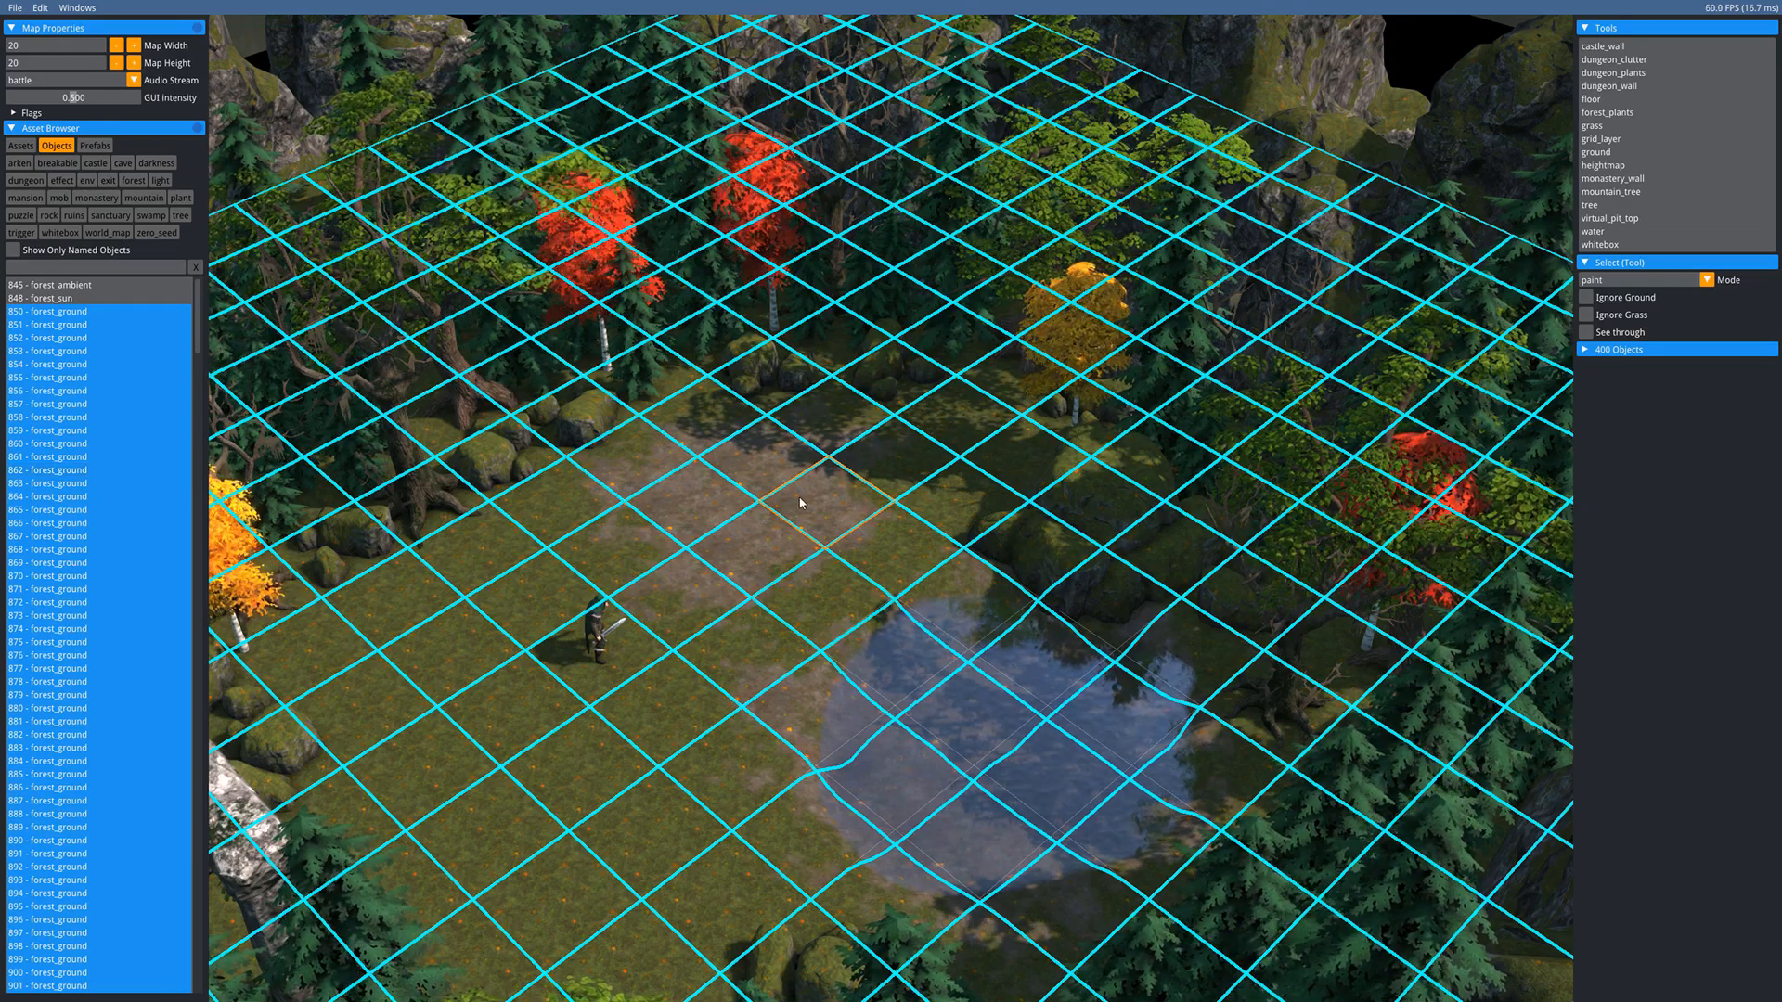
{"action": "key", "text": "Escape"}
{"action": "middle_click_drag", "start_coordinate": [684, 509], "coordinate": [692, 357]}
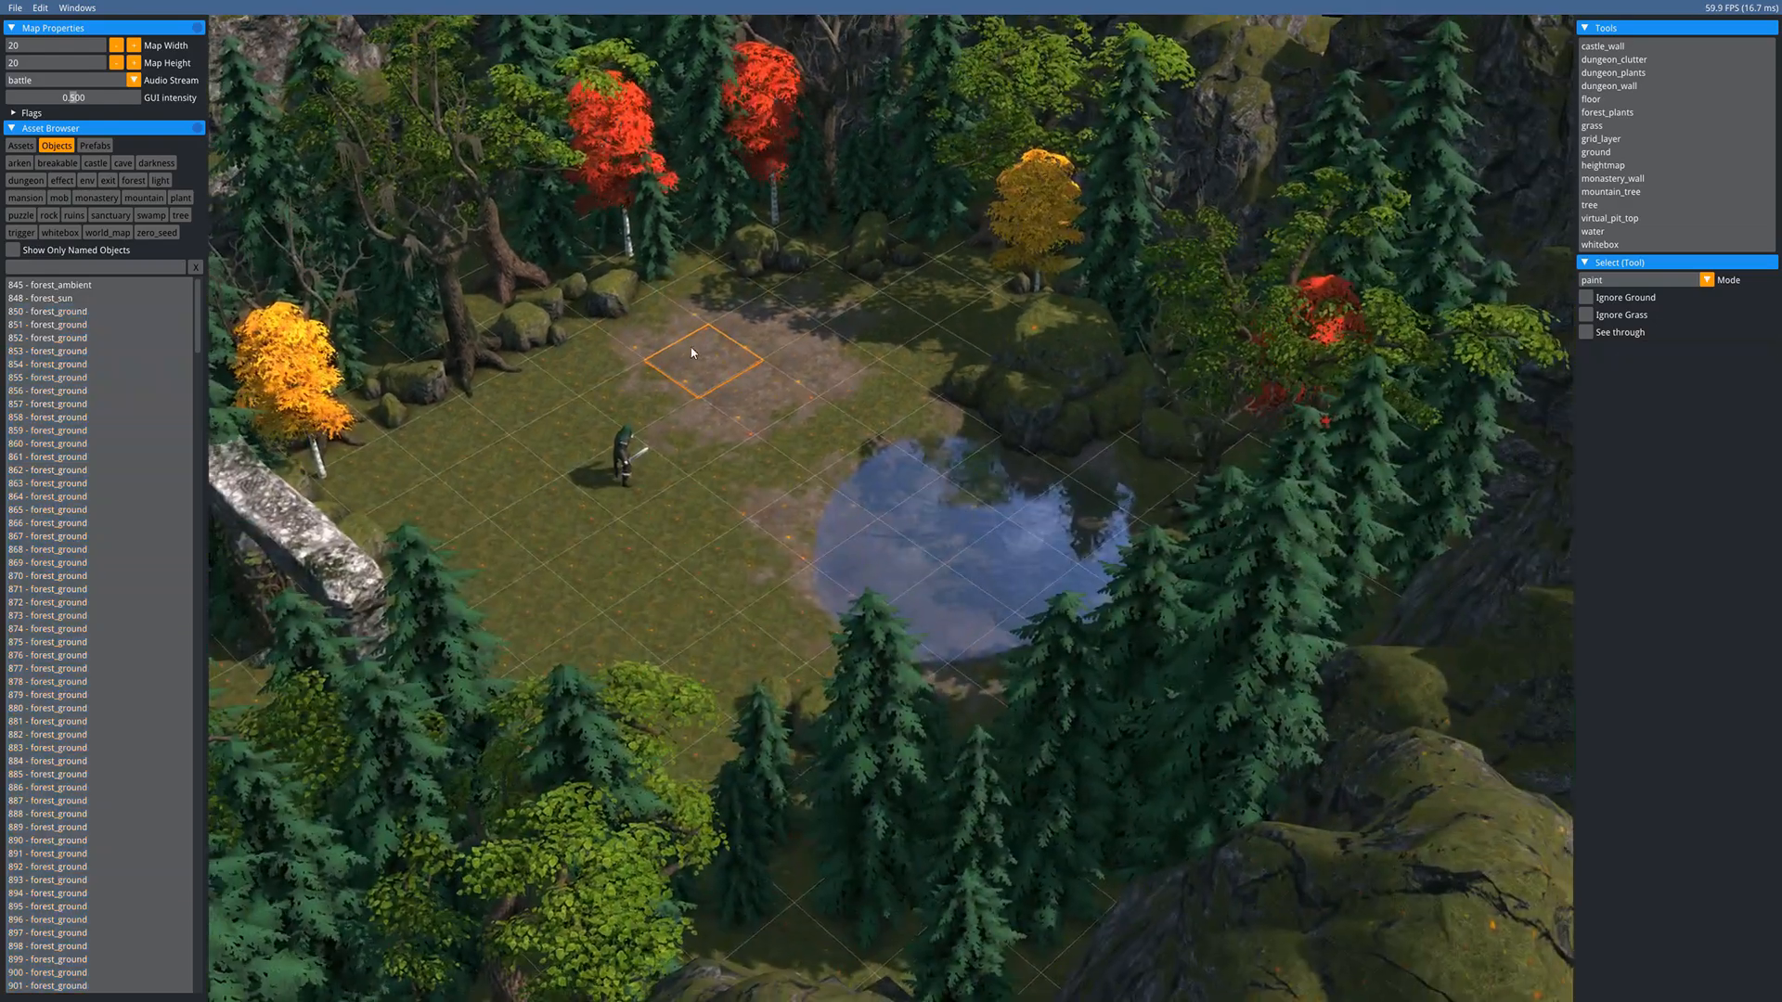
{"action": "scroll", "coordinate": [761, 407], "scroll_direction": "up", "scroll_amount": 3}
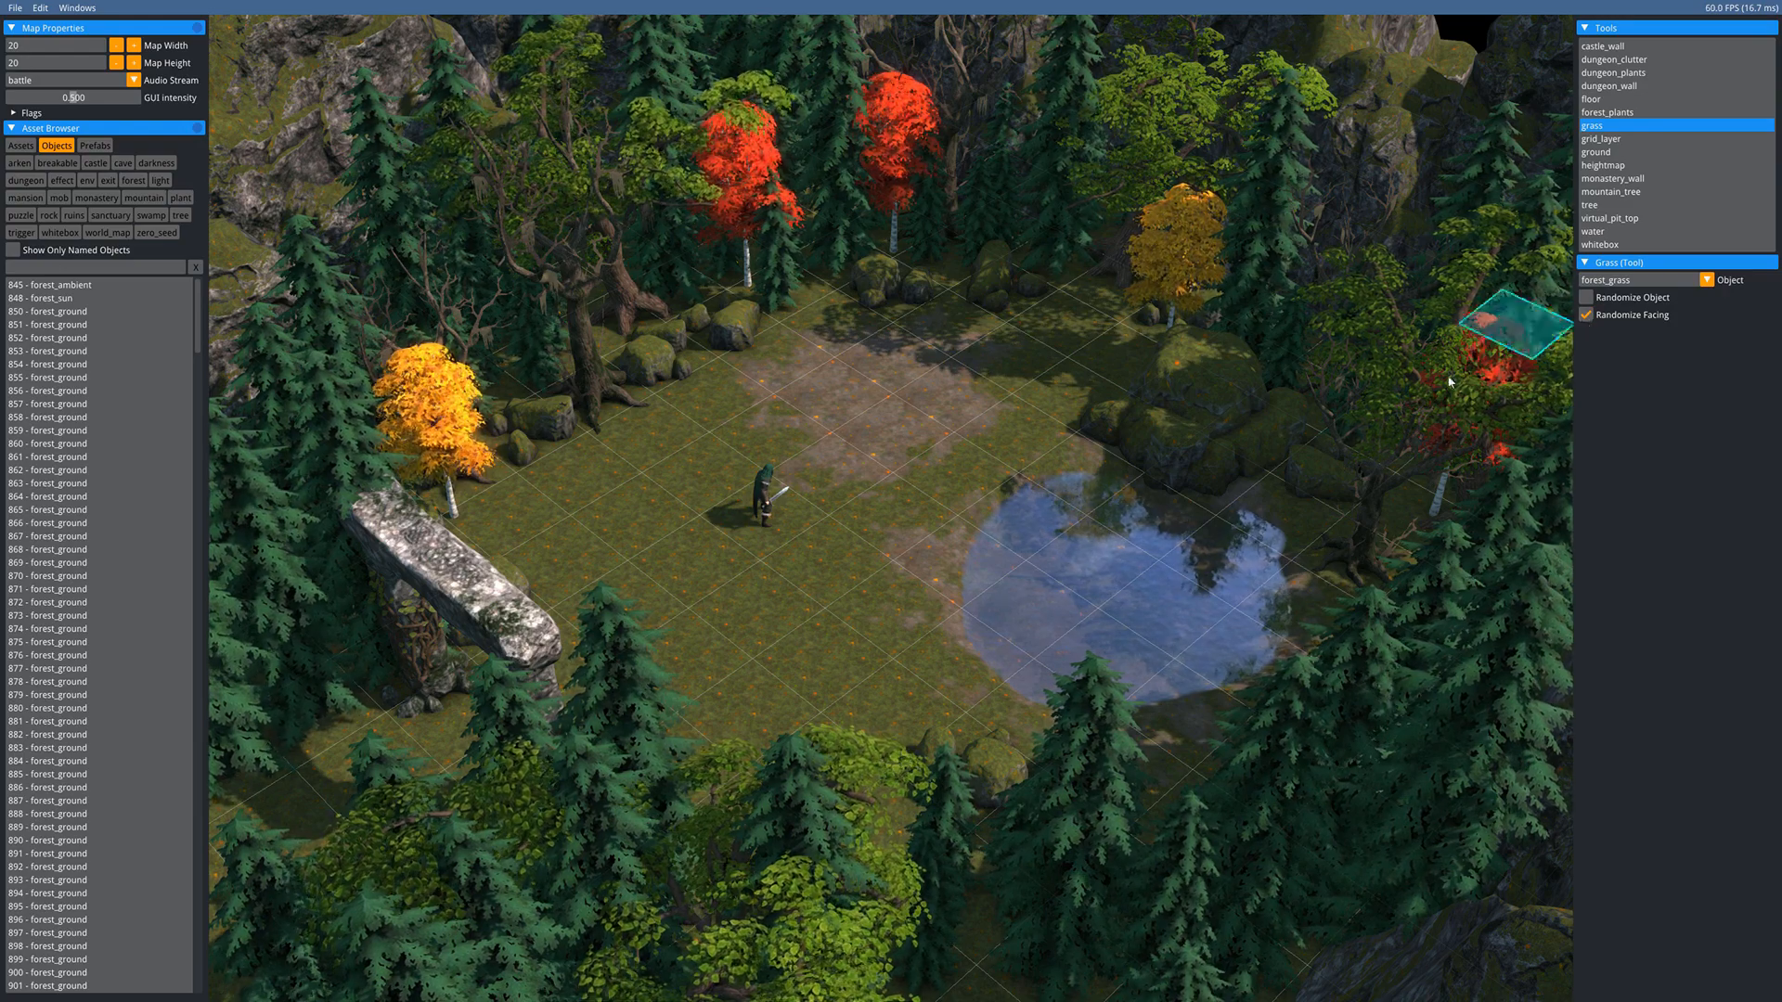
- Paint forest_grass beside the yellow tree, across the clearing and near the pond
{"action": "scroll", "coordinate": [895, 437], "scroll_direction": "up", "scroll_amount": 2}
{"action": "mouse_move", "coordinate": [523, 657]}
{"action": "left_mouse_down"}
{"action": "mouse_move", "coordinate": [756, 517]}
{"action": "mouse_move", "coordinate": [469, 604]}
{"action": "mouse_move", "coordinate": [768, 430]}
{"action": "left_mouse_up"}
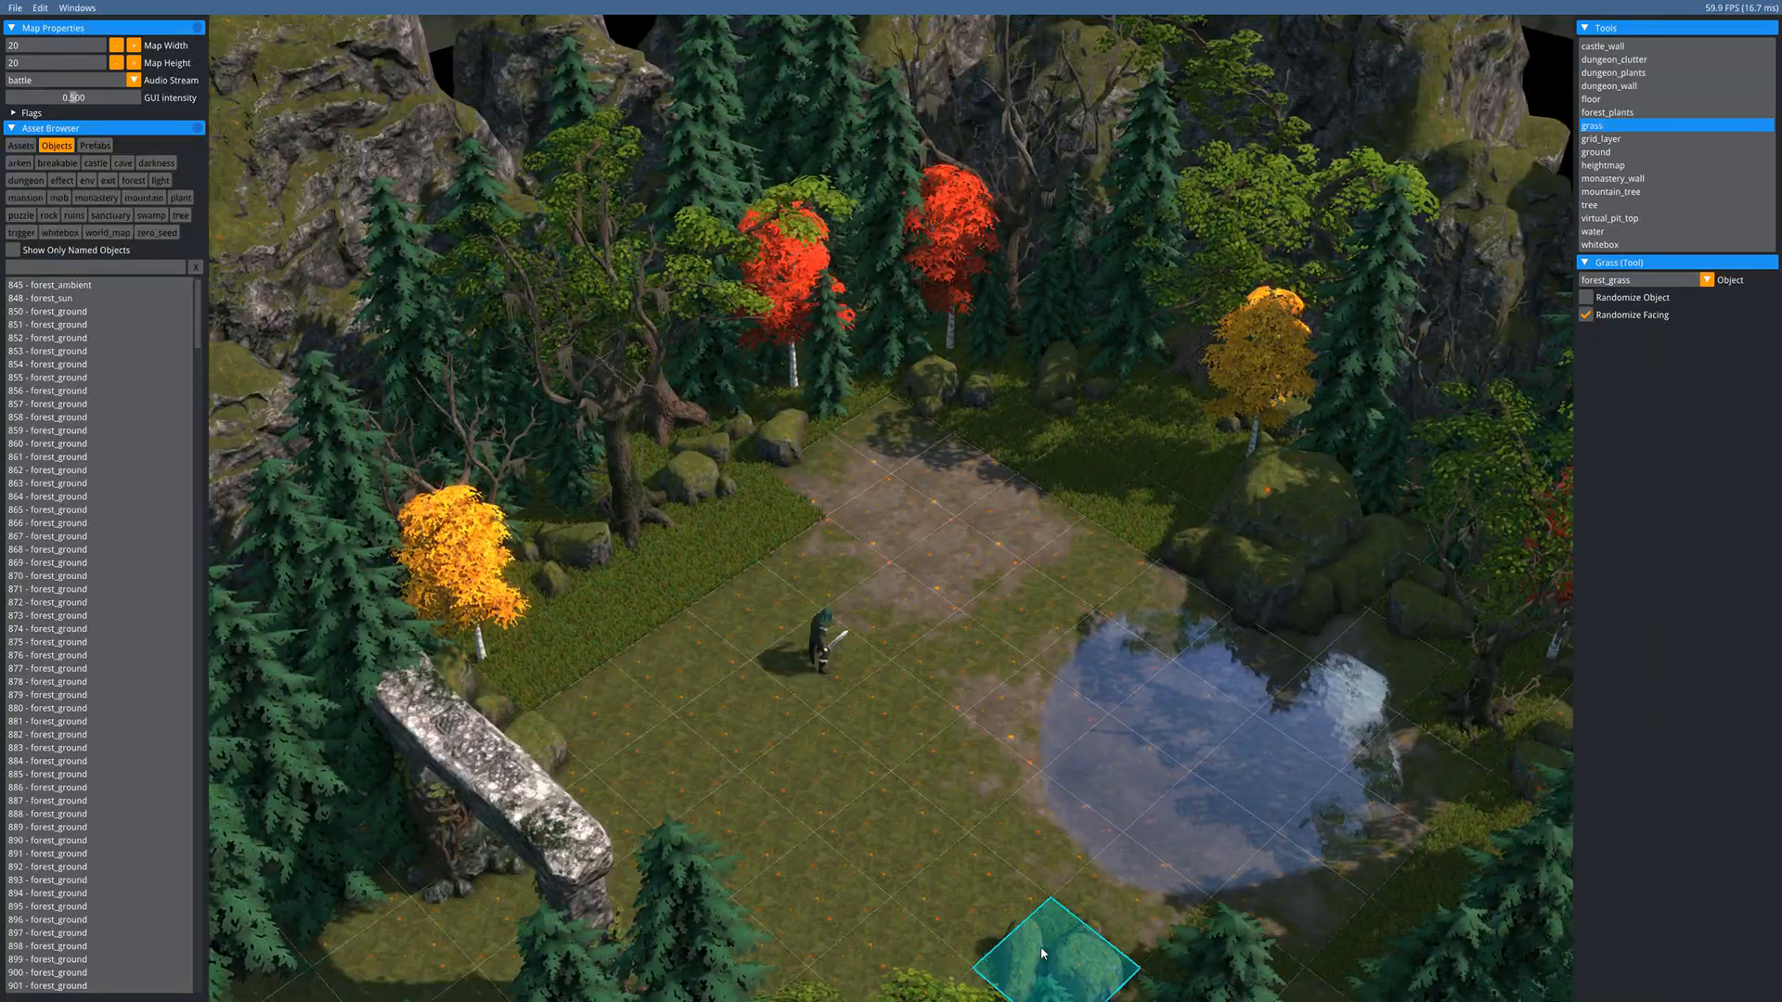
{"action": "left_click_drag", "start_coordinate": [946, 739], "coordinate": [728, 571]}
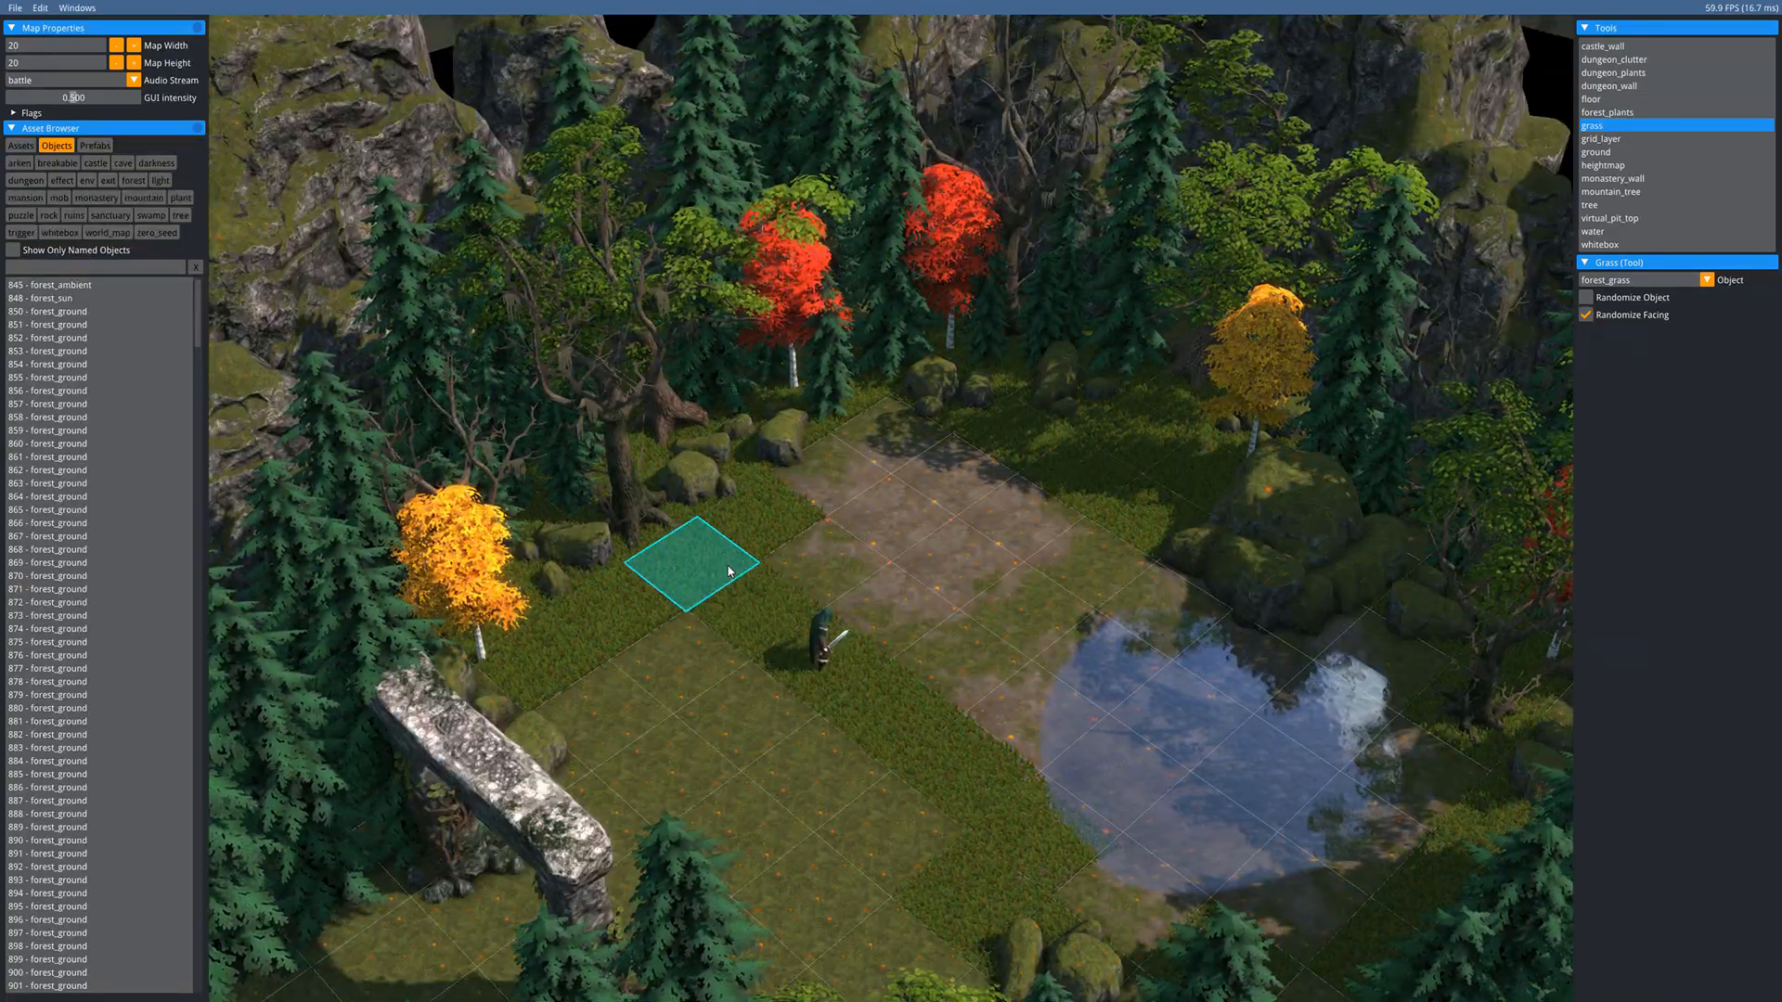
{"action": "left_click", "coordinate": [1117, 546]}
- Paint forest_grass over the bare lower-left tiles
{"action": "middle_click_drag", "start_coordinate": [752, 708], "coordinate": [907, 497]}
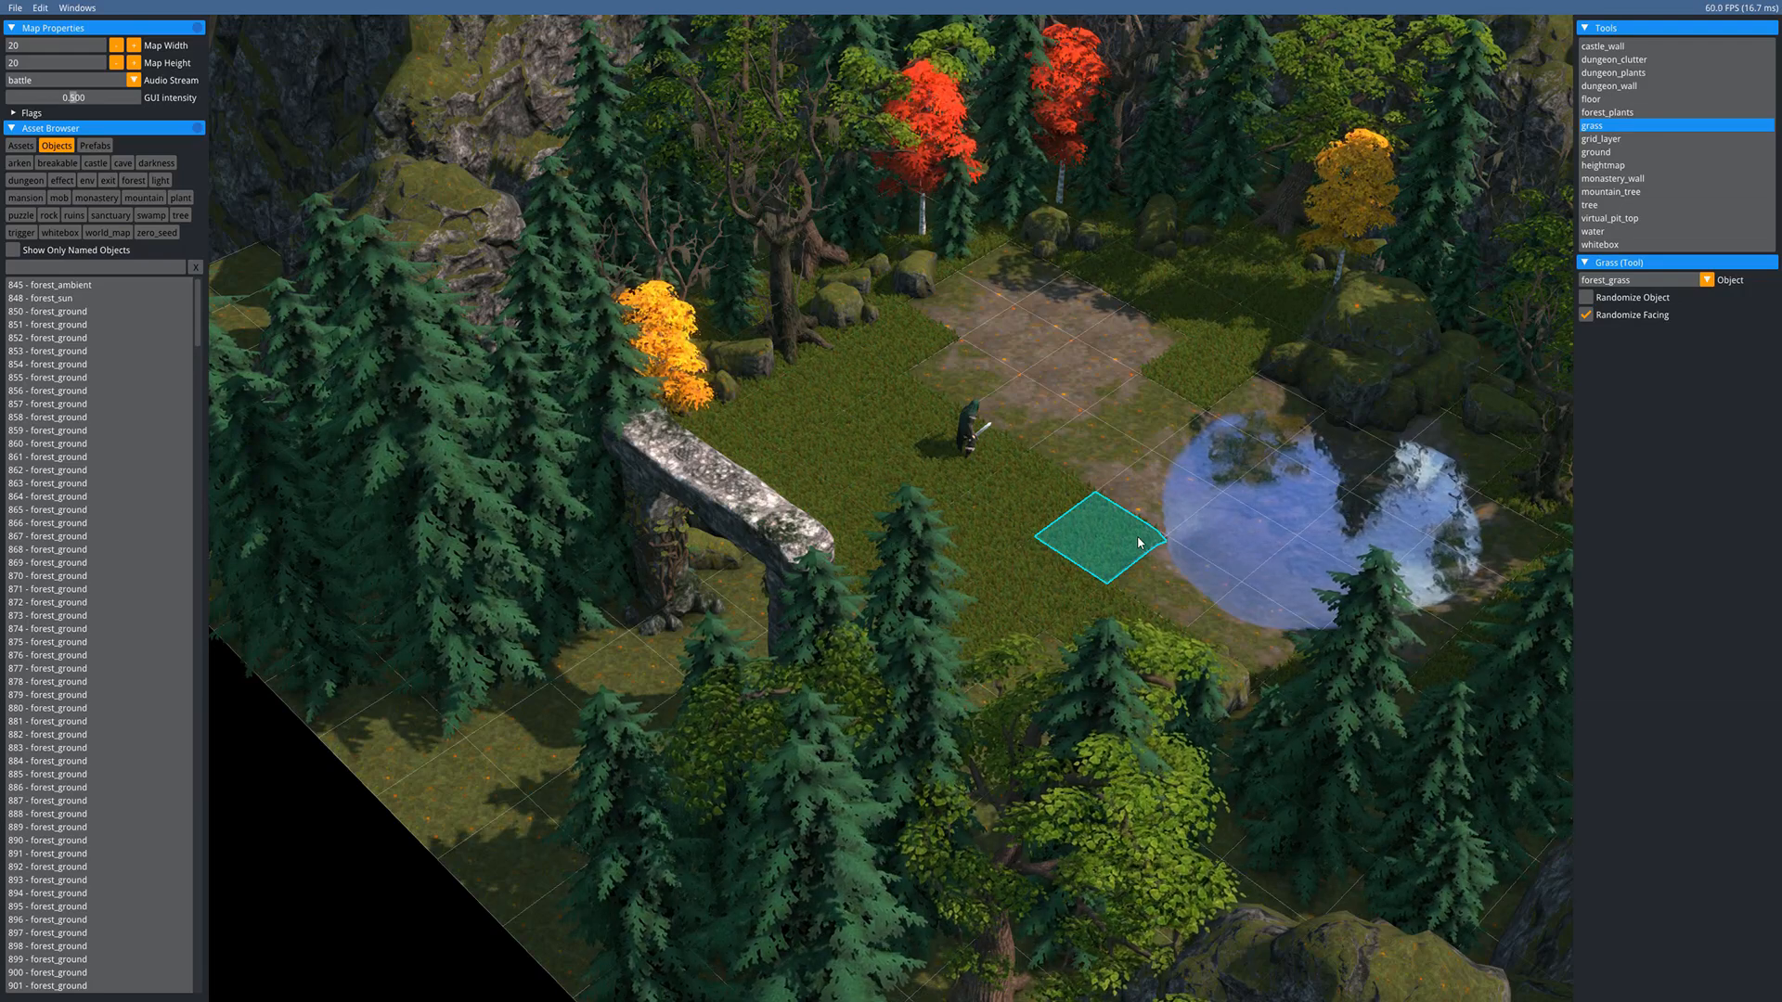
{"action": "middle_click_drag", "start_coordinate": [710, 543], "coordinate": [775, 588]}
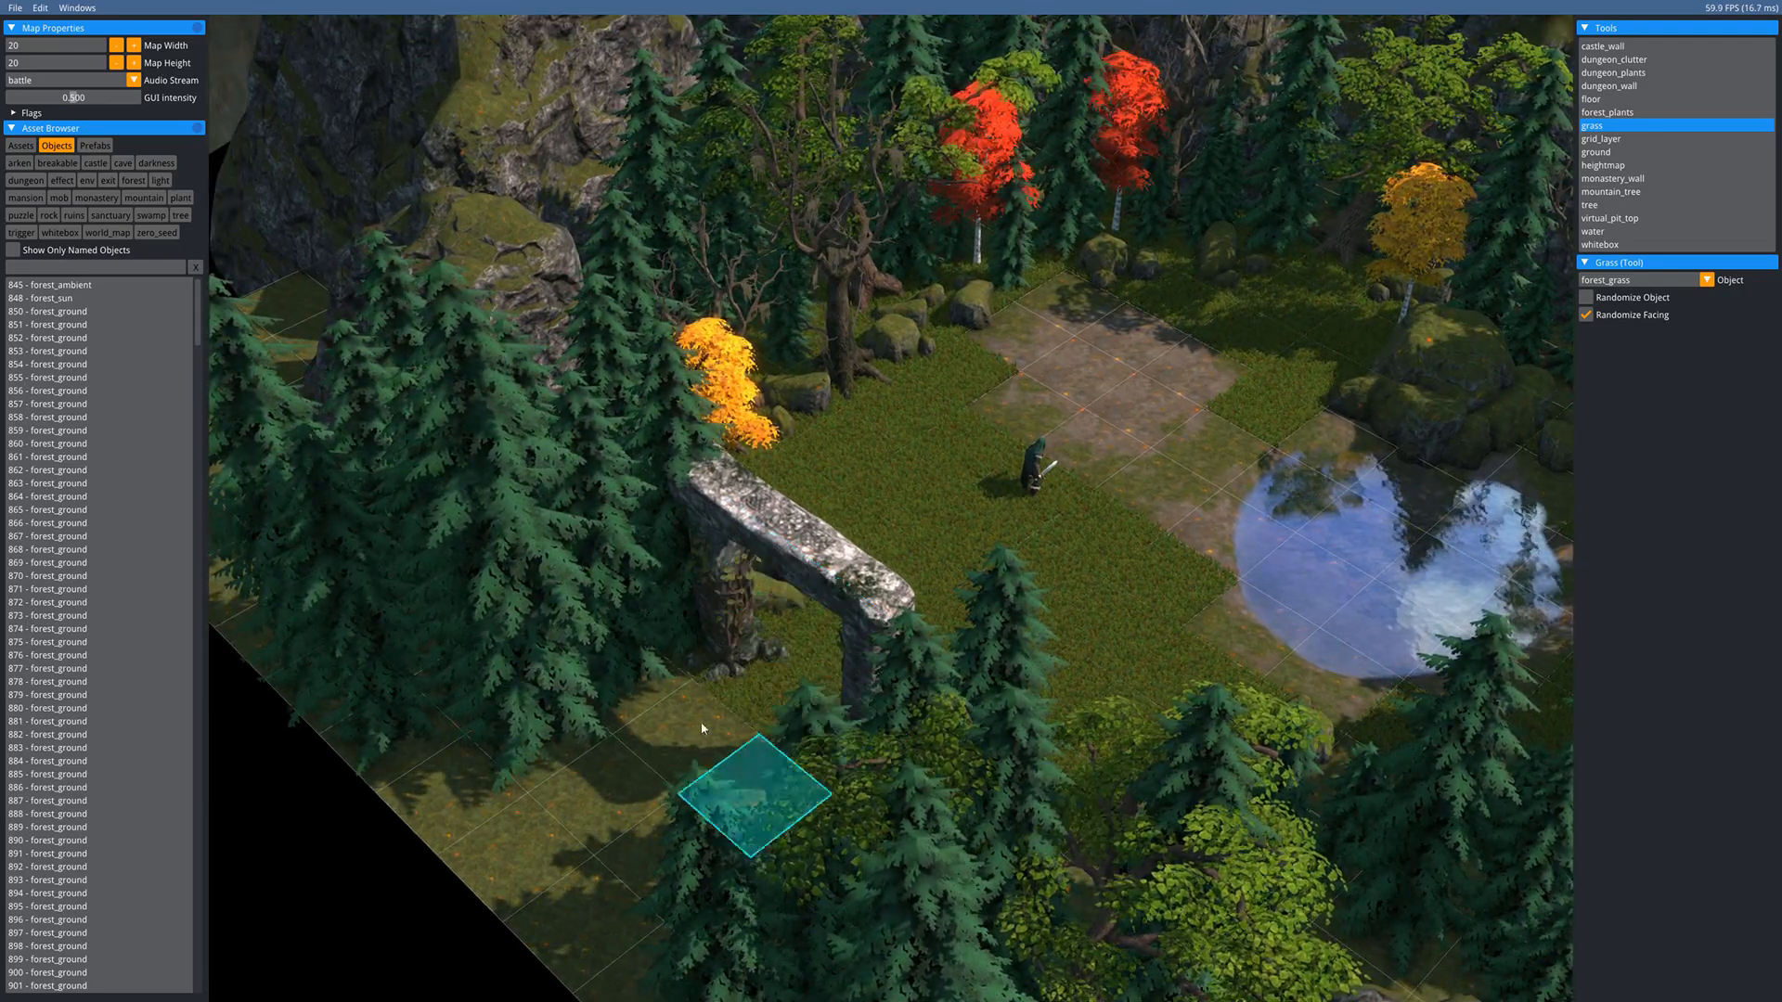
{"action": "mouse_move", "coordinate": [698, 730]}
{"action": "left_mouse_down"}
{"action": "mouse_move", "coordinate": [547, 761]}
{"action": "mouse_move", "coordinate": [688, 878]}
{"action": "mouse_move", "coordinate": [597, 817]}
{"action": "left_mouse_up"}
{"action": "middle_click_drag", "start_coordinate": [663, 754], "coordinate": [724, 614]}
{"action": "middle_click_drag", "start_coordinate": [1002, 598], "coordinate": [910, 685]}
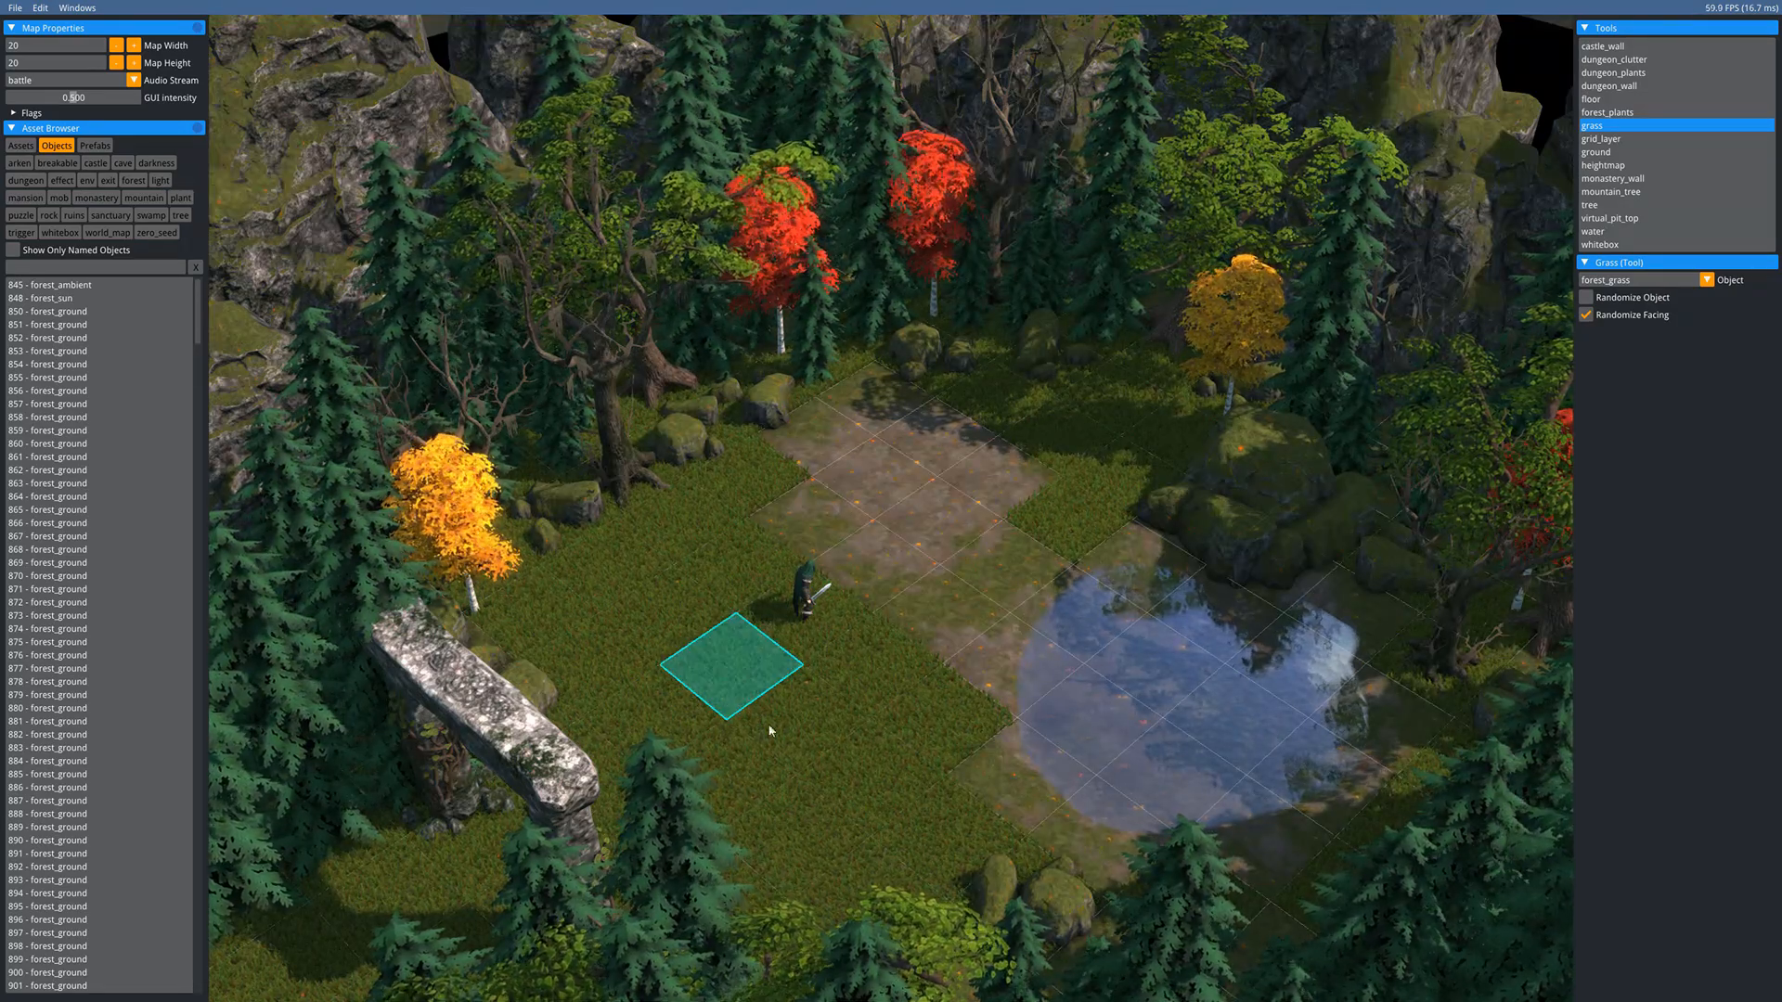
{"action": "middle_click_drag", "start_coordinate": [1009, 784], "coordinate": [895, 813]}
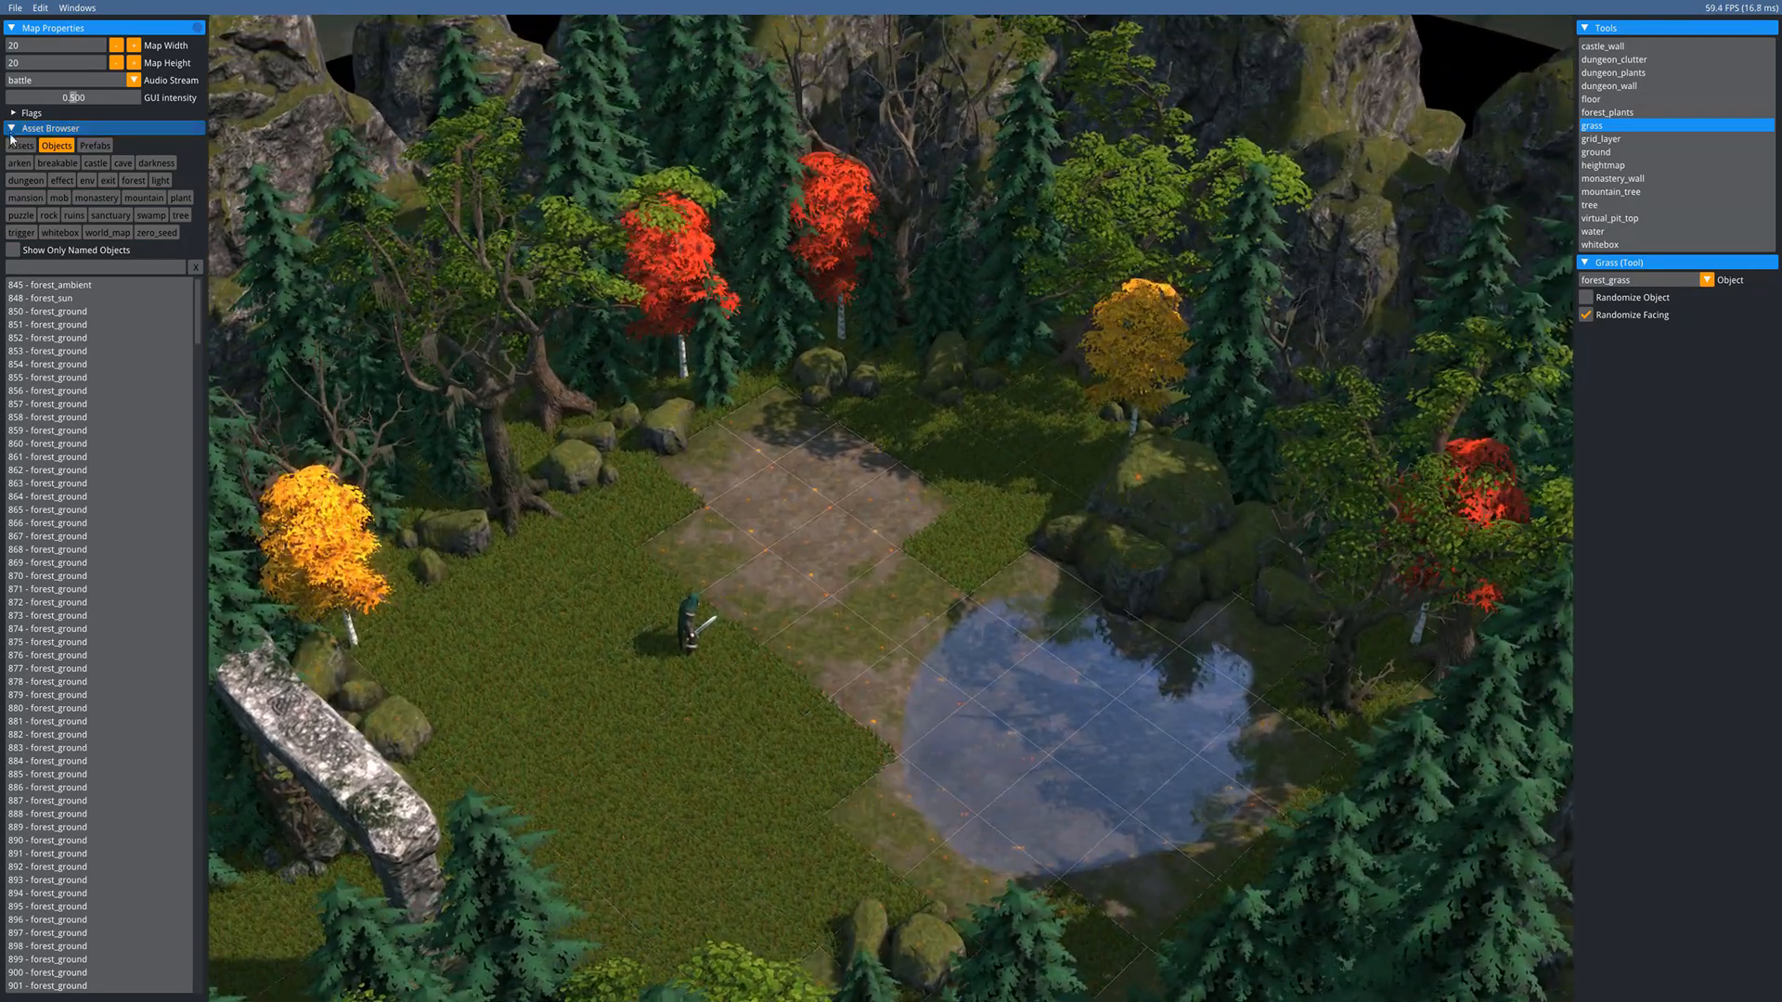
- Show the Assets list, filter it, and pick forest_grass_round_no_height
{"action": "left_click", "coordinate": [16, 143]}
{"action": "left_click", "coordinate": [28, 250]}
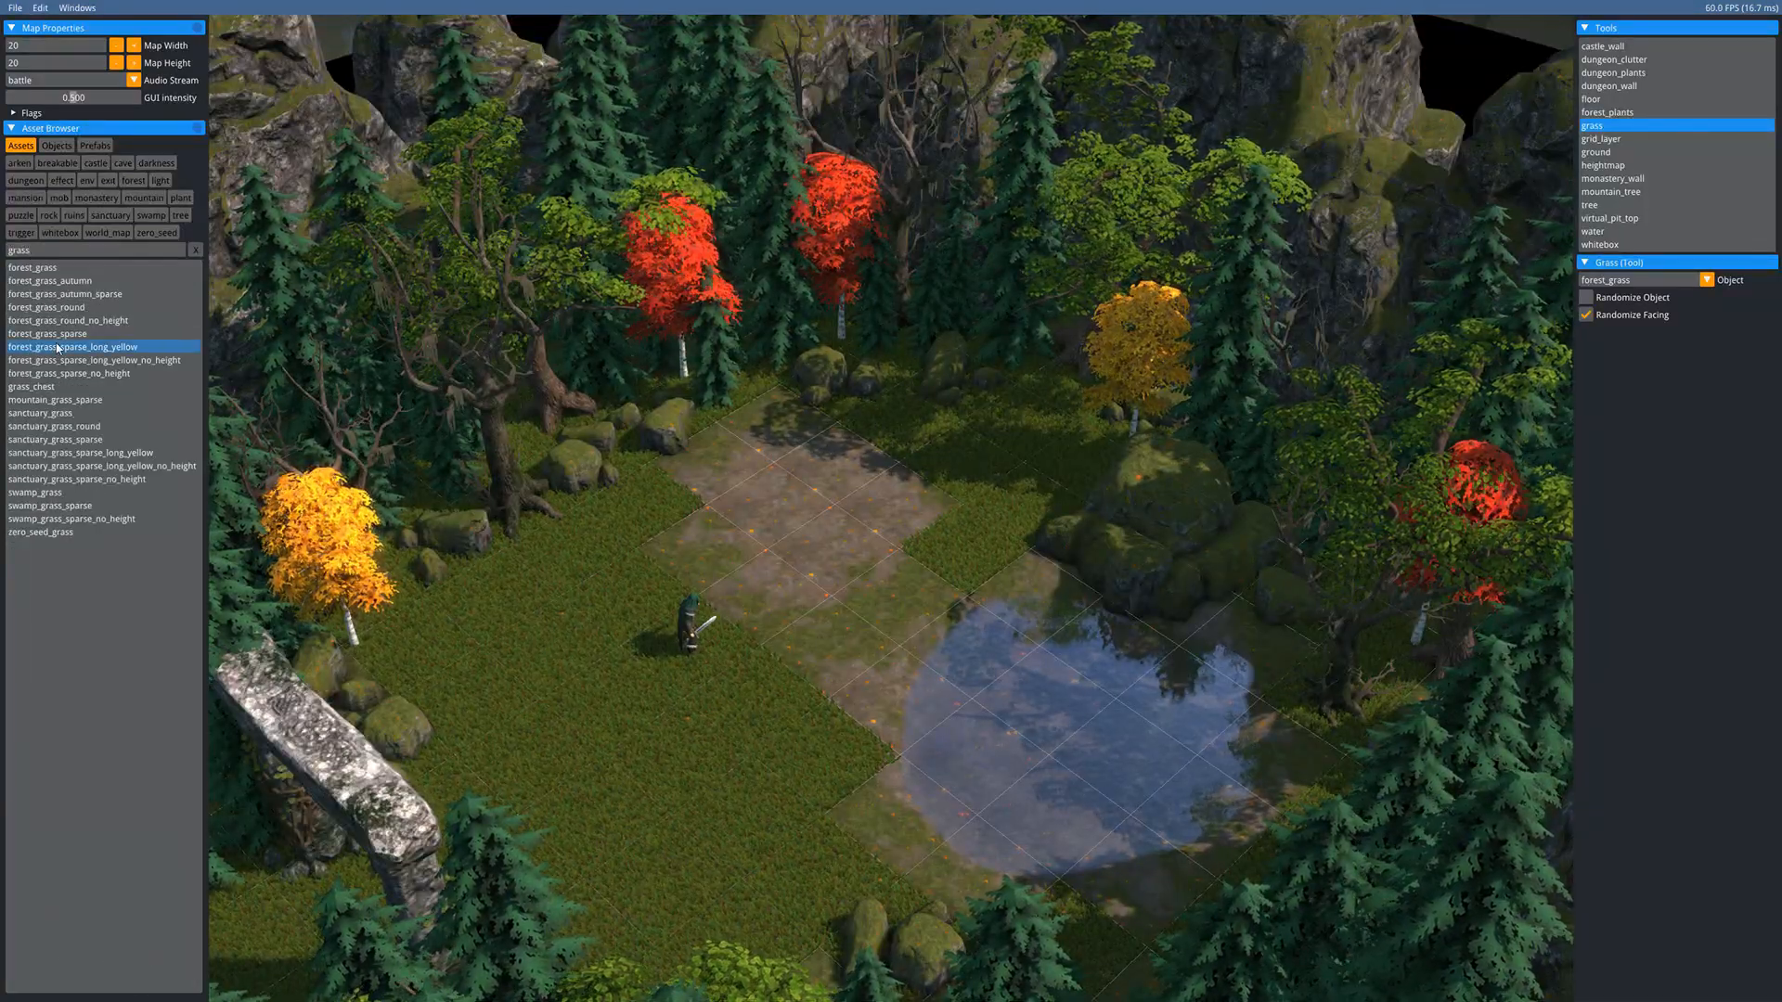
{"action": "left_click", "coordinate": [56, 320]}
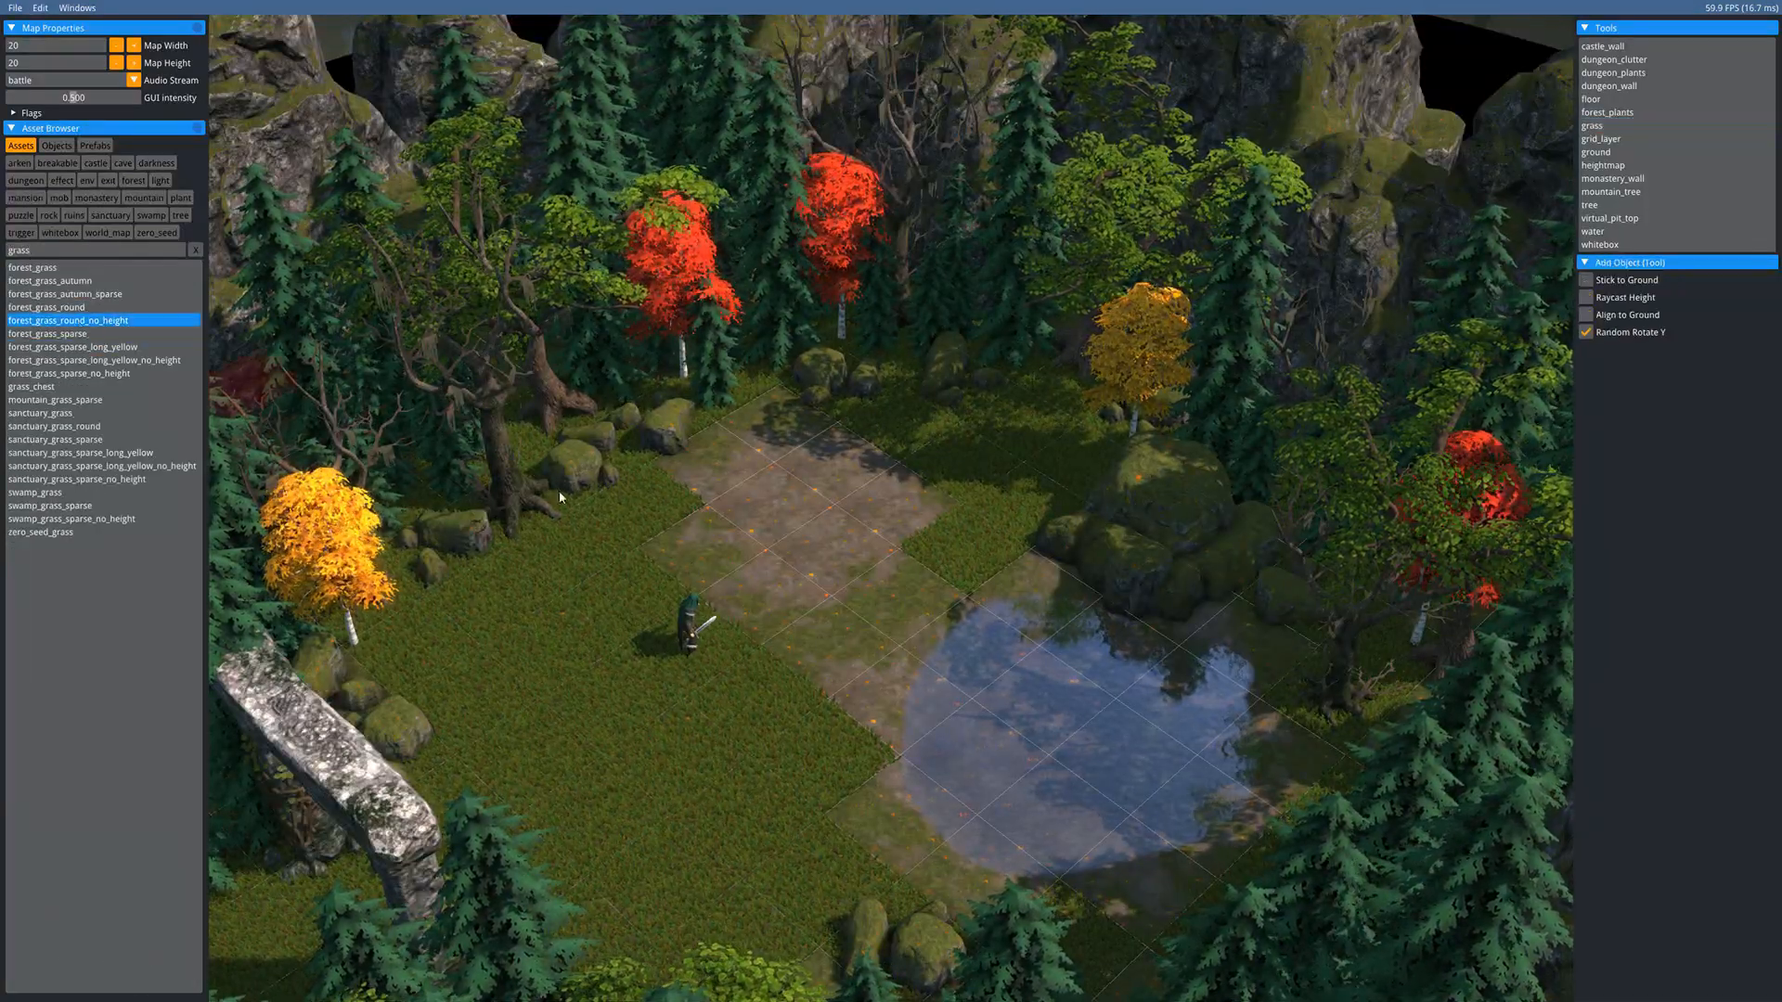
{"action": "scroll", "coordinate": [820, 603], "scroll_direction": "up", "scroll_amount": 5}
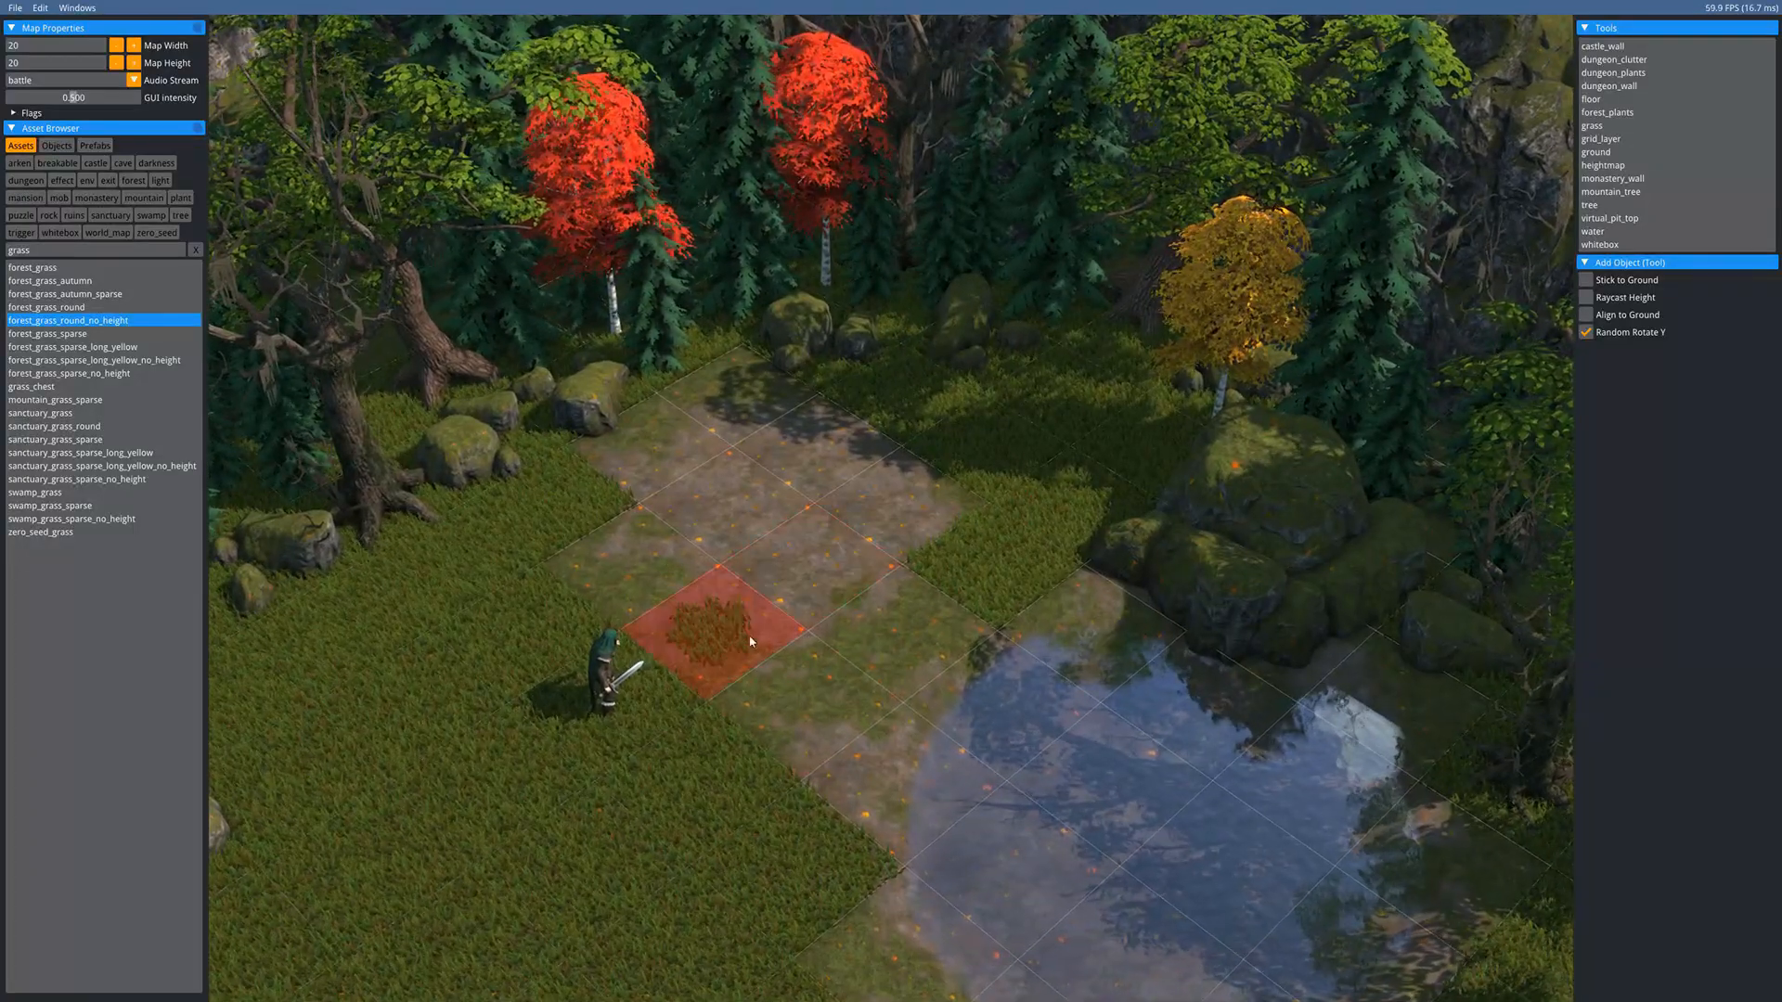
{"action": "scroll", "coordinate": [752, 640], "scroll_direction": "down", "scroll_amount": 3}
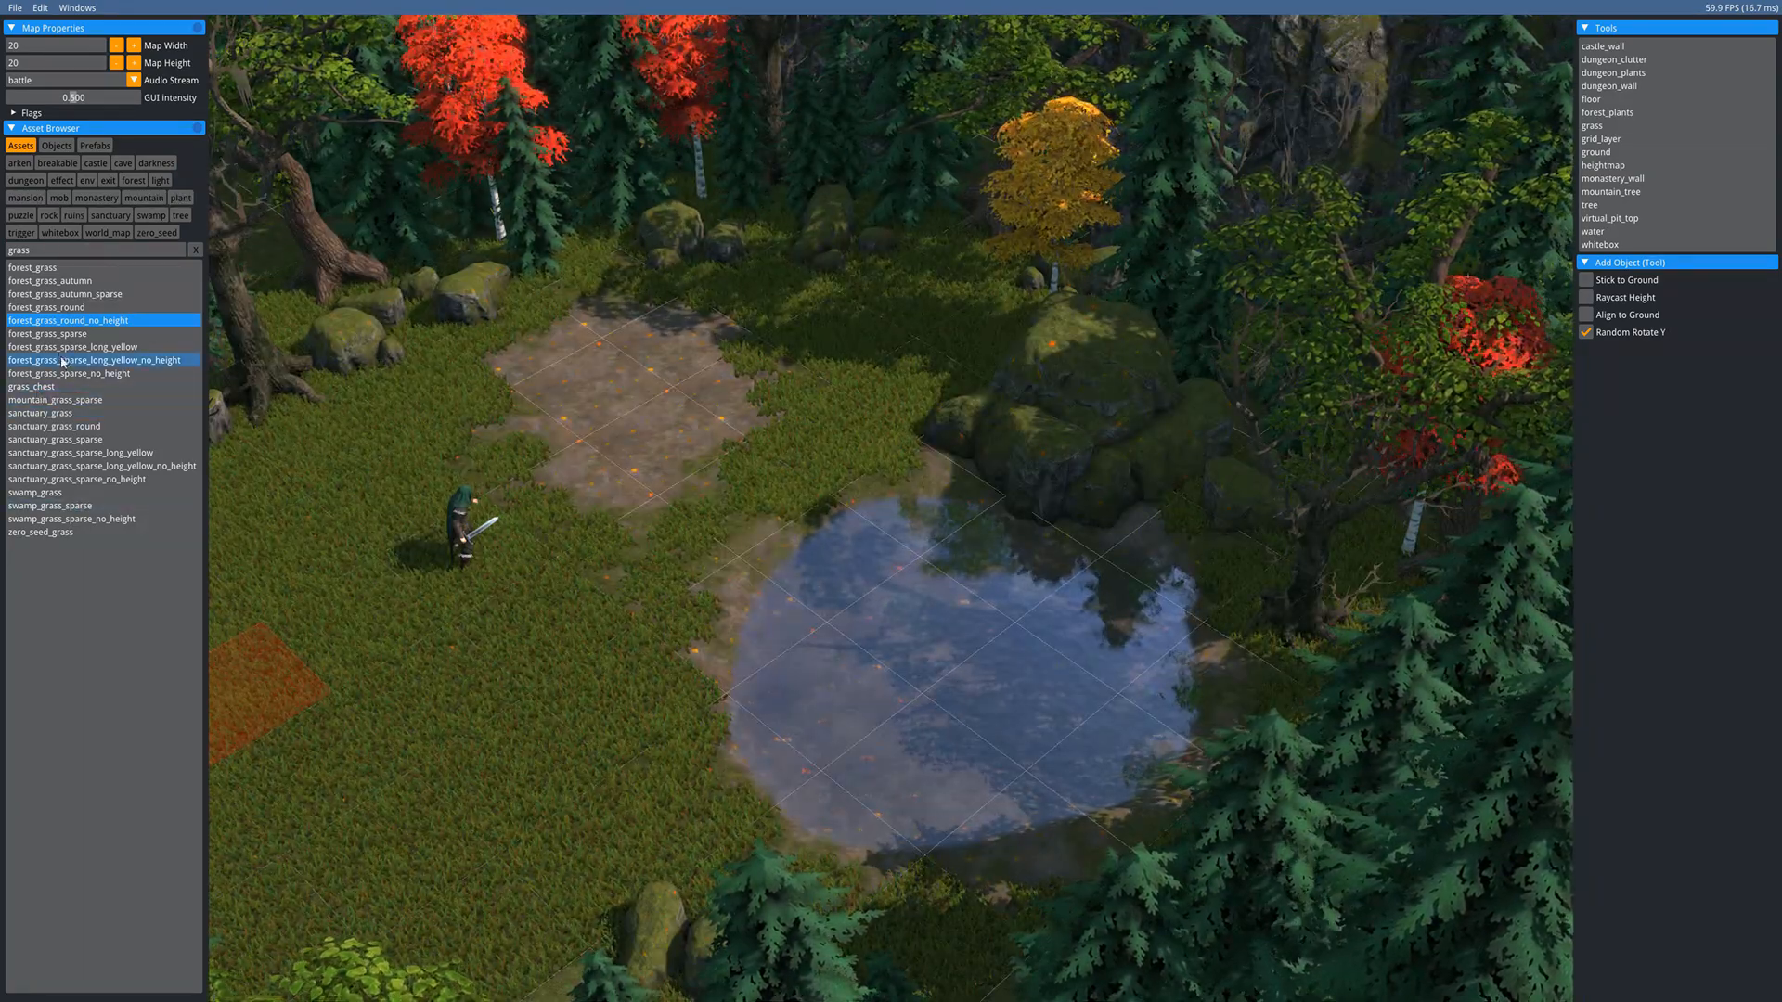
- Switch to forest_grass_sparse and scatter tufts on the central dirt patch
{"action": "left_click", "coordinate": [46, 333]}
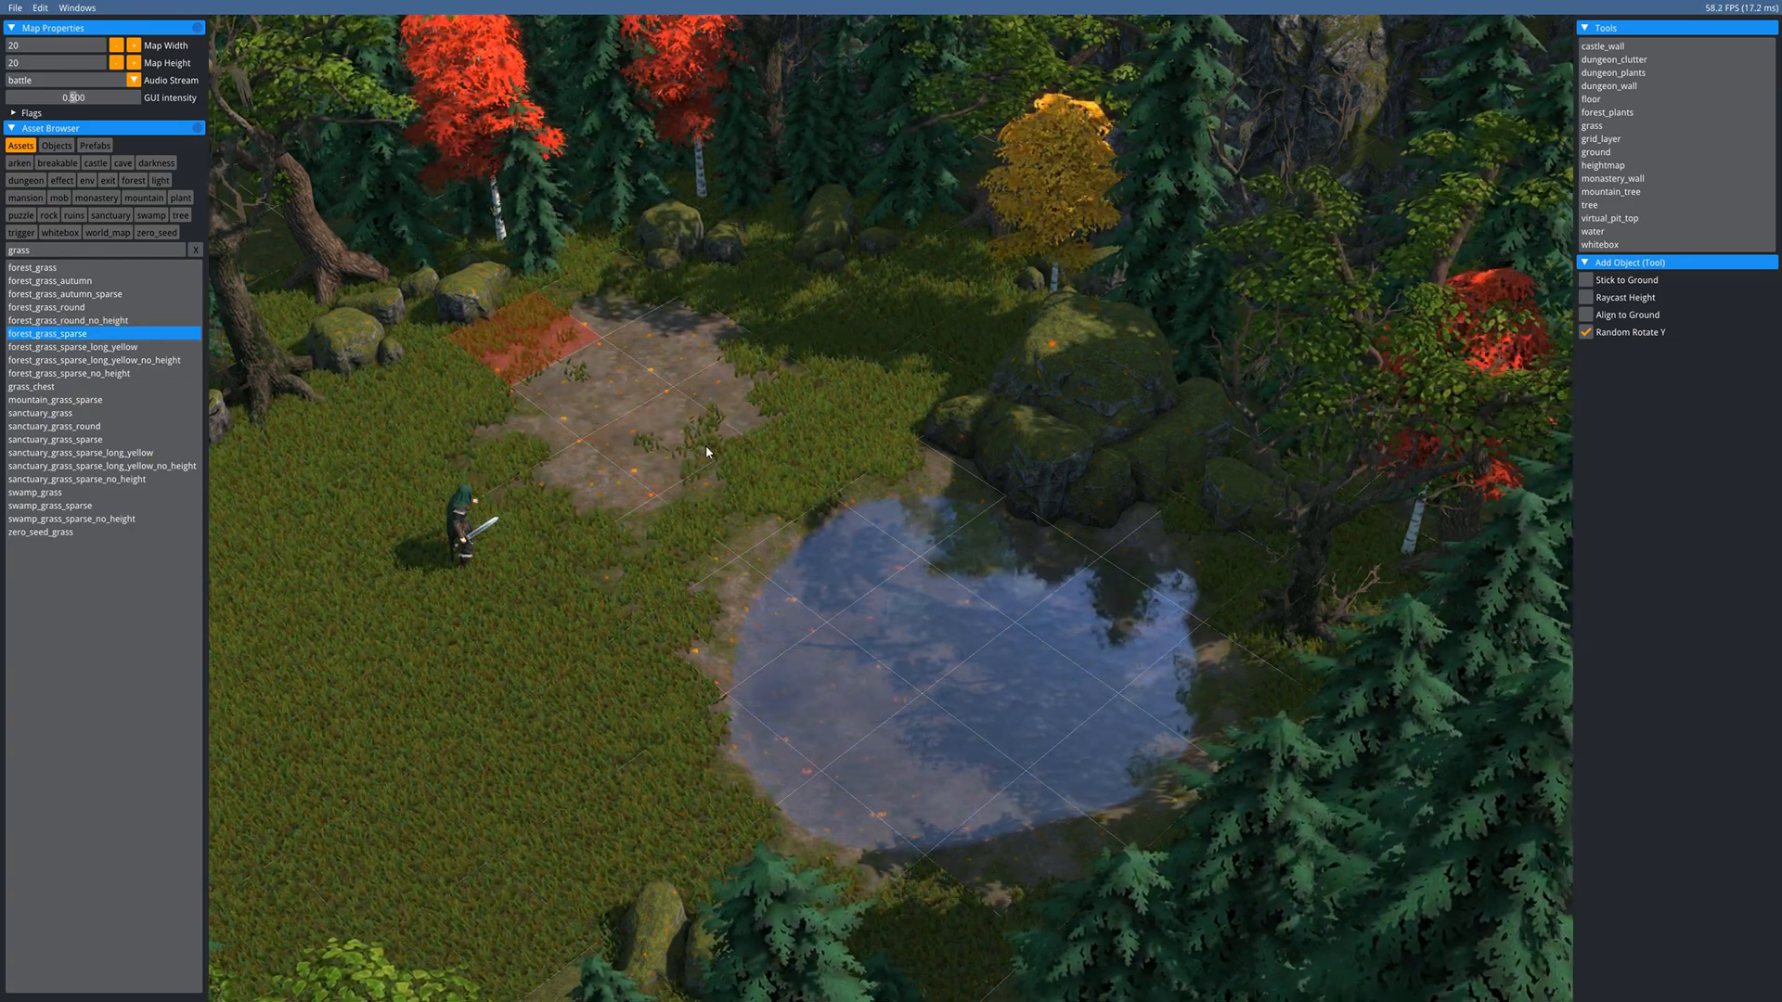
{"action": "key", "text": "a"}
{"action": "key", "text": "s"}
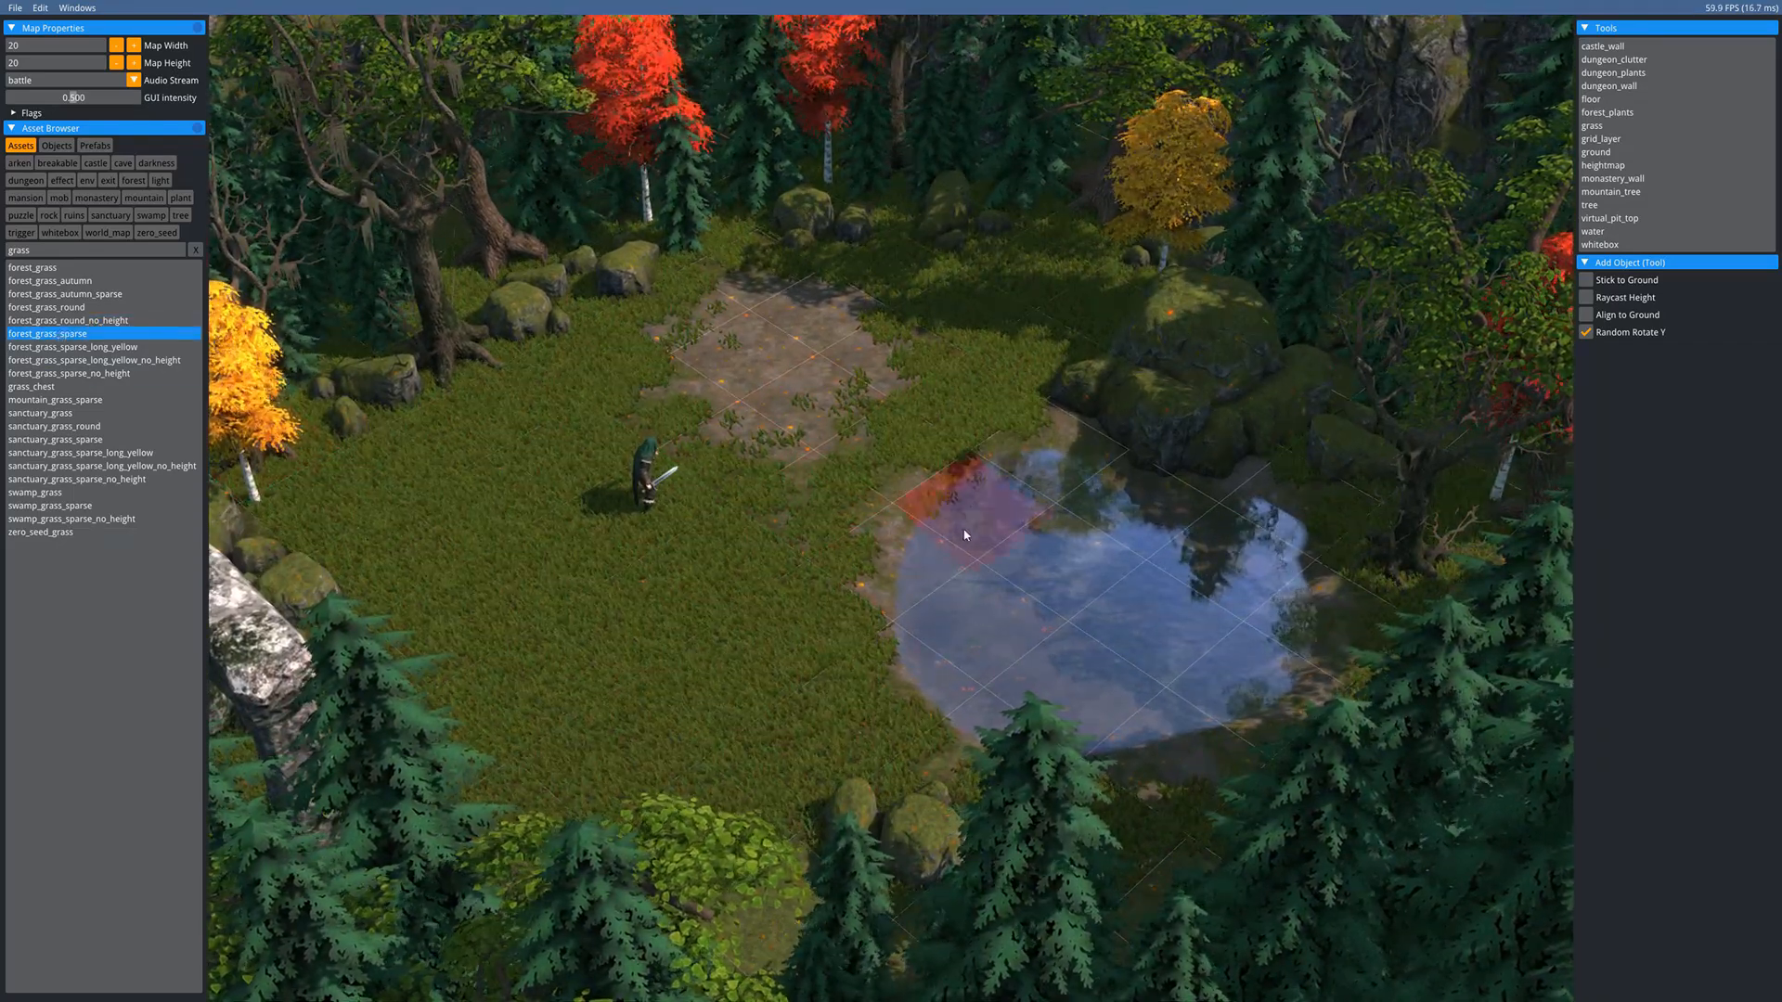
{"action": "key", "text": "s"}
{"action": "key", "text": "d"}
{"action": "key", "text": "w"}
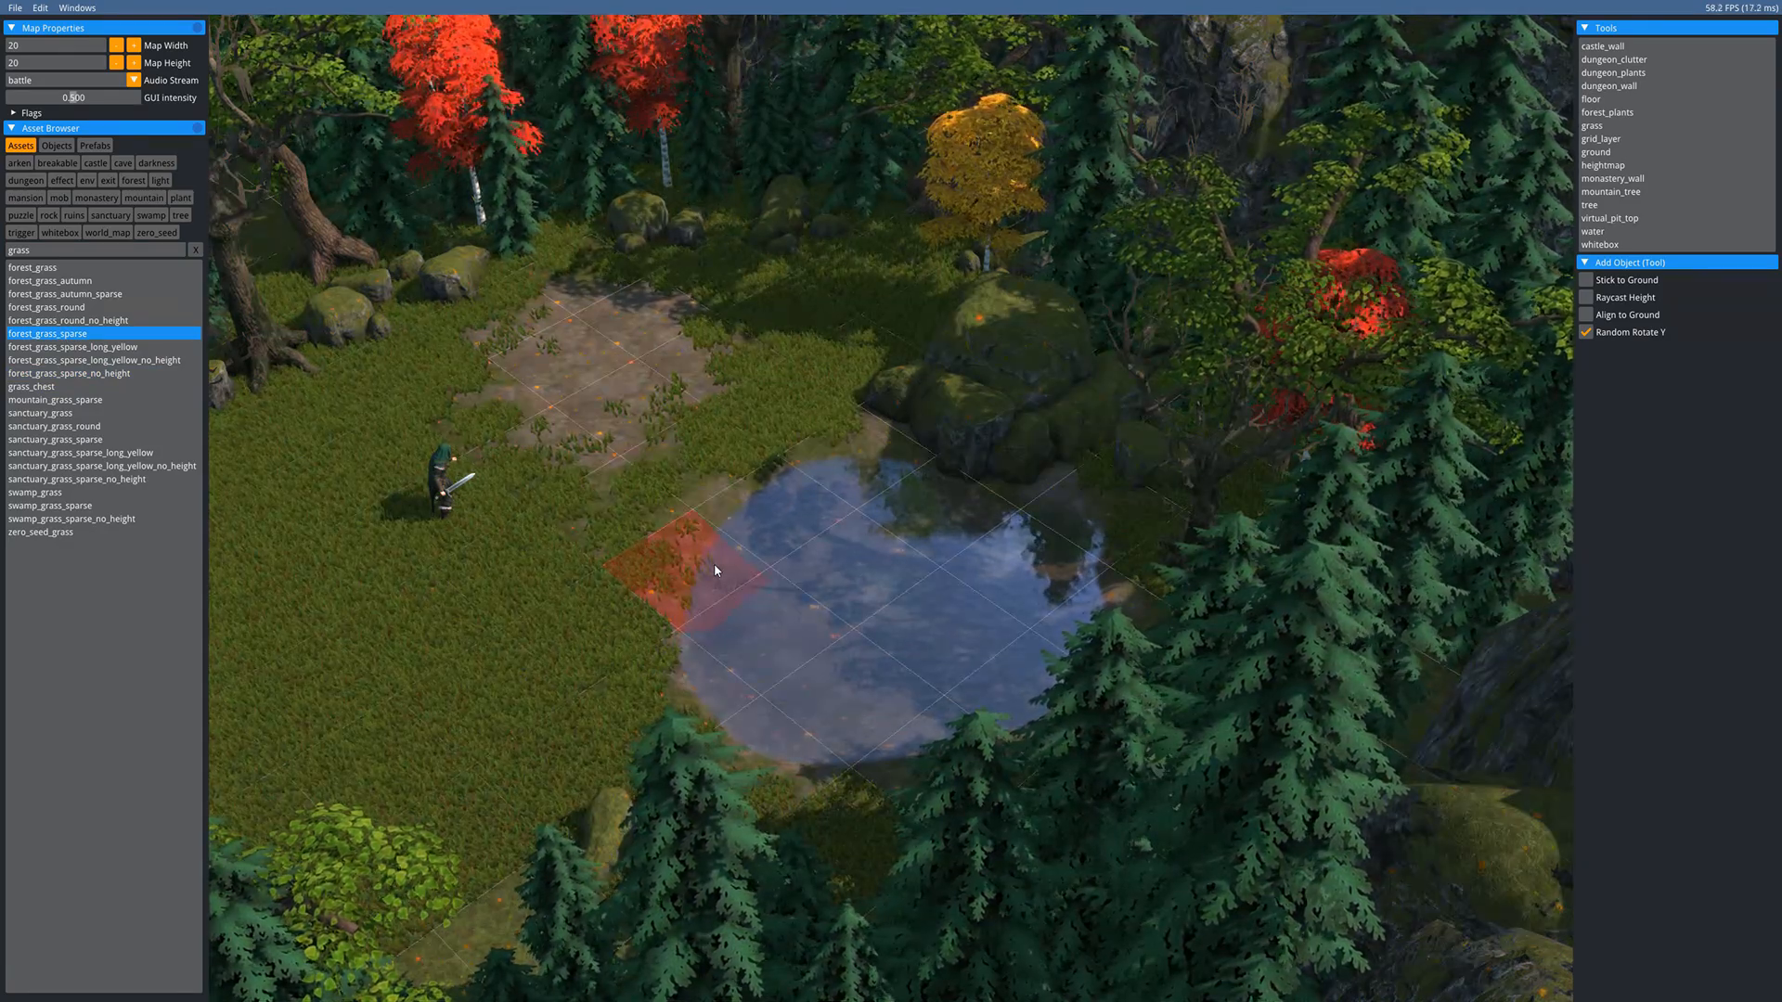
- Place several forest_grass_sparse_long_yellow_no_height patches around the clearing
{"action": "middle_click_drag", "start_coordinate": [575, 601], "coordinate": [662, 631]}
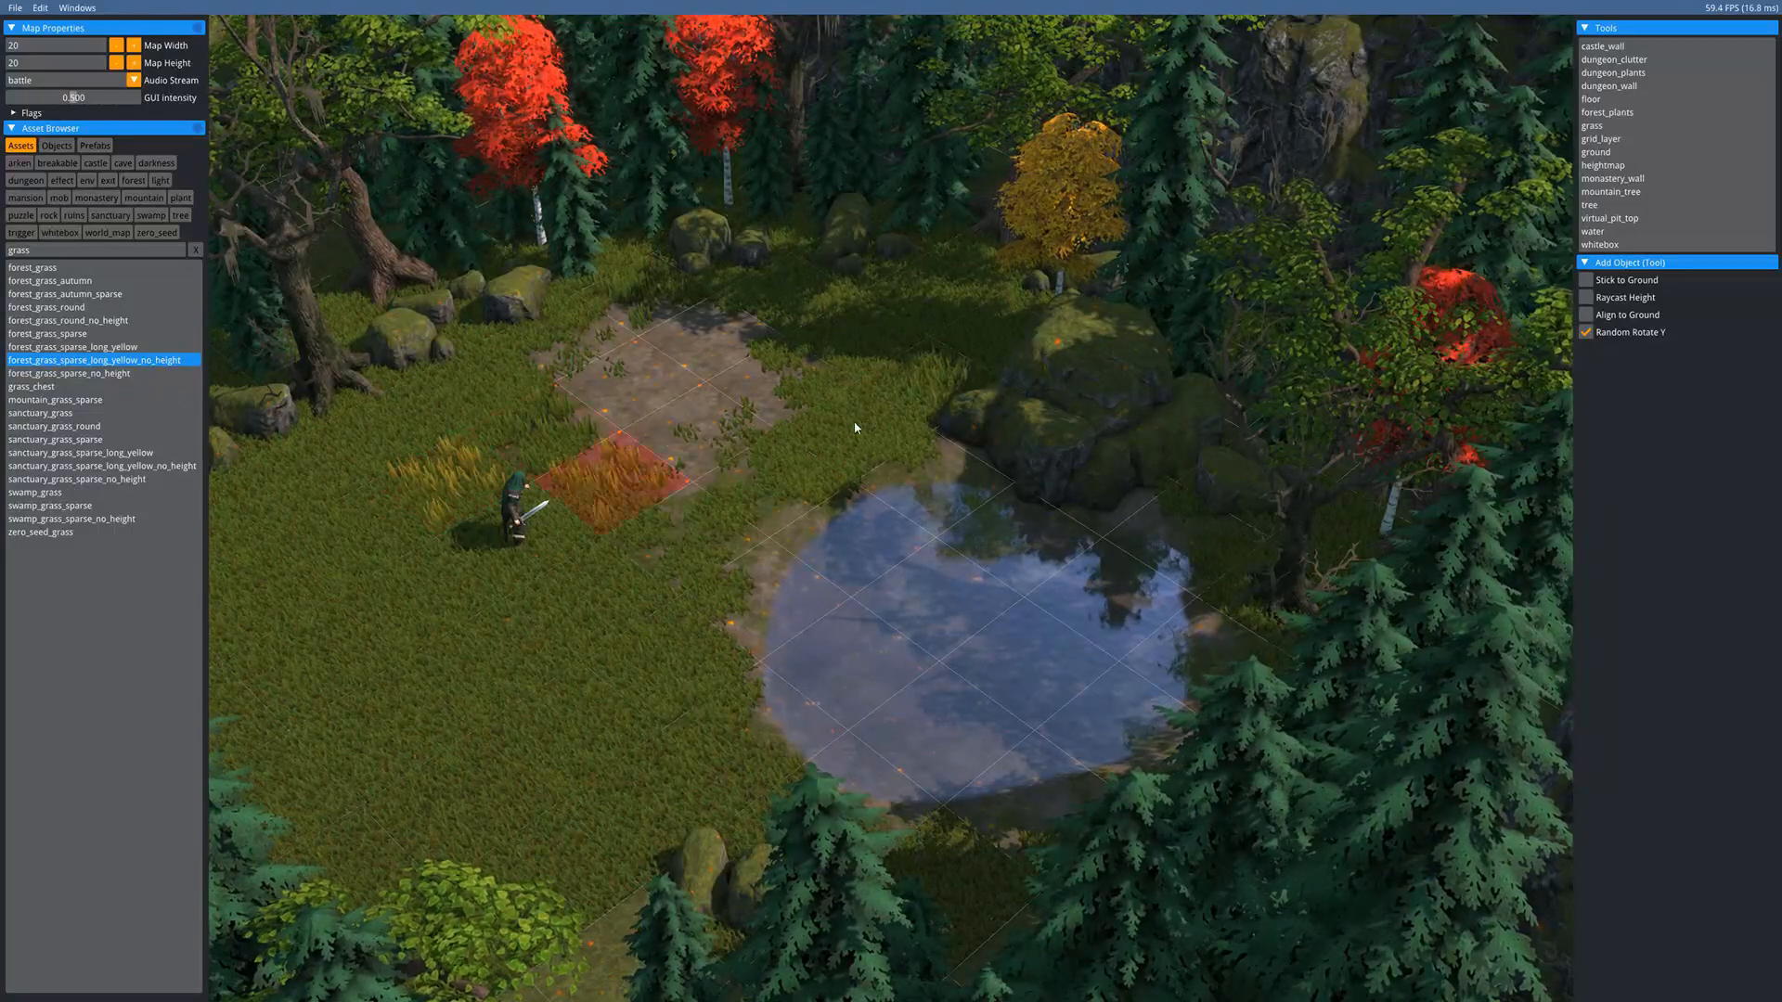
{"action": "left_click", "coordinate": [832, 431]}
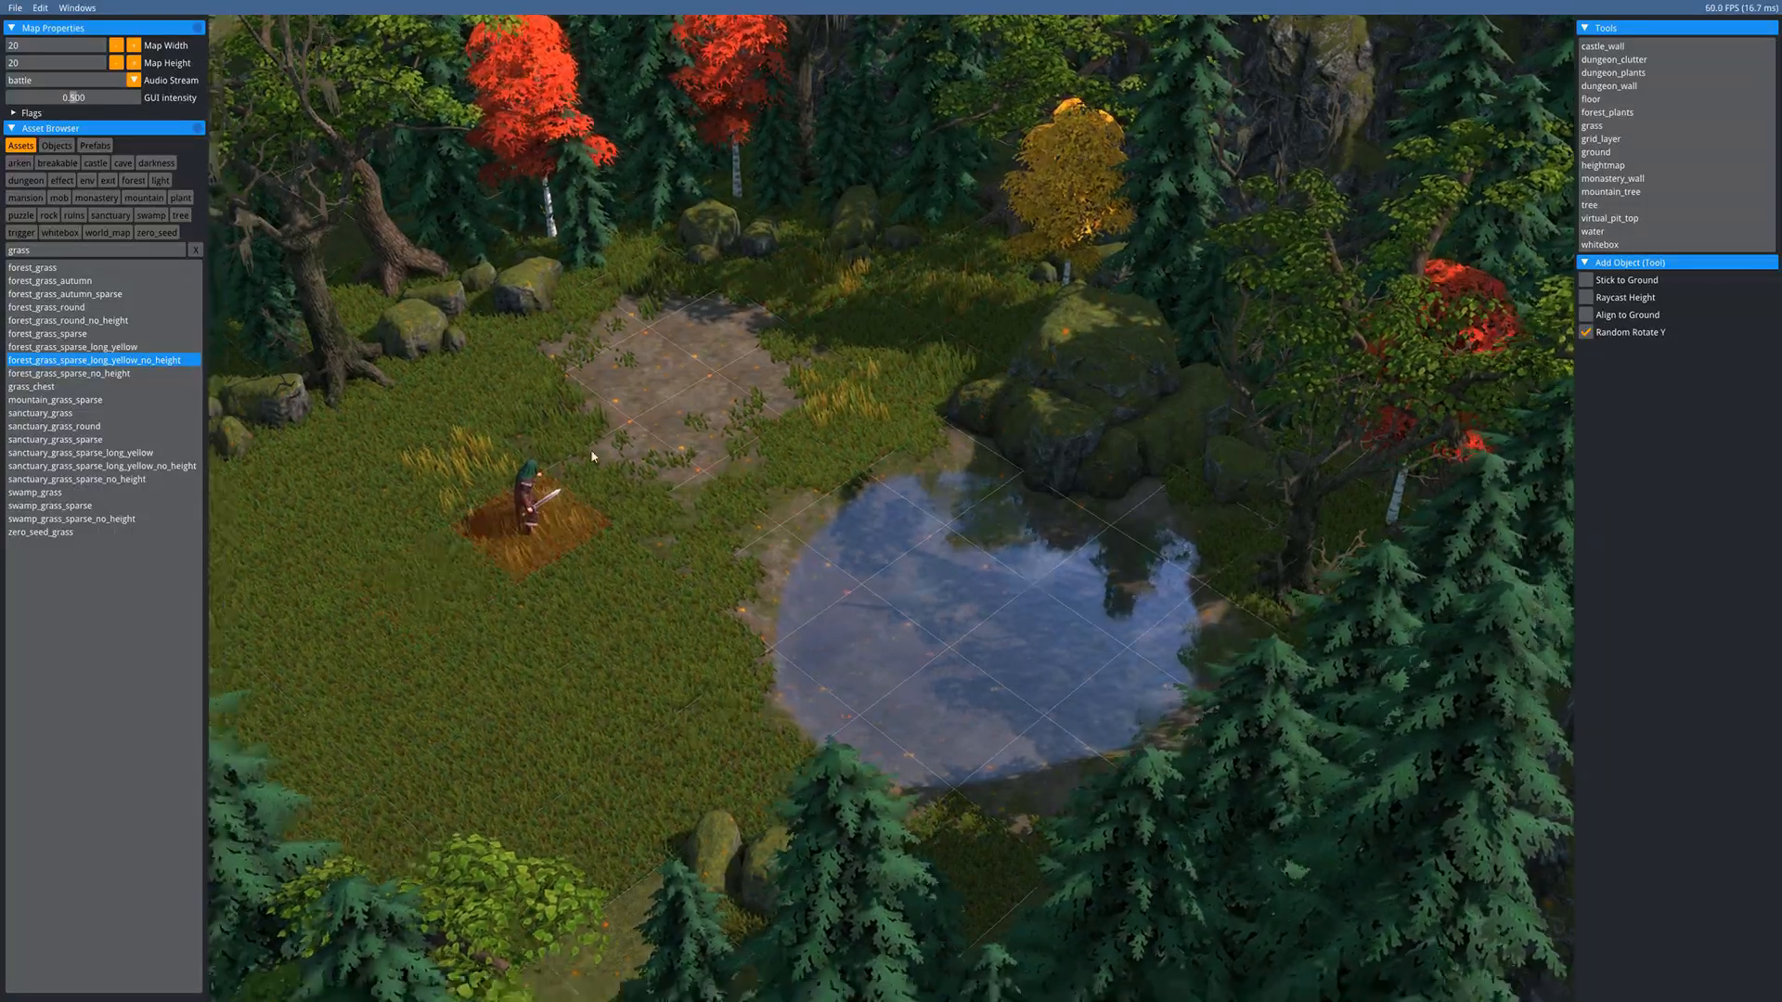
{"action": "middle_click_drag", "start_coordinate": [592, 455], "coordinate": [859, 269]}
{"action": "left_click", "coordinate": [596, 360]}
{"action": "left_click", "coordinate": [644, 245]}
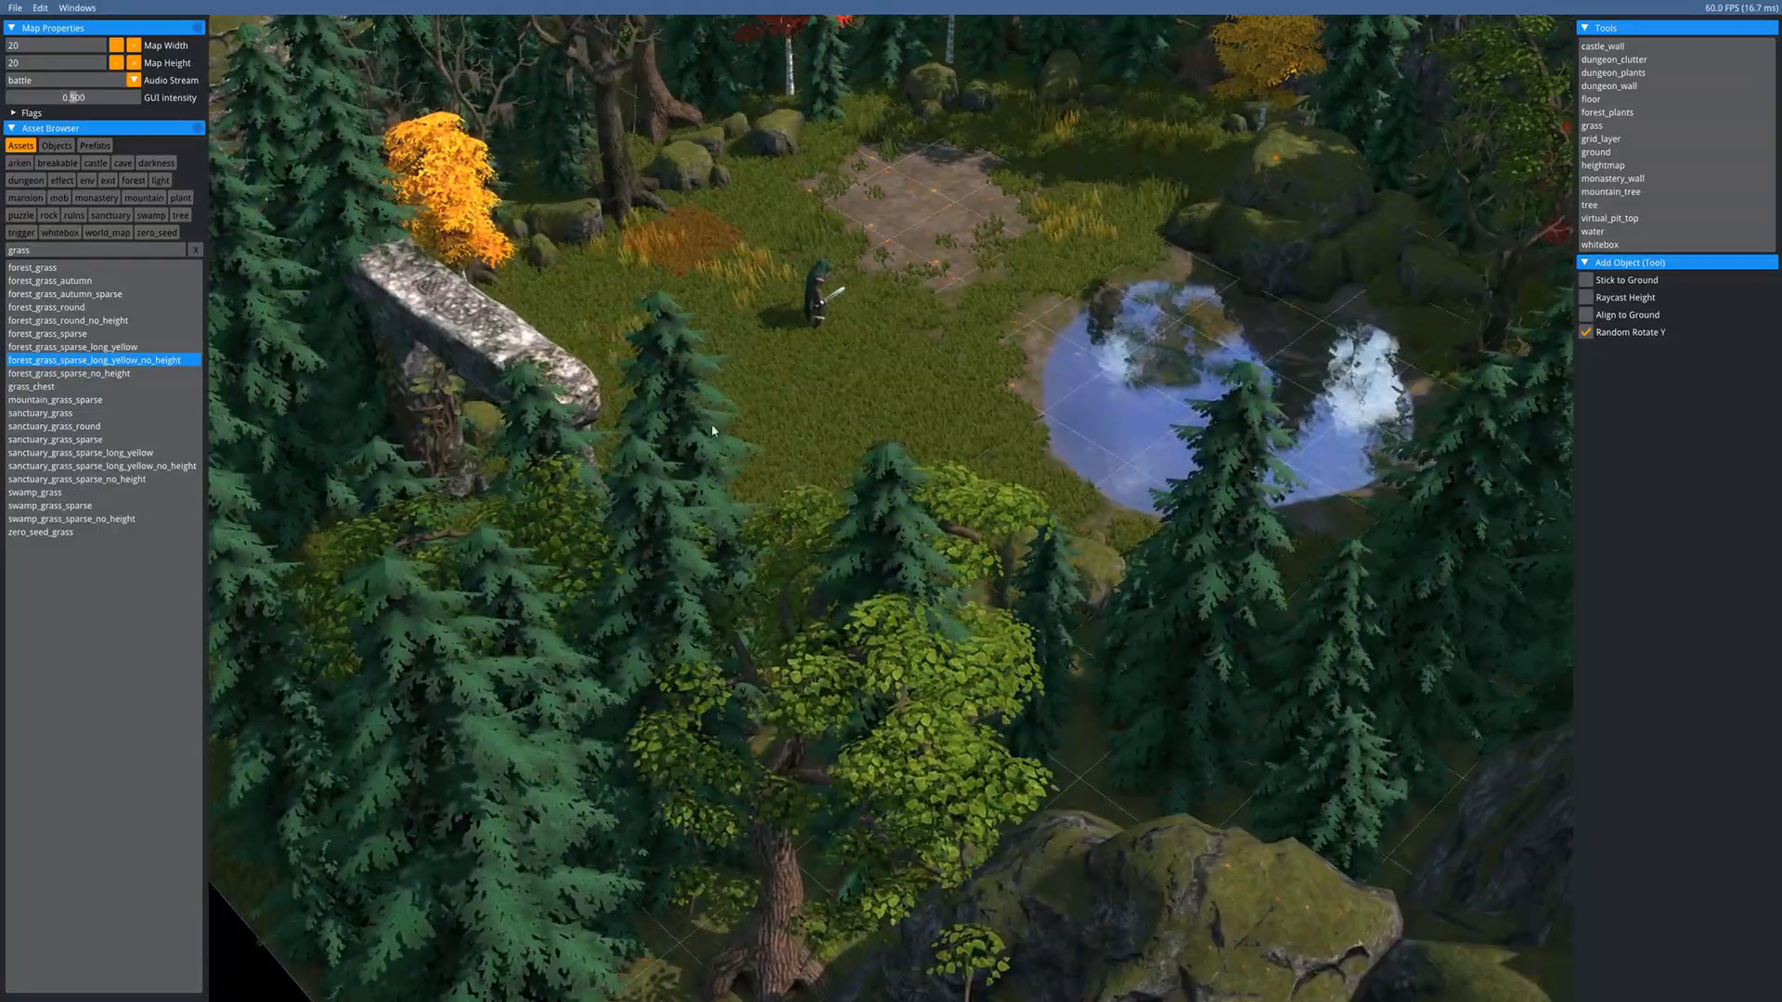
{"action": "left_click", "coordinate": [815, 422]}
{"action": "left_click", "coordinate": [1032, 497]}
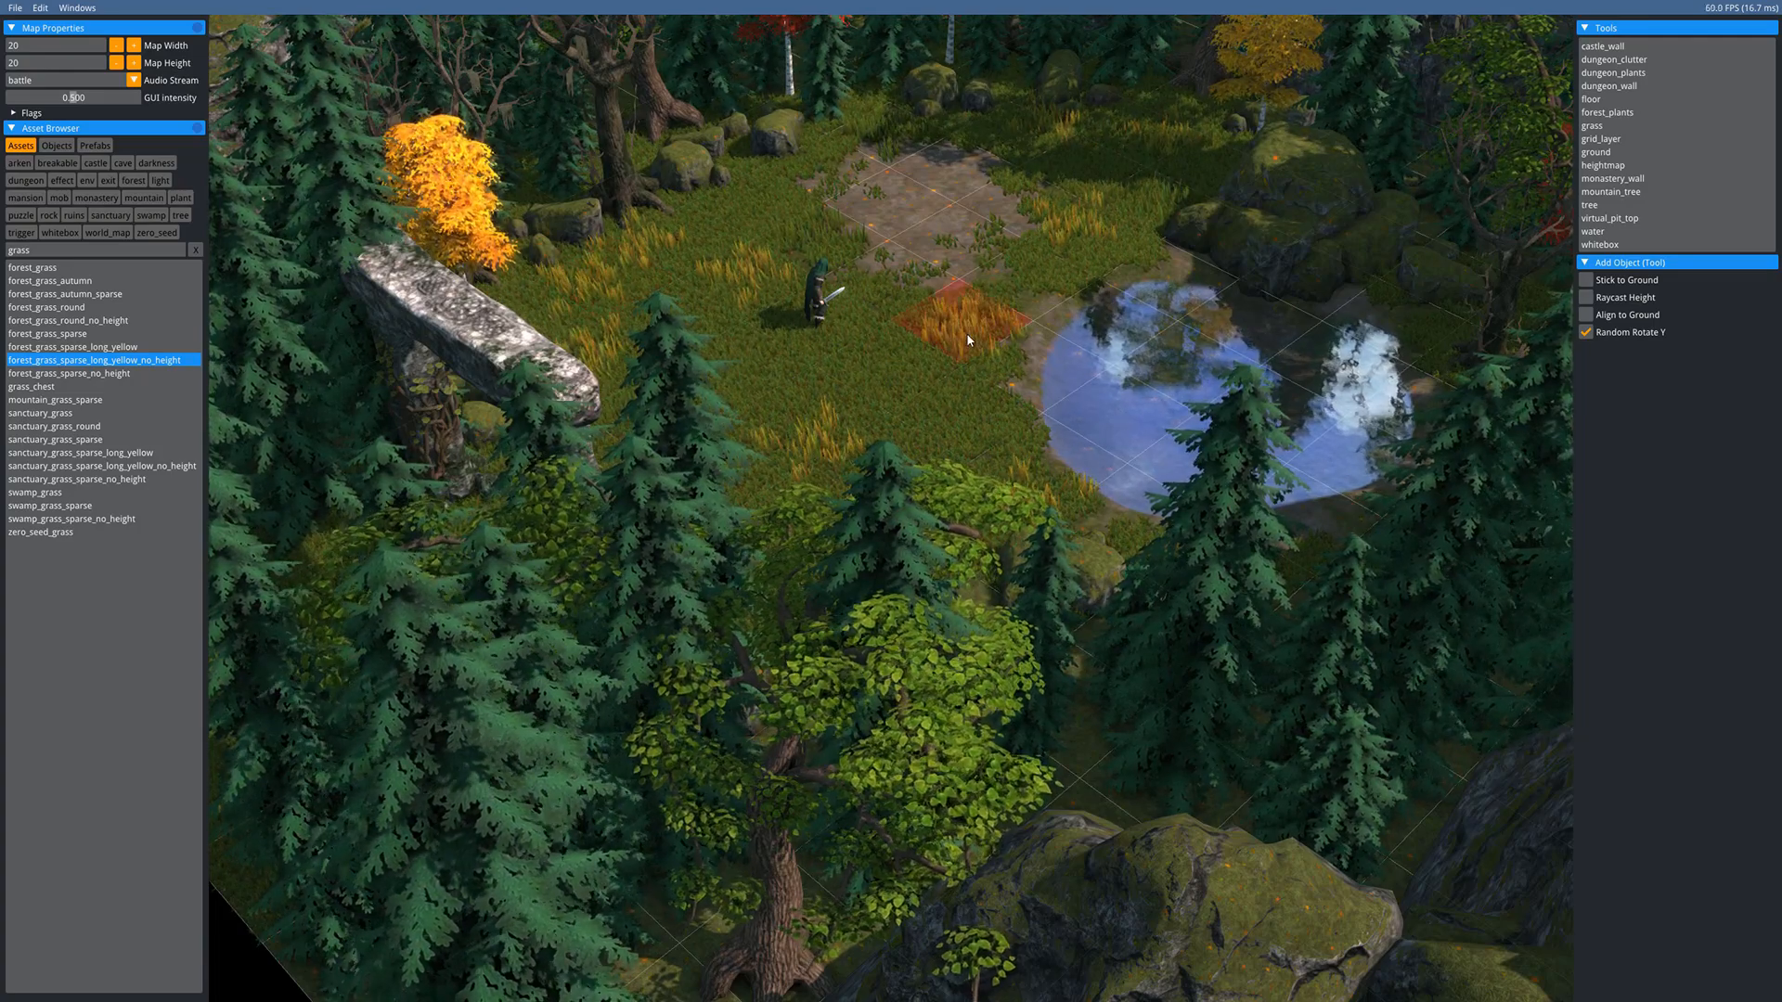
- Add more tall yellow grass beside the rocks and in the foreground
{"action": "scroll", "coordinate": [966, 332], "scroll_direction": "up", "scroll_amount": 3}
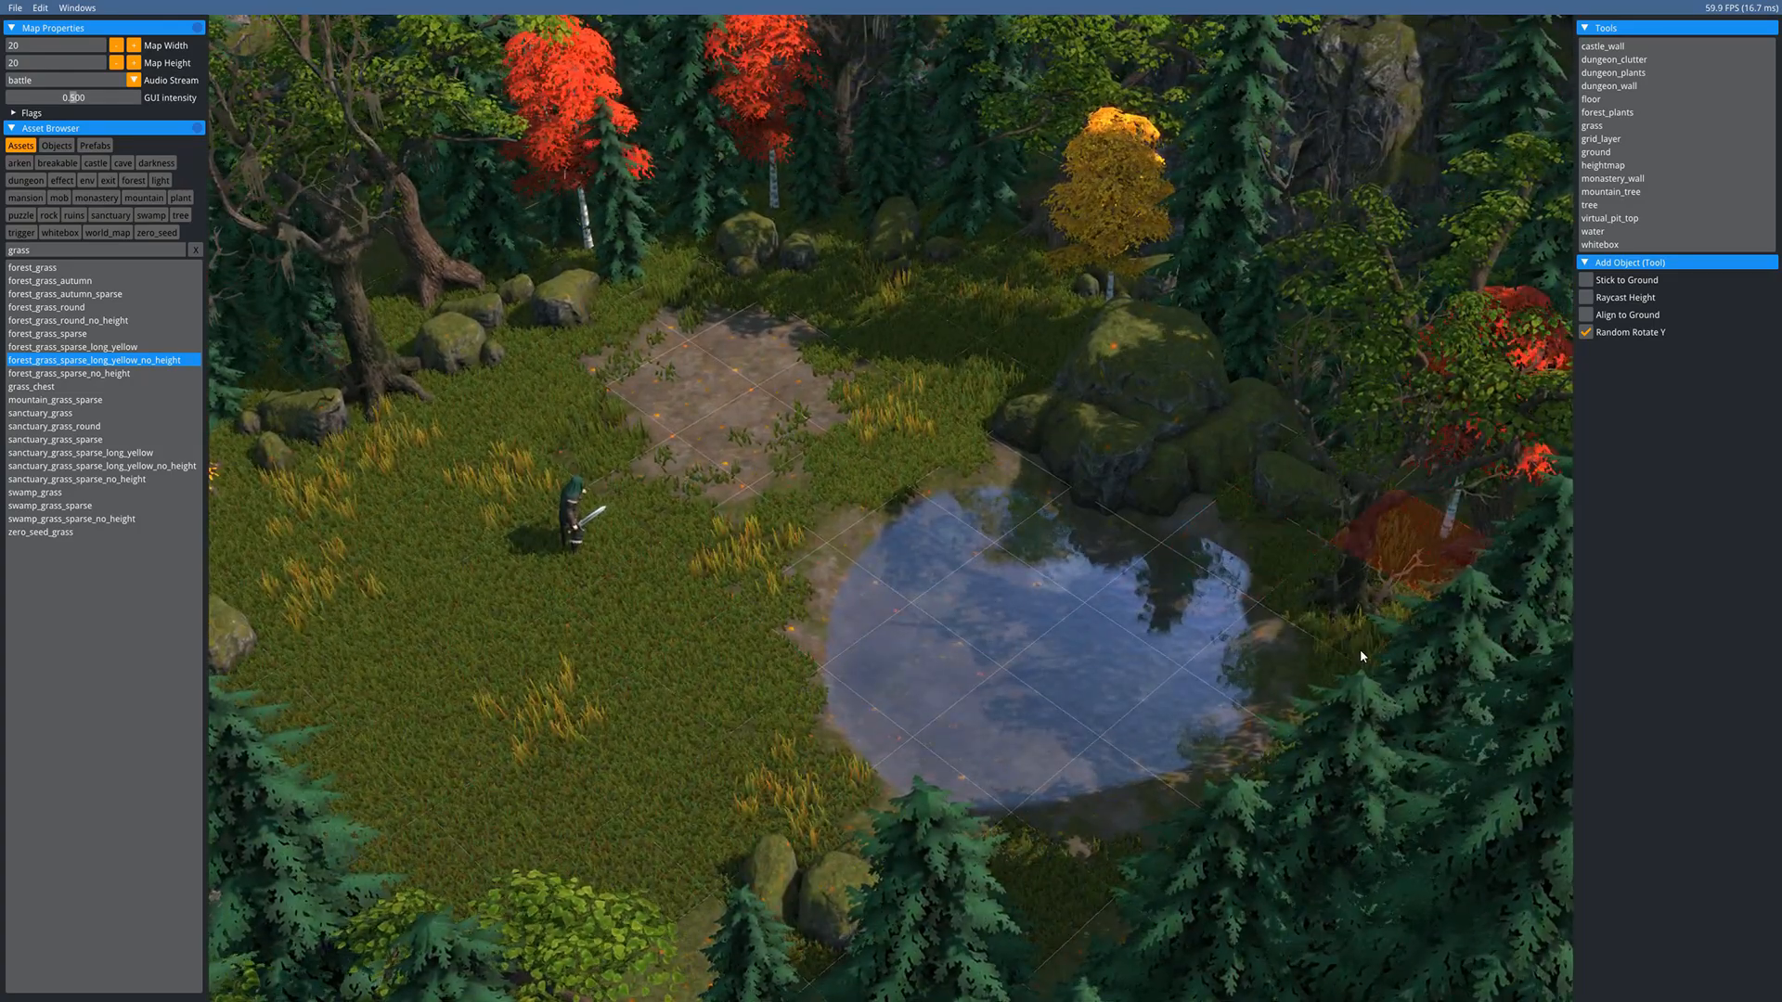
{"action": "left_click", "coordinate": [545, 361]}
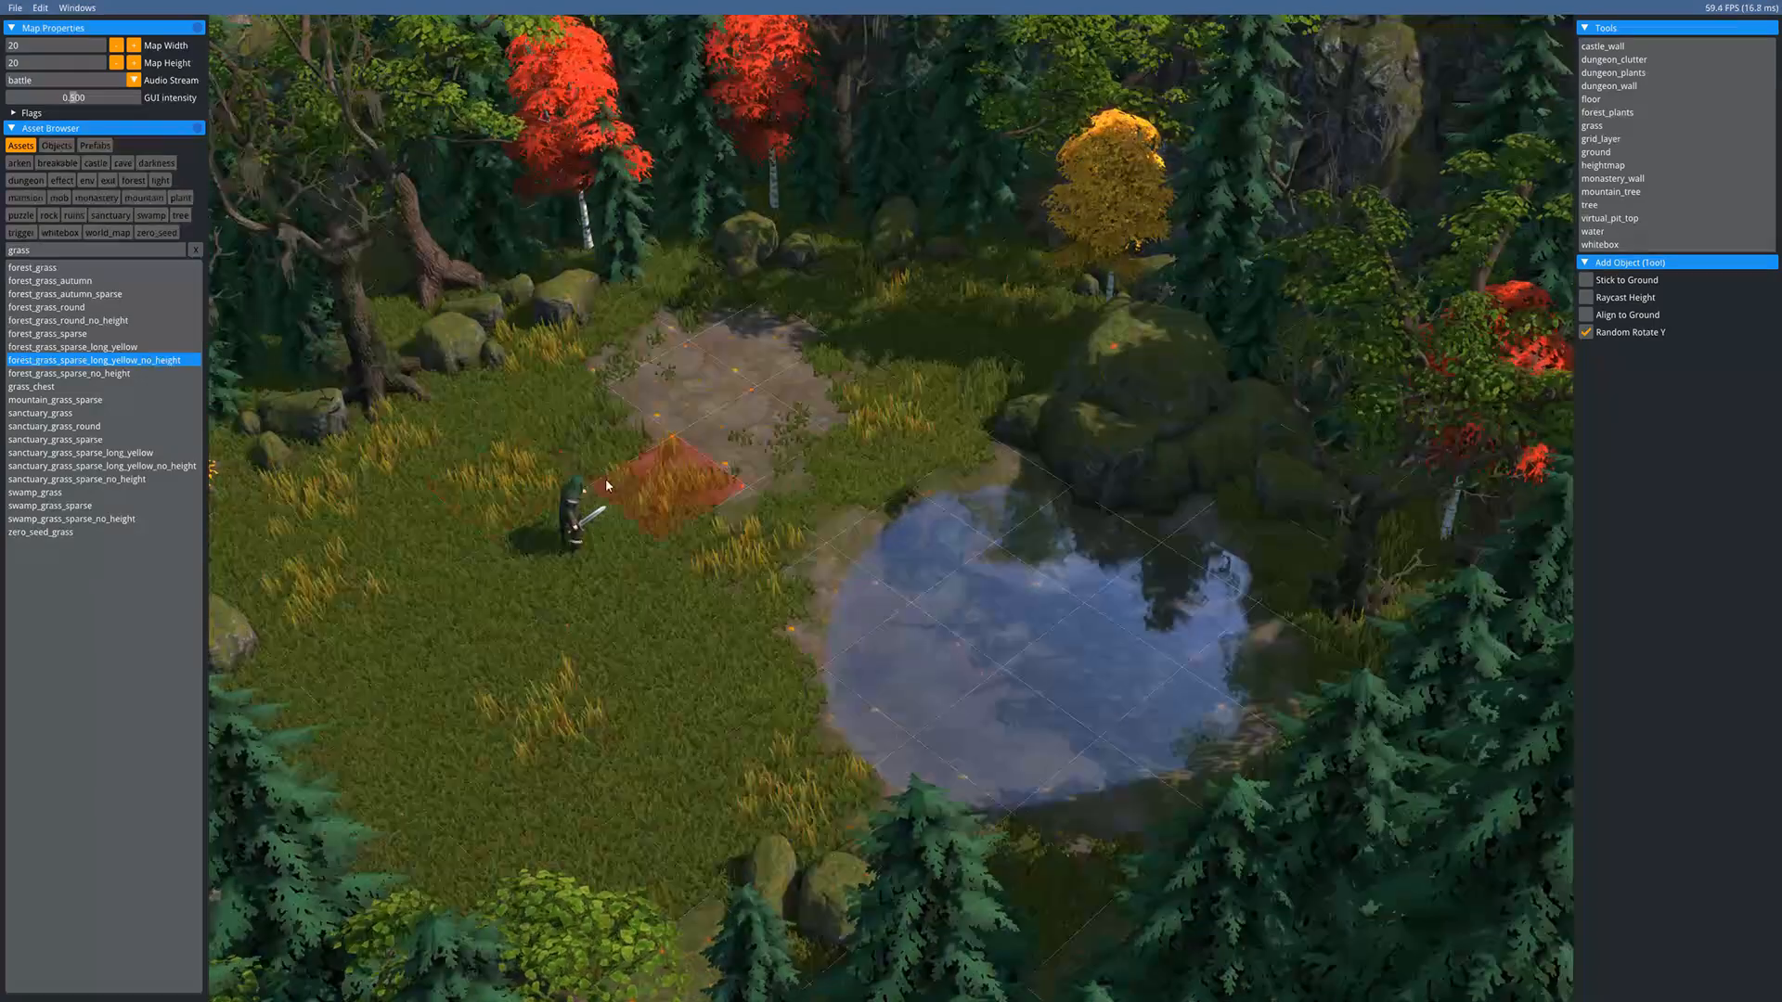
{"action": "middle_click_drag", "start_coordinate": [604, 478], "coordinate": [772, 531]}
{"action": "left_click", "coordinate": [581, 743]}
{"action": "left_click", "coordinate": [807, 946]}
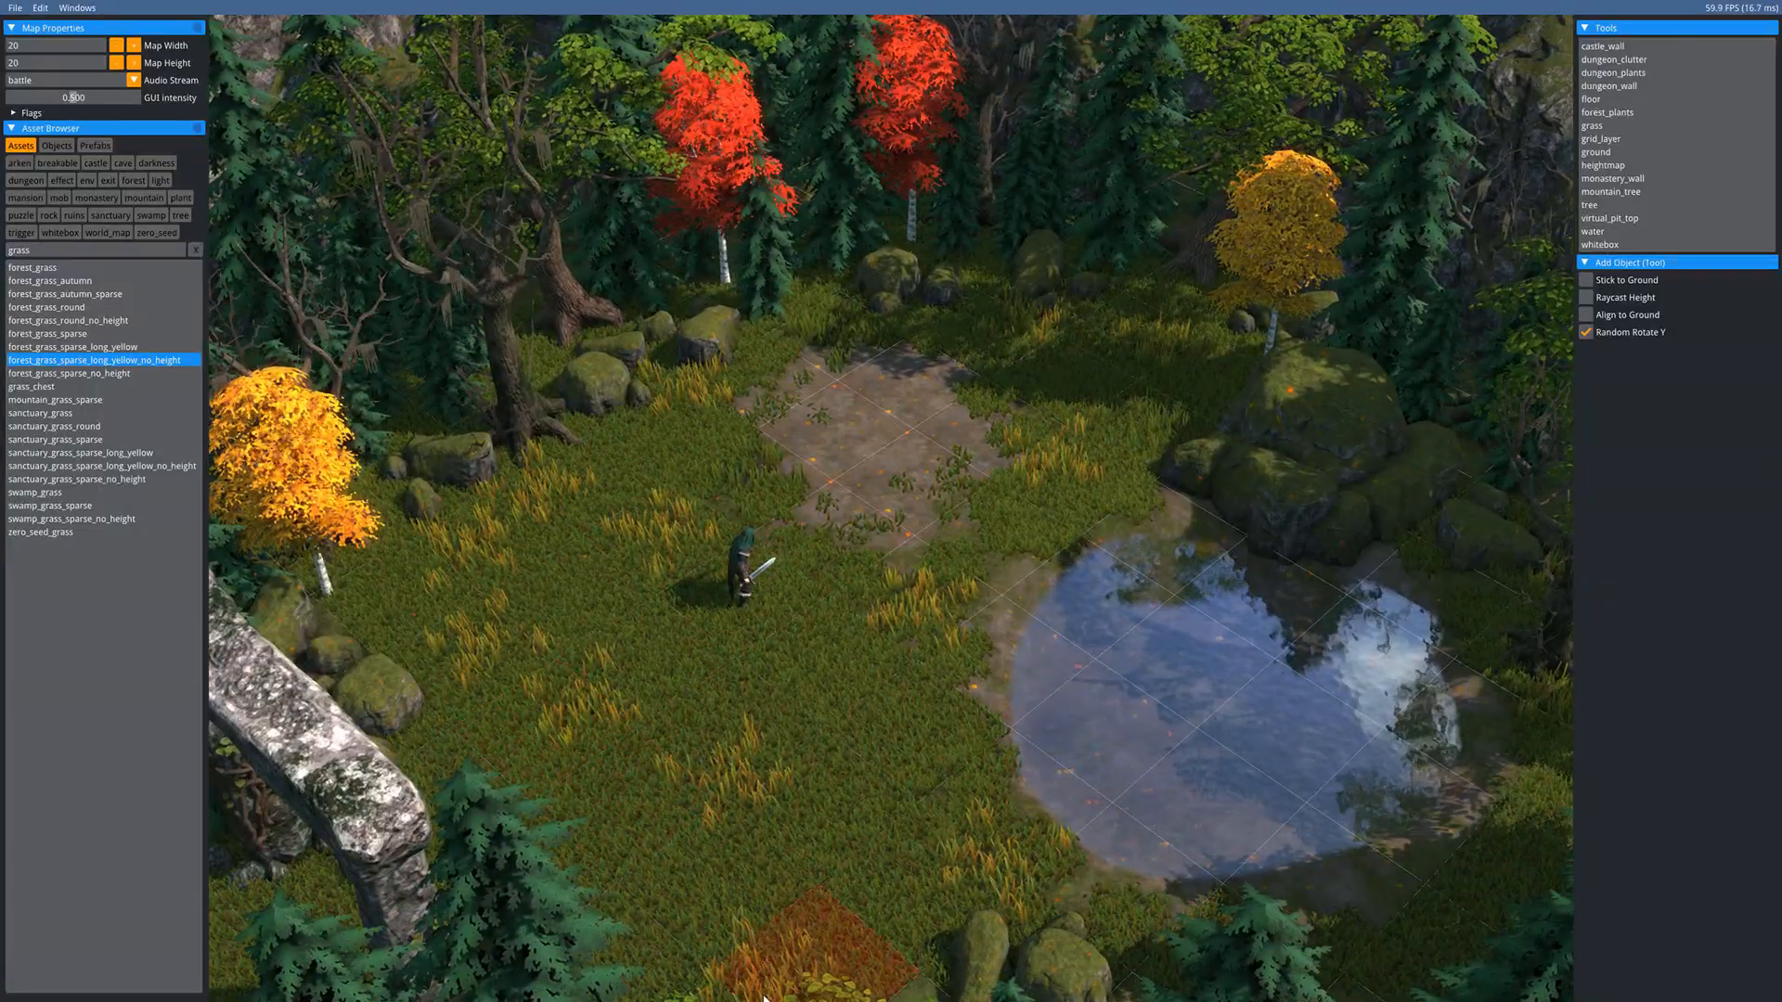
{"action": "key", "text": "Escape"}
- Pick the forest rubble asset and place stones on the dirt patch and in the pond
{"action": "key", "text": "d"}
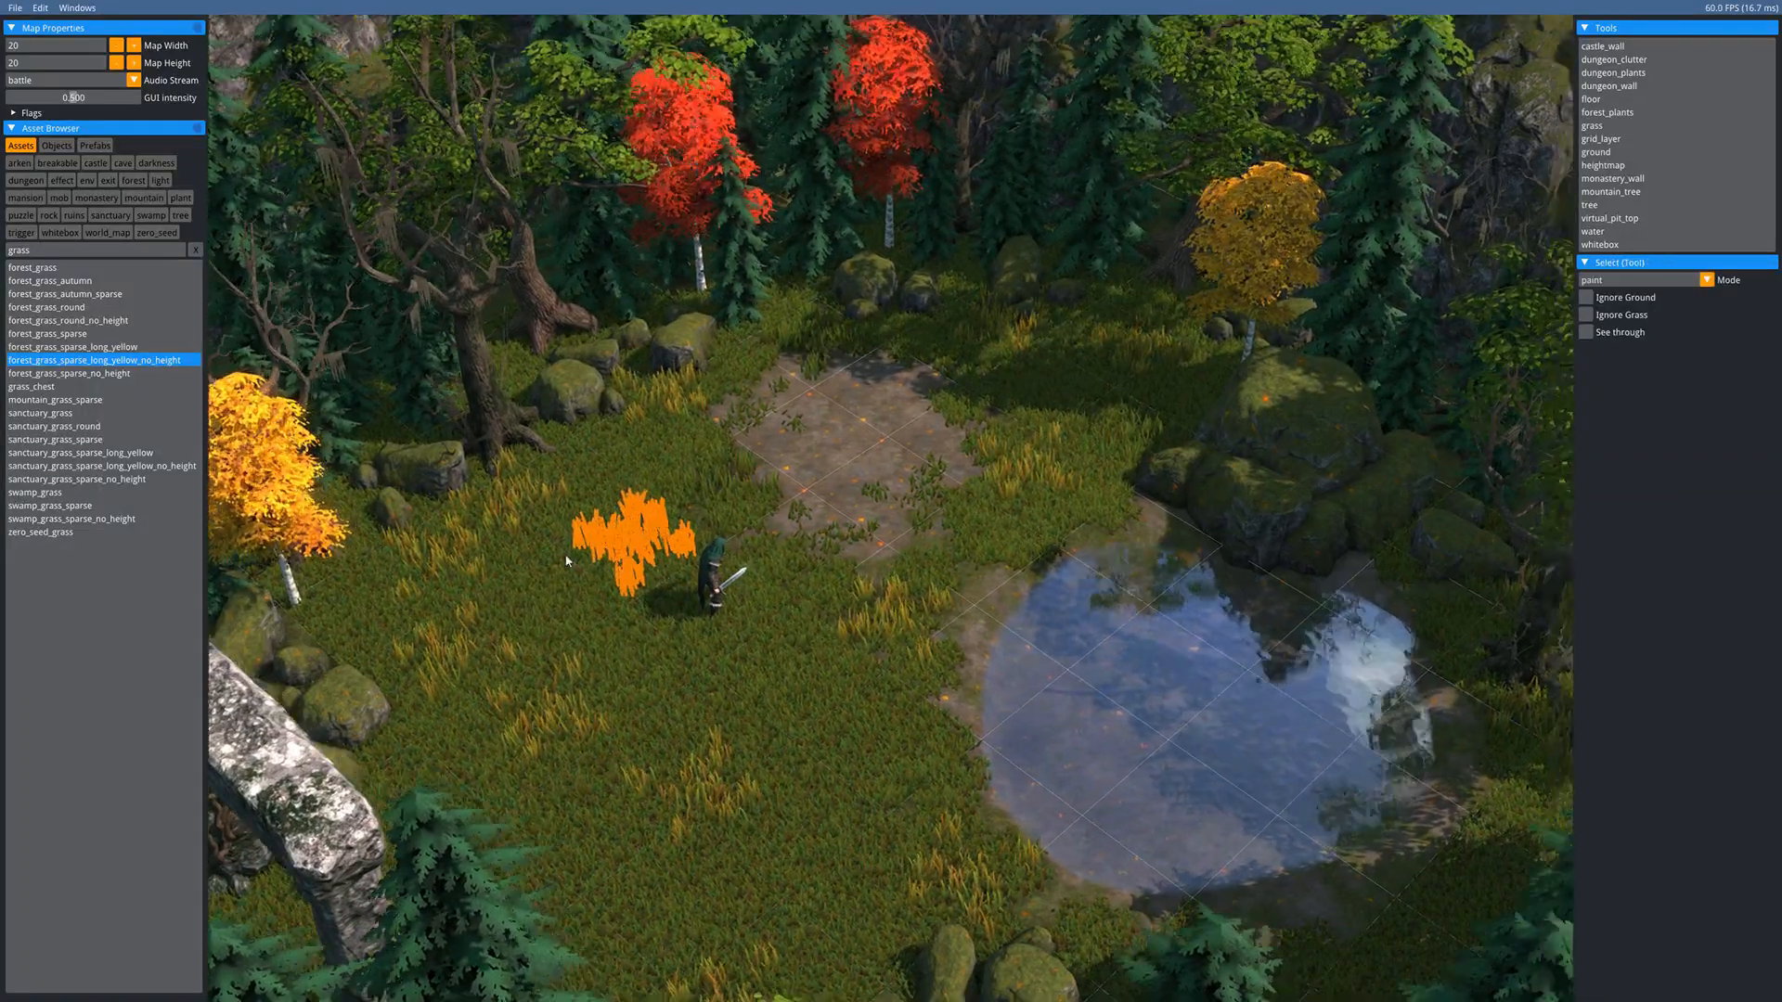
{"action": "key", "text": "a"}
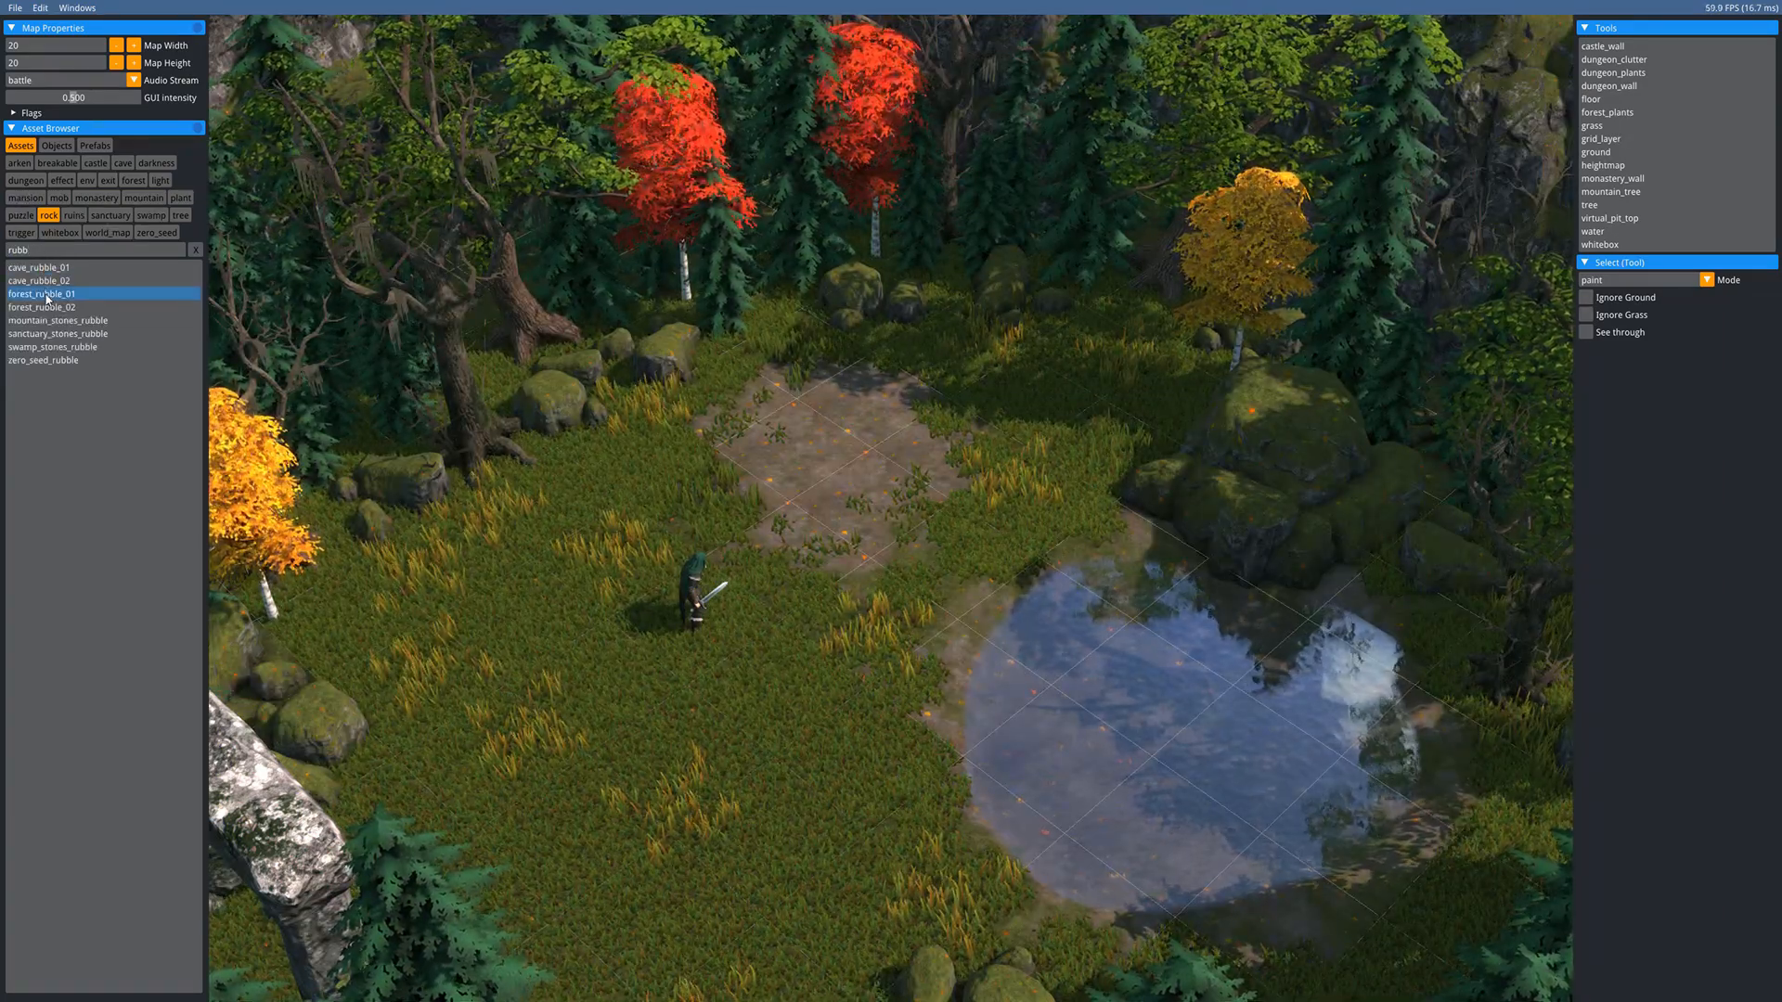
{"action": "left_click", "coordinate": [47, 295]}
{"action": "left_click", "coordinate": [859, 509]}
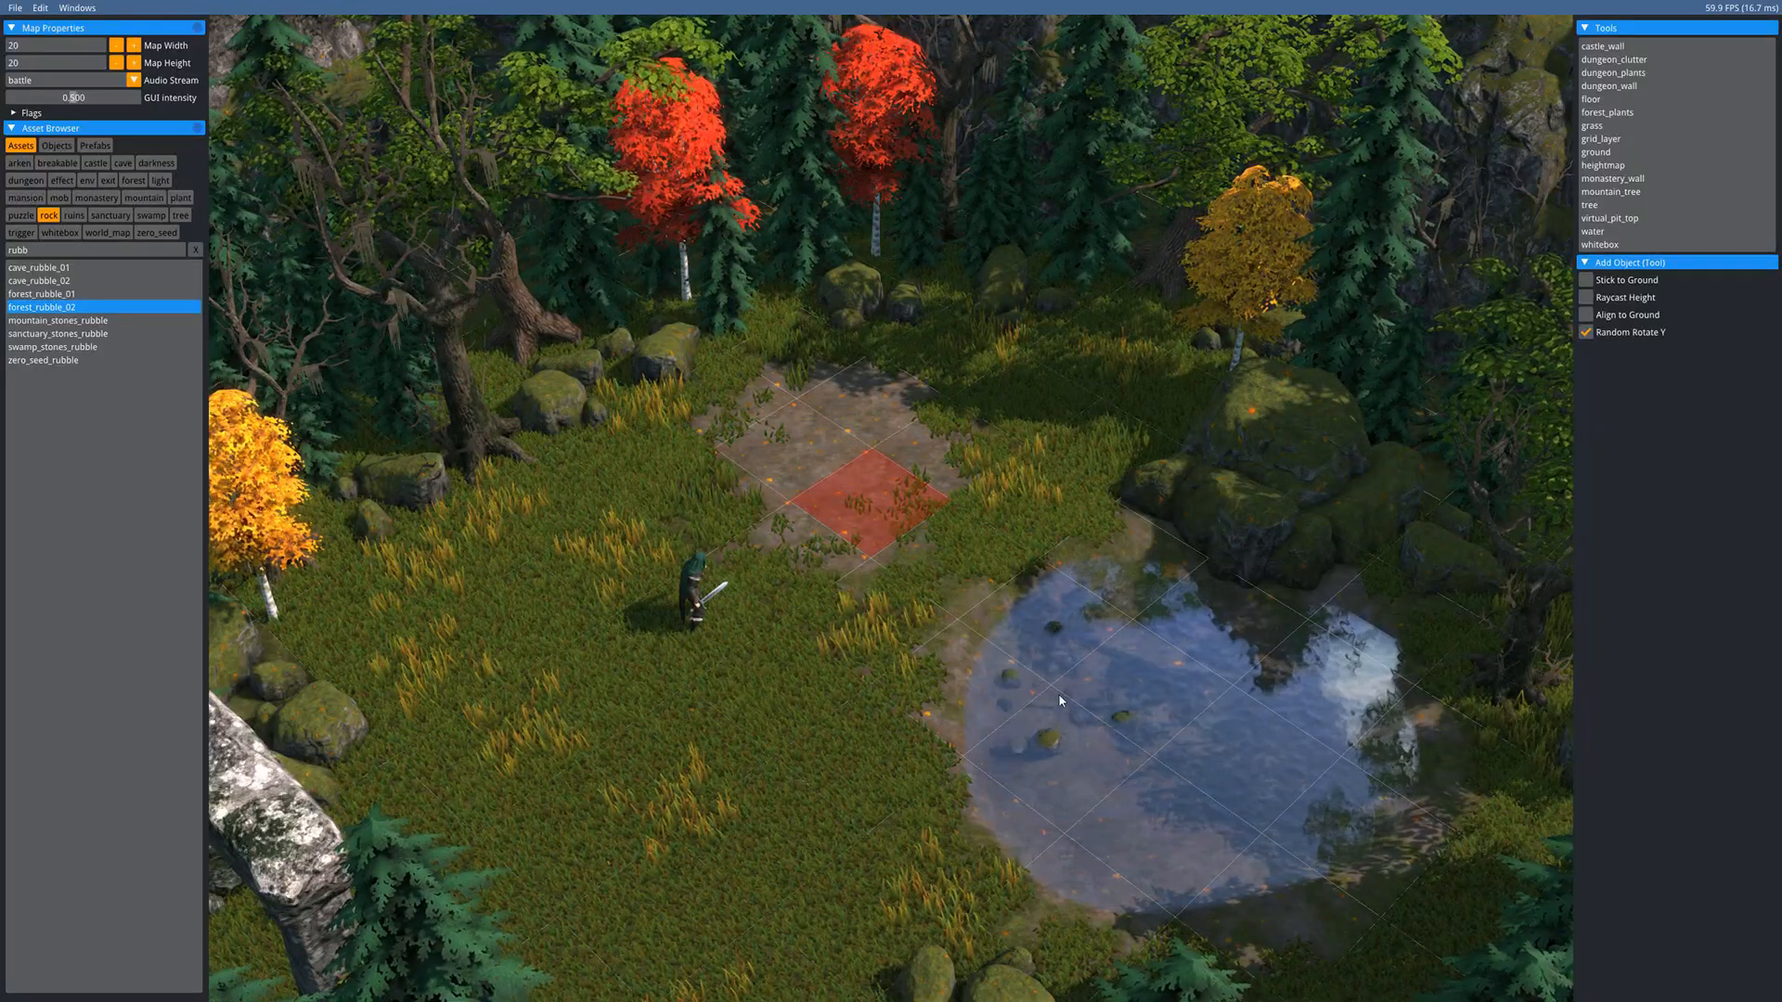
{"action": "left_click", "coordinate": [1088, 710]}
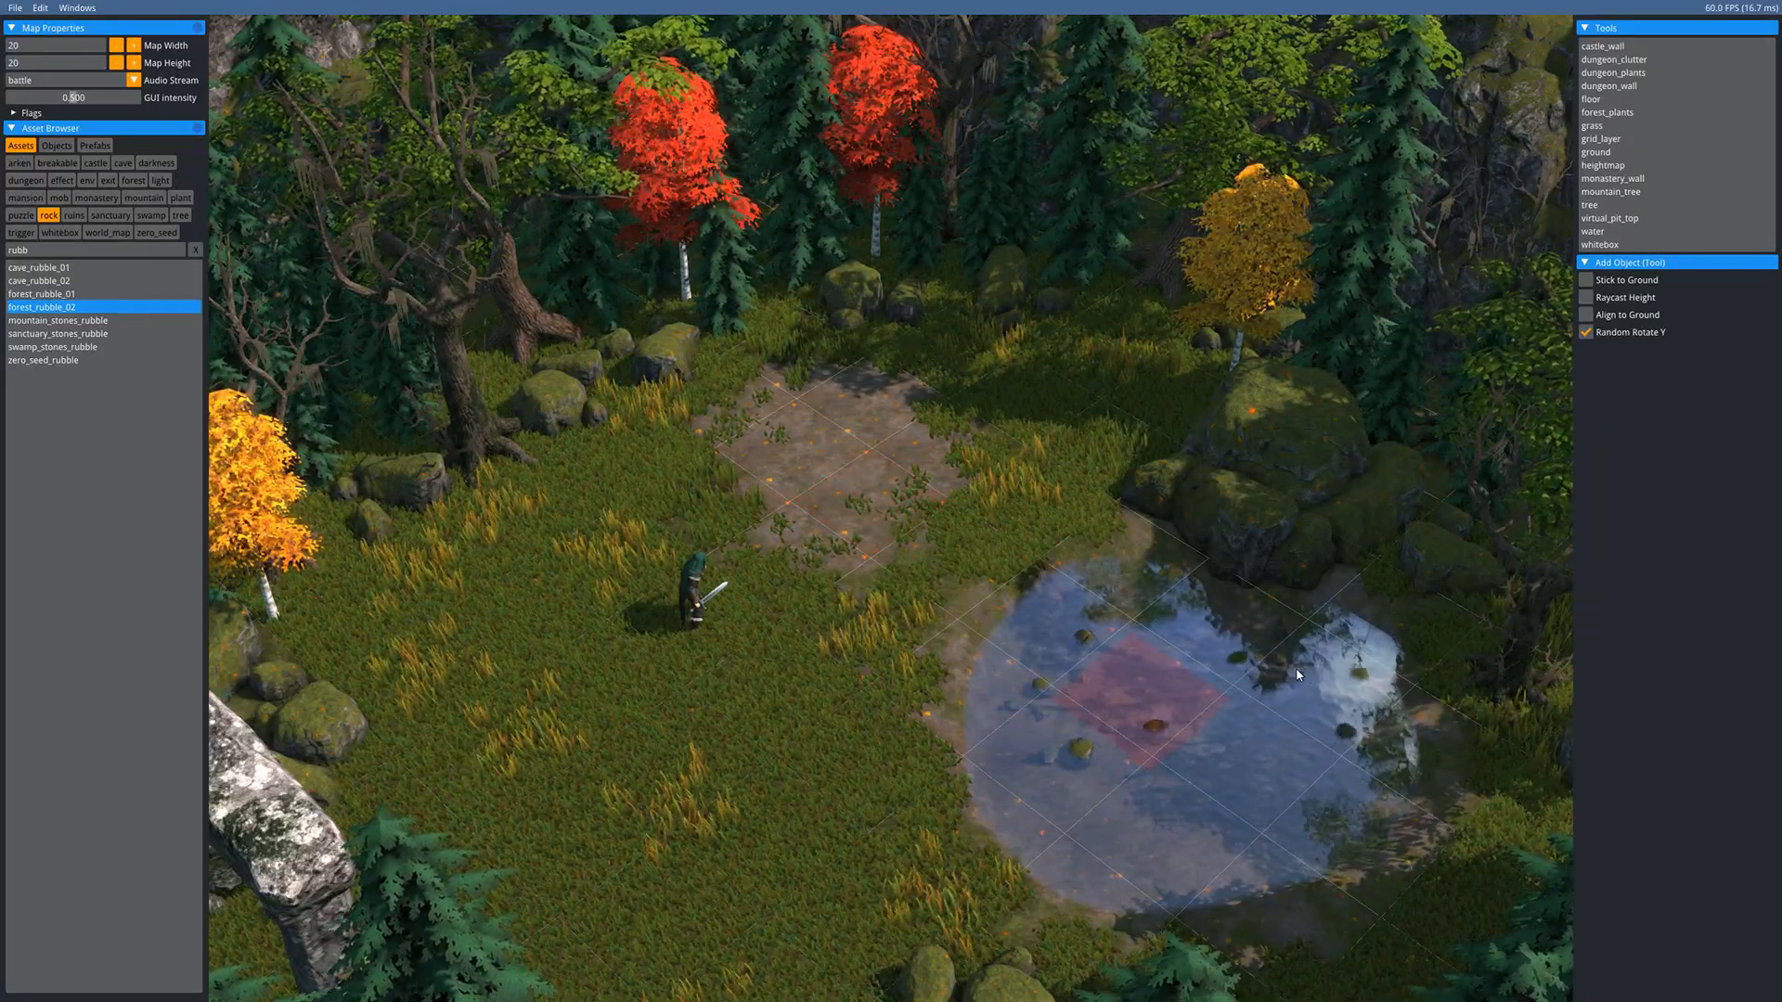
{"action": "left_click", "coordinate": [1296, 666]}
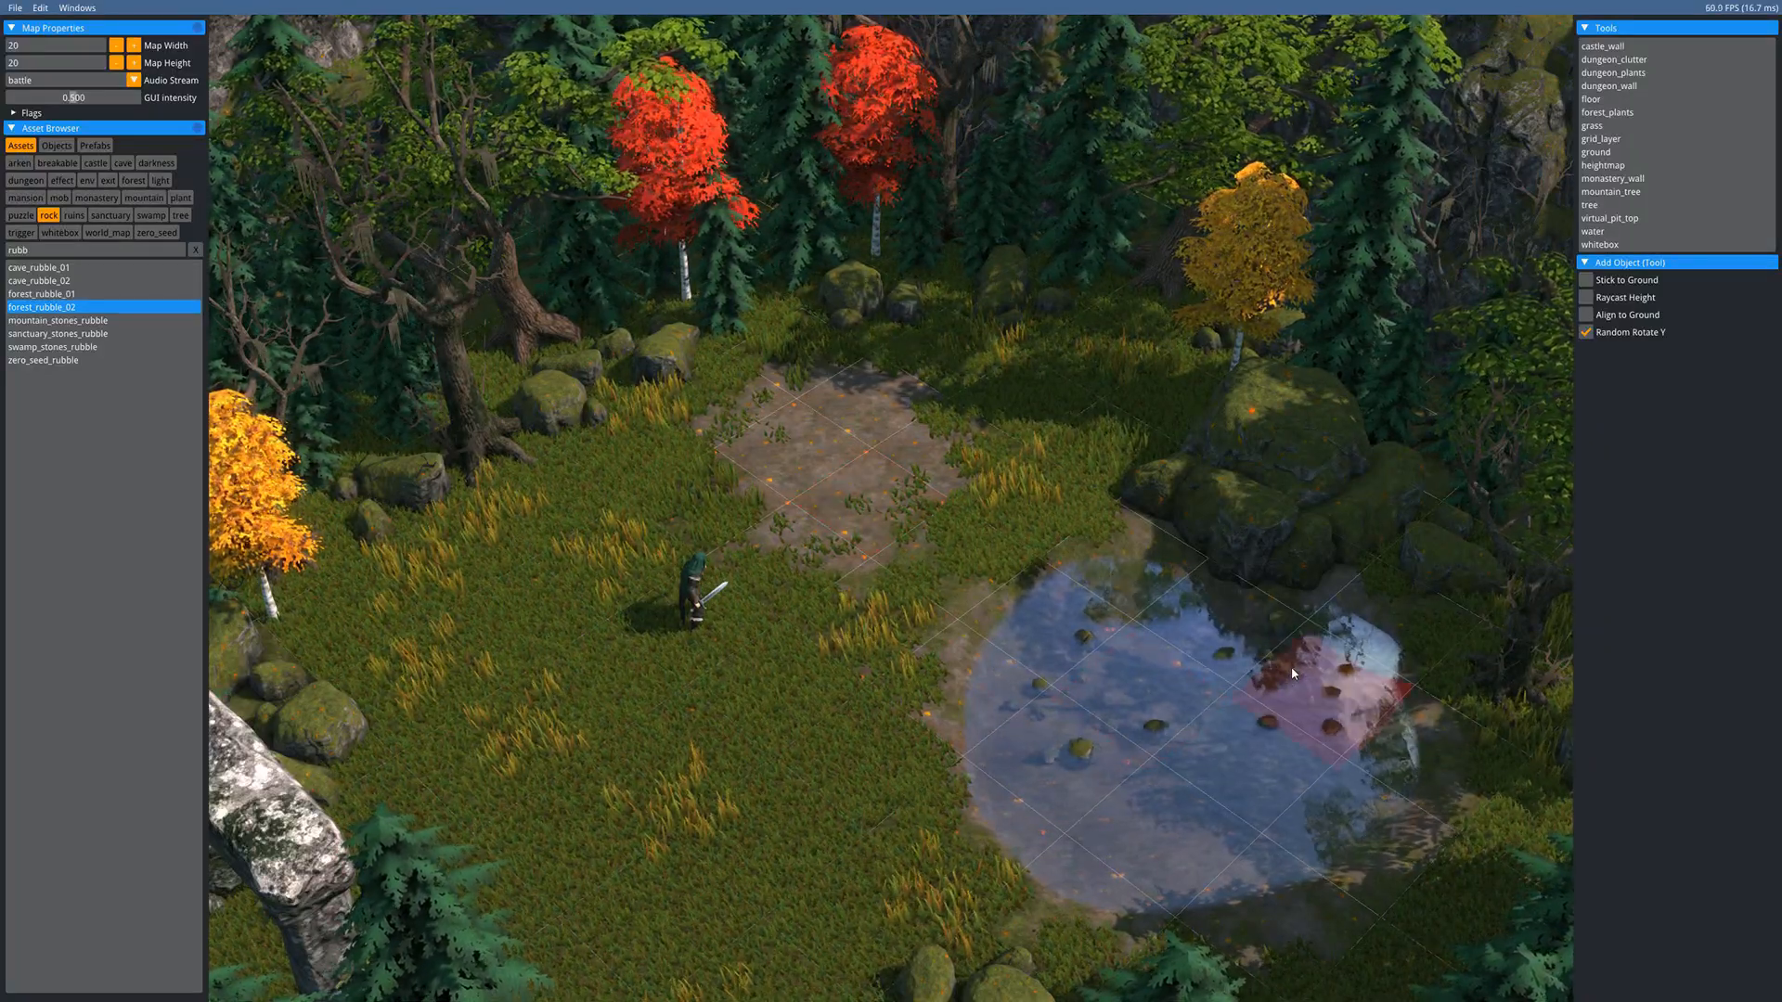
- Scatter more rubble in the grass and around the top, right and side of the dirt patch
{"action": "left_click", "coordinate": [613, 483]}
{"action": "left_click", "coordinate": [778, 360]}
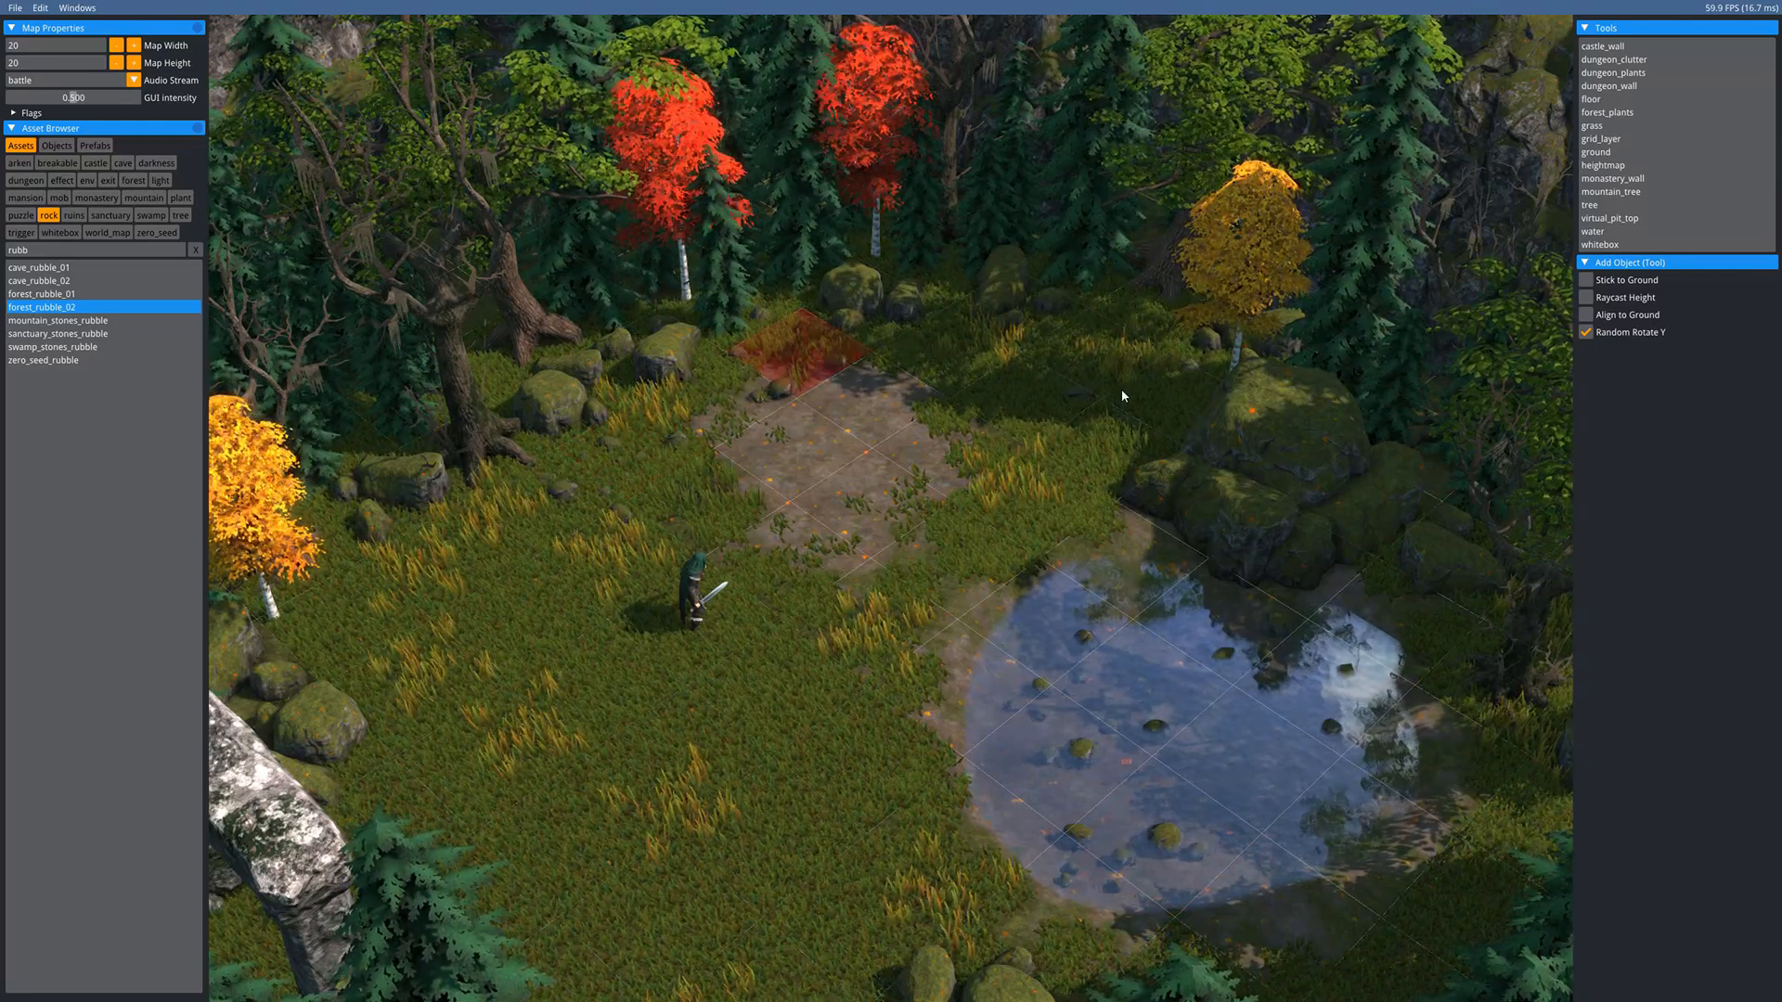
{"action": "left_click", "coordinate": [988, 507]}
{"action": "left_click", "coordinate": [794, 897]}
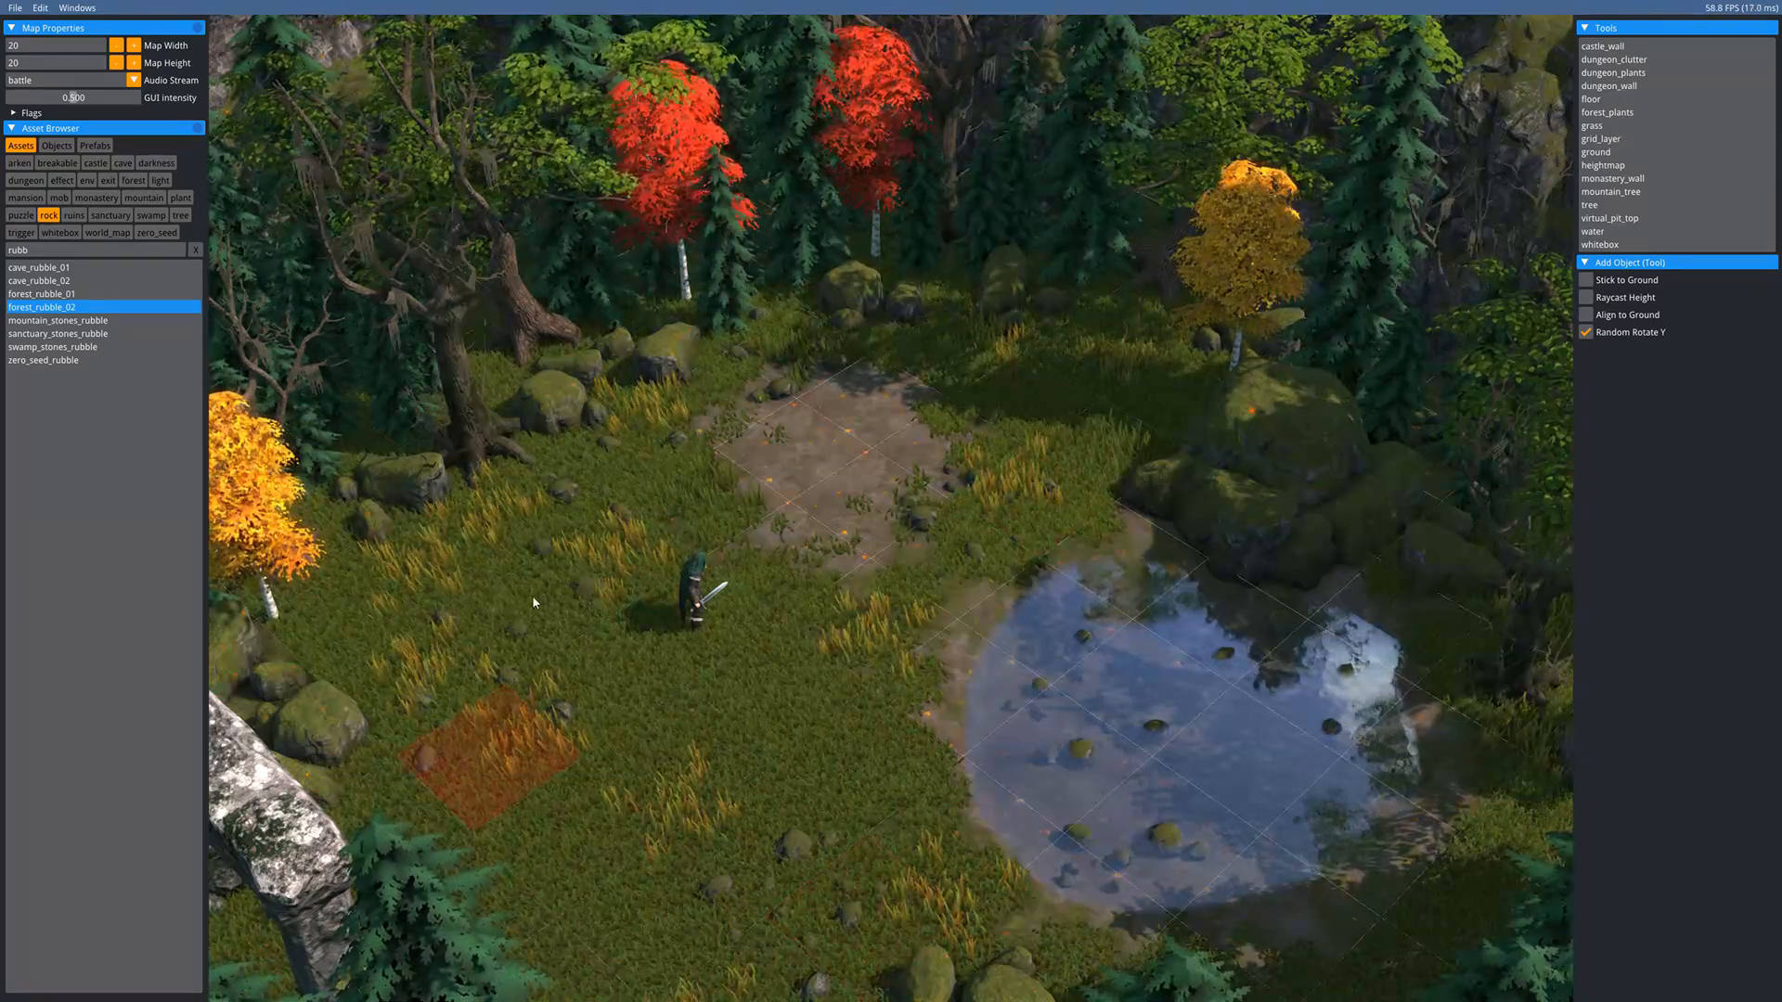
{"action": "key", "text": "a"}
{"action": "key", "text": "s"}
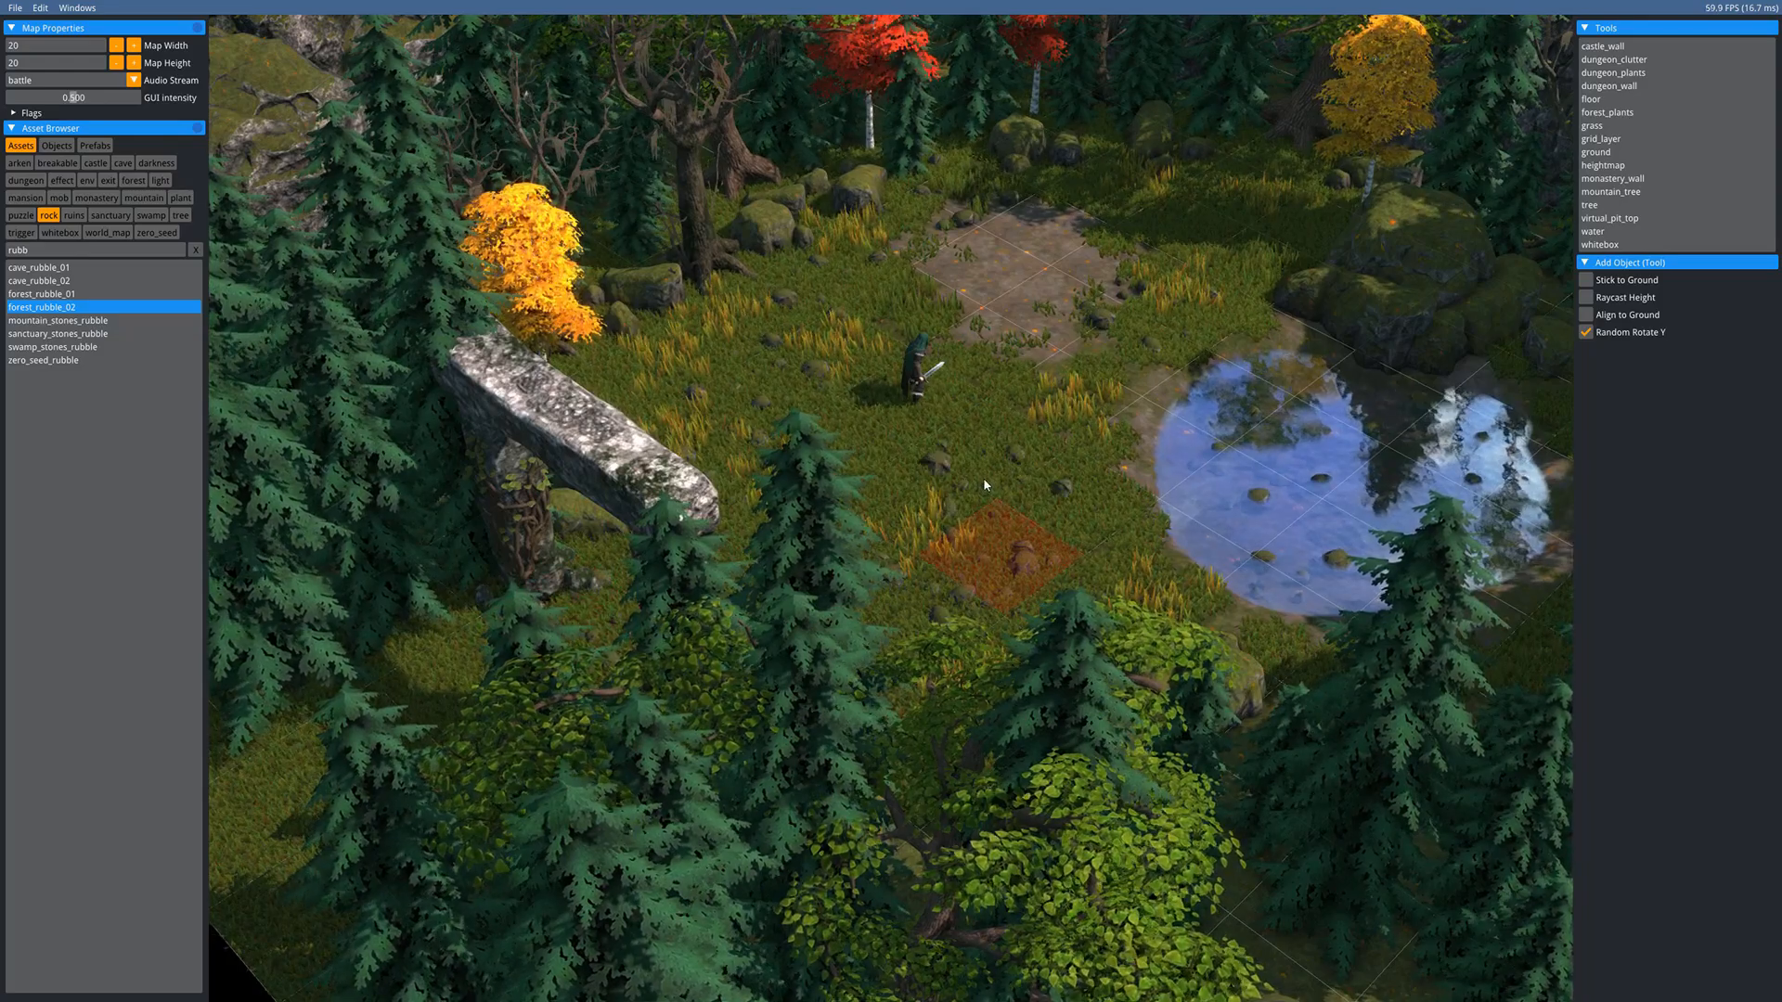
{"action": "middle_click_drag", "start_coordinate": [1042, 338], "coordinate": [748, 510]}
{"action": "mouse_move", "coordinate": [881, 497]}
{"action": "middle_mouse_down"}
{"action": "mouse_move", "coordinate": [924, 361]}
{"action": "mouse_move", "coordinate": [865, 490]}
{"action": "middle_mouse_up"}
{"action": "key", "text": "Escape"}
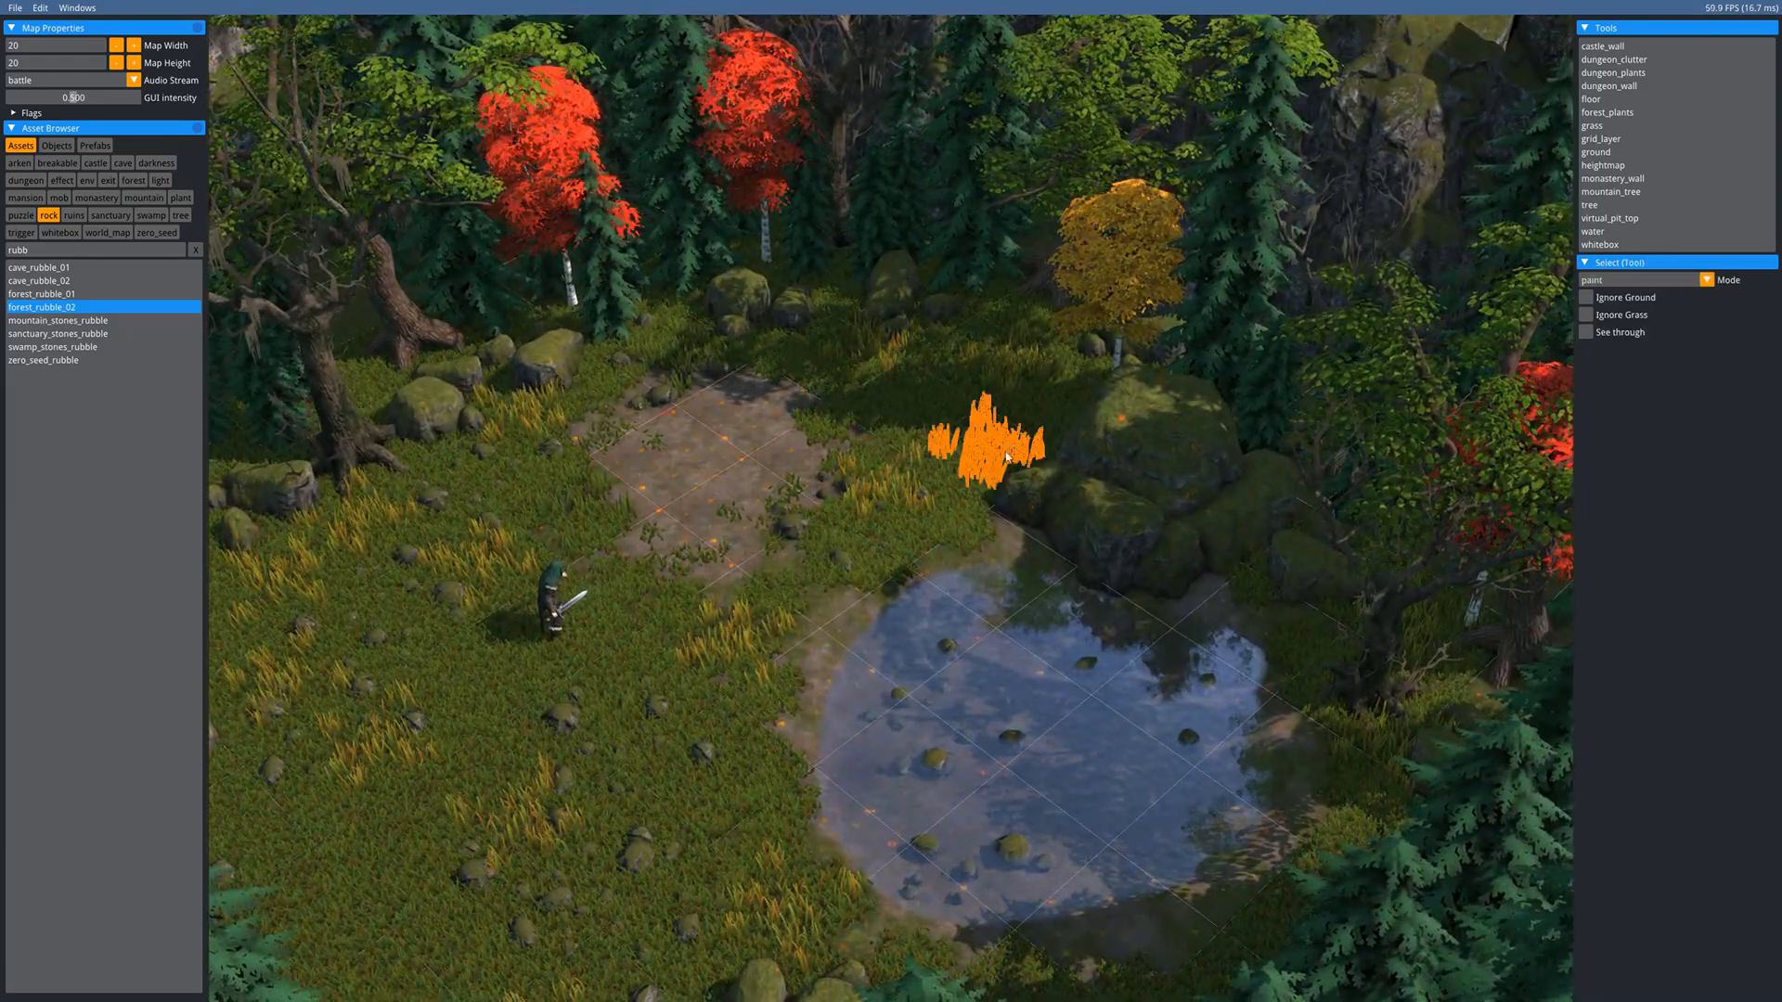
- Choose the Forest Plants tool with forest_plants as the plant set
{"action": "middle_click_drag", "start_coordinate": [910, 405], "coordinate": [927, 332]}
{"action": "left_click", "coordinate": [1595, 112]}
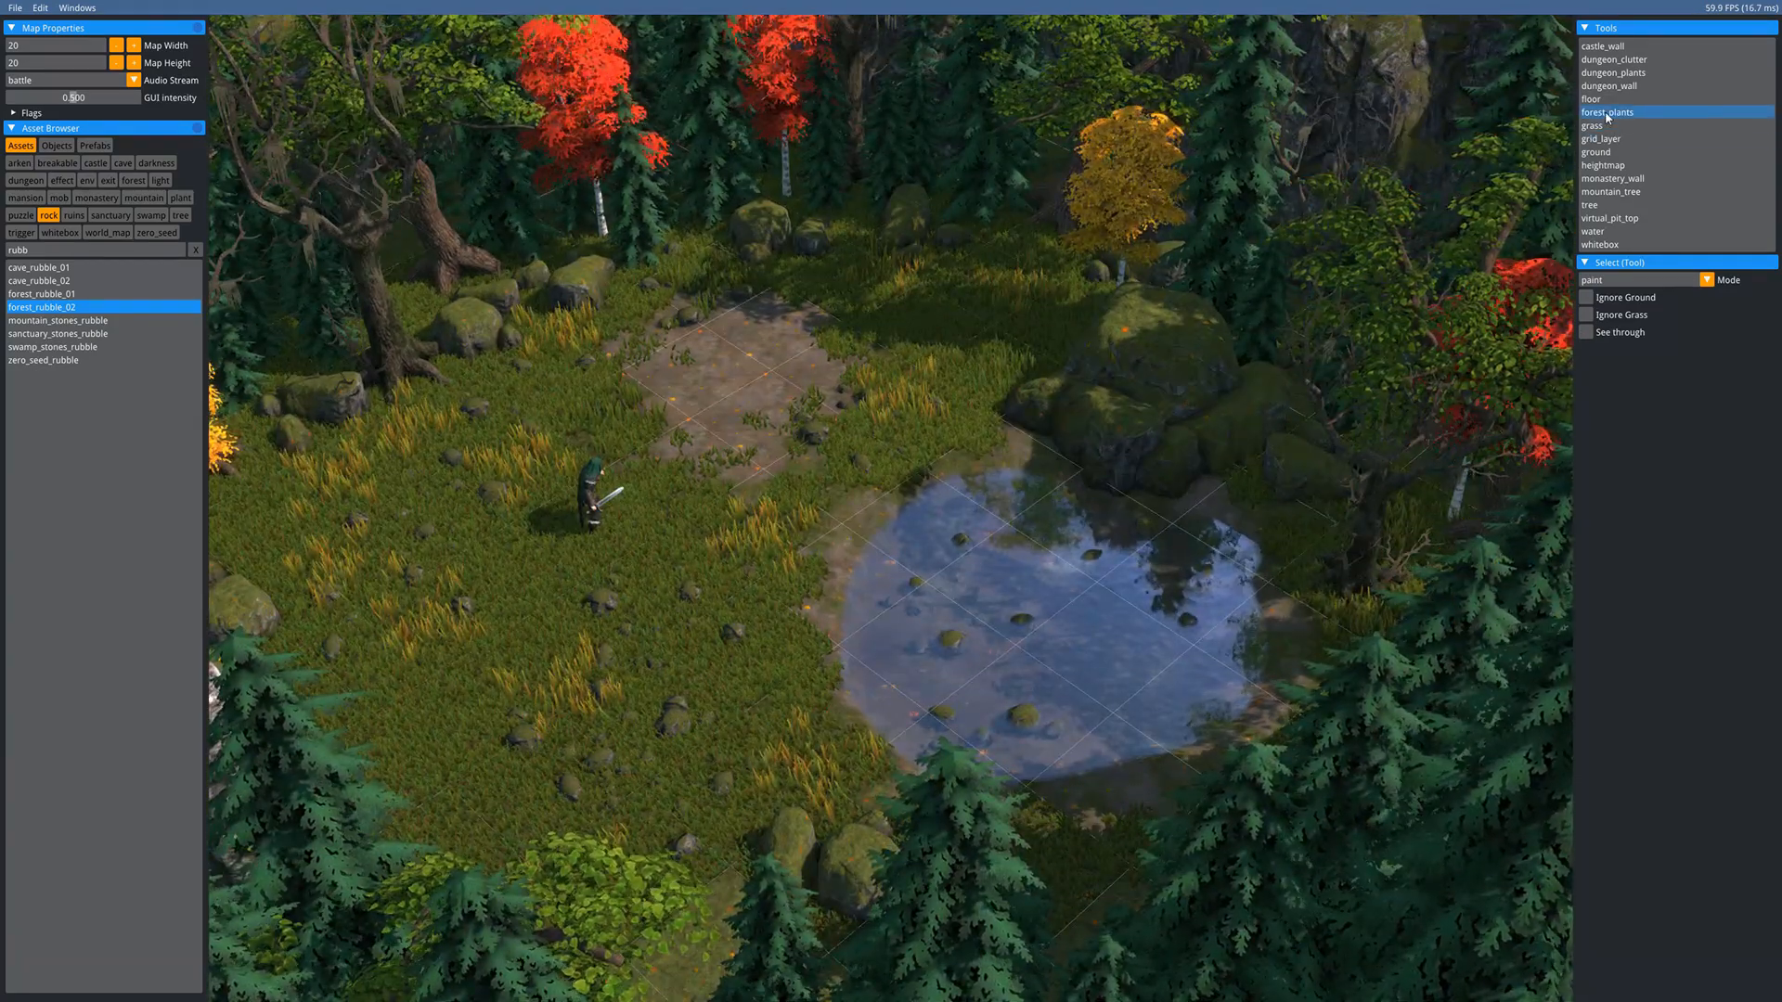
{"action": "left_click", "coordinate": [1676, 281]}
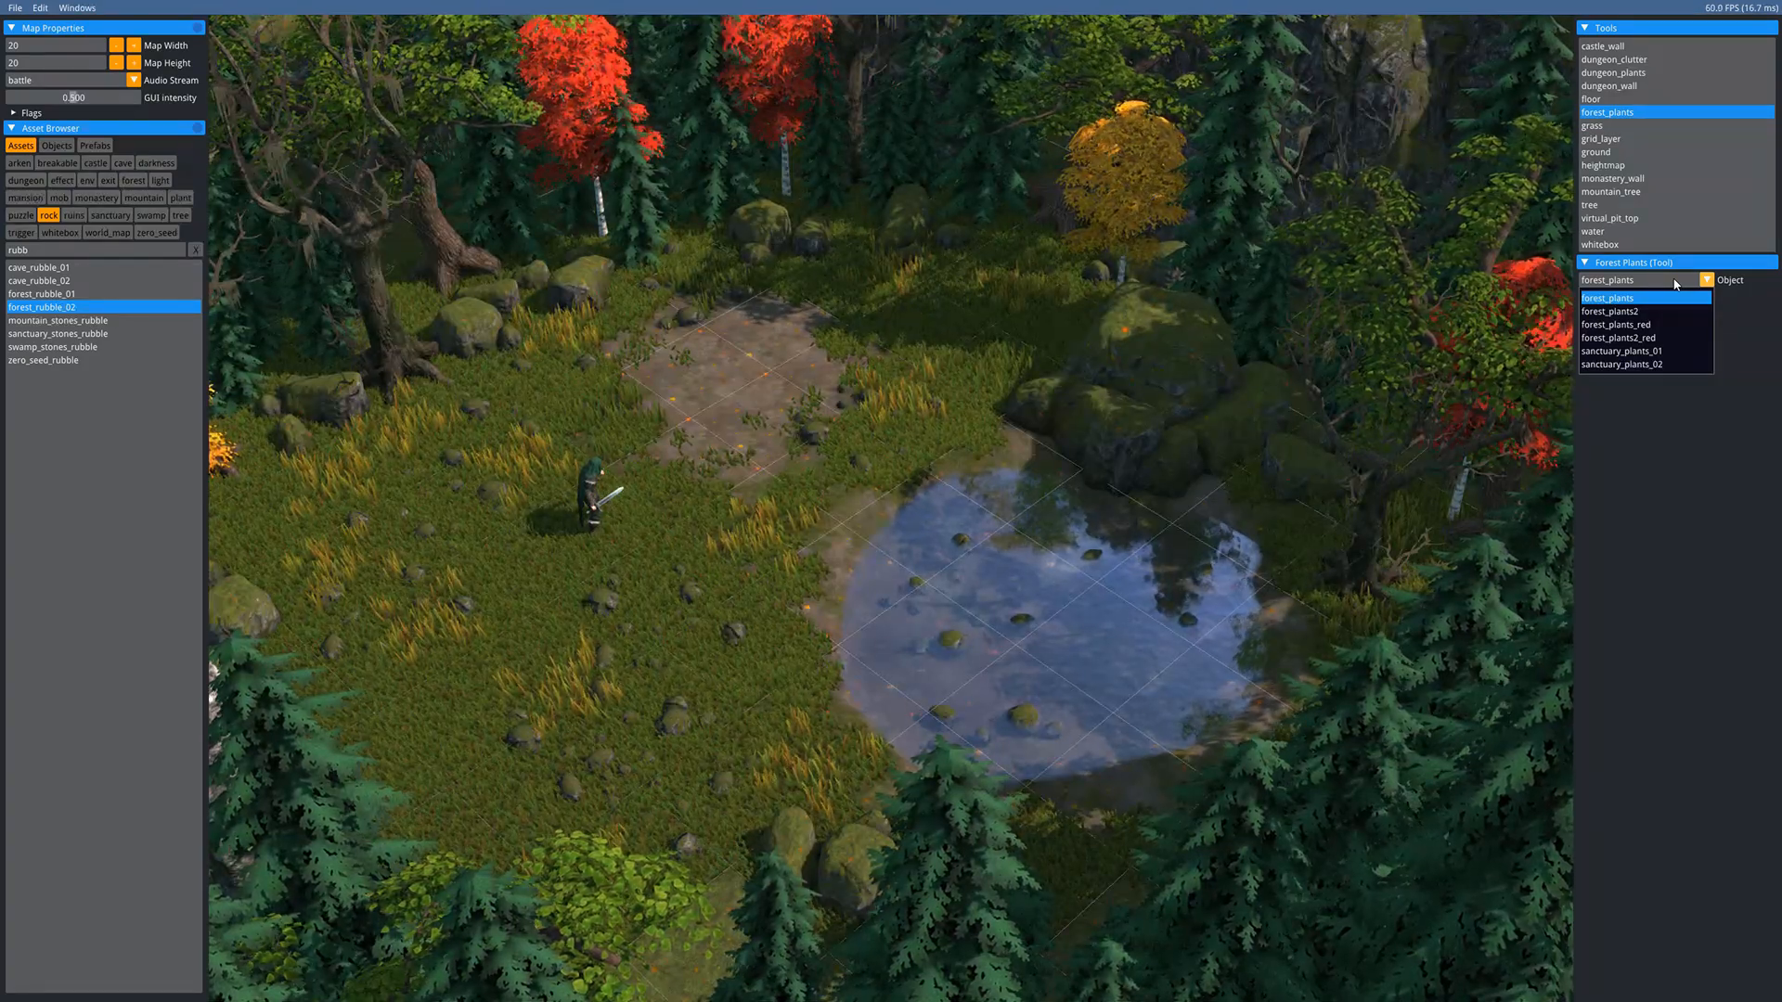
{"action": "left_click", "coordinate": [1694, 536]}
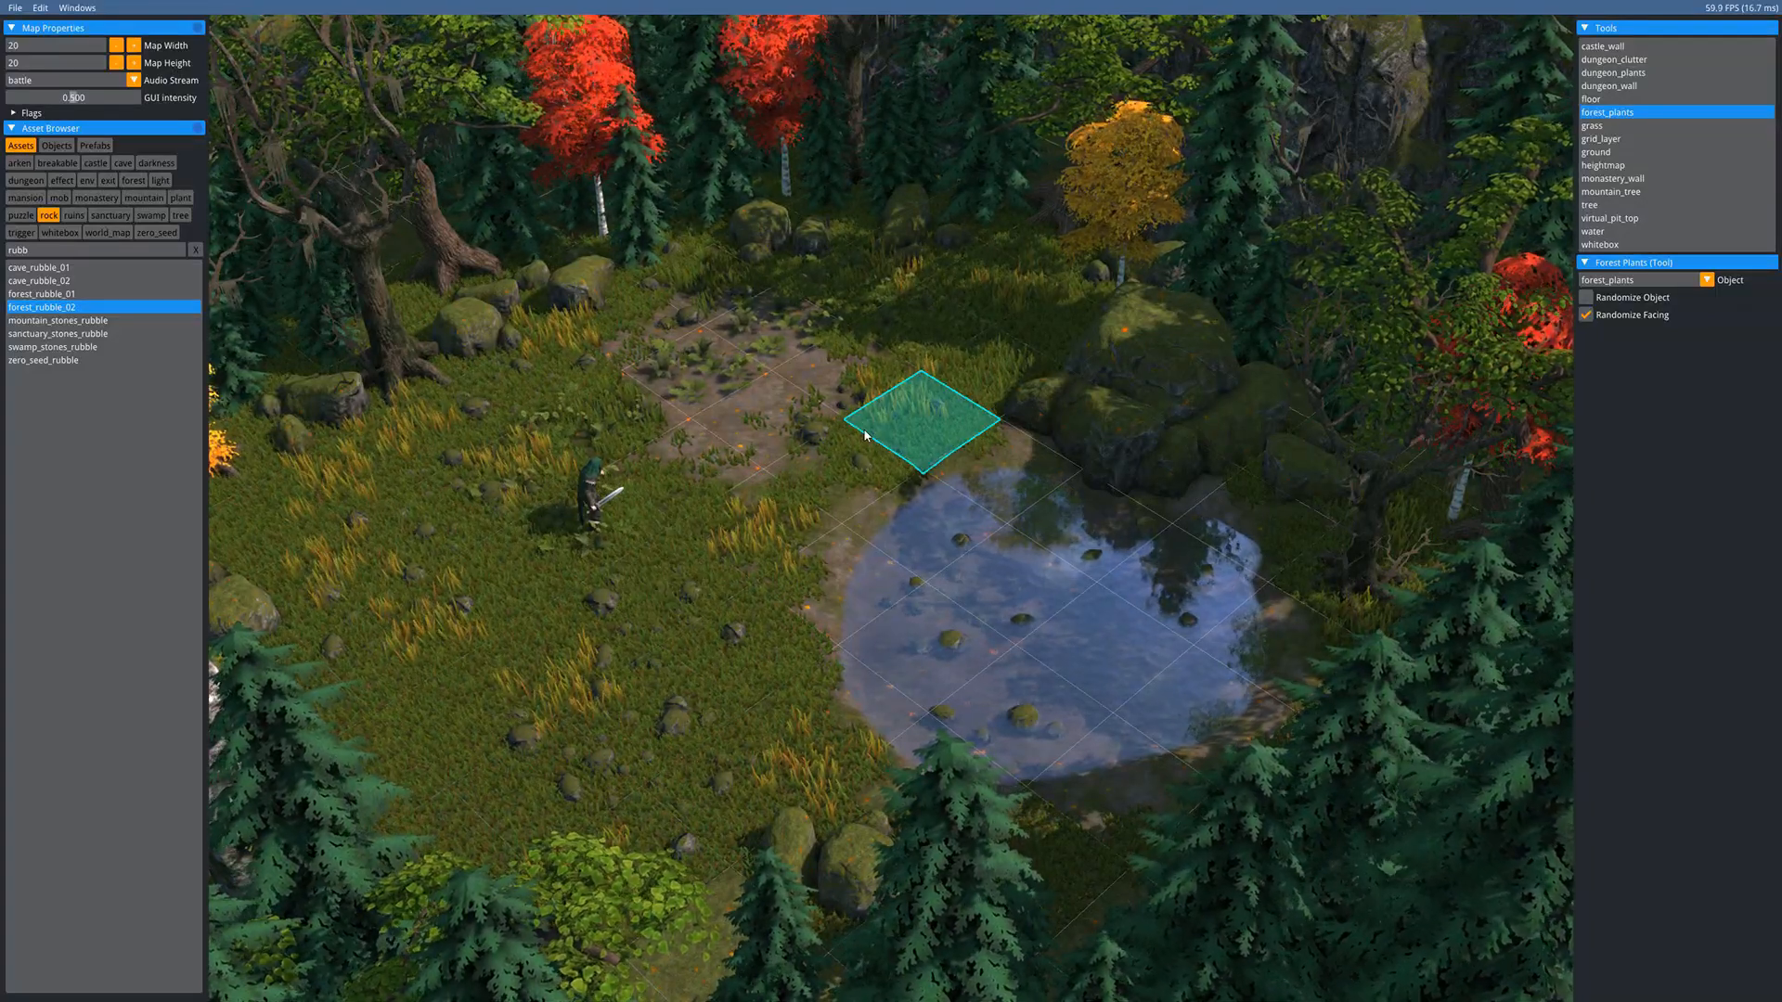
{"action": "left_click", "coordinate": [1632, 281]}
{"action": "left_click", "coordinate": [1619, 300]}
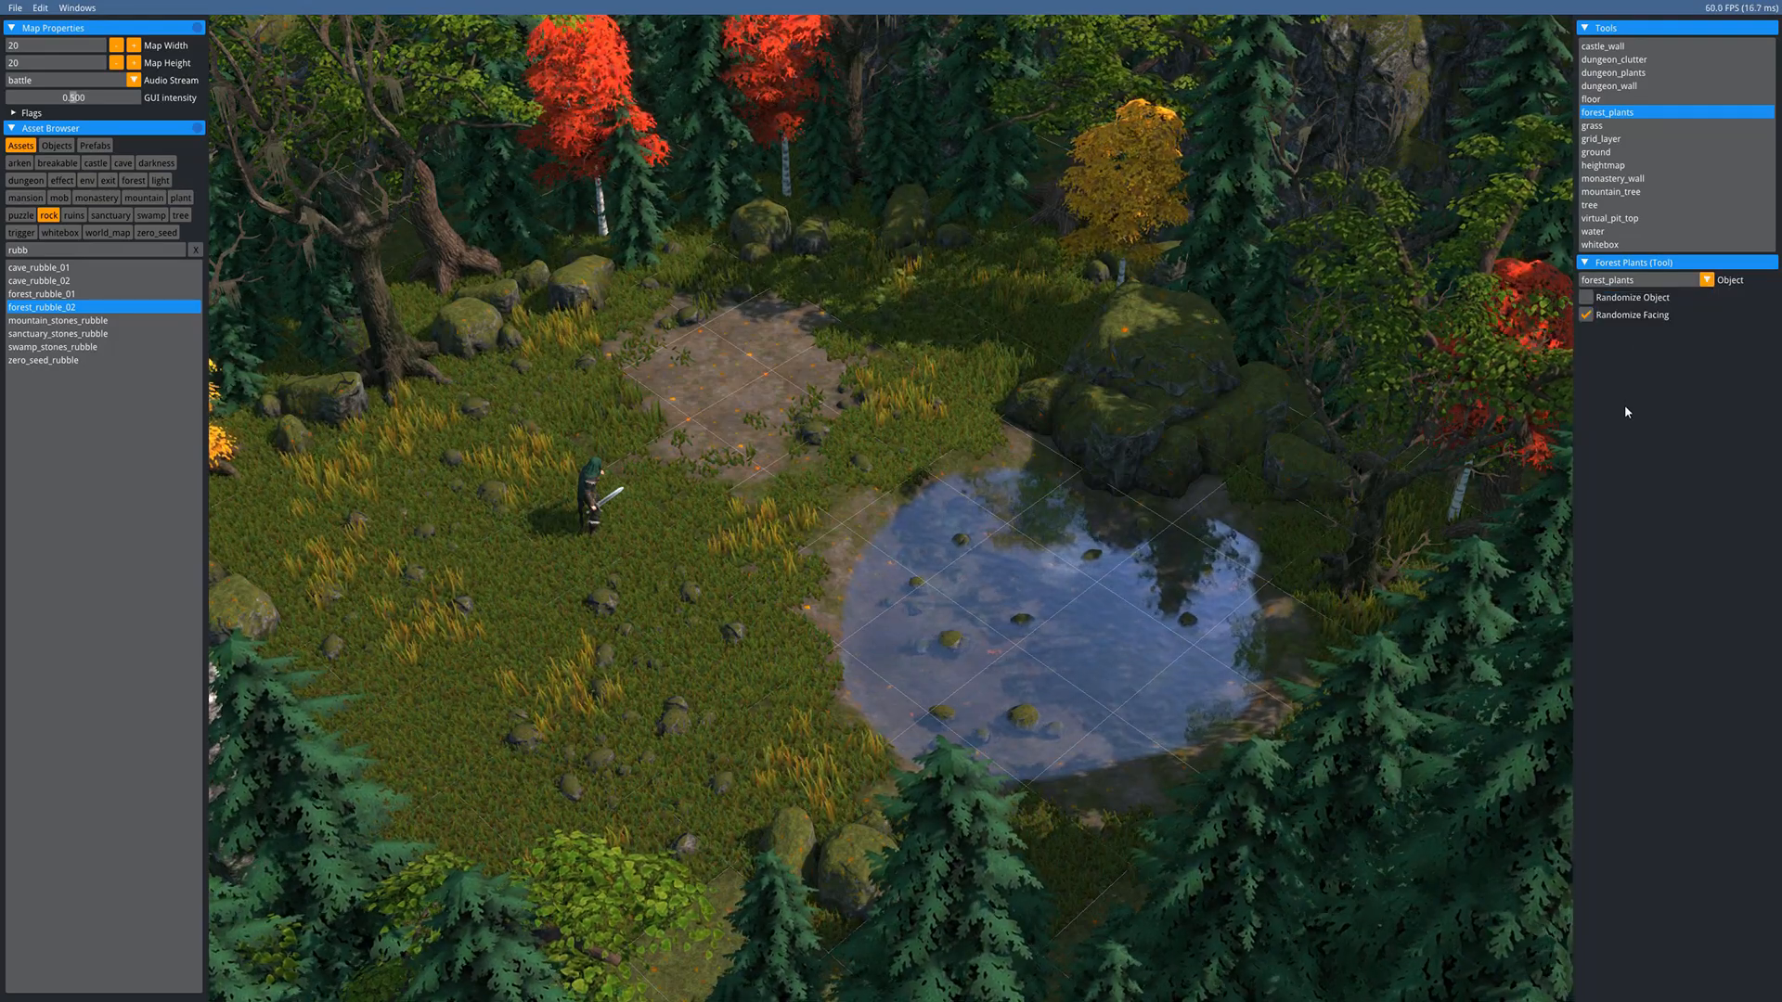
{"action": "scroll", "coordinate": [965, 503], "scroll_direction": "up", "scroll_amount": 3}
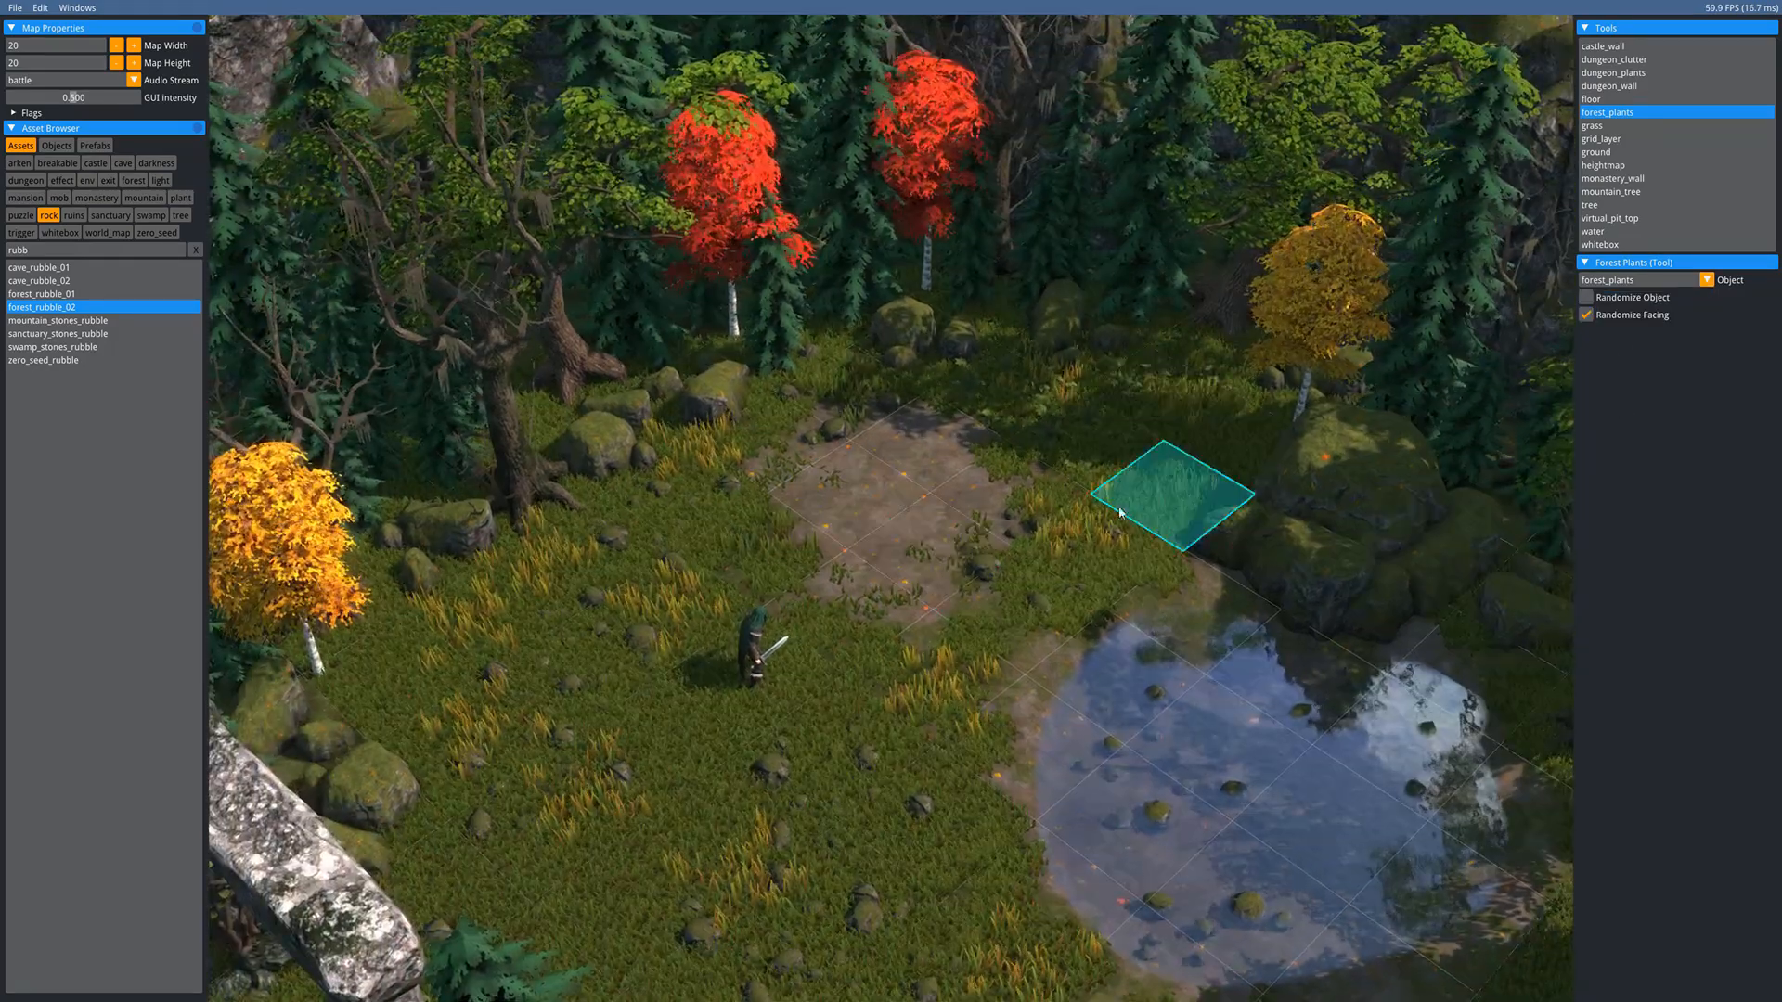
- Paint leafy forest_plants on seven grass tiles around the character
{"action": "left_click", "coordinate": [699, 502]}
{"action": "left_click", "coordinate": [589, 676]}
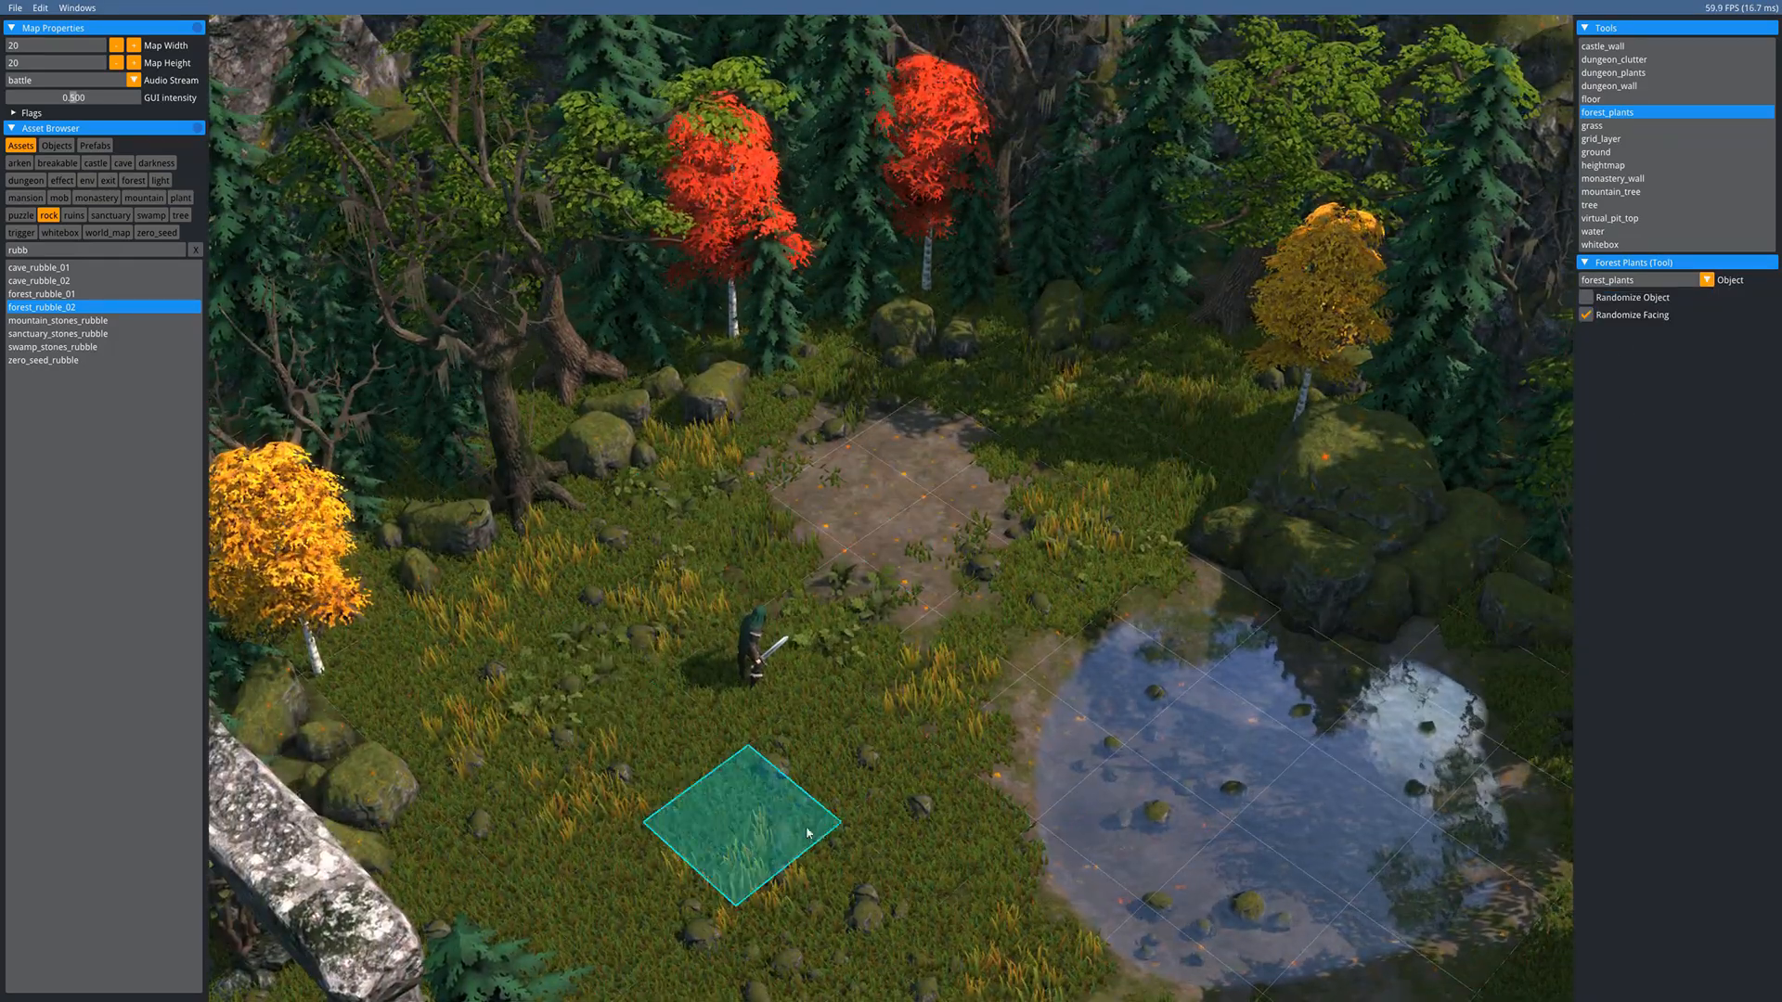
{"action": "left_click", "coordinate": [803, 833]}
{"action": "left_click", "coordinate": [834, 754]}
{"action": "left_click", "coordinate": [513, 846]}
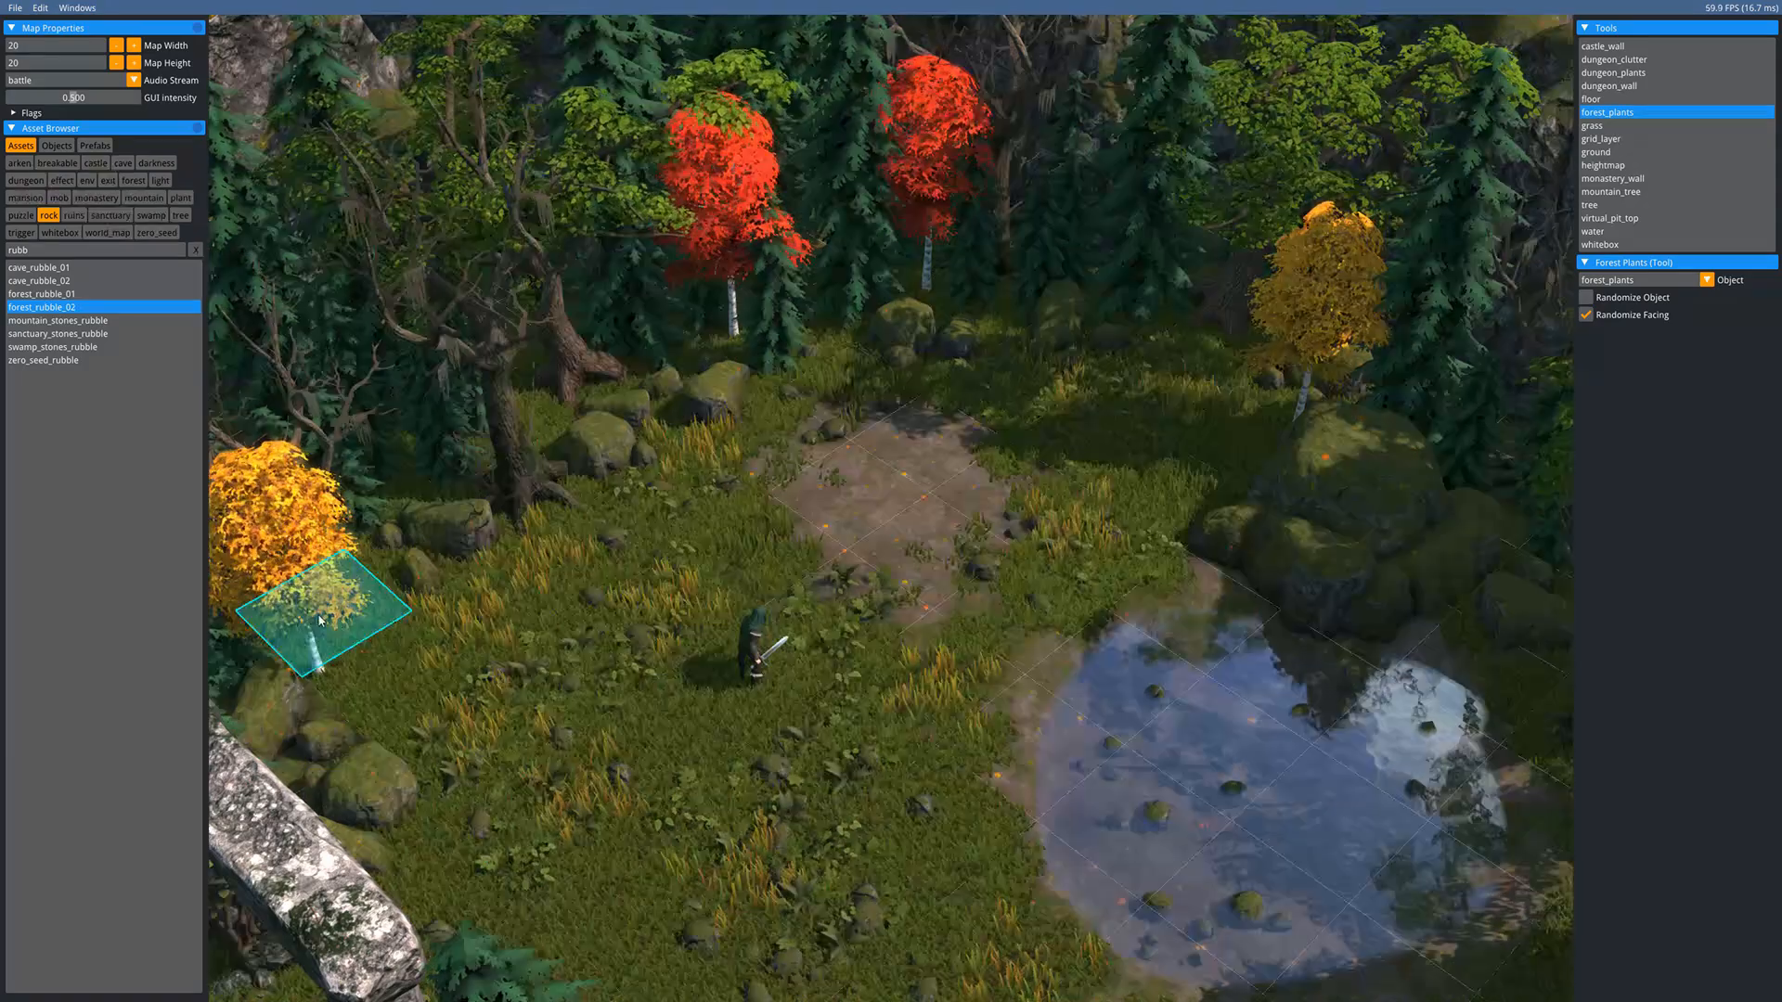
{"action": "left_click", "coordinate": [497, 608]}
{"action": "left_click", "coordinate": [603, 445]}
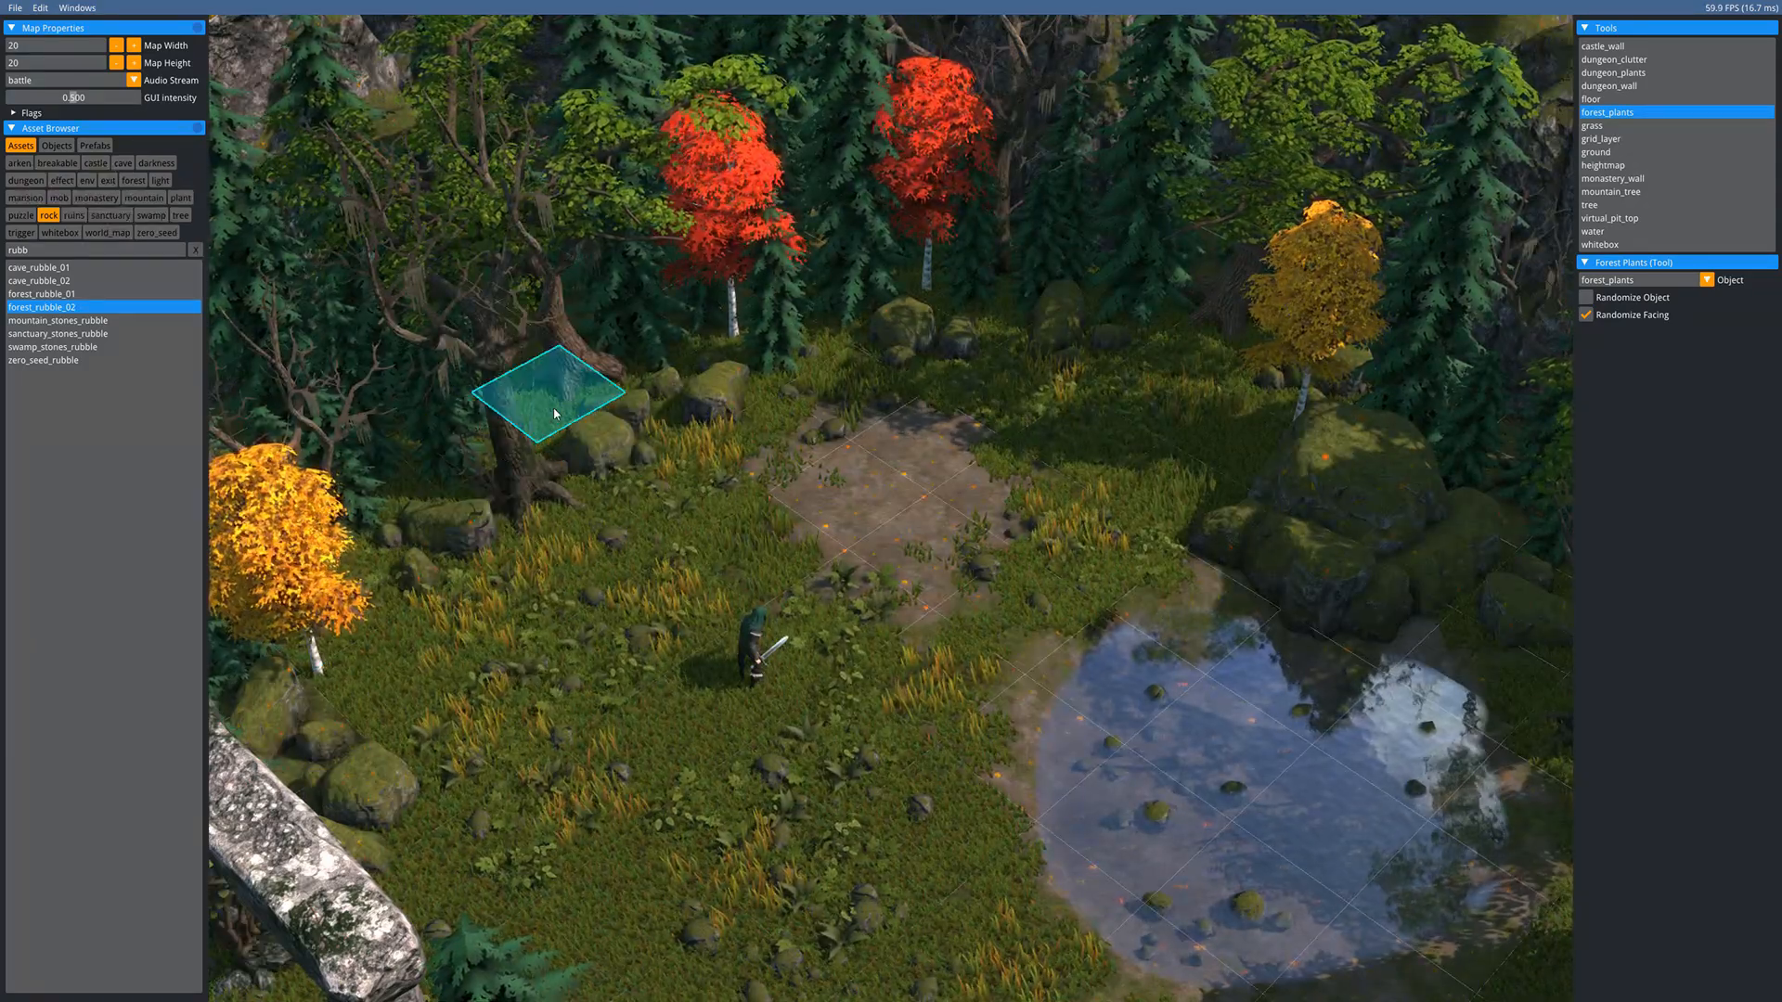
{"action": "middle_click_drag", "start_coordinate": [819, 663], "coordinate": [730, 506]}
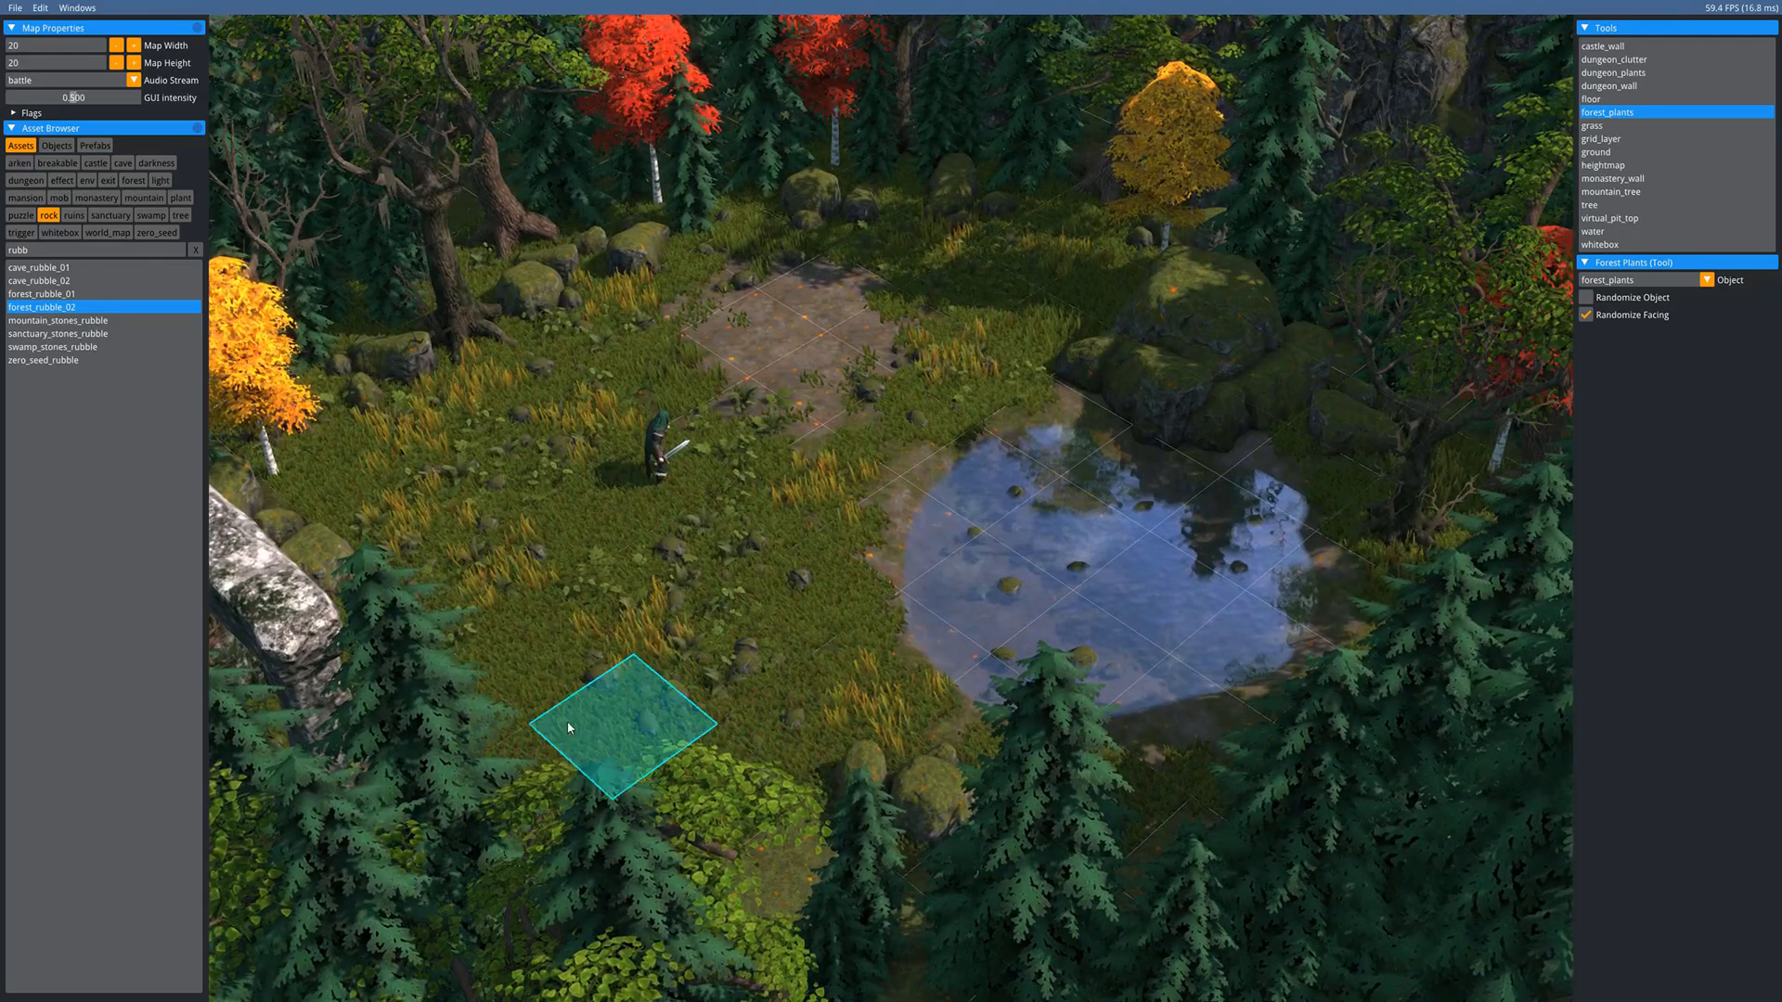
- Switch to forest_plants2 and paint white-flowered patches on six nearby and lower grass tiles
{"action": "left_click", "coordinate": [1633, 280]}
{"action": "left_click", "coordinate": [1635, 314]}
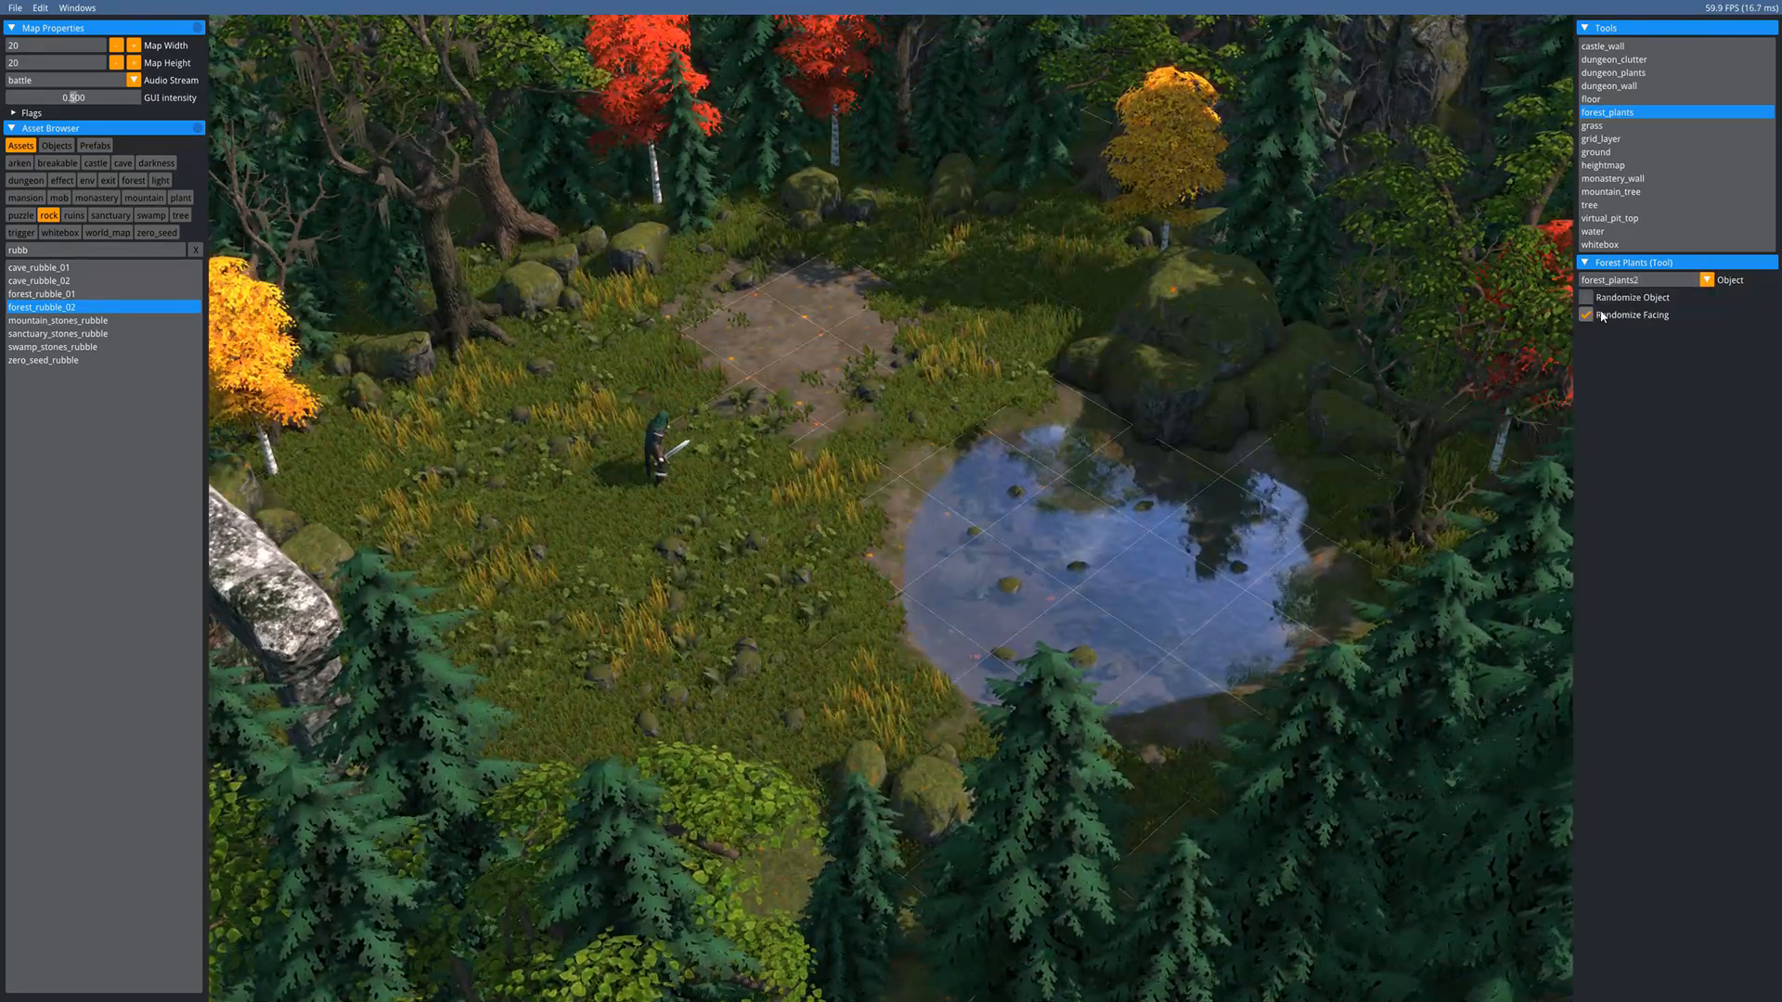
{"action": "left_click", "coordinate": [999, 275]}
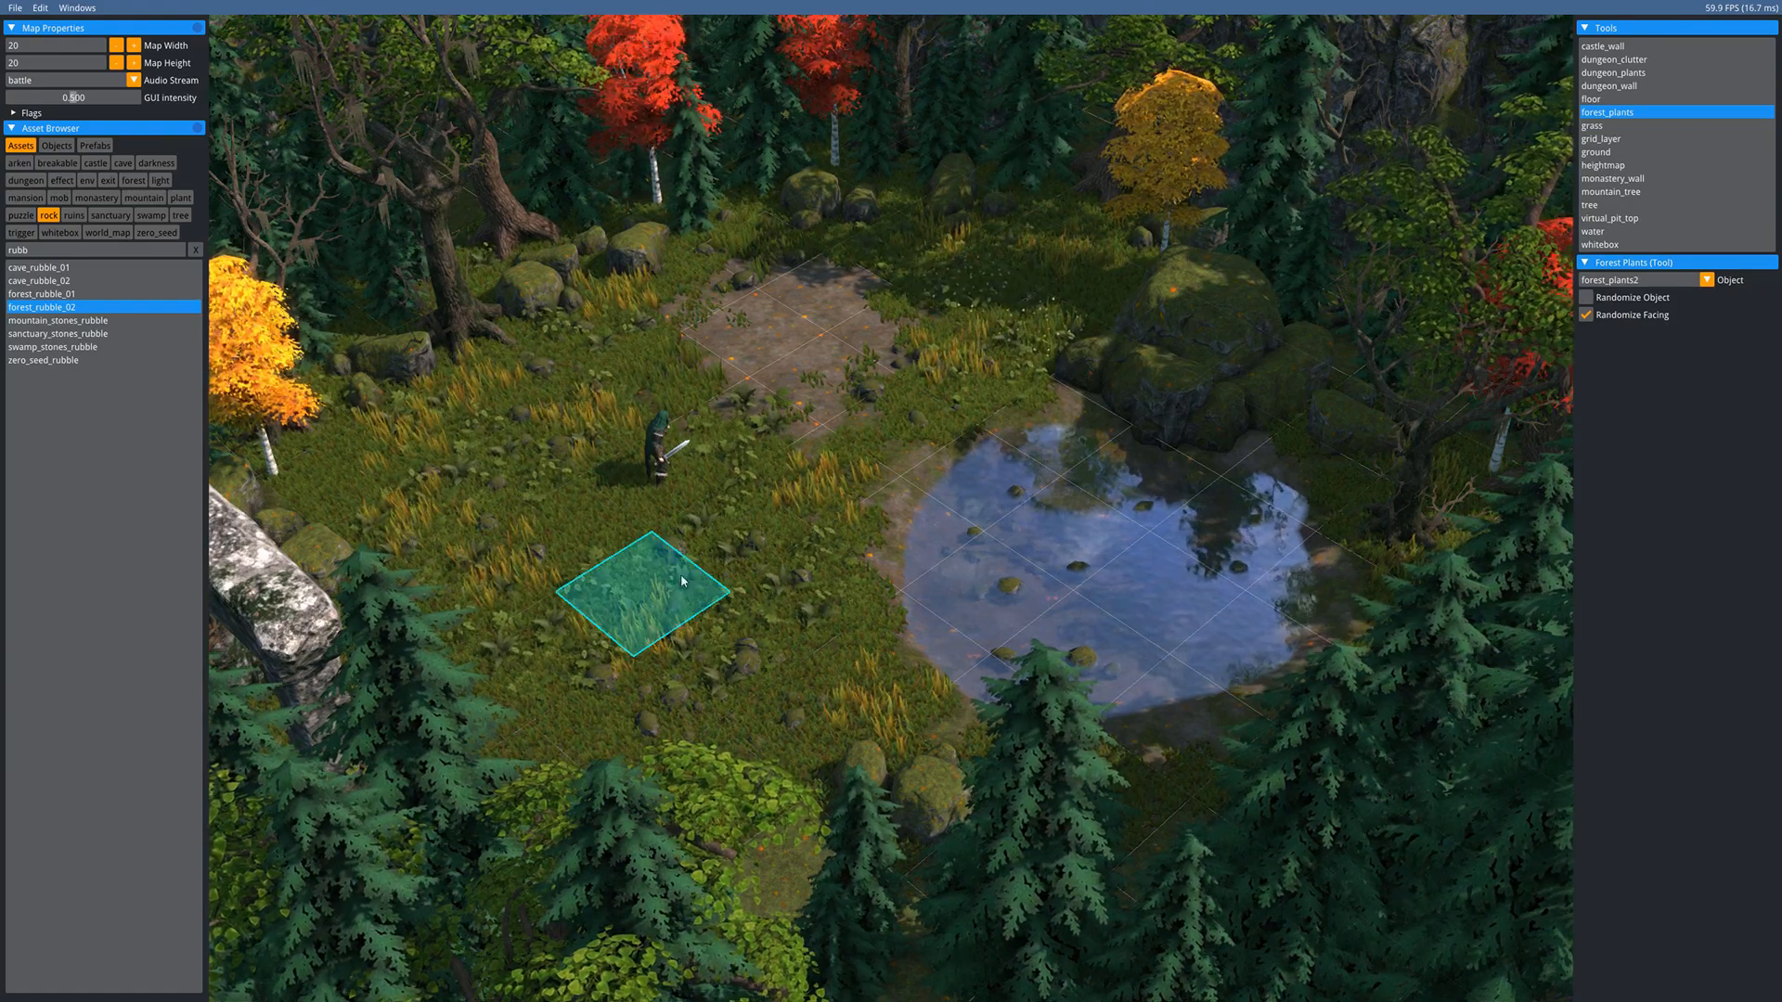
{"action": "left_click", "coordinate": [715, 543]}
{"action": "left_click", "coordinate": [575, 522]}
{"action": "left_click", "coordinate": [557, 369]}
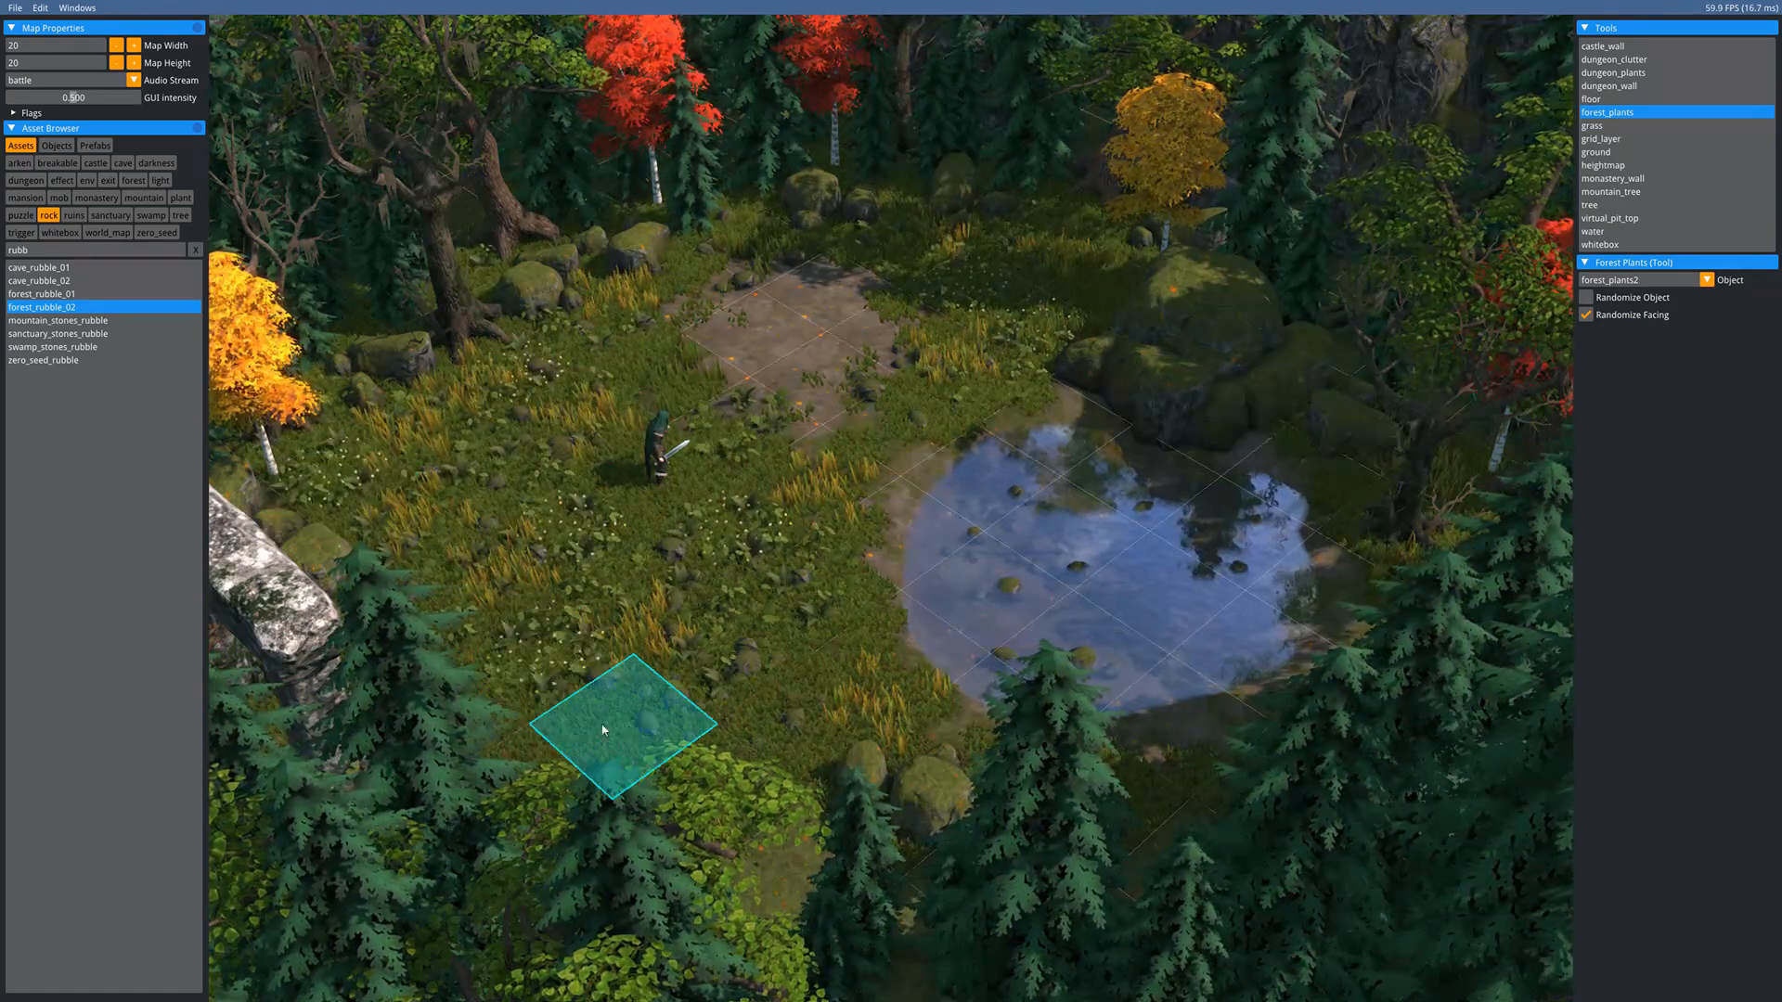
{"action": "left_click", "coordinate": [798, 710]}
{"action": "left_click", "coordinate": [541, 676]}
{"action": "key", "text": "a"}
{"action": "key", "text": "s"}
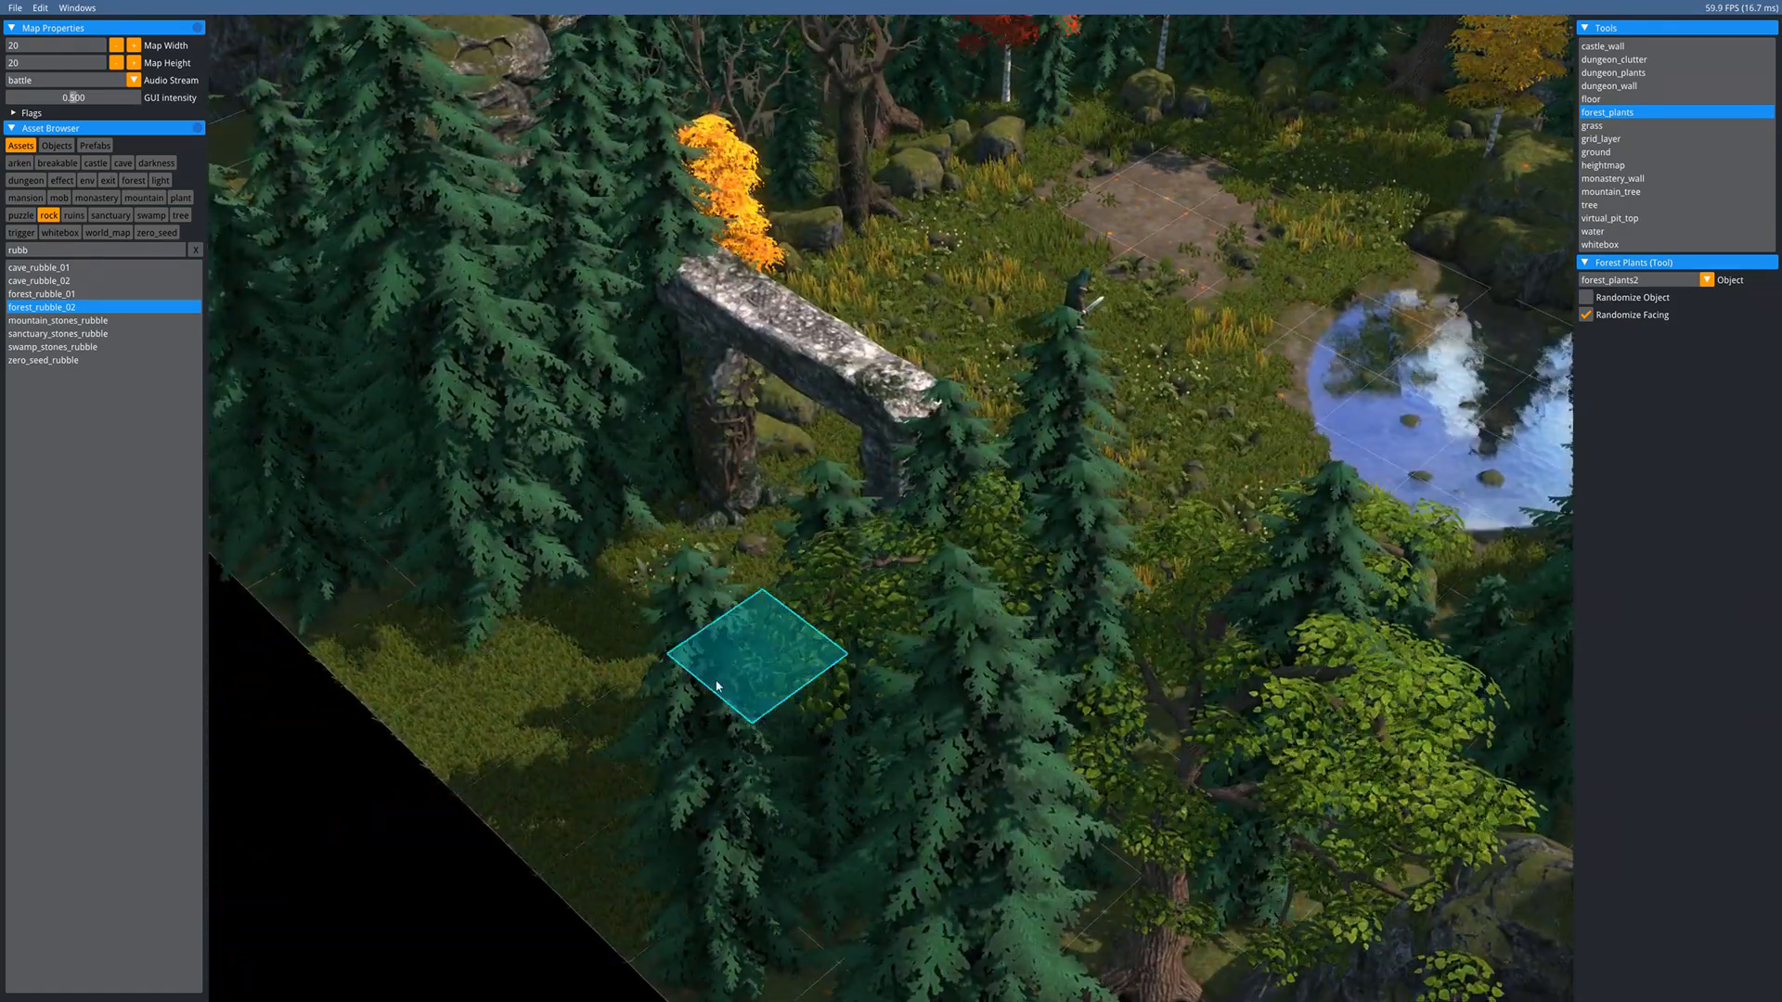
{"action": "key", "text": "w"}
{"action": "key", "text": "d"}
{"action": "key", "text": "s"}
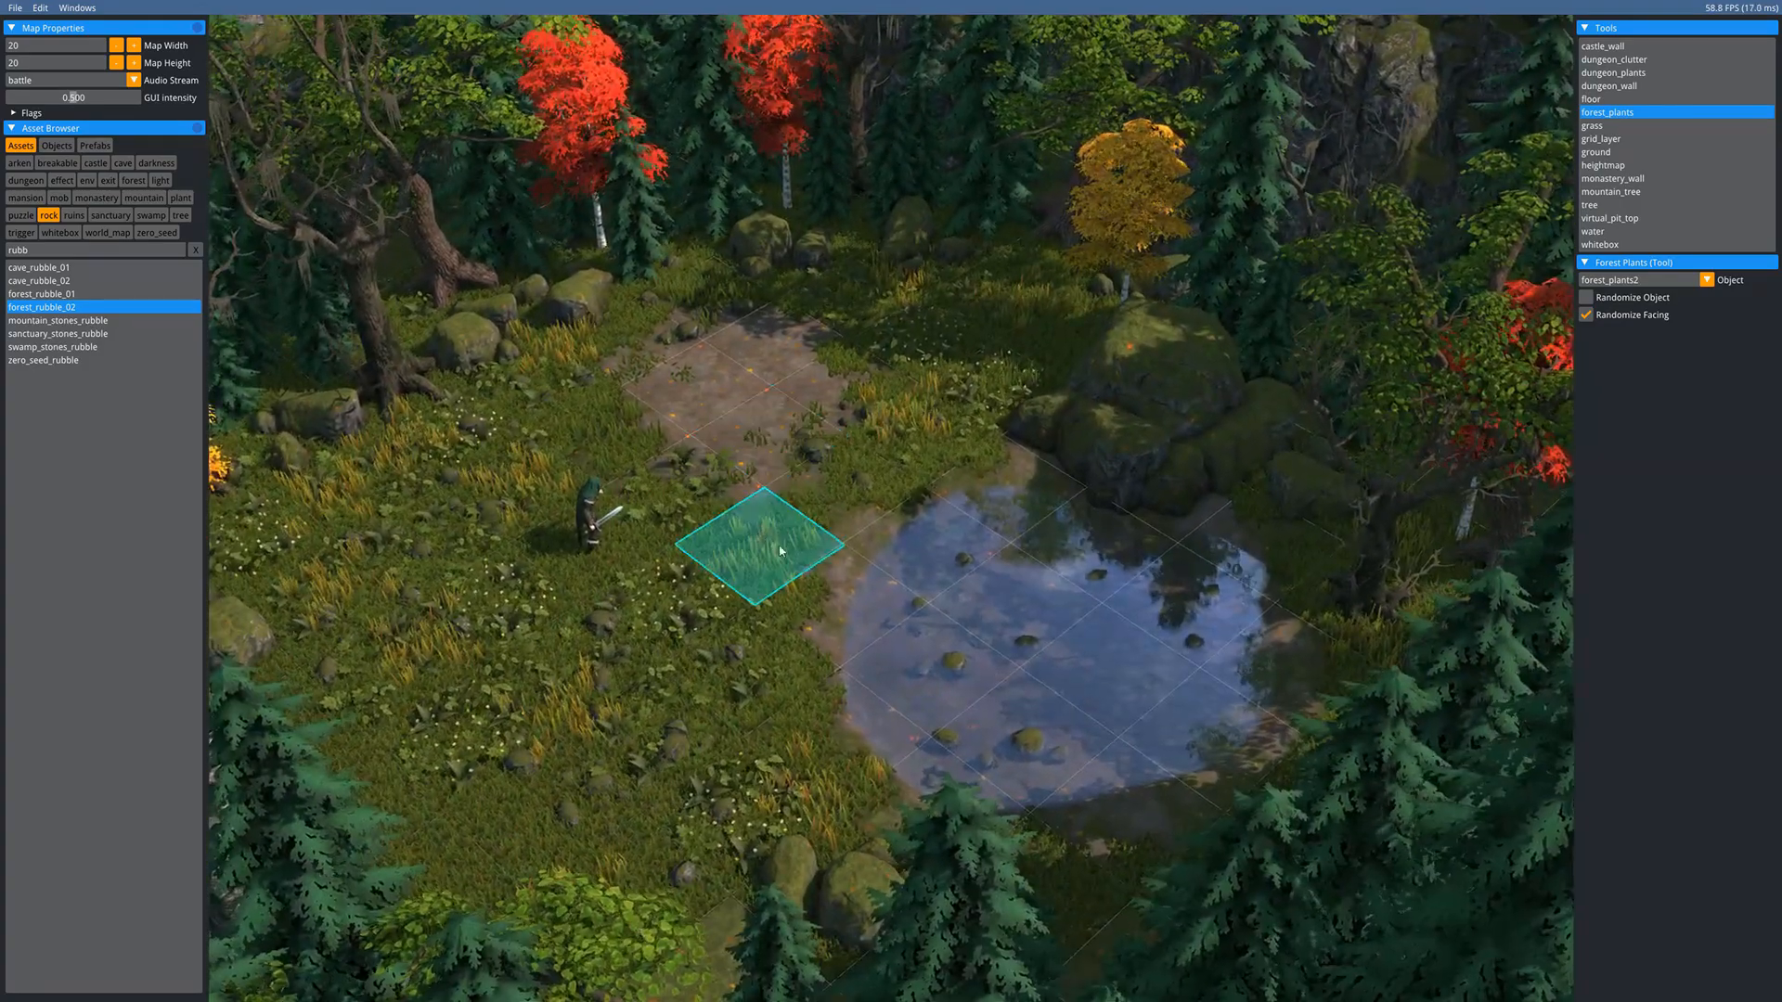
{"action": "key", "text": "w"}
{"action": "key", "text": "a"}
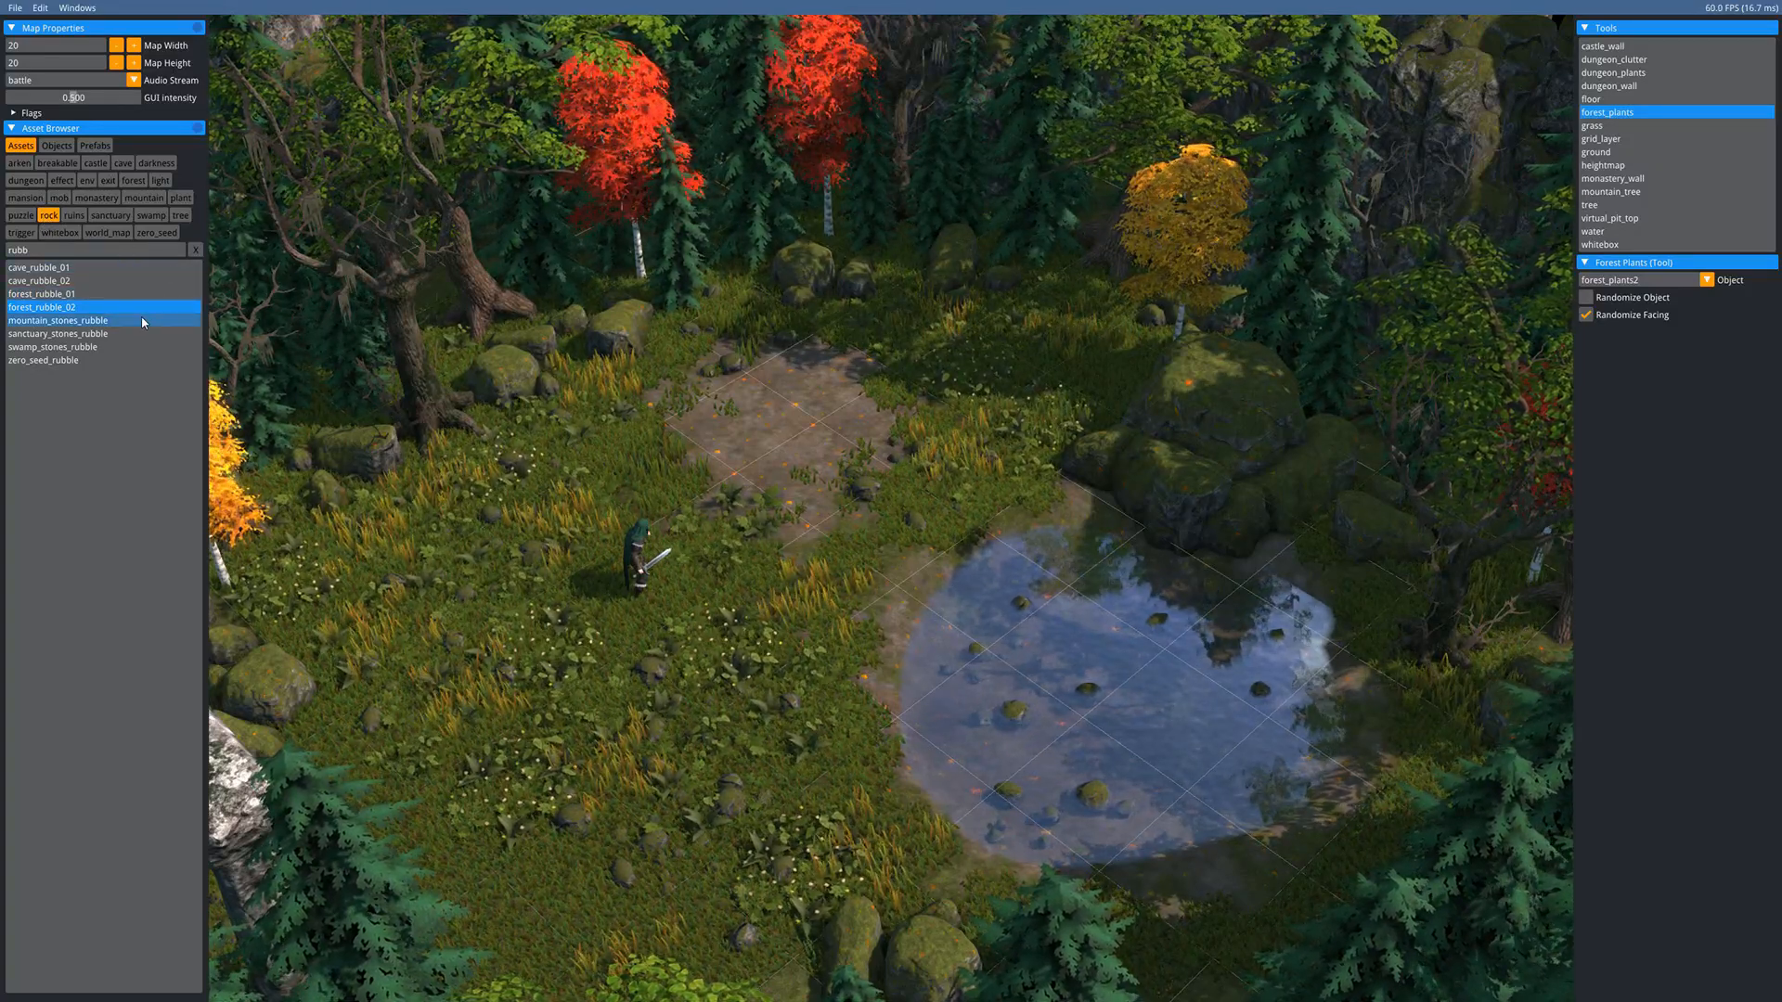
- Filter the Asset Browser to the plant tag, clear the search, and pick swamp_plants
{"action": "left_click", "coordinate": [48, 214]}
{"action": "left_click", "coordinate": [181, 197]}
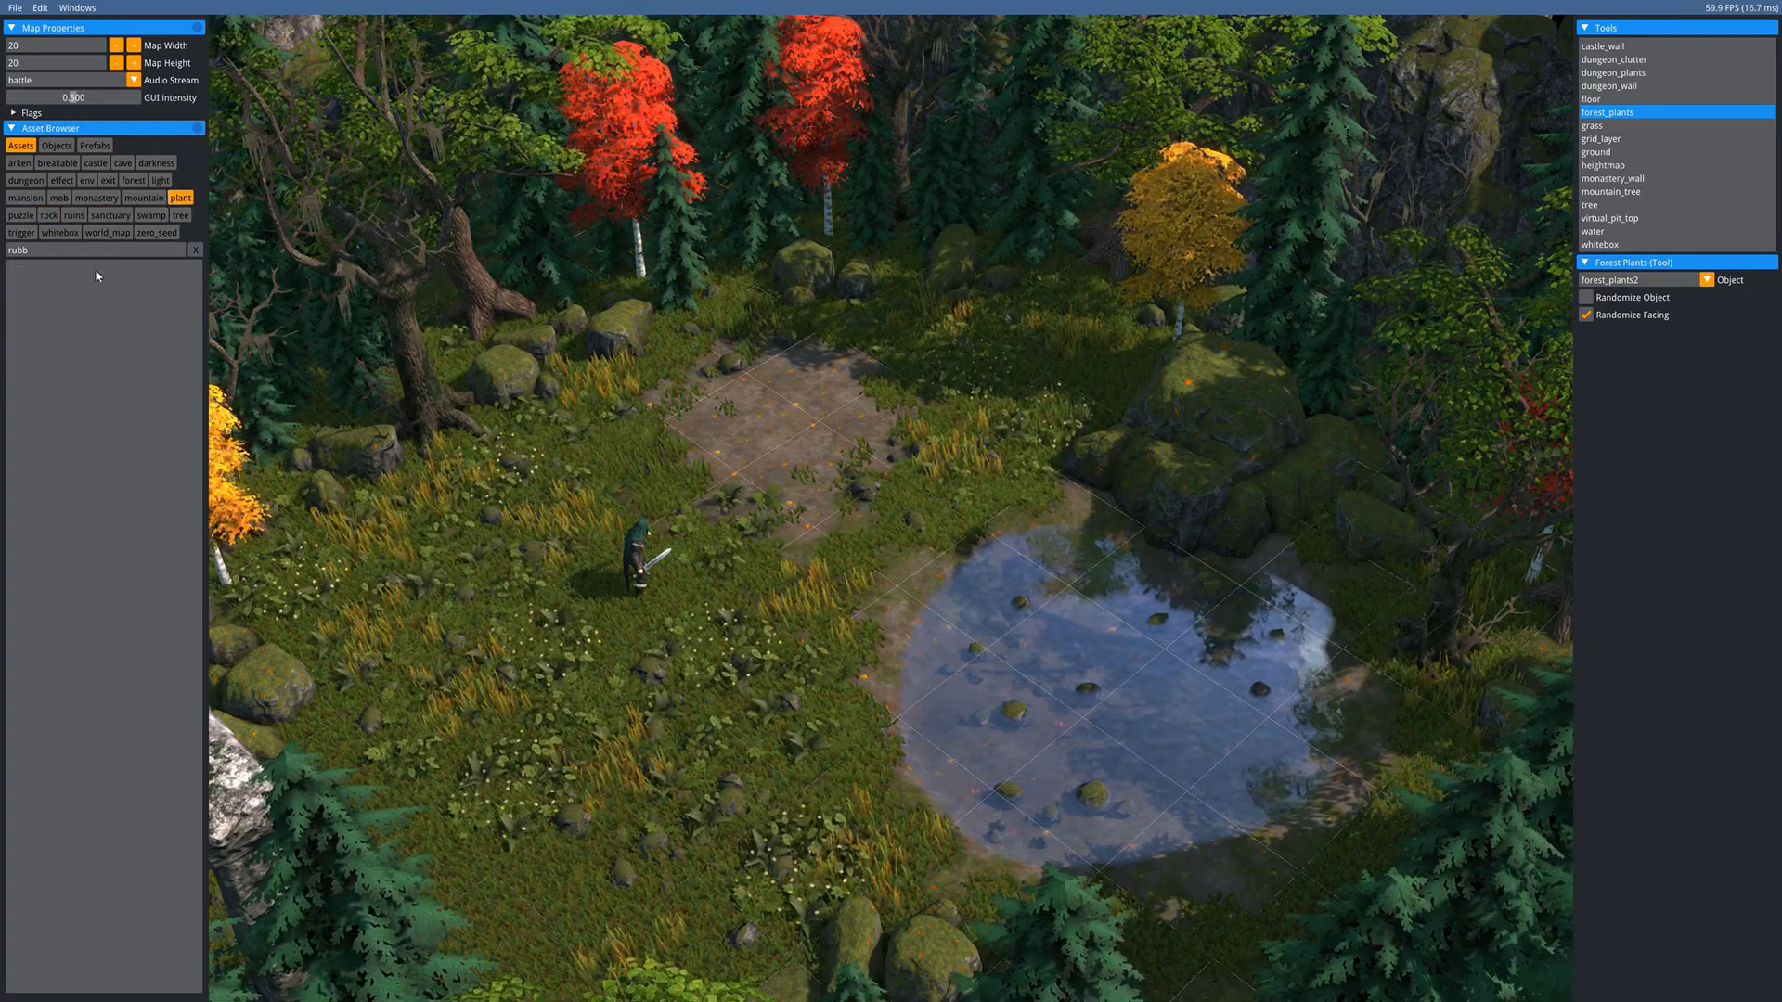
{"action": "left_click", "coordinate": [195, 250]}
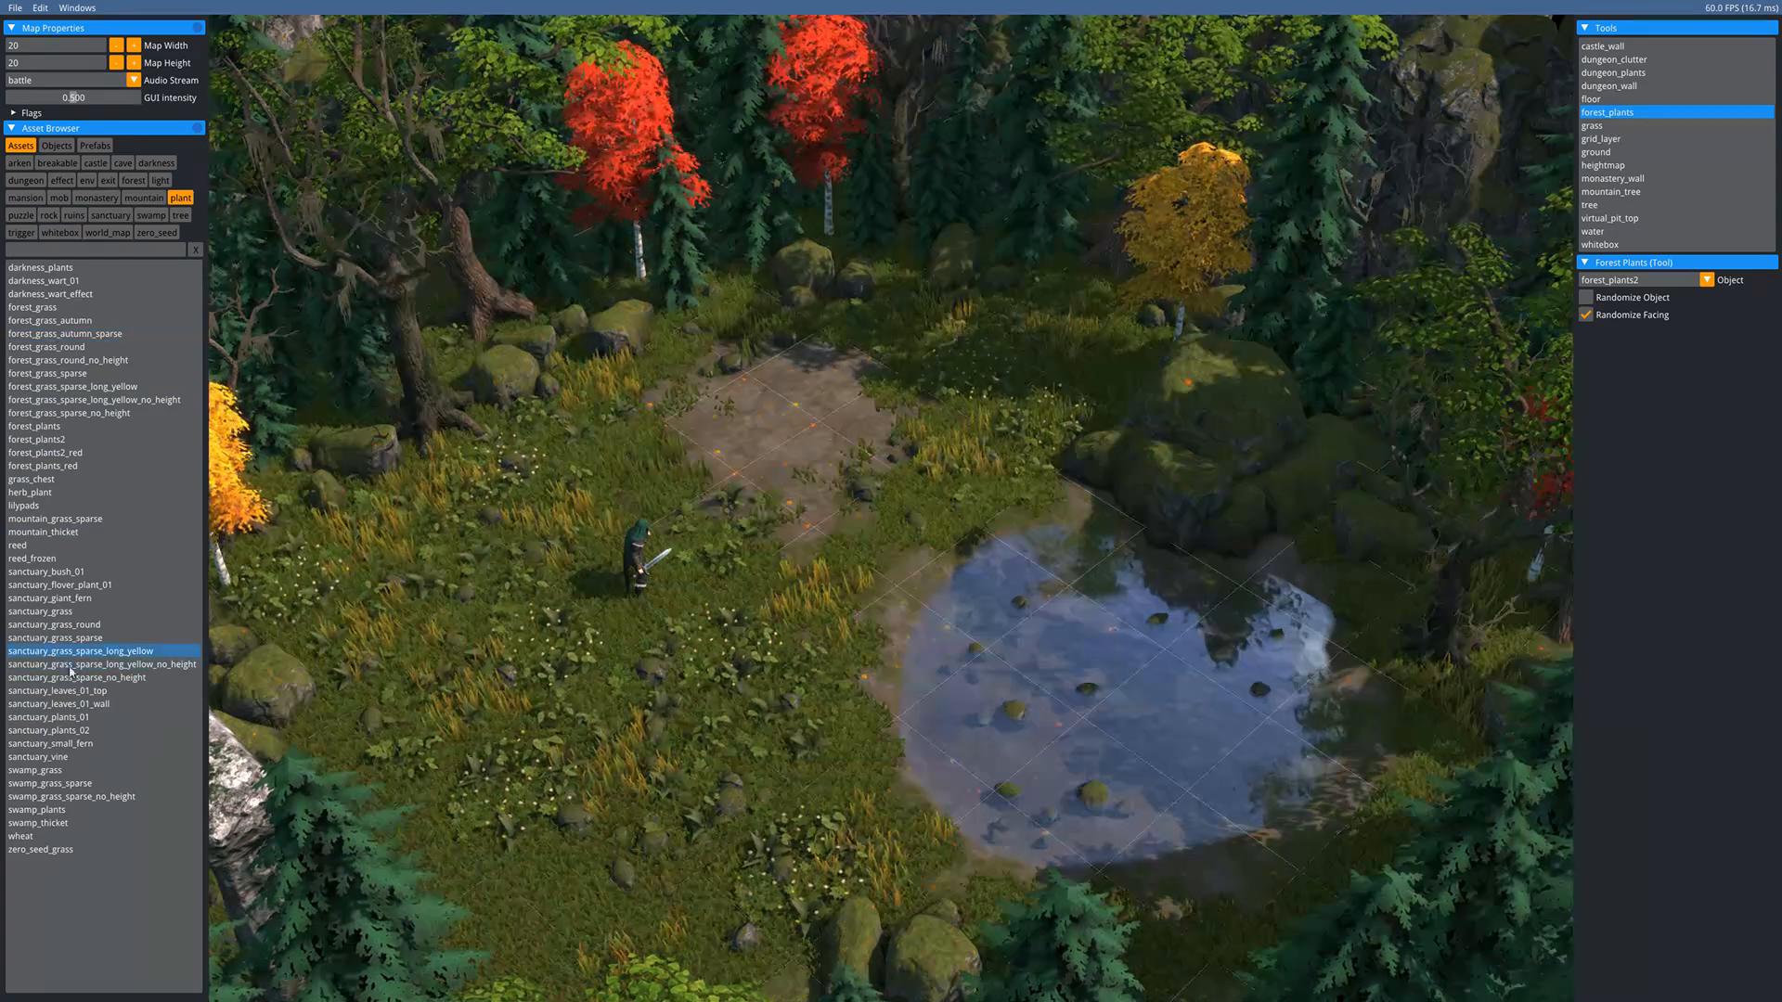
{"action": "left_click", "coordinate": [74, 814]}
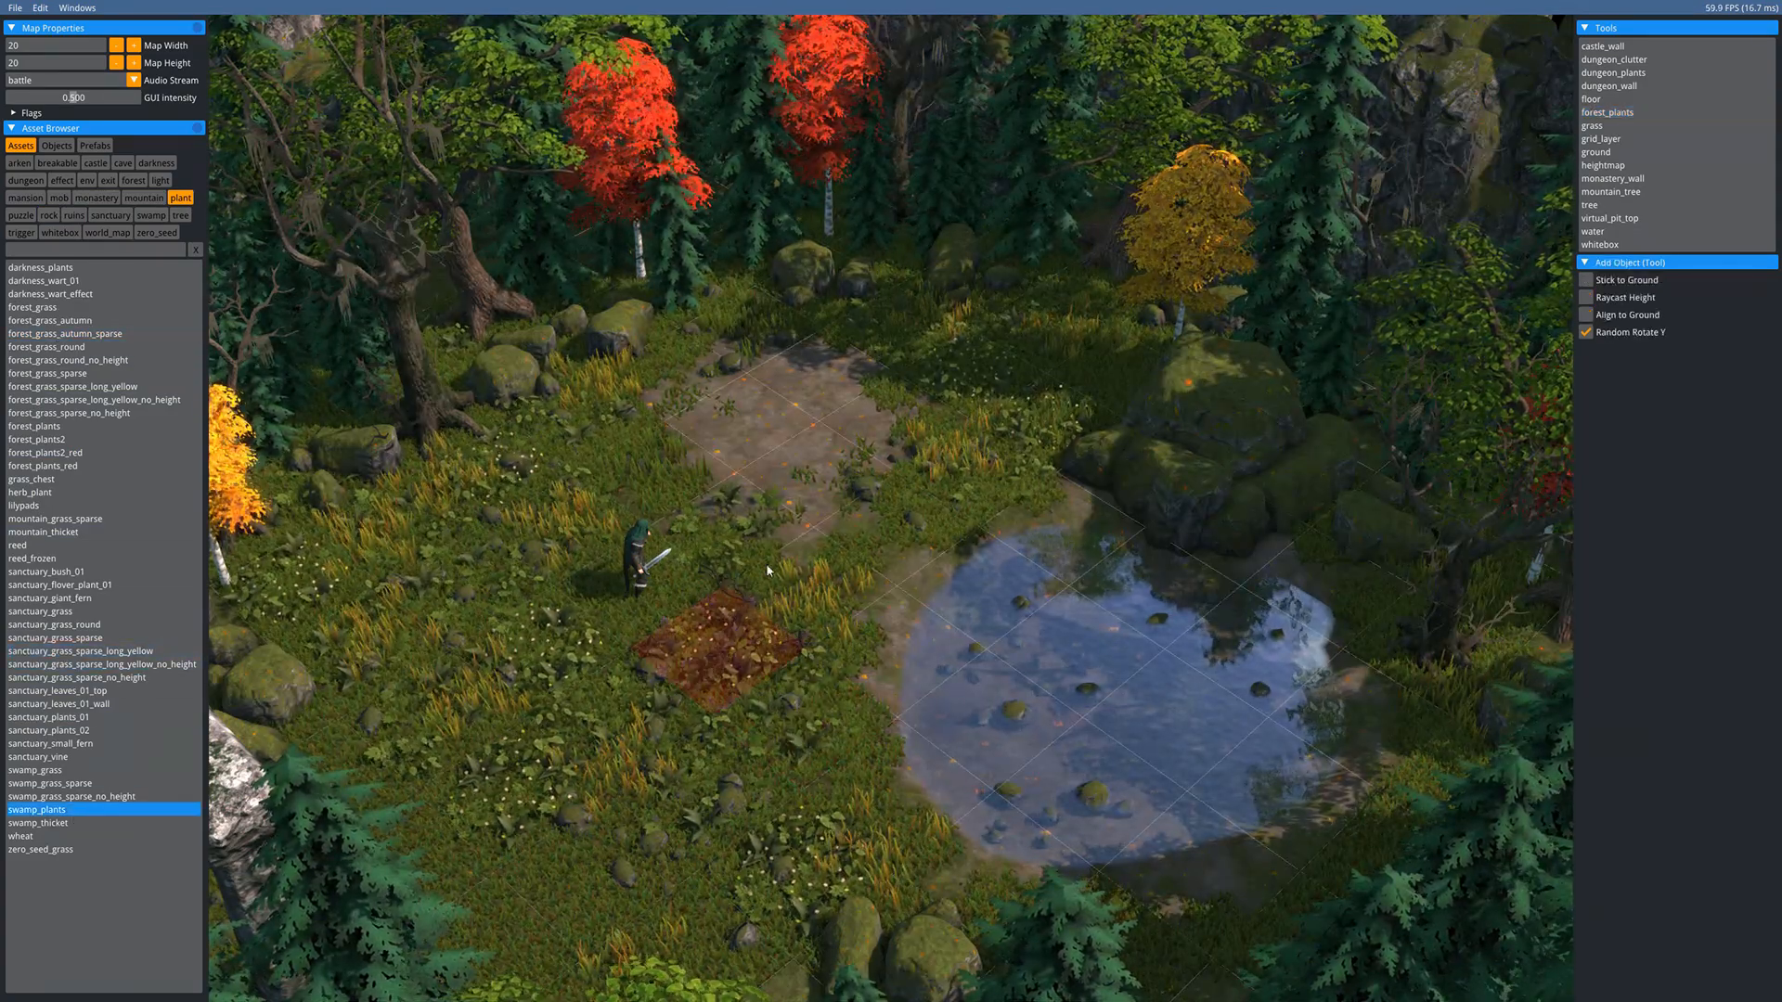
- Place six swamp plants around the pond's top, left and right edges
{"action": "middle_click_drag", "start_coordinate": [781, 516], "coordinate": [664, 551]}
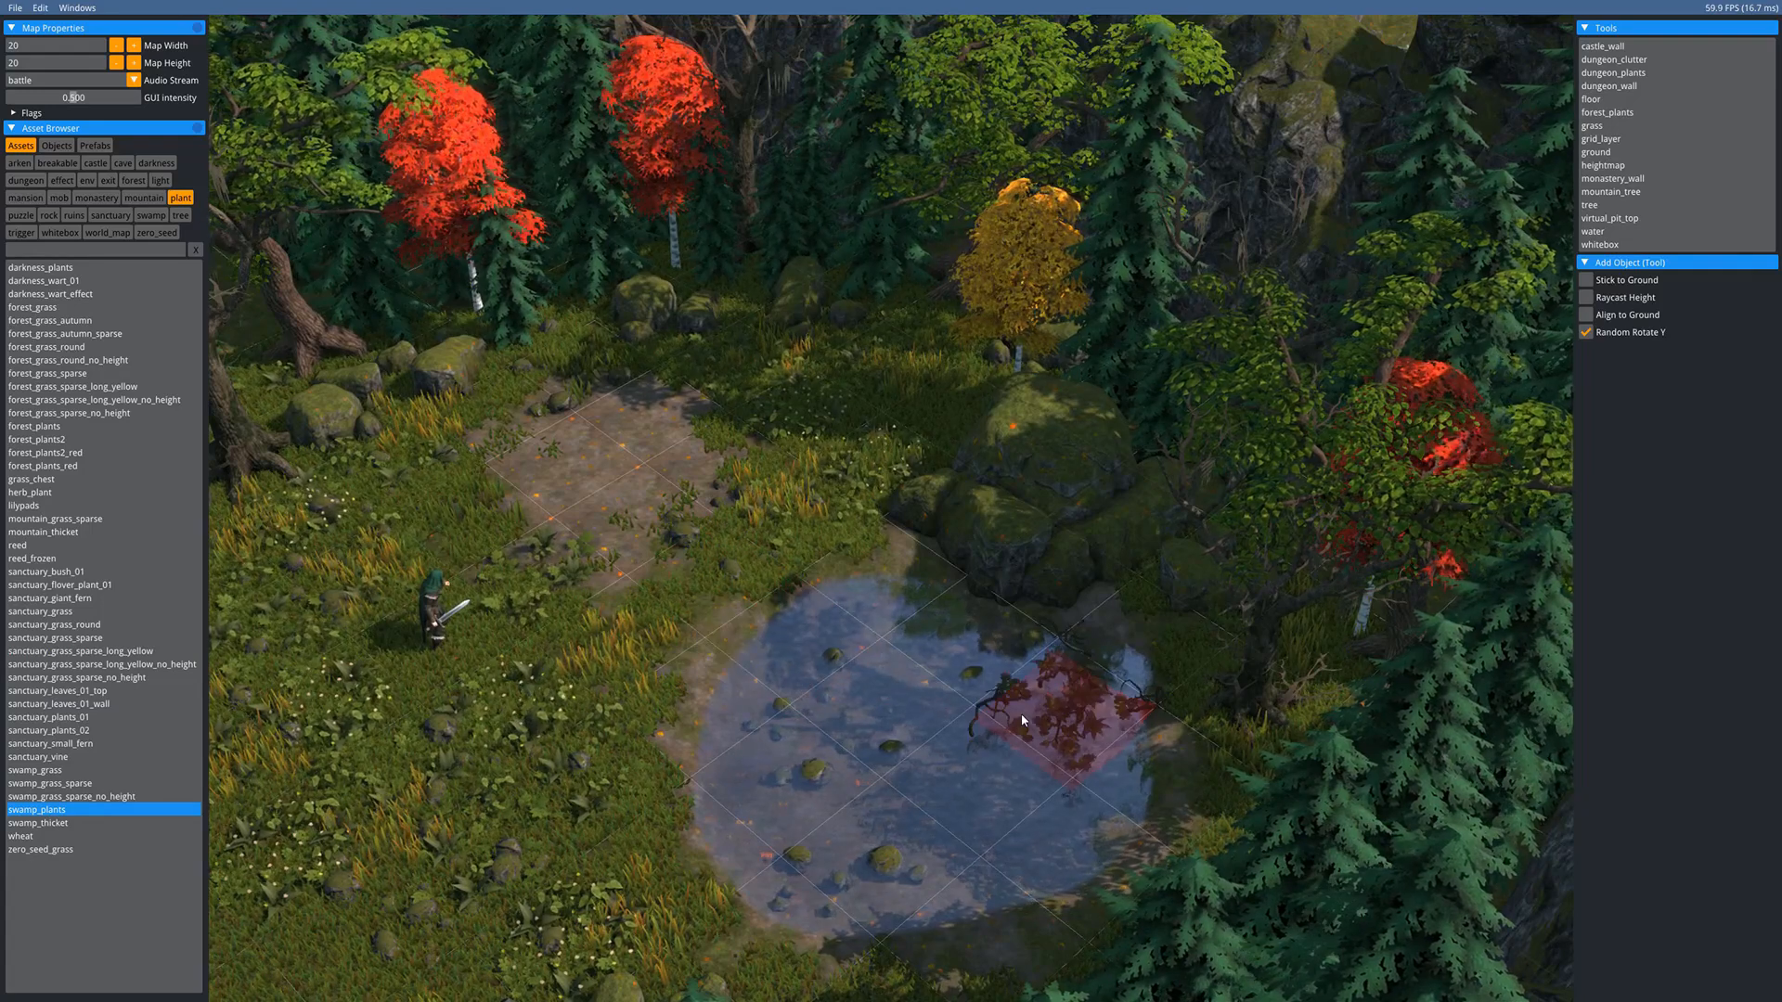
{"action": "left_click", "coordinate": [1117, 643]}
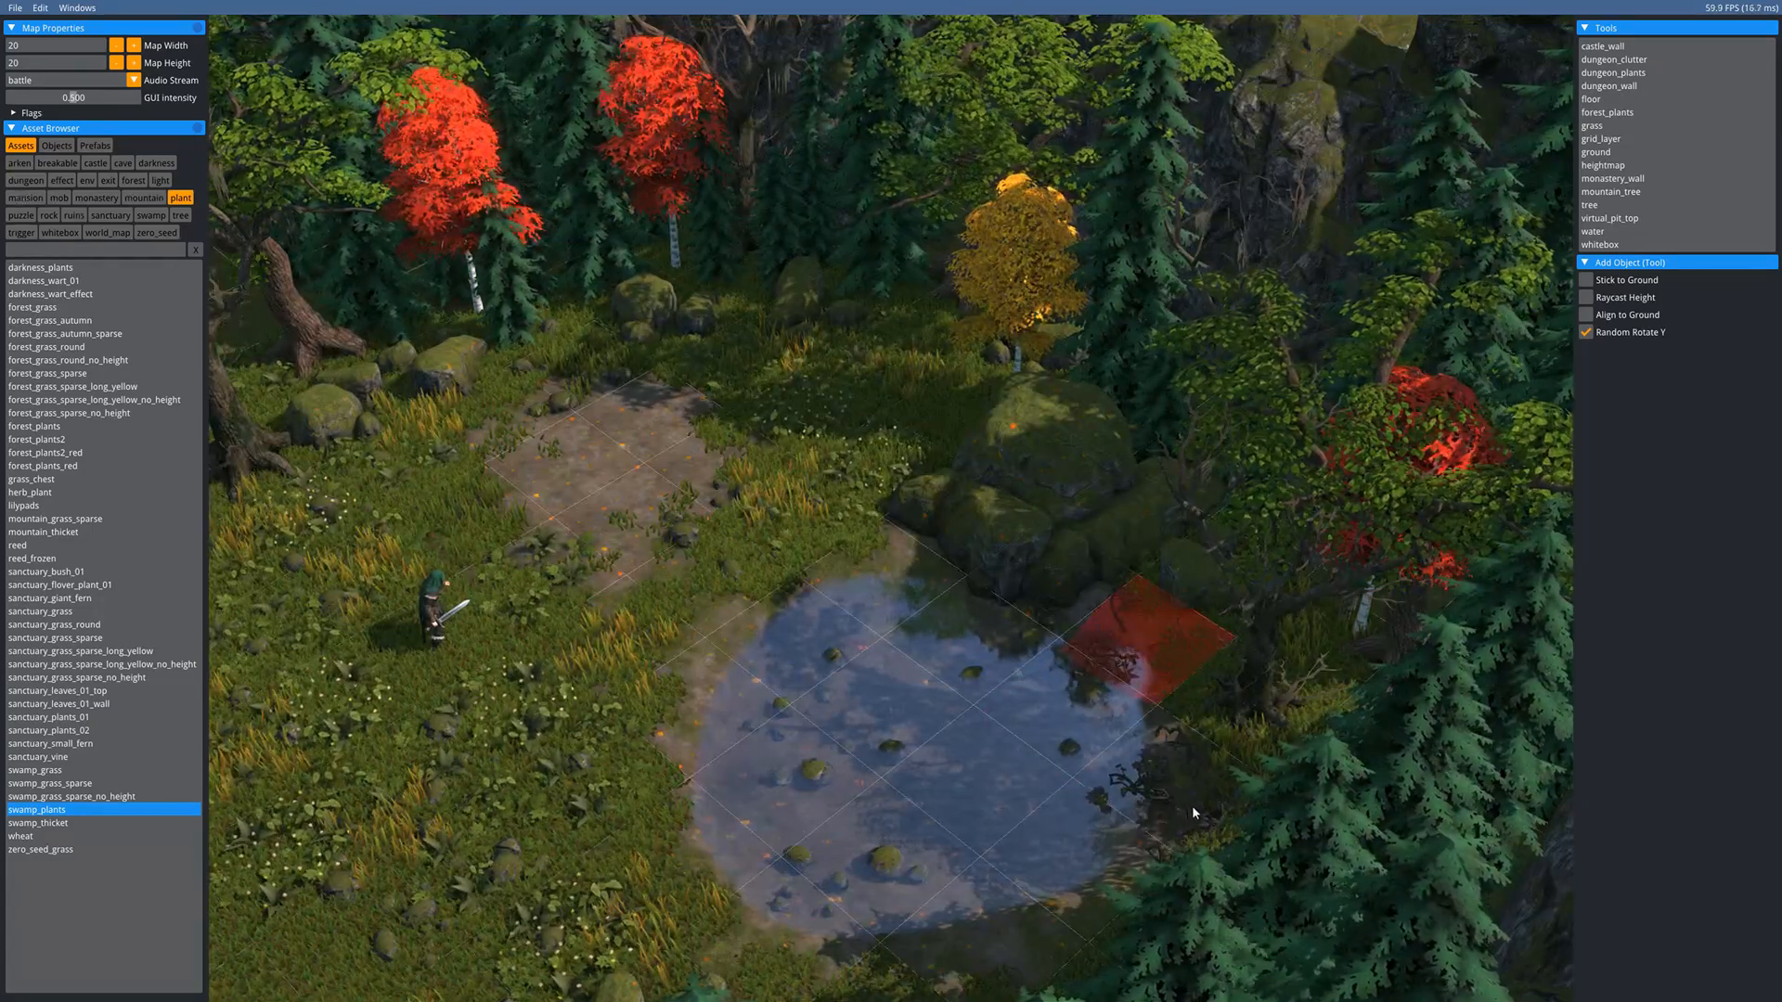
{"action": "left_click", "coordinate": [1207, 791]}
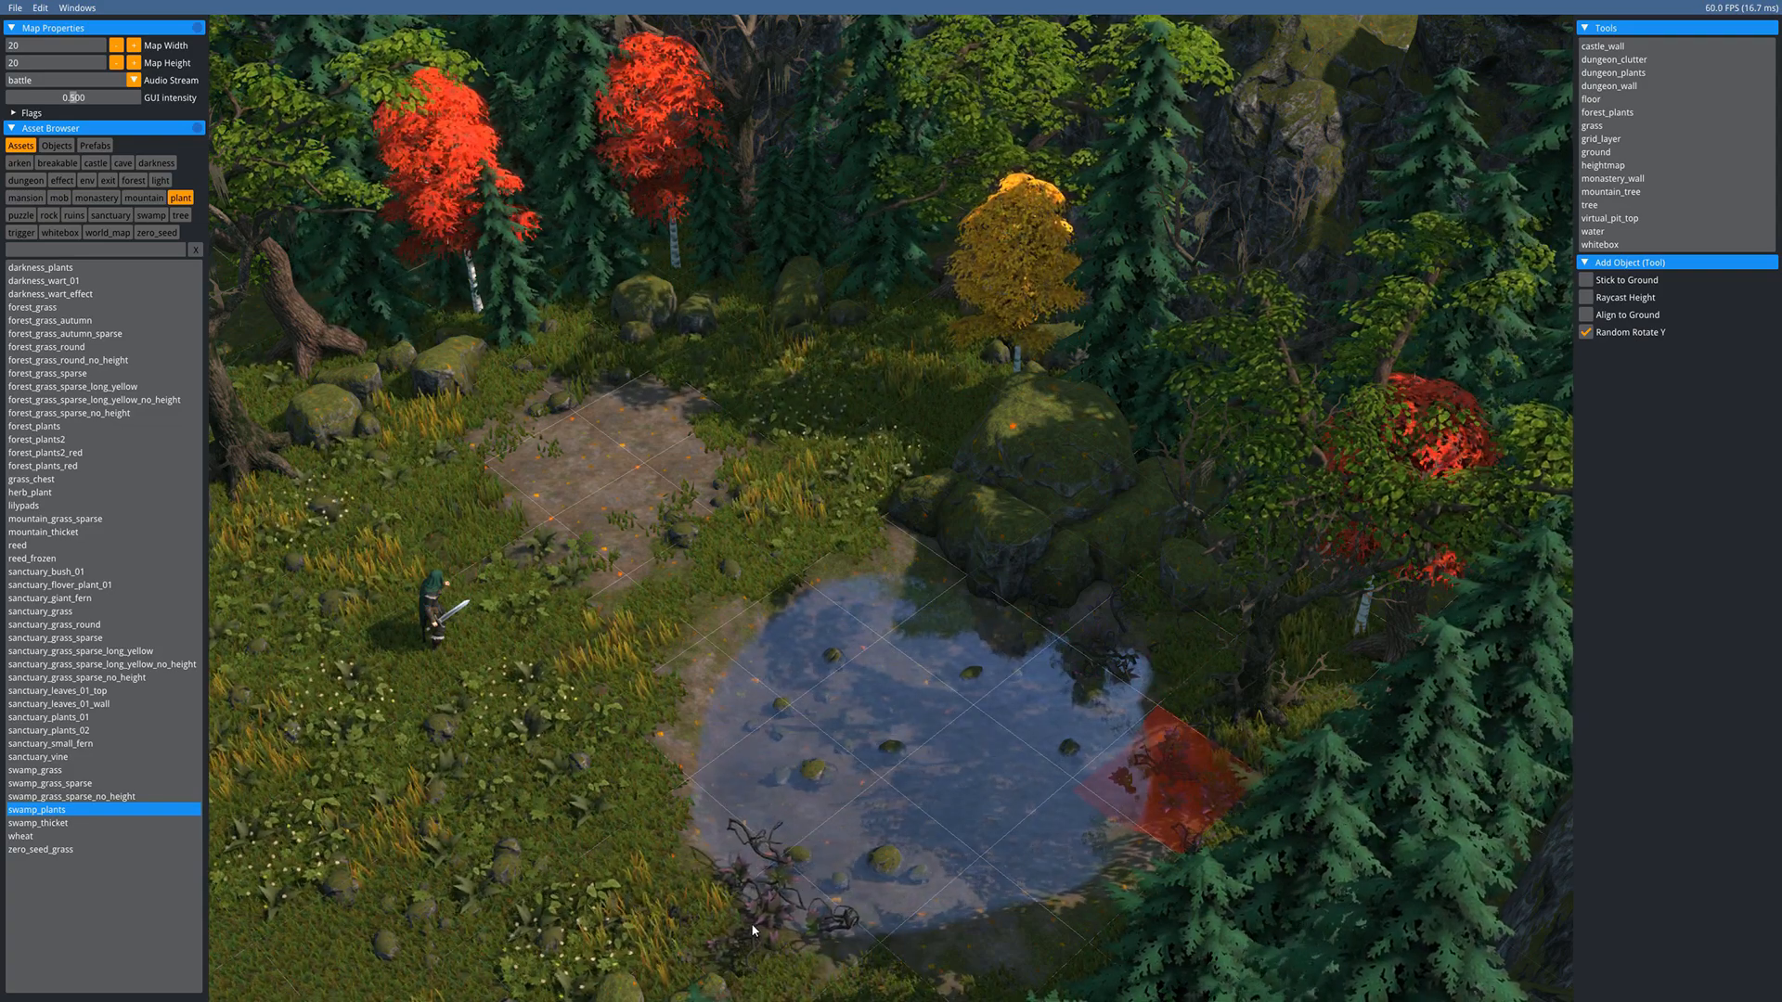
{"action": "left_click", "coordinate": [676, 826]}
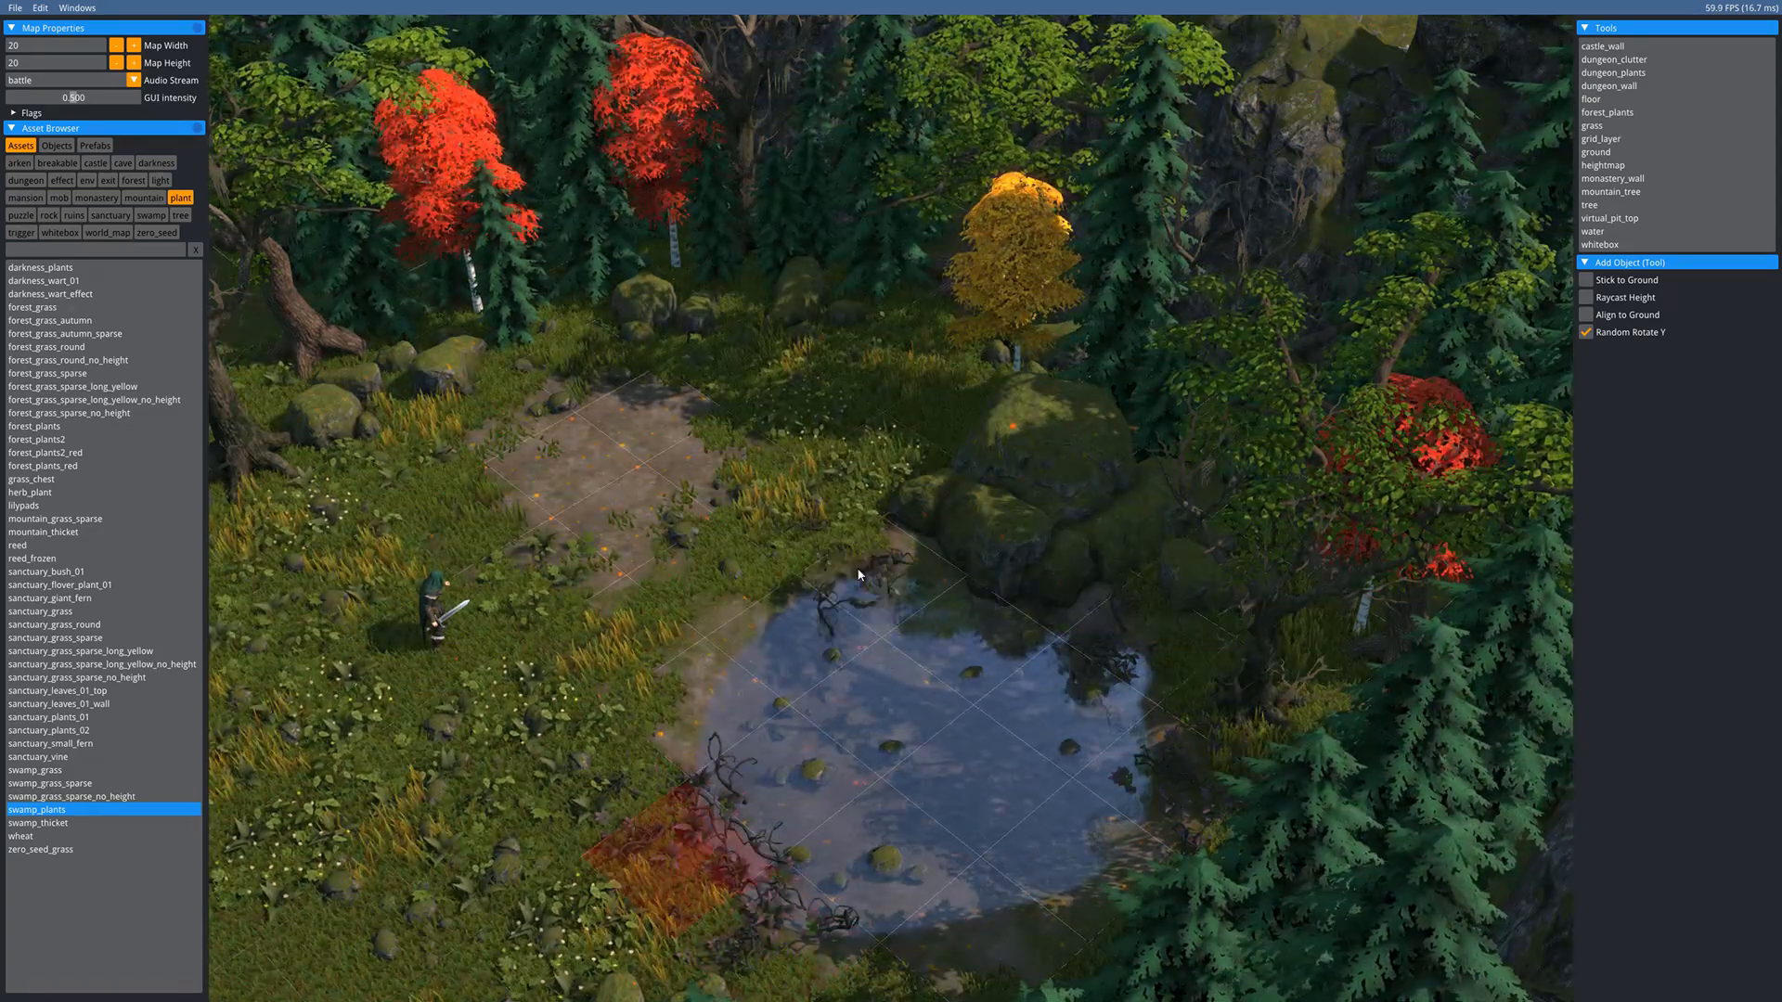
{"action": "left_click", "coordinate": [863, 574]}
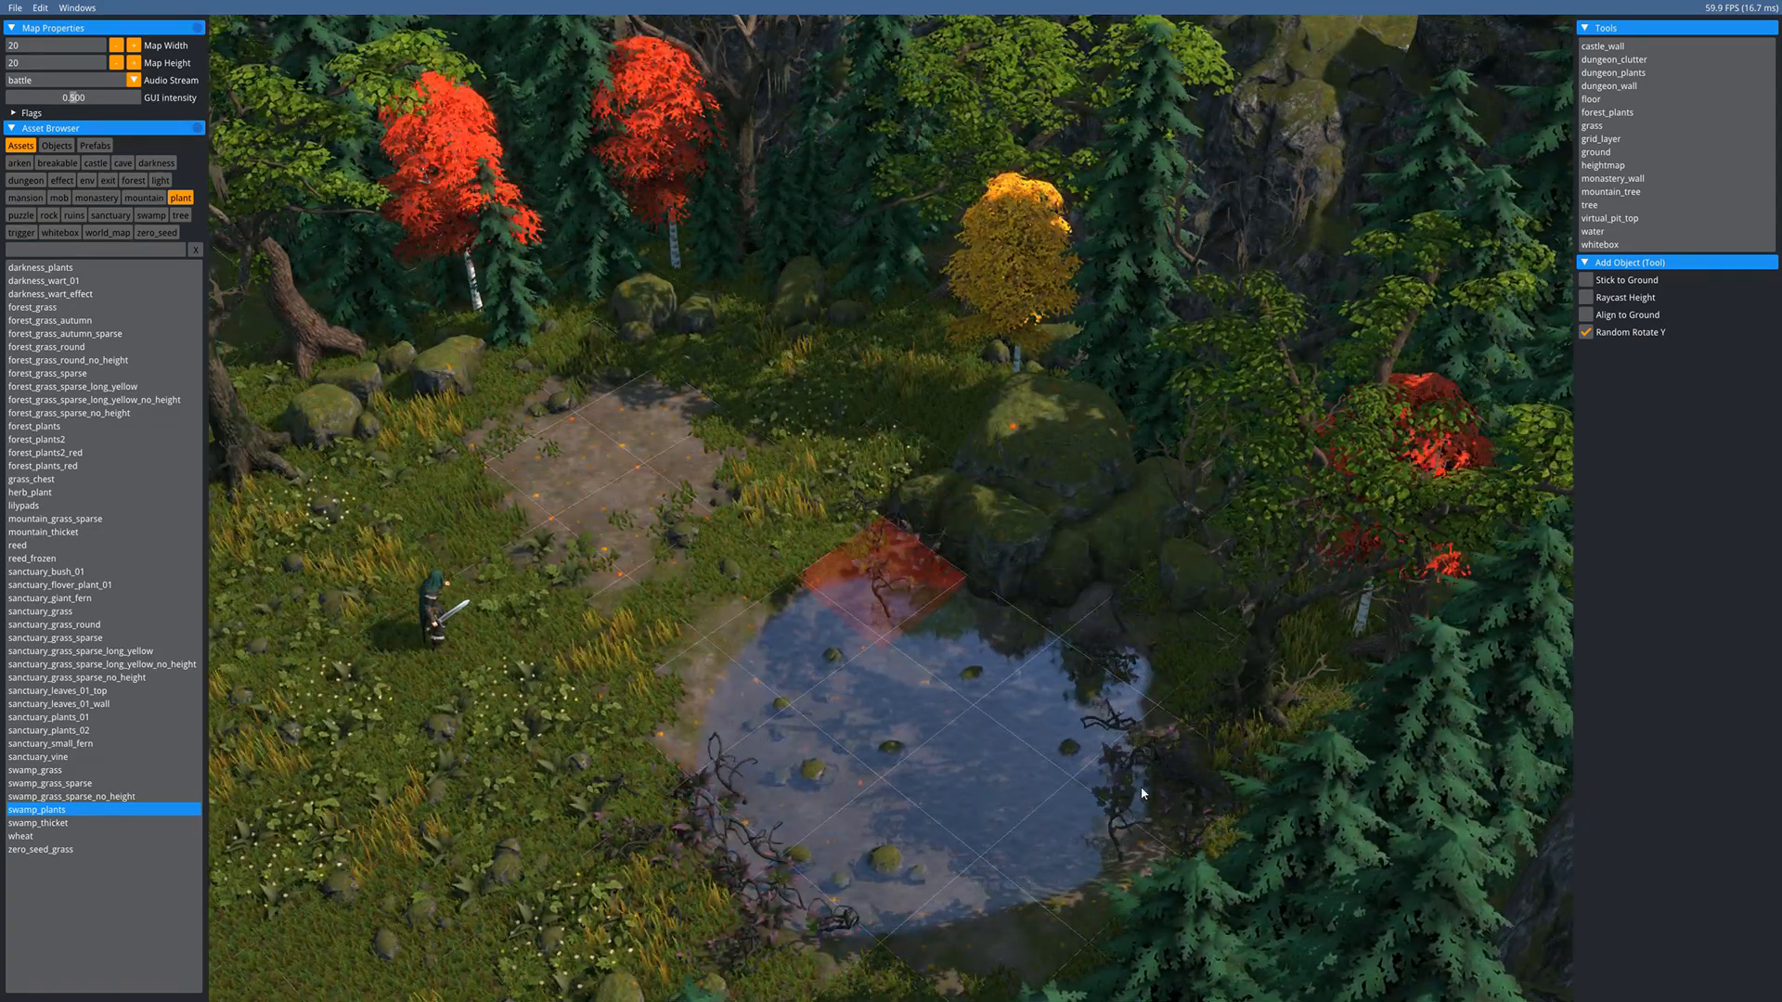
{"action": "left_click", "coordinate": [1067, 859]}
{"action": "left_click", "coordinate": [719, 729]}
{"action": "key", "text": "Escape"}
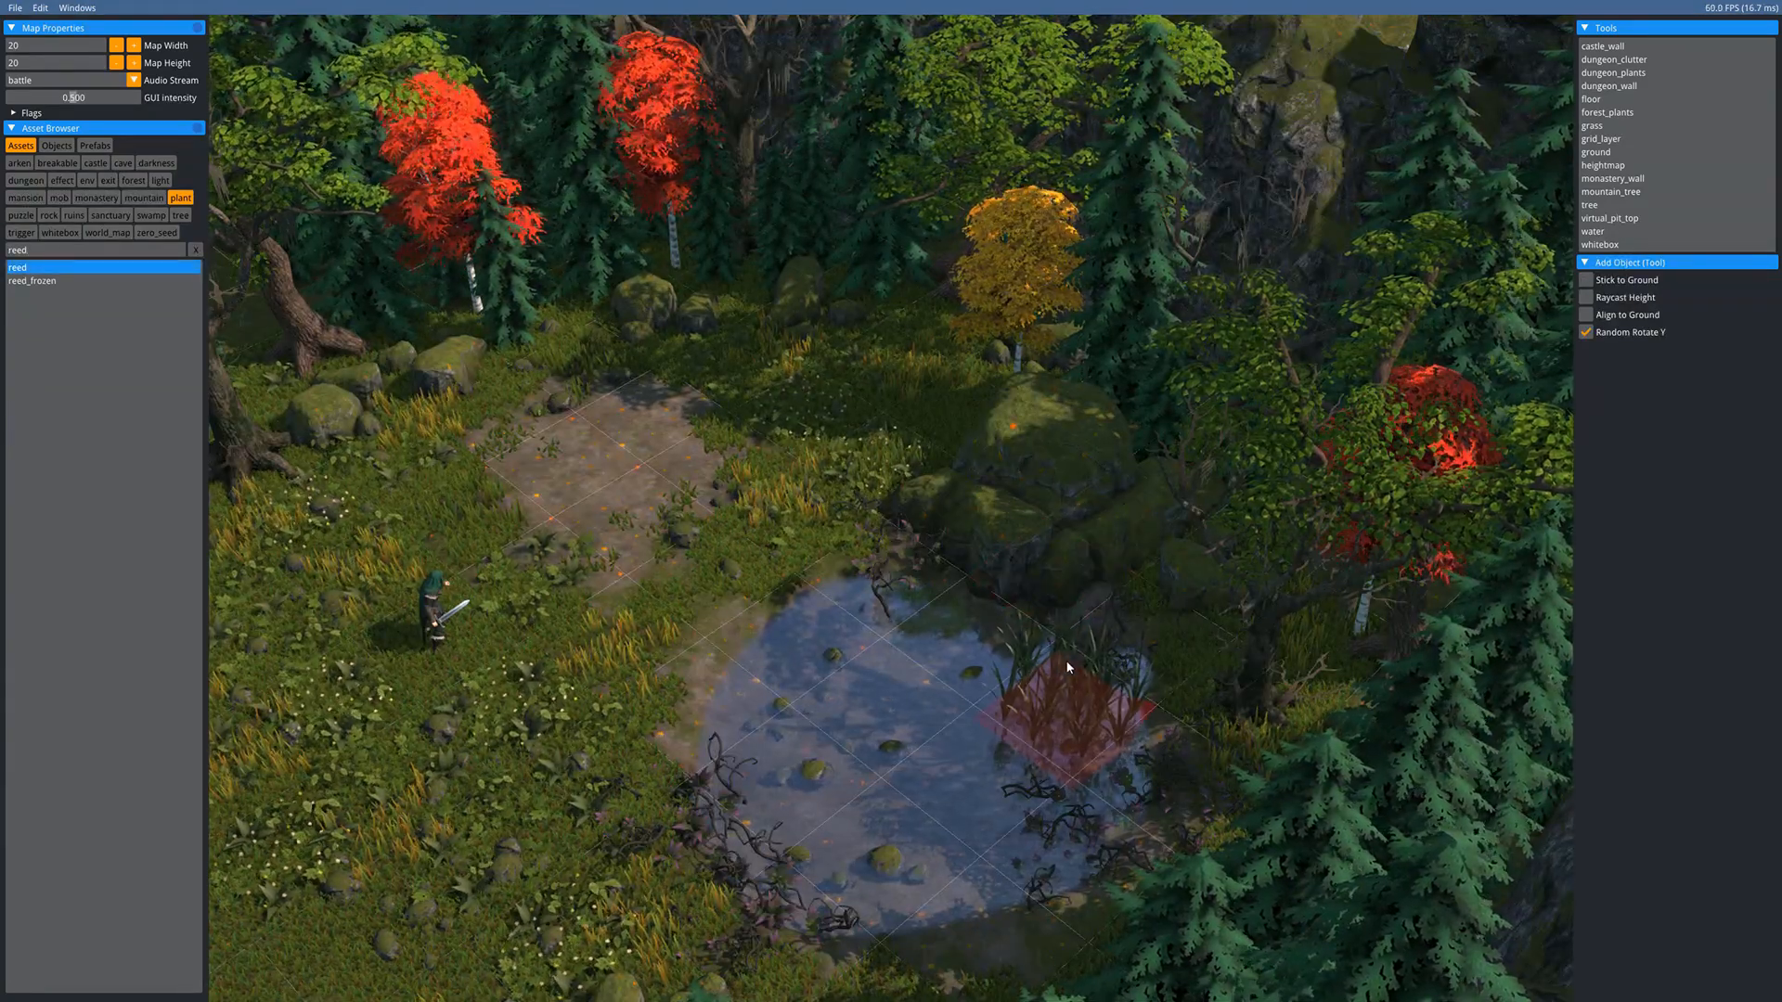
- Place five reed clumps along the pond's right and upper-right banks
{"action": "left_click", "coordinate": [1067, 705]}
{"action": "left_click", "coordinate": [1142, 614]}
{"action": "left_click", "coordinate": [890, 574]}
{"action": "left_click", "coordinate": [995, 644]}
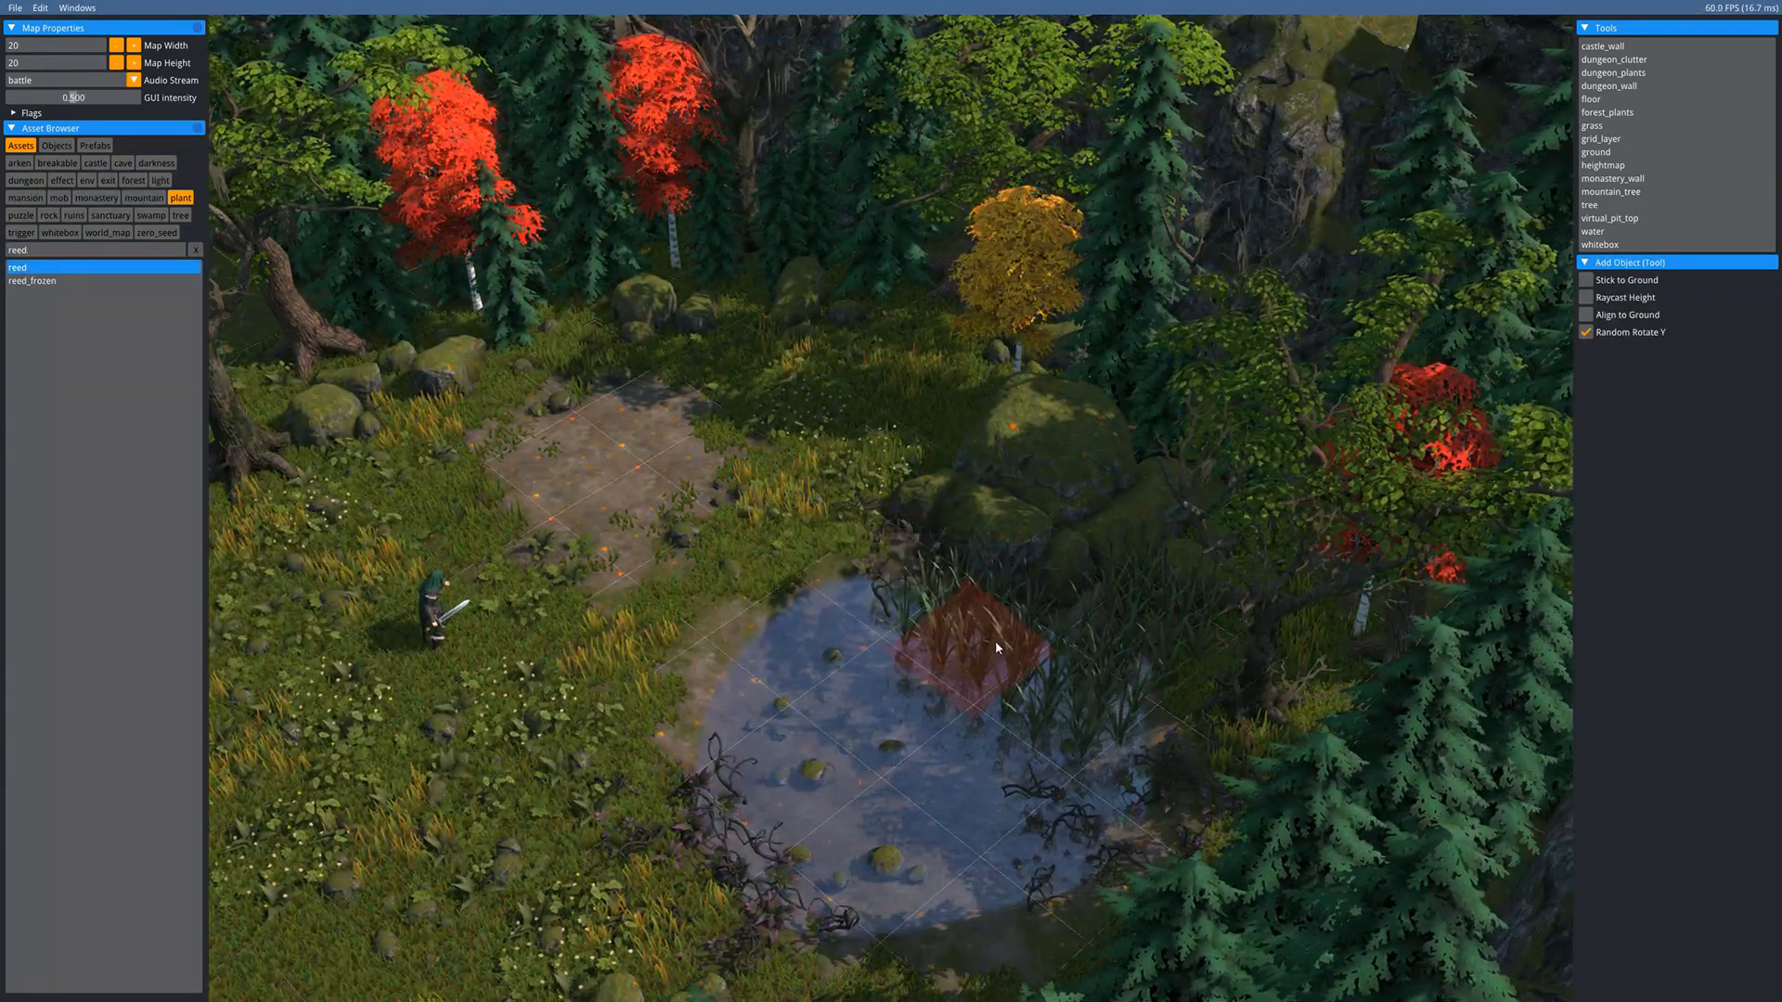
{"action": "left_click", "coordinate": [624, 532]}
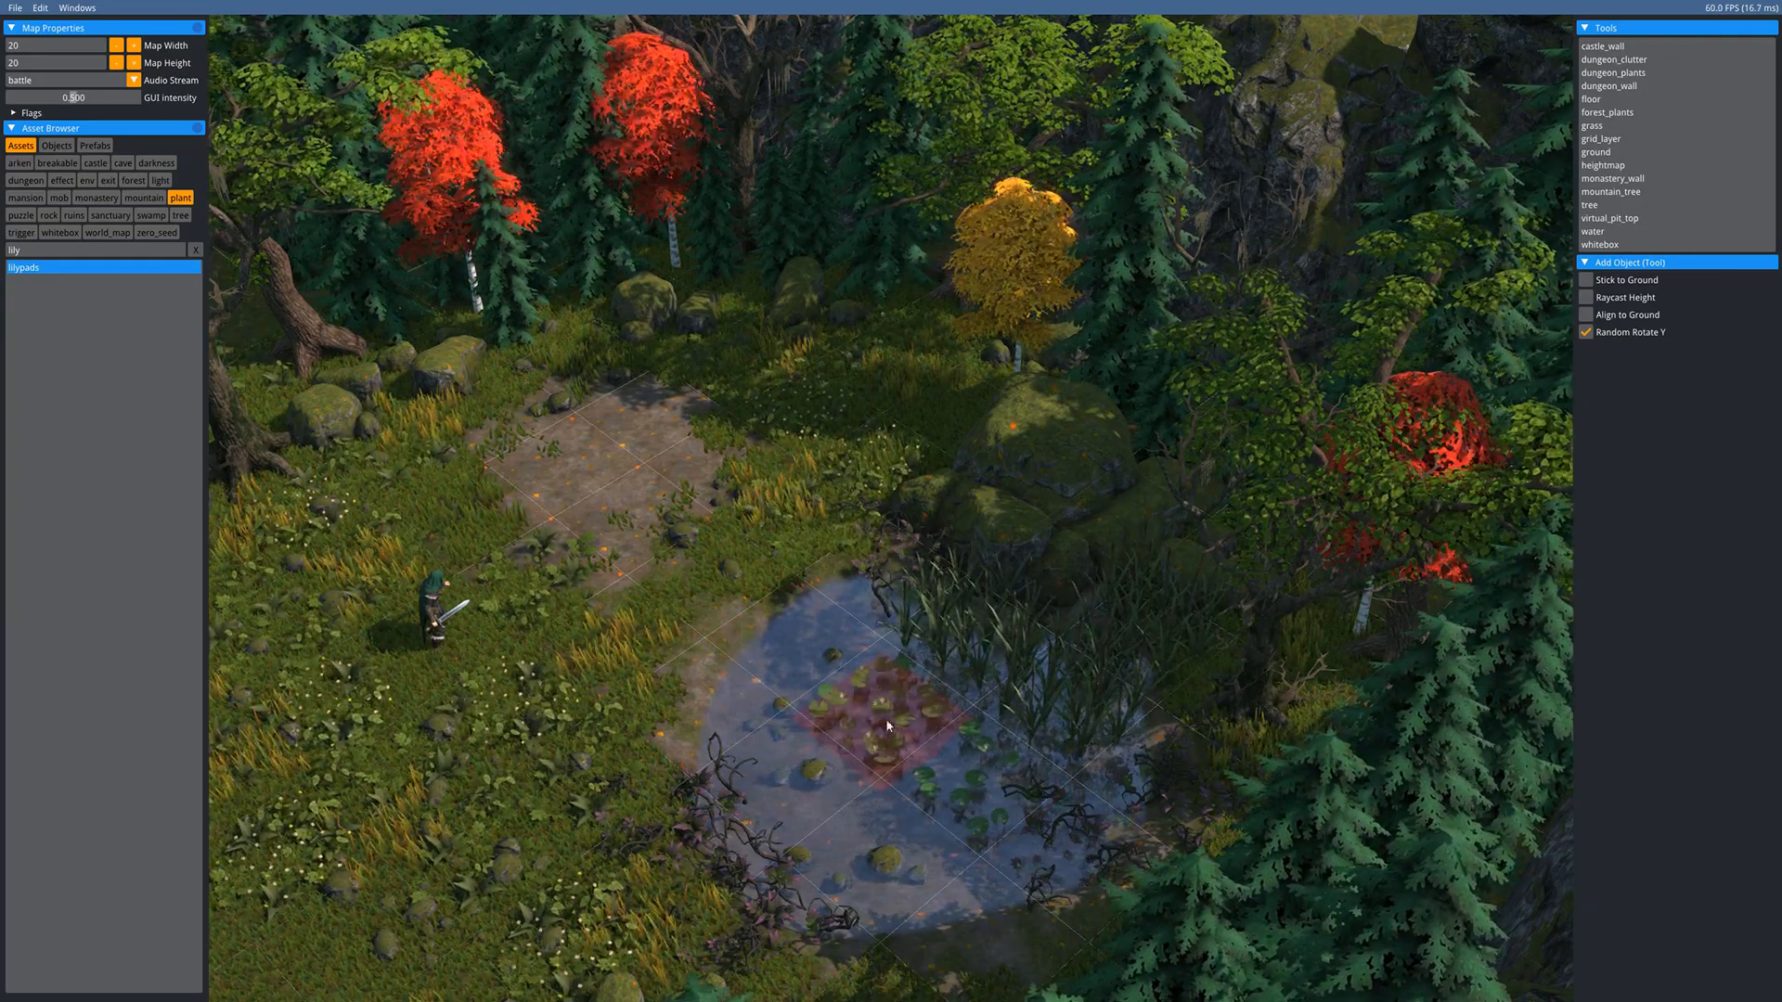
- Select the lower group of lily pads and lower them slightly into the water
{"action": "key", "text": "s"}
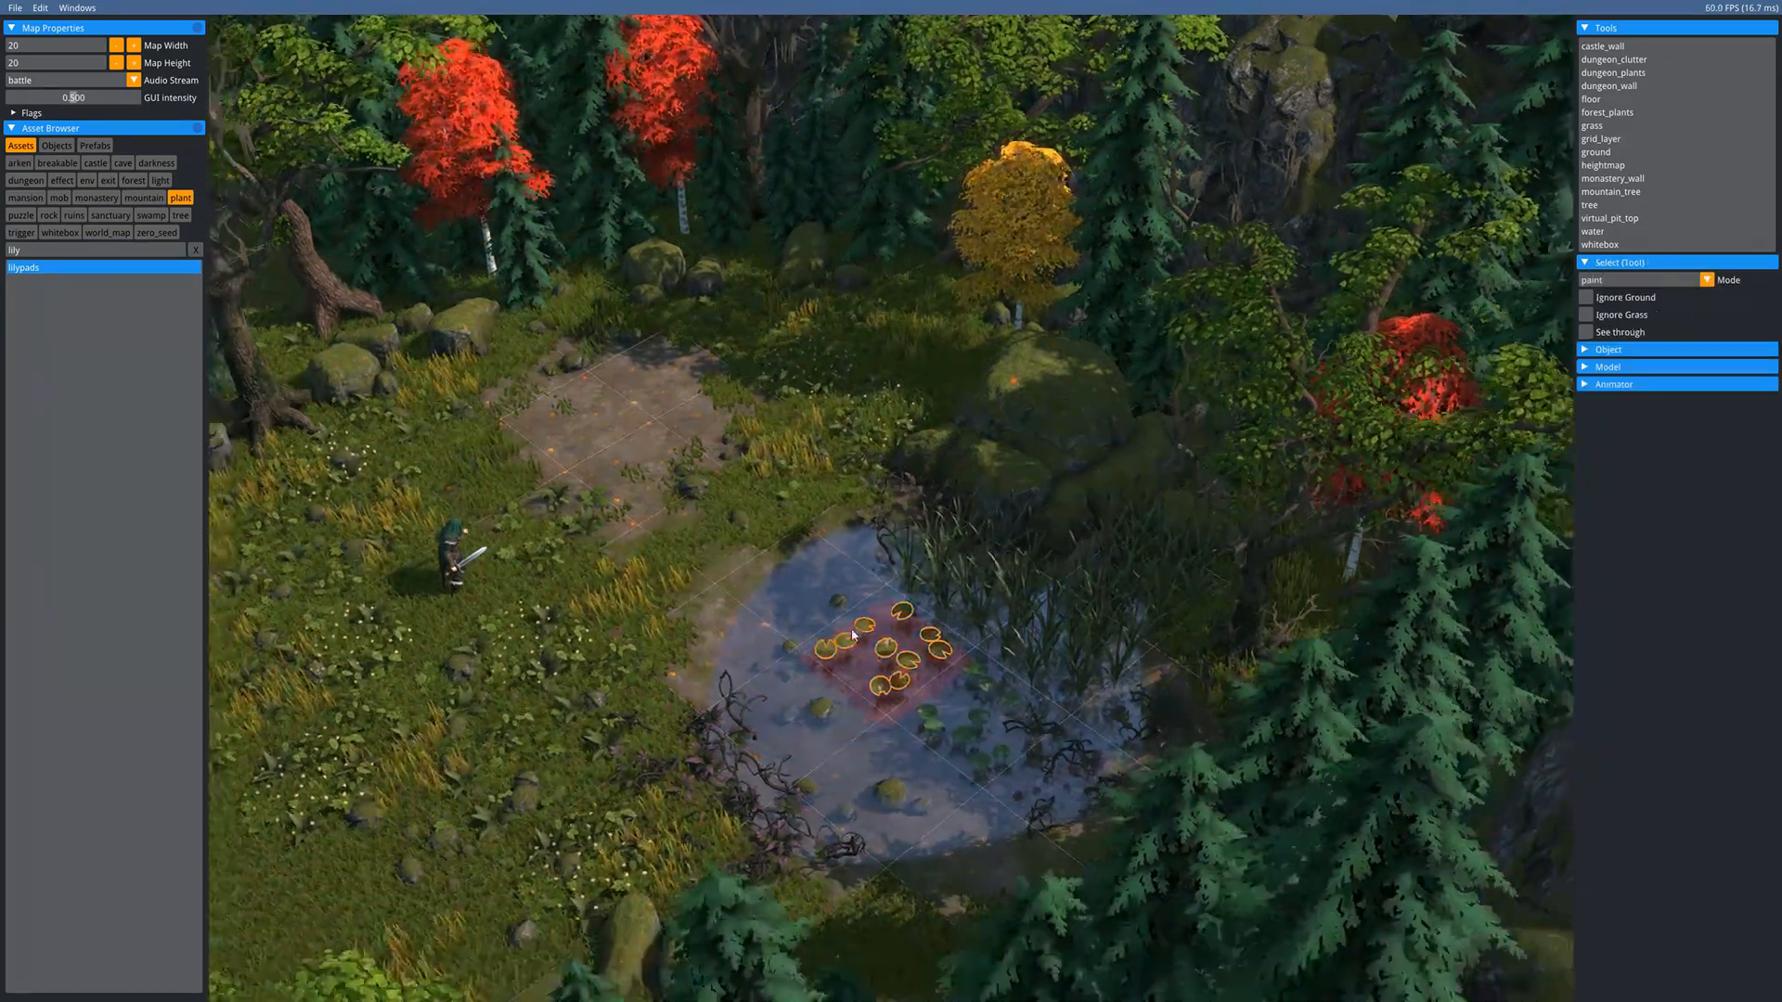
{"action": "scroll", "coordinate": [877, 645], "scroll_direction": "up", "scroll_amount": 4}
{"action": "key", "text": "r"}
{"action": "key", "text": "t"}
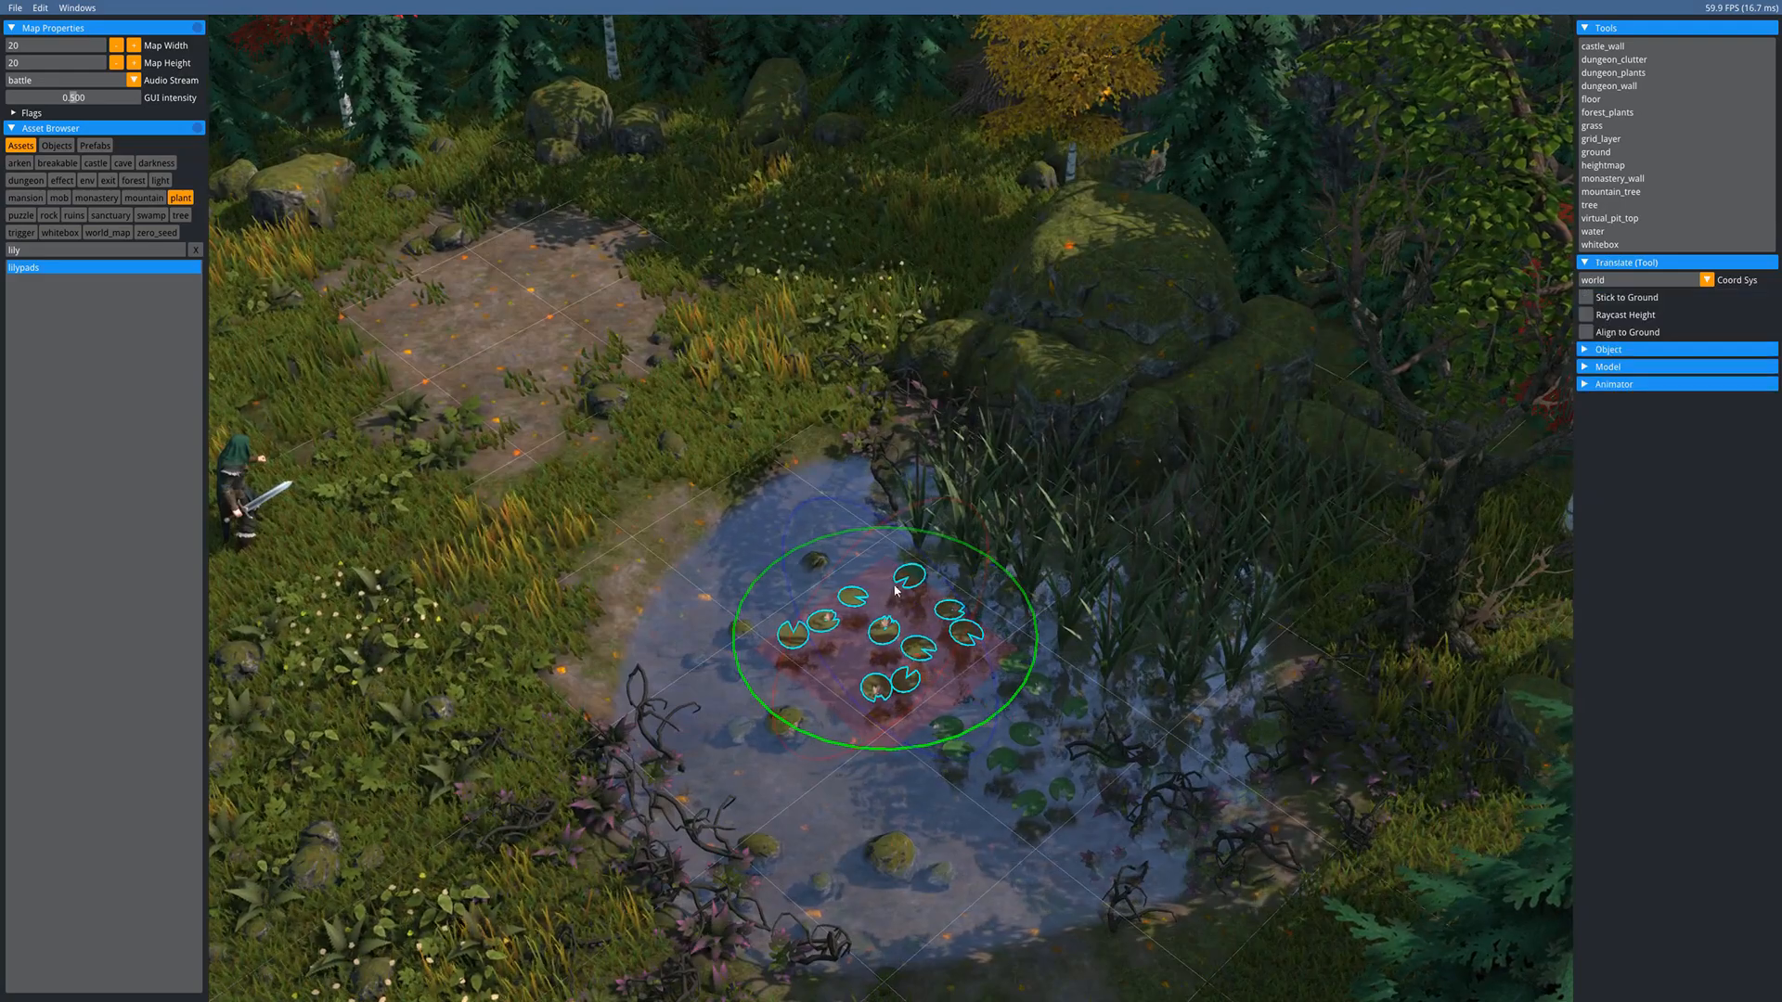
{"action": "key", "text": "Escape"}
{"action": "left_click", "coordinate": [1011, 672]}
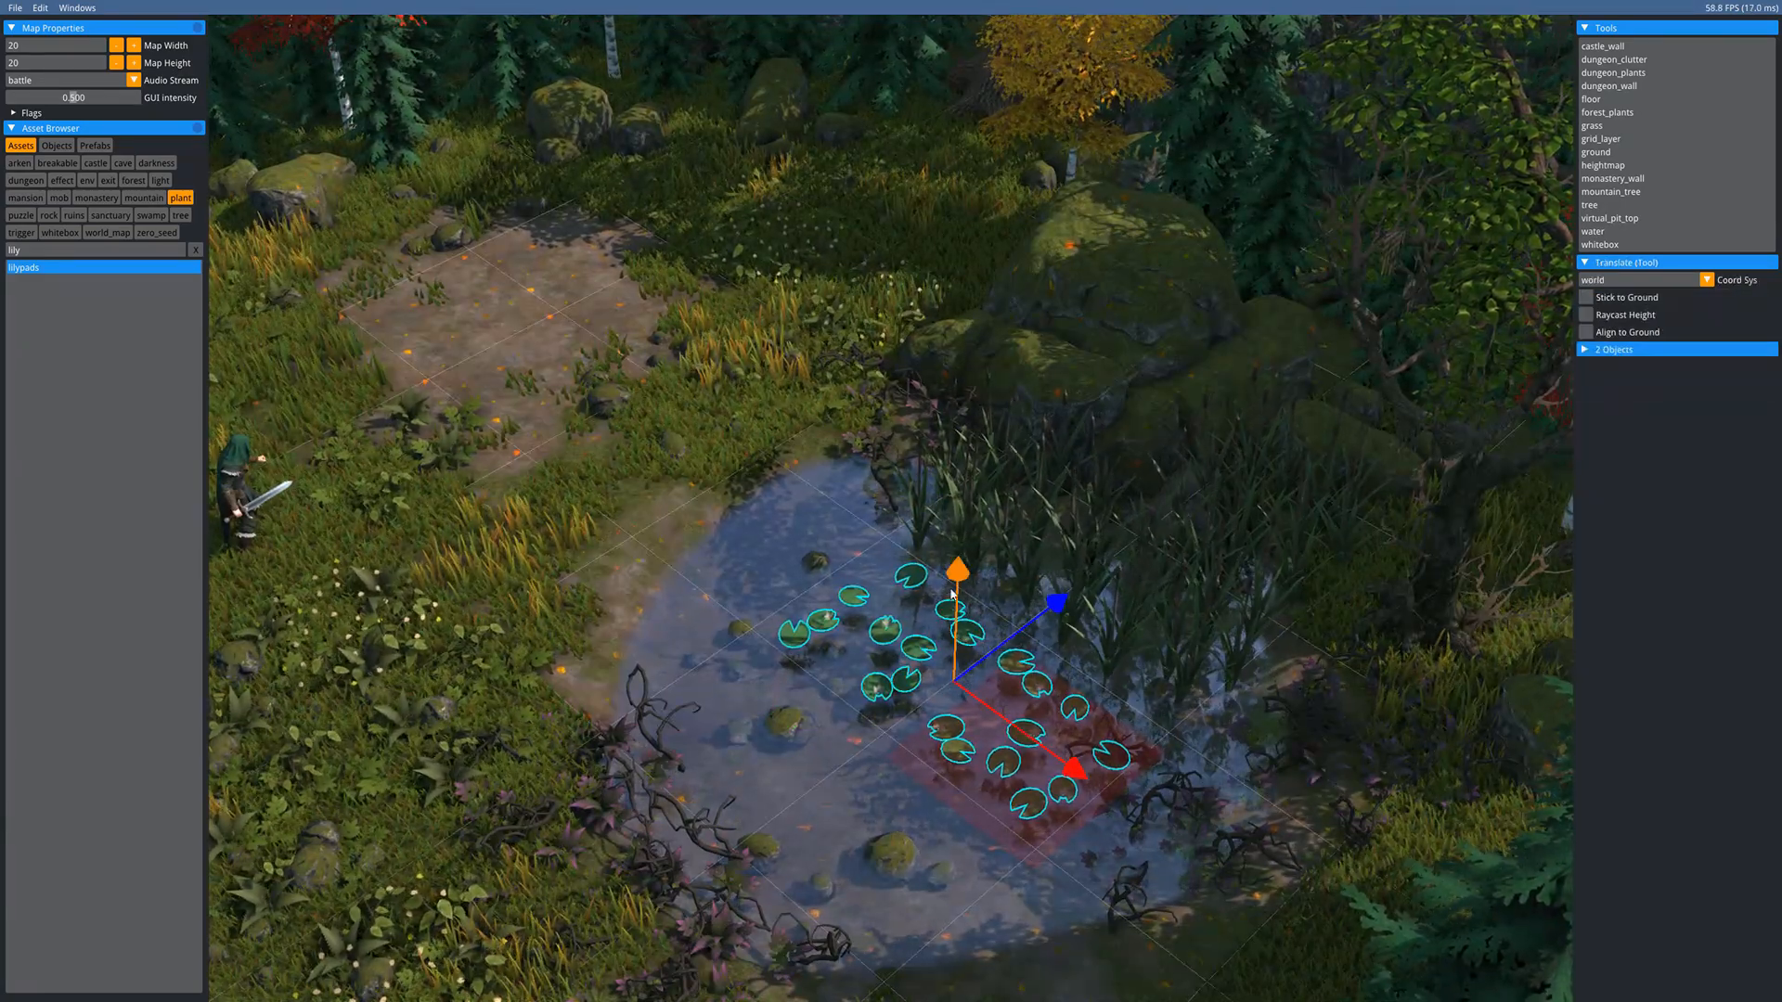
{"action": "left_click_drag", "start_coordinate": [959, 585], "coordinate": [953, 599]}
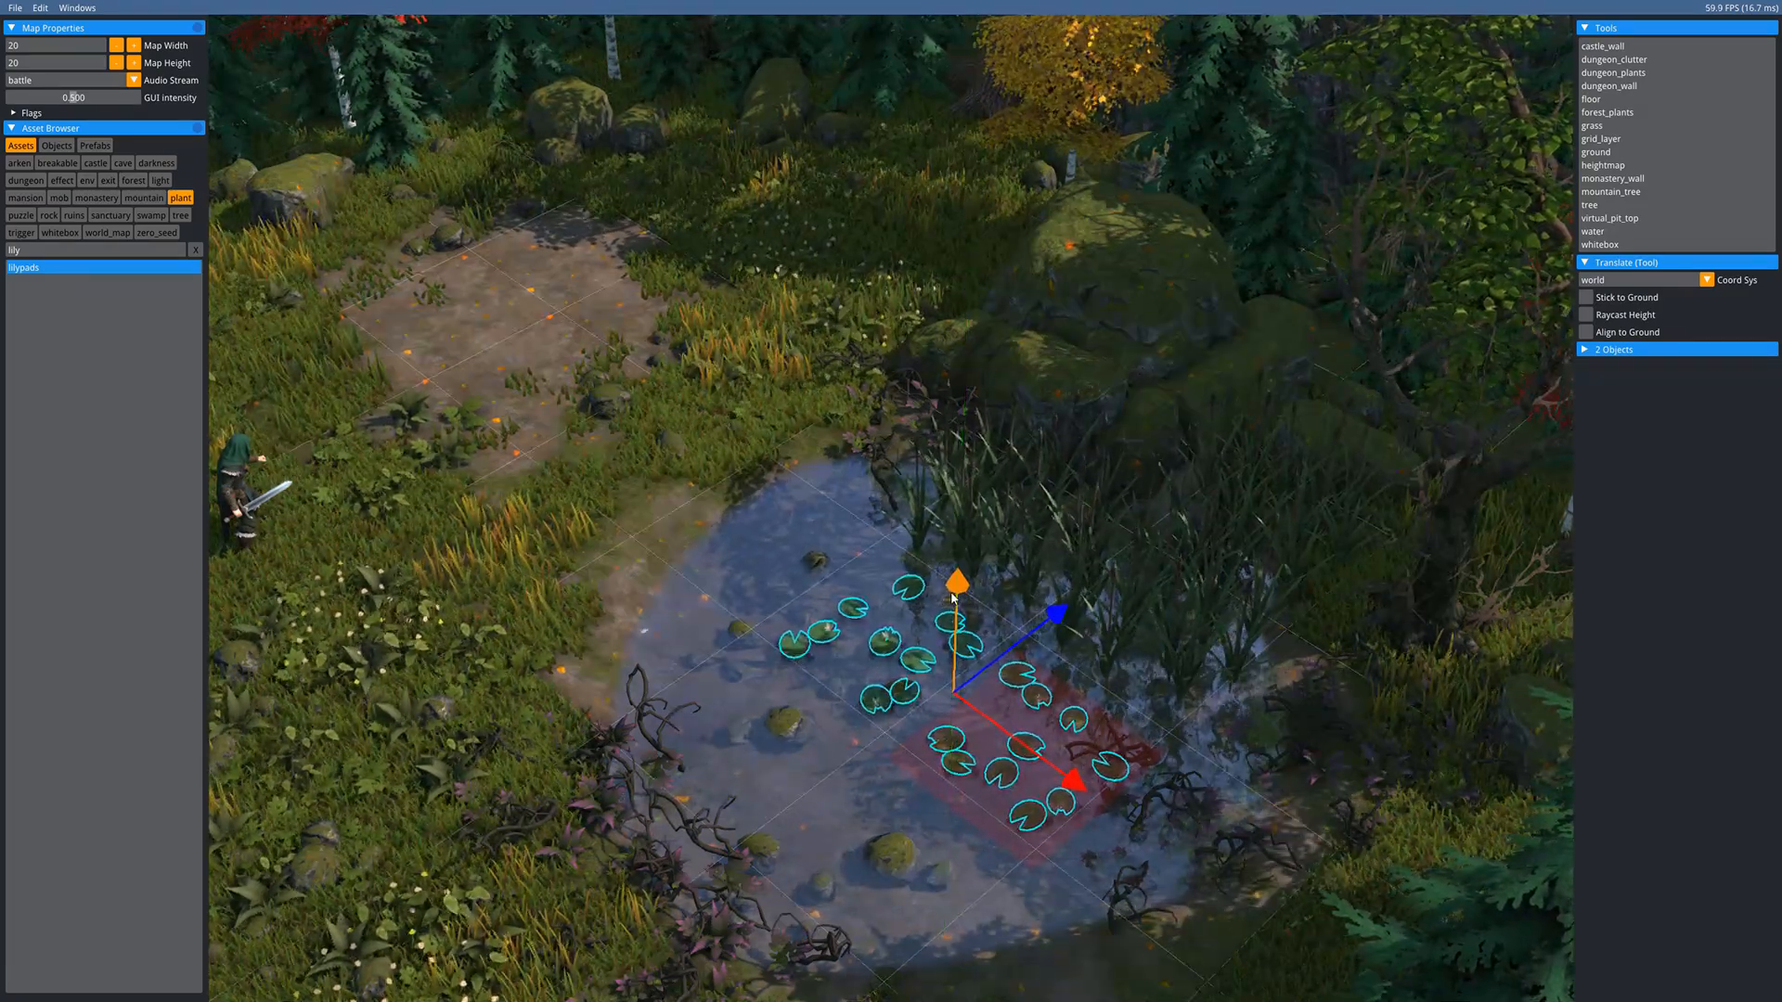
{"action": "key", "text": "Escape"}
{"action": "scroll", "coordinate": [644, 582], "scroll_direction": "down", "scroll_amount": 5}
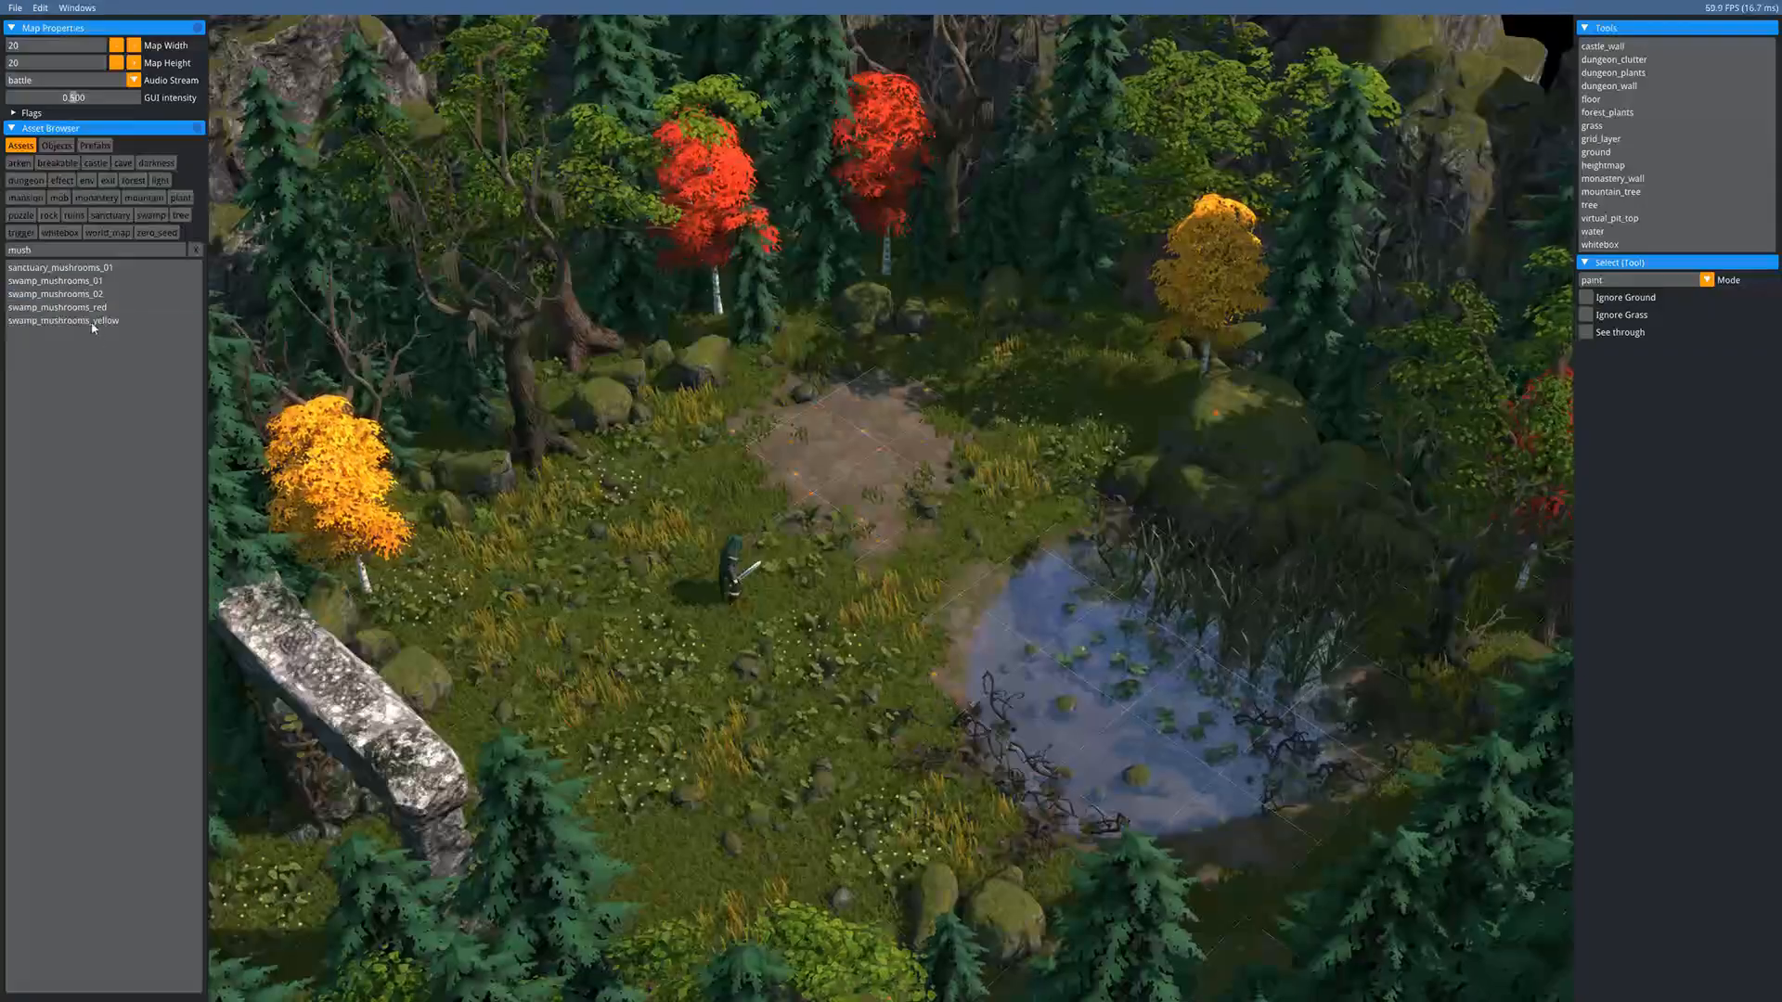
- Place five swamp_mushrooms_01 clusters under the red trees, by the yellow trees and at the map's bottom
{"action": "left_click", "coordinate": [65, 283]}
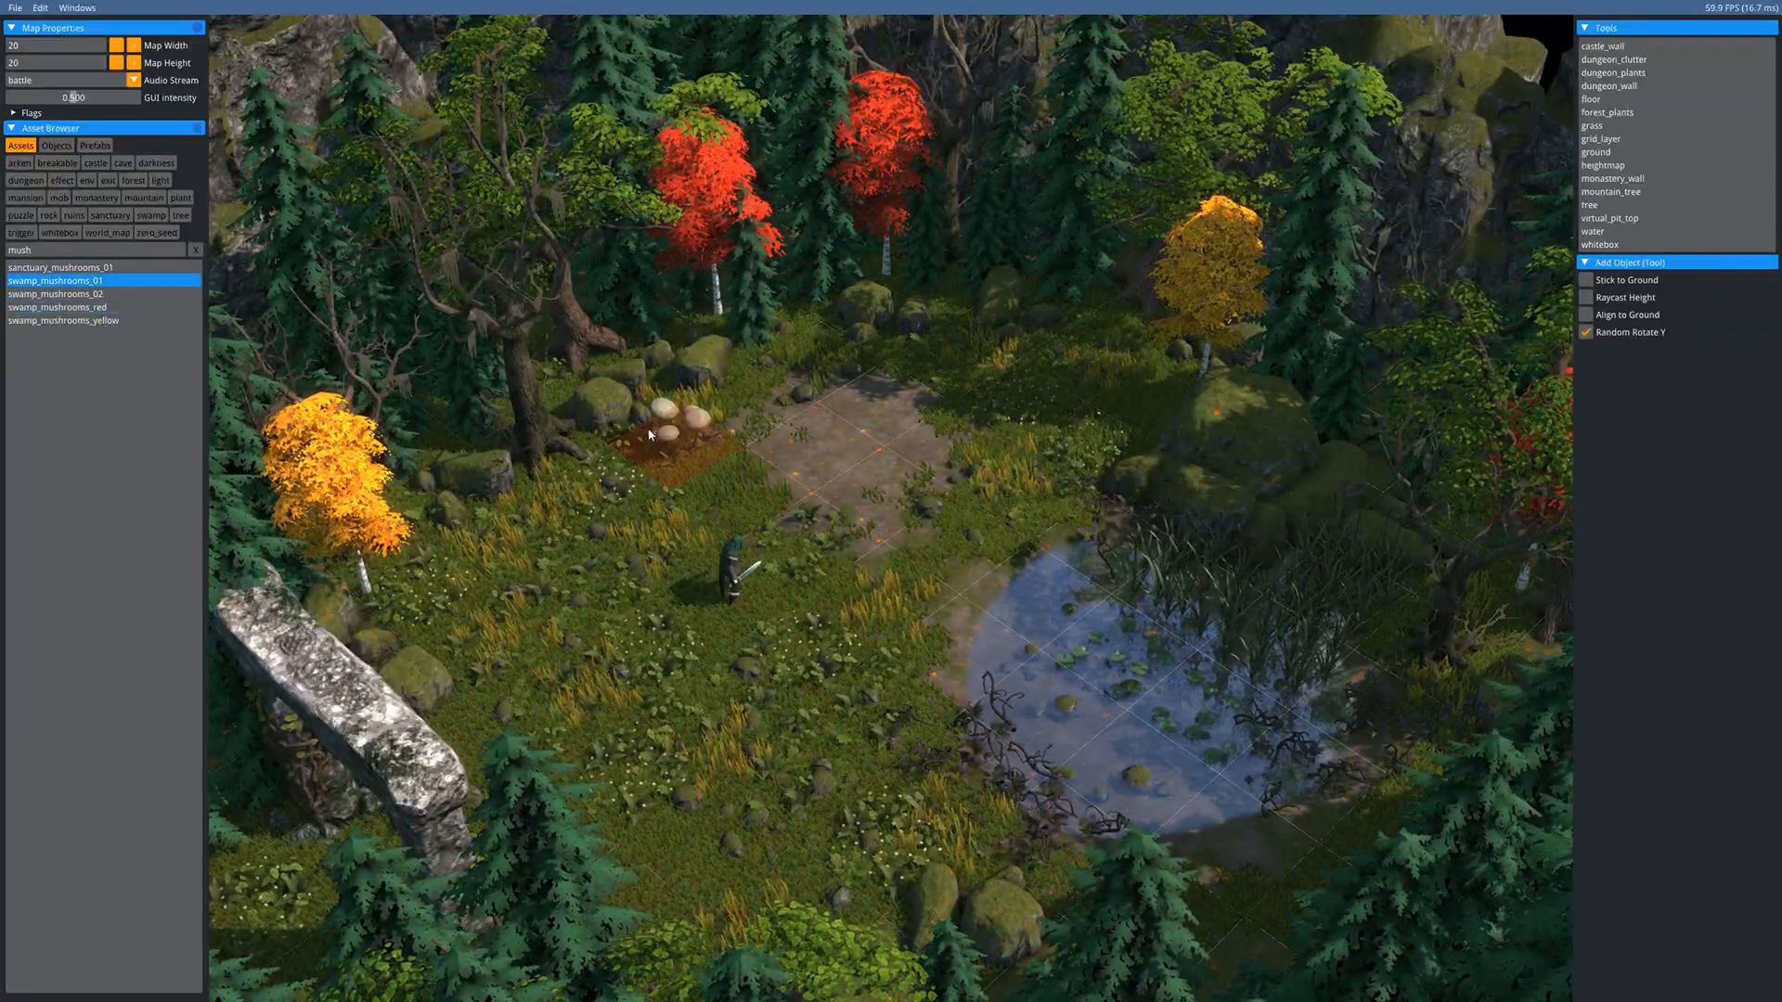
{"action": "left_click", "coordinate": [691, 320]}
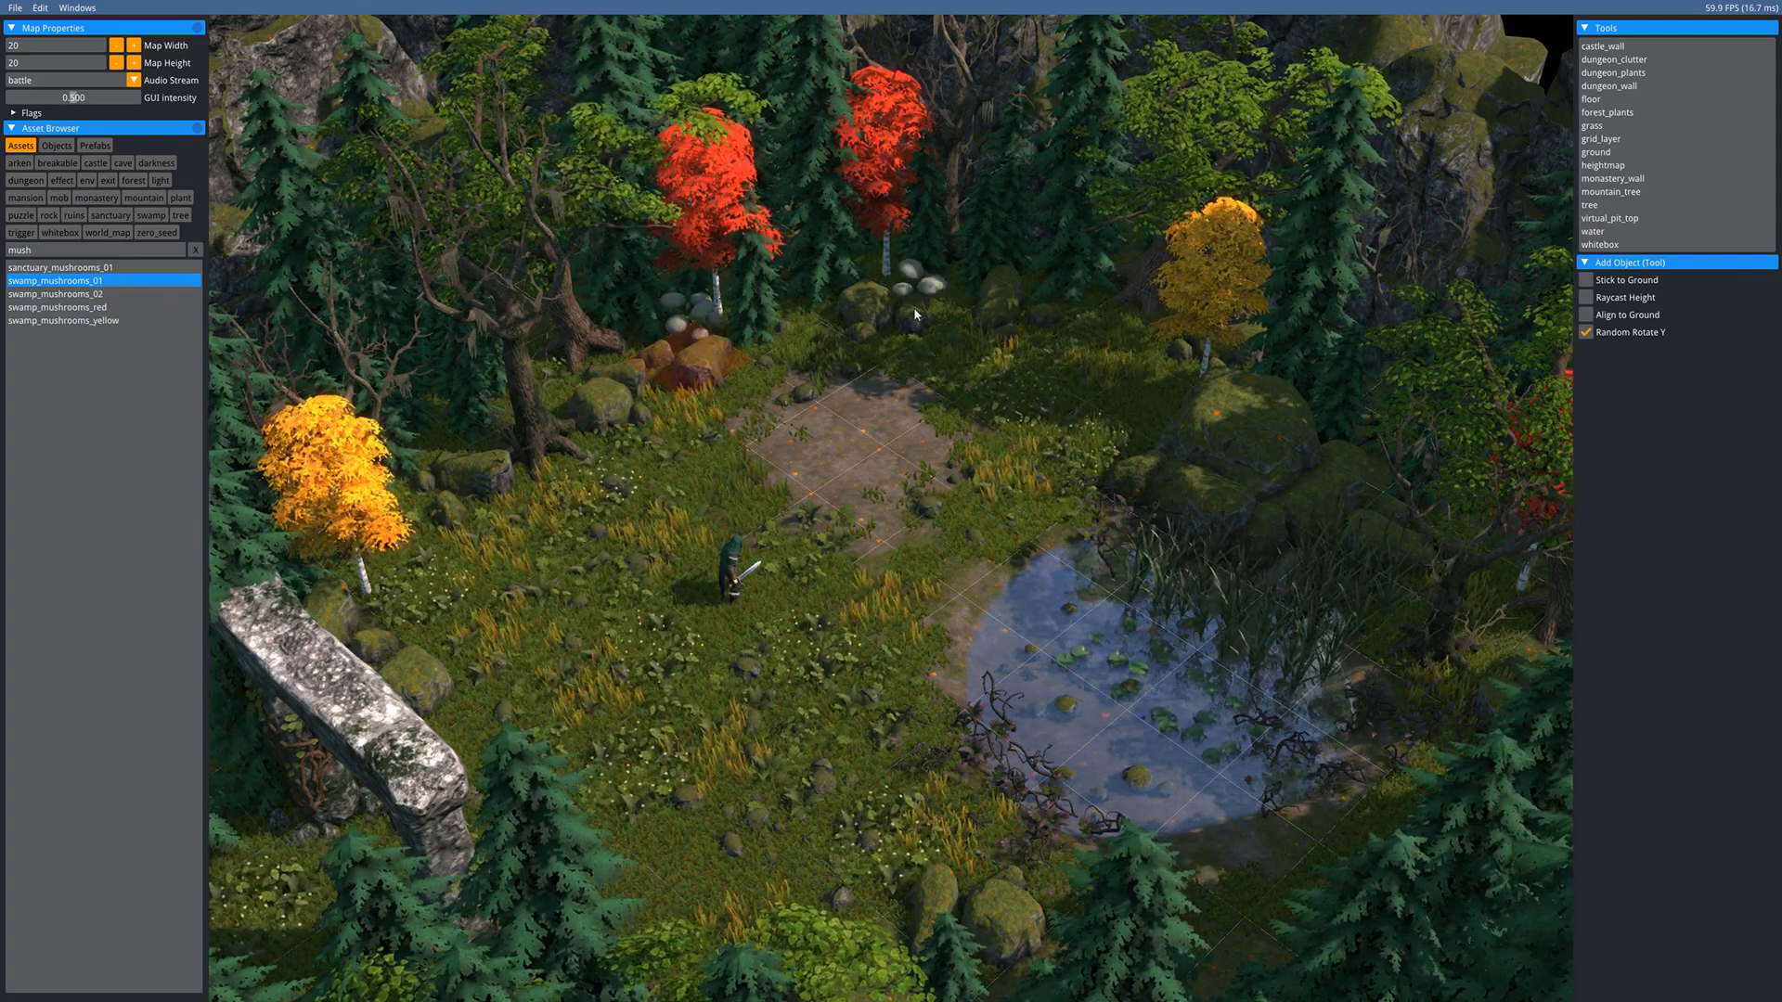
{"action": "left_click", "coordinate": [909, 286]}
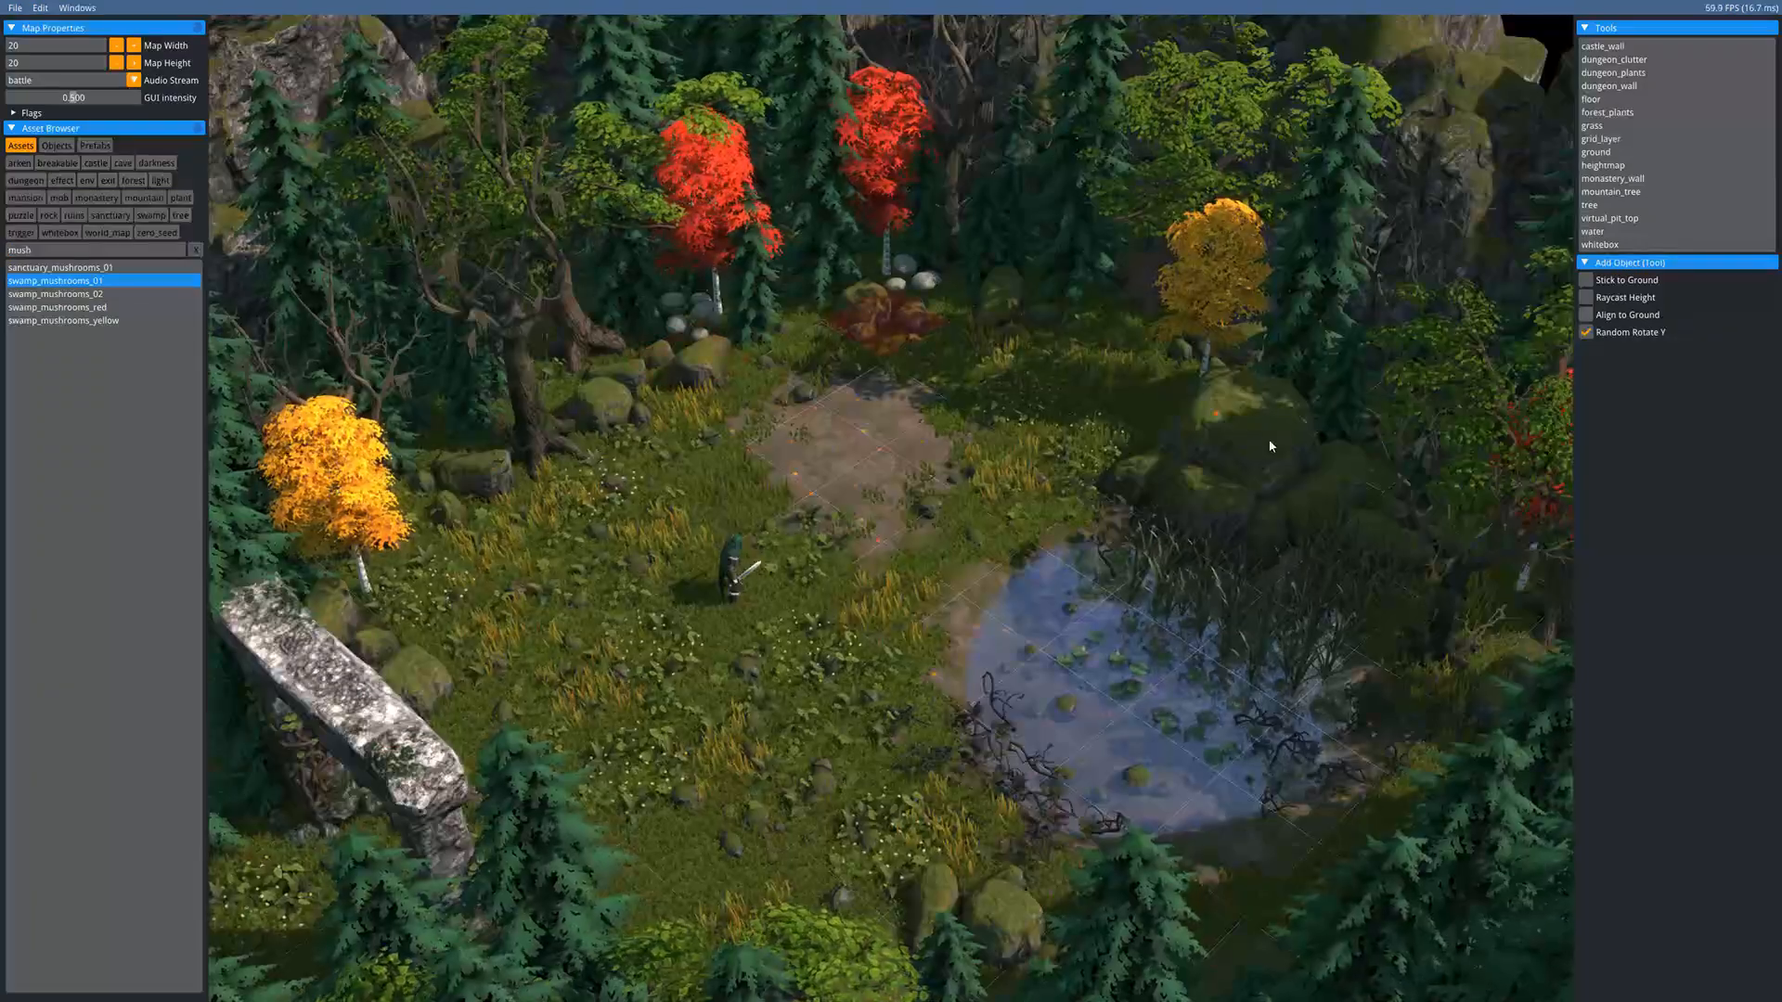
{"action": "left_click", "coordinate": [1098, 303]}
{"action": "left_click", "coordinate": [404, 633]}
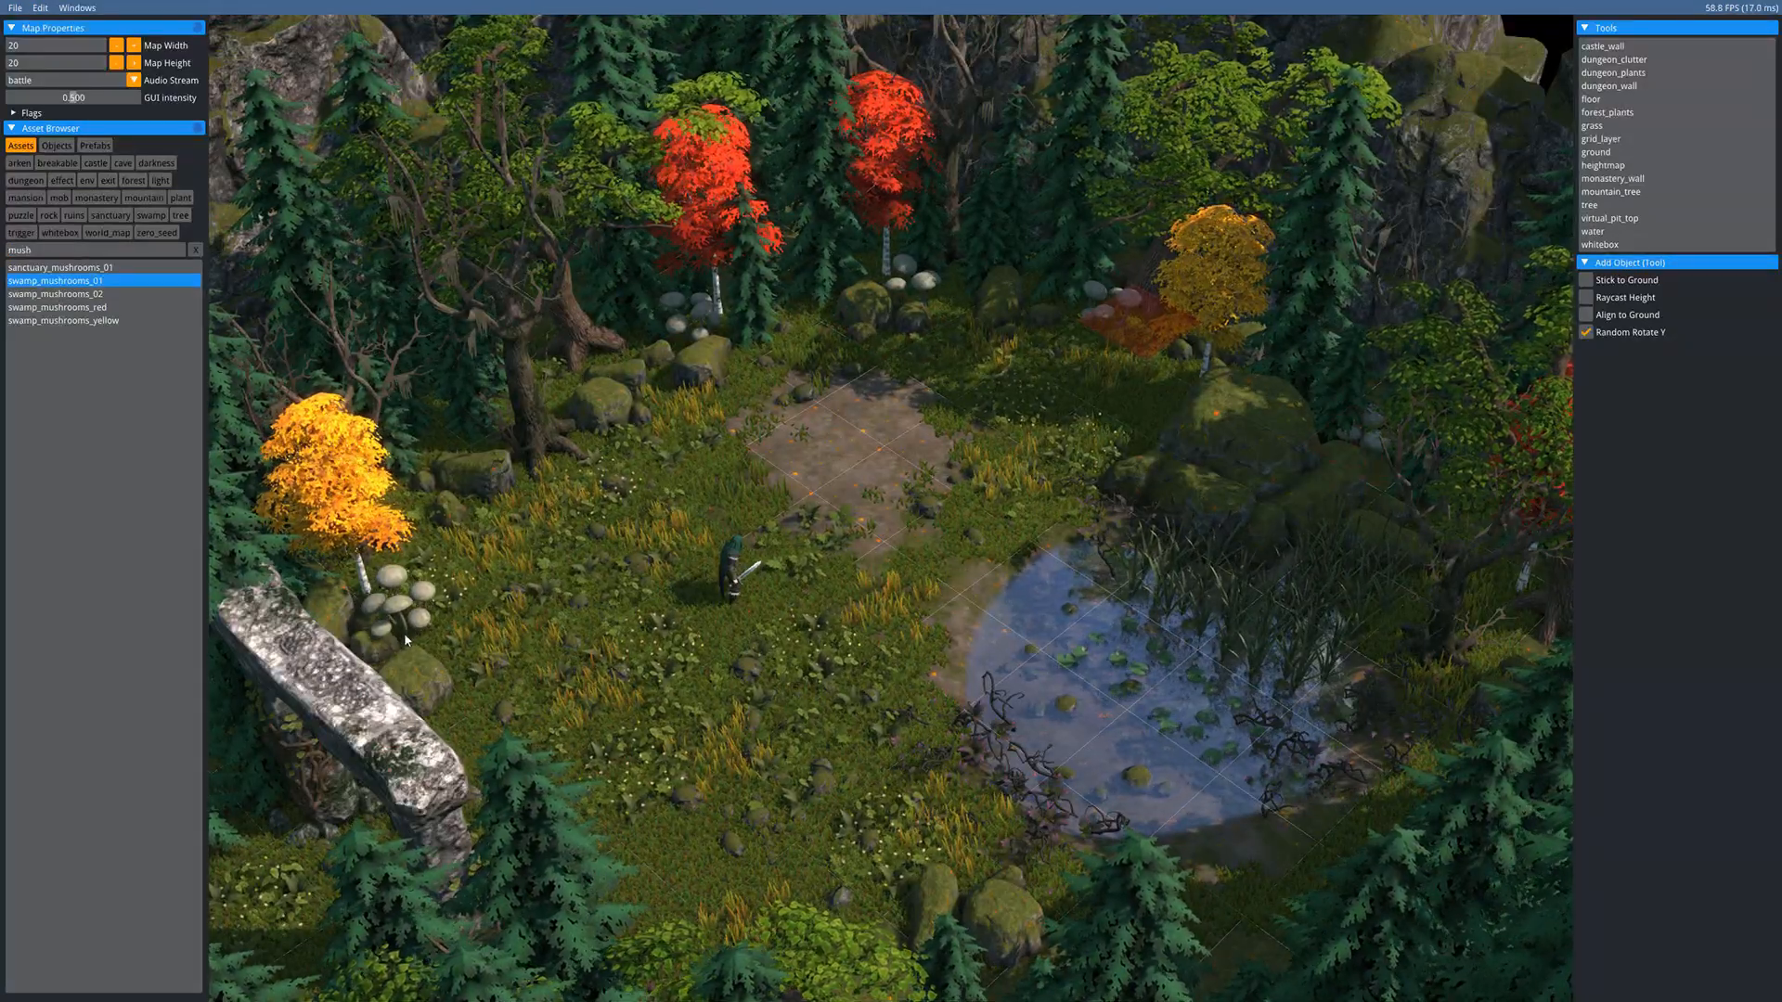
{"action": "key", "text": "s"}
{"action": "key", "text": "s"}
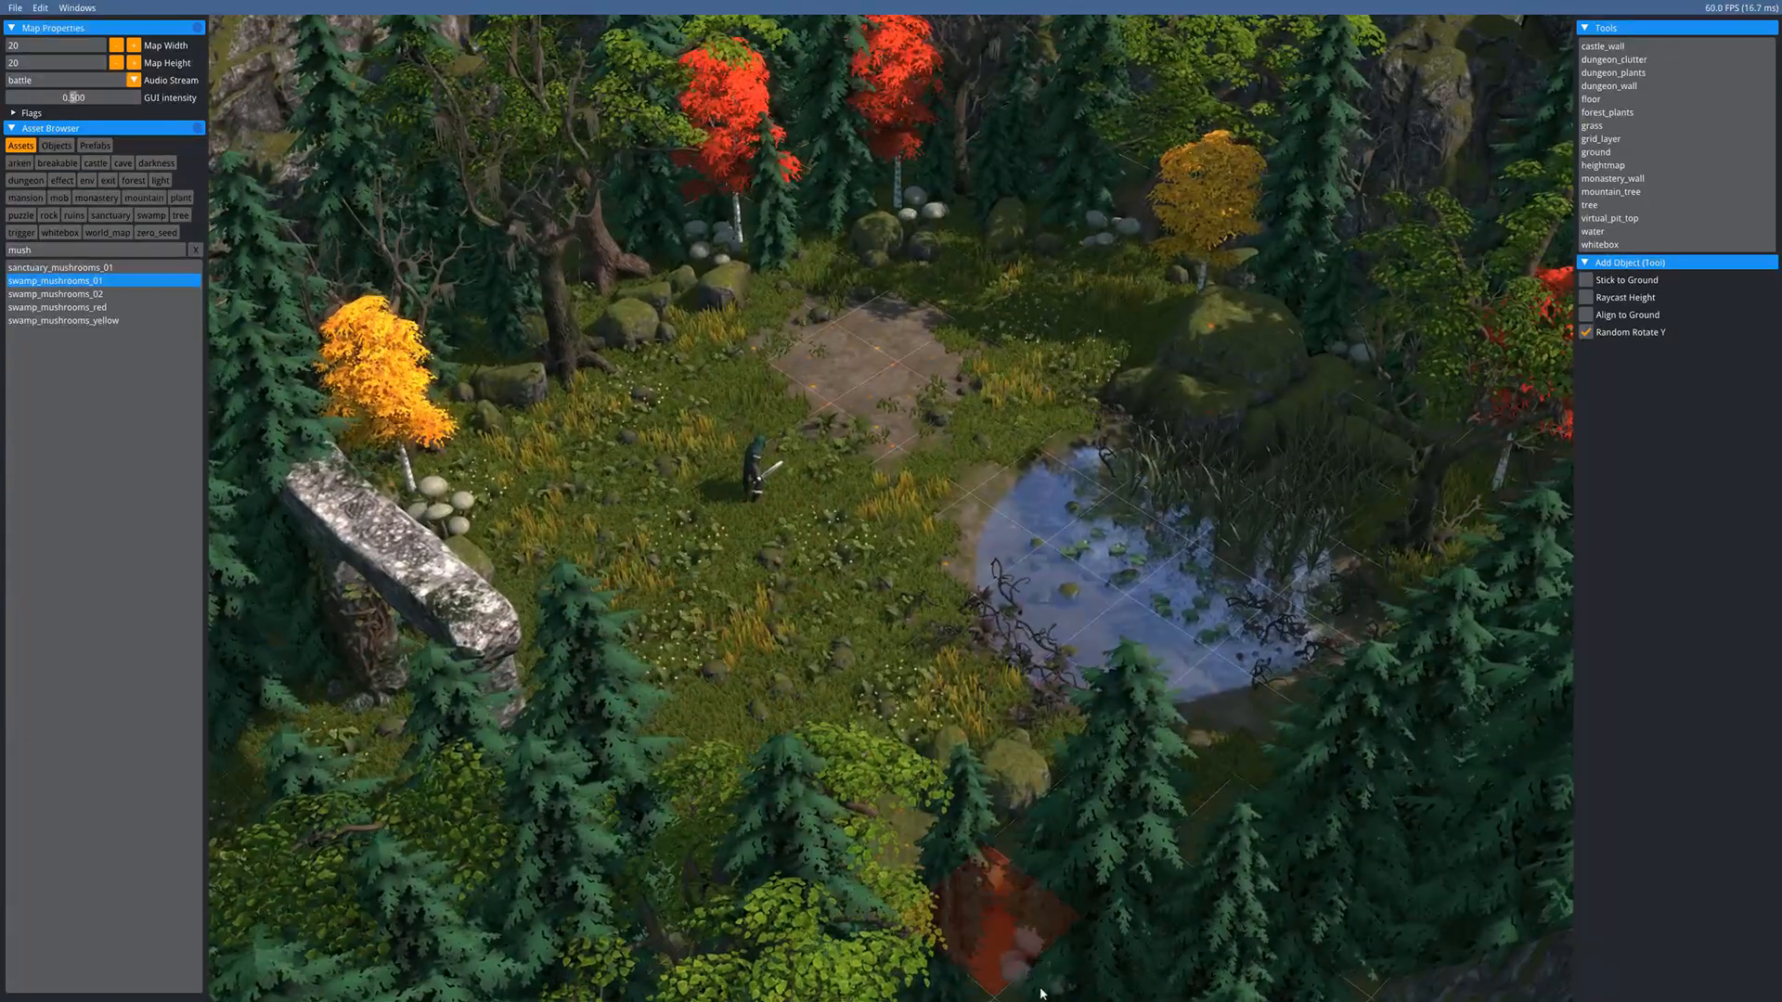
{"action": "left_click", "coordinate": [998, 956]}
- With Raycast Height on, place swamp_mushrooms_02 on the pond-side rock, tree bases and left rock
{"action": "left_click", "coordinate": [56, 293]}
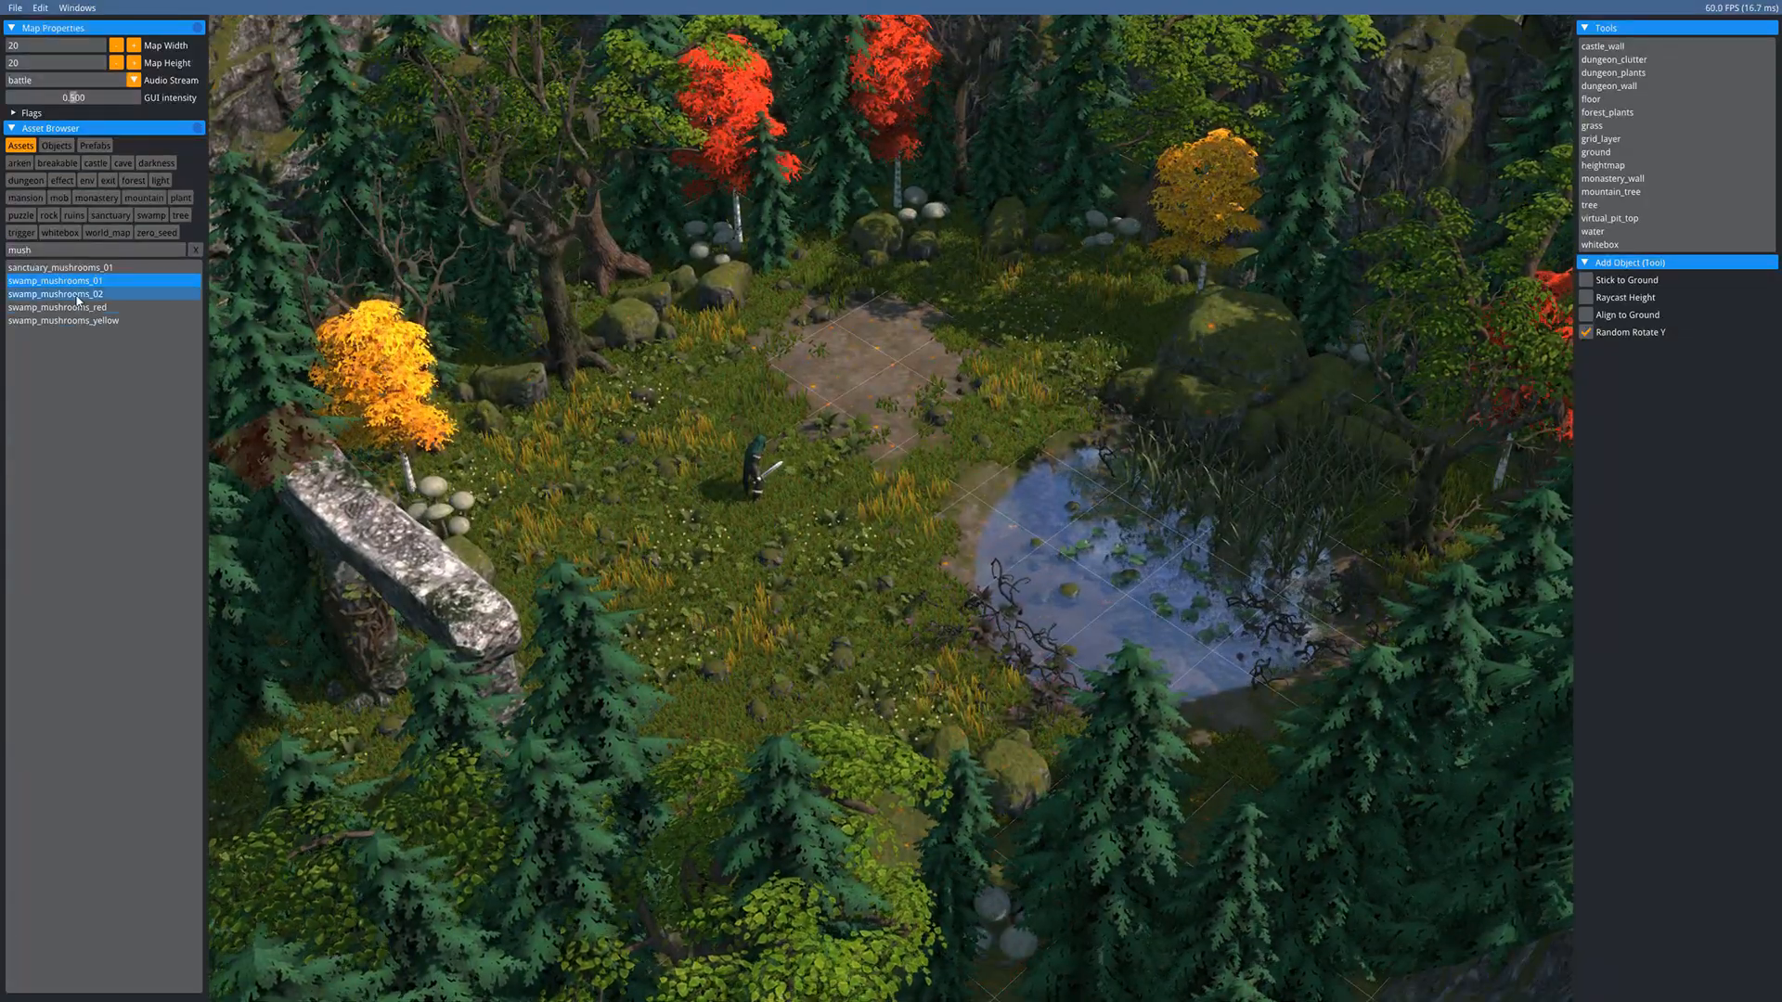
{"action": "key", "text": "w"}
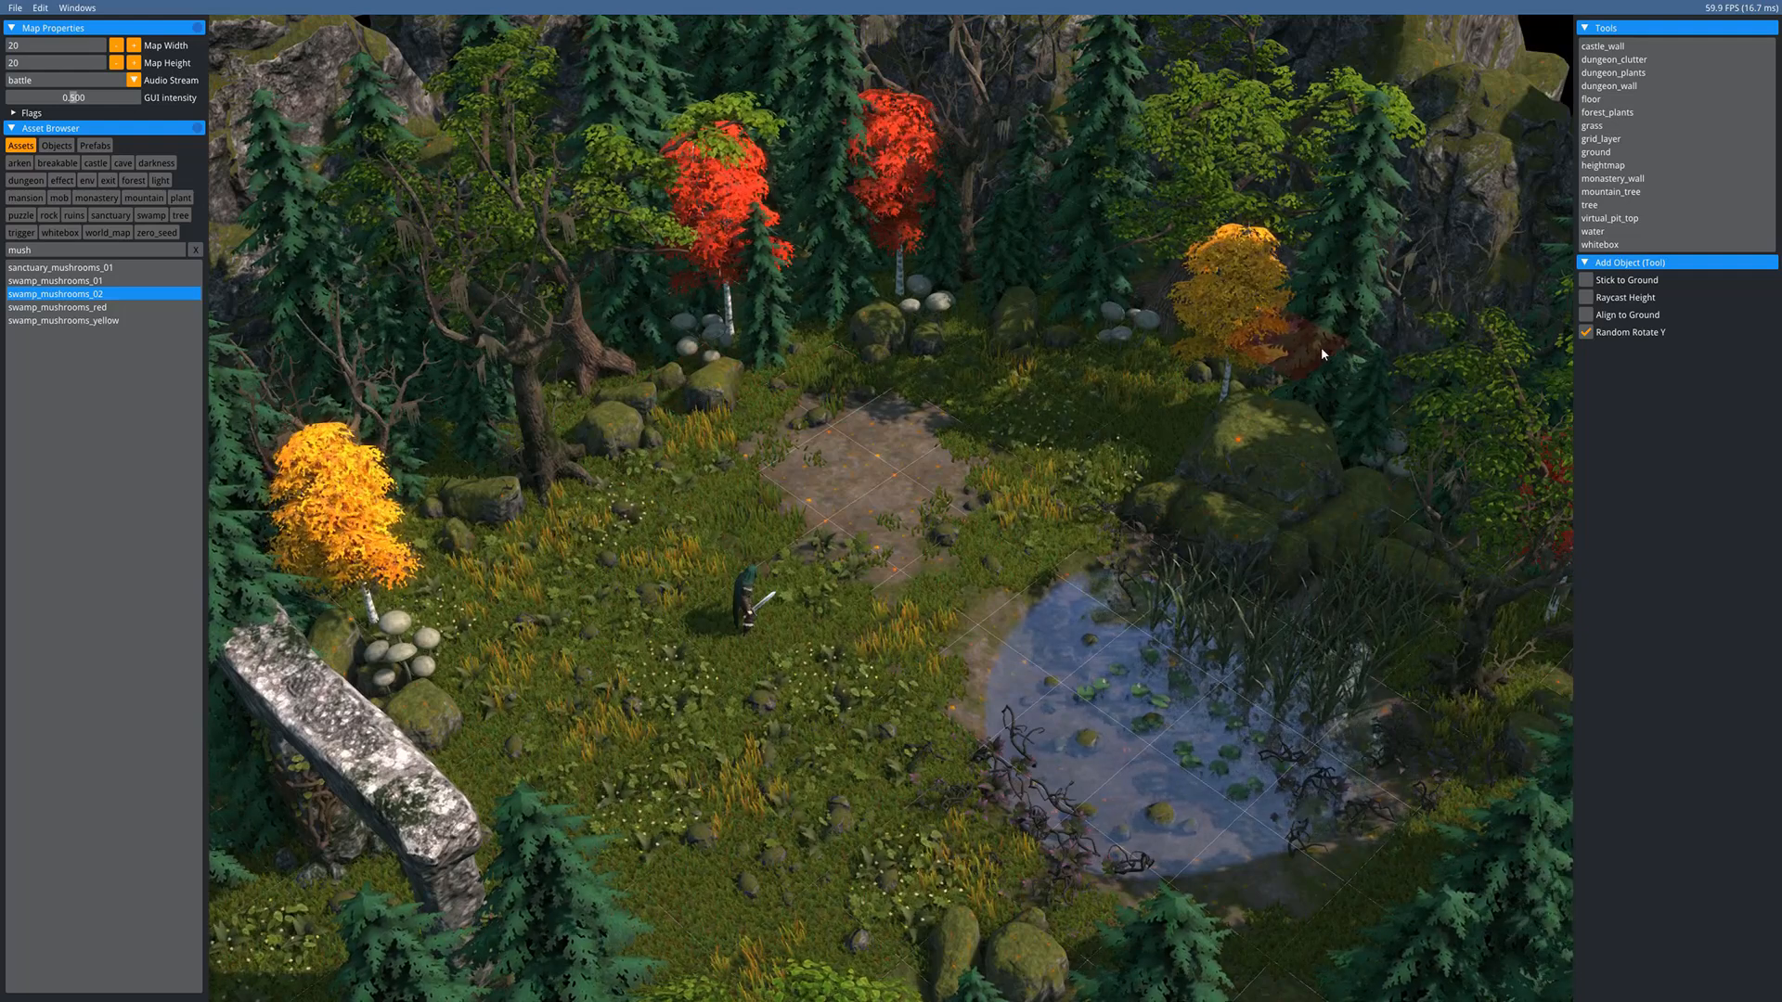
{"action": "left_click", "coordinate": [1586, 297]}
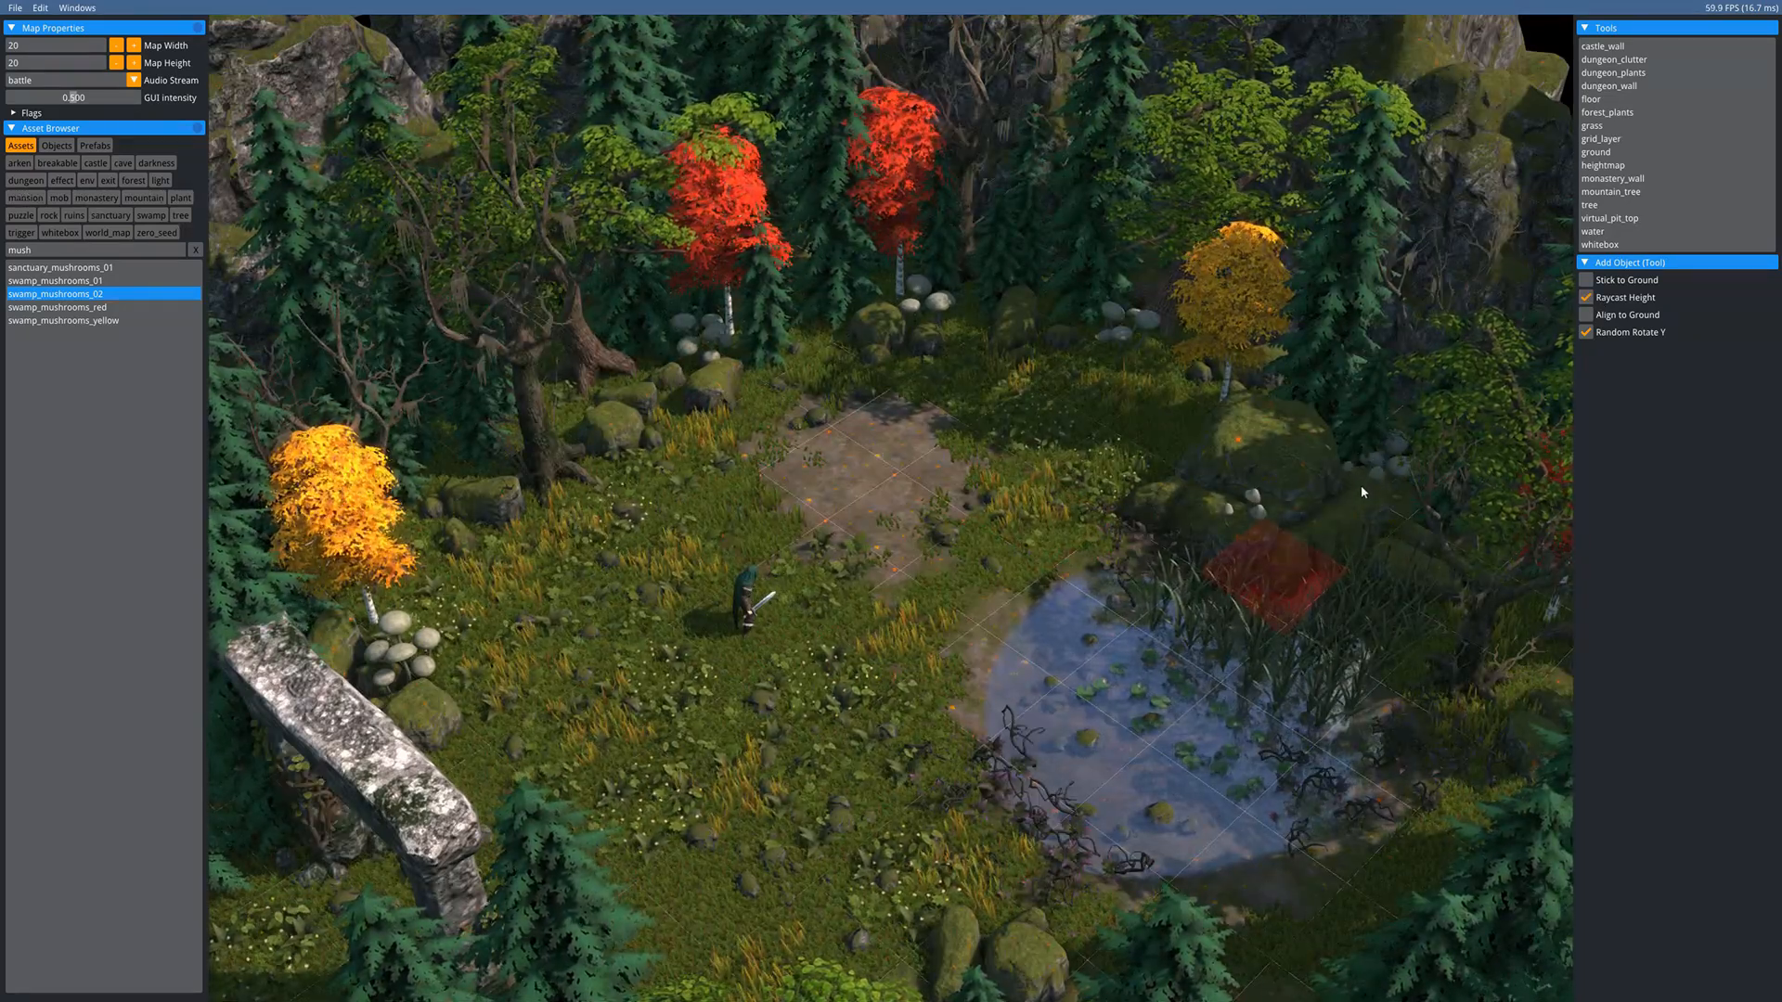
{"action": "left_click", "coordinate": [710, 369]}
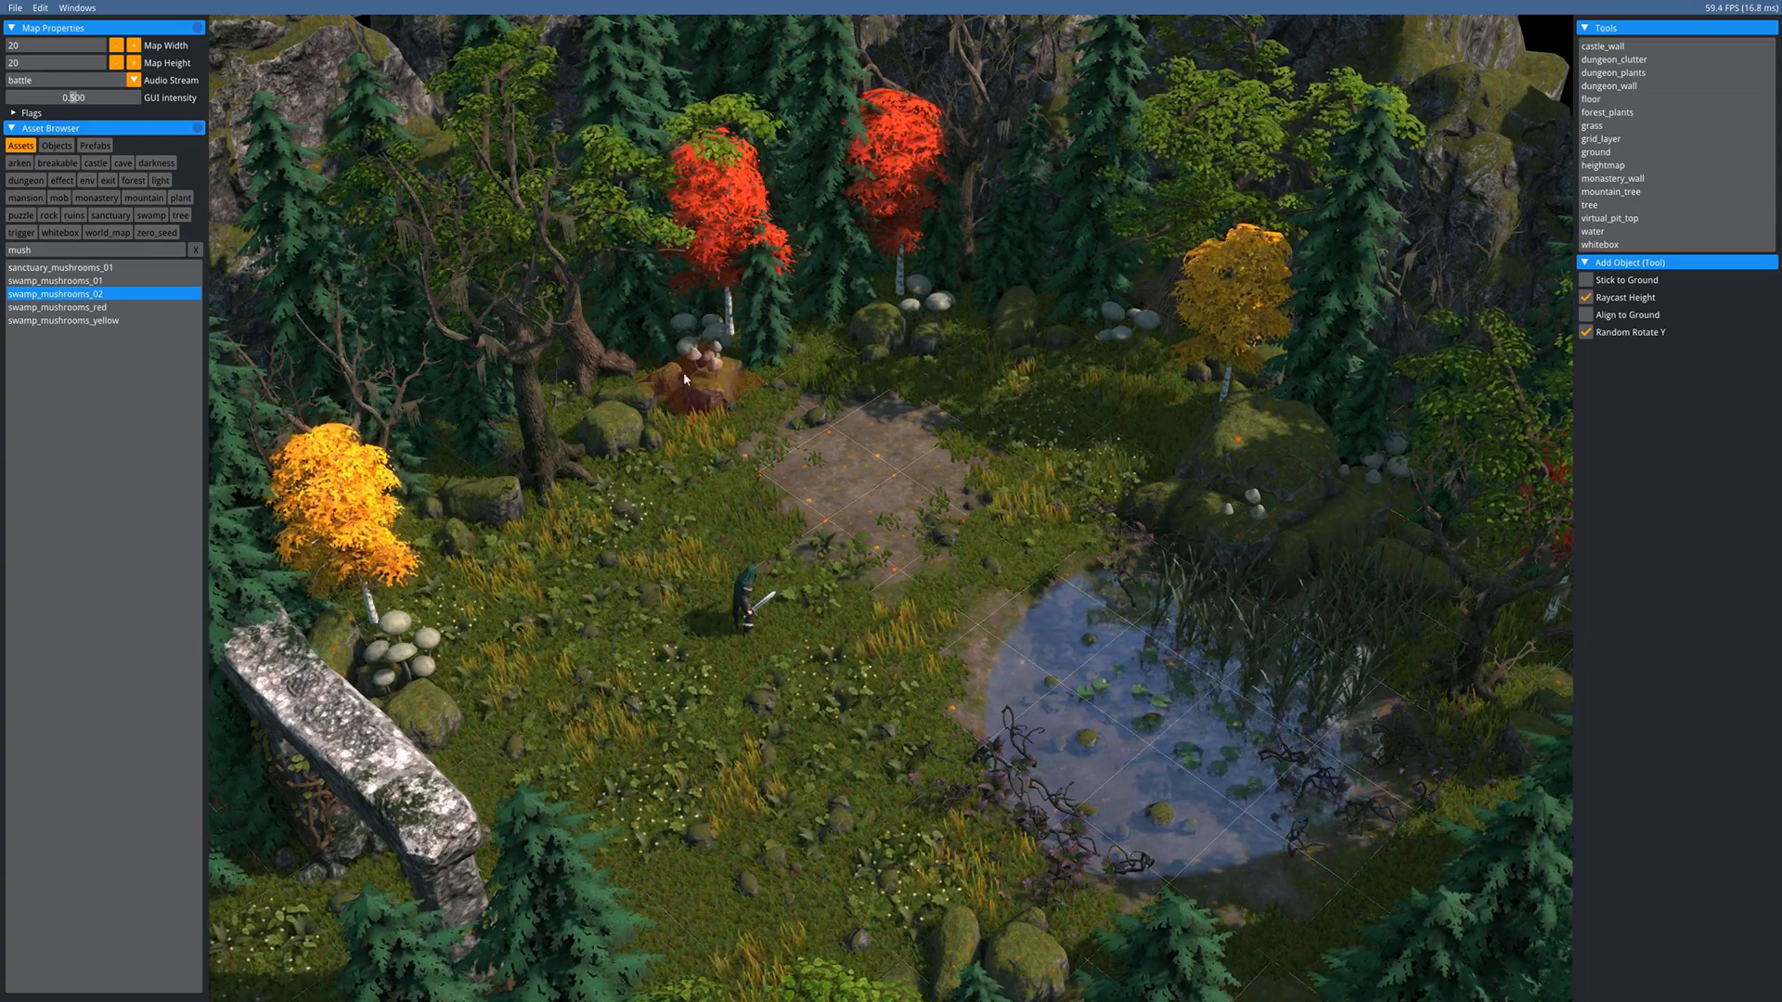
{"action": "left_click", "coordinate": [602, 413]}
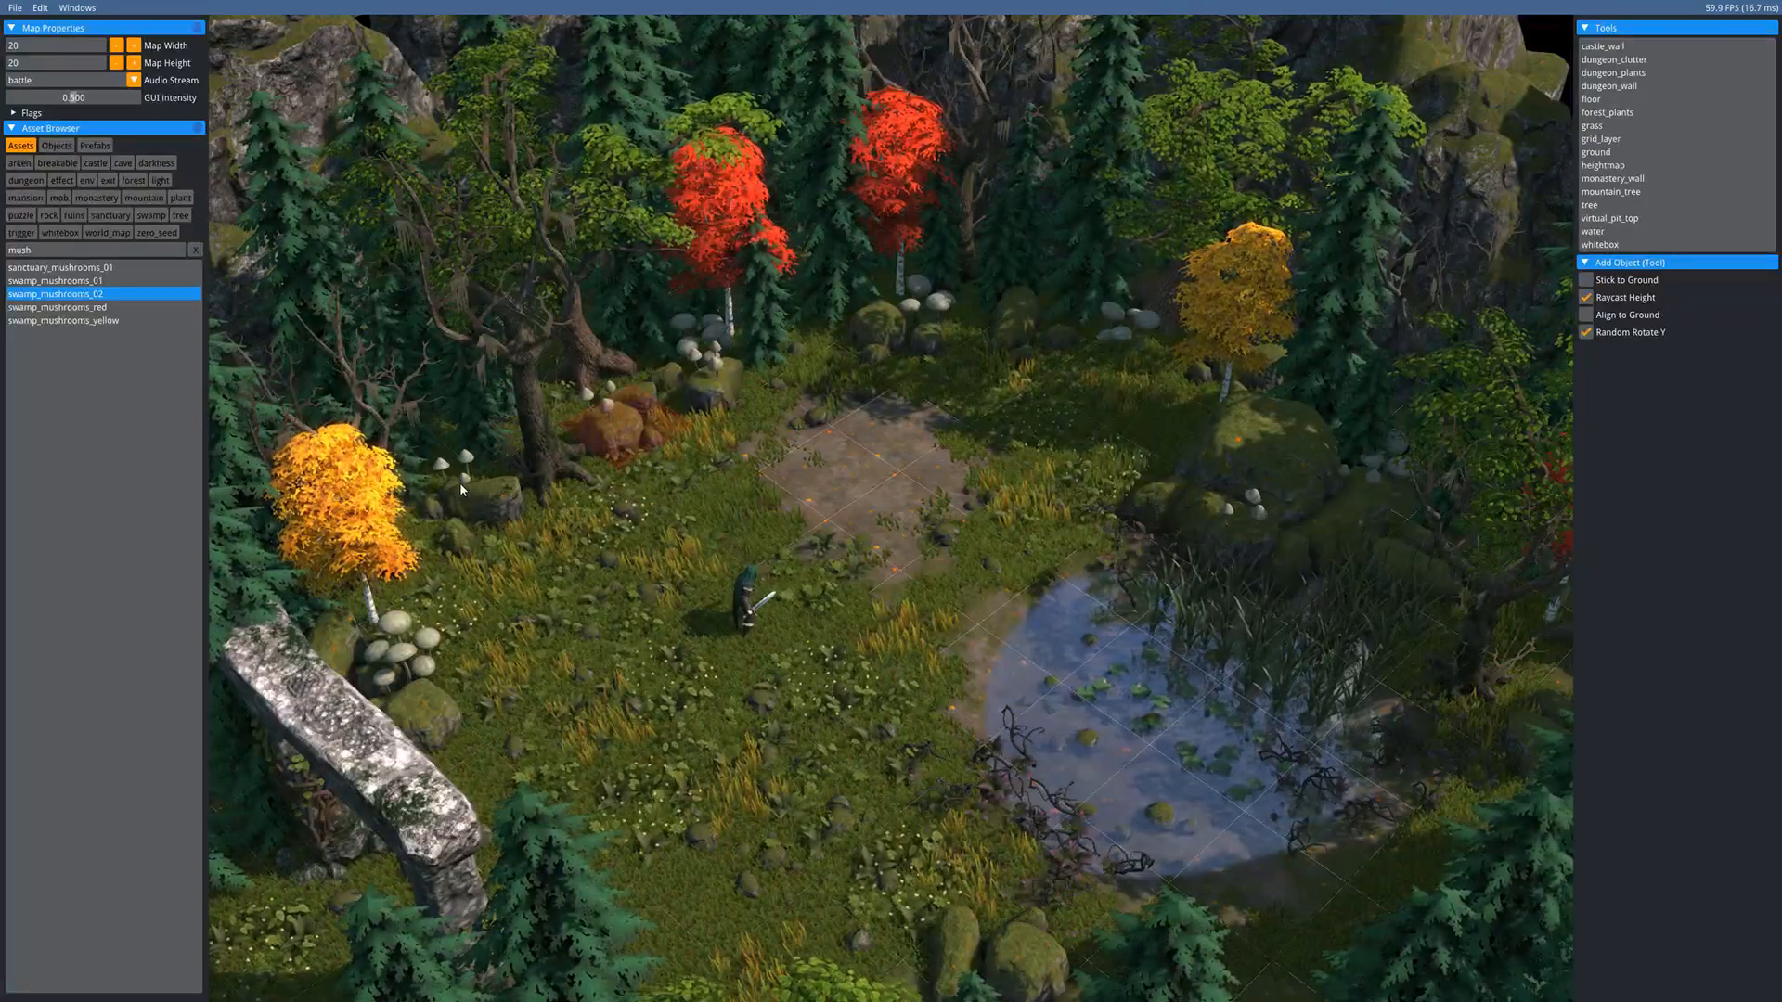
{"action": "left_click", "coordinate": [460, 483]}
- Add a swamp_mushrooms_02 cluster on the pond's right bank, then return to selecting
{"action": "middle_click_drag", "start_coordinate": [829, 394], "coordinate": [1021, 199]}
{"action": "scroll", "coordinate": [750, 636], "scroll_direction": "up", "scroll_amount": 2}
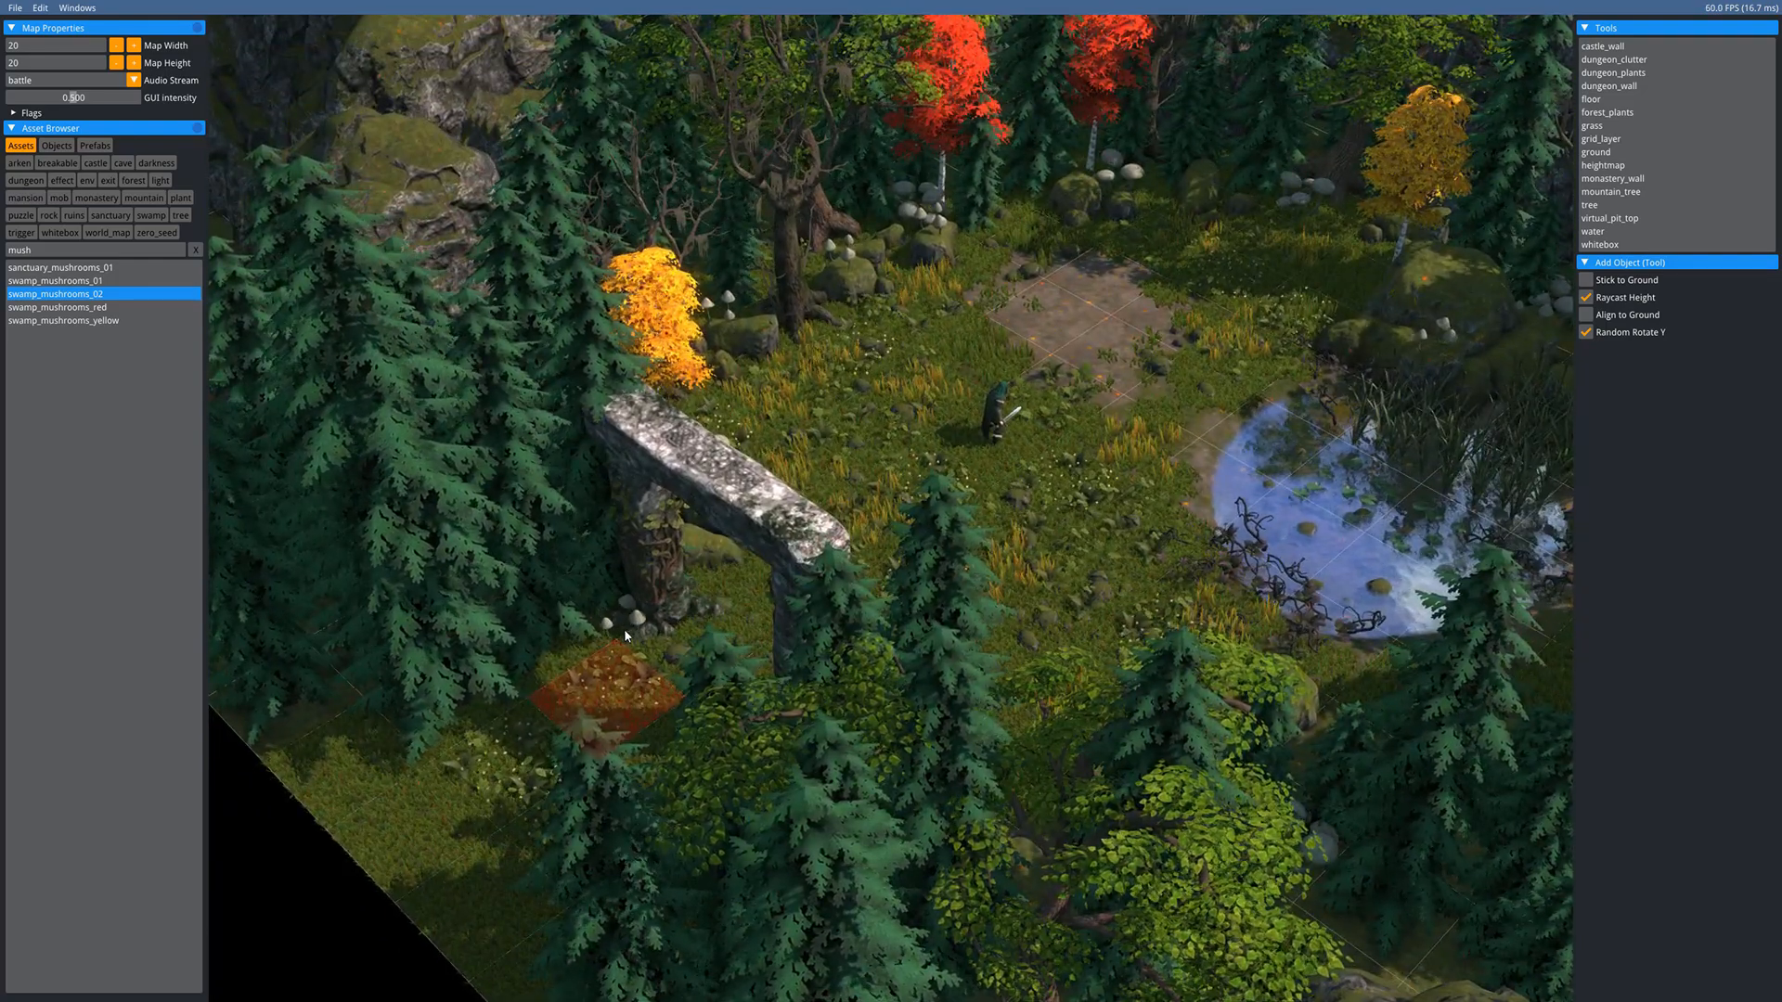
{"action": "middle_click_drag", "start_coordinate": [1143, 521], "coordinate": [913, 626]}
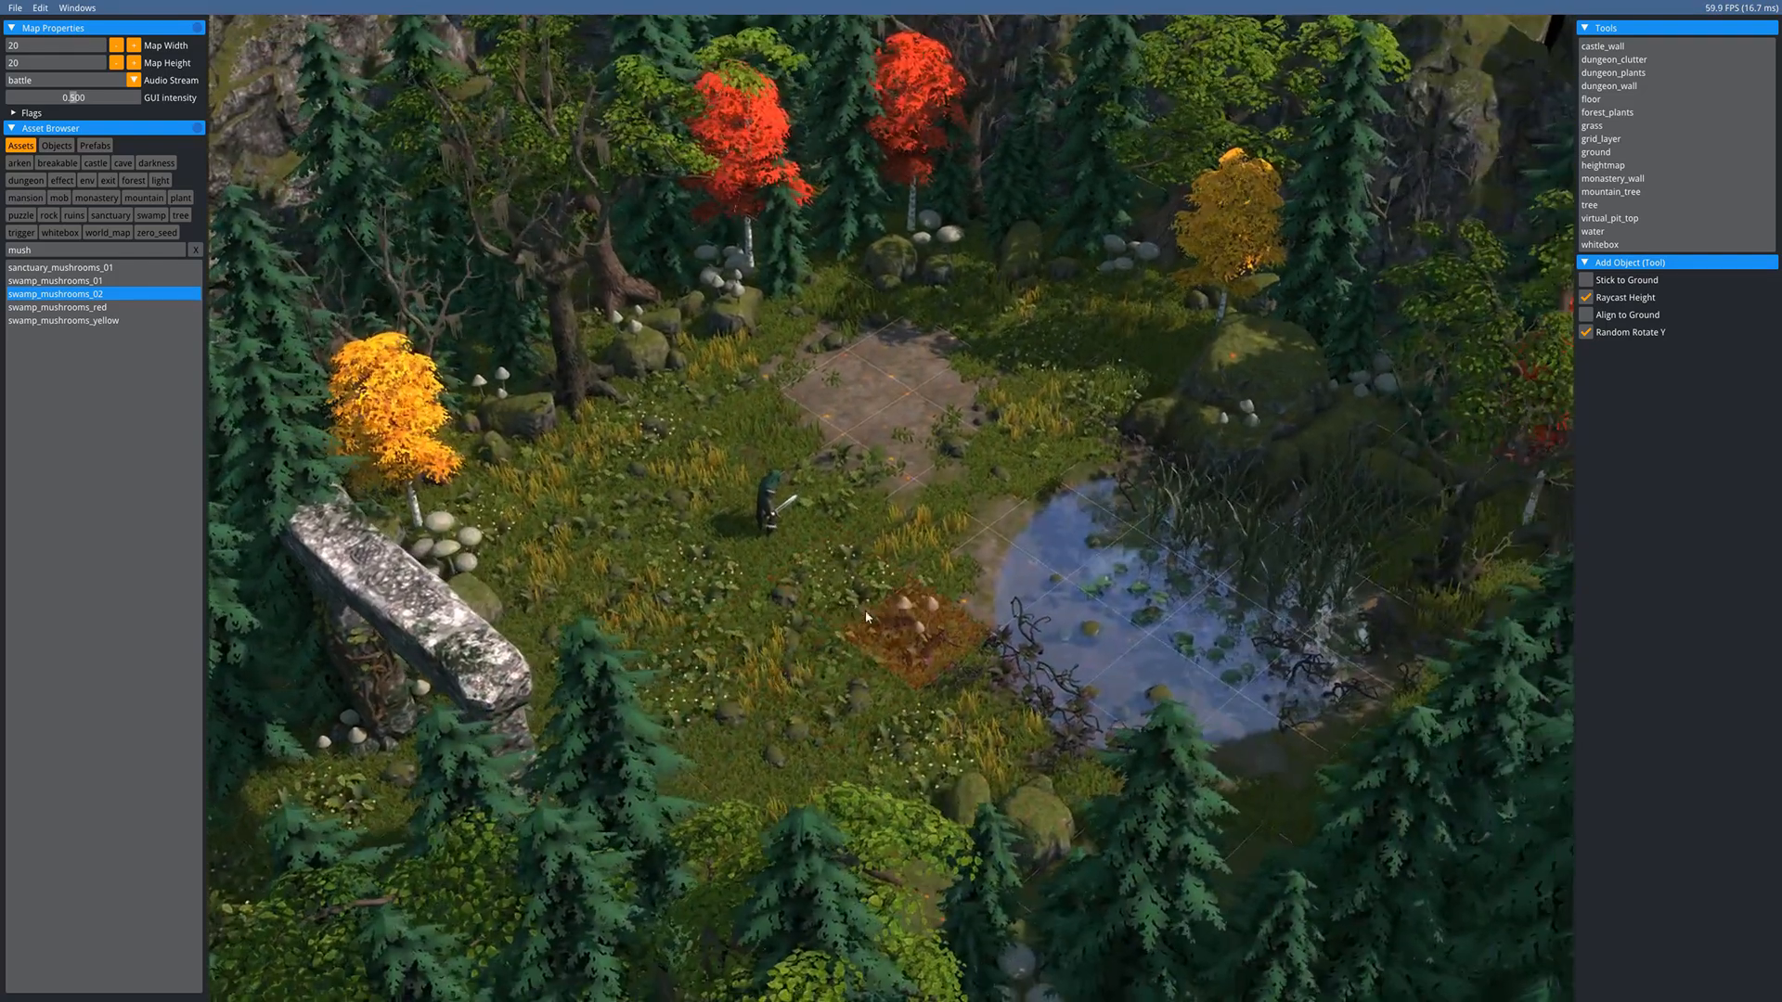
{"action": "middle_click_drag", "start_coordinate": [1051, 739], "coordinate": [991, 798]}
{"action": "left_click", "coordinate": [1347, 646]}
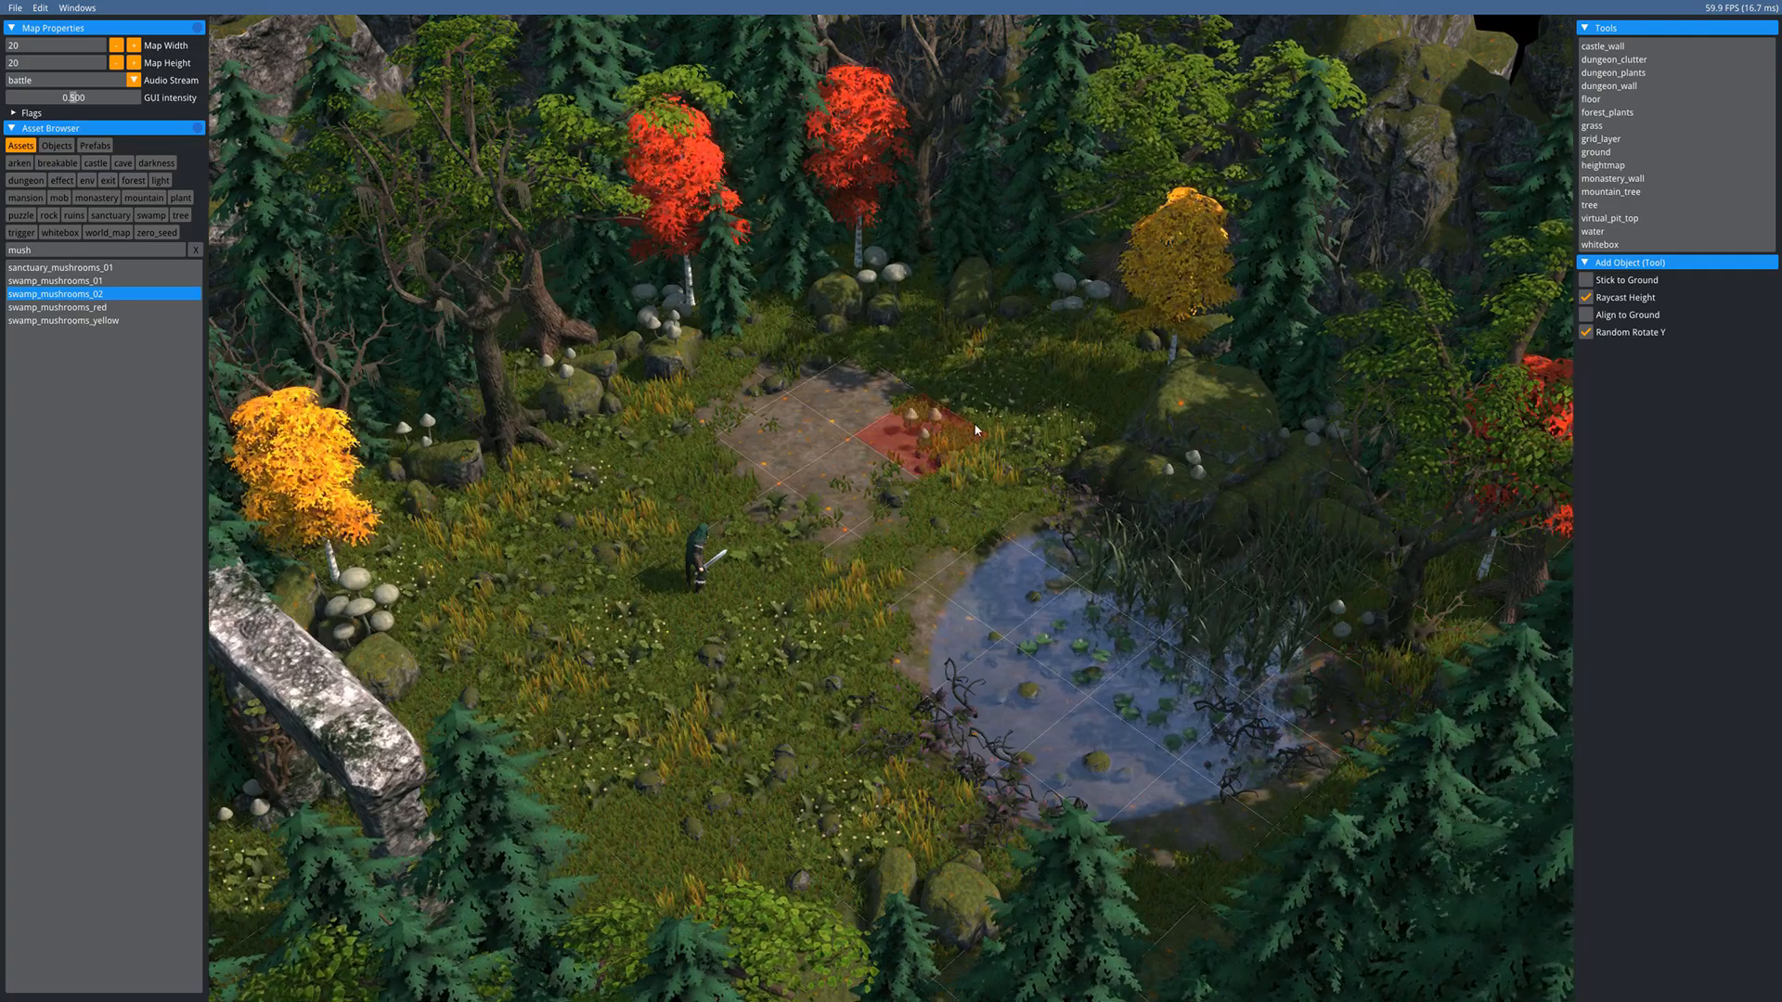
{"action": "middle_click_drag", "start_coordinate": [733, 316], "coordinate": [743, 428]}
{"action": "key", "text": "Escape"}
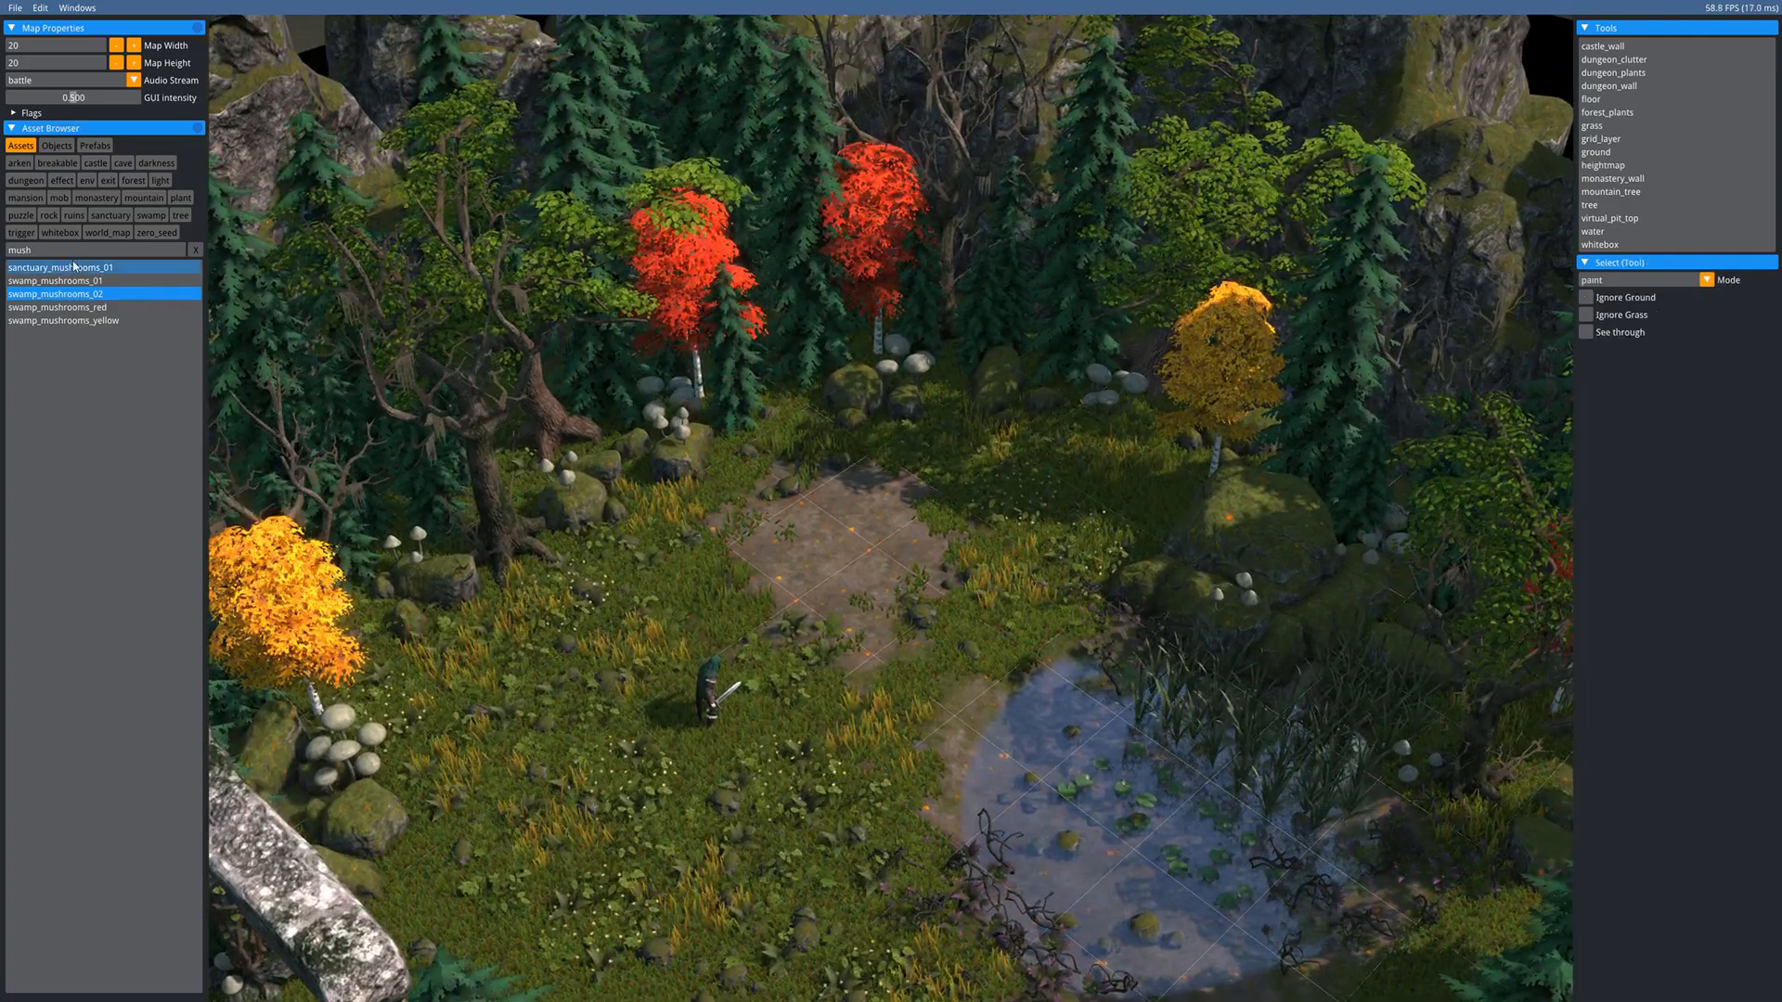
{"action": "middle_click_drag", "start_coordinate": [999, 563], "coordinate": [914, 441]}
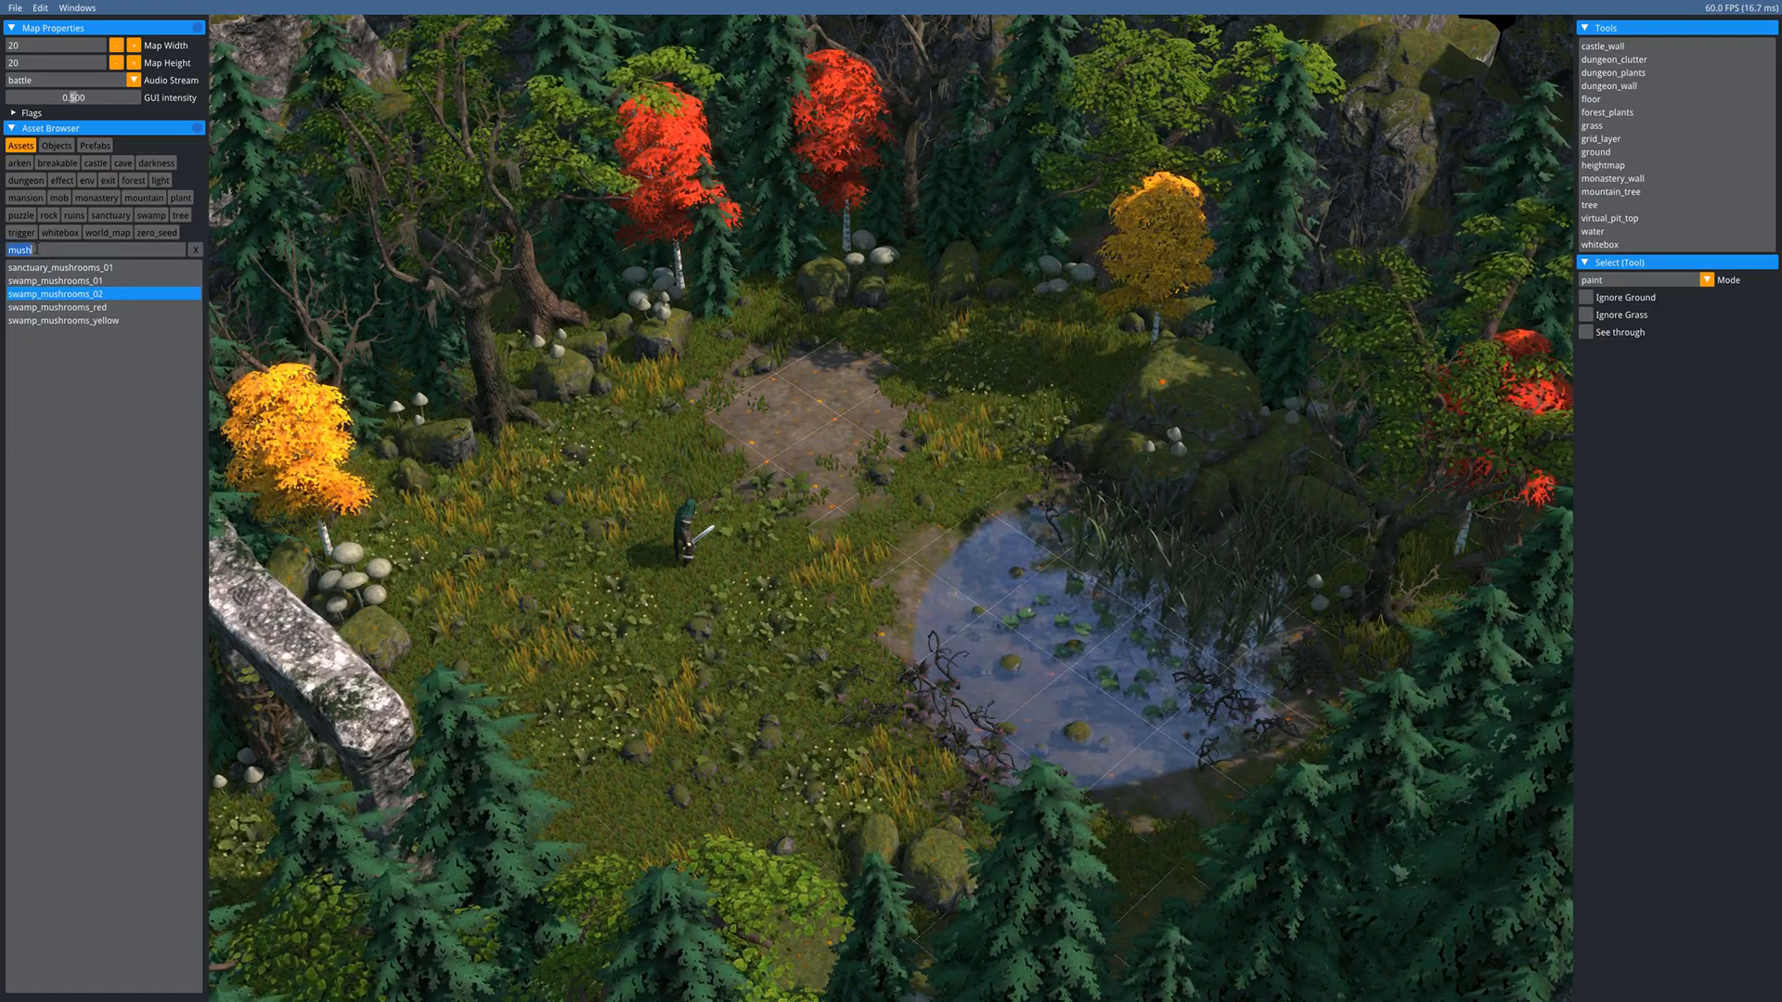
- Place forest_fallen_tree logs at the pond's lower edge and near the stone patch, then disable Raycast Height
{"action": "type", "text": "falle"}
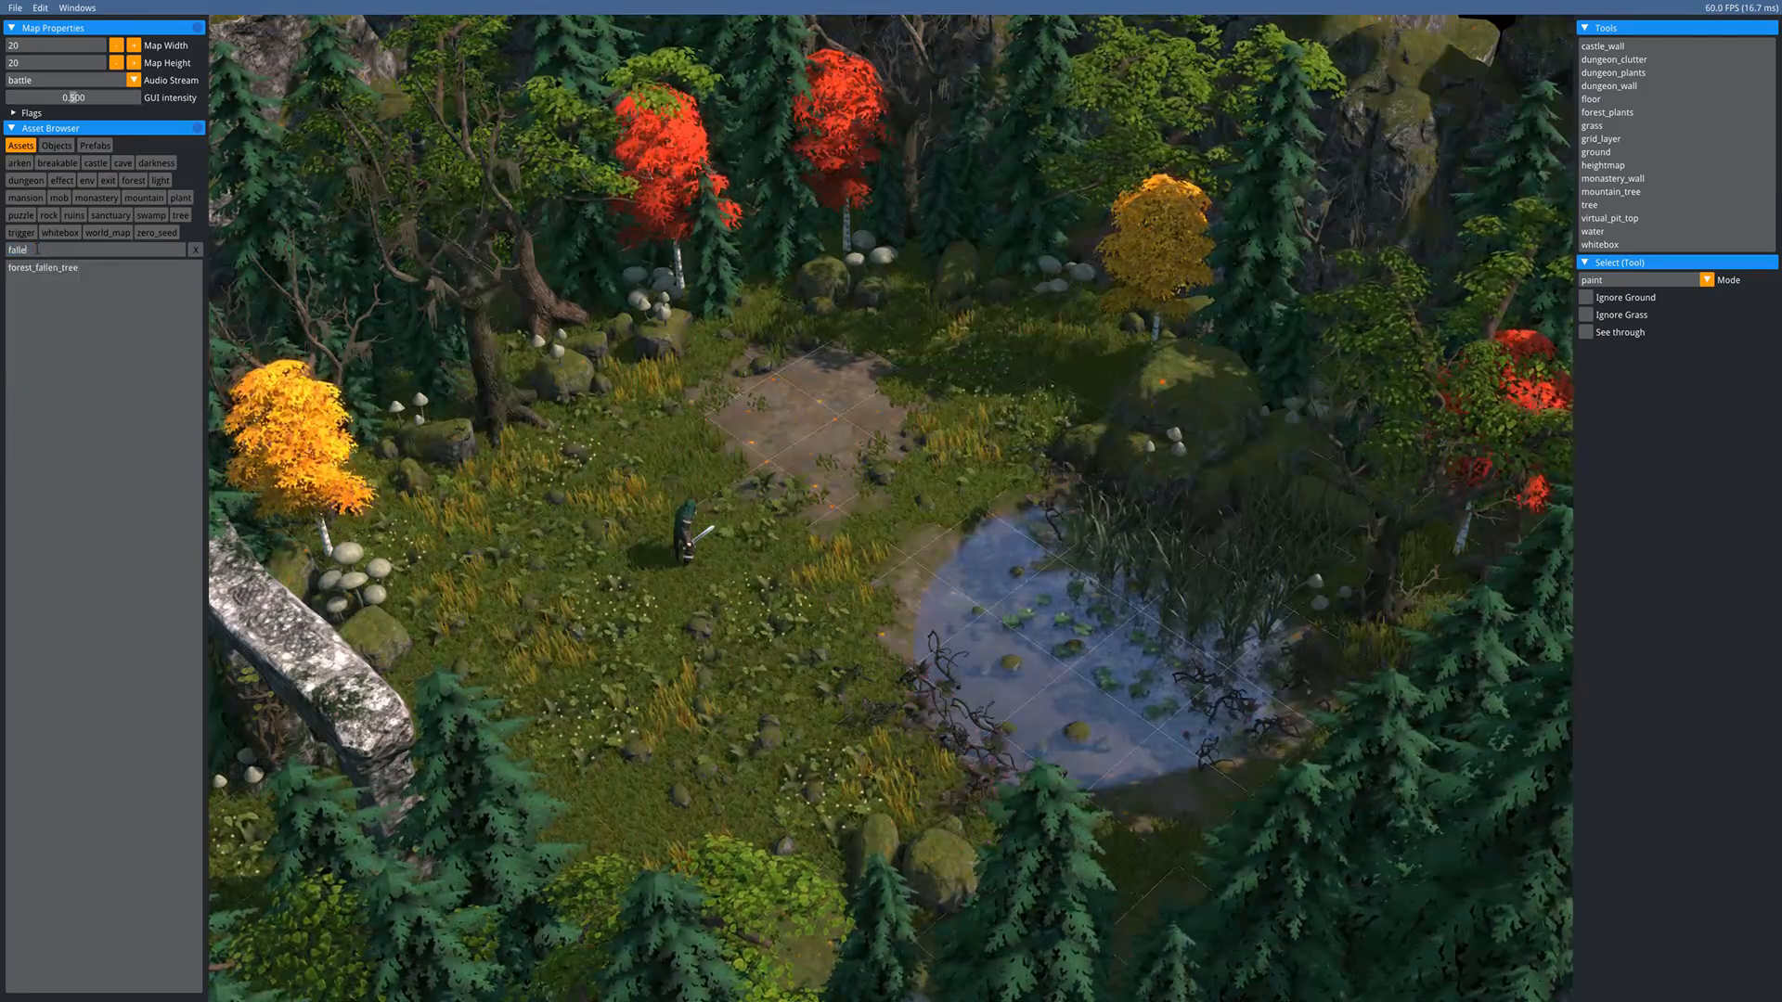
{"action": "left_click", "coordinate": [30, 269]}
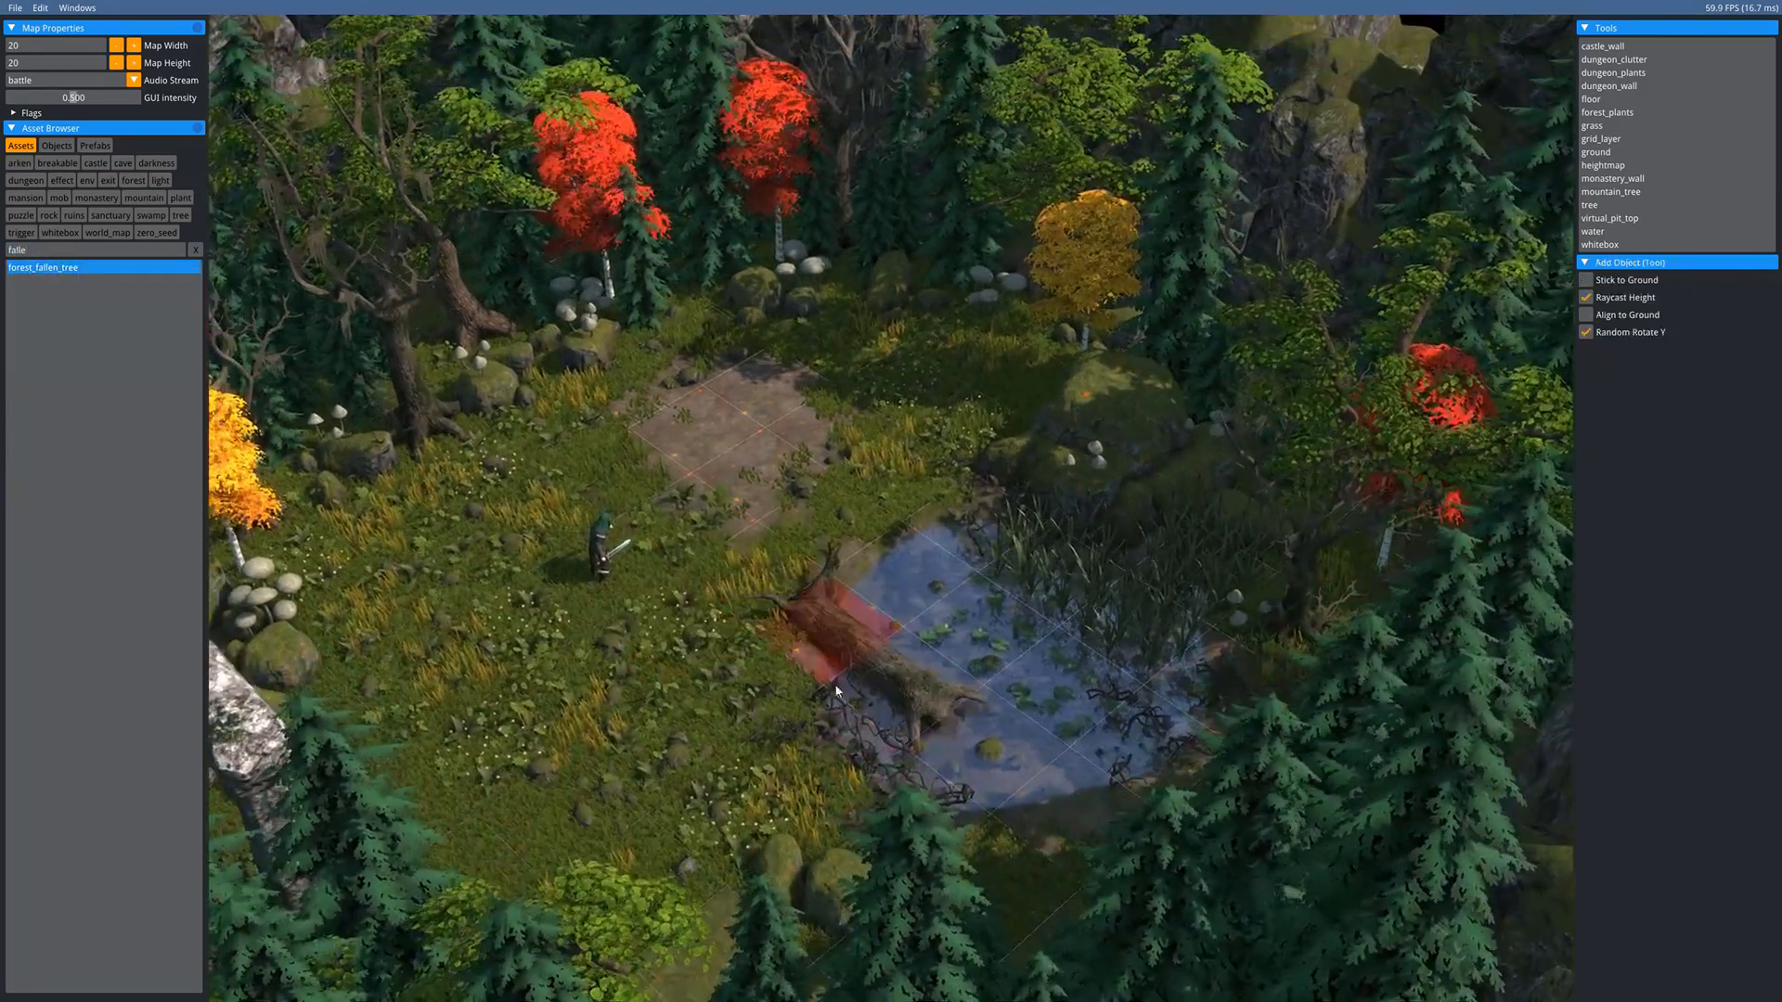
{"action": "left_click", "coordinate": [1006, 838]}
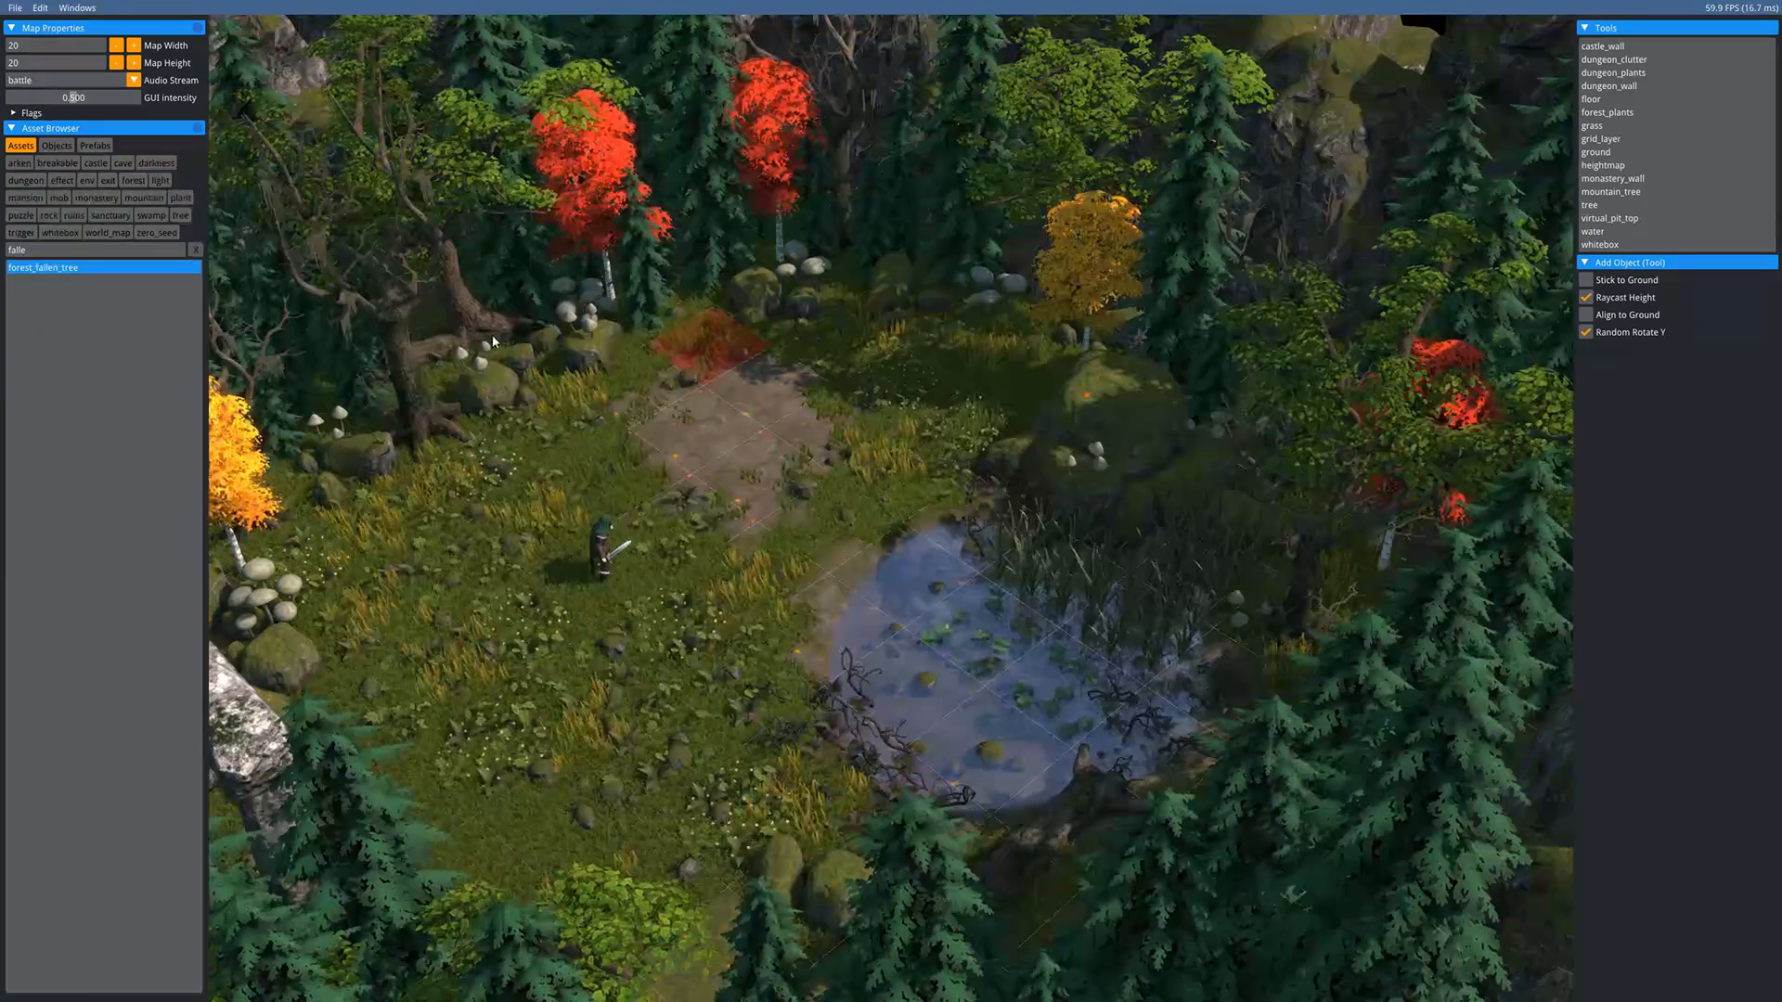
{"action": "left_click", "coordinate": [735, 399]}
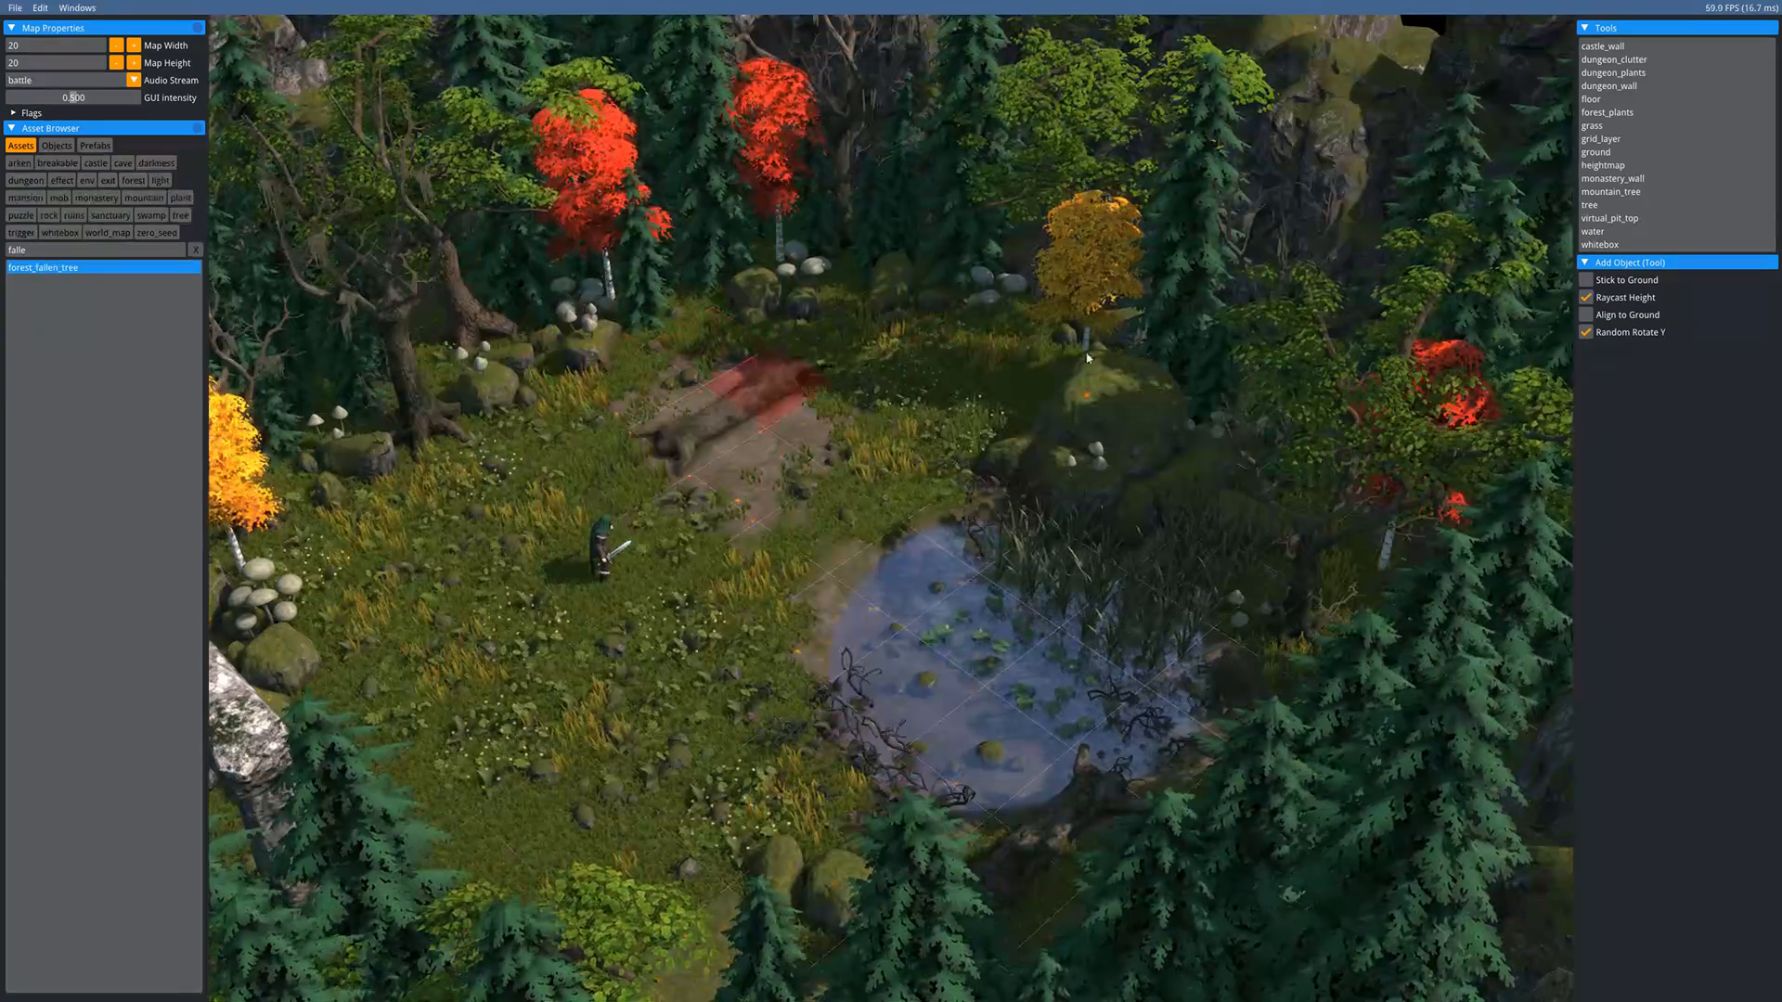
{"action": "left_click", "coordinate": [1583, 300]}
- Return to the Select tool and frame the finished forest clearing in view
{"action": "middle_click_drag", "start_coordinate": [553, 366], "coordinate": [577, 464]}
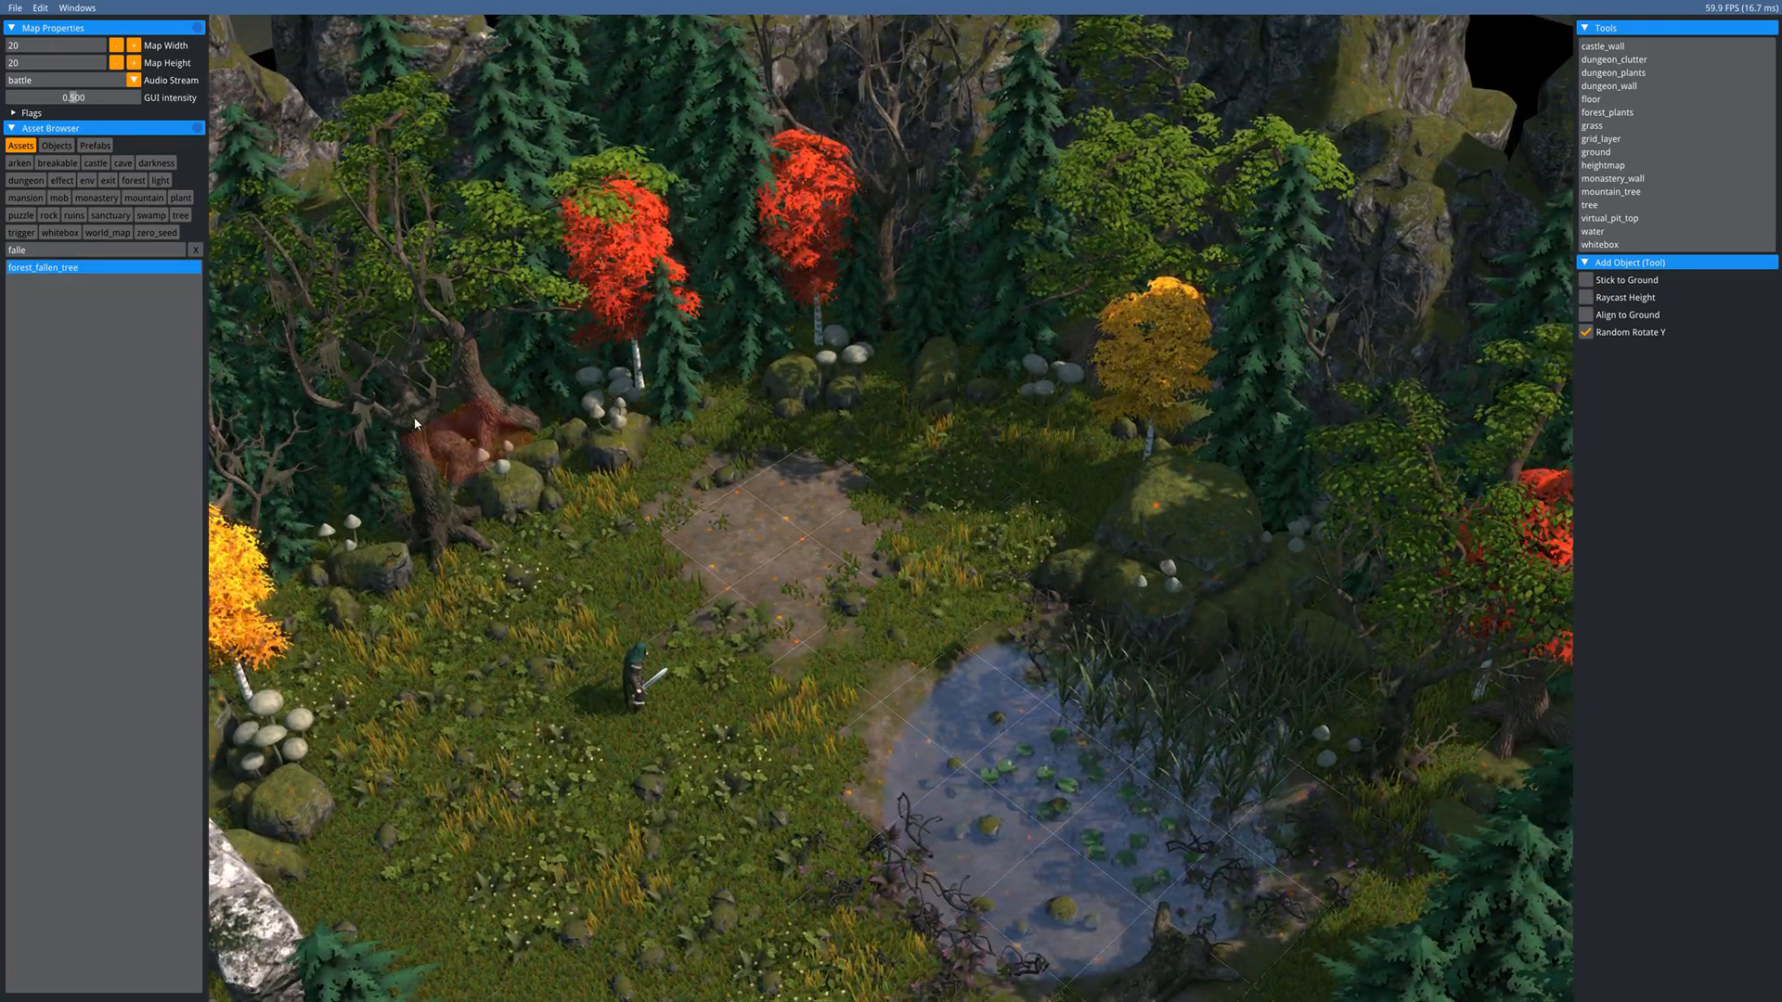
{"action": "middle_click_drag", "start_coordinate": [984, 417], "coordinate": [825, 466]}
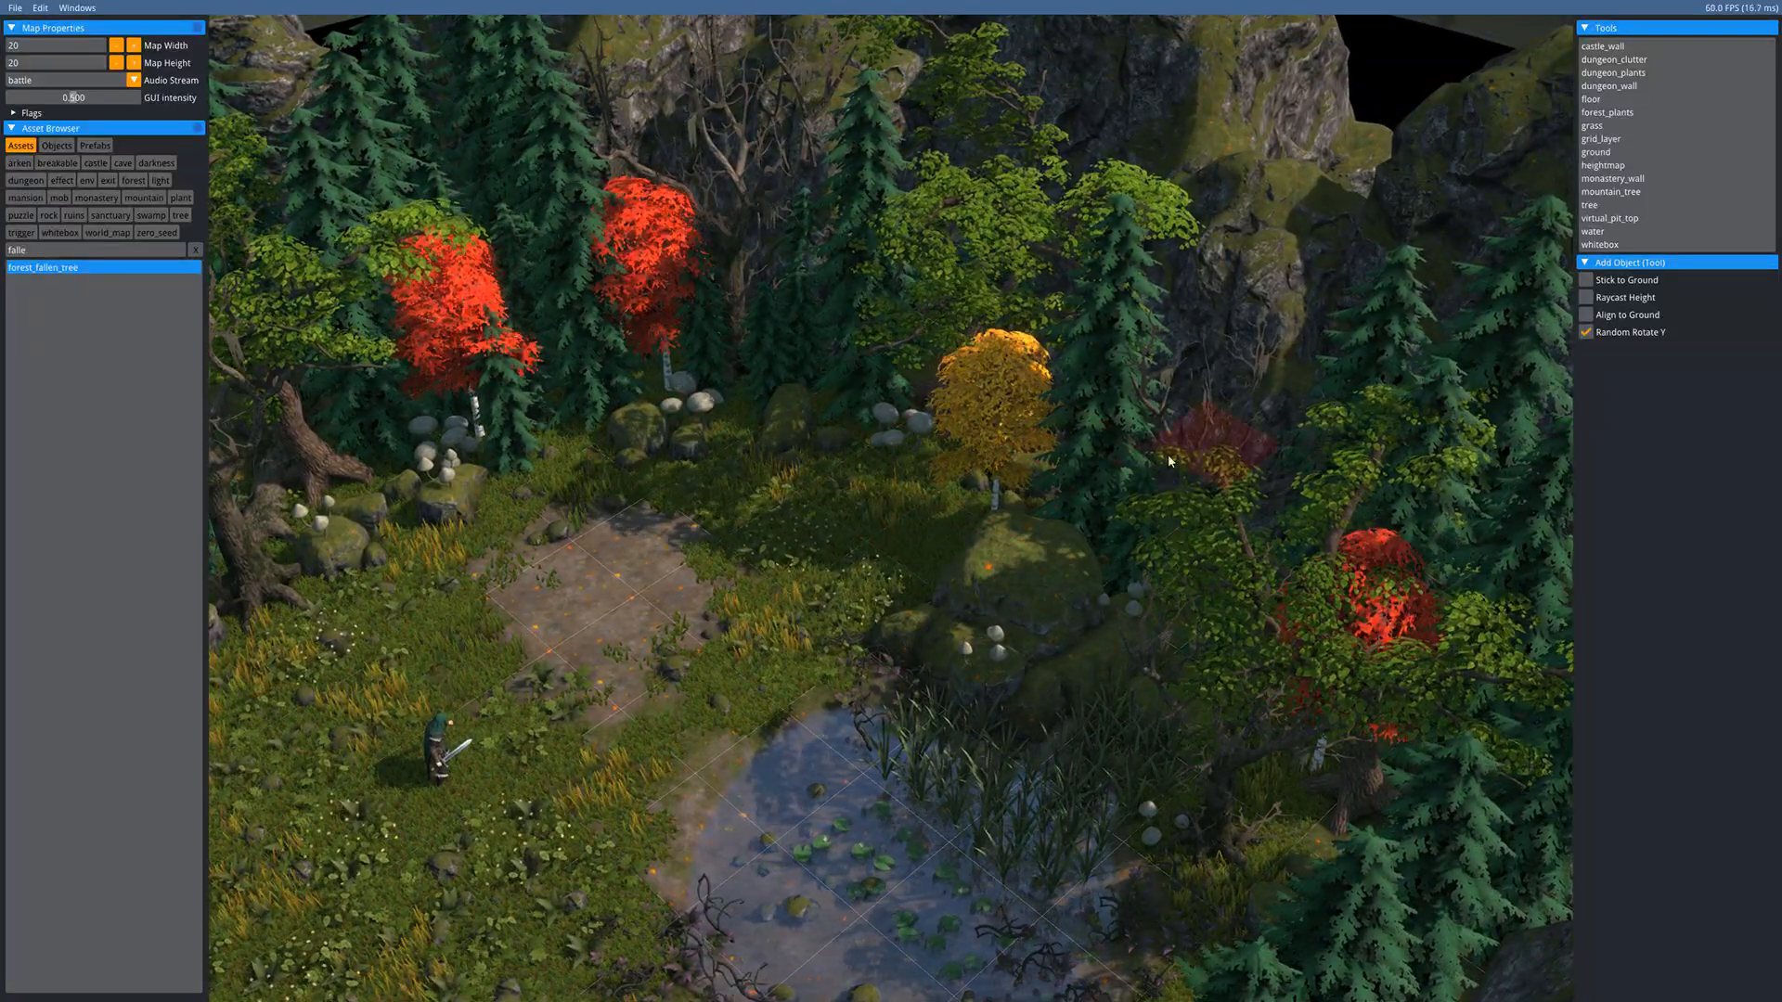
{"action": "middle_click_drag", "start_coordinate": [1168, 461], "coordinate": [1072, 218]}
{"action": "middle_click_drag", "start_coordinate": [811, 470], "coordinate": [1094, 404]}
{"action": "key", "text": "Escape"}
{"action": "middle_click_drag", "start_coordinate": [940, 362], "coordinate": [813, 486]}
{"action": "middle_click_drag", "start_coordinate": [951, 390], "coordinate": [966, 475]}
{"action": "scroll", "coordinate": [1136, 429], "scroll_direction": "down", "scroll_amount": 2}
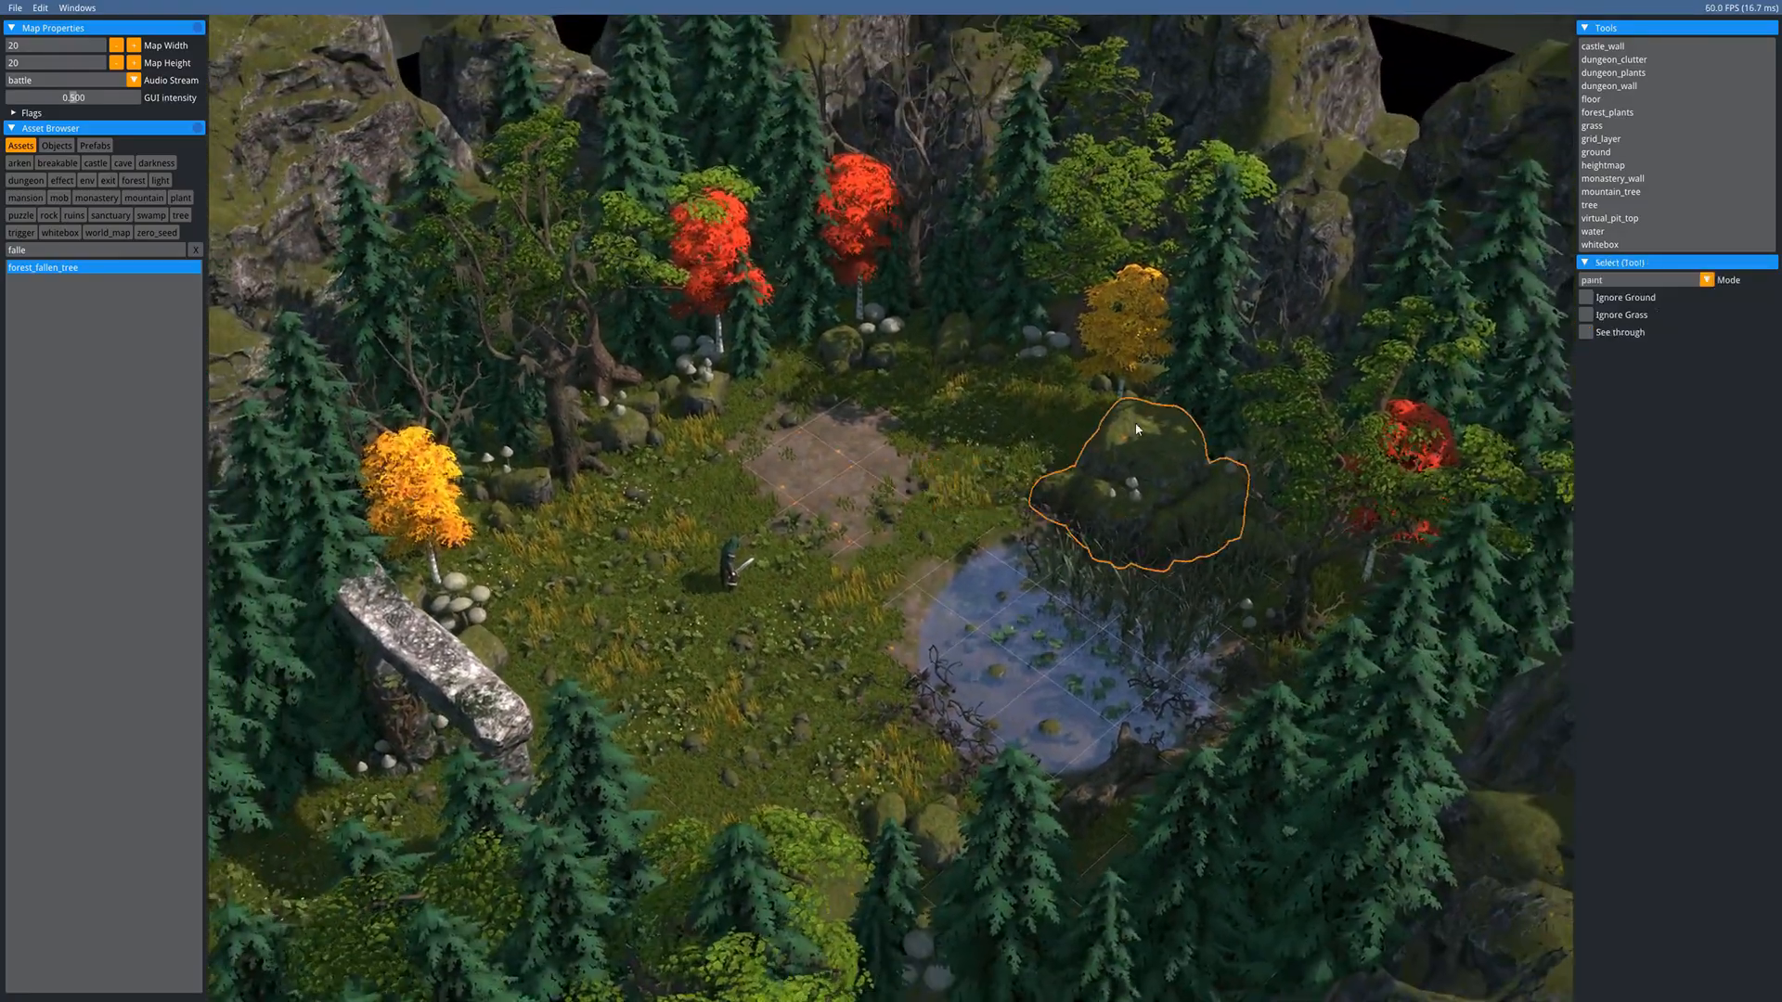
{"action": "scroll", "coordinate": [1021, 455], "scroll_direction": "up", "scroll_amount": 2}
{"action": "middle_click_drag", "start_coordinate": [932, 550], "coordinate": [1010, 465]}
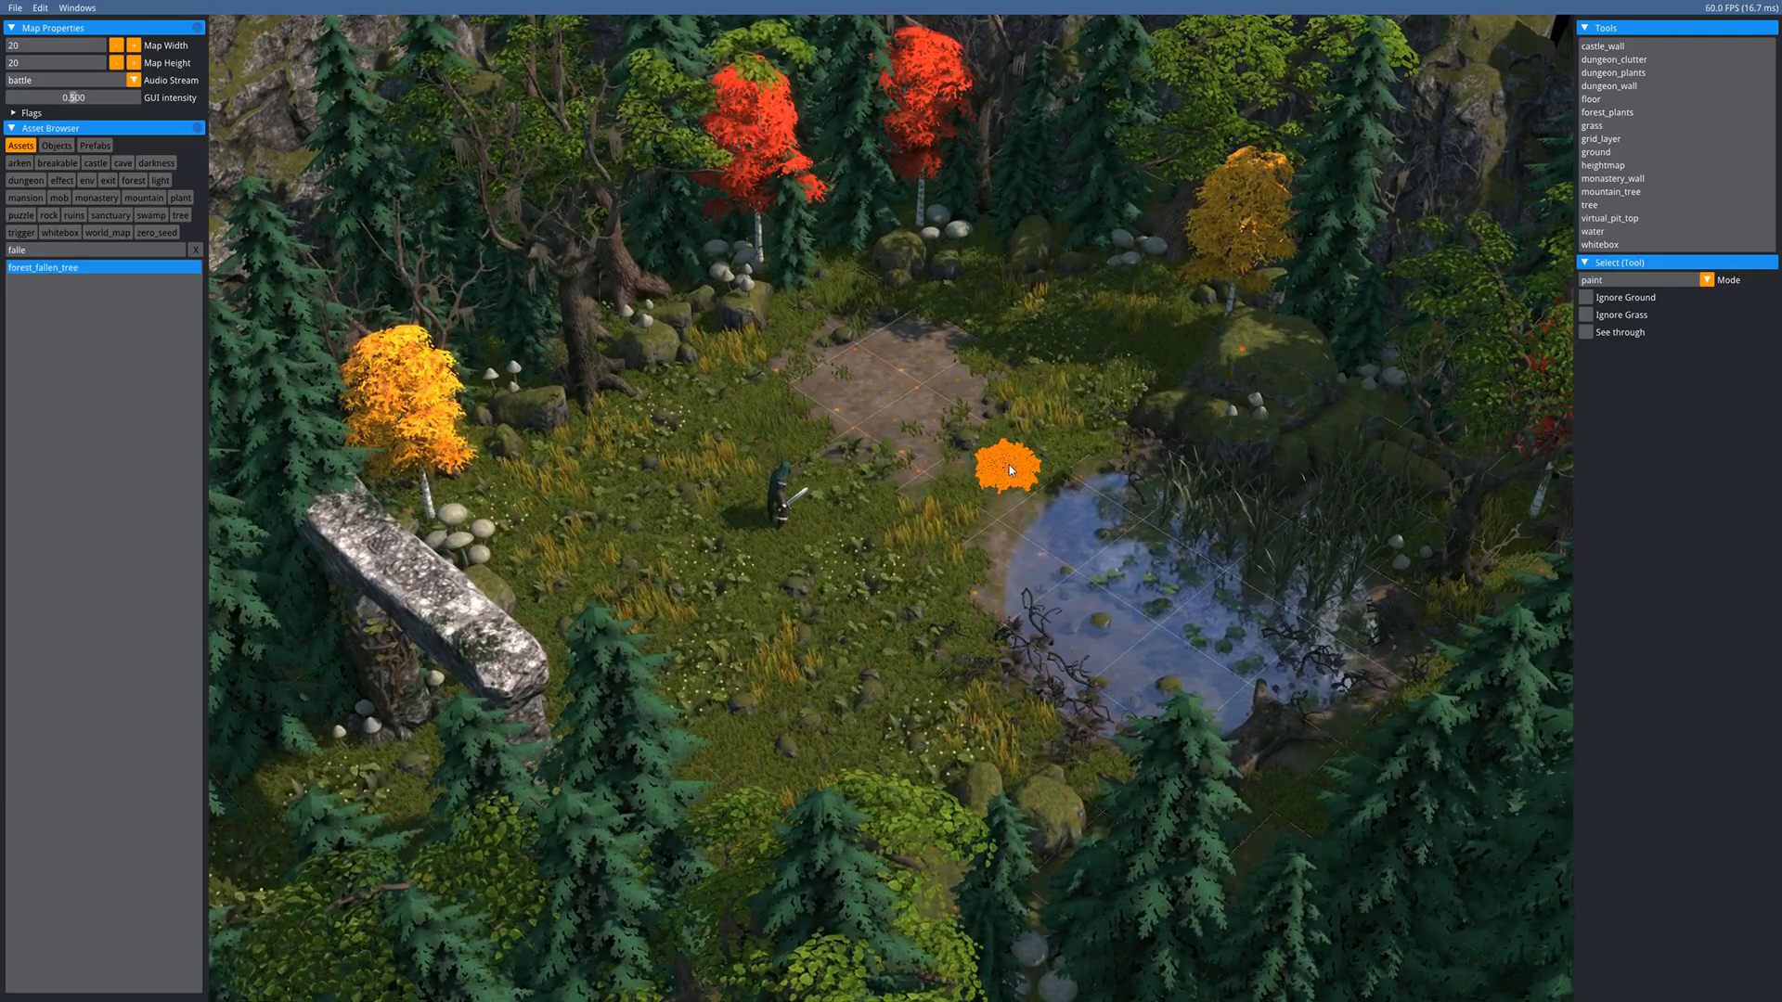